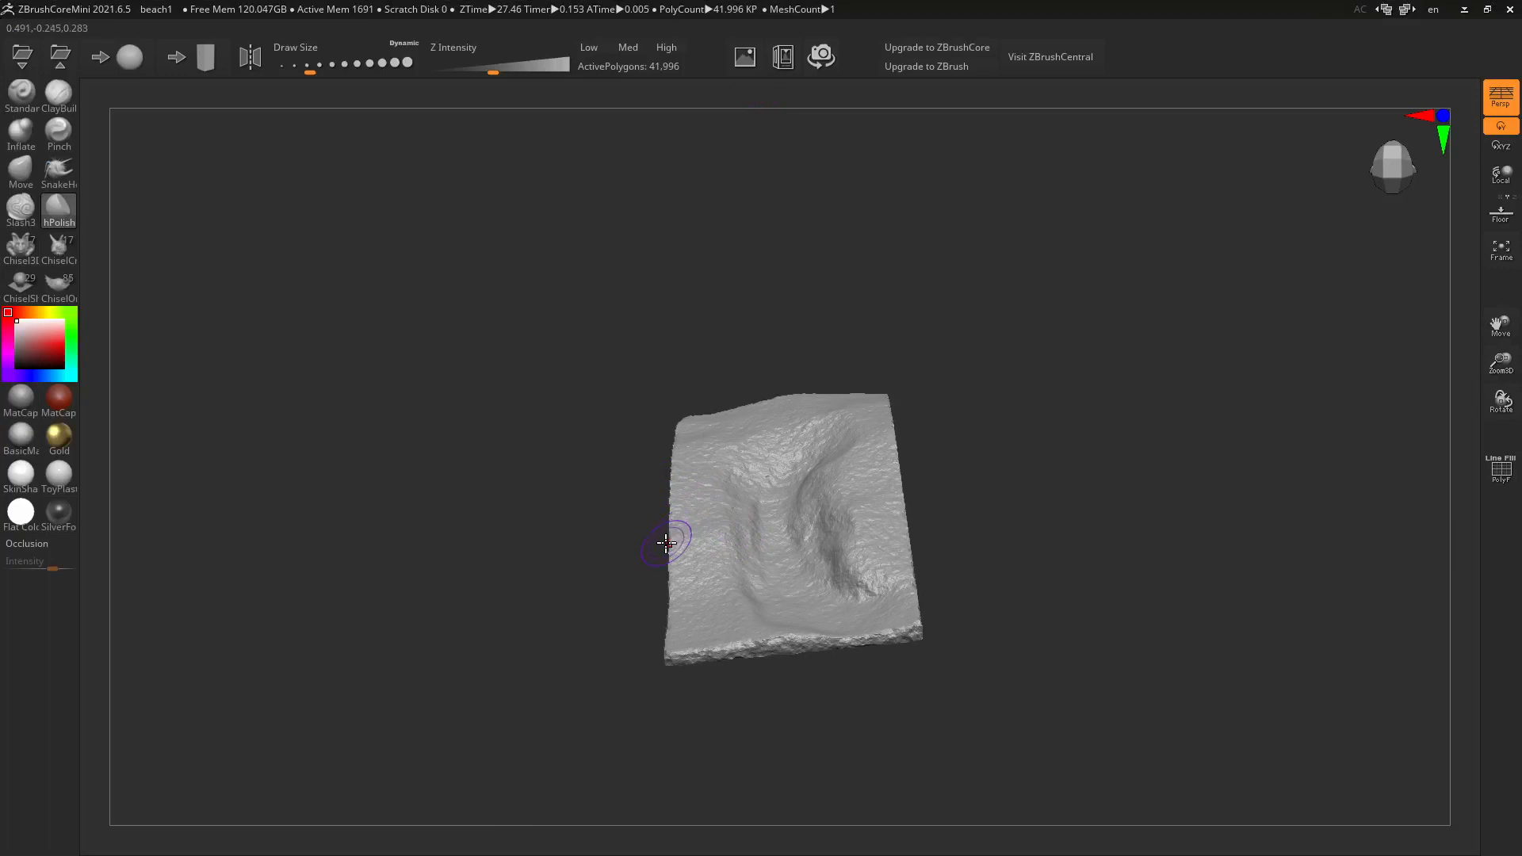
Step: Enlarge the hPolish brush slightly and polish the terrain block's rough front edge and the slope of its central hollow
{"action": "key", "text": "]"}
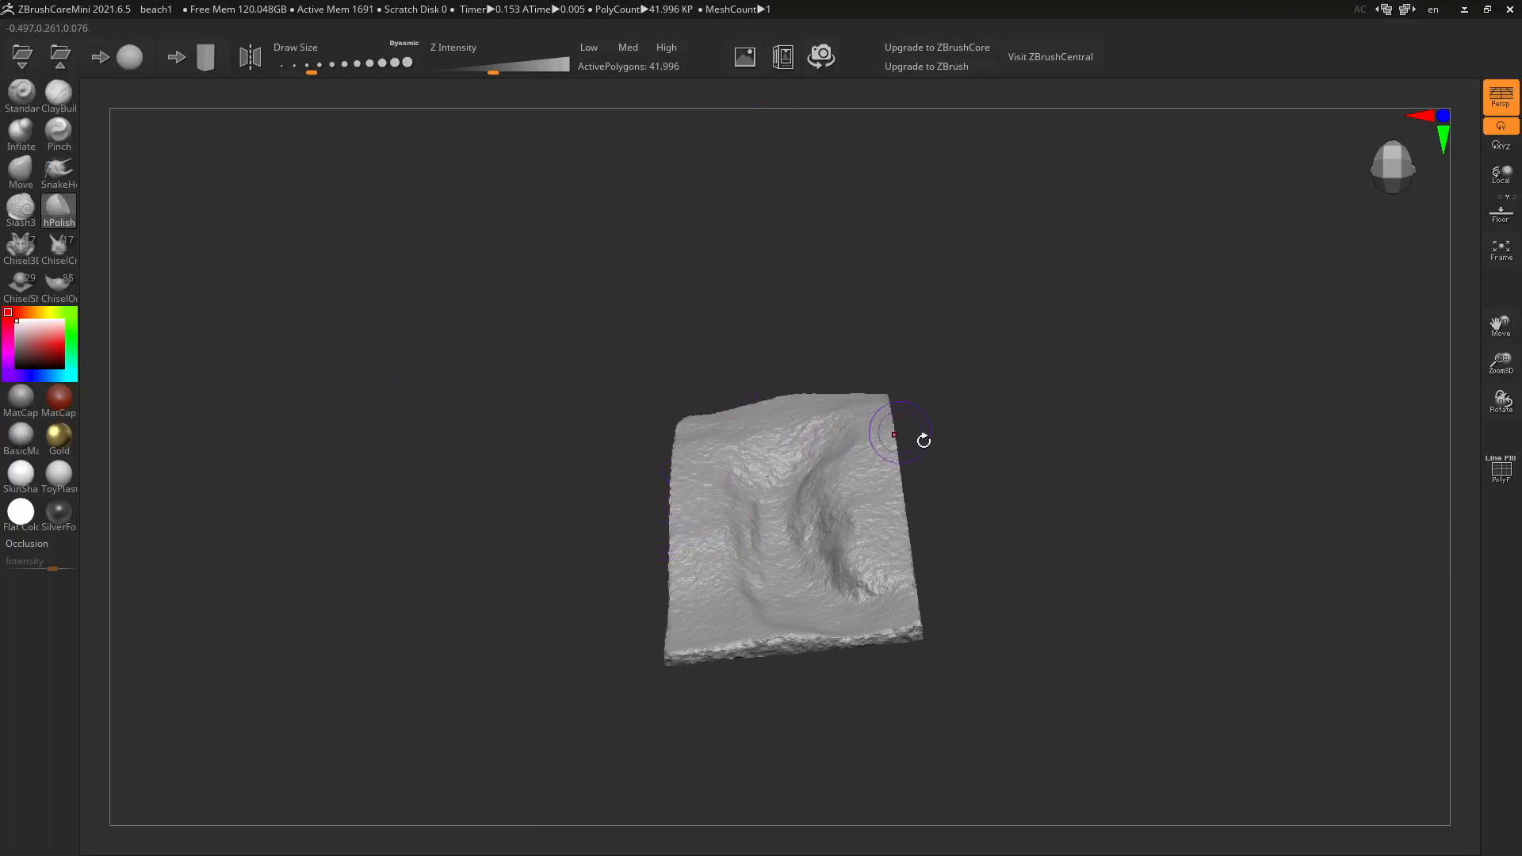
{"action": "mouse_move", "coordinate": [924, 533]}
{"action": "left_mouse_down"}
{"action": "mouse_move", "coordinate": [1006, 503]}
{"action": "mouse_move", "coordinate": [941, 510]}
{"action": "mouse_move", "coordinate": [904, 594]}
{"action": "mouse_move", "coordinate": [832, 615]}
{"action": "mouse_move", "coordinate": [928, 594]}
{"action": "mouse_move", "coordinate": [884, 591]}
{"action": "left_mouse_up"}
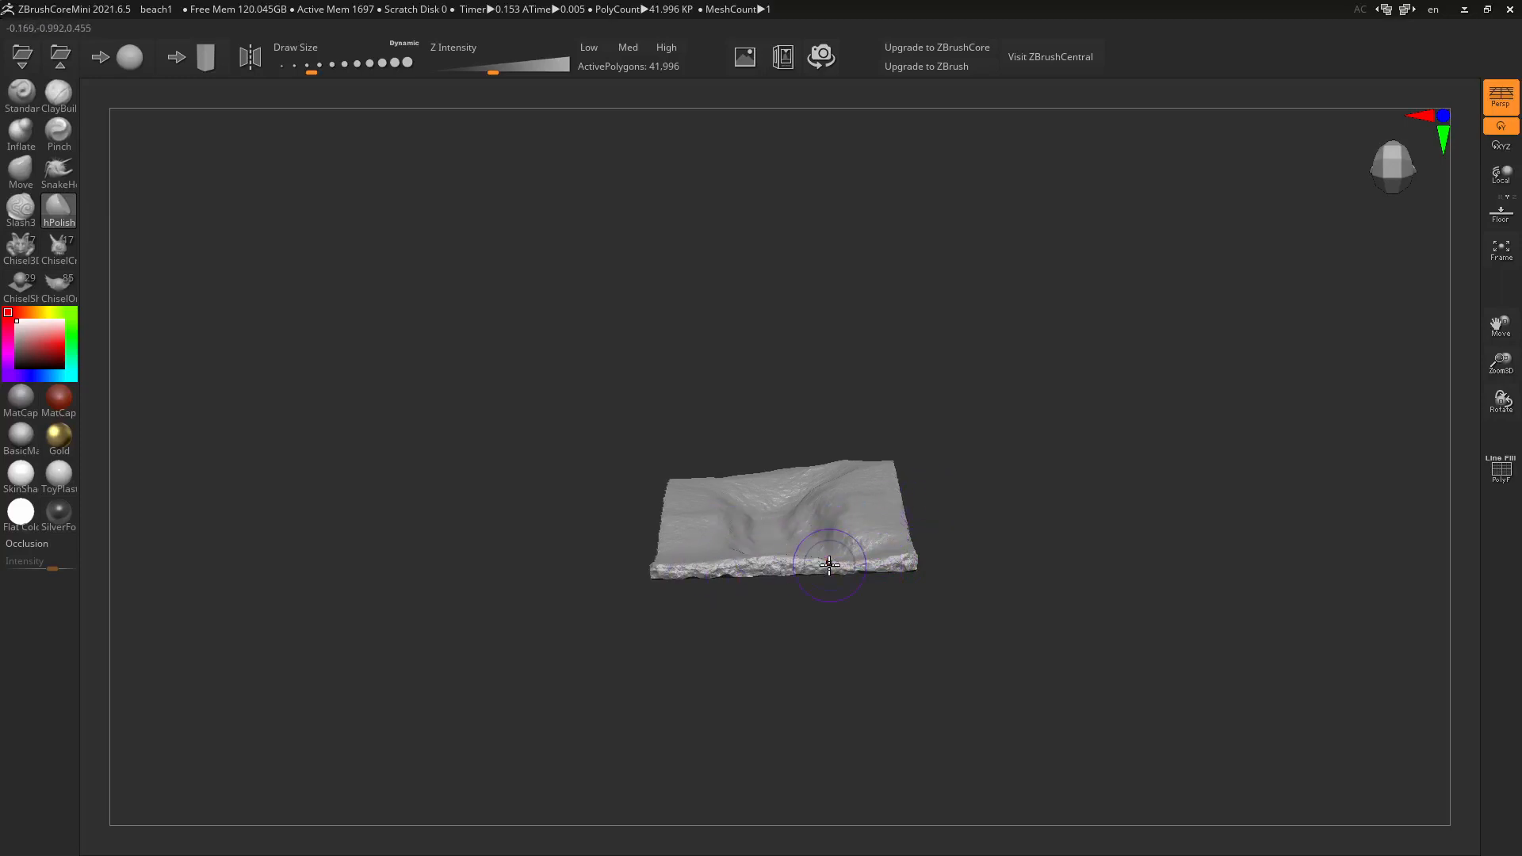
{"action": "left_click_drag", "start_coordinate": [824, 566], "coordinate": [753, 562]}
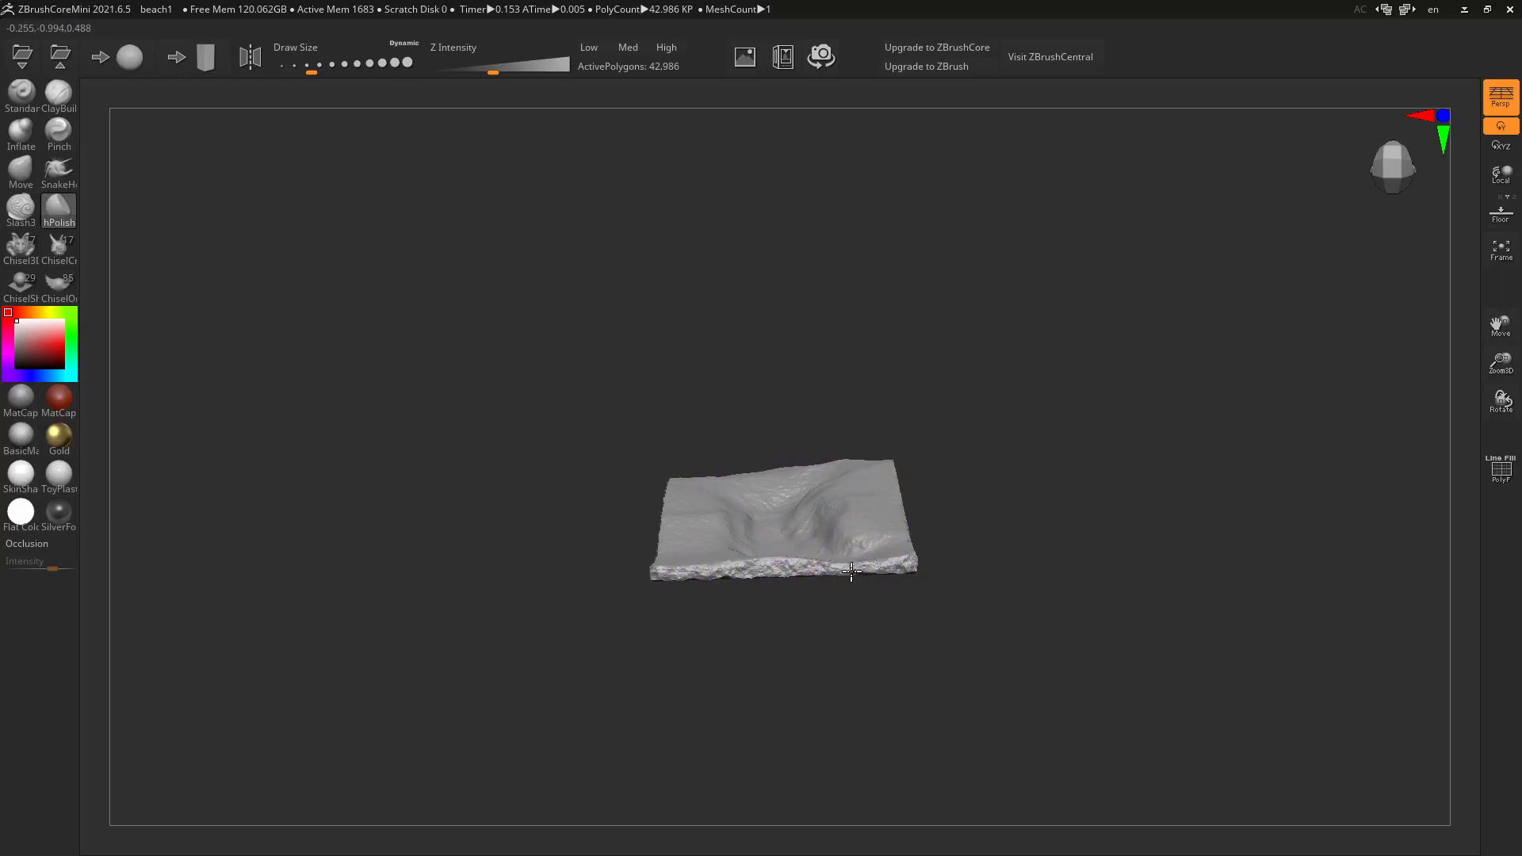
{"action": "mouse_move", "coordinate": [851, 582]}
{"action": "left_mouse_down"}
{"action": "mouse_move", "coordinate": [803, 622]}
{"action": "mouse_move", "coordinate": [849, 602]}
{"action": "left_mouse_up"}
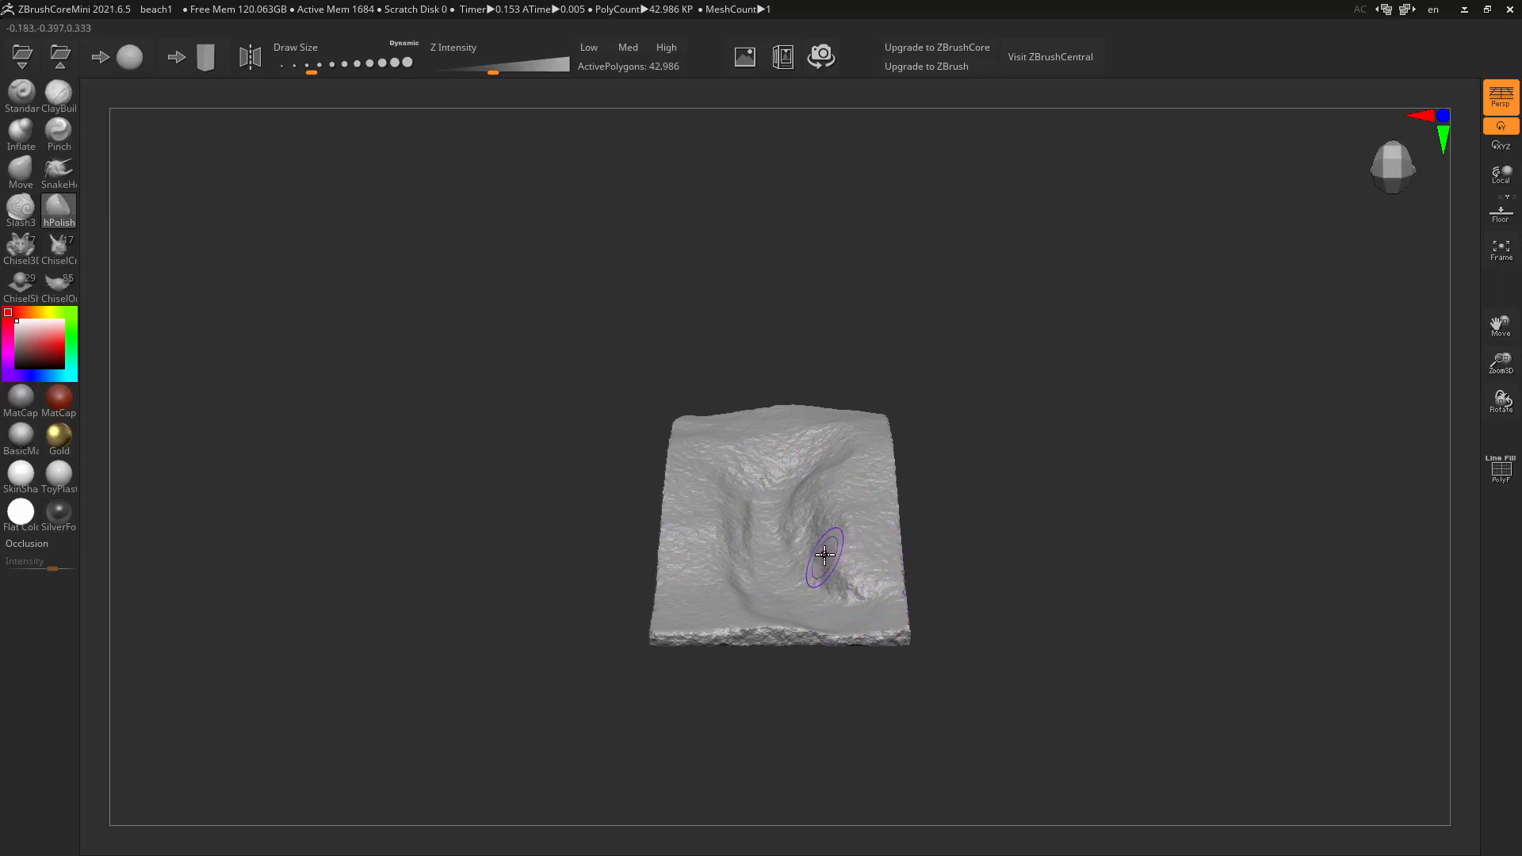
{"action": "mouse_move", "coordinate": [825, 544]}
{"action": "left_mouse_down"}
{"action": "mouse_move", "coordinate": [809, 559]}
{"action": "mouse_move", "coordinate": [835, 533]}
{"action": "mouse_move", "coordinate": [772, 531]}
{"action": "left_mouse_up"}
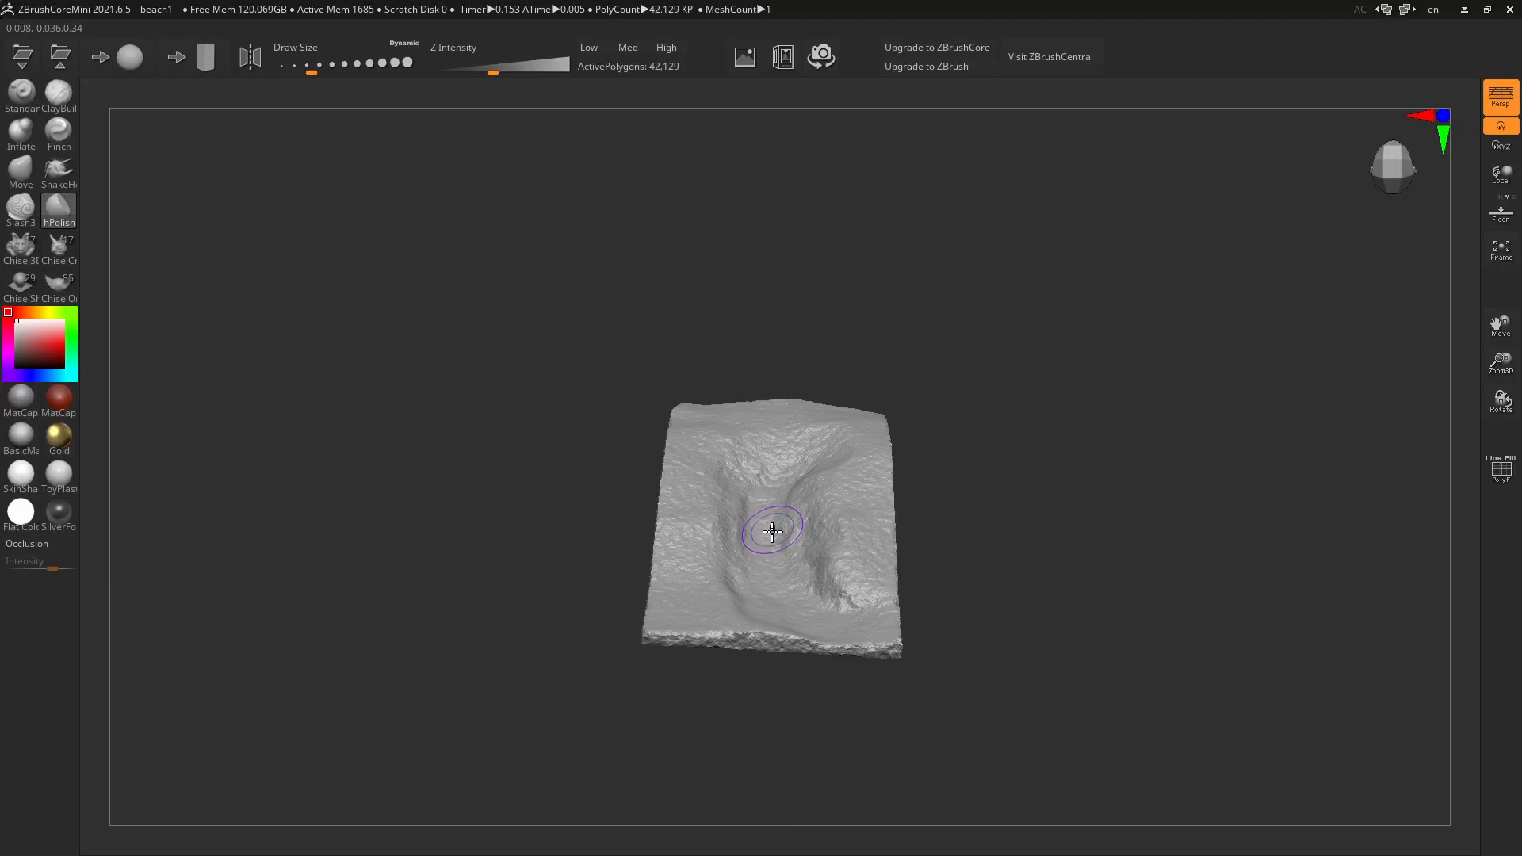
{"action": "mouse_move", "coordinate": [751, 569]}
{"action": "right_mouse_down"}
{"action": "mouse_move", "coordinate": [734, 576]}
{"action": "mouse_move", "coordinate": [812, 360]}
{"action": "mouse_move", "coordinate": [873, 341]}
{"action": "mouse_move", "coordinate": [792, 347]}
{"action": "mouse_move", "coordinate": [822, 360]}
{"action": "right_mouse_up"}
{"action": "right_click_drag", "start_coordinate": [985, 536], "coordinate": [1187, 443]}
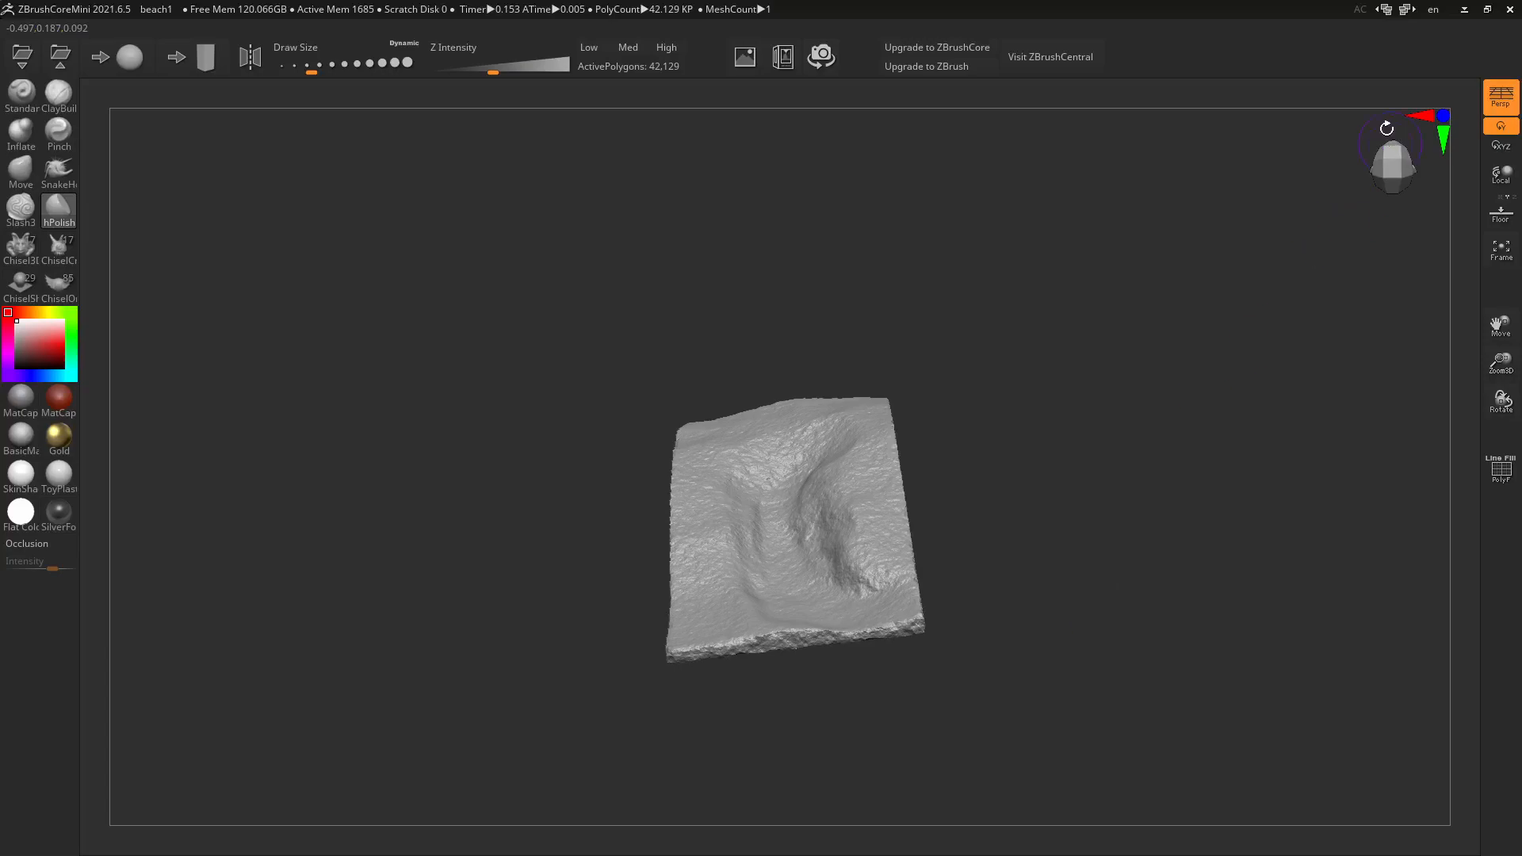
Step: Close ZBrushCoreMini and switch to the Blender scene containing the beach1 terrain
{"action": "left_click", "coordinate": [1510, 10]}
{"action": "left_click", "coordinate": [792, 474]}
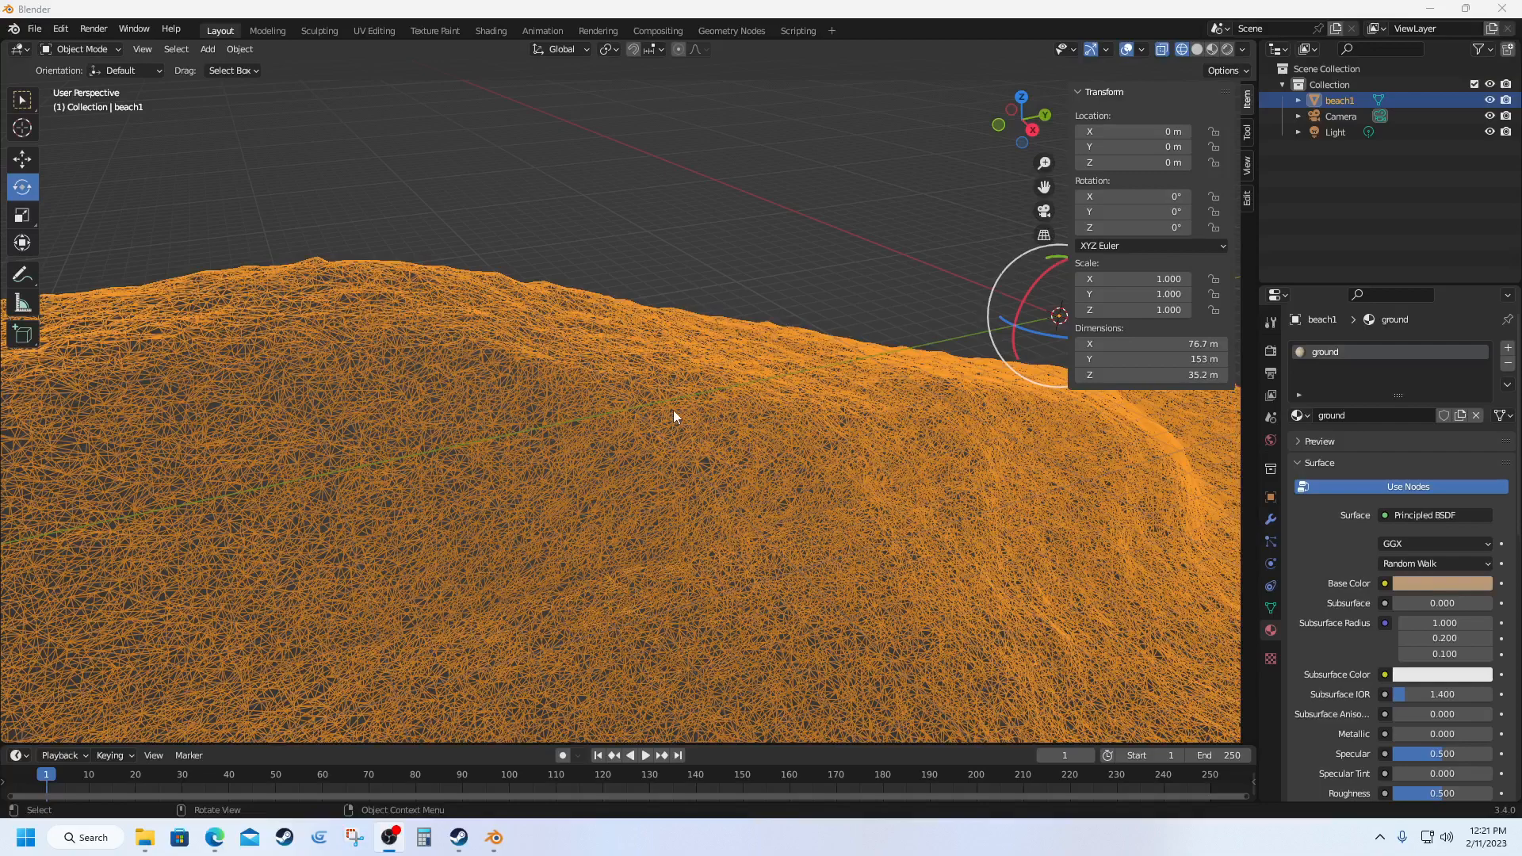
Step: Examine the mesh density of the beach1 terrain in wireframe, both up close and as a whole
{"action": "scroll", "coordinate": [670, 407], "scroll_direction": "down", "scroll_amount": 7}
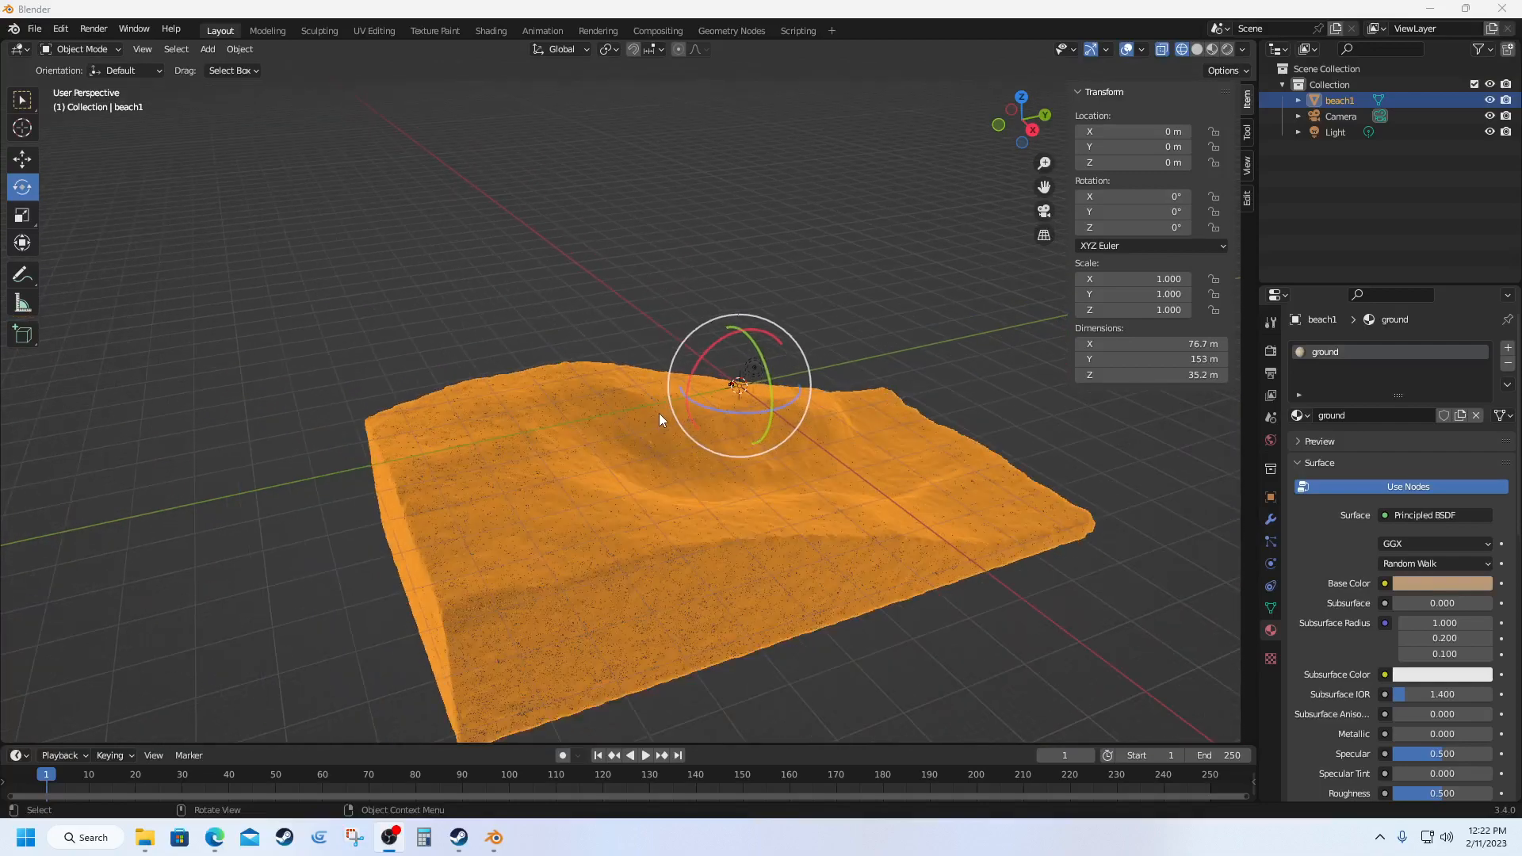
{"action": "scroll", "coordinate": [581, 543], "scroll_direction": "up", "scroll_amount": 10}
{"action": "scroll", "coordinate": [587, 536], "scroll_direction": "up", "scroll_amount": 8}
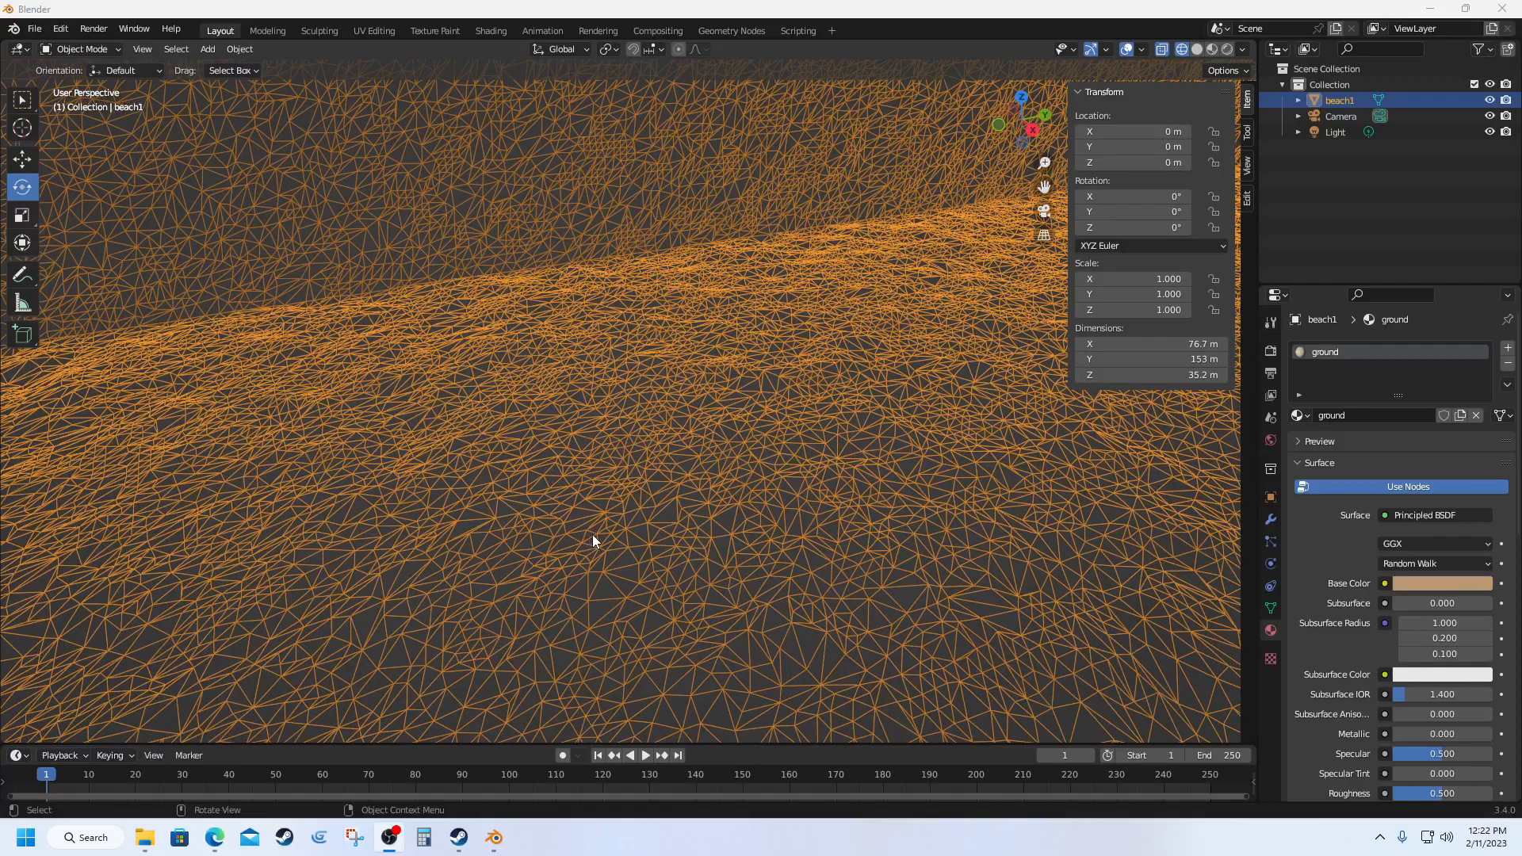
{"action": "scroll", "coordinate": [592, 535], "scroll_direction": "down", "scroll_amount": 10}
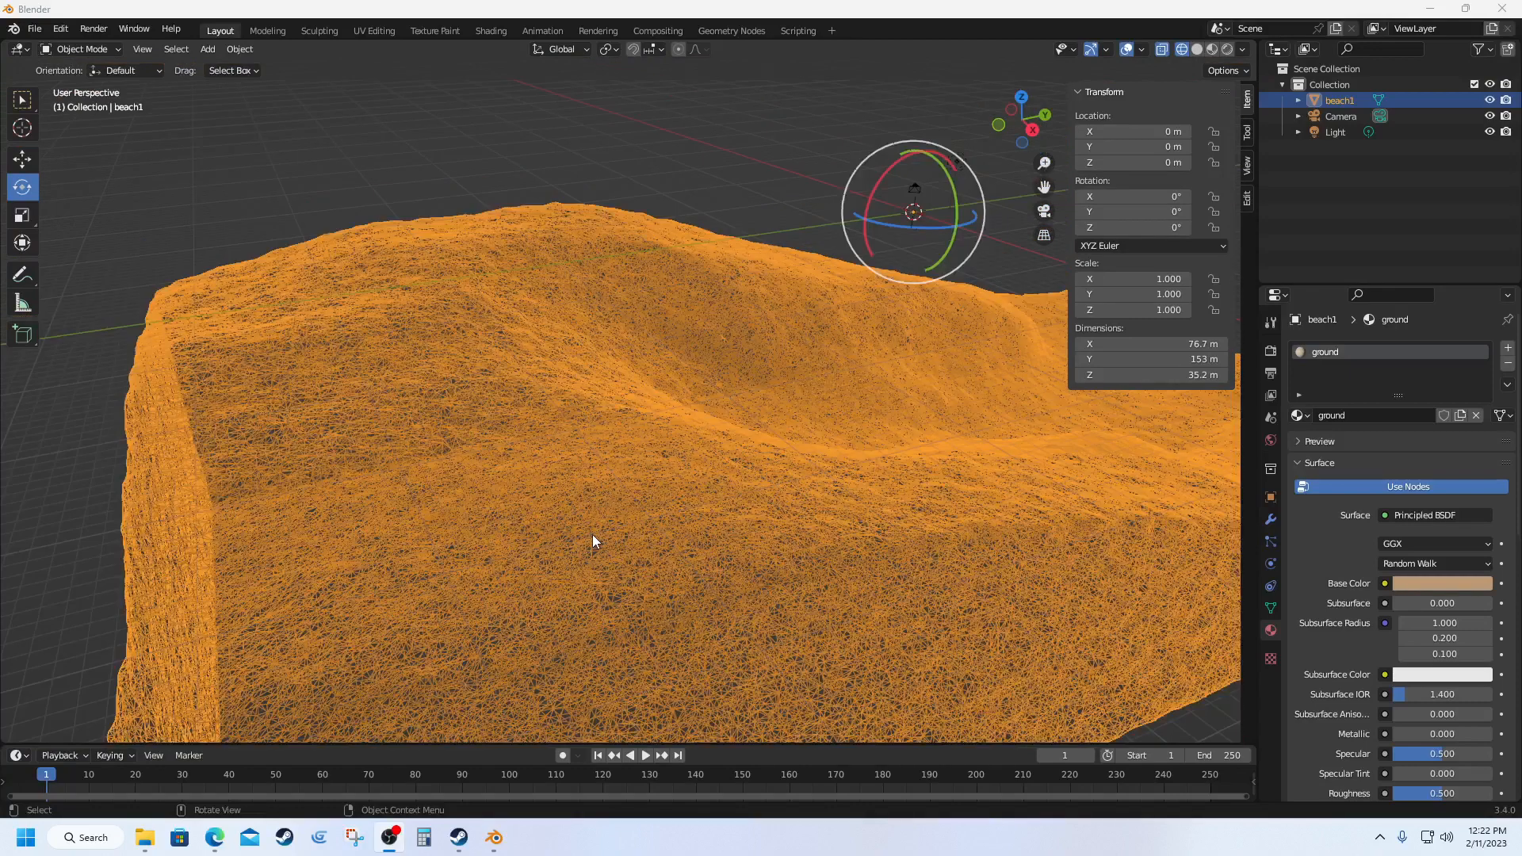
{"action": "scroll", "coordinate": [593, 534], "scroll_direction": "down", "scroll_amount": 5}
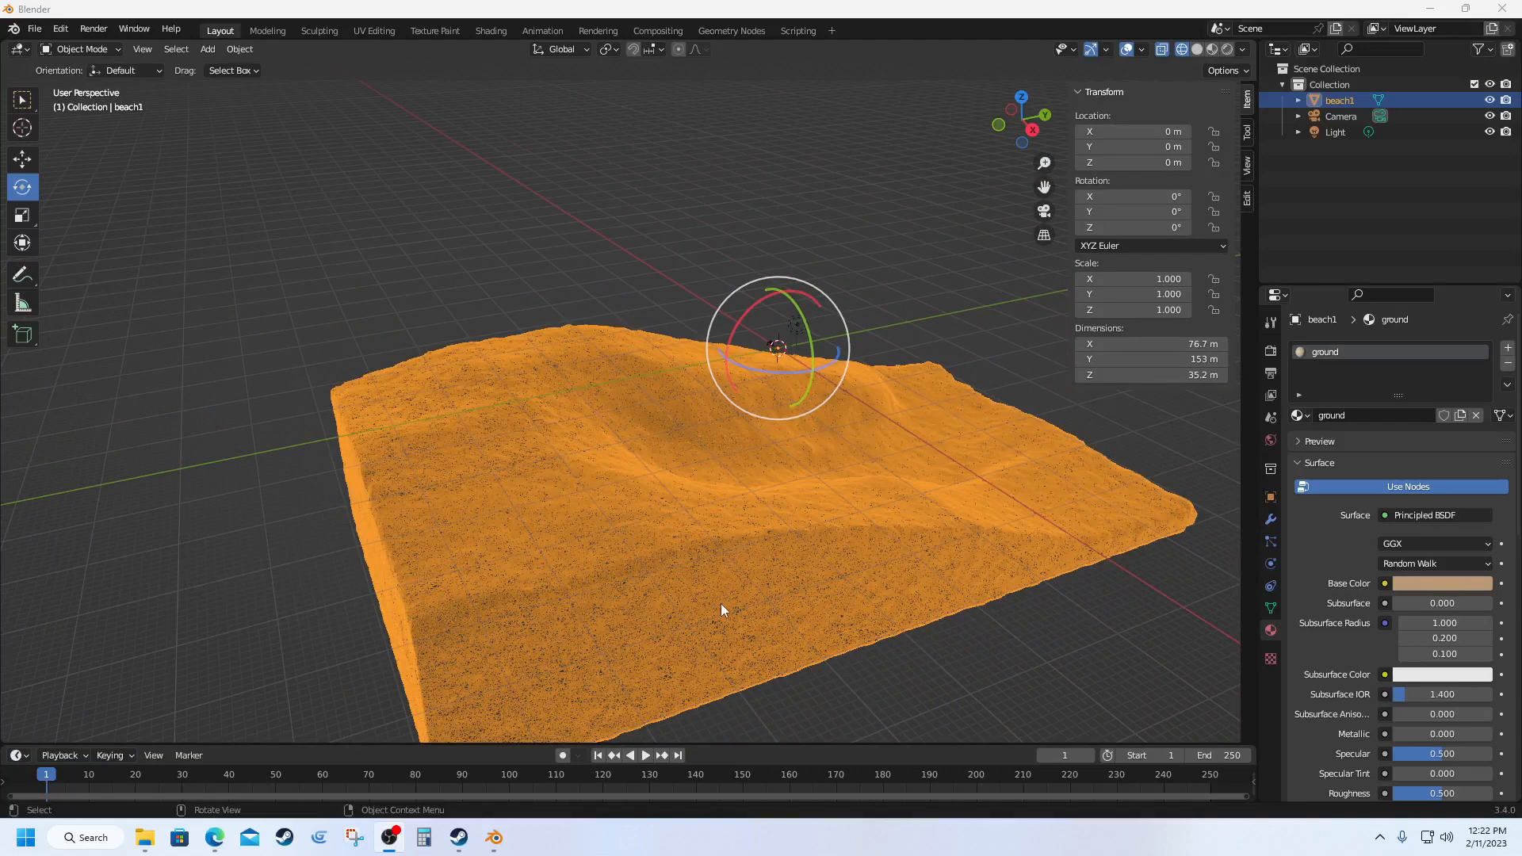
{"action": "scroll", "coordinate": [721, 603], "scroll_direction": "up", "scroll_amount": 10}
{"action": "scroll", "coordinate": [725, 590], "scroll_direction": "down", "scroll_amount": 10}
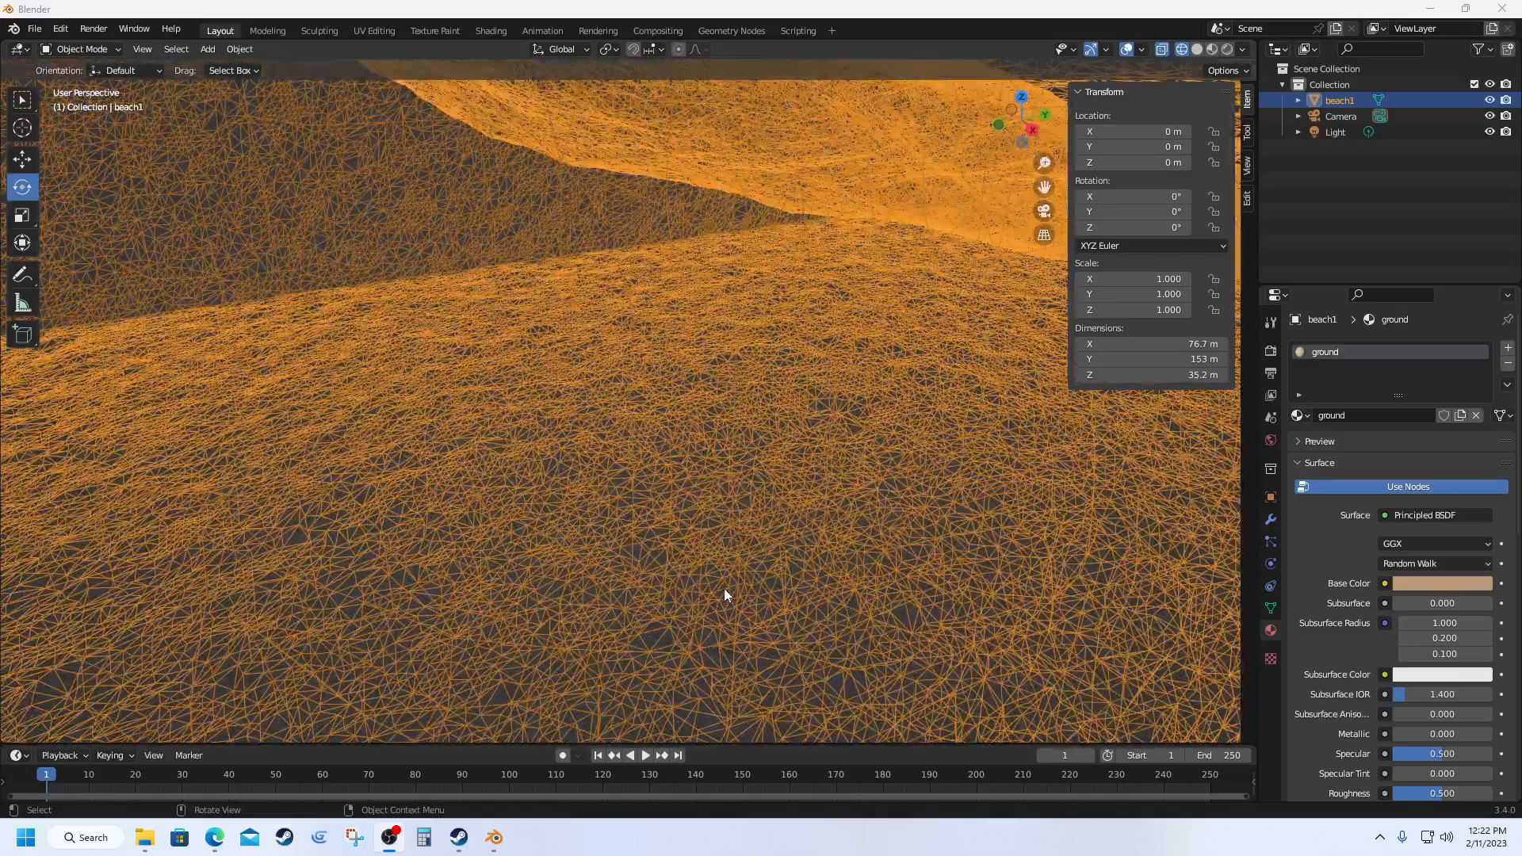
{"action": "scroll", "coordinate": [724, 588], "scroll_direction": "down", "scroll_amount": 5}
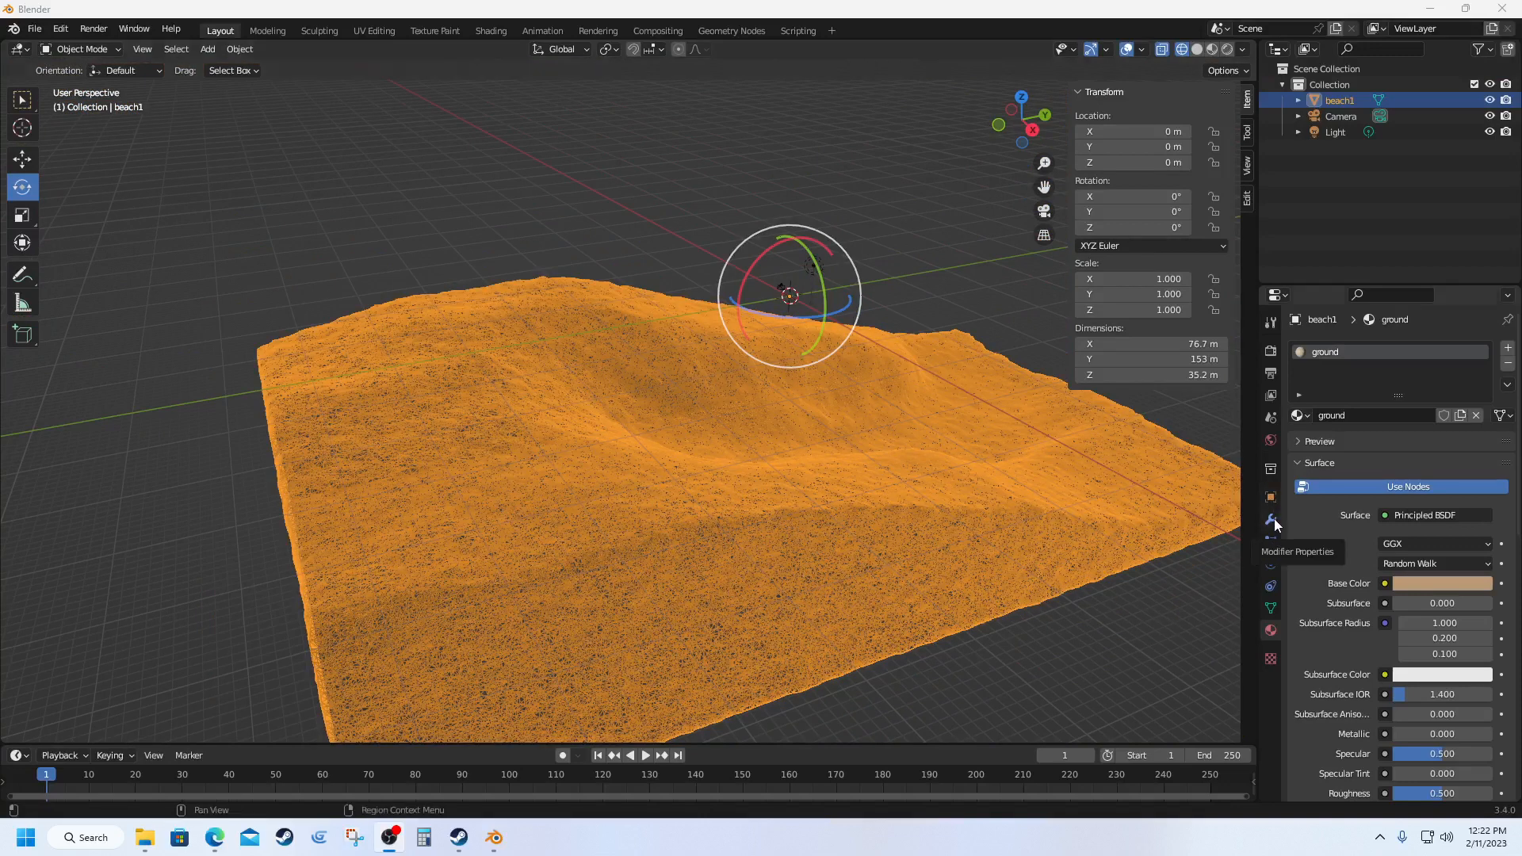
Step: Preview the terrain with its ground material, return to wireframe display and inspect the dense mesh
{"action": "left_click", "coordinate": [1273, 632]}
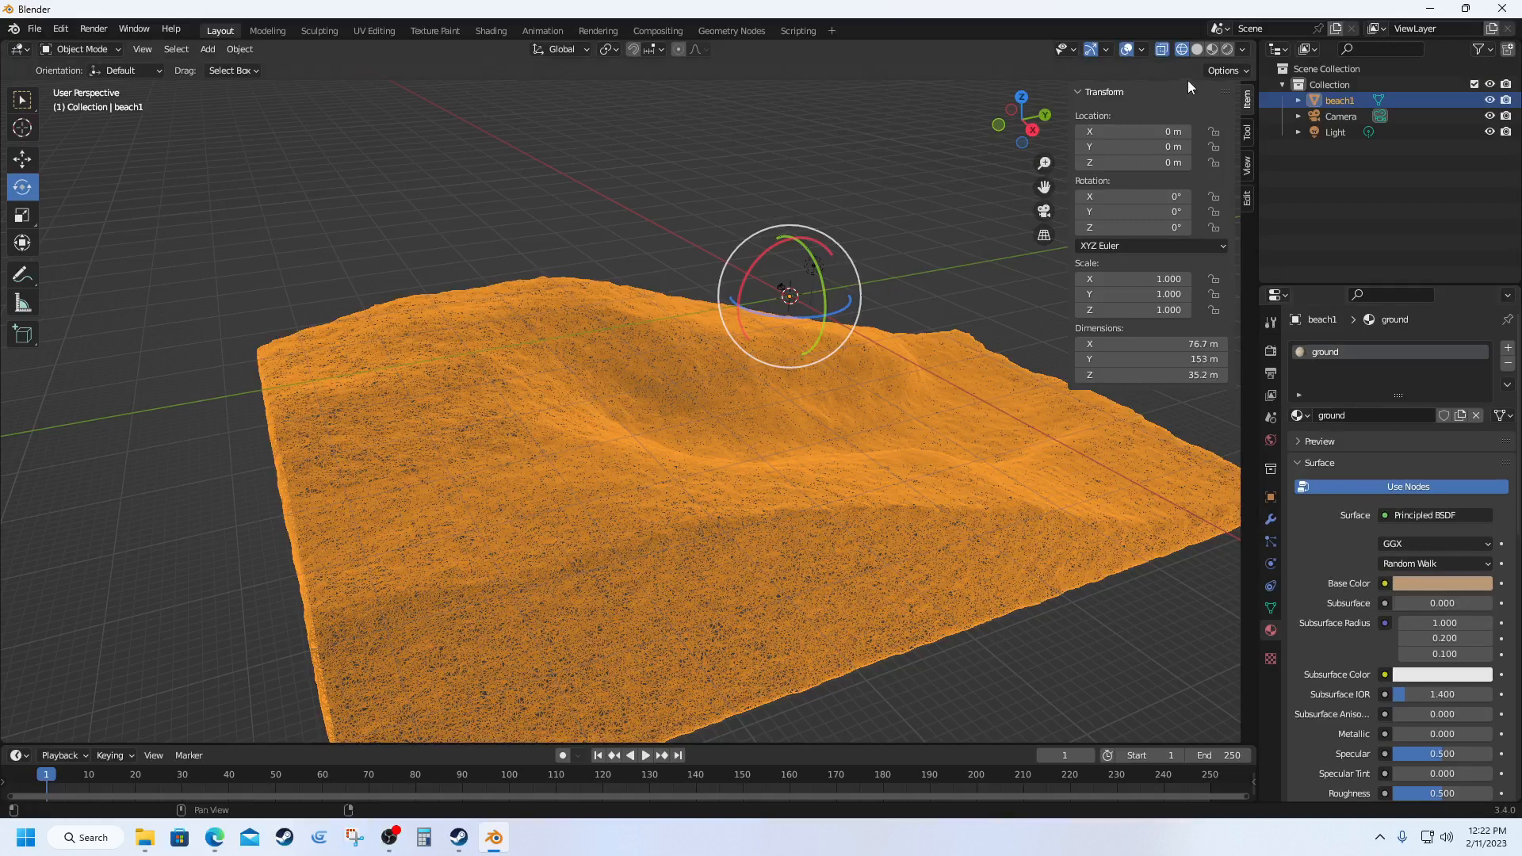
{"action": "left_click", "coordinate": [1212, 49]}
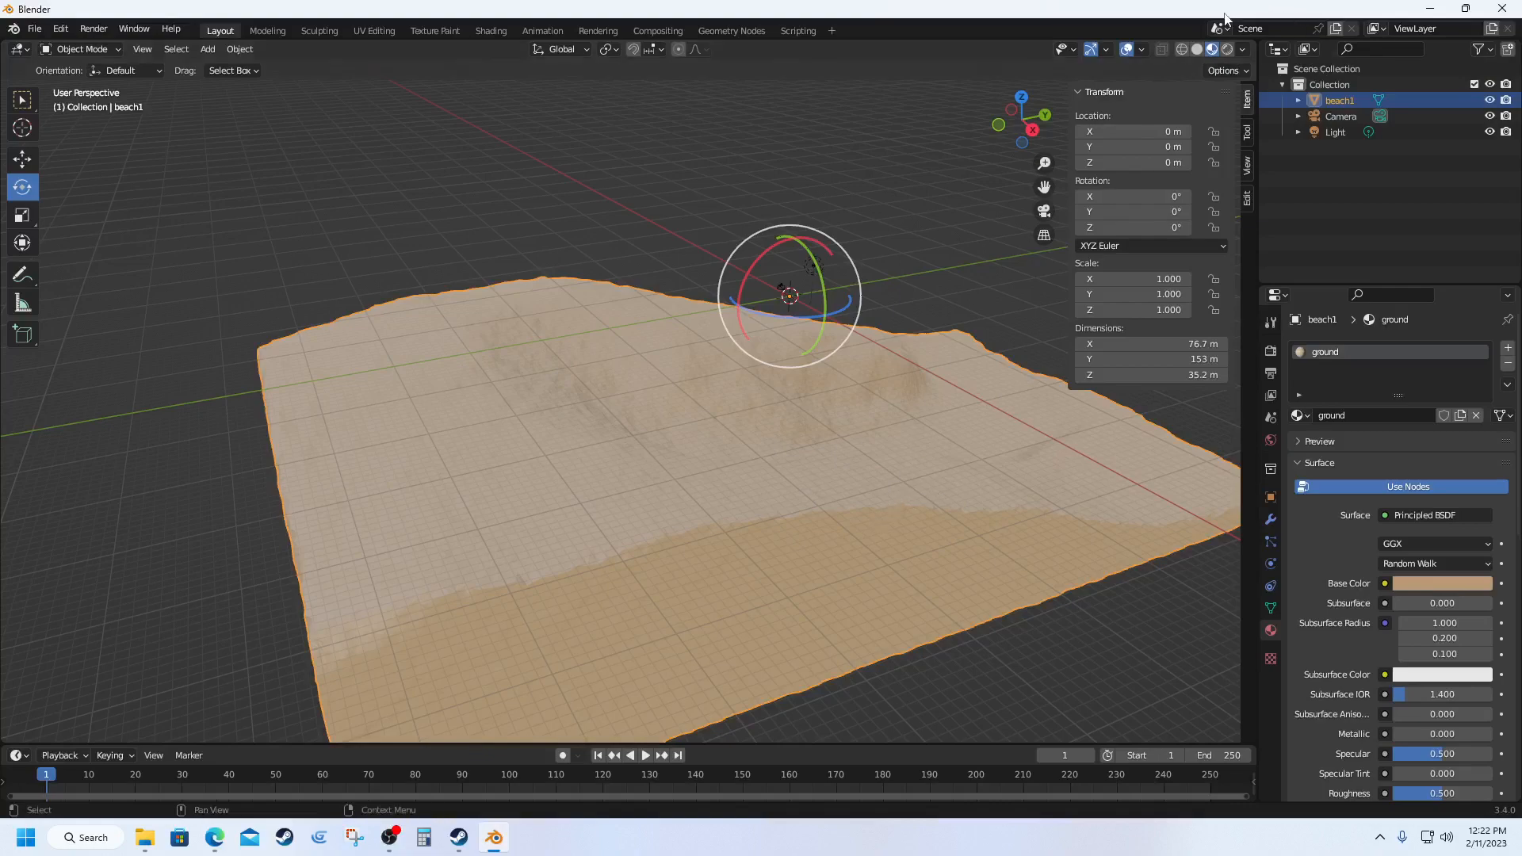
{"action": "left_click", "coordinate": [1181, 49]}
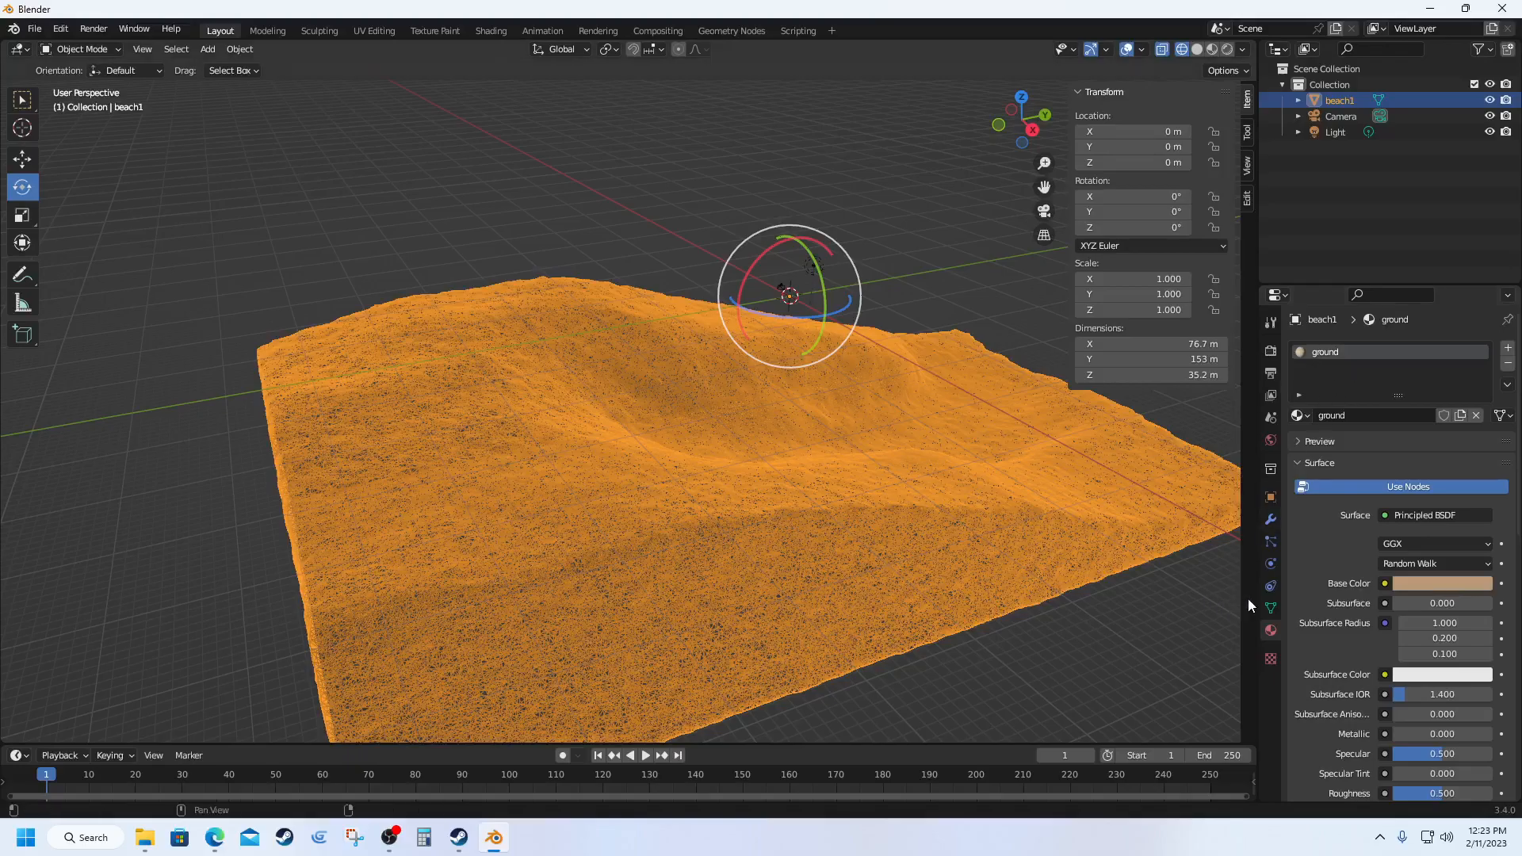
{"action": "scroll", "coordinate": [886, 534], "scroll_direction": "up", "scroll_amount": 5}
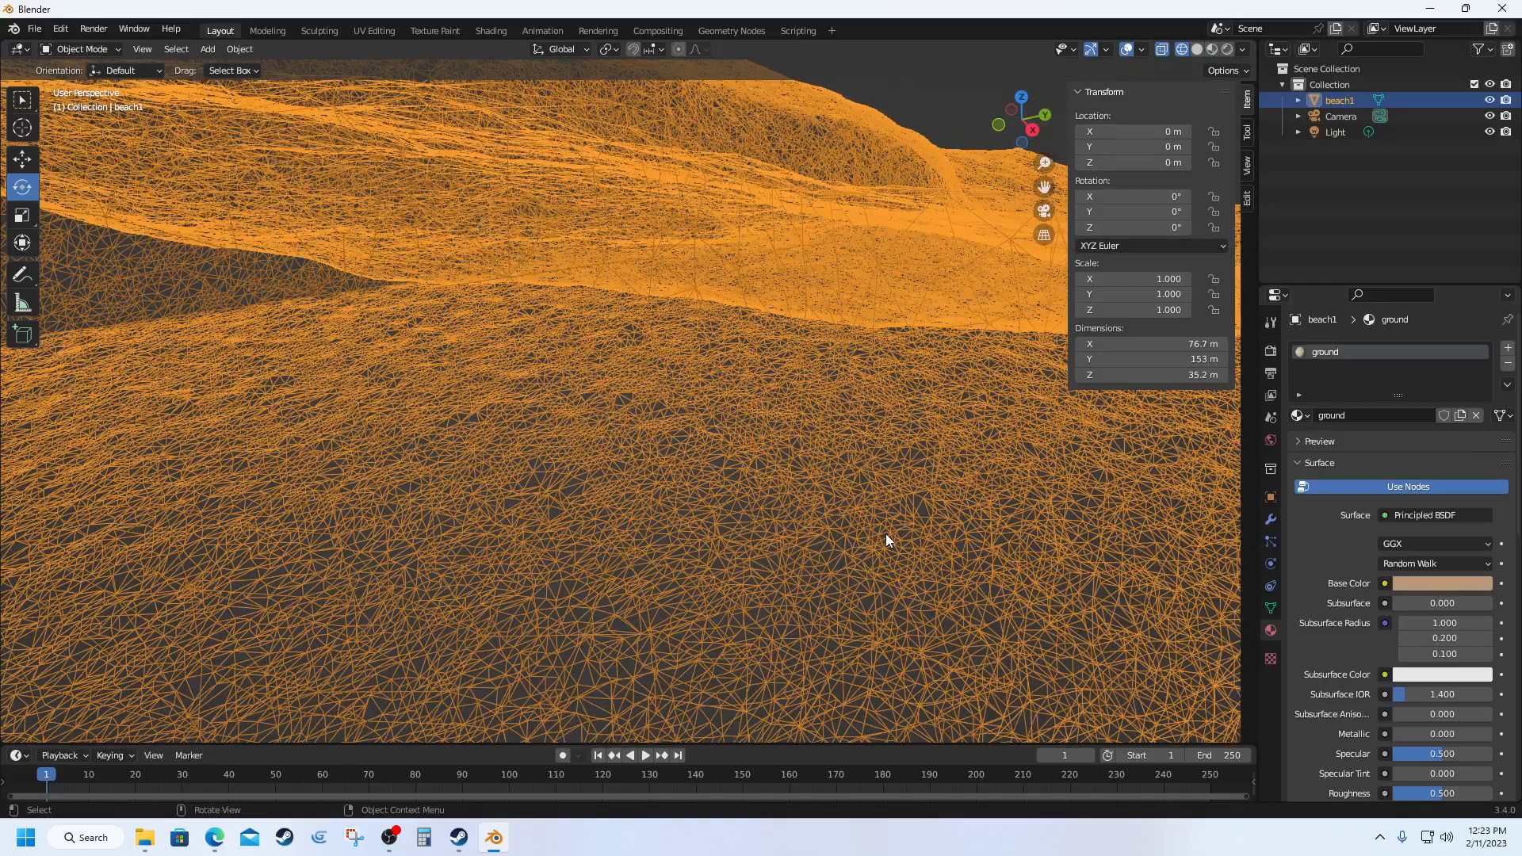
{"action": "scroll", "coordinate": [886, 534], "scroll_direction": "down", "scroll_amount": 3}
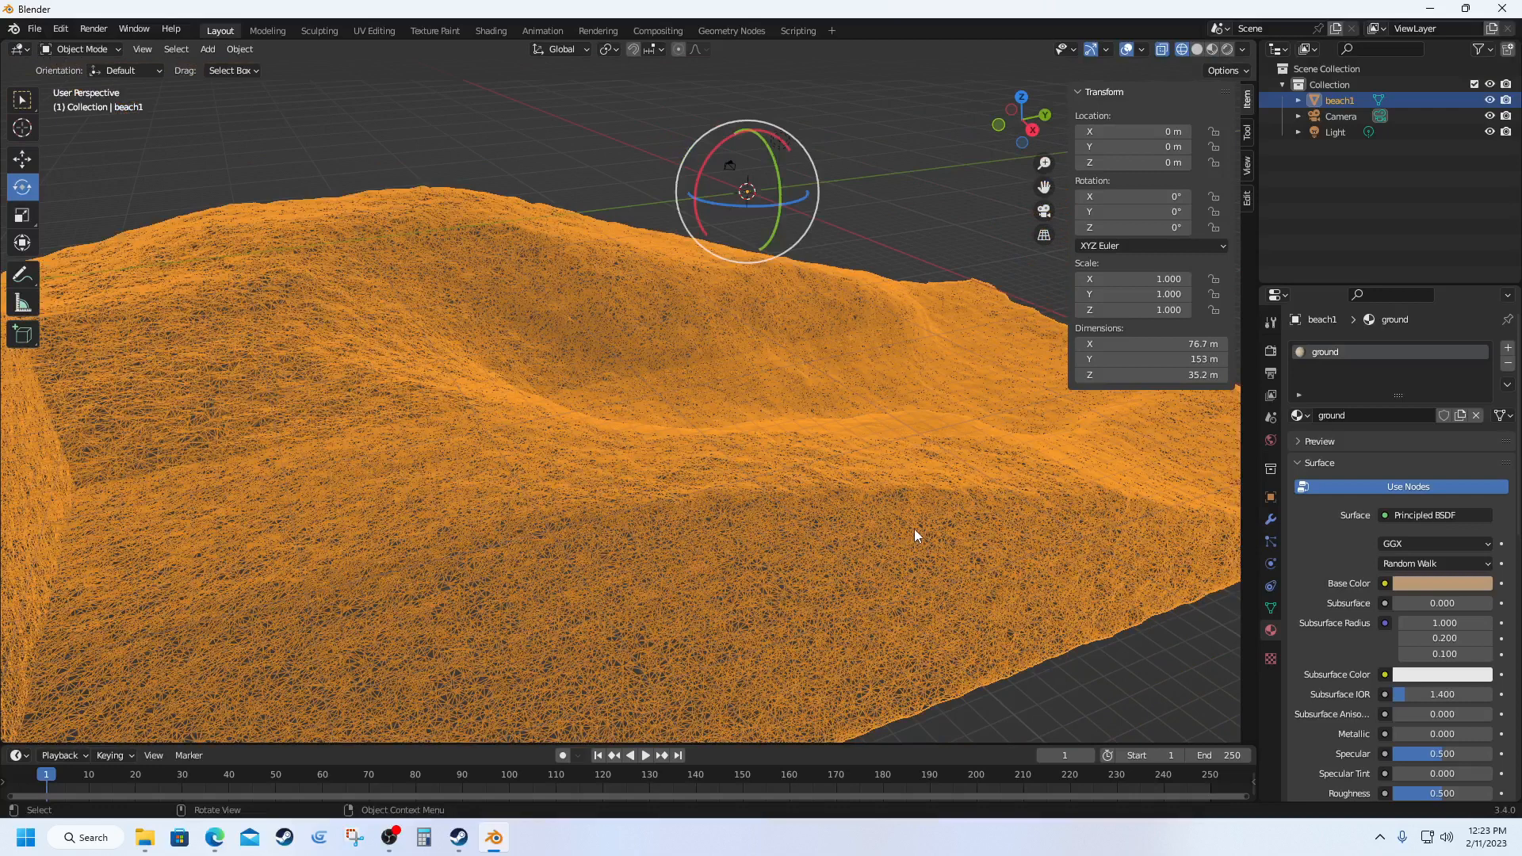
Step: Add a Decimate modifier to beach1 with a Collapse ratio of 0.015 and display the terrain in solid shading
{"action": "left_click", "coordinate": [1270, 521]}
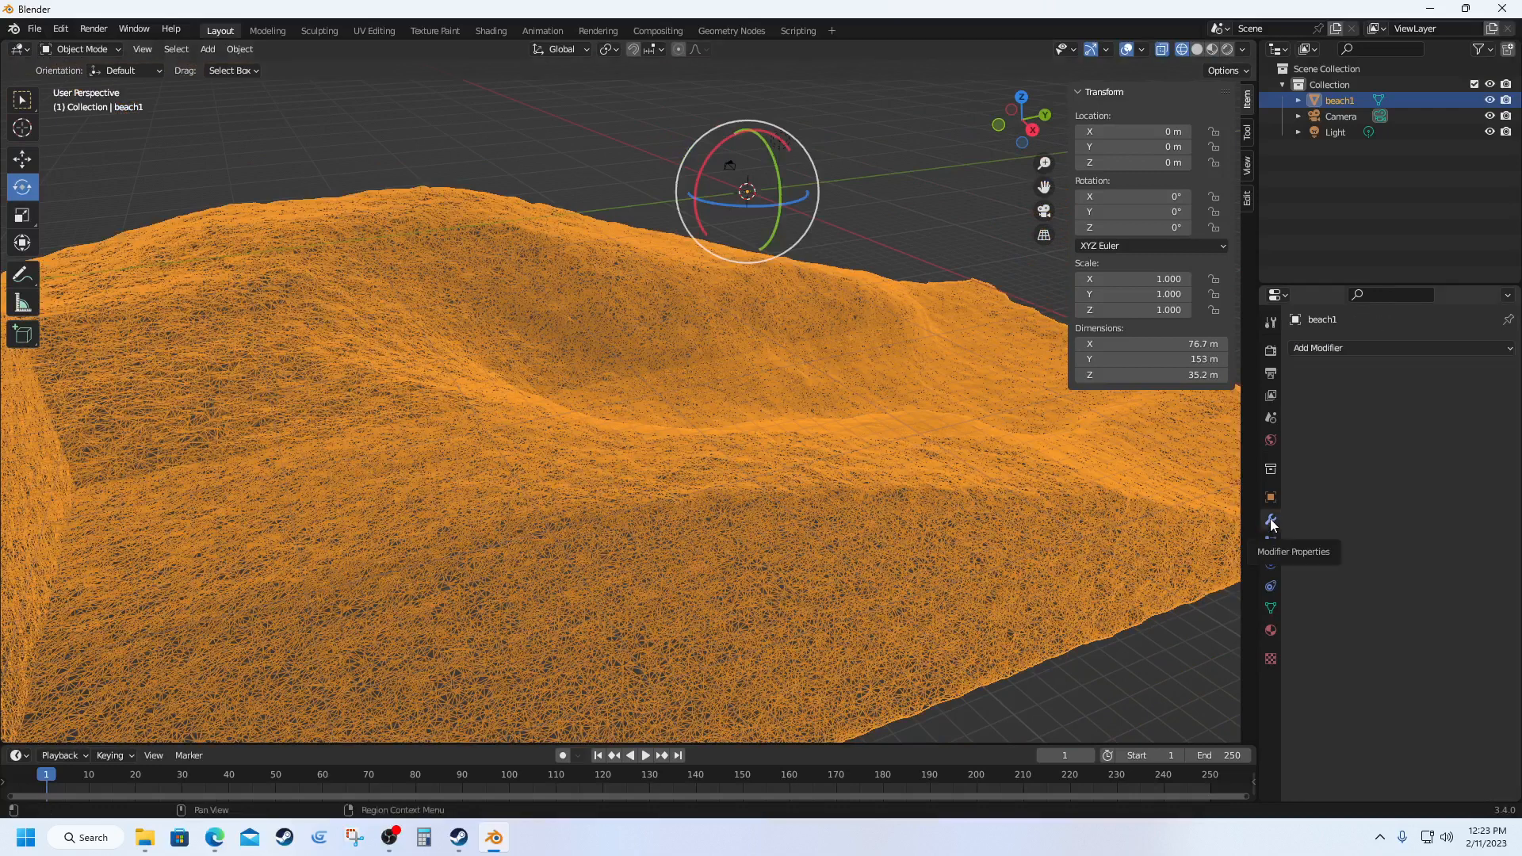
{"action": "left_click", "coordinate": [1364, 349]}
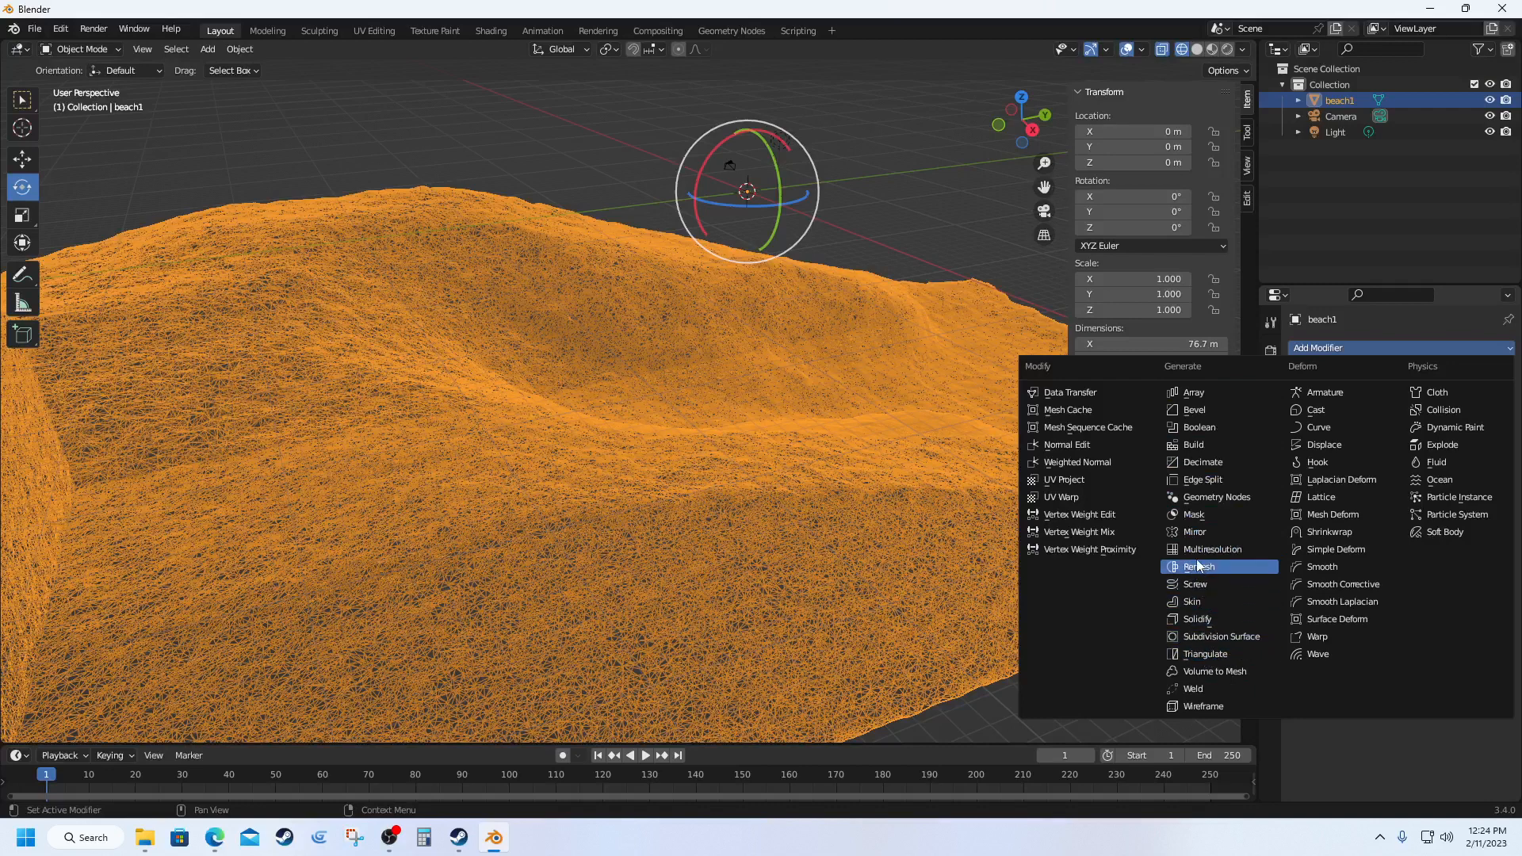
{"action": "left_click", "coordinate": [1199, 464]}
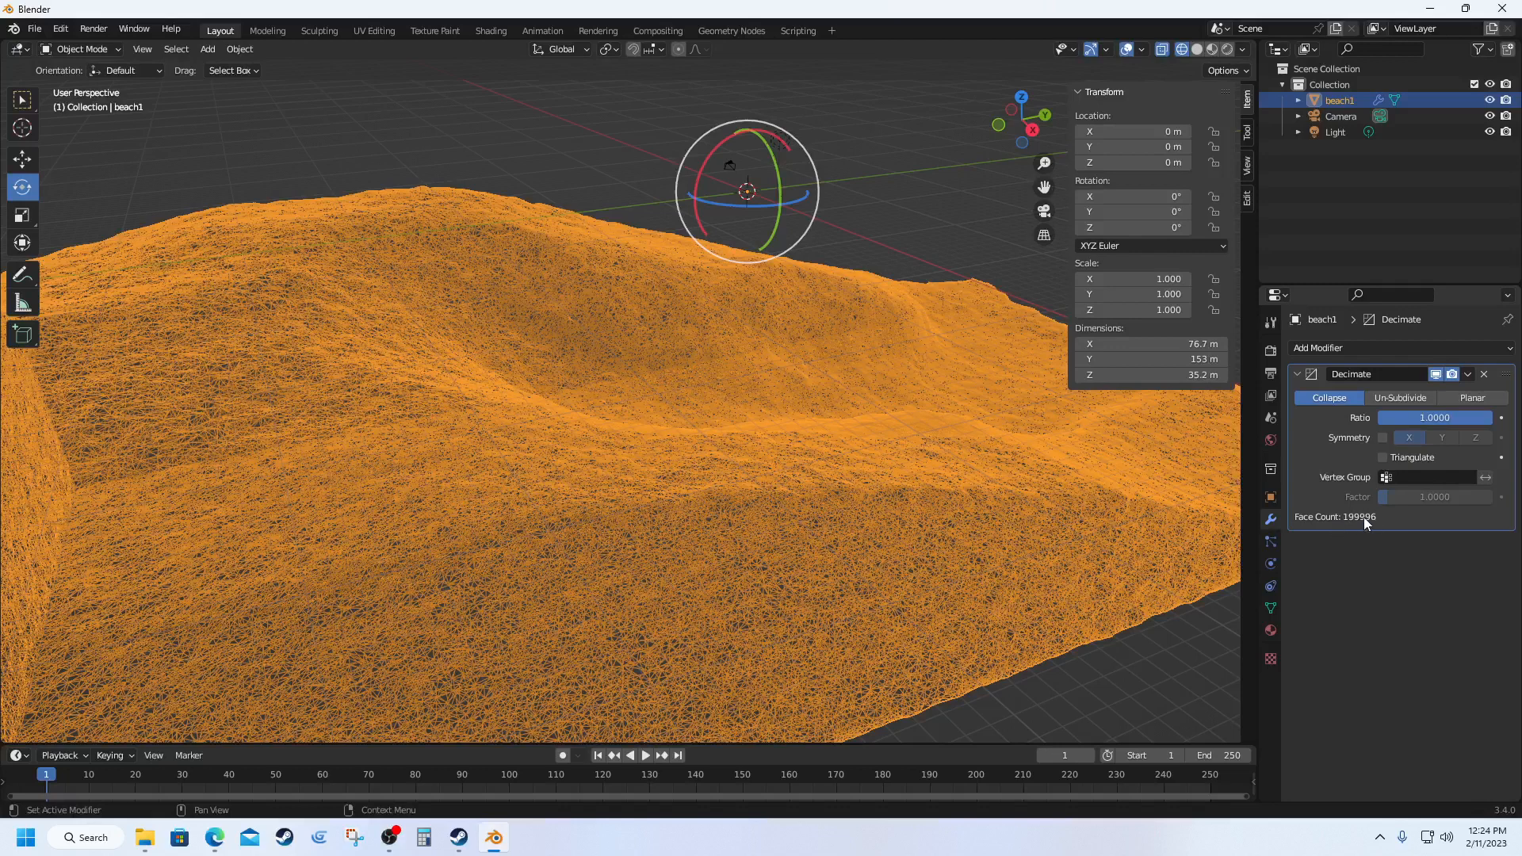
{"action": "left_click", "coordinate": [1478, 418]}
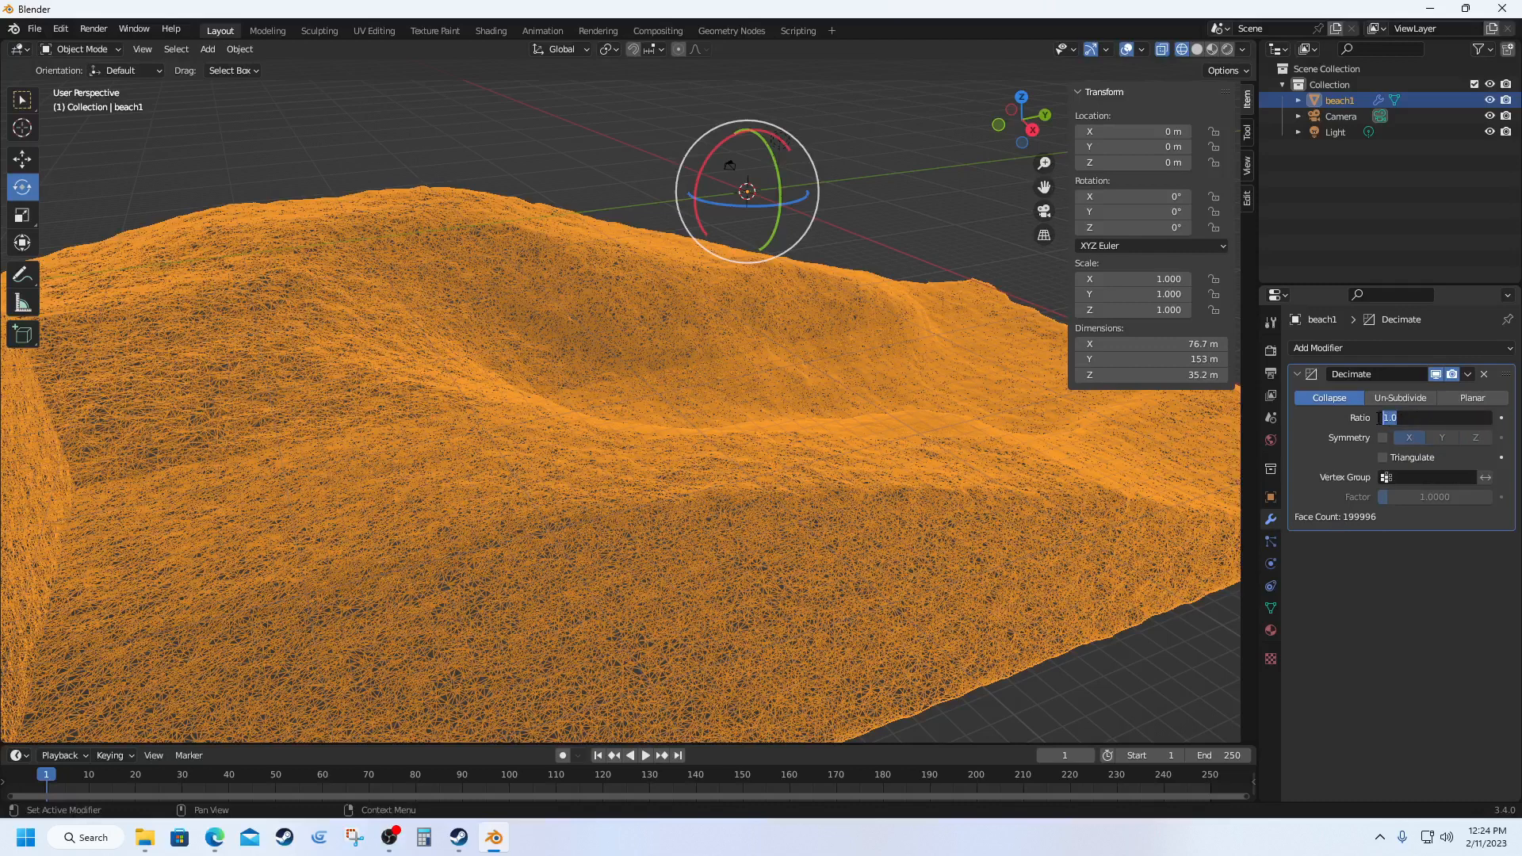
{"action": "type", "text": ".015"}
{"action": "key", "text": "Return"}
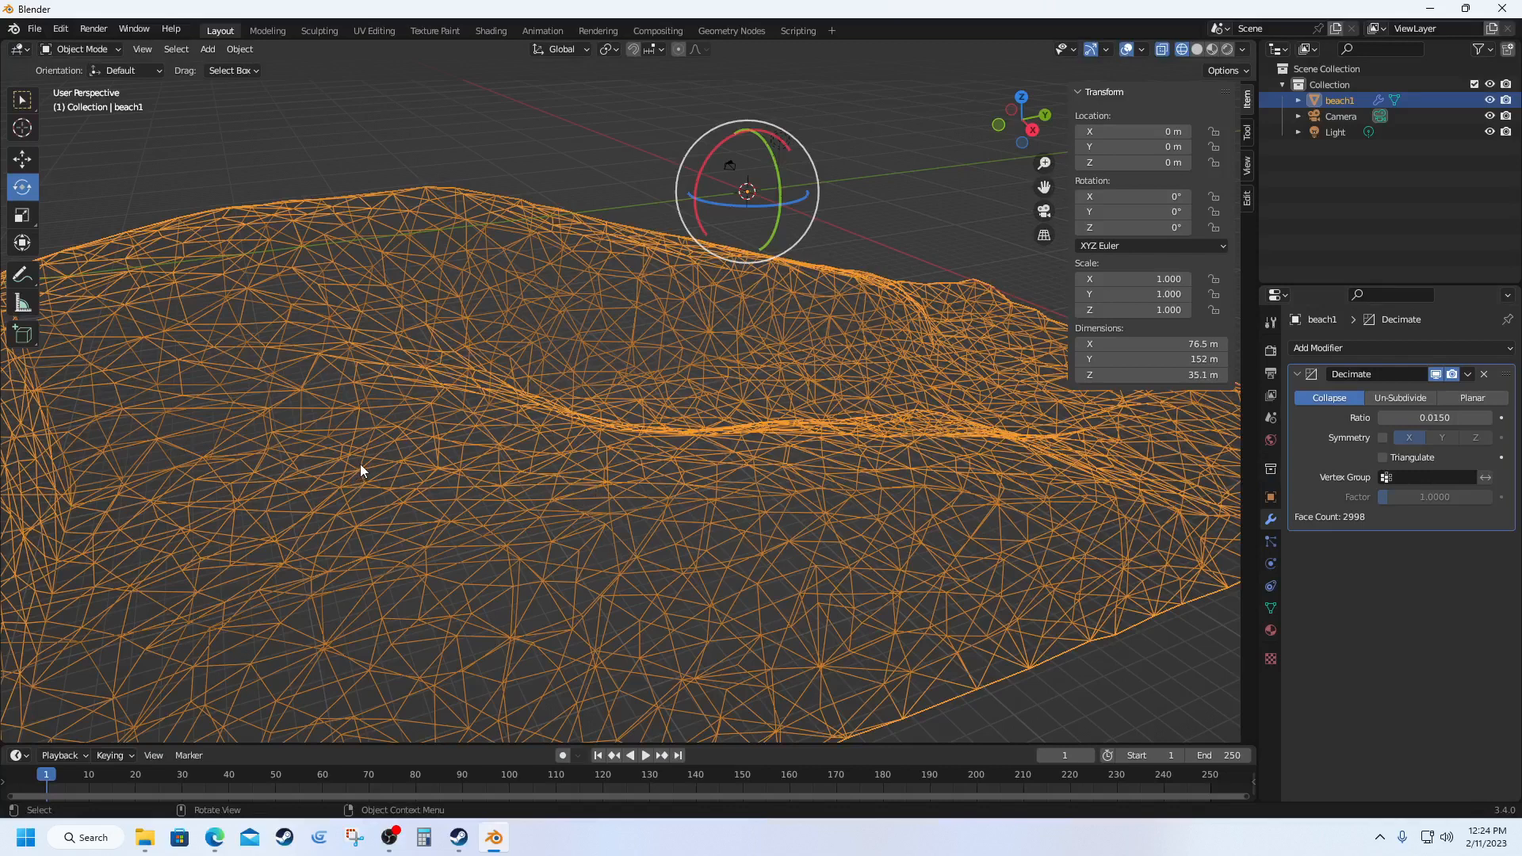
{"action": "scroll", "coordinate": [360, 464], "scroll_direction": "down", "scroll_amount": 2}
{"action": "left_click", "coordinate": [1192, 53]}
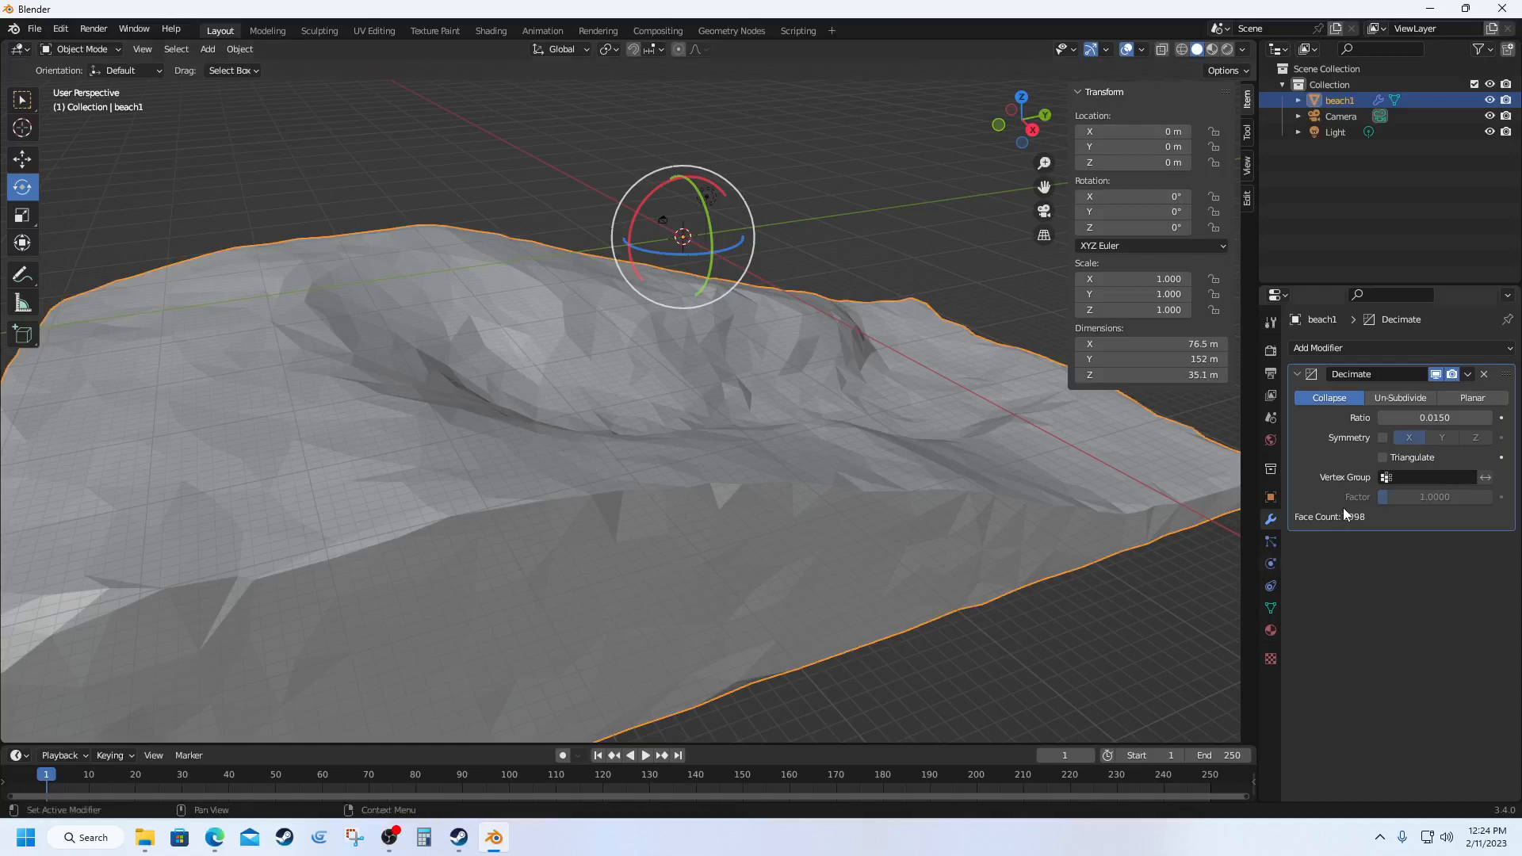
Step: Set the Decimate ratio to 0.018 and check the terrain in material preview before returning to solid shading
{"action": "left_click", "coordinate": [1437, 418]}
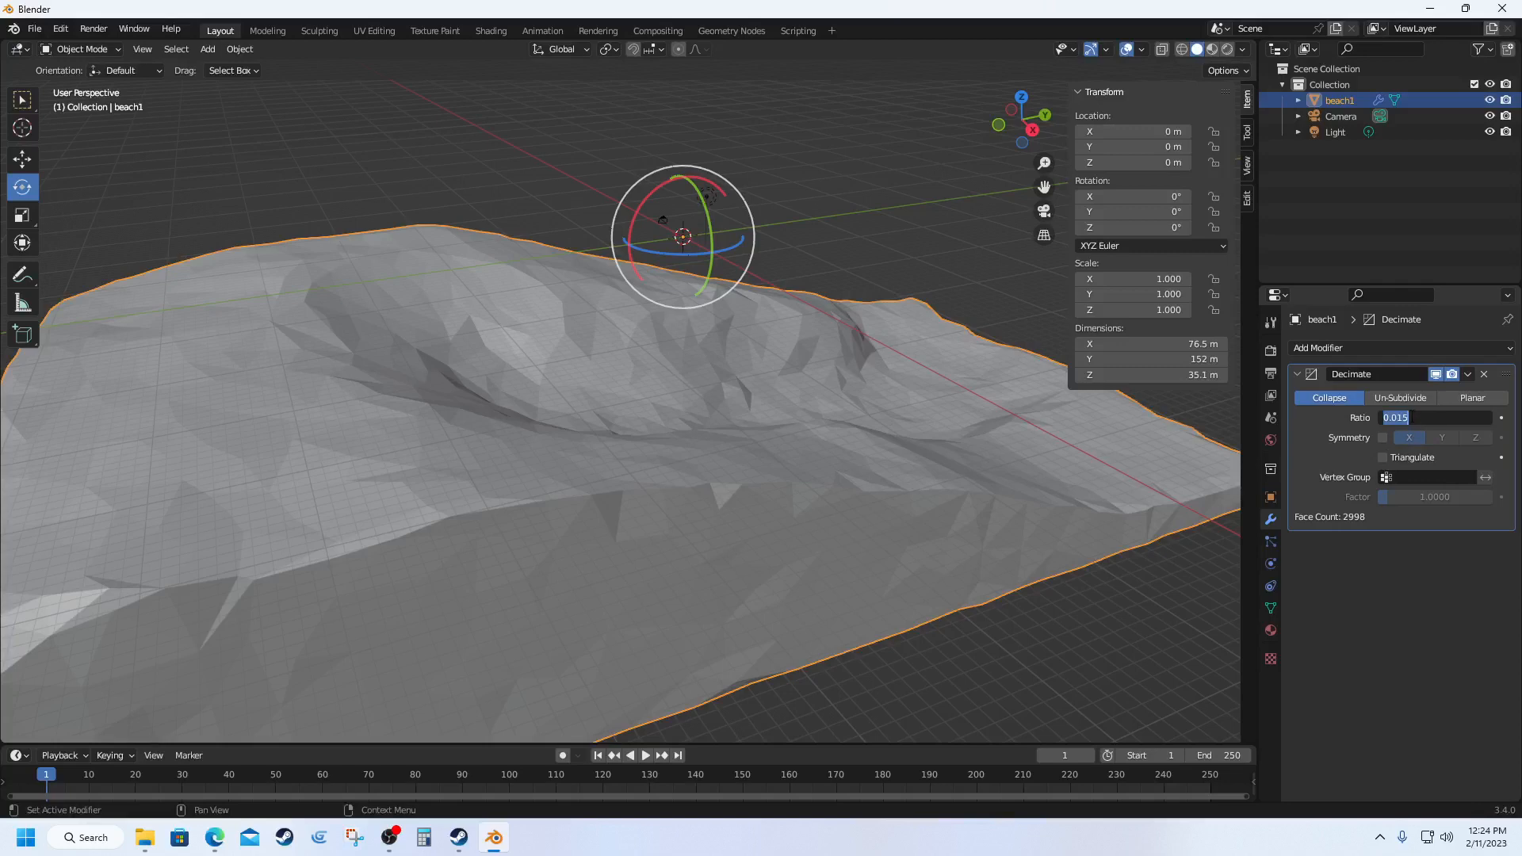
{"action": "left_click", "coordinate": [1403, 418]}
{"action": "type", "text": "8"}
{"action": "key", "text": "Return"}
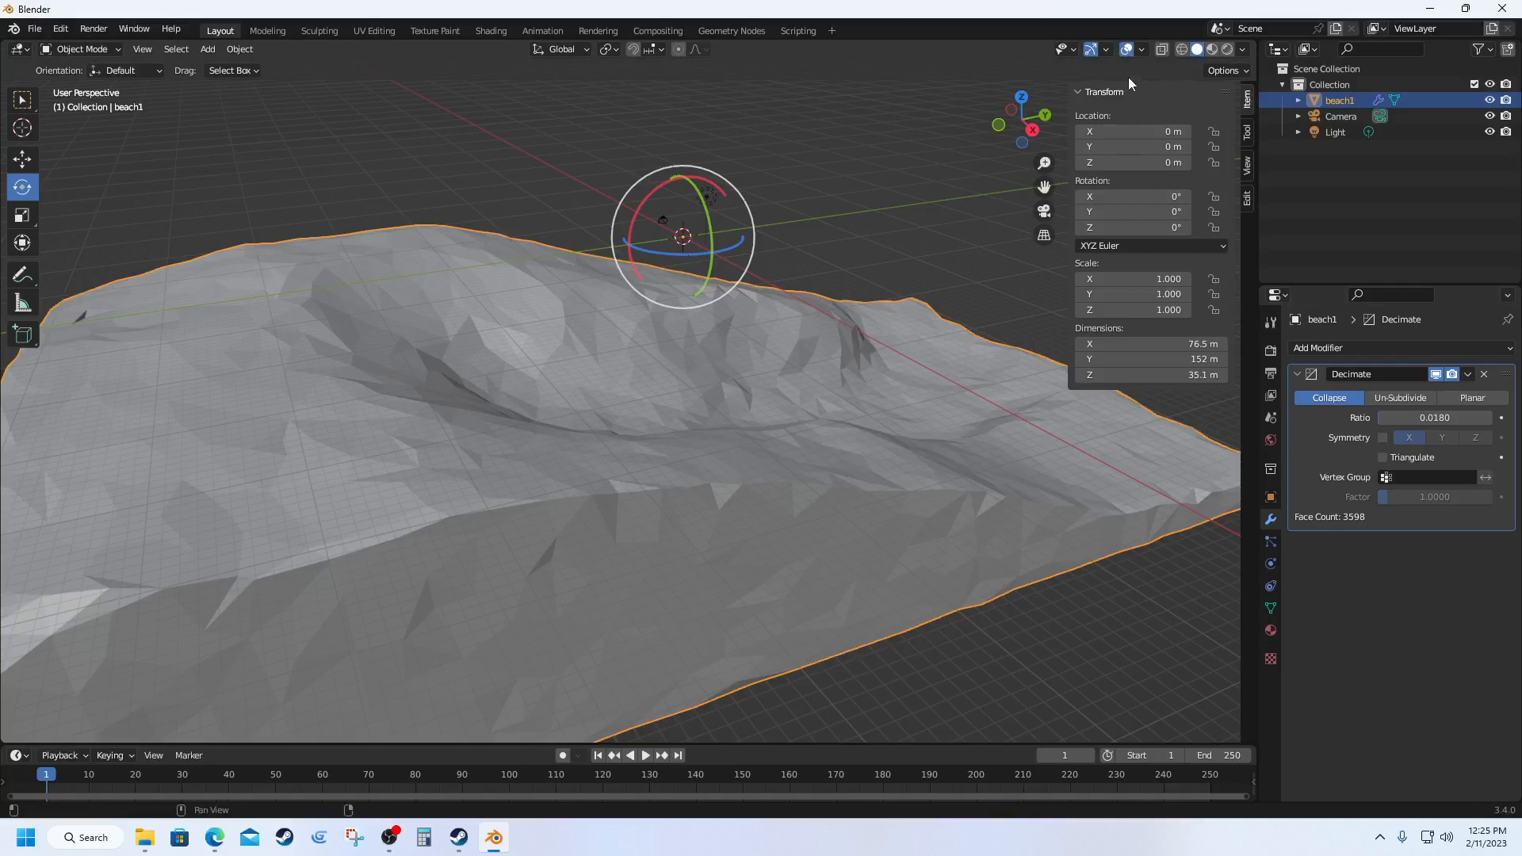
{"action": "left_click", "coordinate": [1212, 50]}
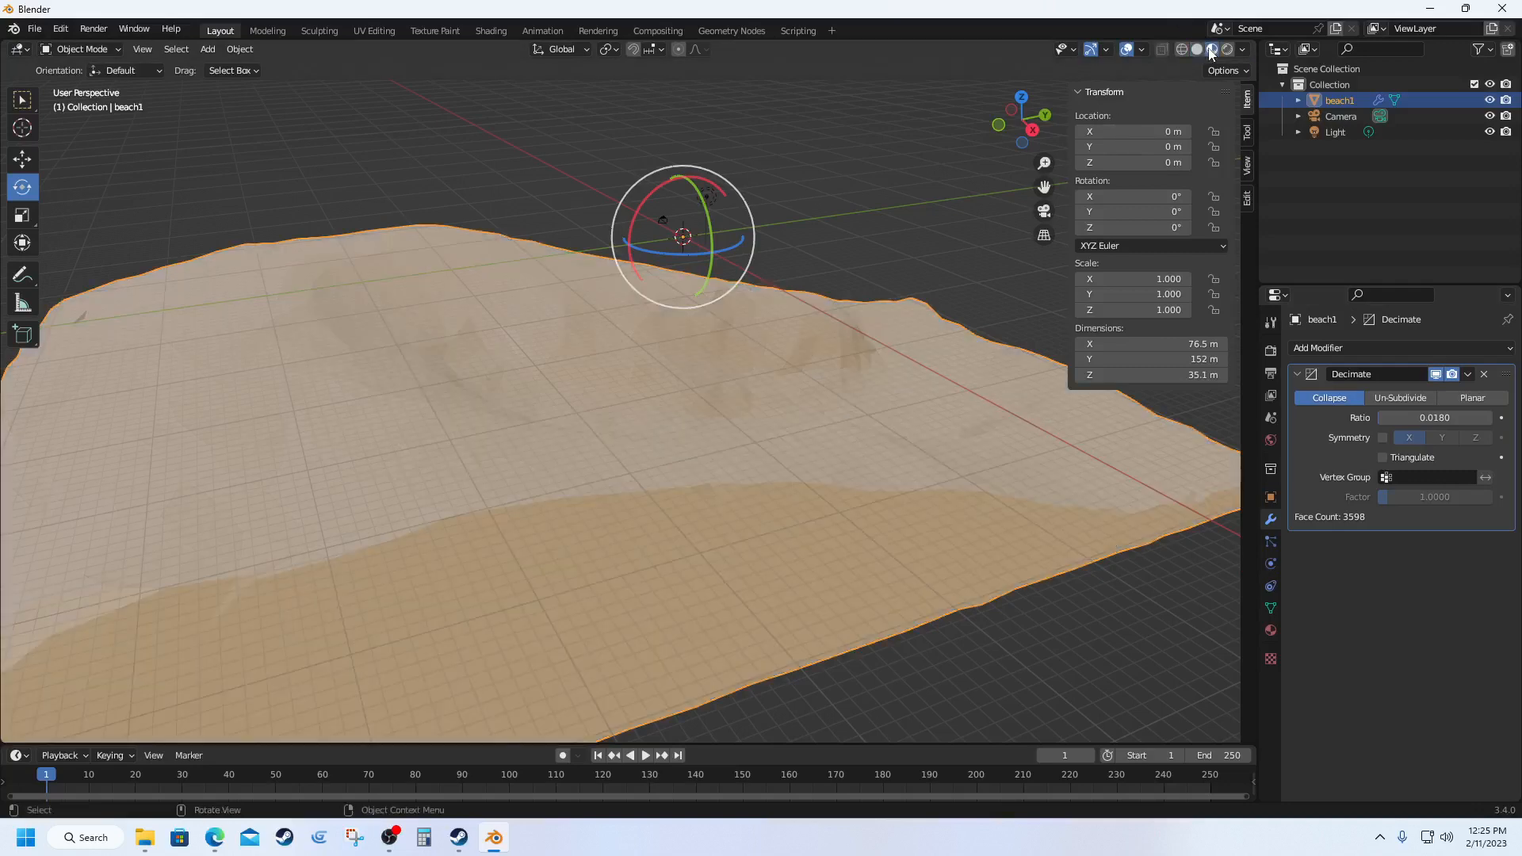
{"action": "left_click", "coordinate": [1197, 49]}
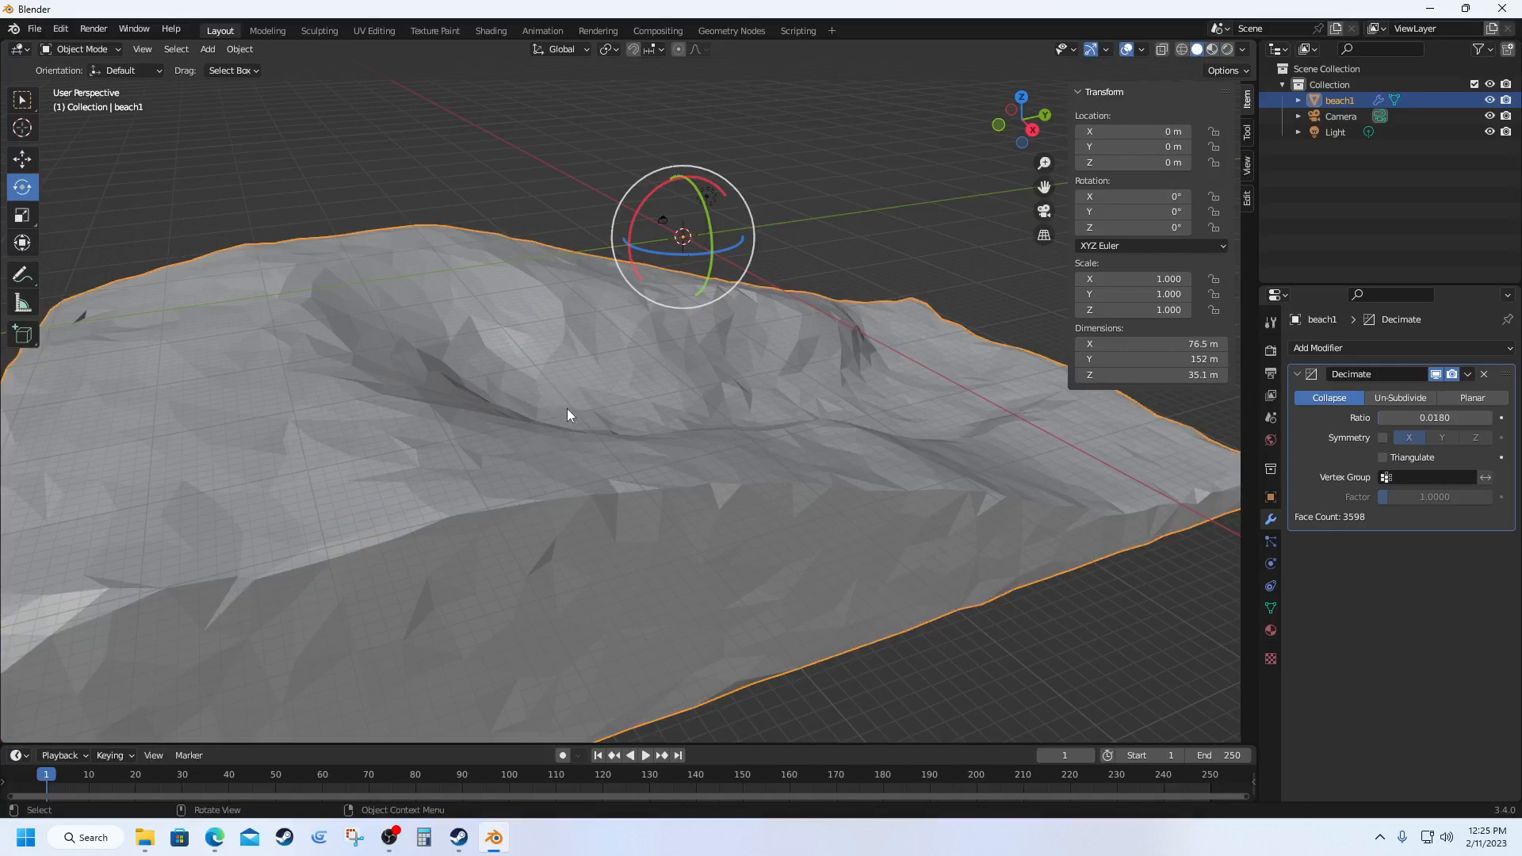
Step: Lower the terrain's Decimate ratio to 0.012
{"action": "left_click", "coordinate": [1440, 416]}
{"action": "left_click", "coordinate": [1417, 419]}
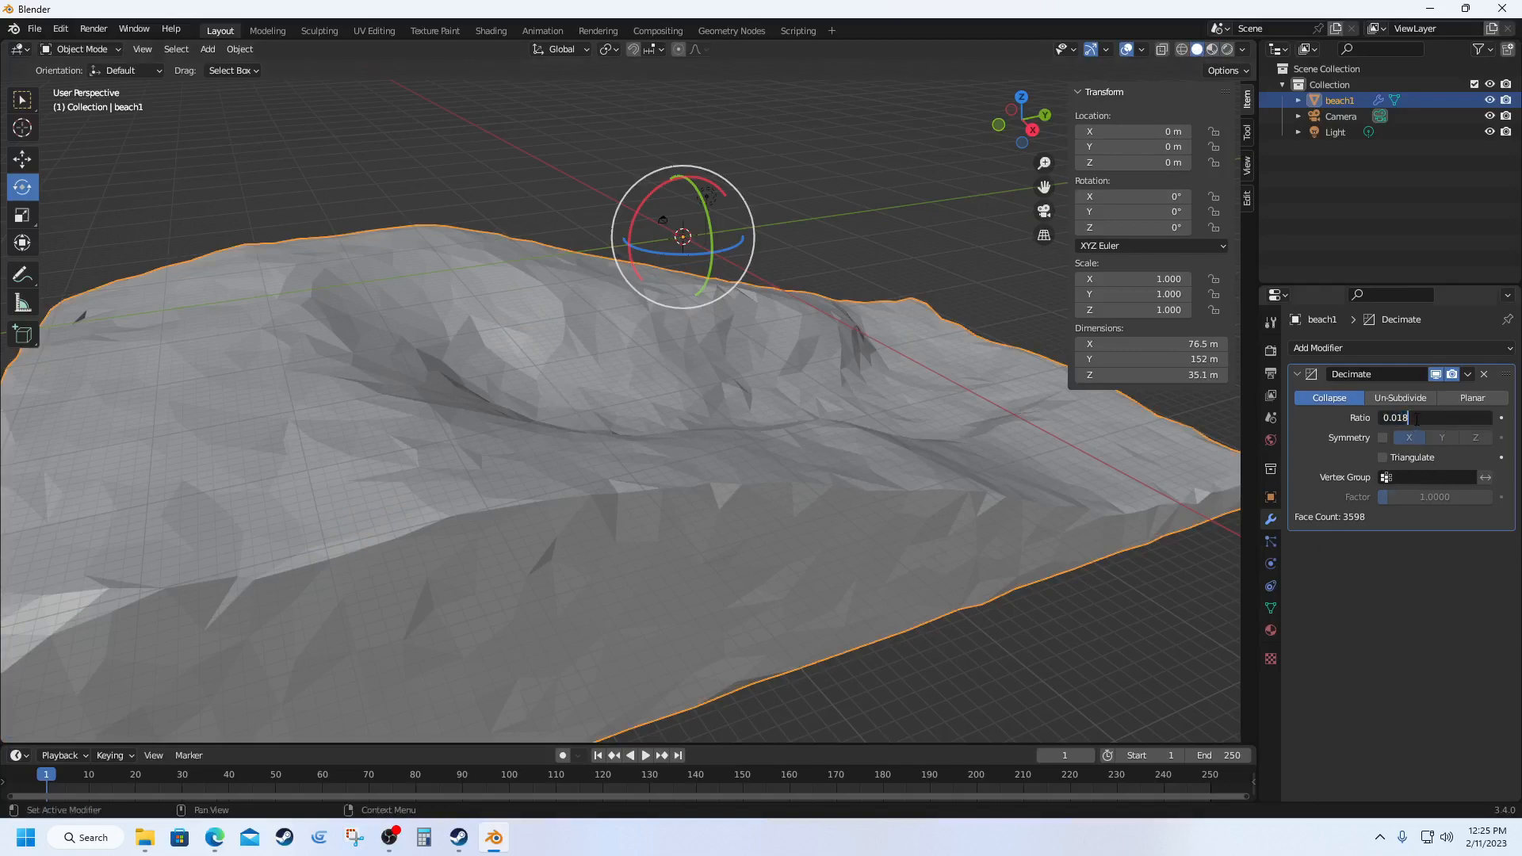
{"action": "key", "text": "BackSpace"}
{"action": "type", "text": "2"}
{"action": "key", "text": "Return"}
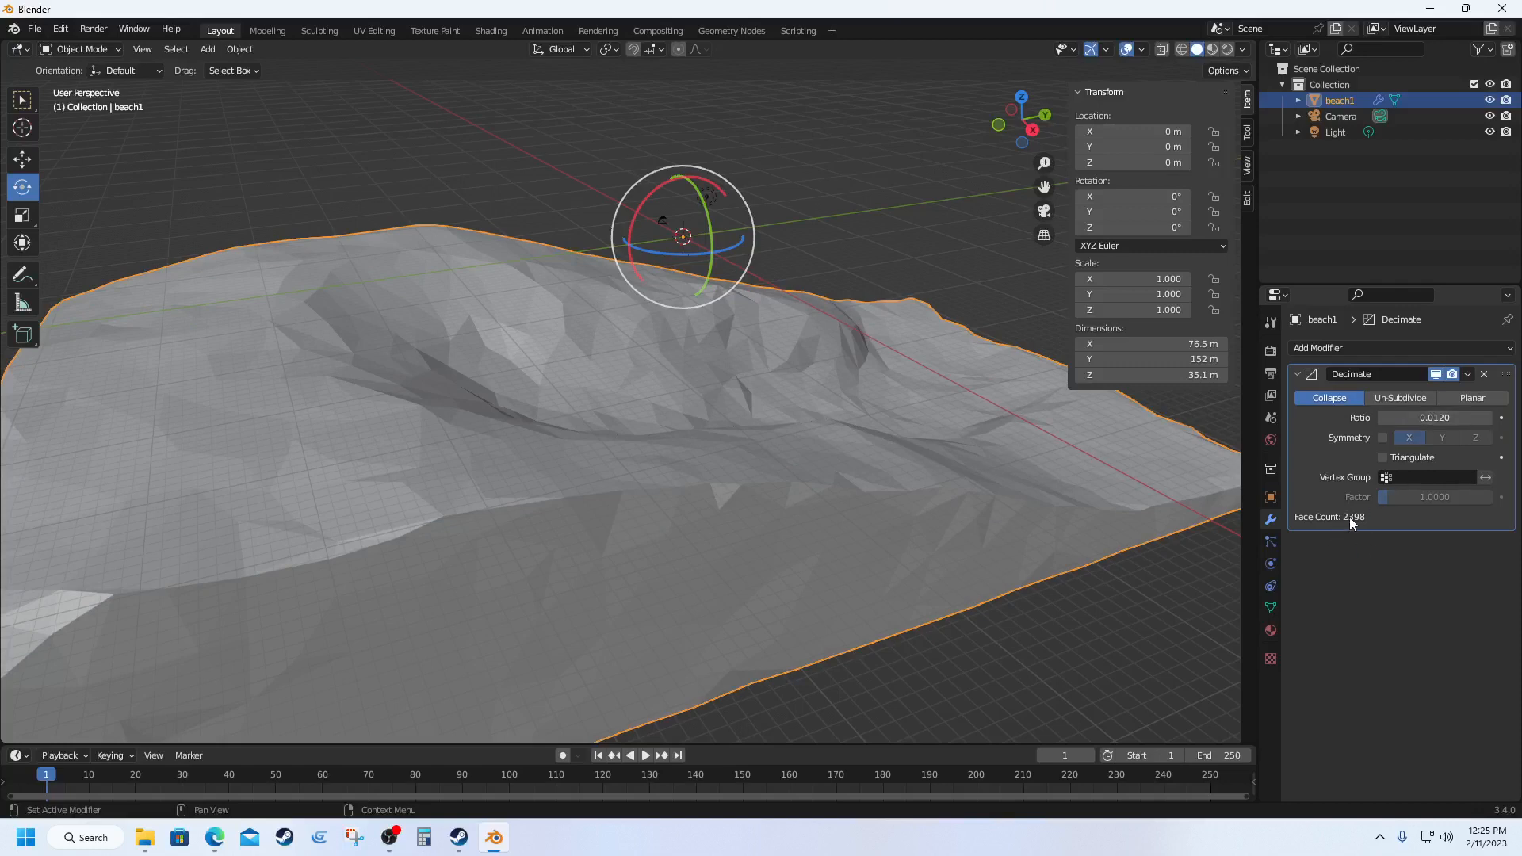
Step: Set the Decimate ratio of the beach1 terrain to 0.01
{"action": "left_click", "coordinate": [1456, 419]}
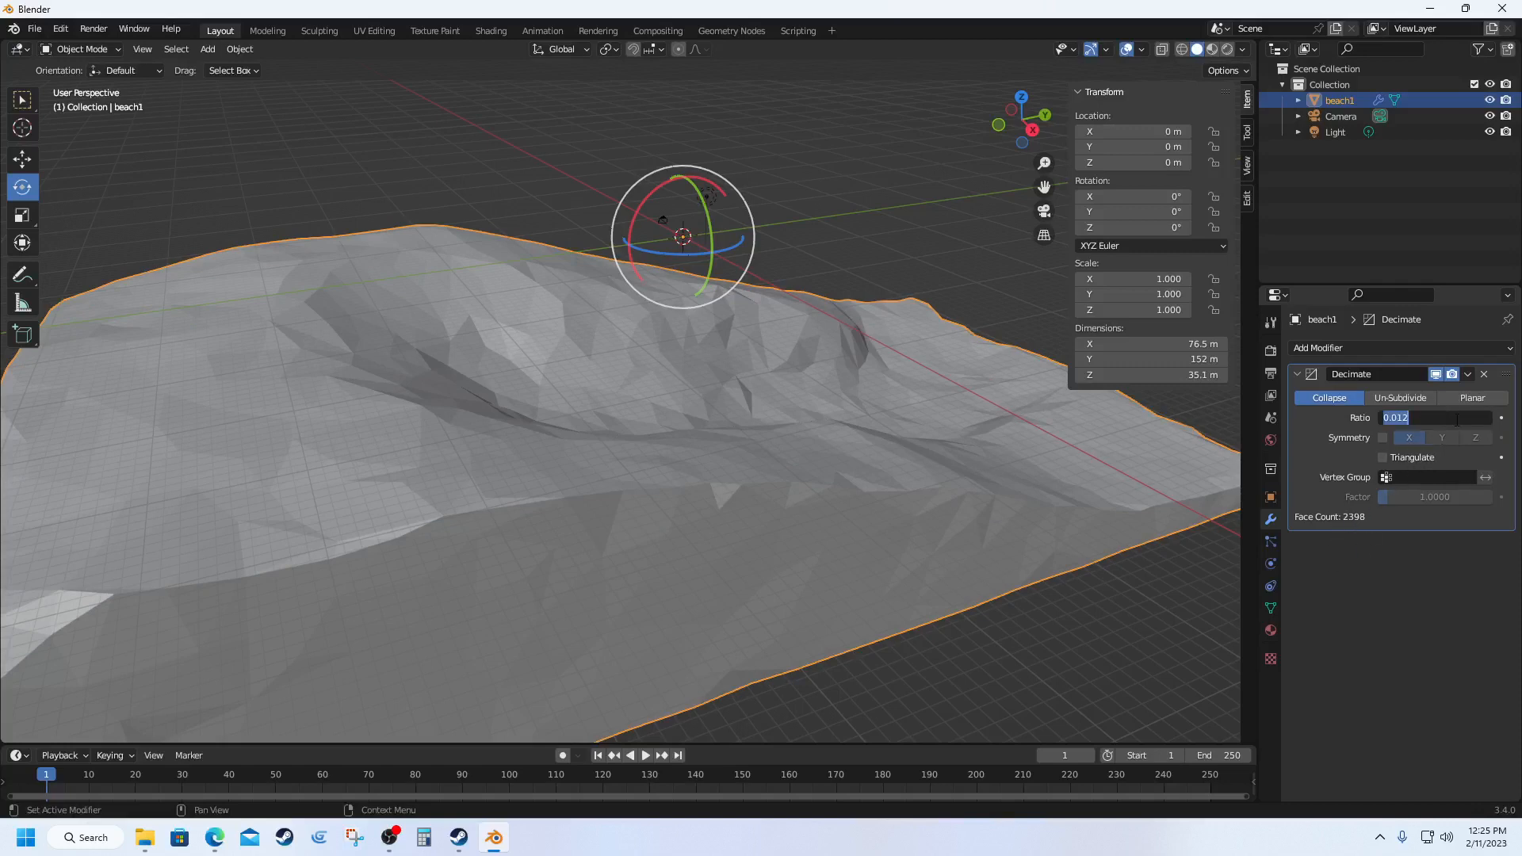
{"action": "left_click", "coordinate": [1446, 419]}
{"action": "key", "text": "BackSpace"}
{"action": "type", "text": "0"}
{"action": "key", "text": "BackSpace"}
{"action": "key", "text": "Return"}
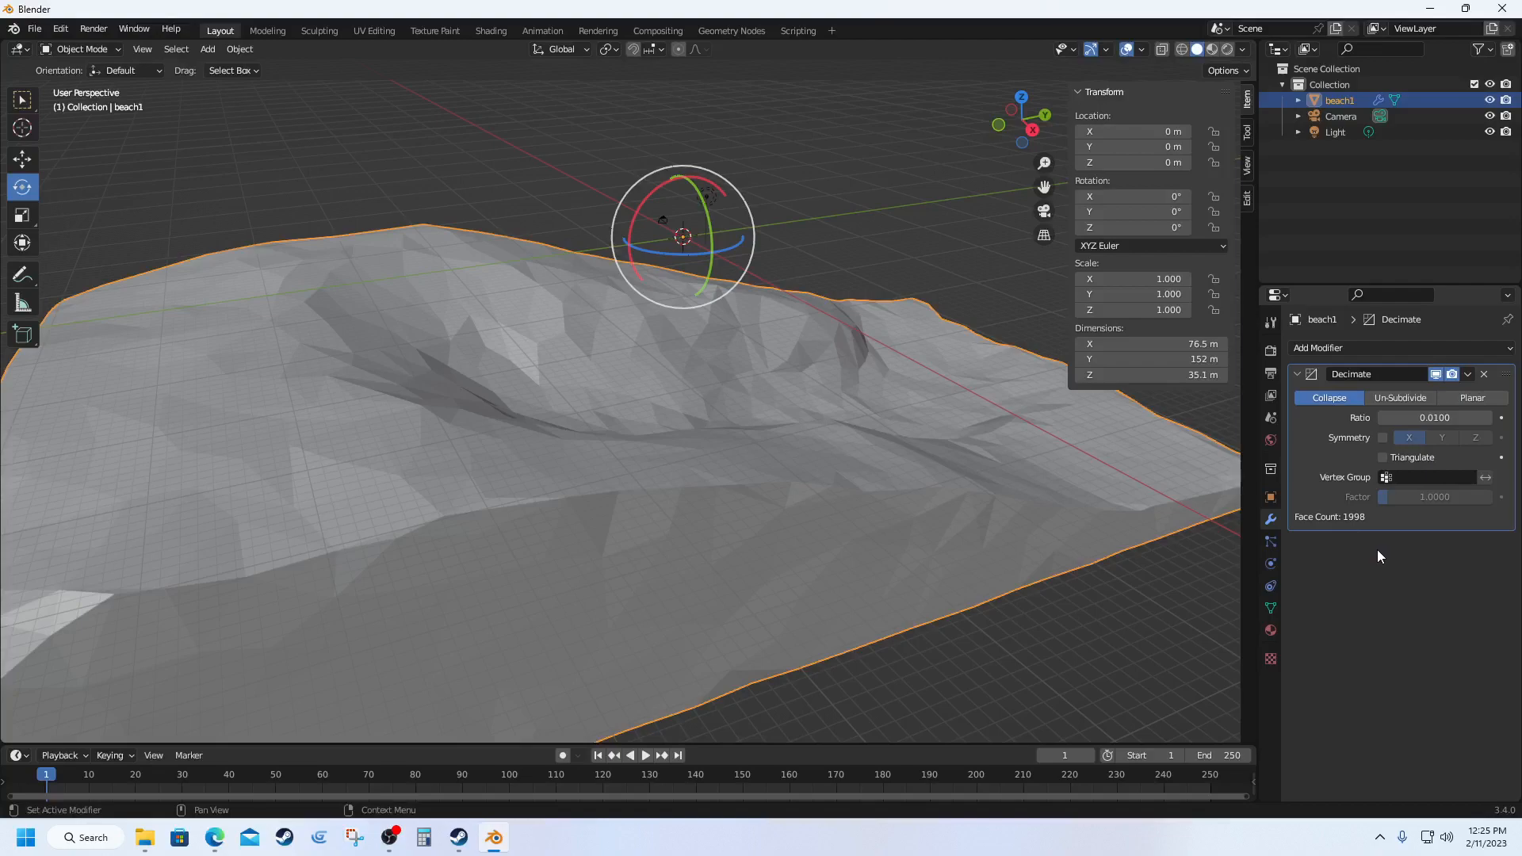
Step: Switch to wireframe display and examine the topology of the whole decimated terrain
{"action": "left_click", "coordinate": [1182, 49]}
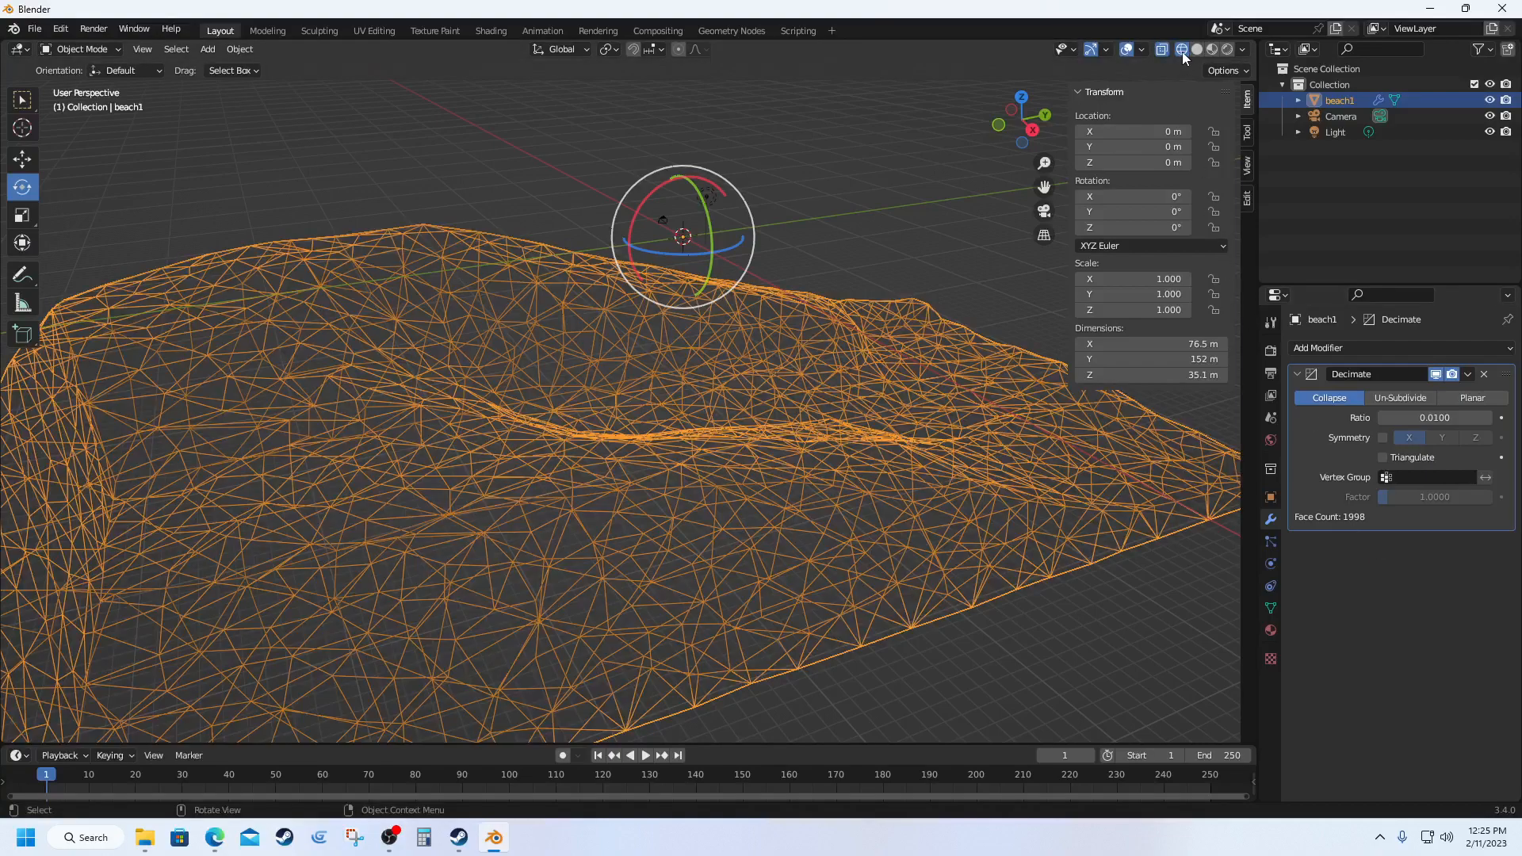
{"action": "scroll", "coordinate": [636, 316], "scroll_direction": "down", "scroll_amount": 4}
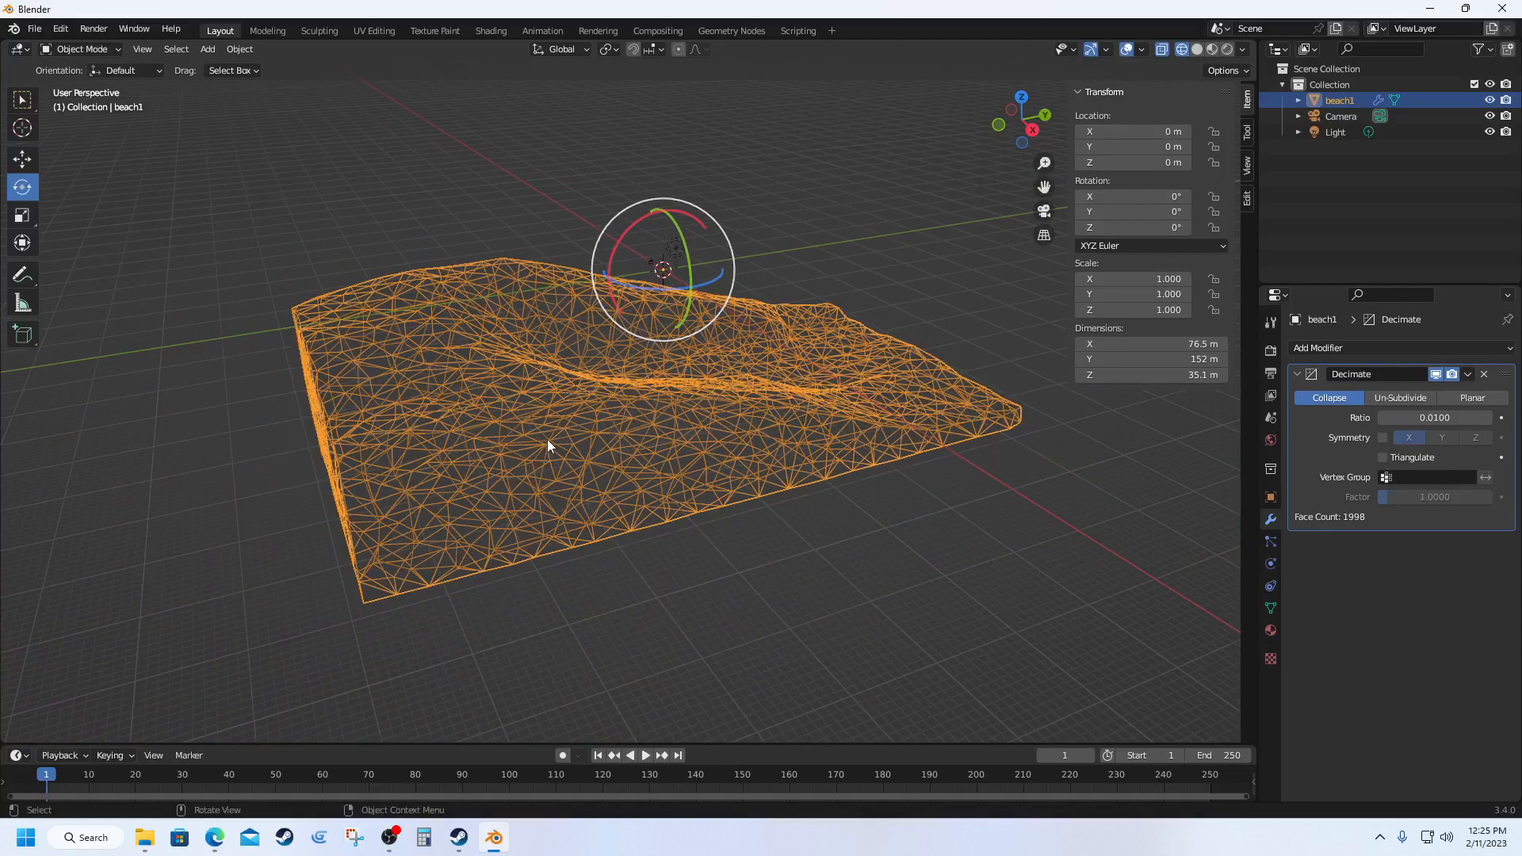
{"action": "scroll", "coordinate": [605, 410], "scroll_direction": "up", "scroll_amount": 2}
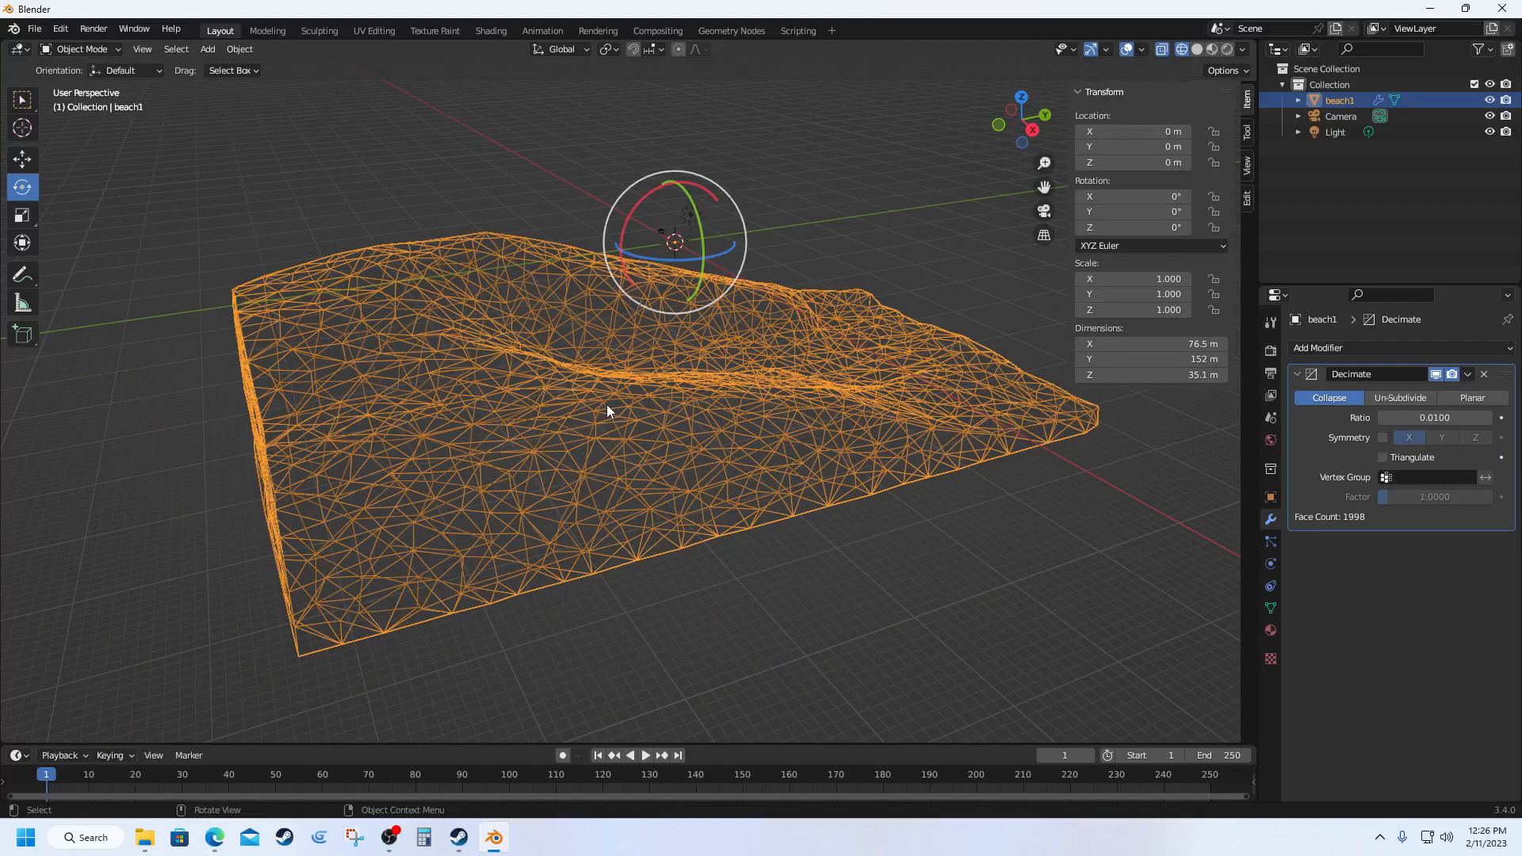
Step: Activate the Move tool, select the light, and lower it along Z to about 1.5 m
{"action": "scroll", "coordinate": [606, 411], "scroll_direction": "down", "scroll_amount": 1}
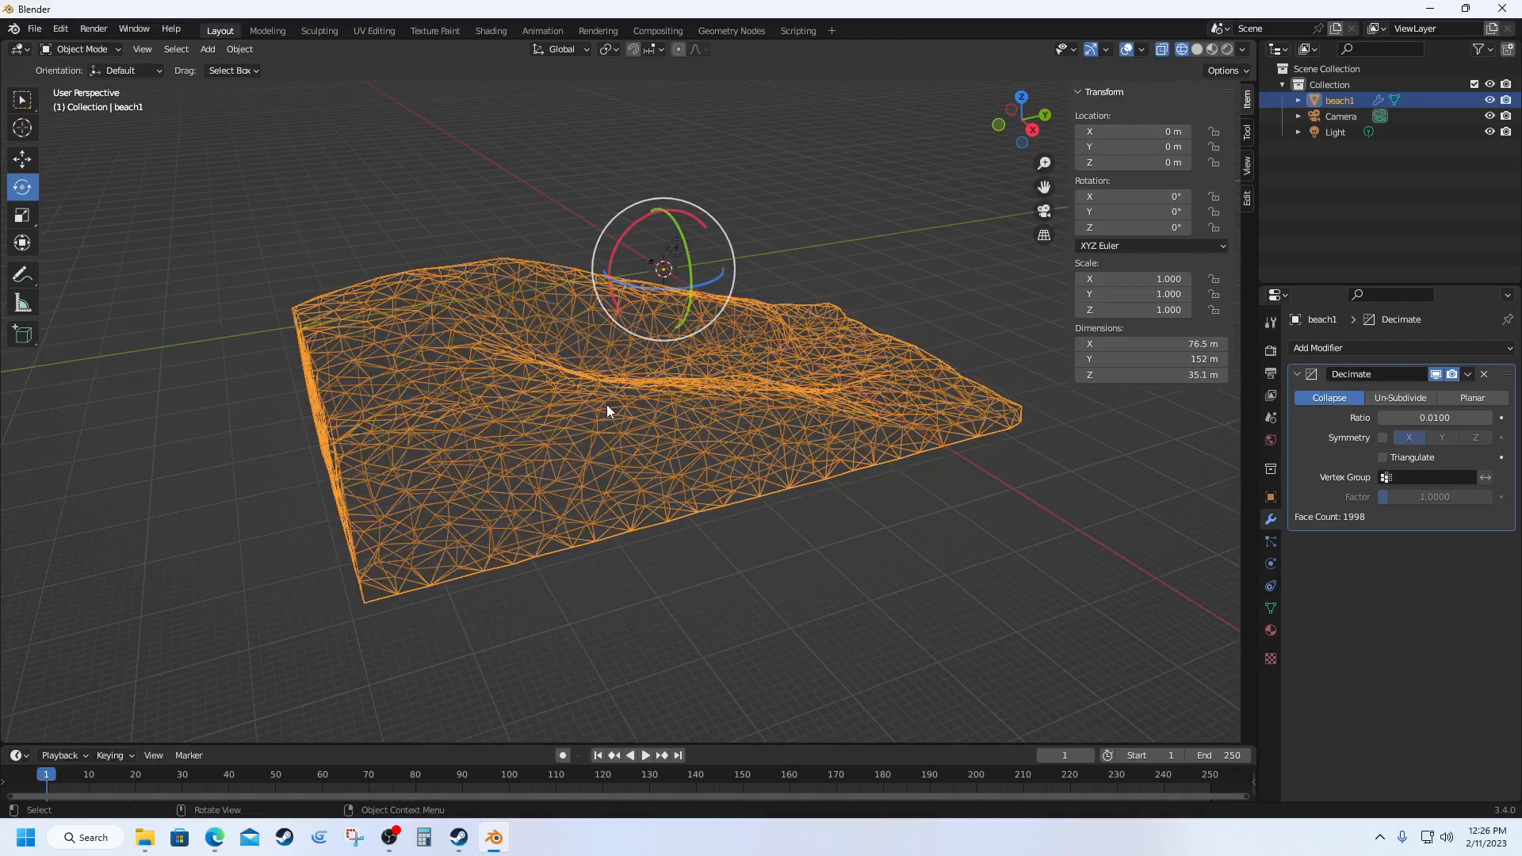
{"action": "left_click", "coordinate": [1243, 71]}
{"action": "left_click", "coordinate": [22, 158]}
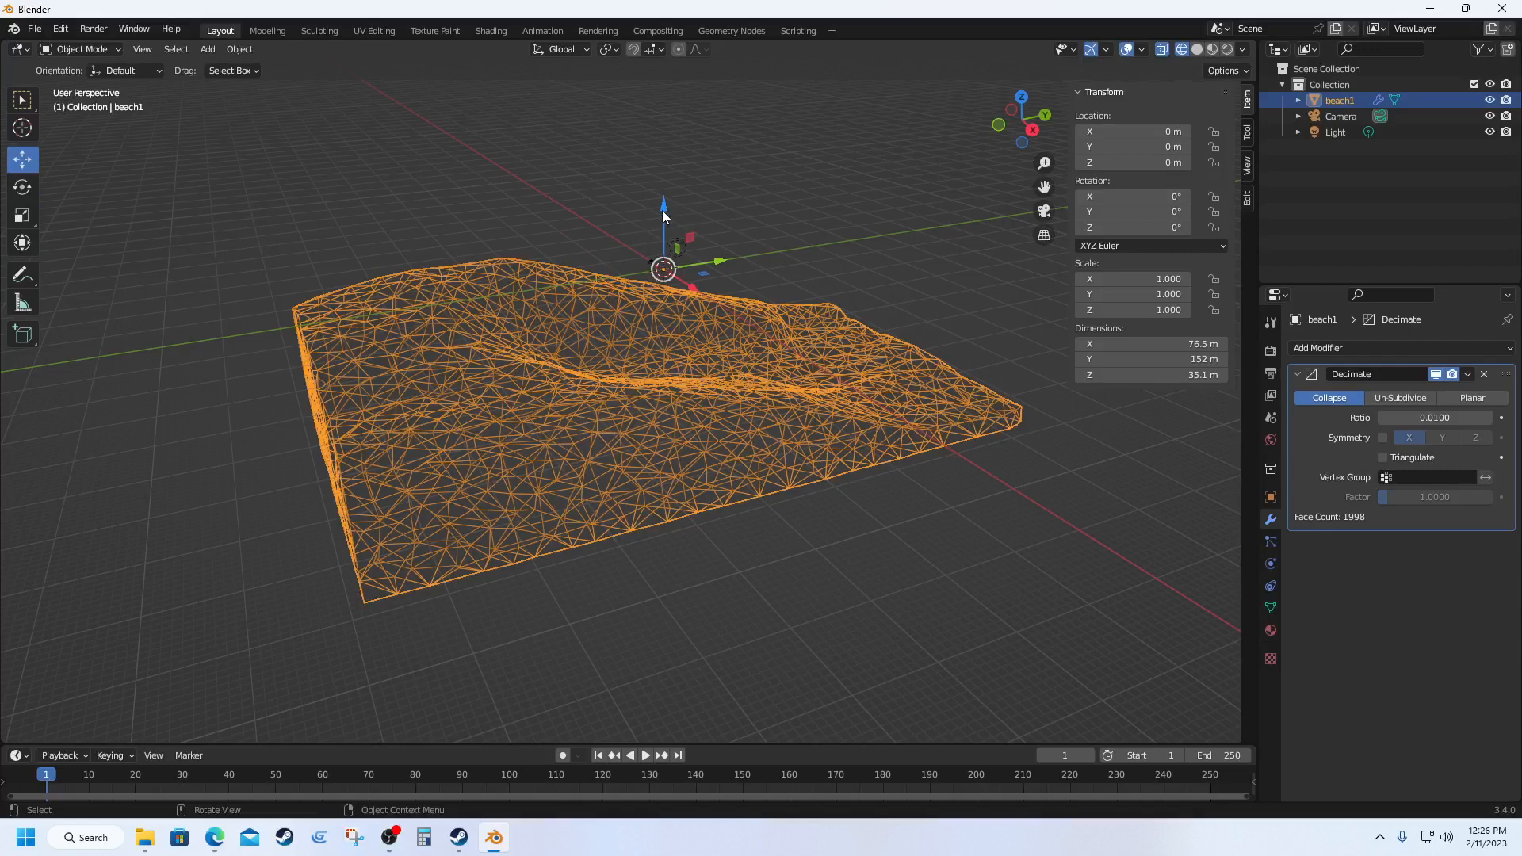
{"action": "left_click_drag", "start_coordinate": [662, 211], "coordinate": [662, 211]}
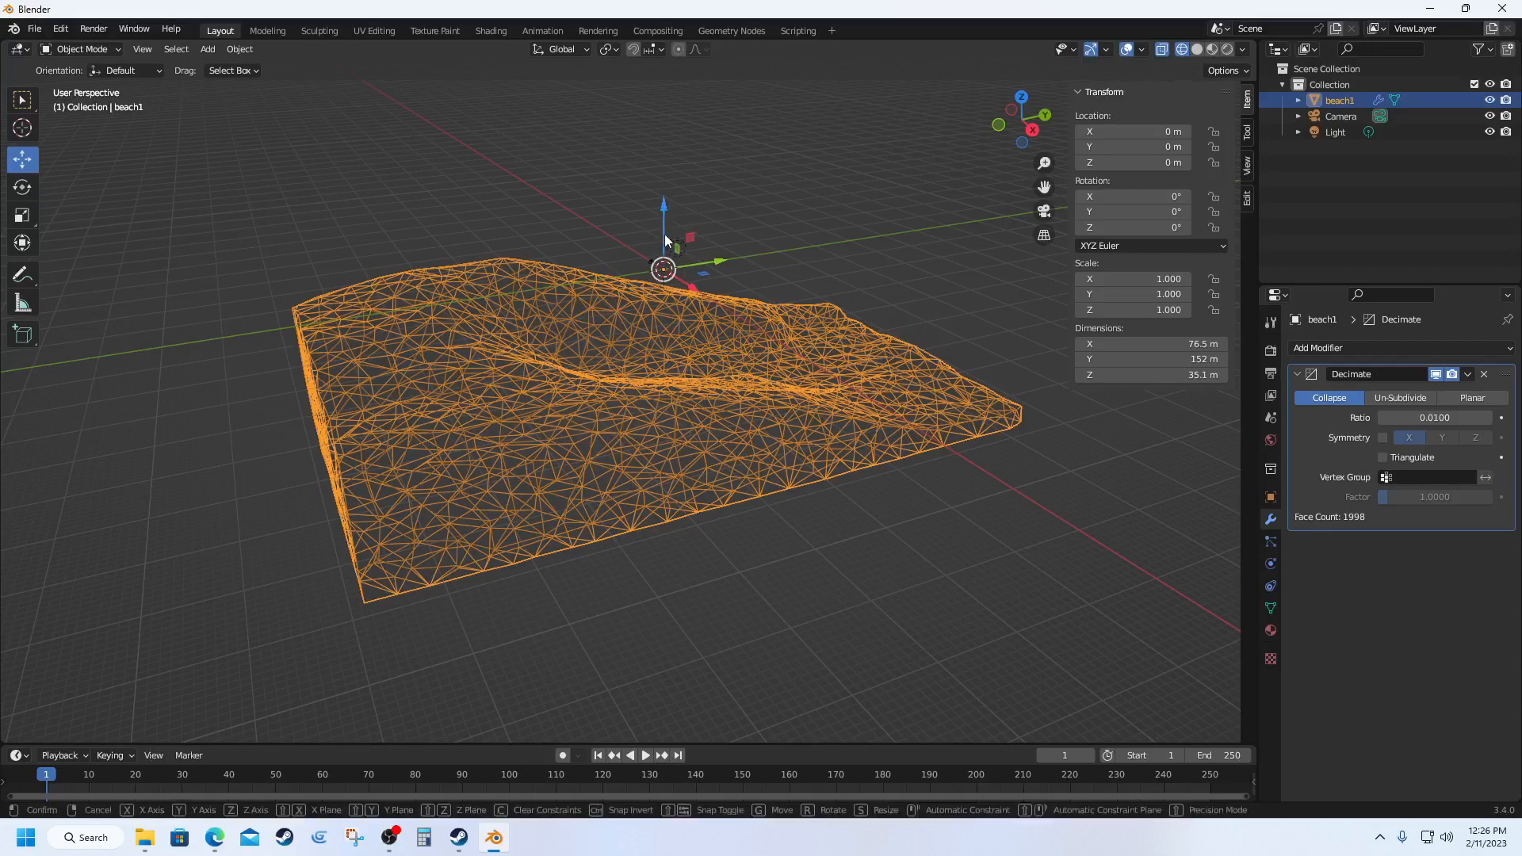
{"action": "left_click", "coordinate": [665, 234]}
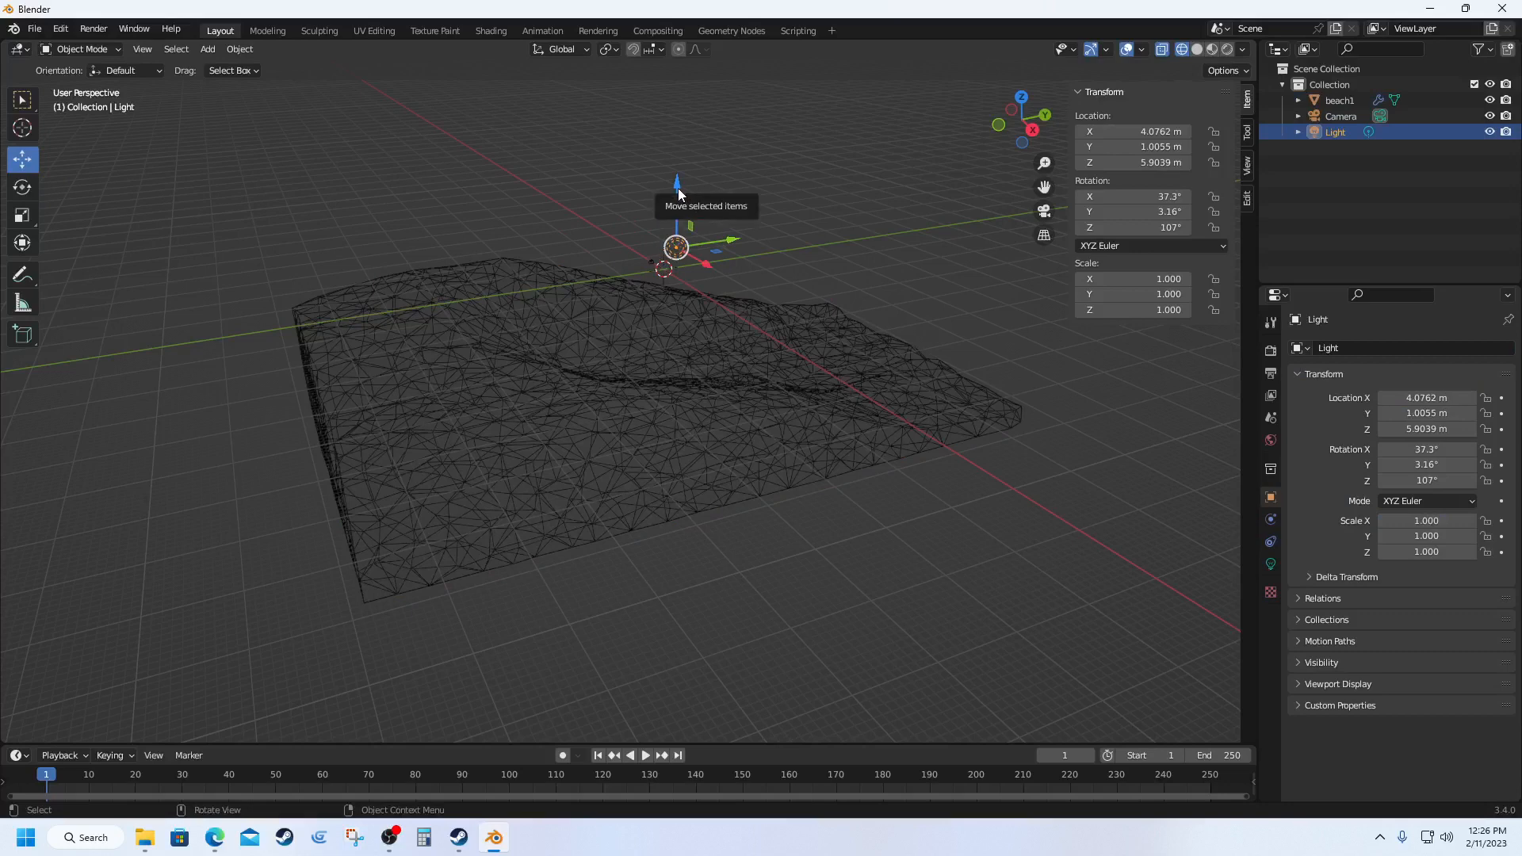
{"action": "mouse_move", "coordinate": [678, 188]}
{"action": "left_mouse_down"}
{"action": "mouse_move", "coordinate": [684, 412]}
{"action": "mouse_move", "coordinate": [698, 211]}
{"action": "left_mouse_up"}
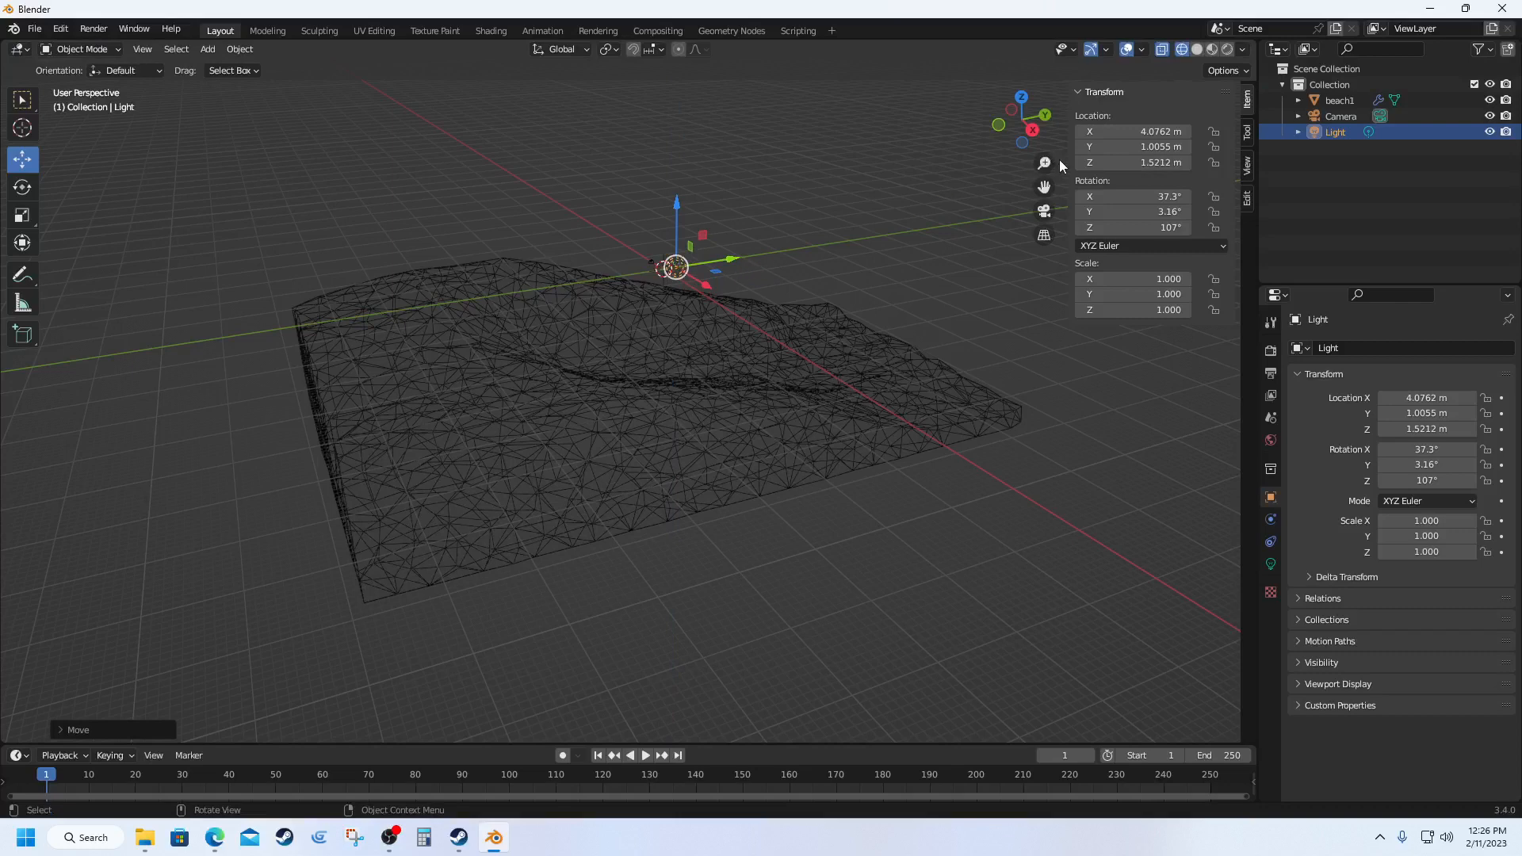
Step: Set the light's X, Y and Z location to 0 m and deselect it
{"action": "left_click", "coordinate": [1120, 164]}
{"action": "left_click_drag", "start_coordinate": [1129, 163], "coordinate": [1080, 164]}
{"action": "type", "text": "0"}
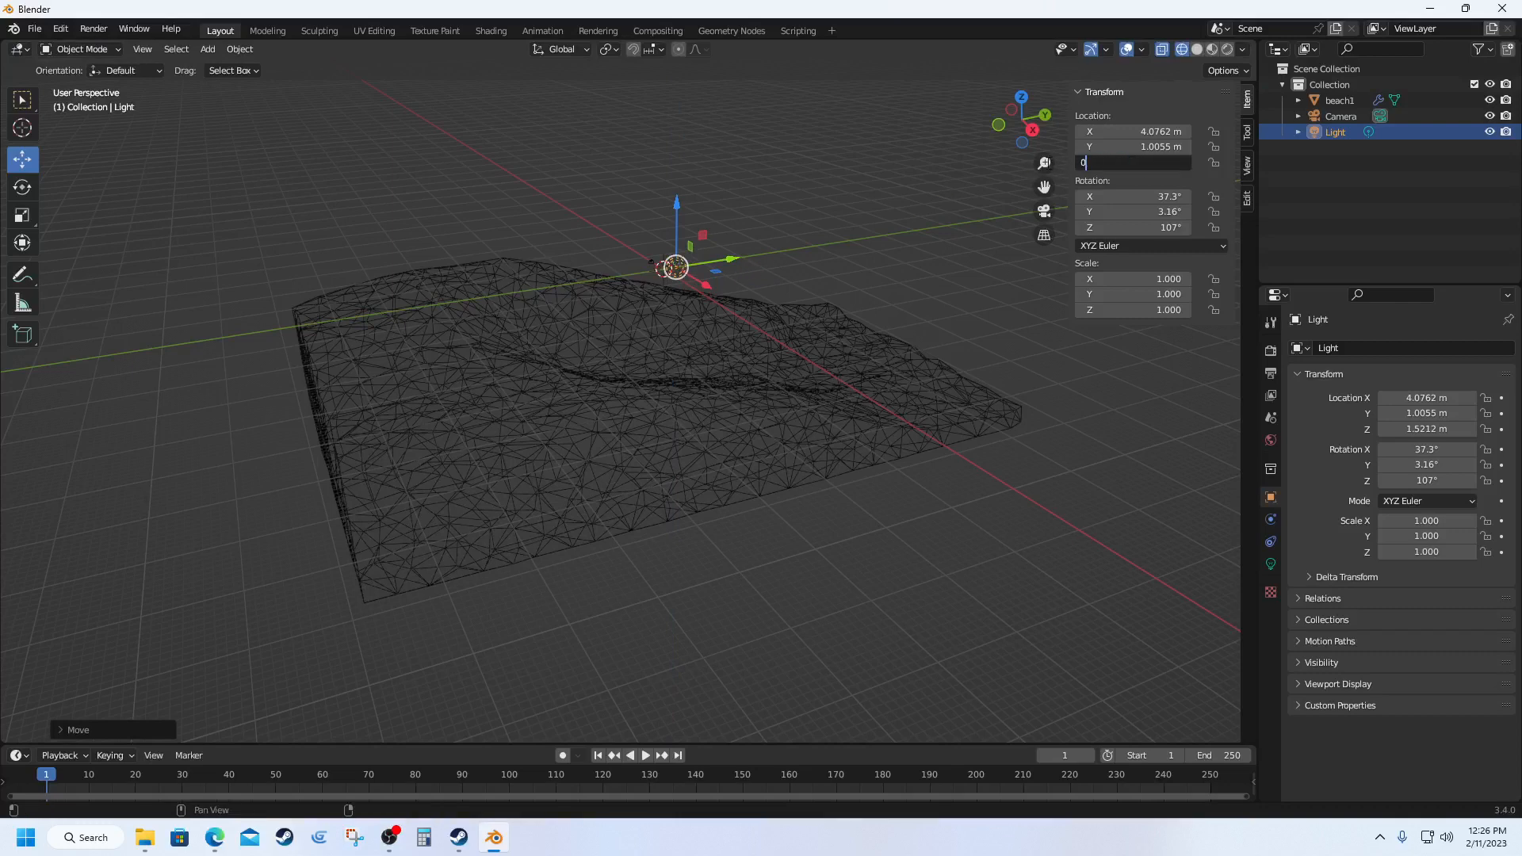
{"action": "key", "text": "Return"}
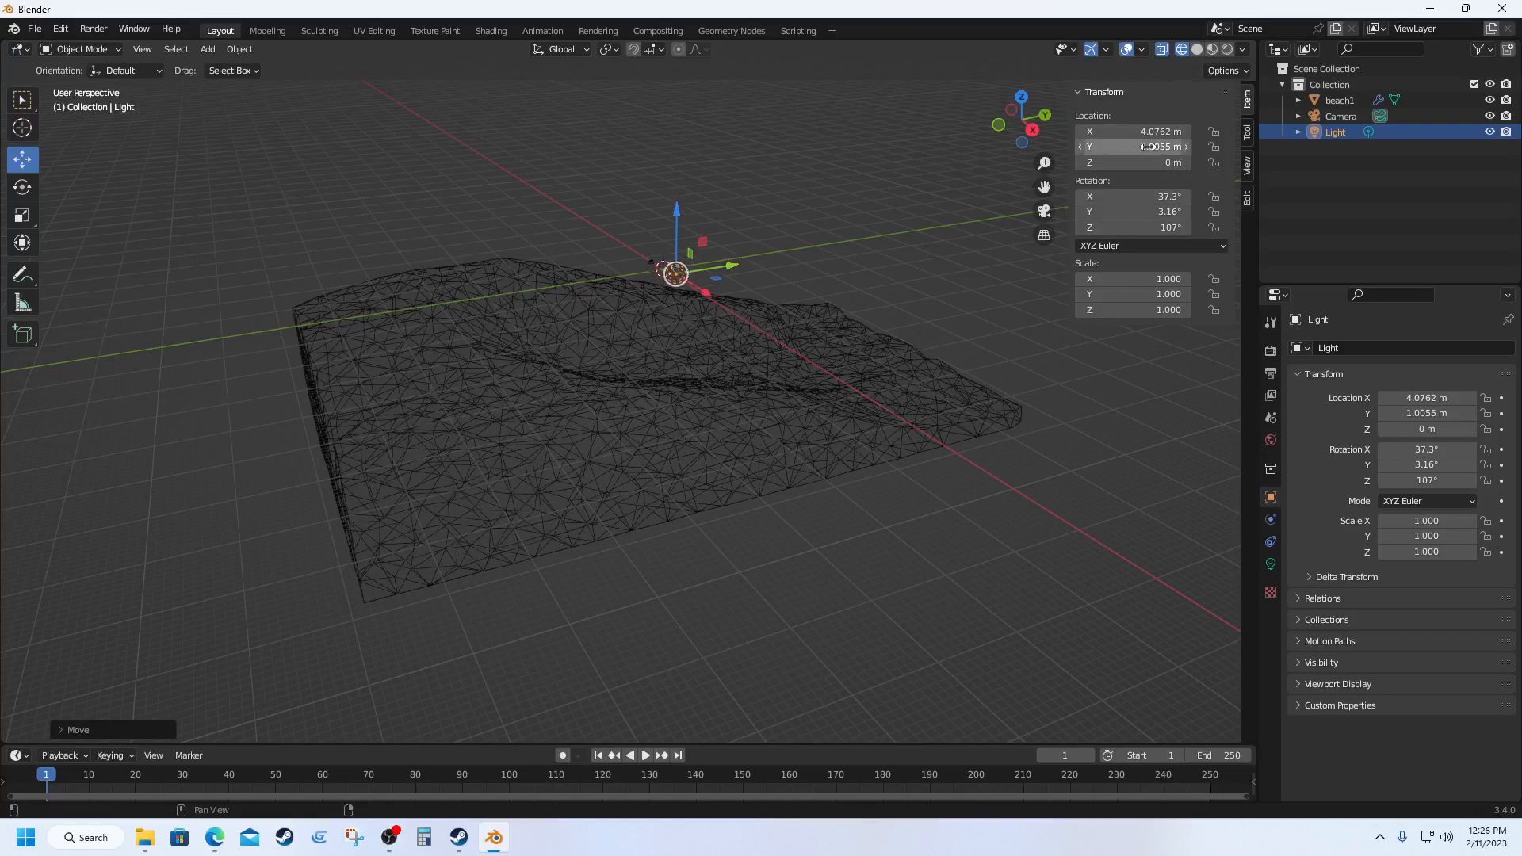
{"action": "left_click", "coordinate": [1150, 146]}
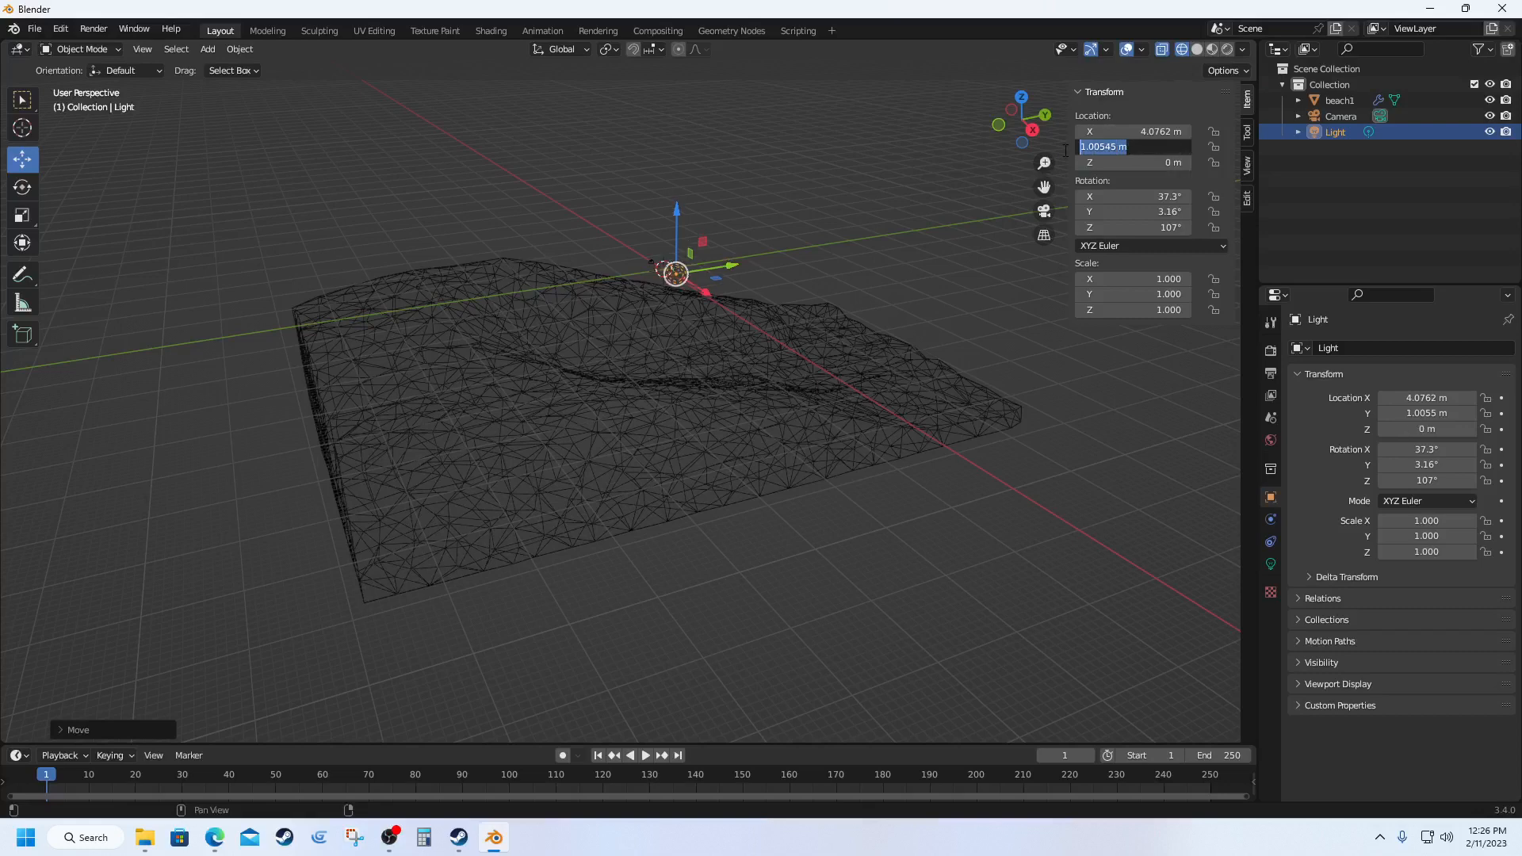
{"action": "type", "text": "0"}
{"action": "key", "text": "Return"}
{"action": "left_click", "coordinate": [1160, 131]}
{"action": "key", "text": "BackSpace"}
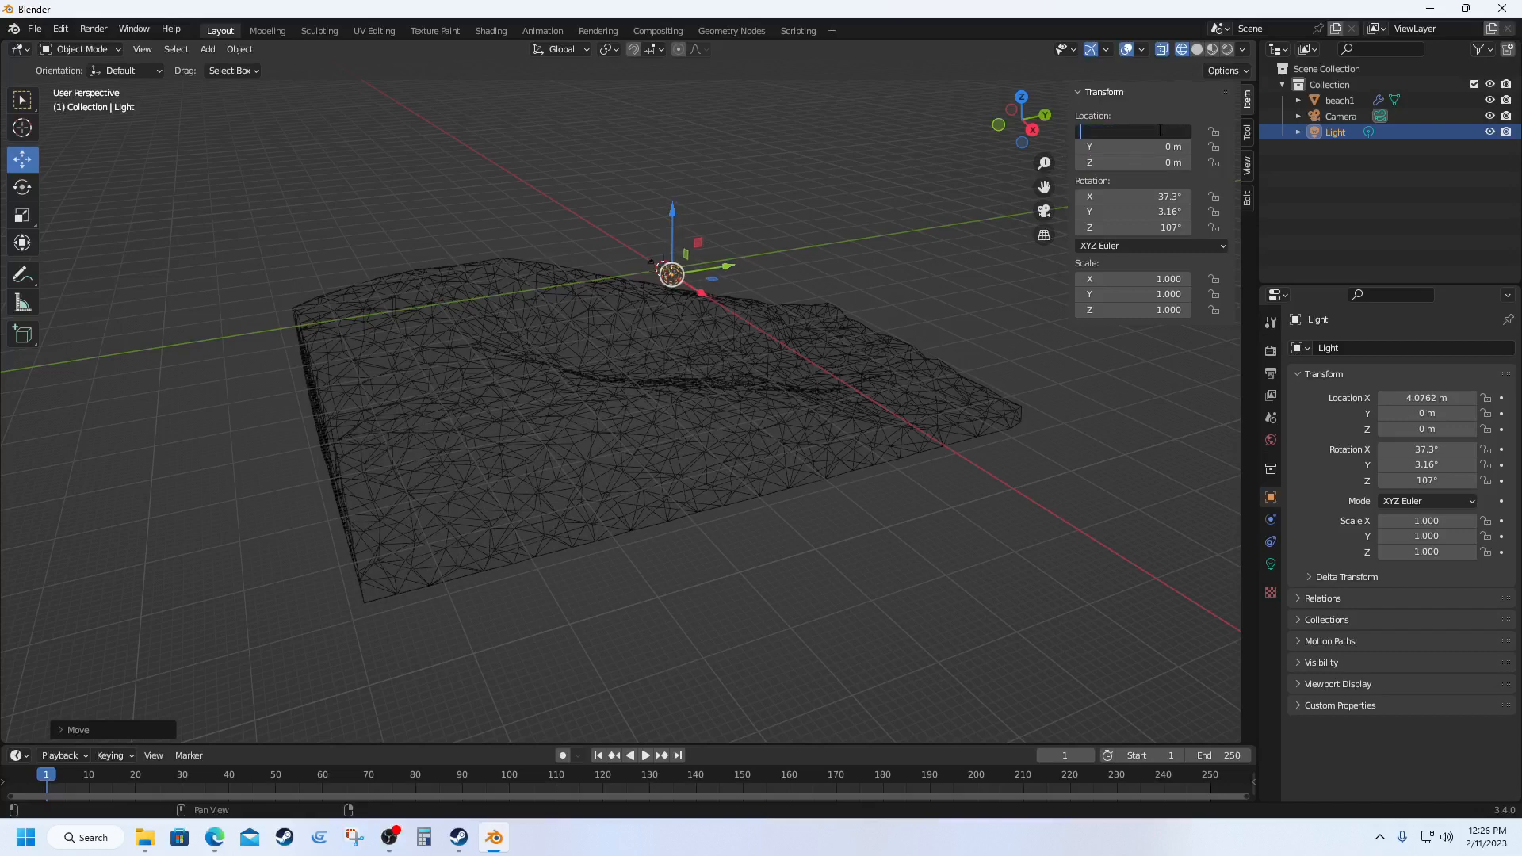
{"action": "type", "text": "0"}
{"action": "key", "text": "Return"}
{"action": "left_click", "coordinate": [1234, 70]}
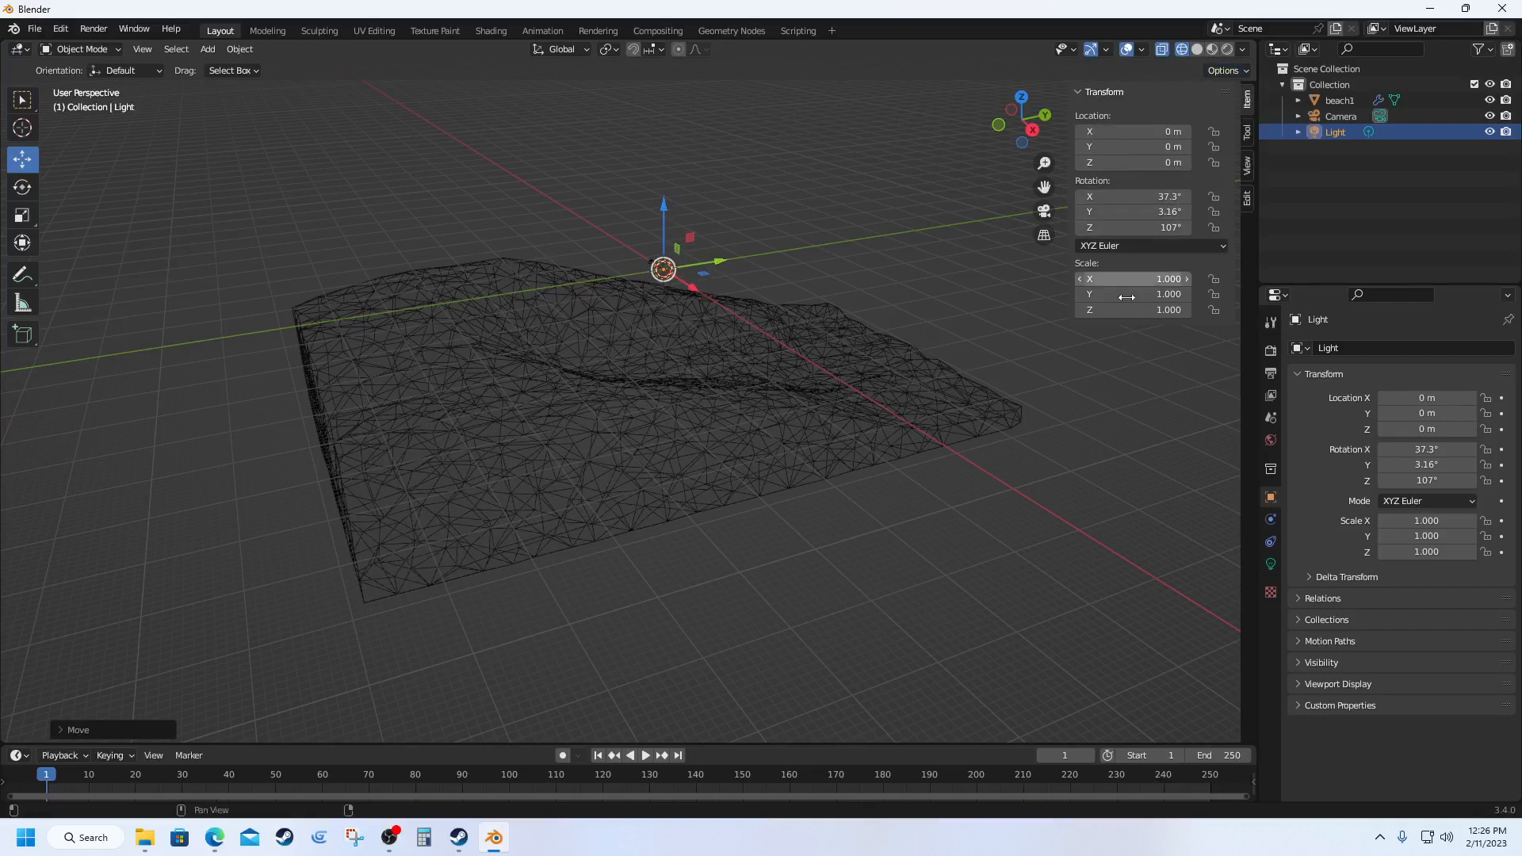
{"action": "left_click", "coordinate": [1101, 408]}
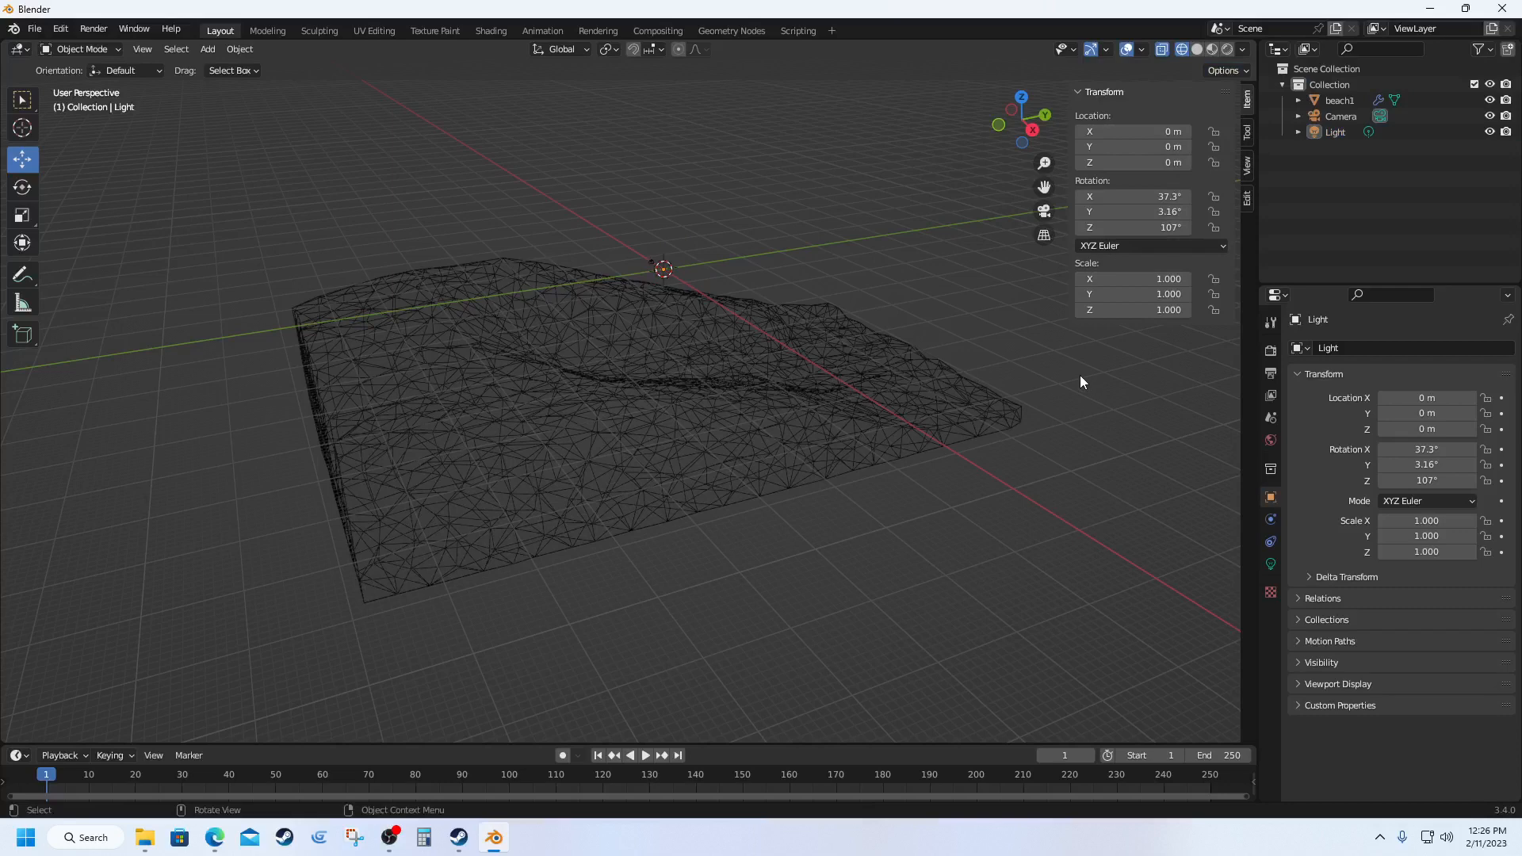
Step: Select the beach1 terrain, raise it along Z to about 16.6 m, and deselect it
{"action": "left_click", "coordinate": [724, 447]}
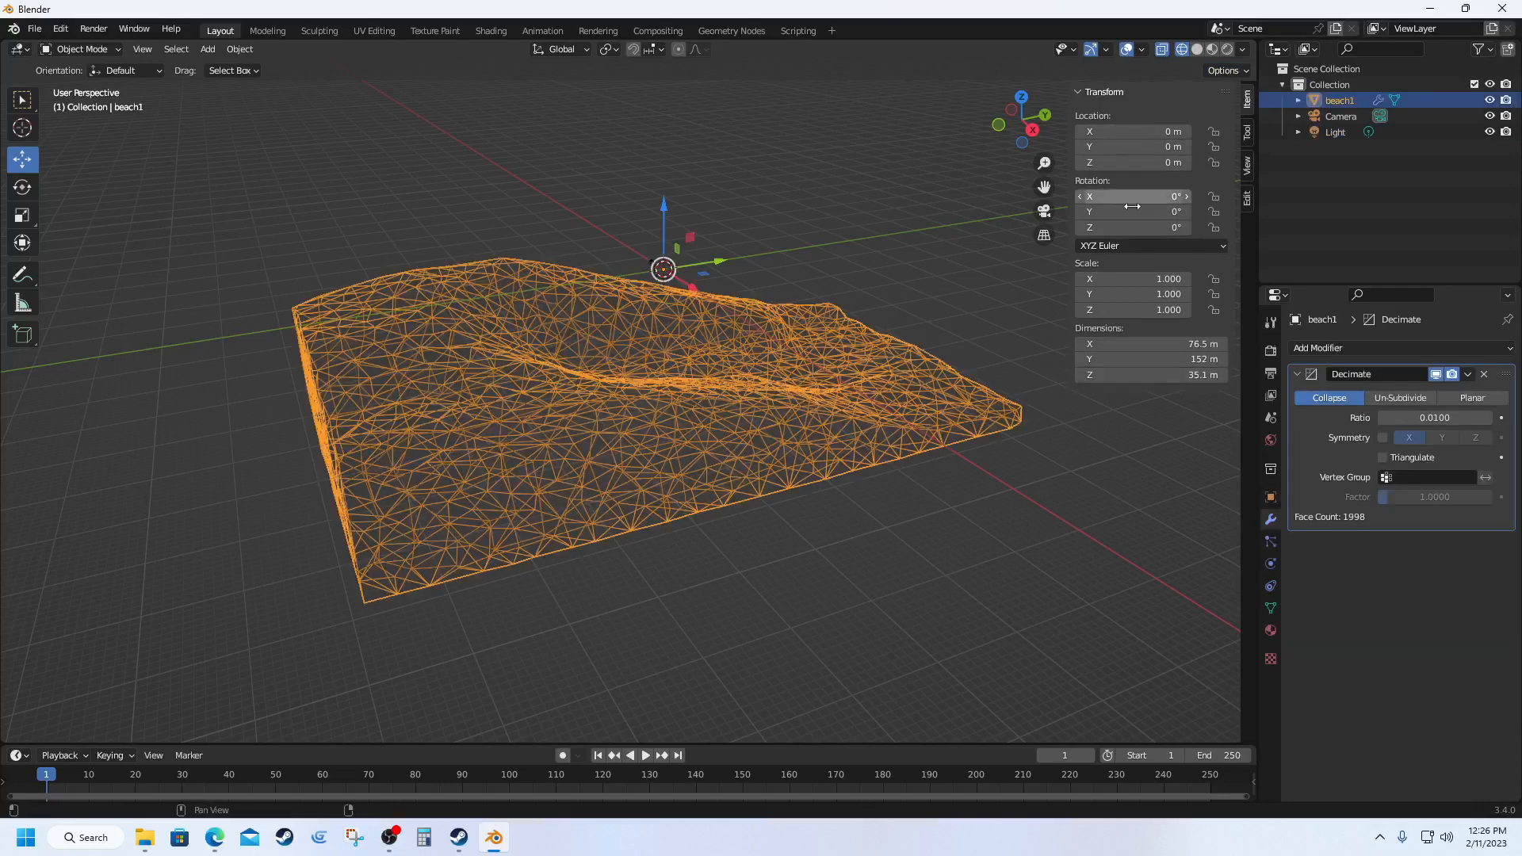
{"action": "scroll", "coordinate": [777, 321], "scroll_direction": "down", "scroll_amount": 2}
{"action": "right_click", "coordinate": [732, 360]}
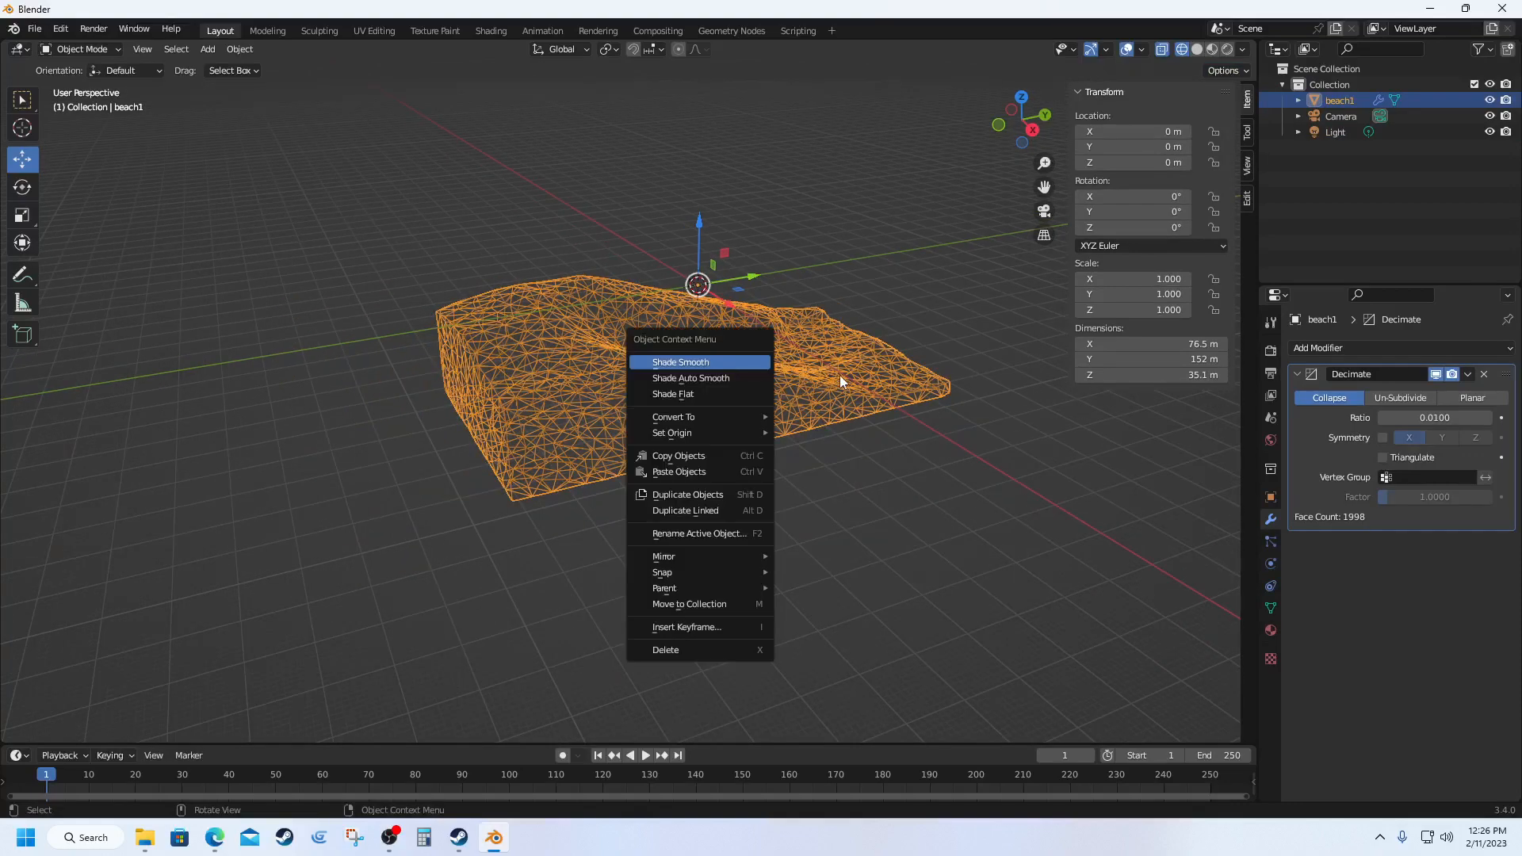
{"action": "scroll", "coordinate": [930, 511], "scroll_direction": "up", "scroll_amount": 3}
{"action": "right_click", "coordinate": [773, 456]}
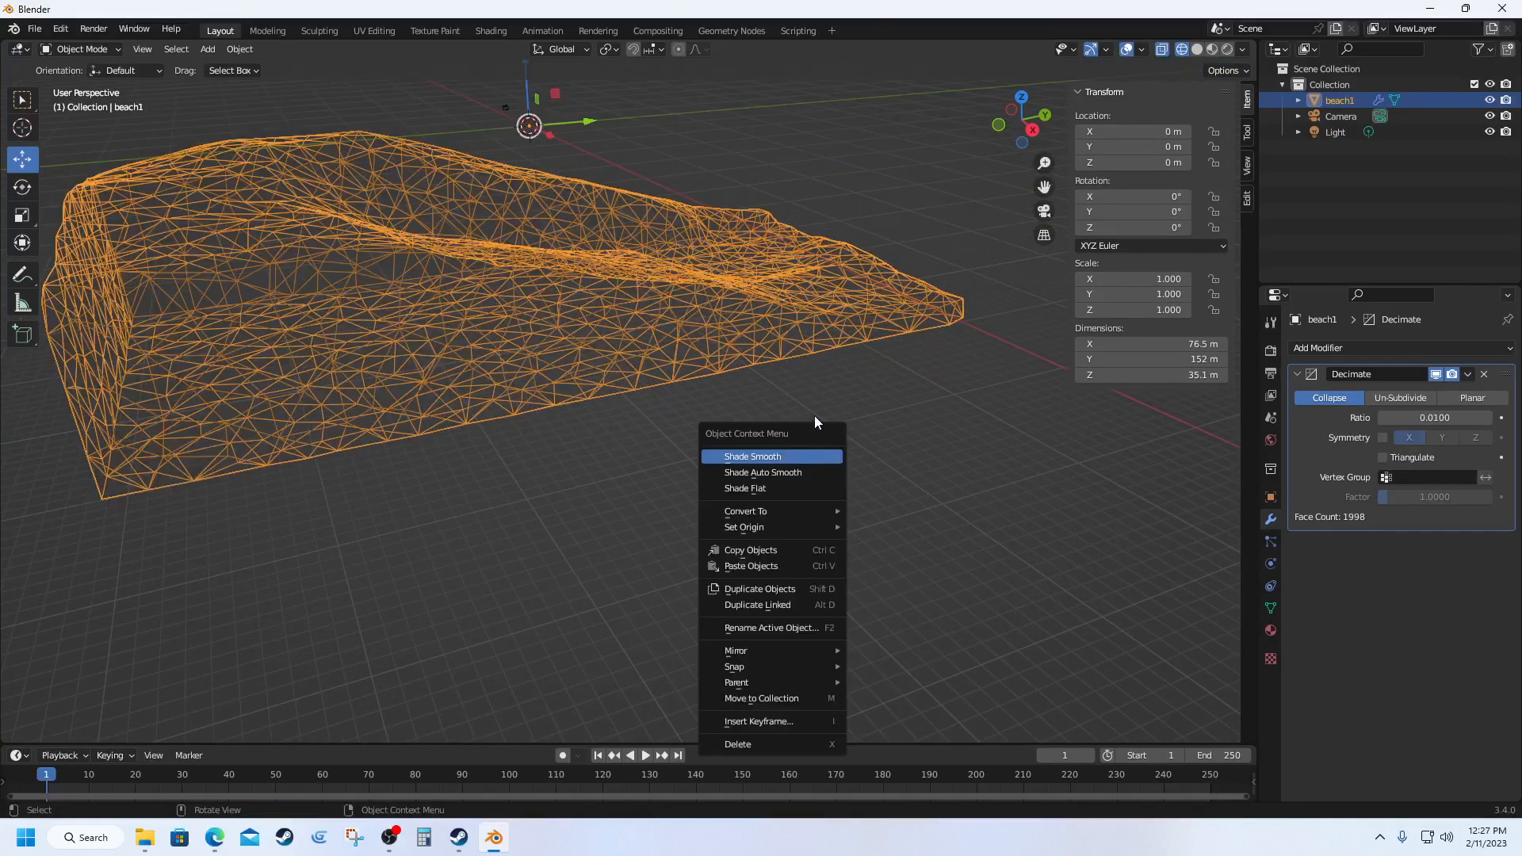
{"action": "scroll", "coordinate": [872, 418], "scroll_direction": "up", "scroll_amount": 2}
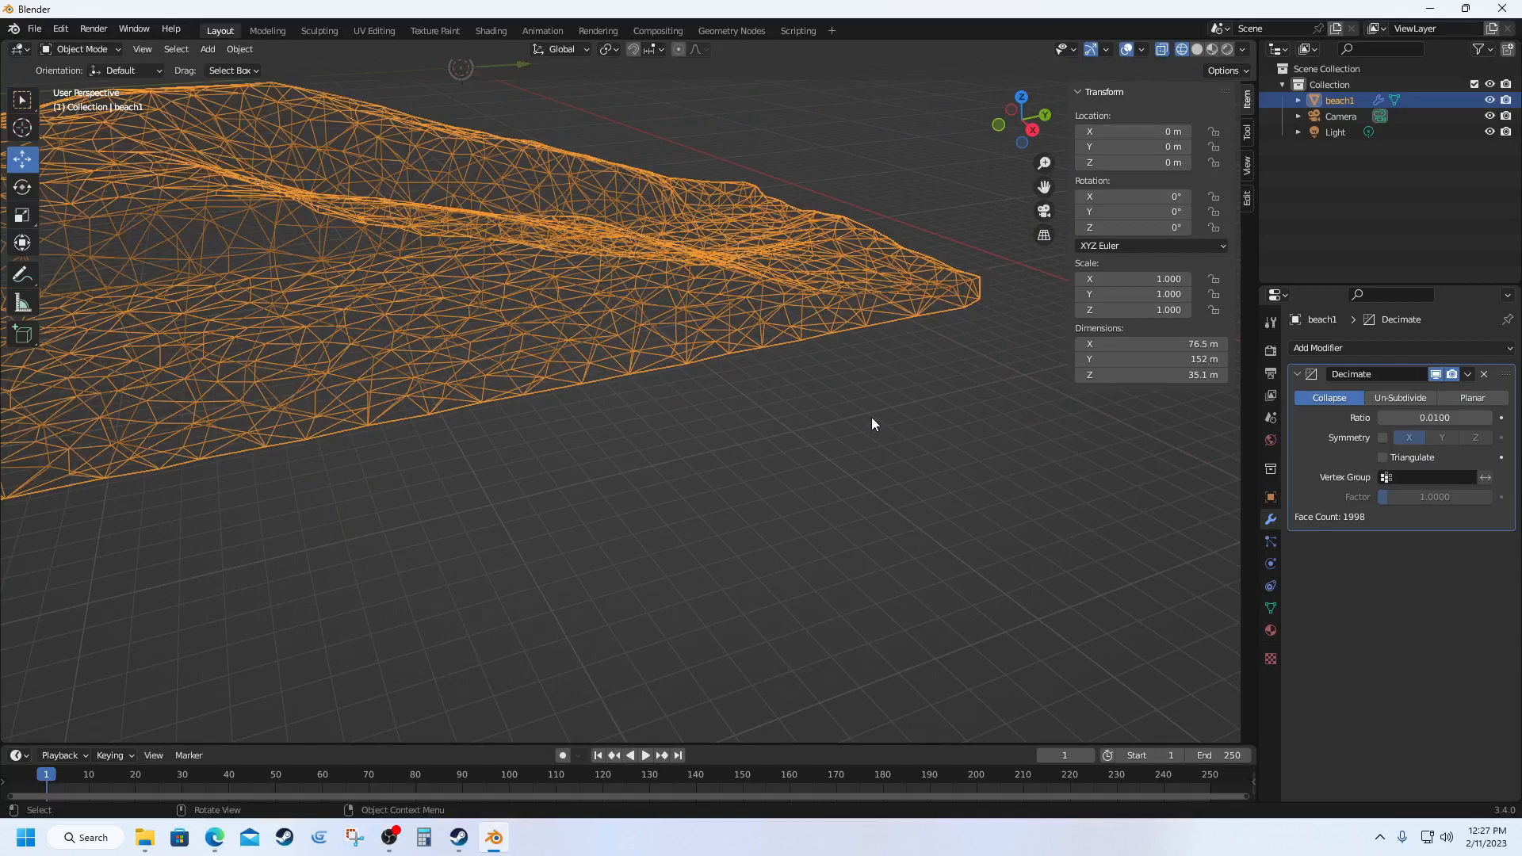
{"action": "scroll", "coordinate": [872, 417], "scroll_direction": "down", "scroll_amount": 3}
{"action": "middle_click_drag", "start_coordinate": [872, 417], "coordinate": [787, 412]}
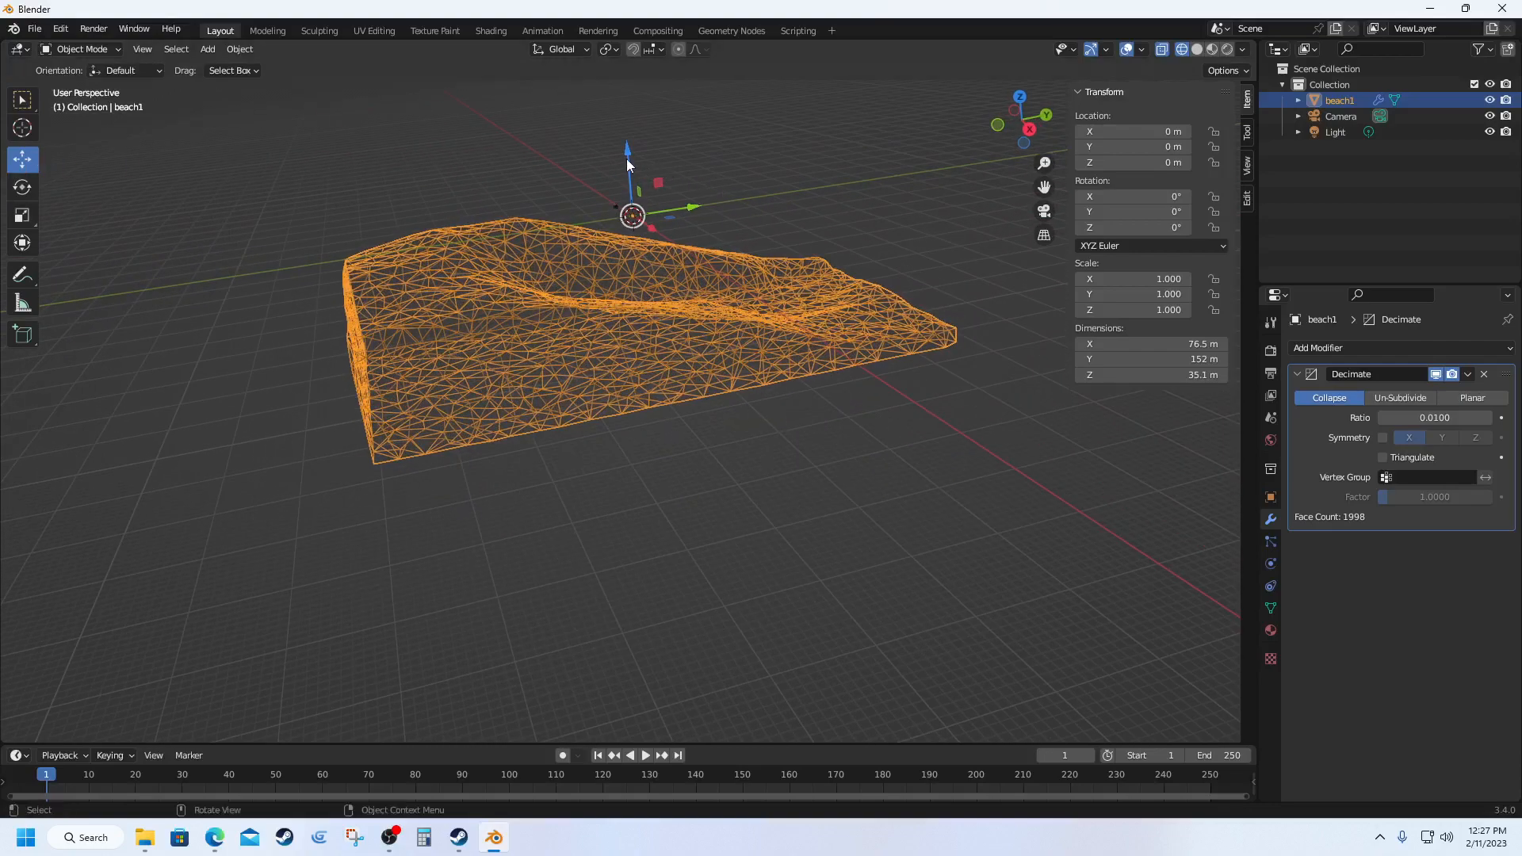
{"action": "left_click_drag", "start_coordinate": [628, 155], "coordinate": [651, 84]}
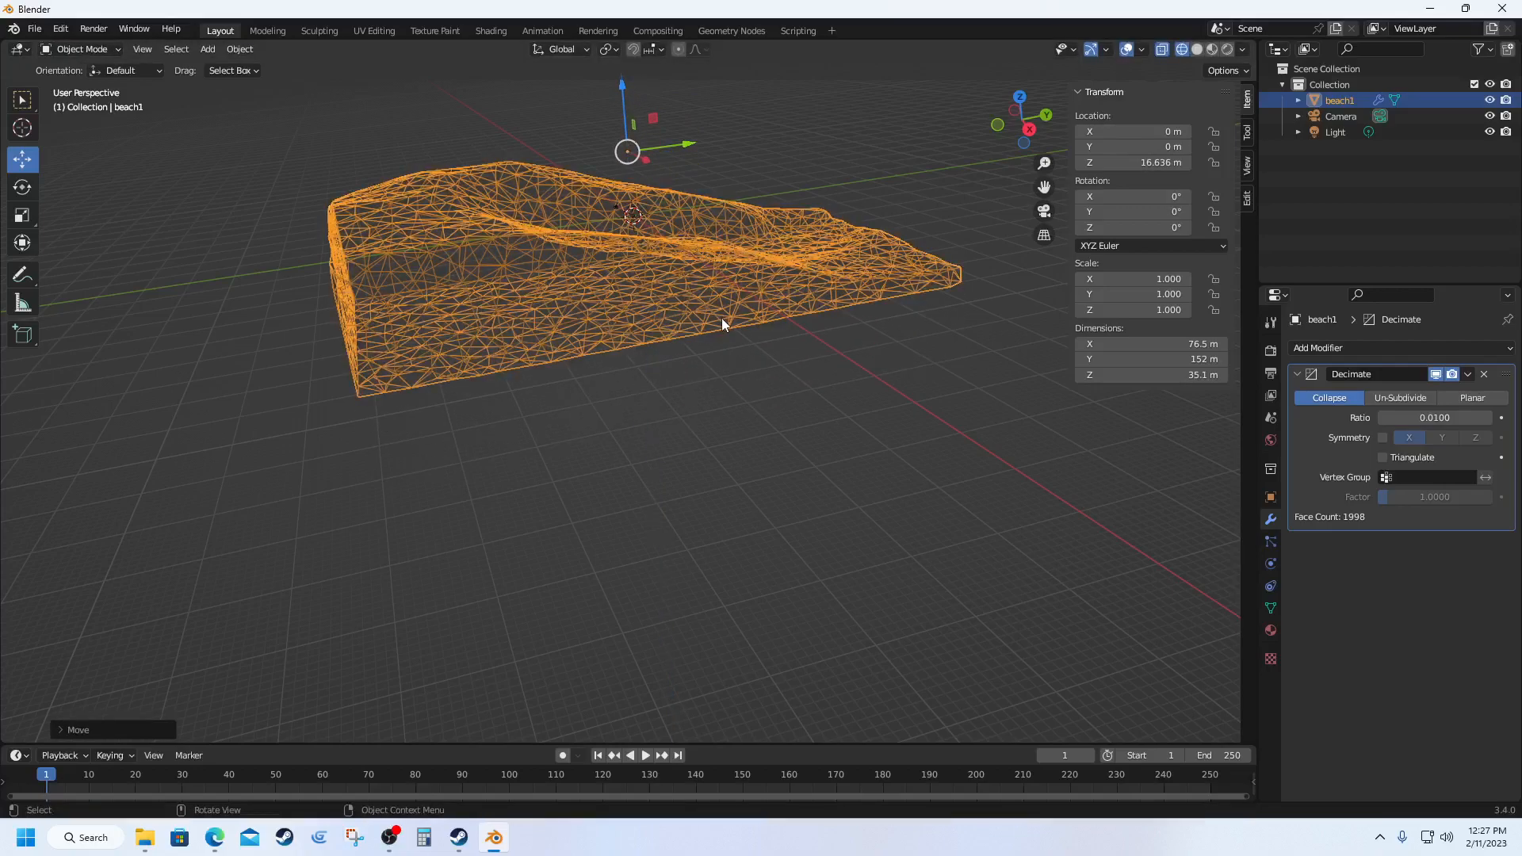
{"action": "right_click", "coordinate": [649, 280]}
{"action": "middle_click_drag", "start_coordinate": [731, 407], "coordinate": [851, 277]}
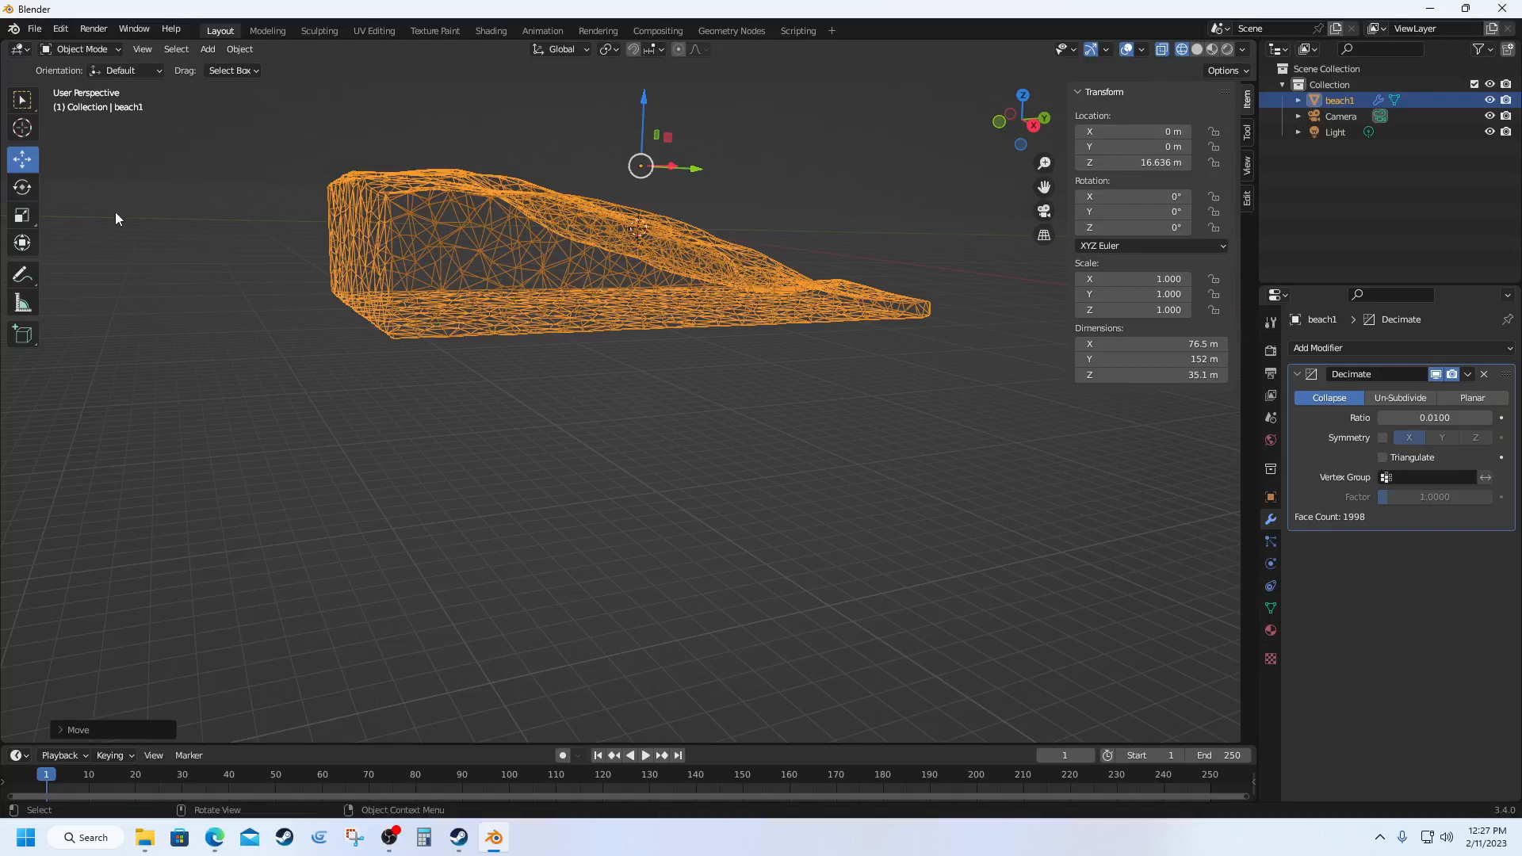
{"action": "middle_click_drag", "start_coordinate": [586, 208], "coordinate": [574, 195]}
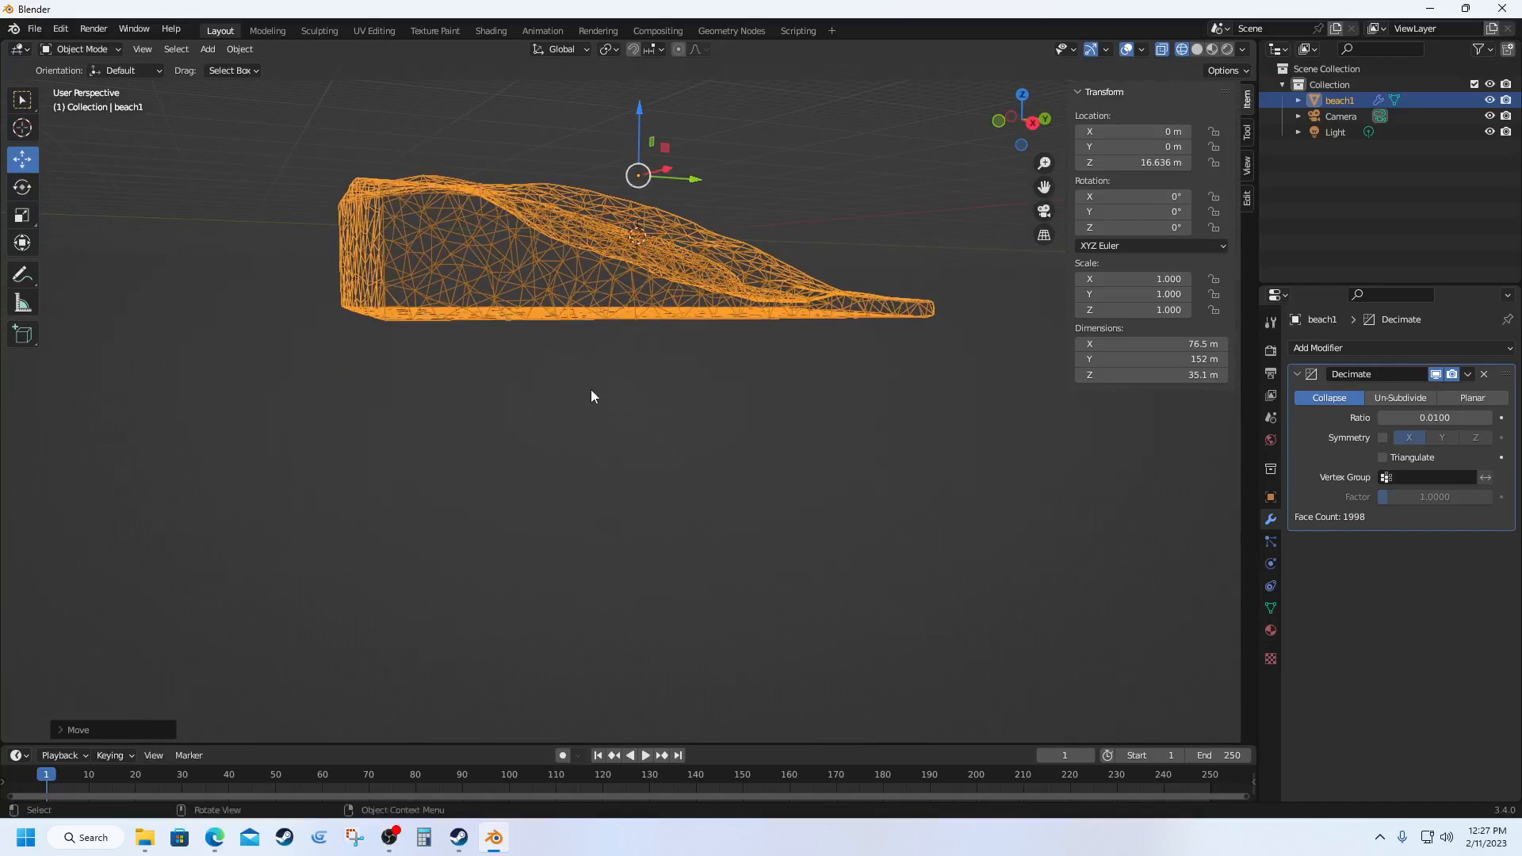
{"action": "left_click", "coordinate": [607, 402]}
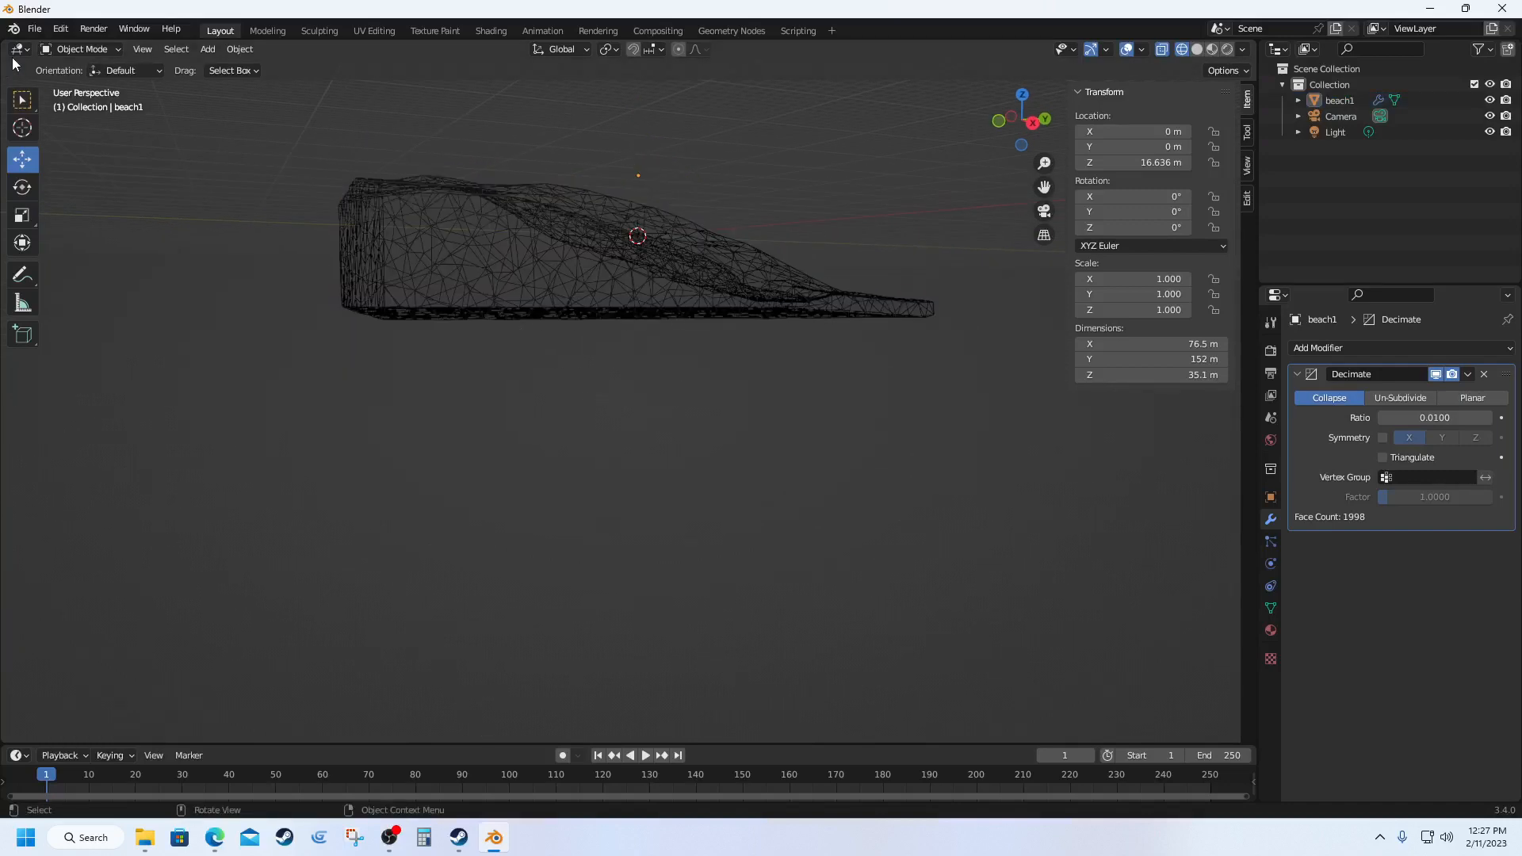
Step: Save the project as beach.blend in the root of the crucial (E:) drive
{"action": "left_click", "coordinate": [36, 30]}
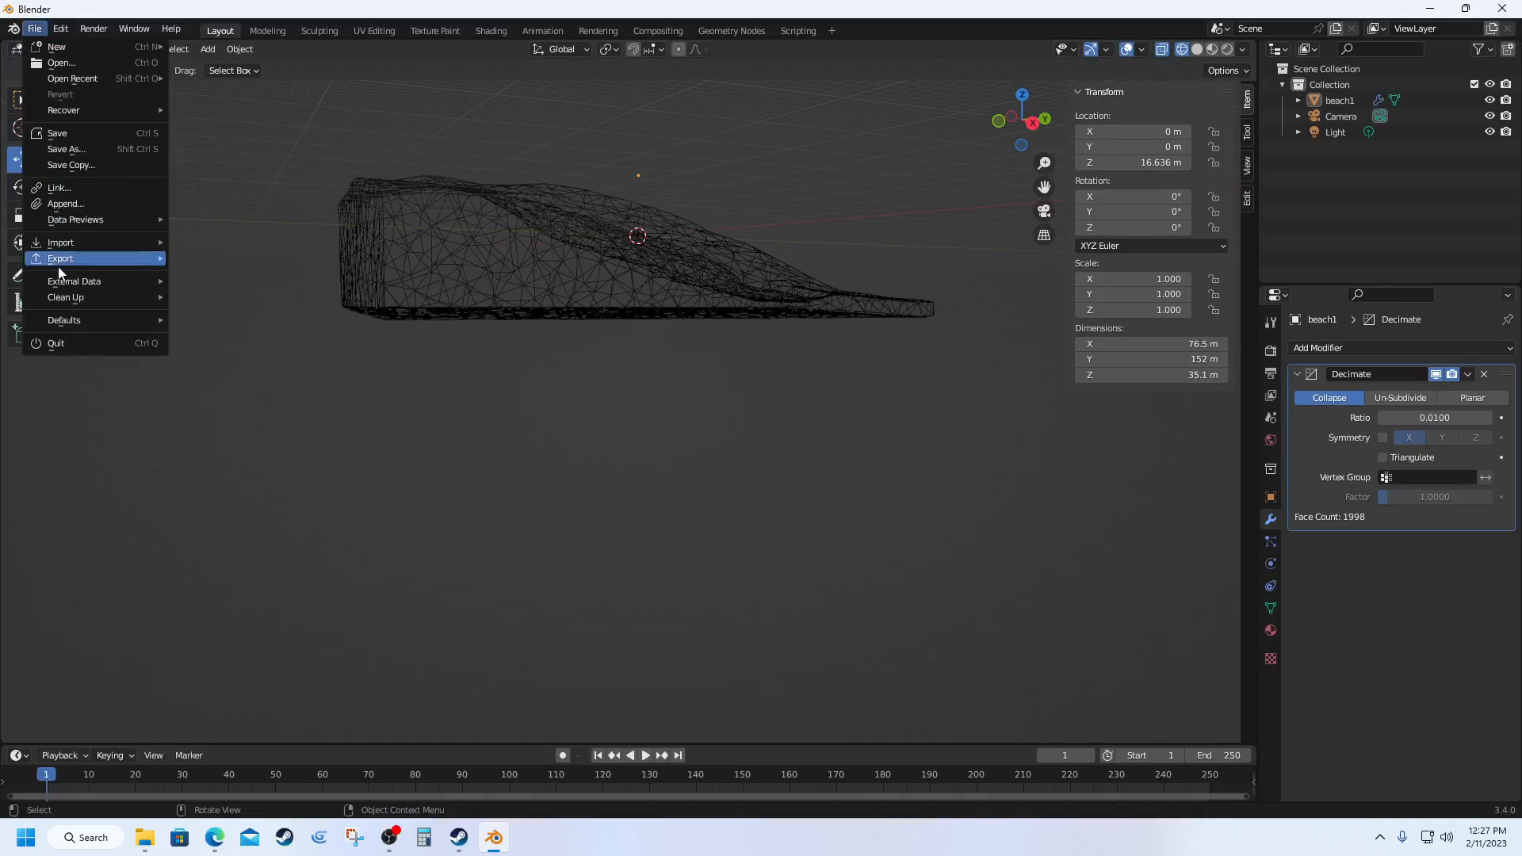
{"action": "mouse_move", "coordinate": [46, 36]}
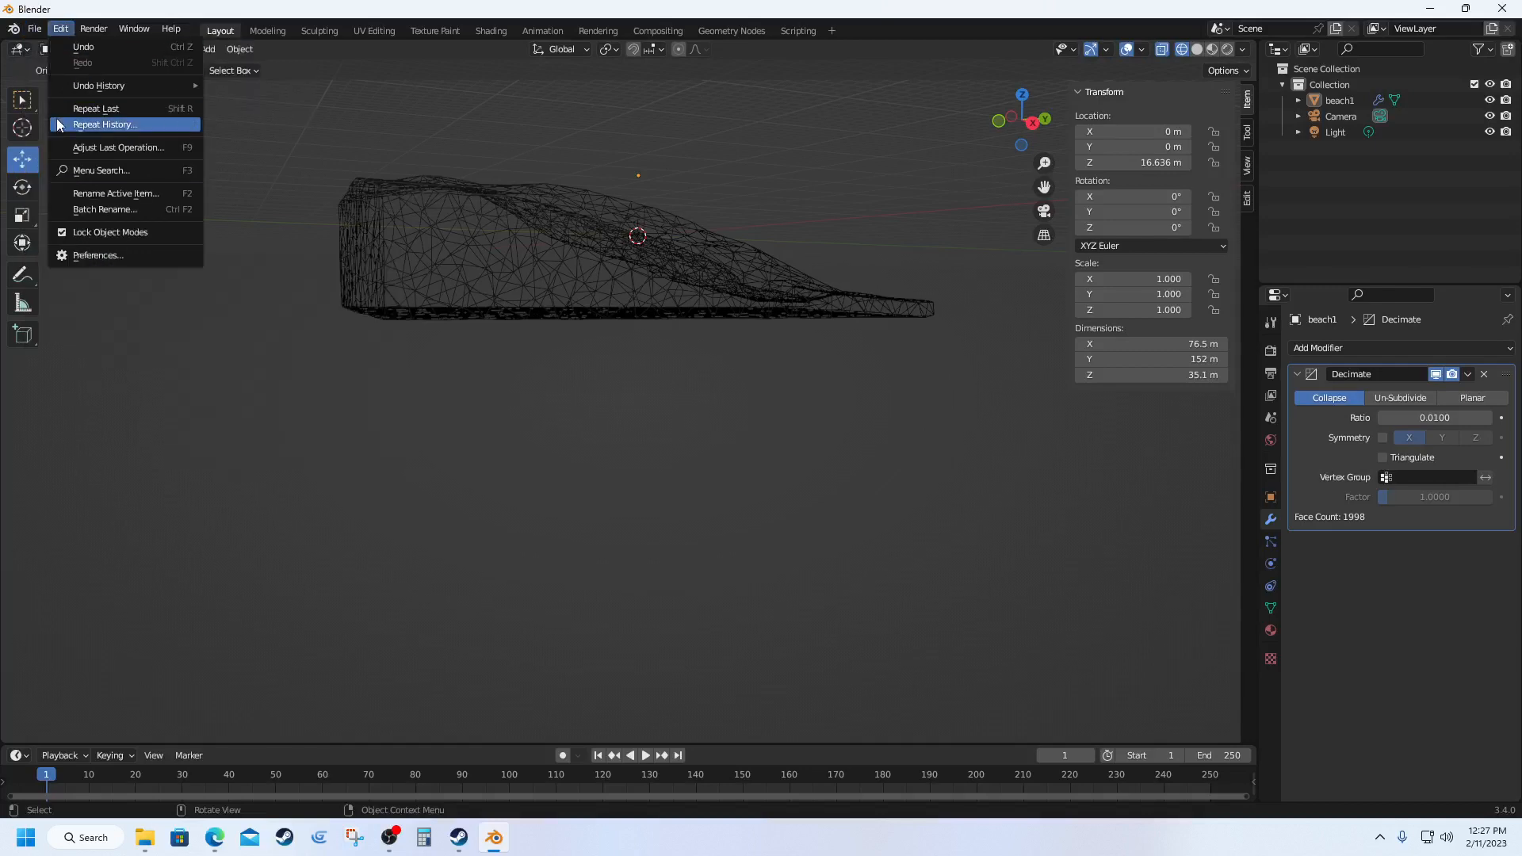
{"action": "left_click", "coordinate": [37, 31]}
{"action": "left_click", "coordinate": [34, 35]}
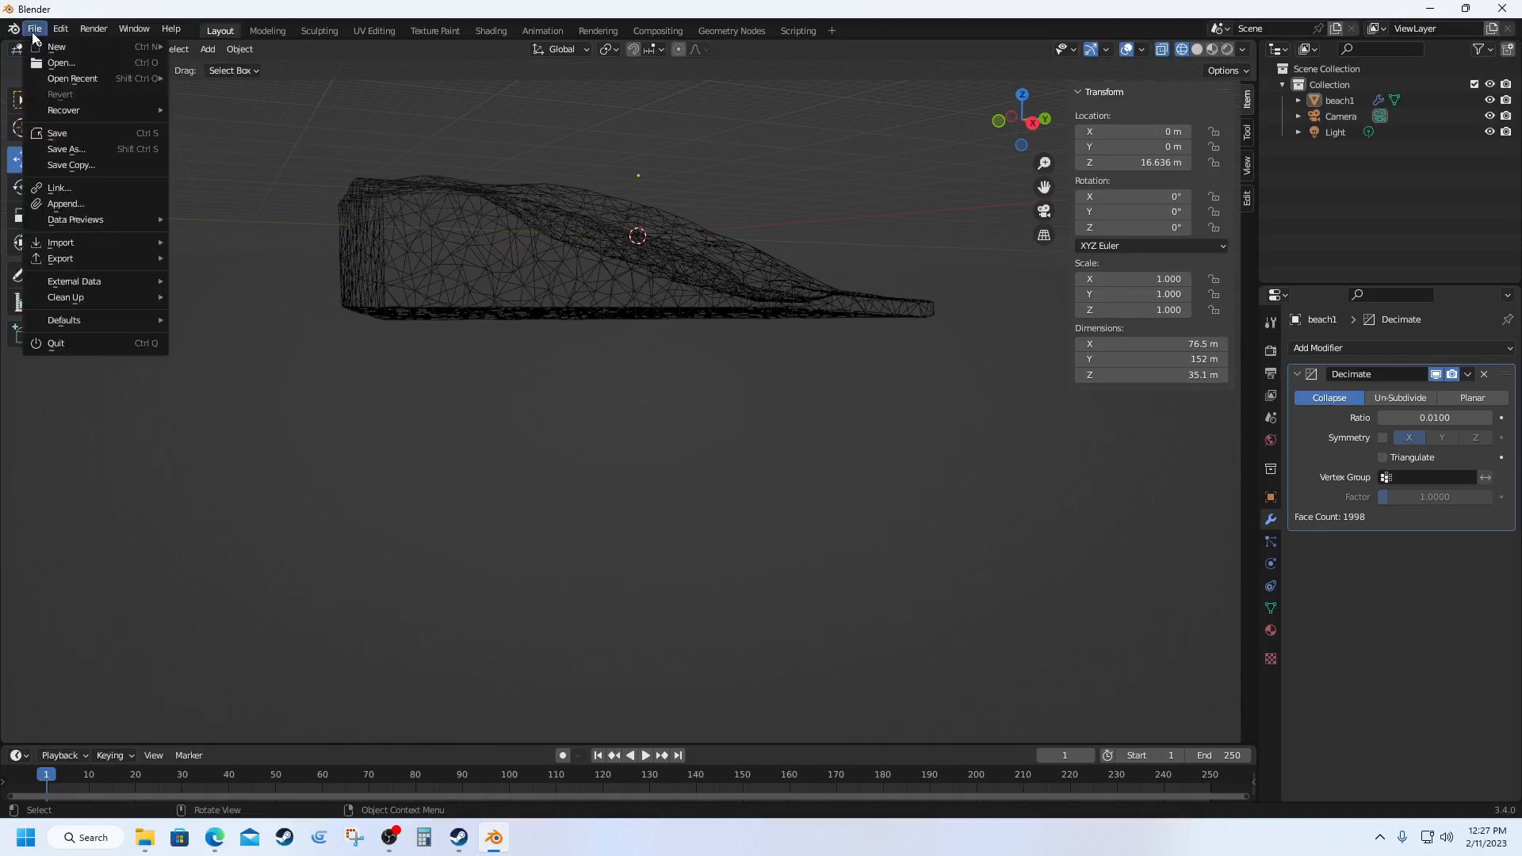
{"action": "left_click", "coordinate": [42, 131]}
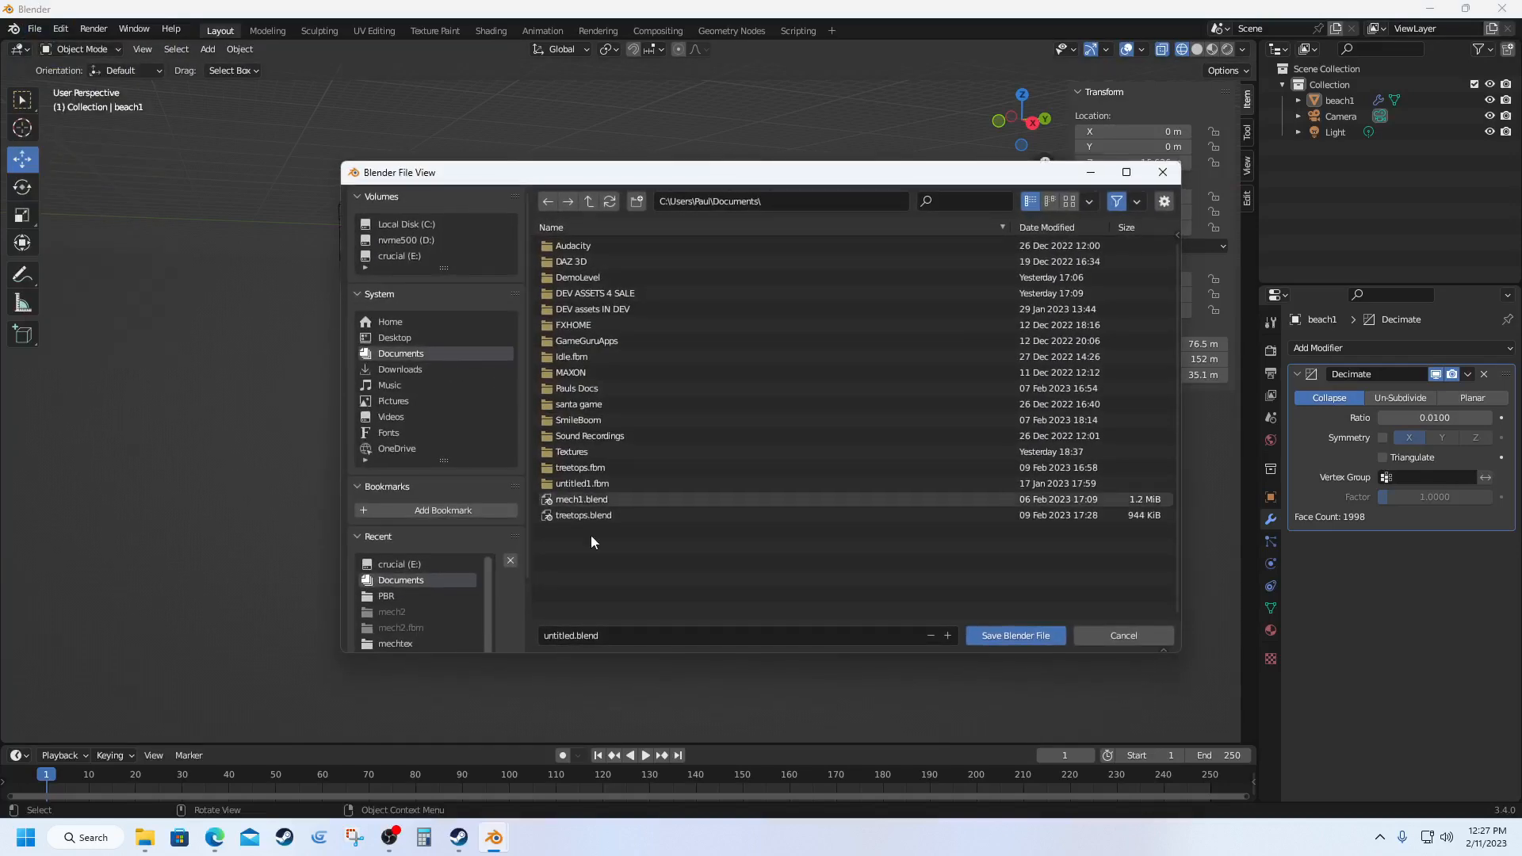
{"action": "left_click", "coordinate": [566, 637]}
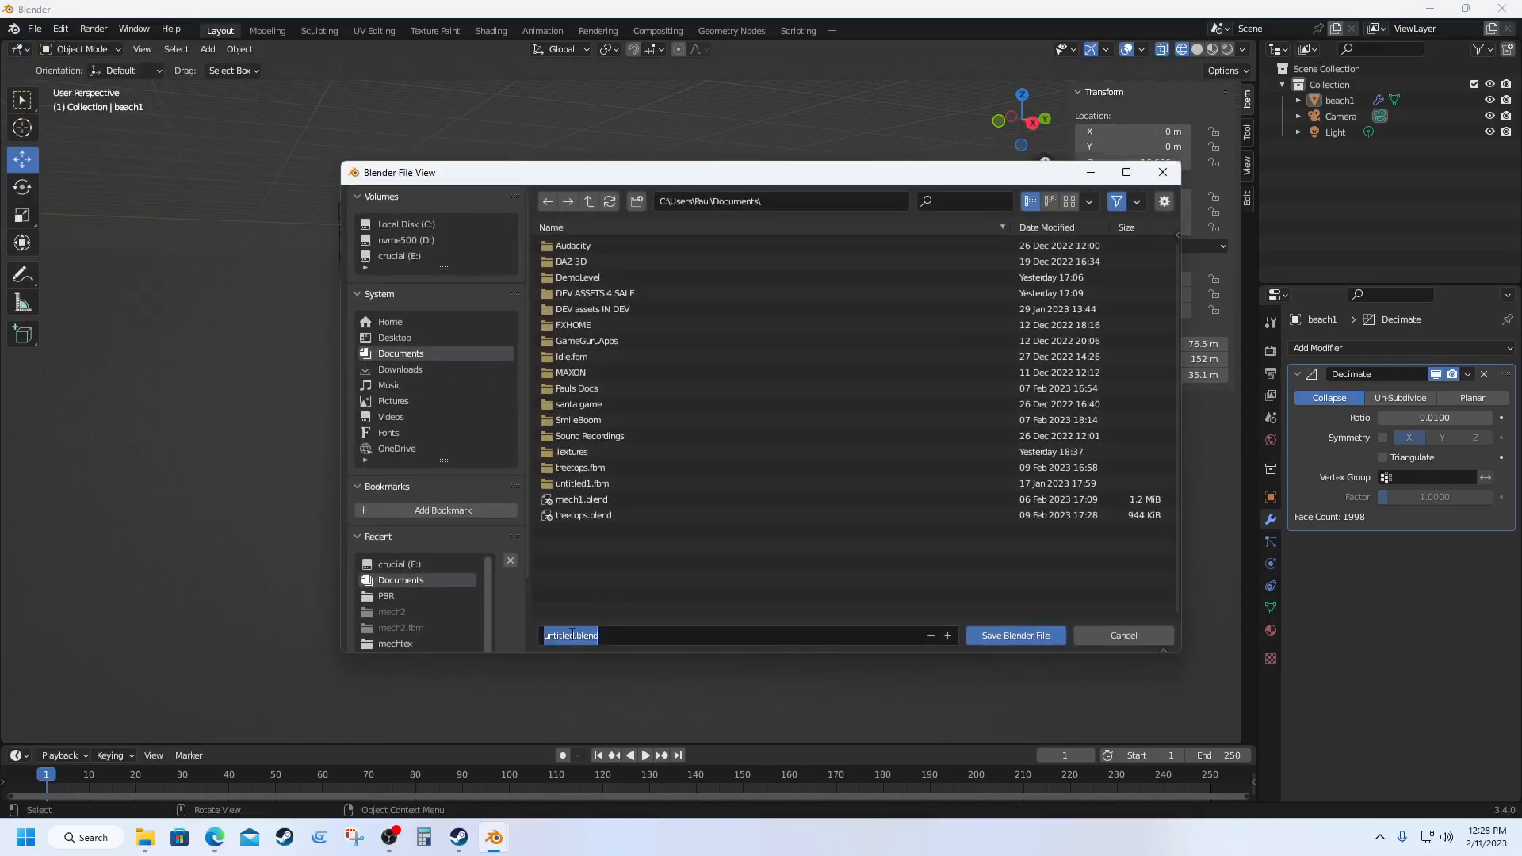
{"action": "double_click", "coordinate": [572, 635]}
{"action": "type", "text": "beach"}
{"action": "left_click", "coordinate": [996, 636]}
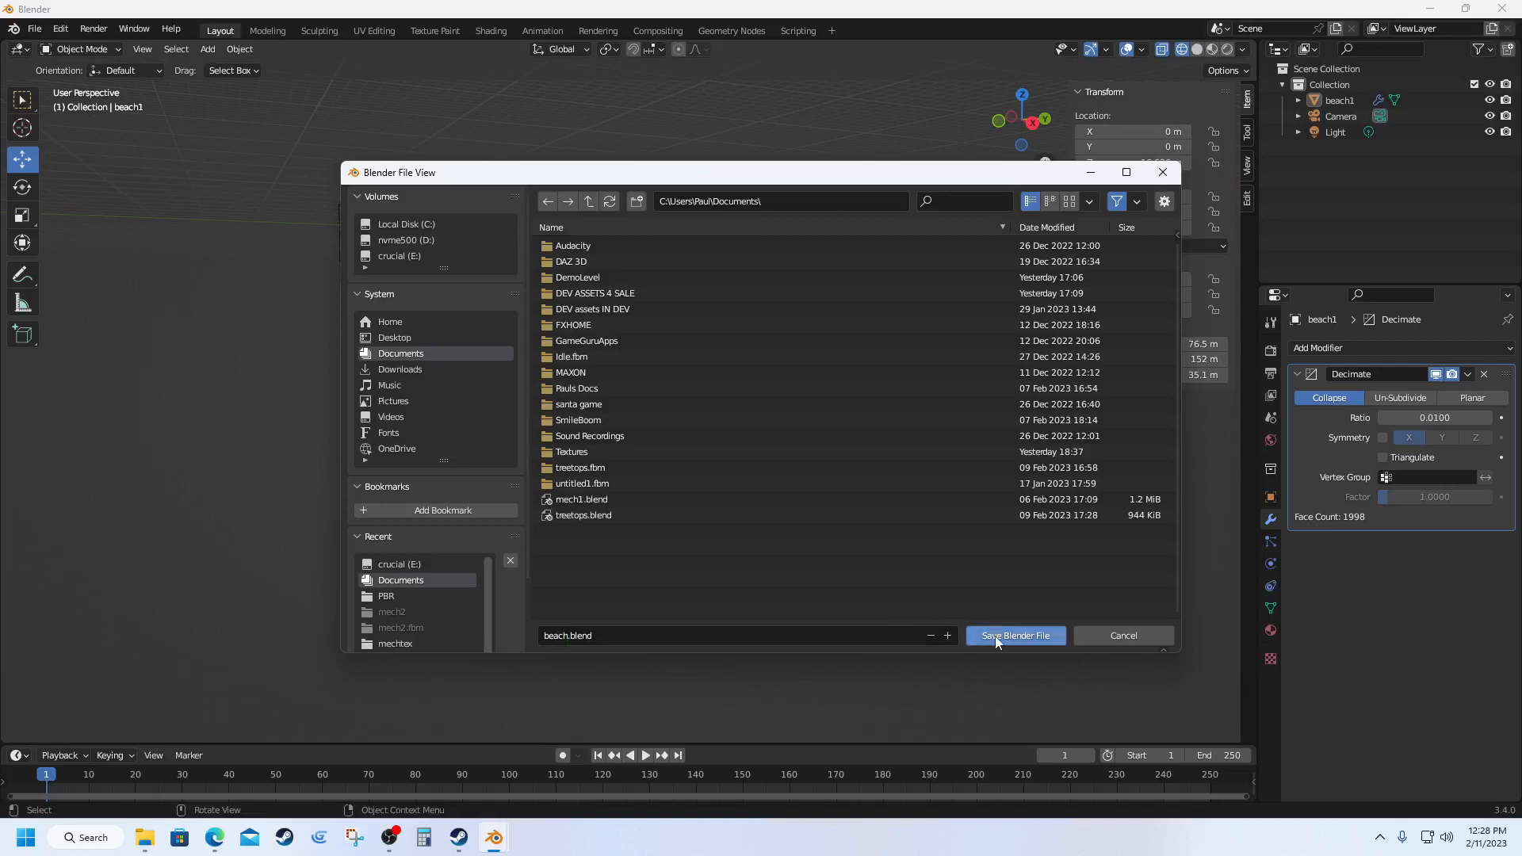
{"action": "left_click", "coordinate": [383, 257]}
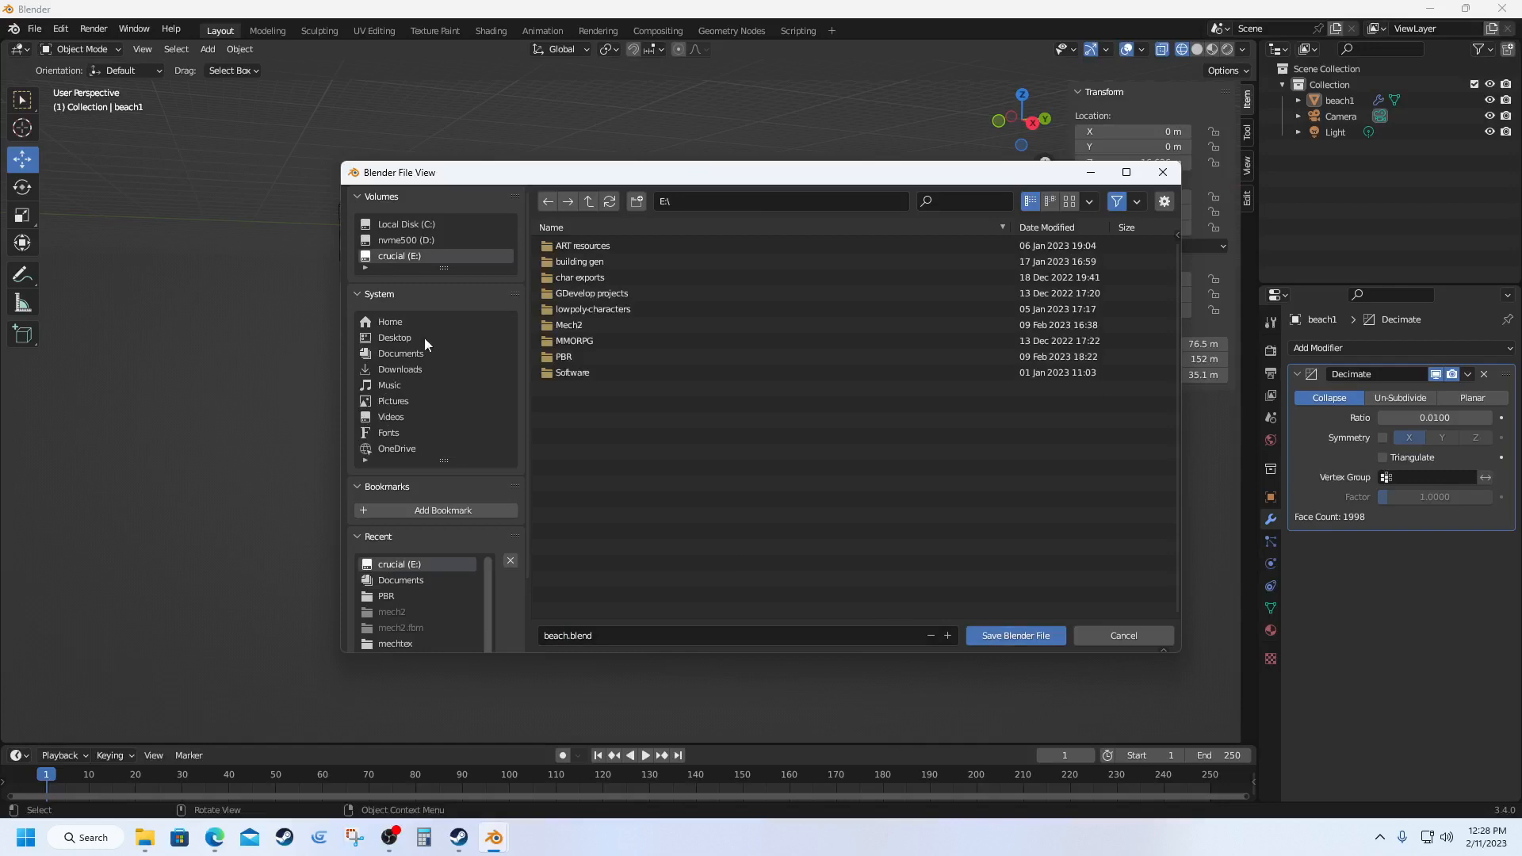
{"action": "left_click", "coordinate": [1002, 638]}
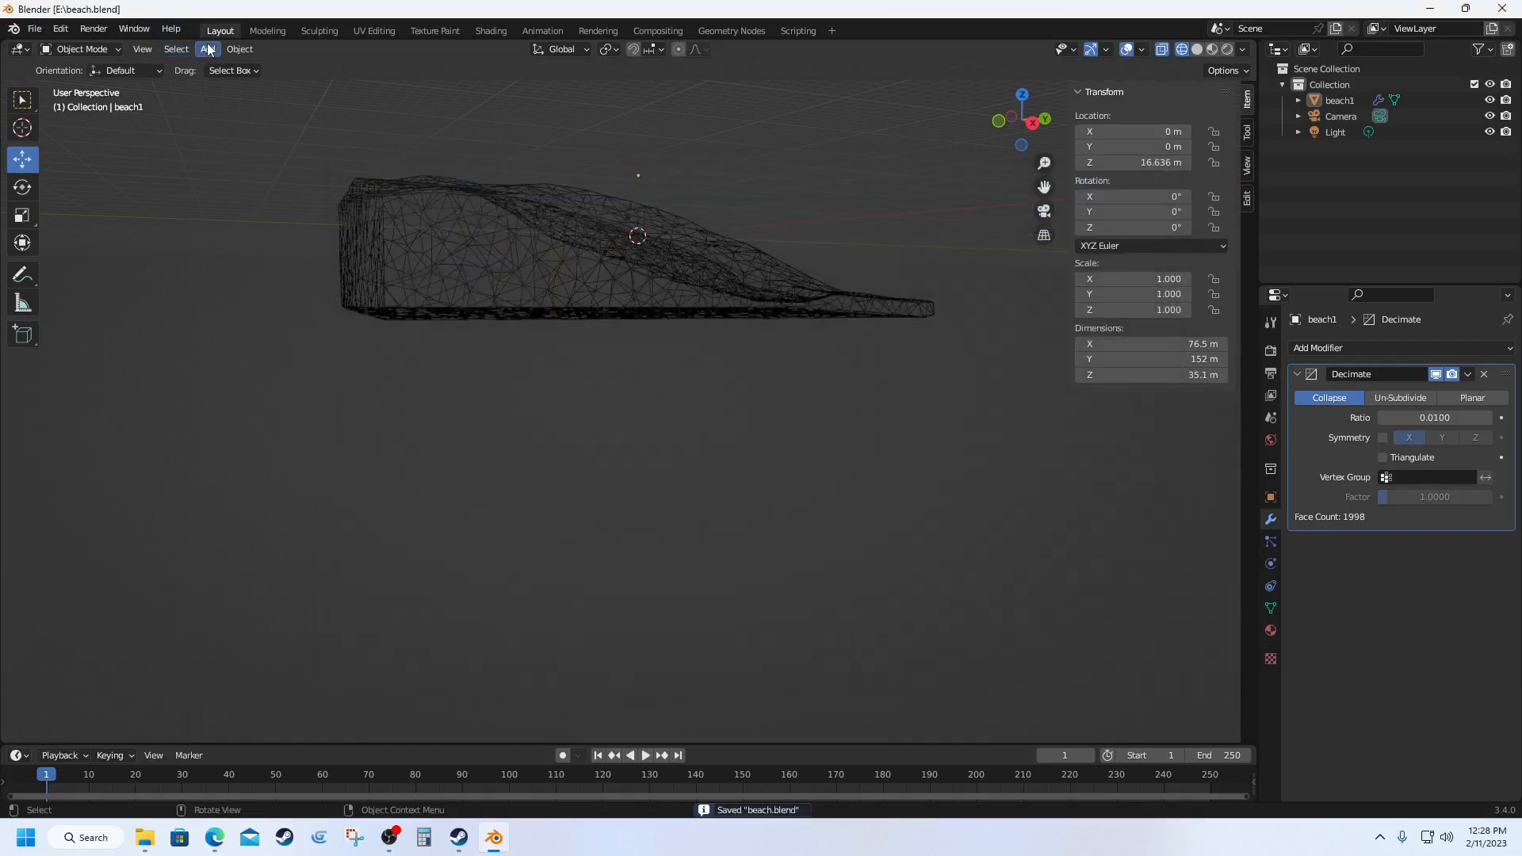
Step: Try to apply all transforms to the terrain object
{"action": "left_click", "coordinate": [240, 49]}
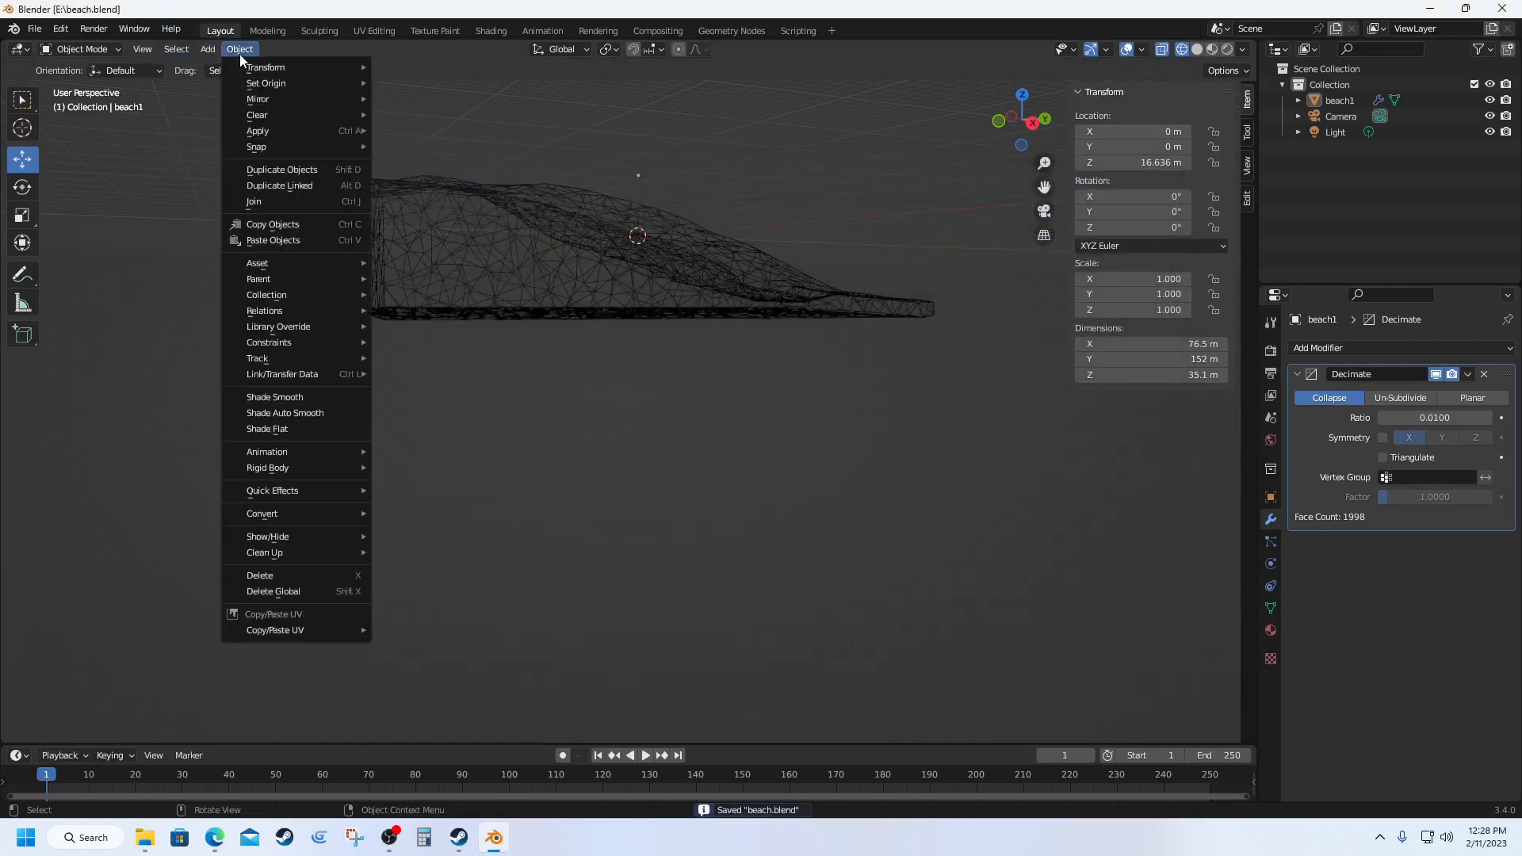
{"action": "mouse_move", "coordinate": [268, 135]}
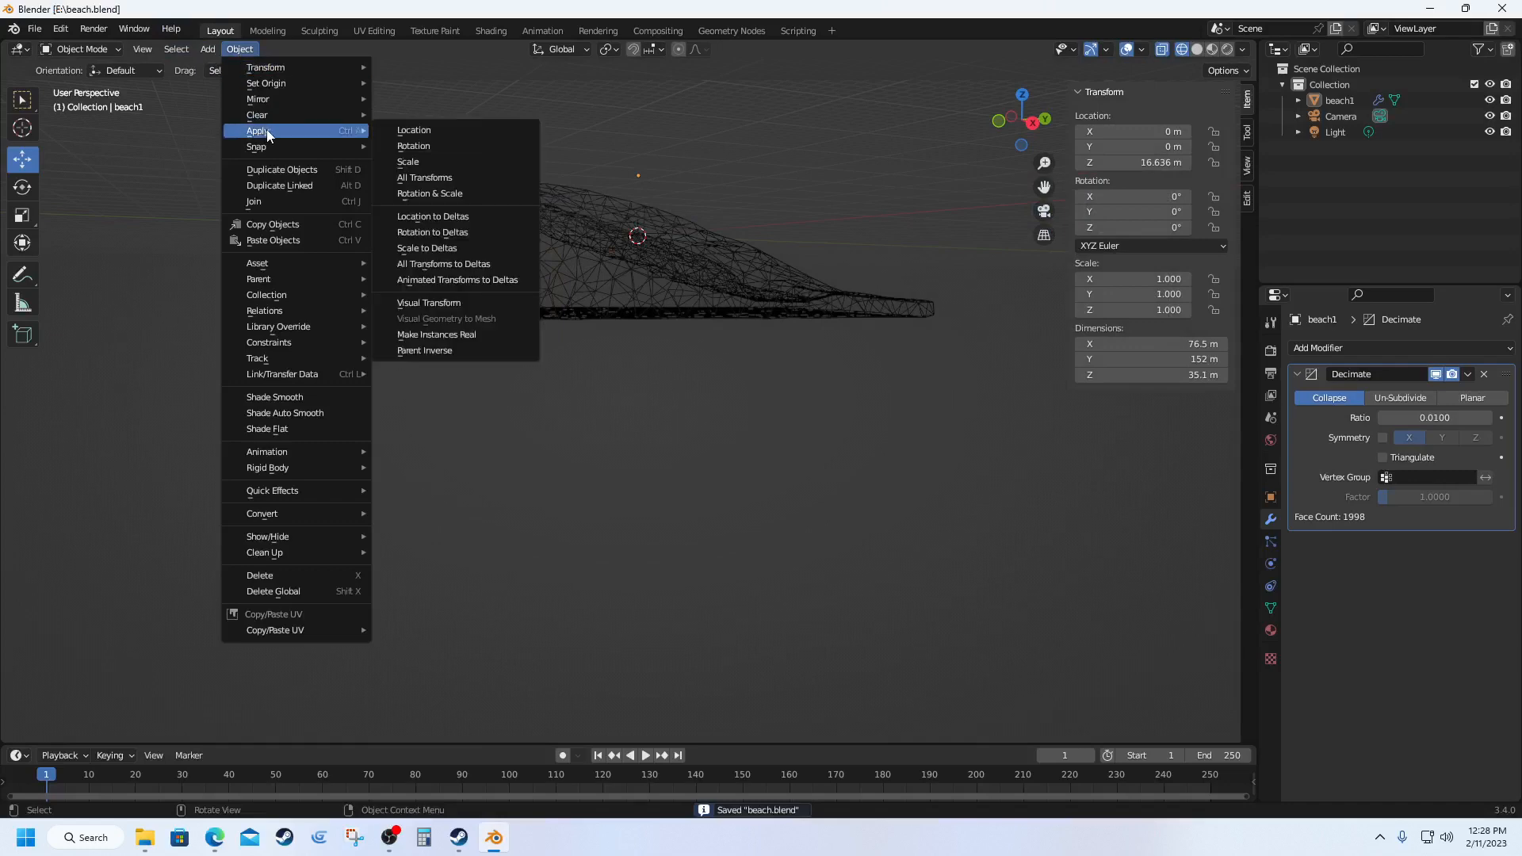
{"action": "left_click", "coordinate": [426, 179]}
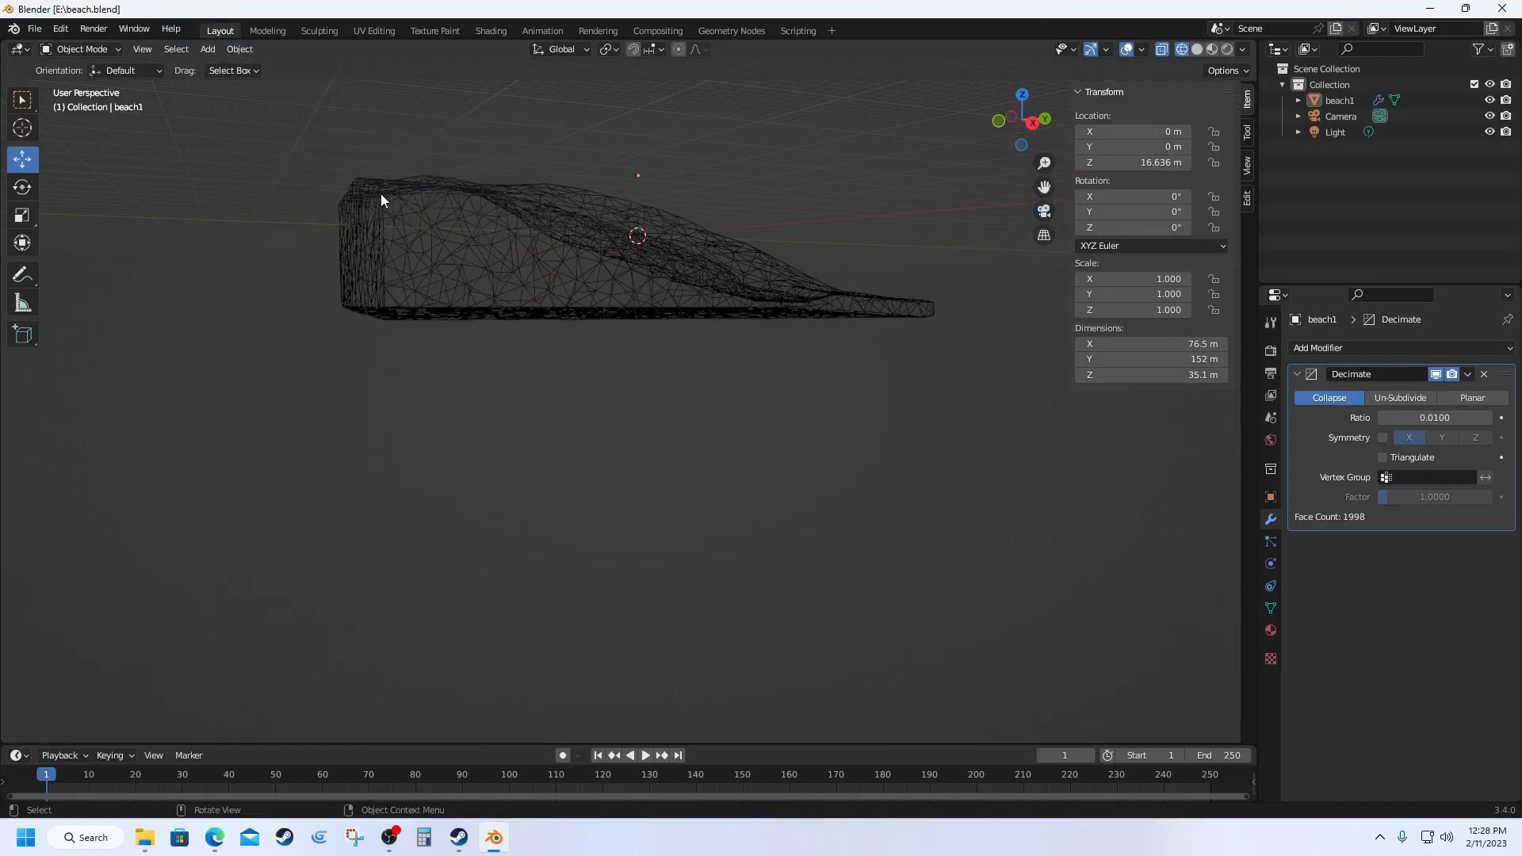
Step: Start an FBX export with path mode Copy, embedded textures, and Mesh as the only object type
{"action": "left_click", "coordinate": [35, 28]}
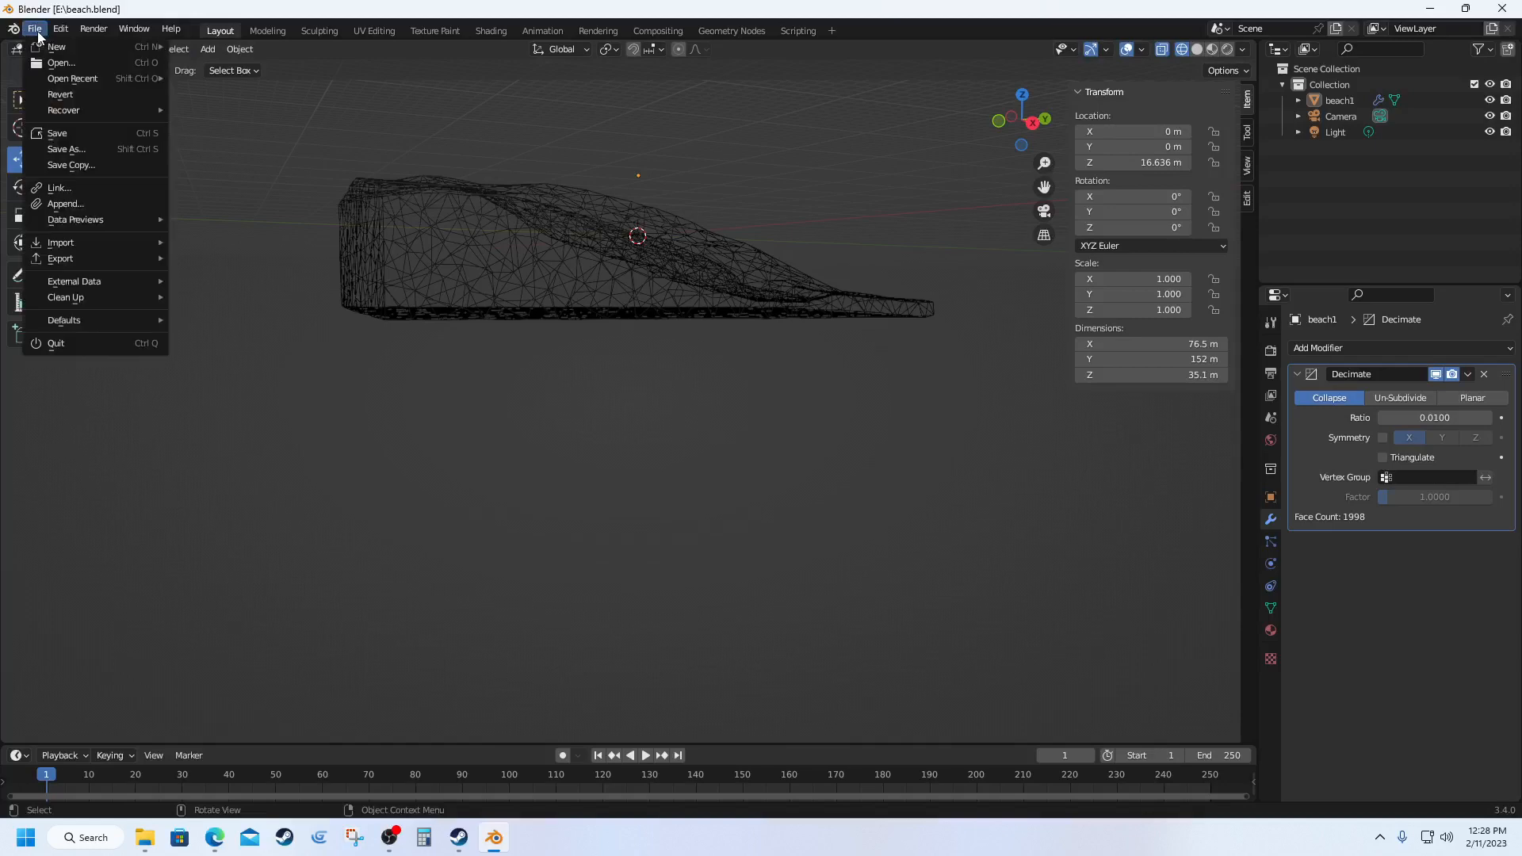
{"action": "mouse_move", "coordinate": [71, 265]}
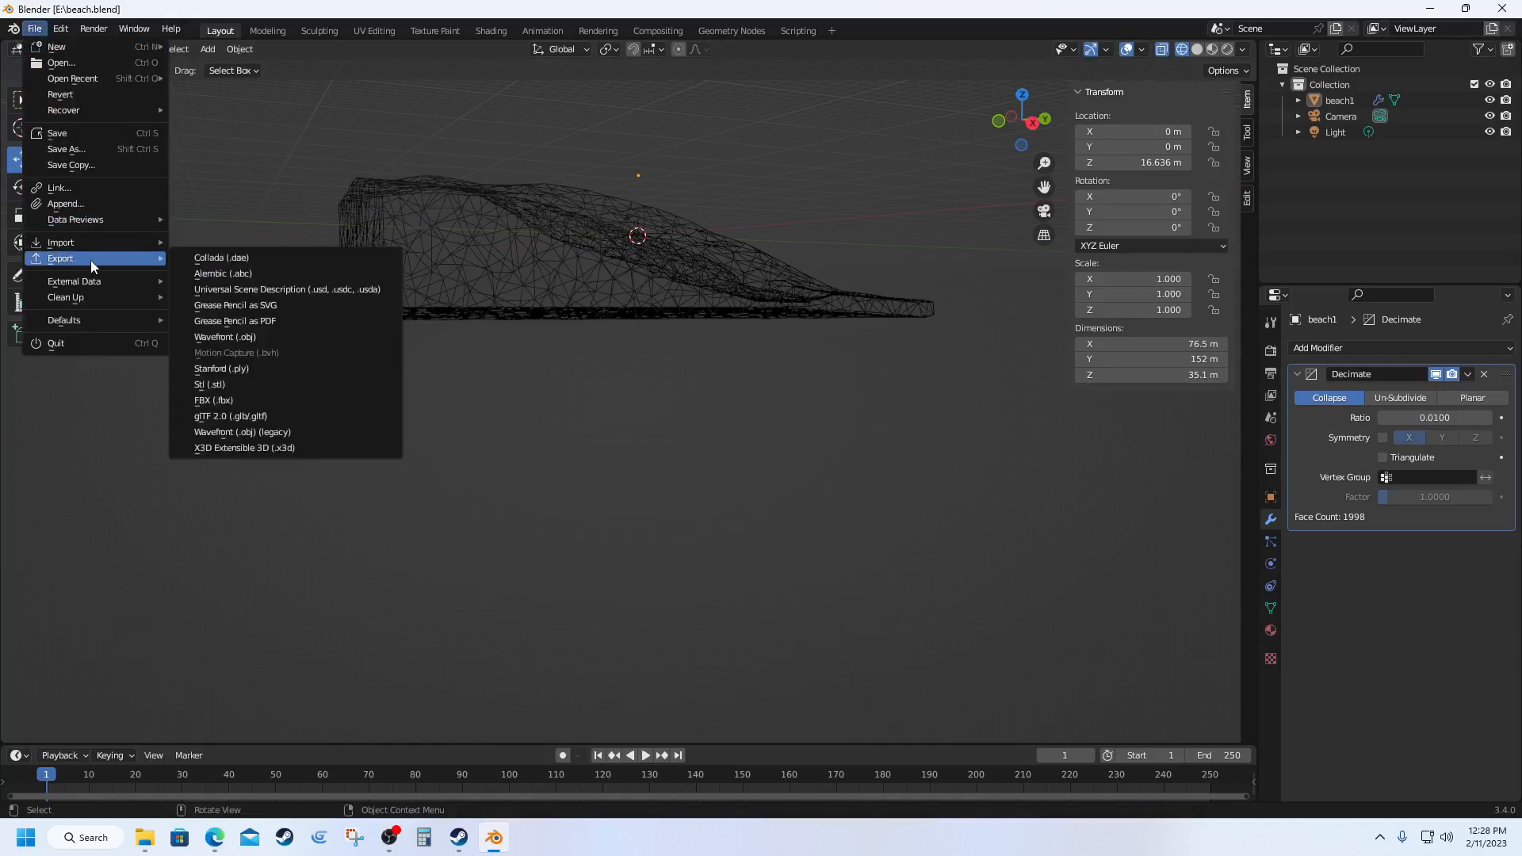
{"action": "left_click", "coordinate": [203, 401]}
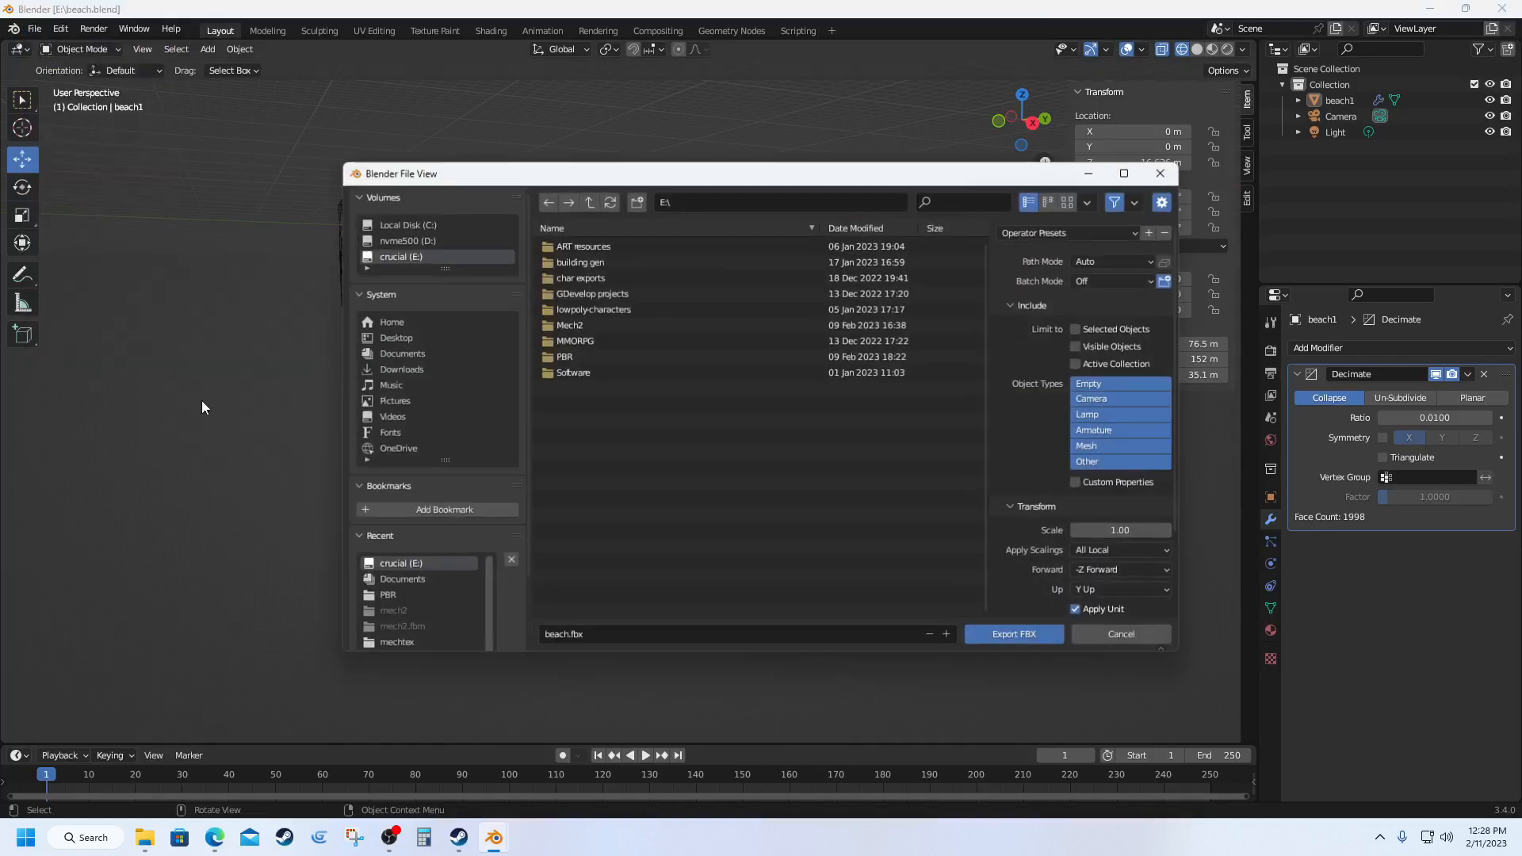
{"action": "left_click", "coordinate": [1154, 263]}
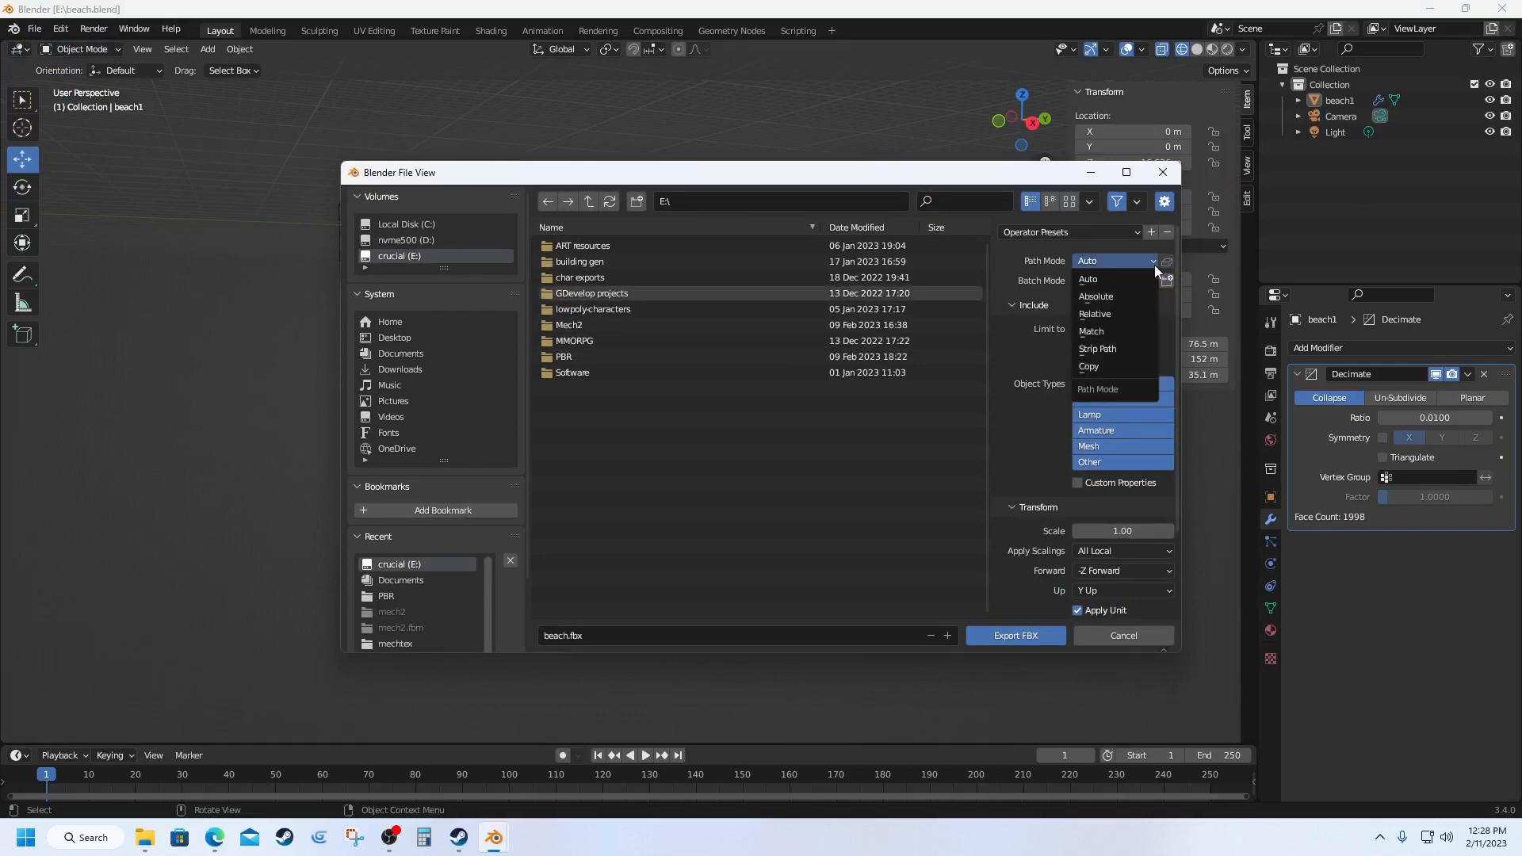
{"action": "left_click", "coordinate": [1097, 367]}
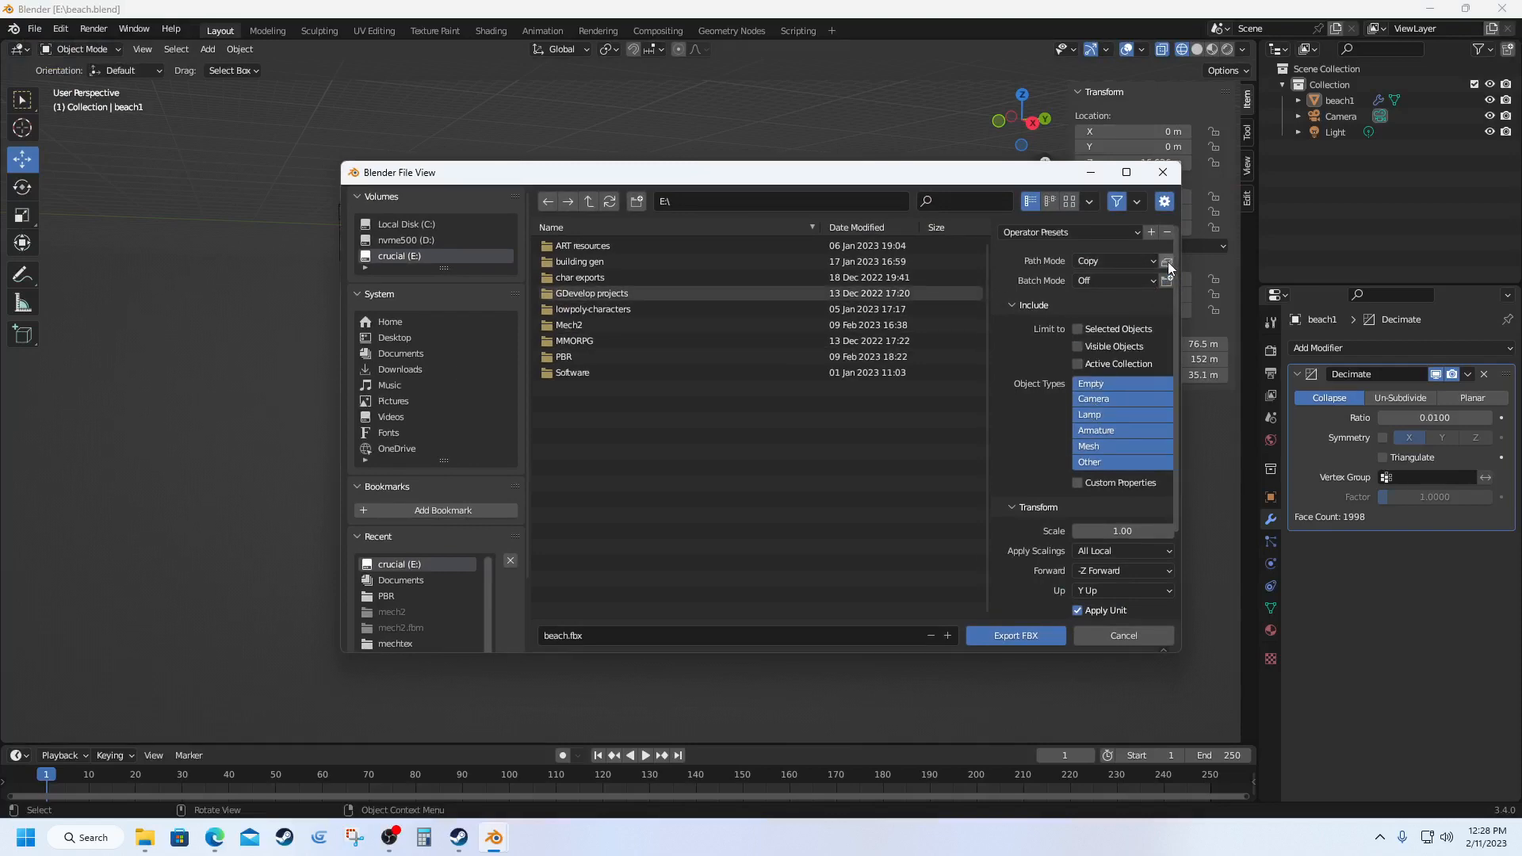
{"action": "left_click", "coordinate": [1167, 262]}
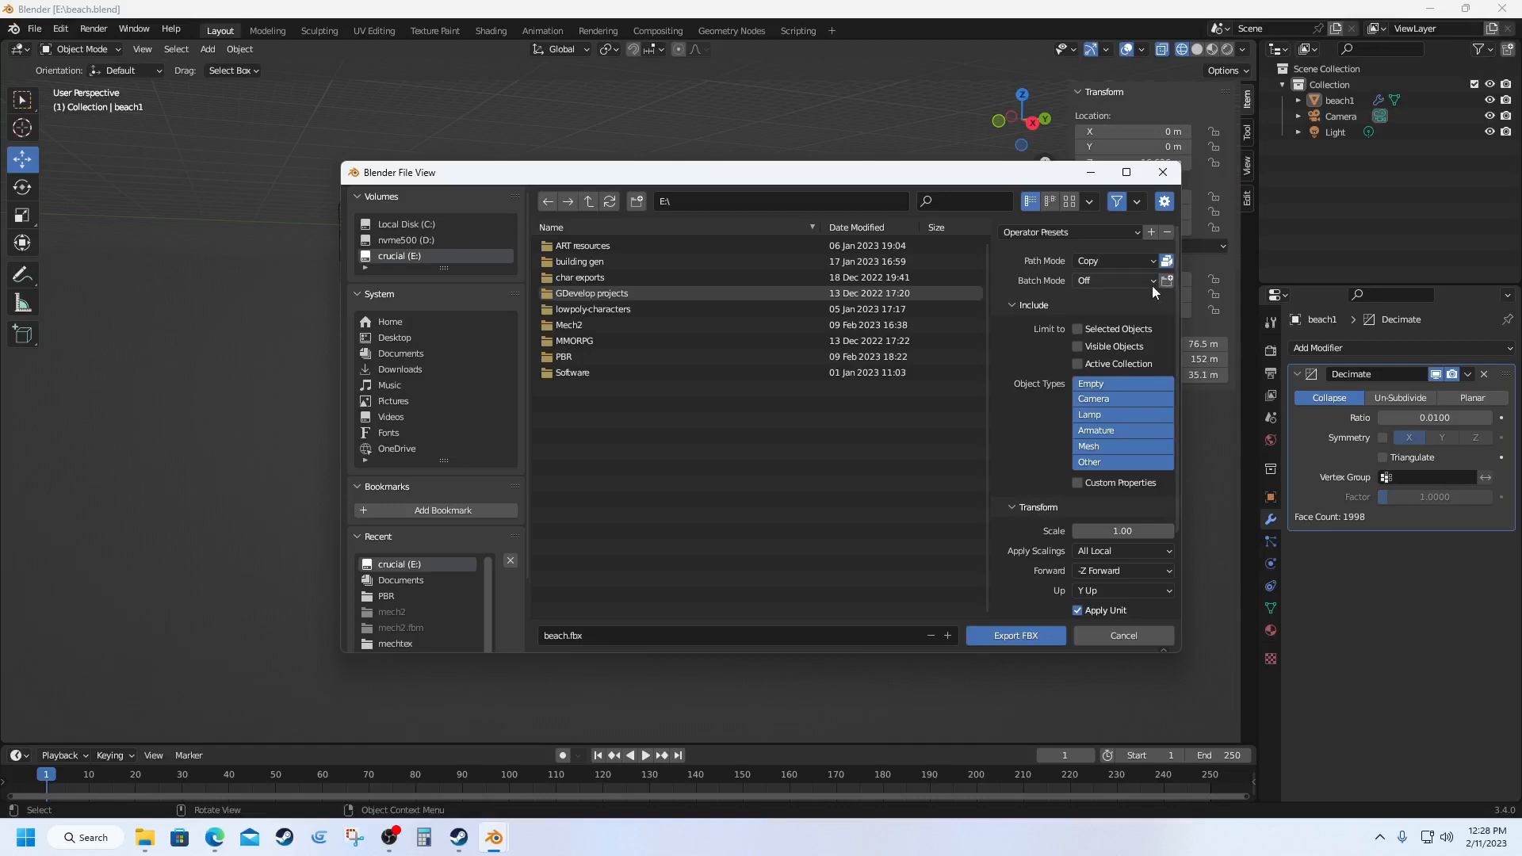
{"action": "left_click", "coordinate": [1083, 445]}
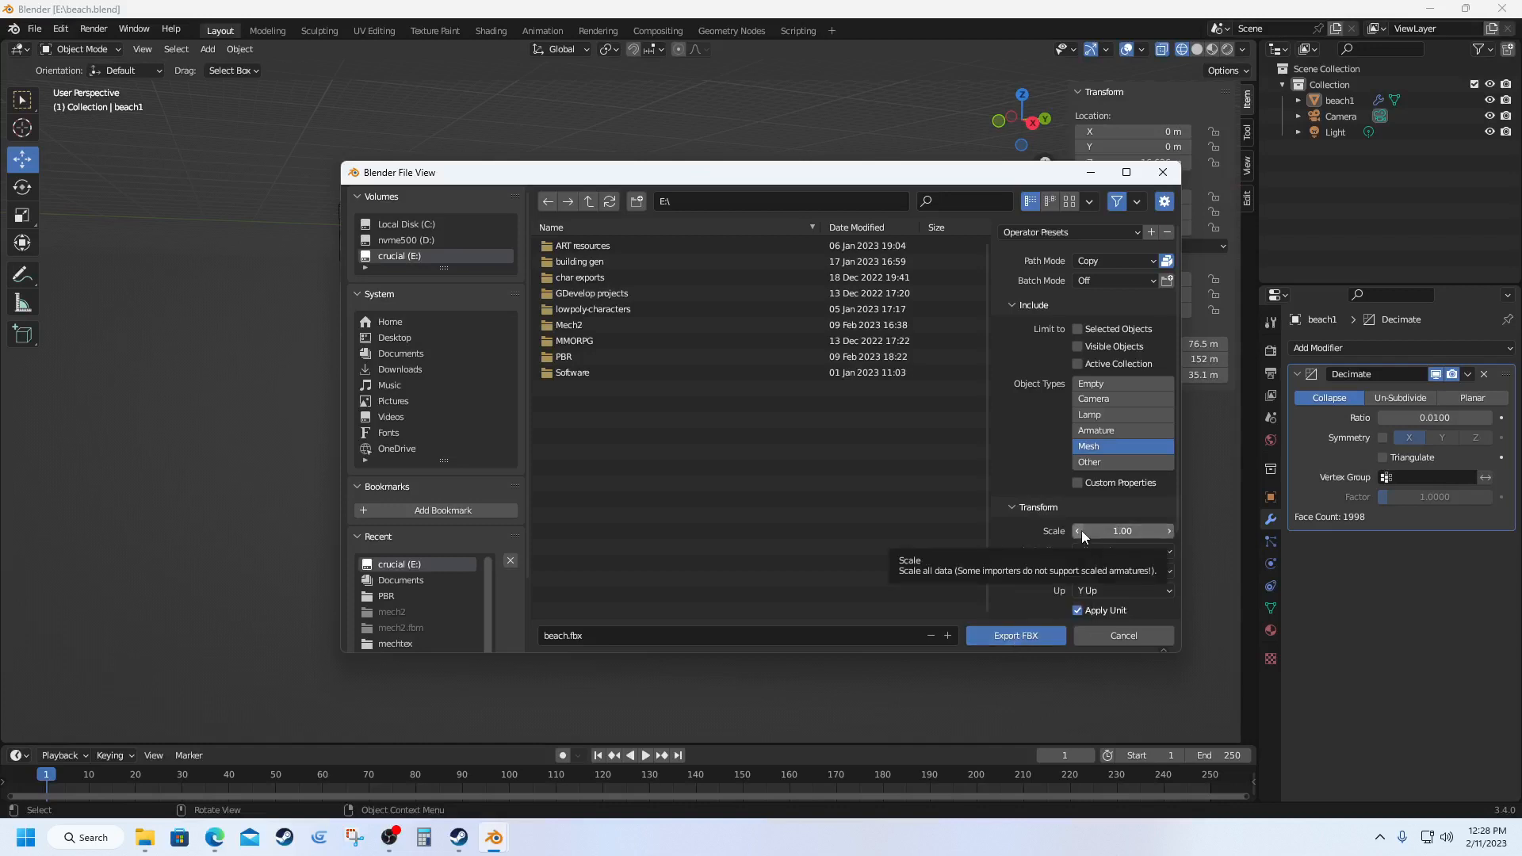
Step: Set the export scale to 0.23 and export the terrain as beach.fbx to the root of the E: drive
{"action": "mouse_move", "coordinate": [1079, 531]}
{"action": "left_mouse_down"}
{"action": "mouse_move", "coordinate": [1012, 531]}
{"action": "mouse_move", "coordinate": [1080, 531]}
{"action": "left_mouse_up"}
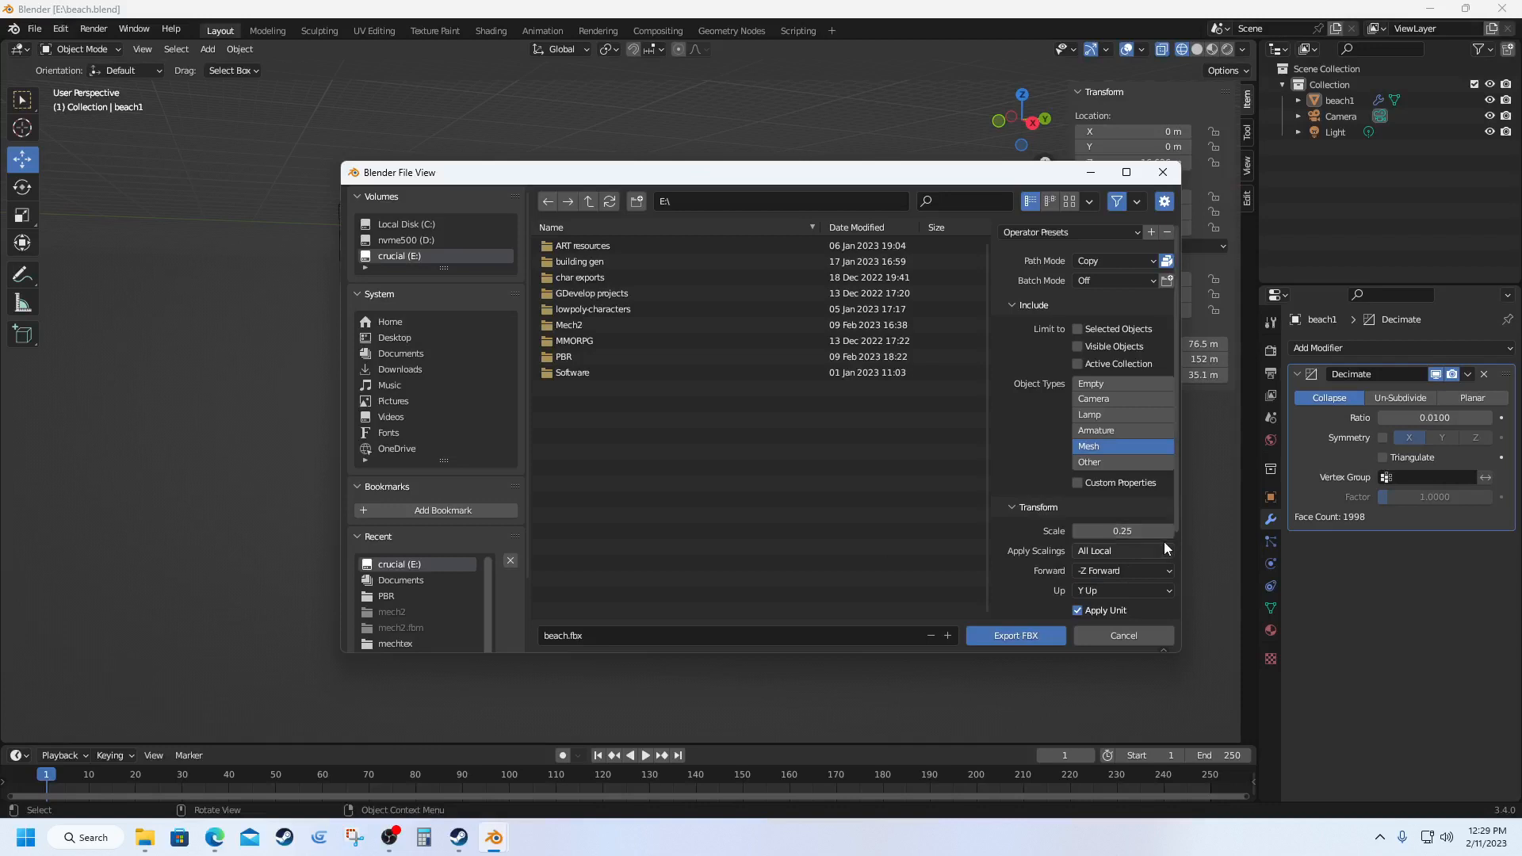
{"action": "left_click", "coordinate": [1113, 533]}
{"action": "left_click", "coordinate": [1112, 533]}
{"action": "left_click_drag", "start_coordinate": [1113, 533], "coordinate": [1089, 531]}
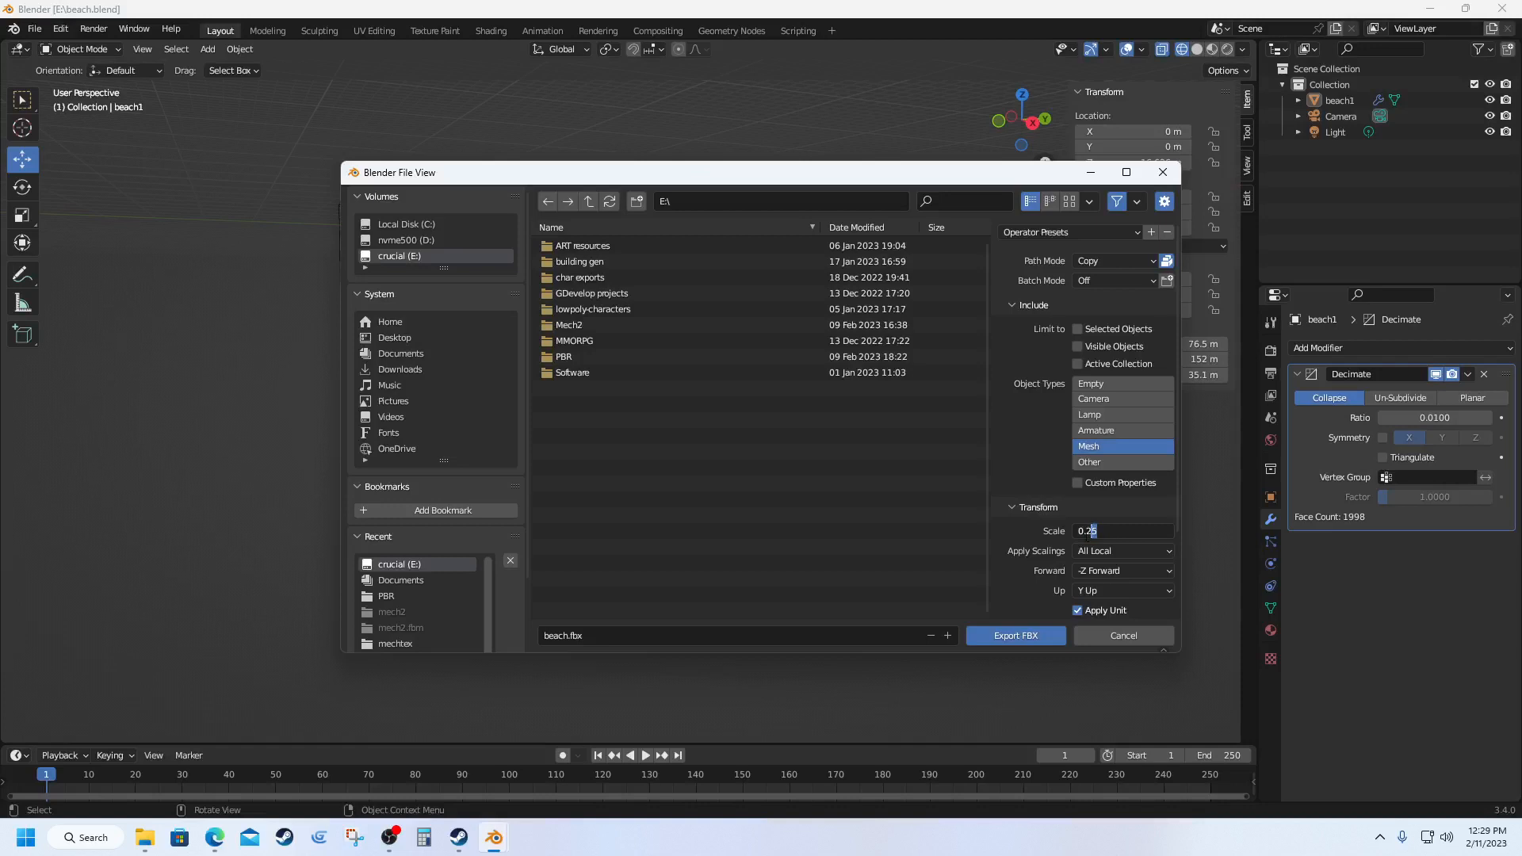
{"action": "type", "text": "30"}
{"action": "key", "text": "Return"}
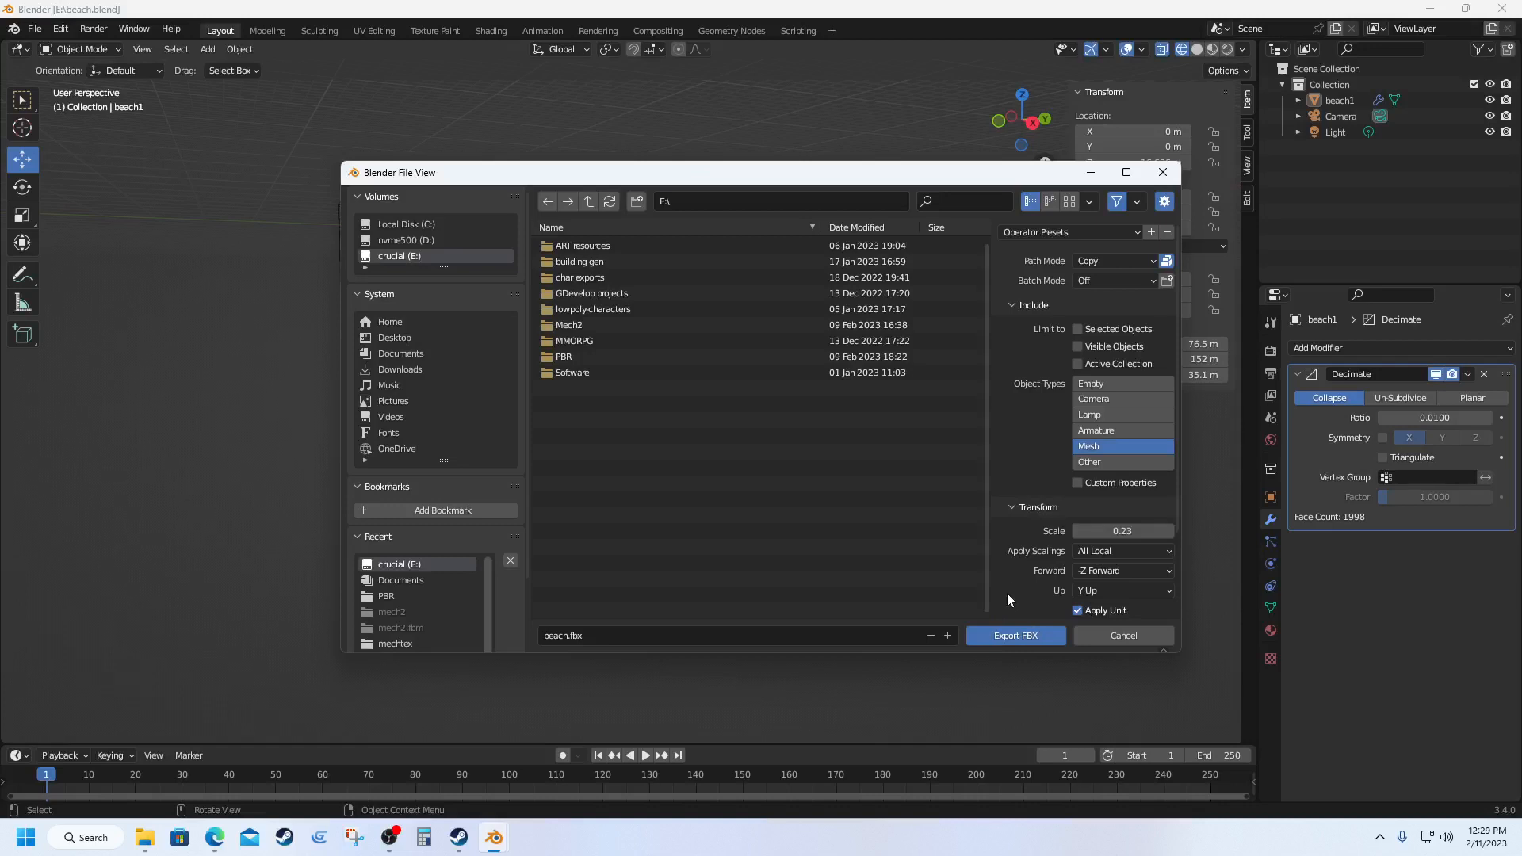
{"action": "left_click", "coordinate": [1010, 637]}
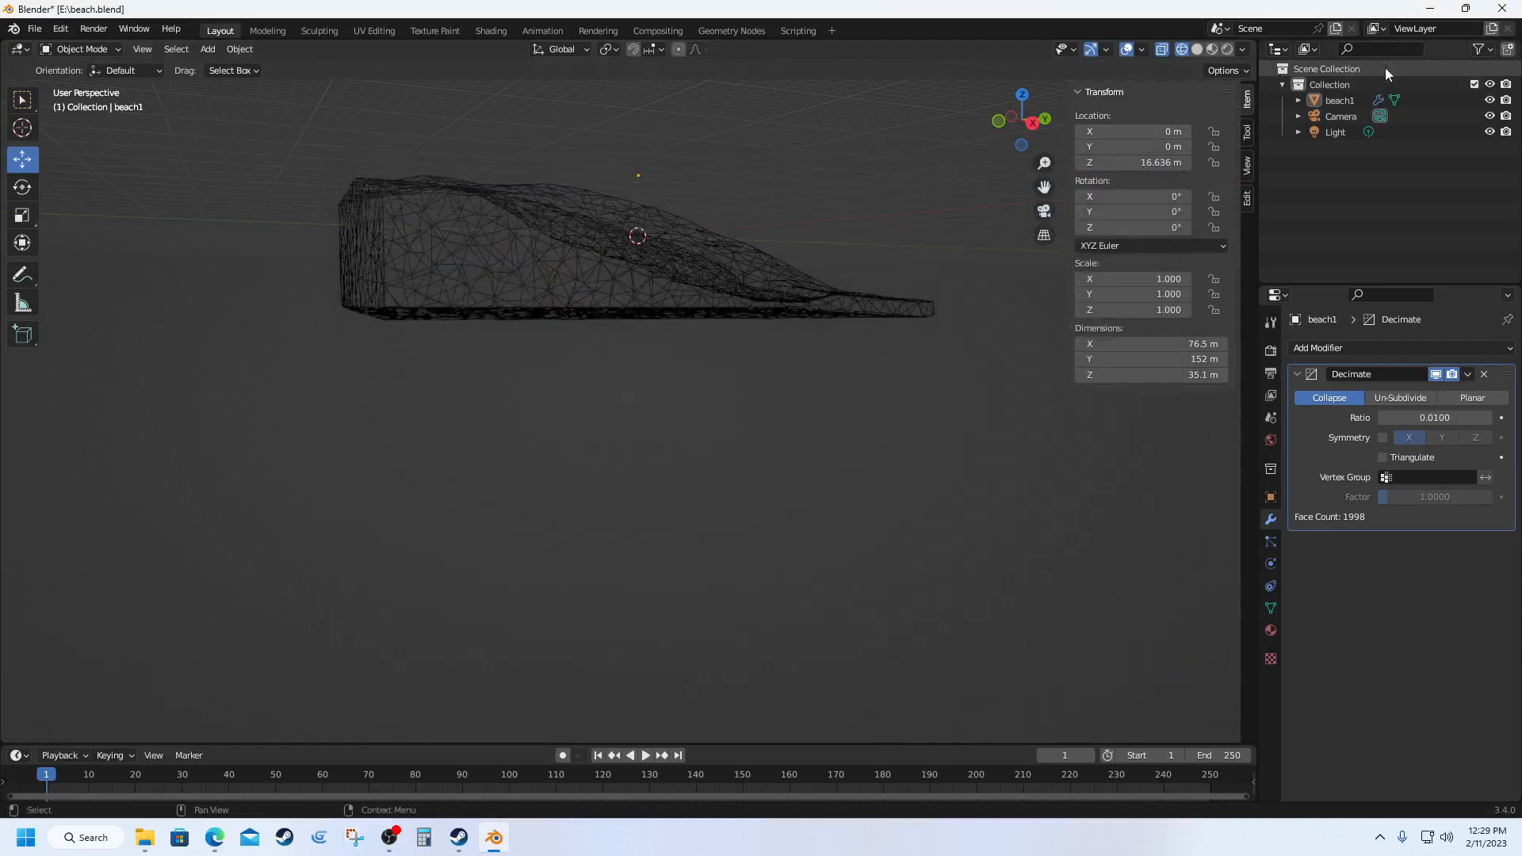
Step: Close Blender with the project changes saved, and open the Level Jam game in RPG Developer Bakin
{"action": "left_click", "coordinate": [1502, 8]}
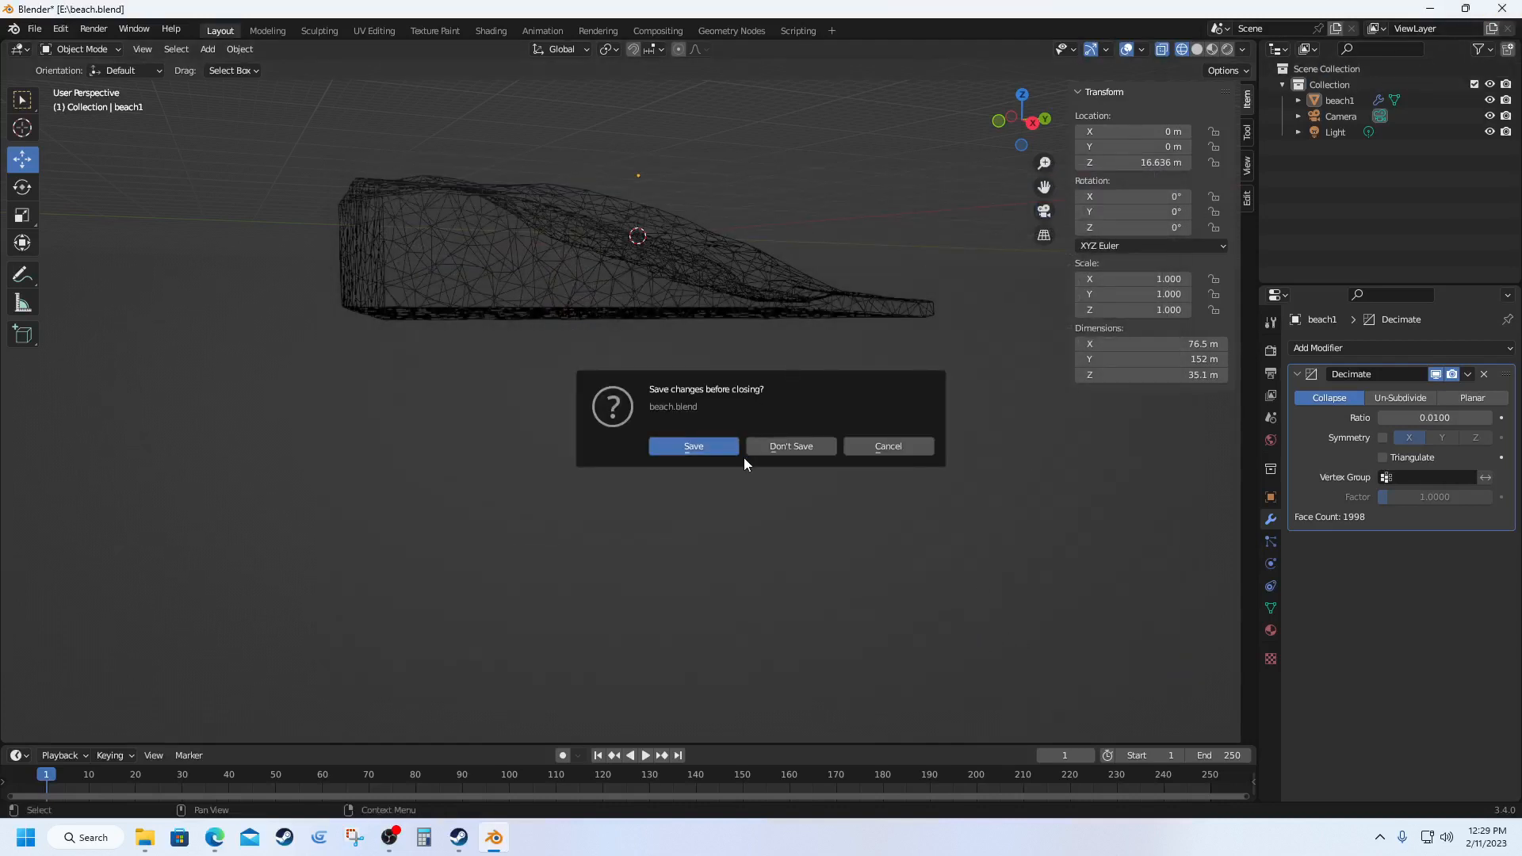
{"action": "left_click", "coordinate": [701, 449]}
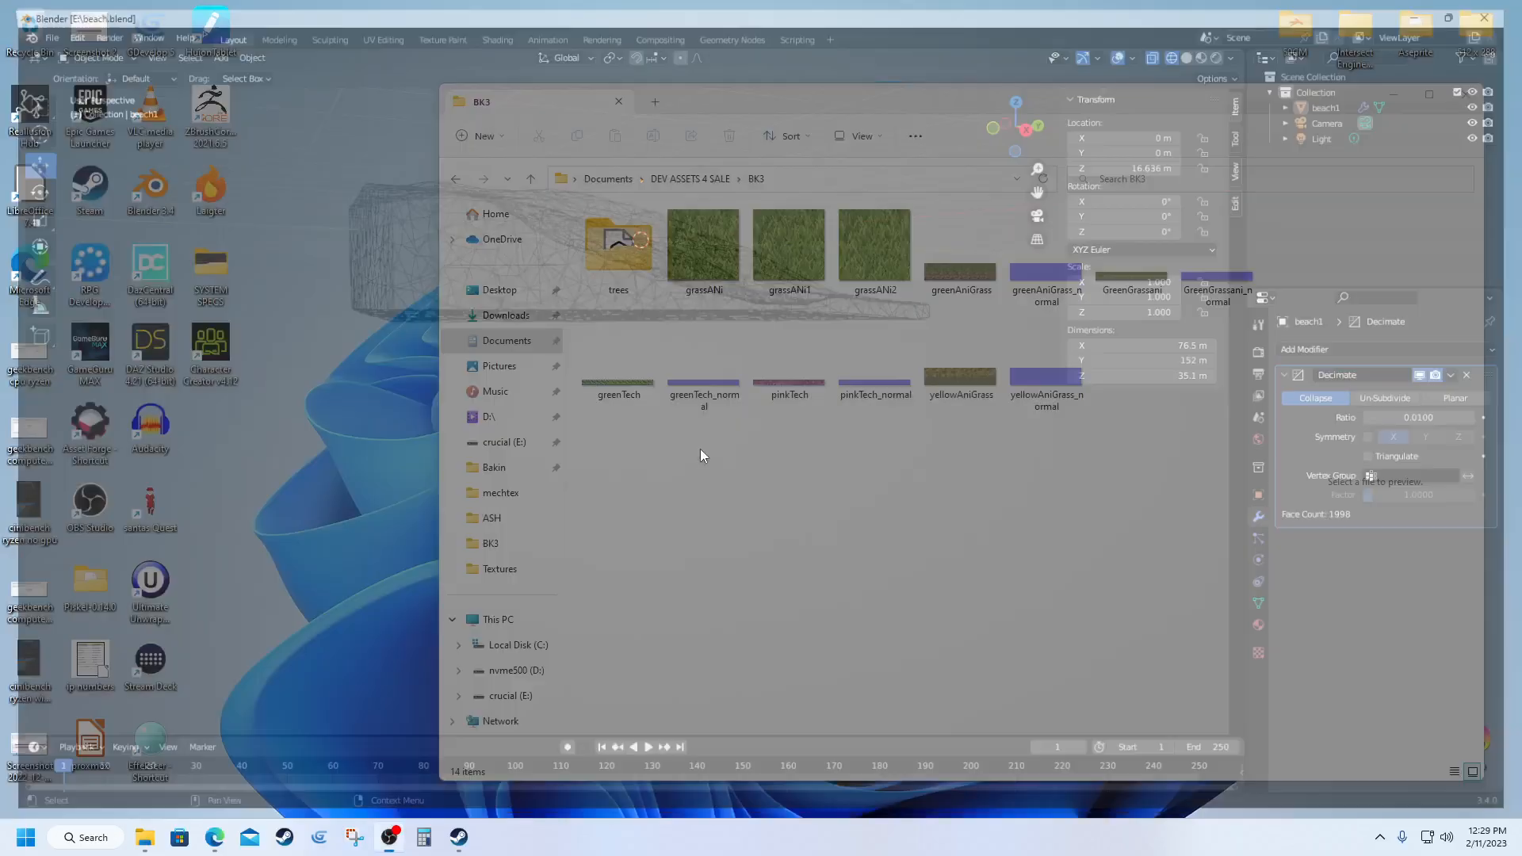
{"action": "left_click", "coordinate": [90, 266]}
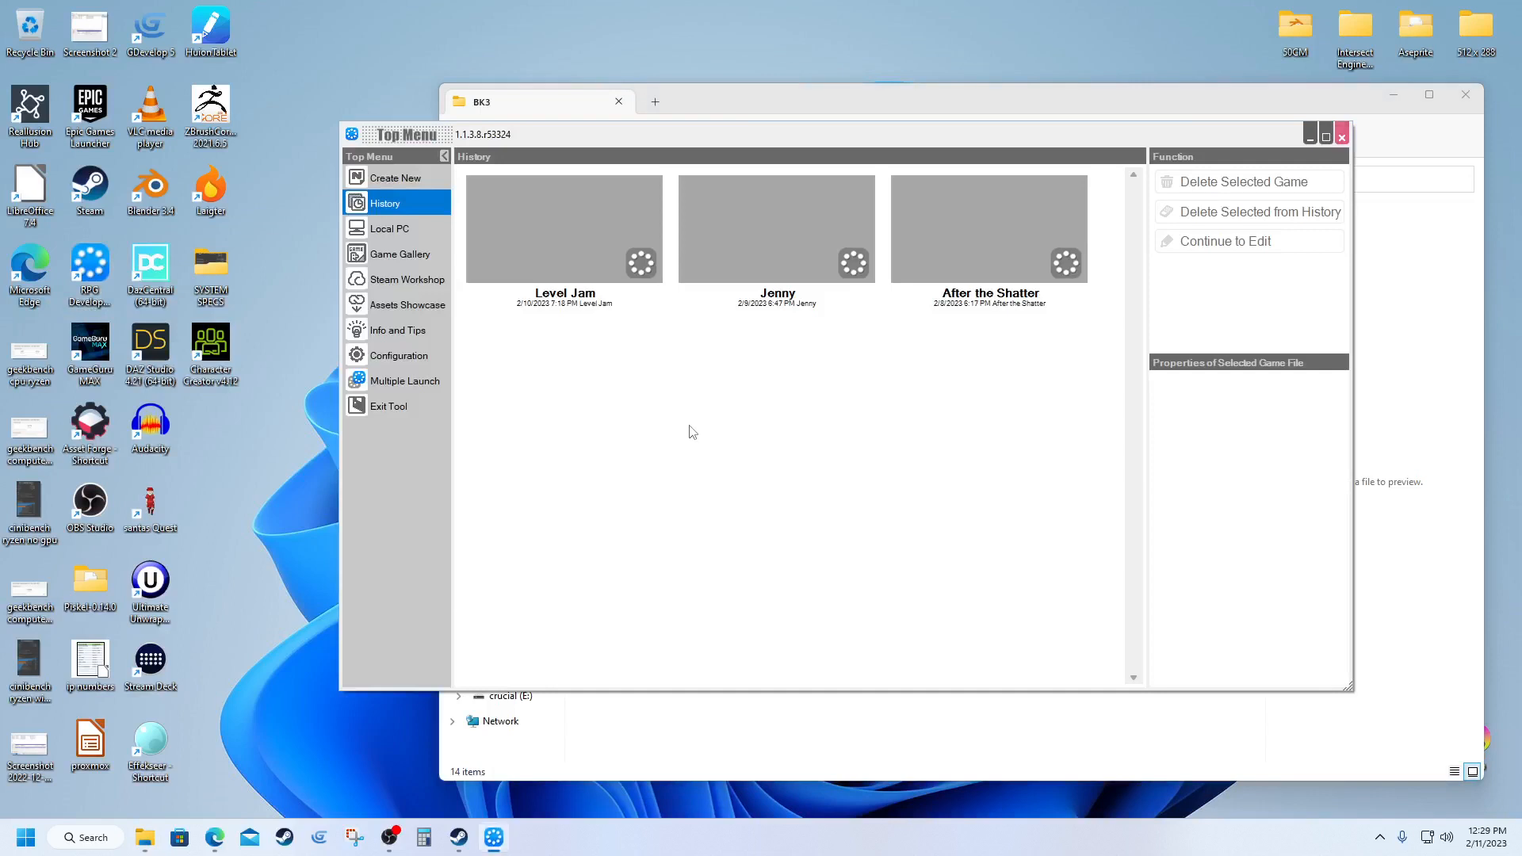
{"action": "double_click", "coordinate": [562, 225]}
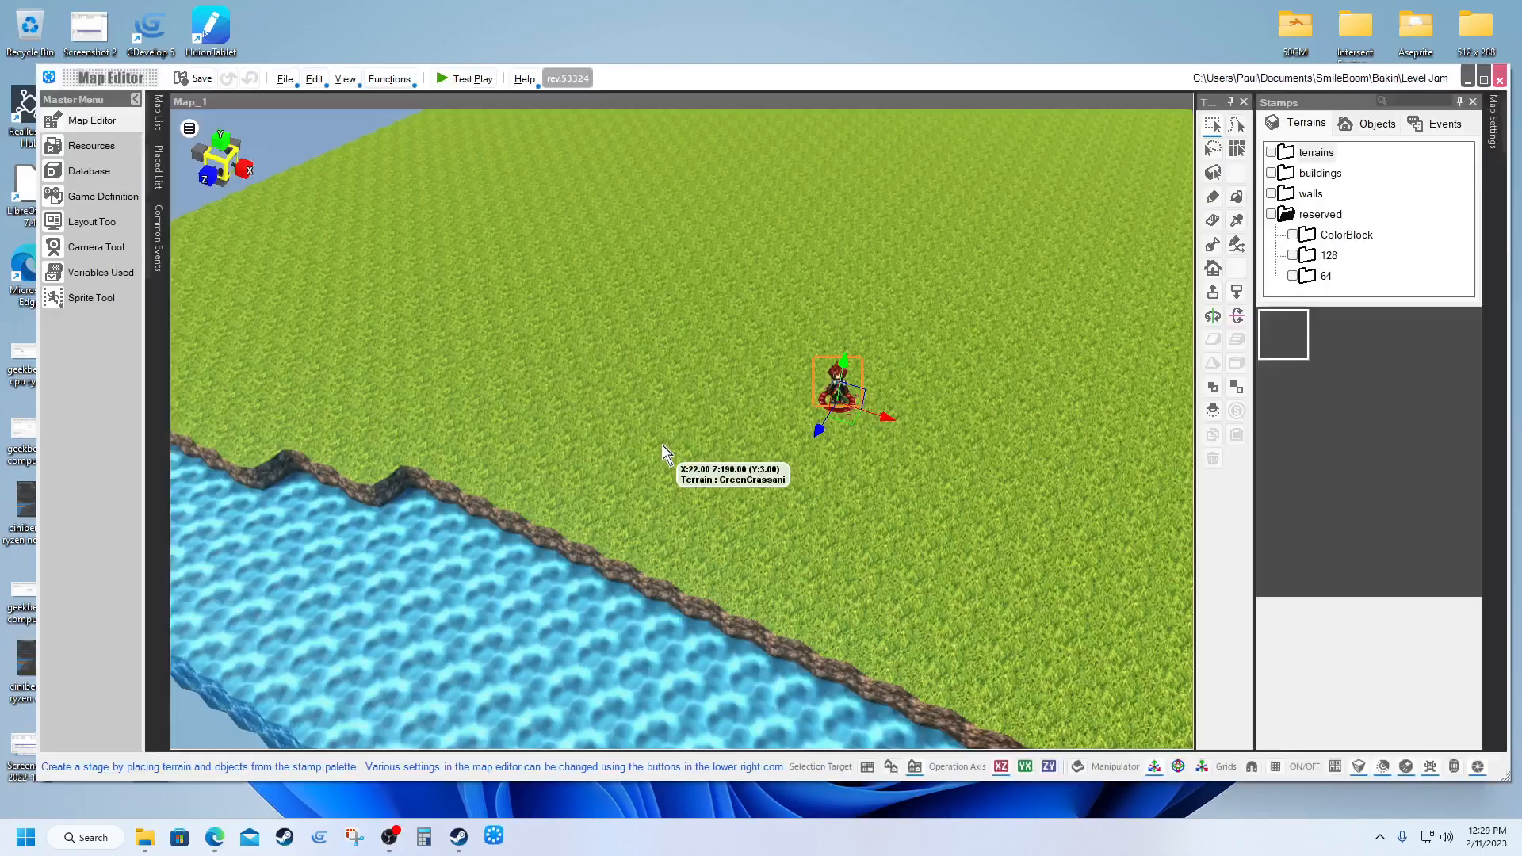
Step: Open the game's resources and start adding a new 3D stamp from local files
{"action": "left_click", "coordinate": [83, 146]}
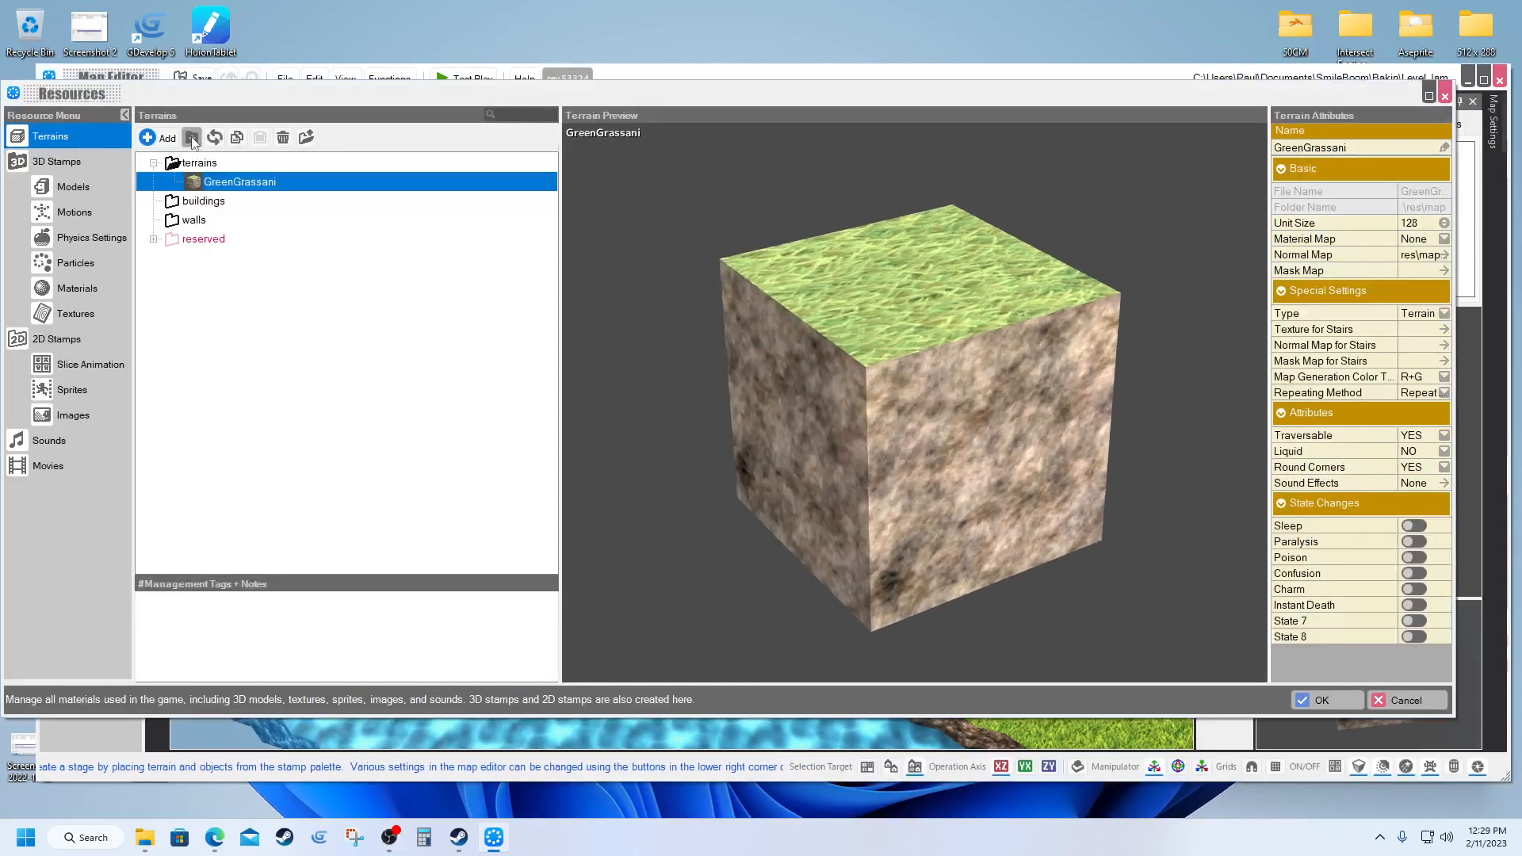
{"action": "left_click", "coordinate": [161, 139]}
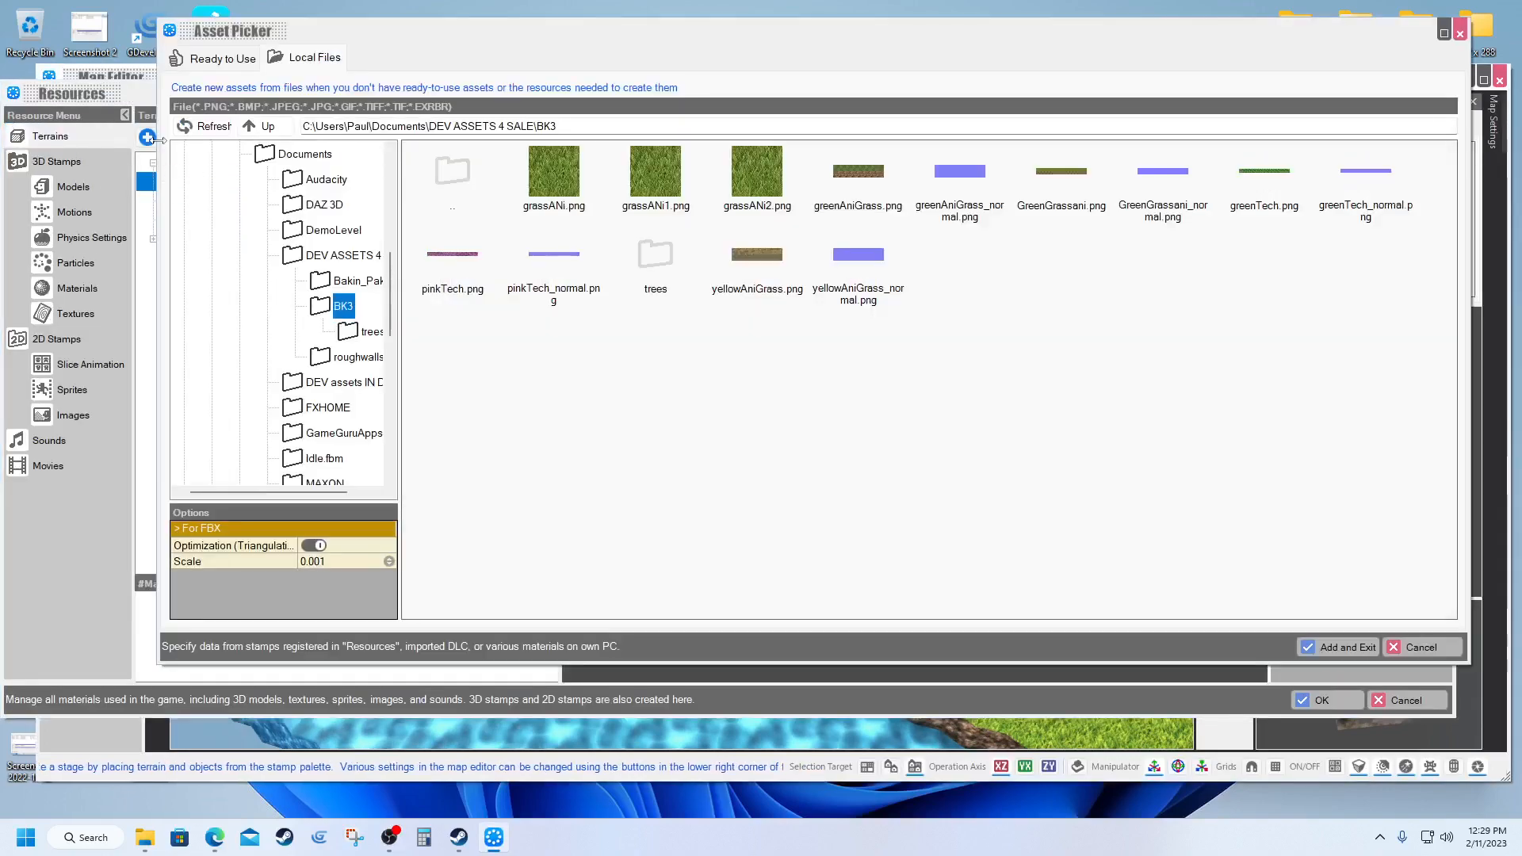
{"action": "left_click", "coordinate": [1421, 647]}
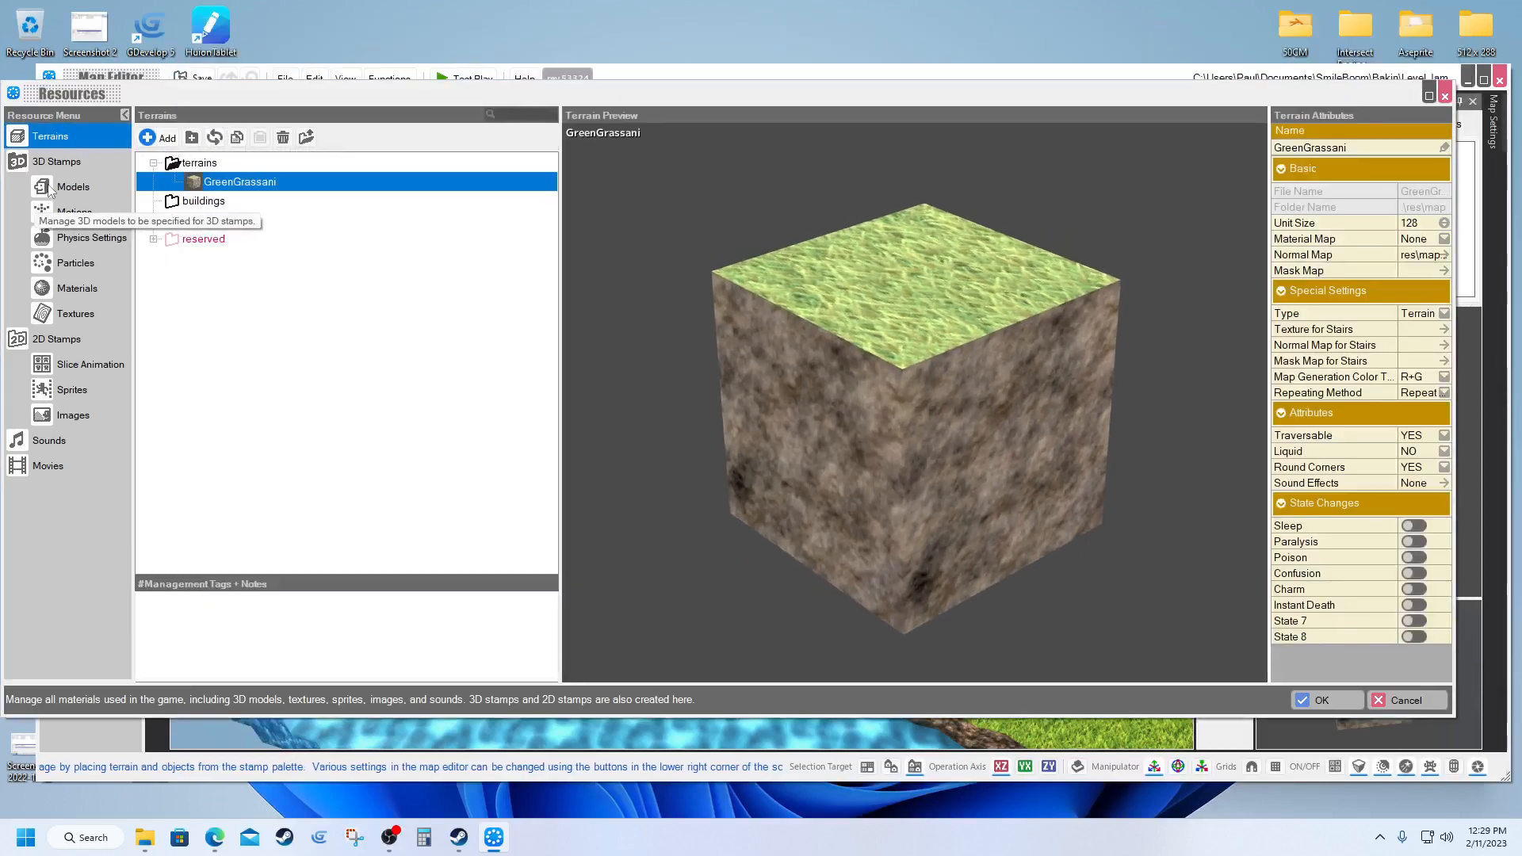
{"action": "left_click", "coordinate": [36, 164]}
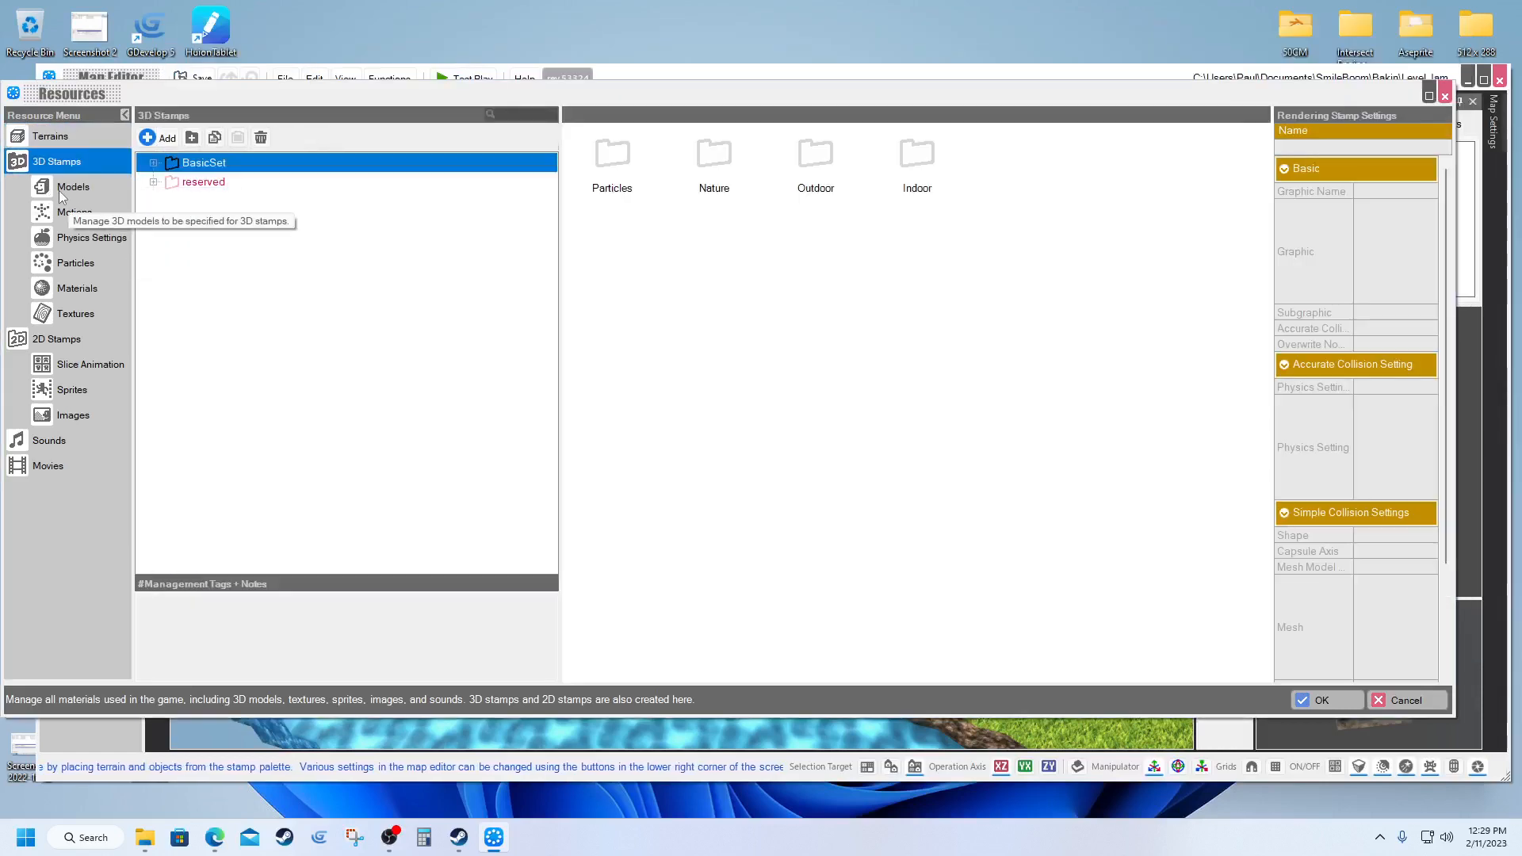
{"action": "left_click", "coordinate": [148, 138]}
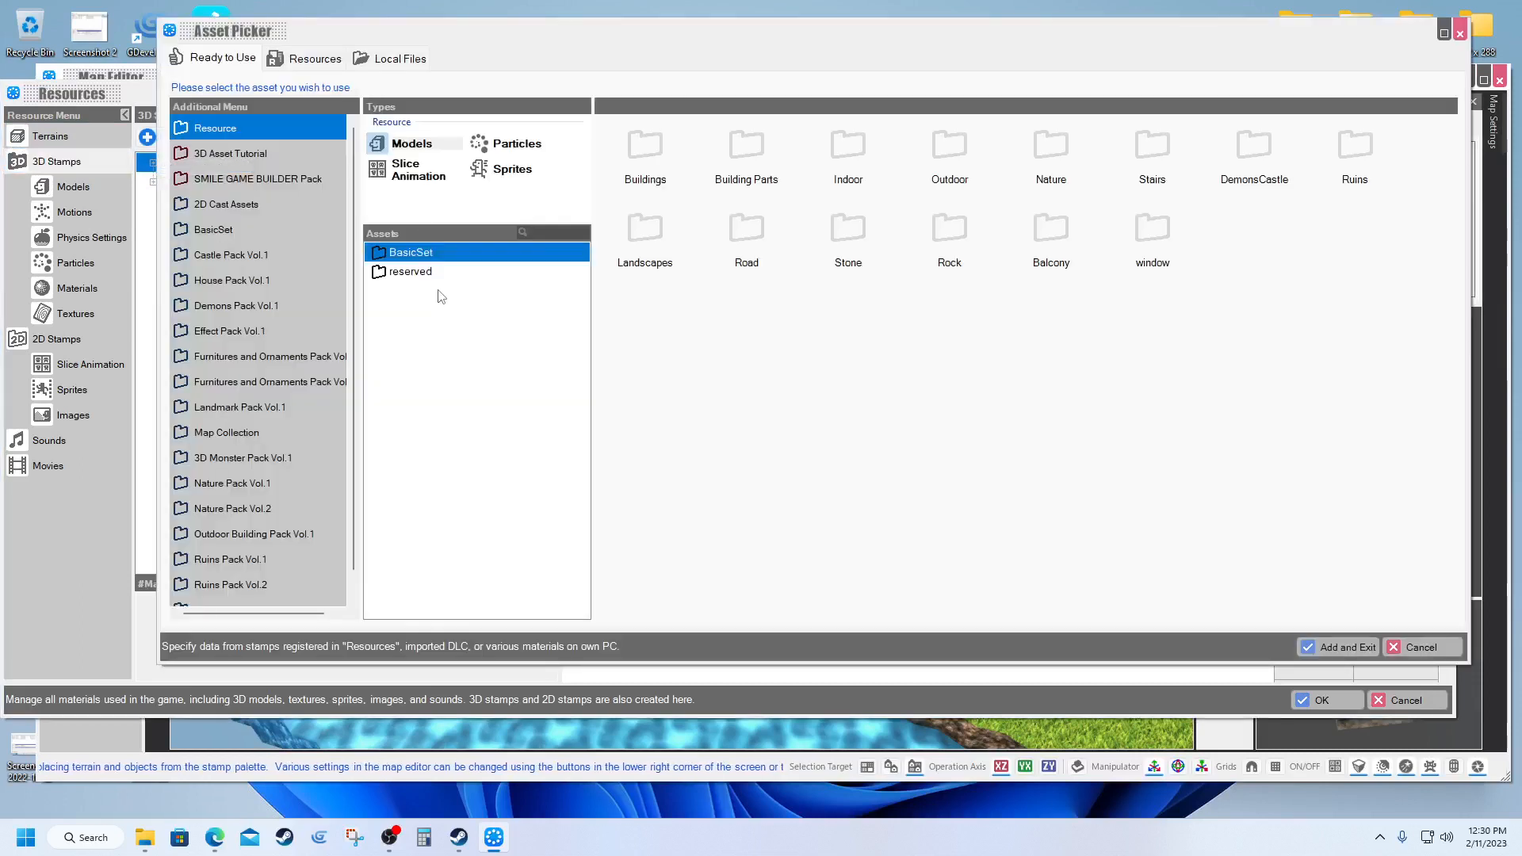
{"action": "left_click", "coordinate": [400, 60]}
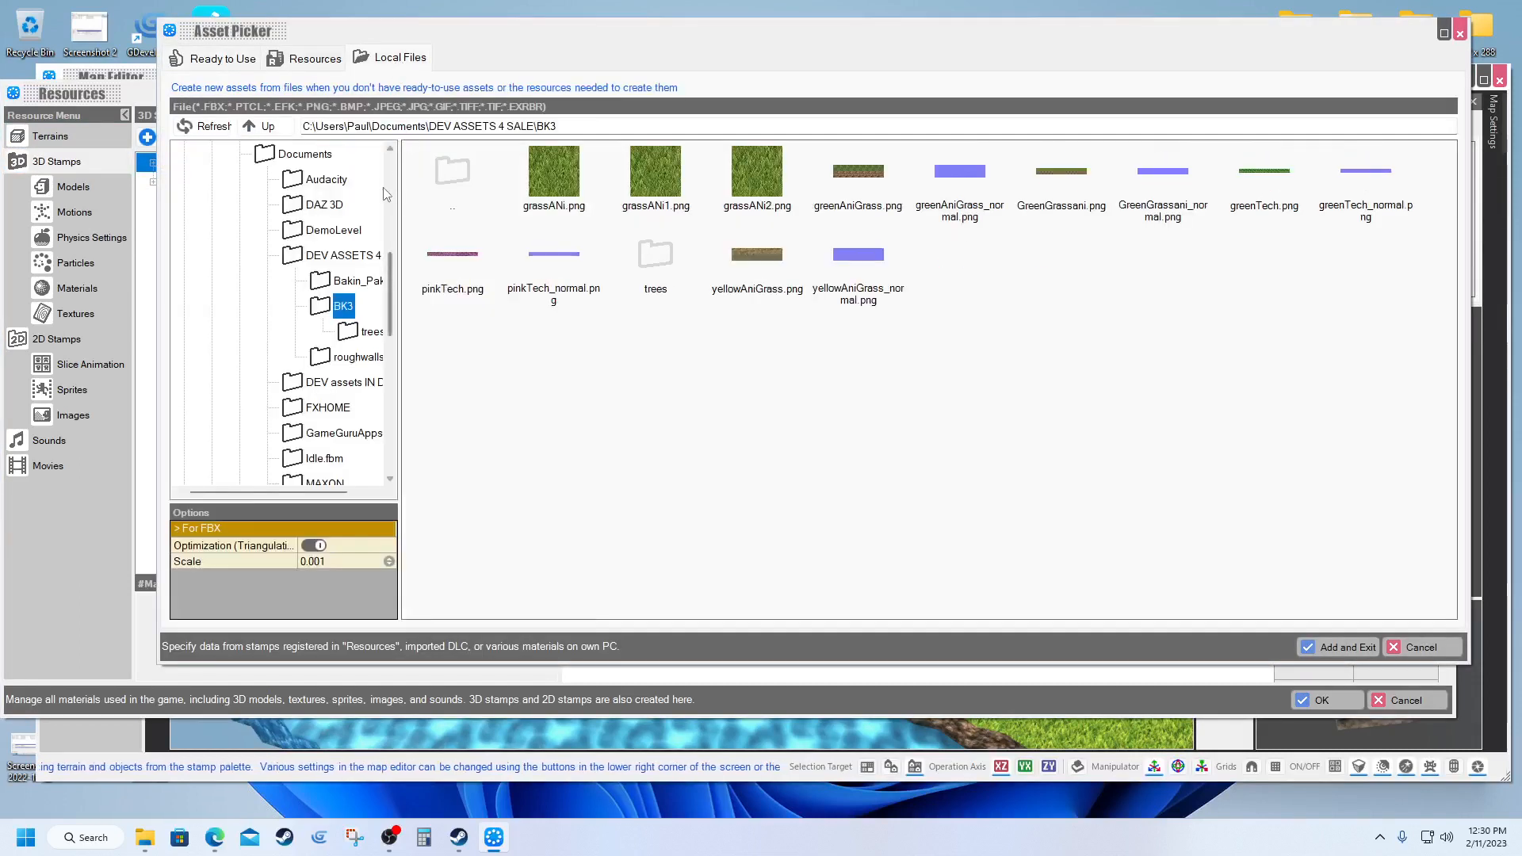
Step: Import beach.fbx from the root of the E: drive as a 3D stamp, adding all its materials as new
{"action": "scroll", "coordinate": [287, 189], "scroll_direction": "up", "scroll_amount": 8}
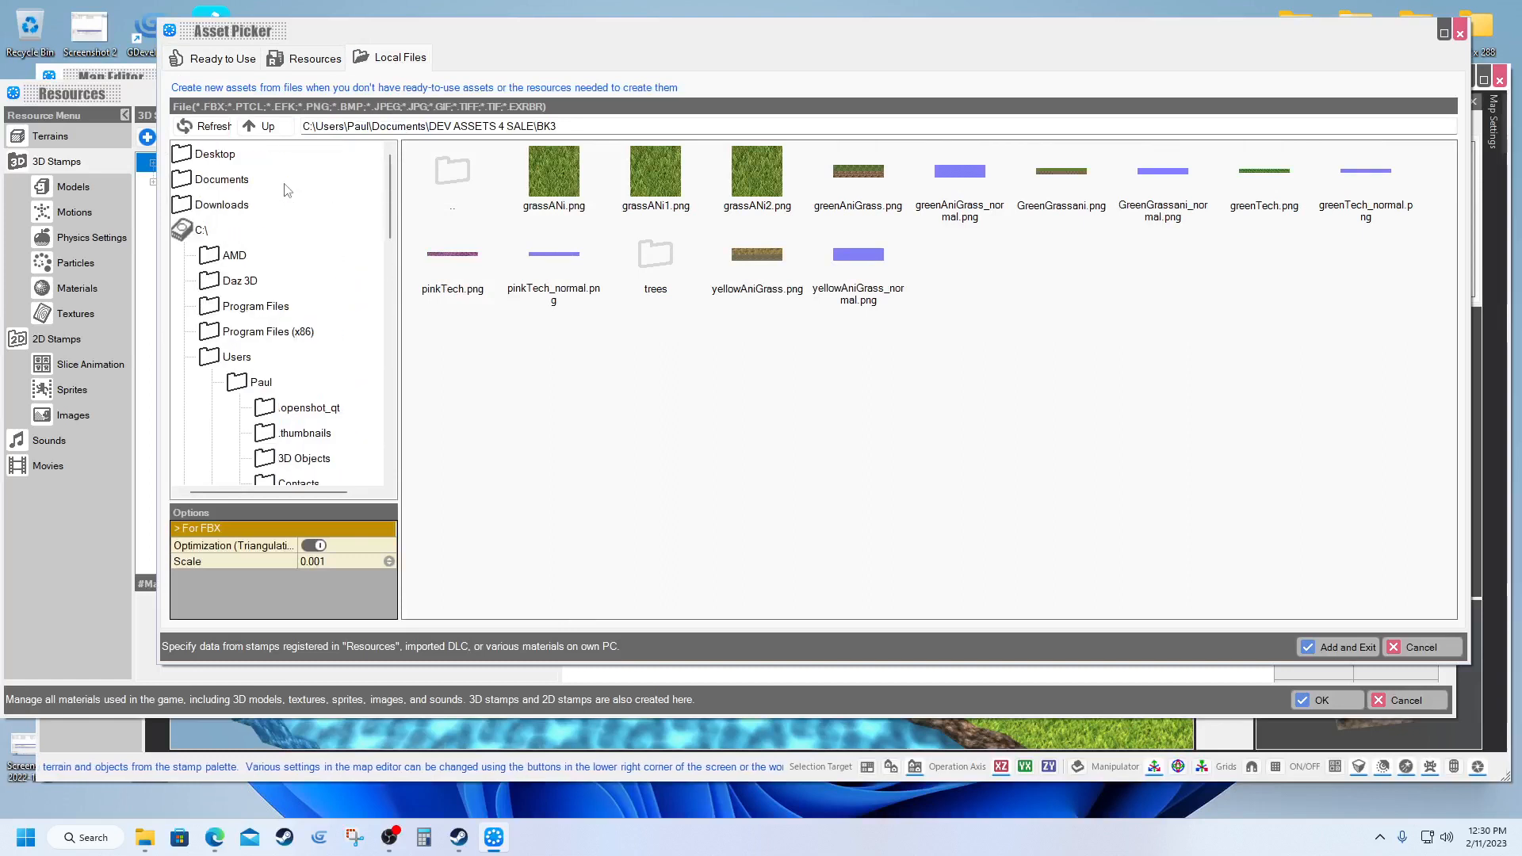
{"action": "left_click", "coordinate": [182, 230]}
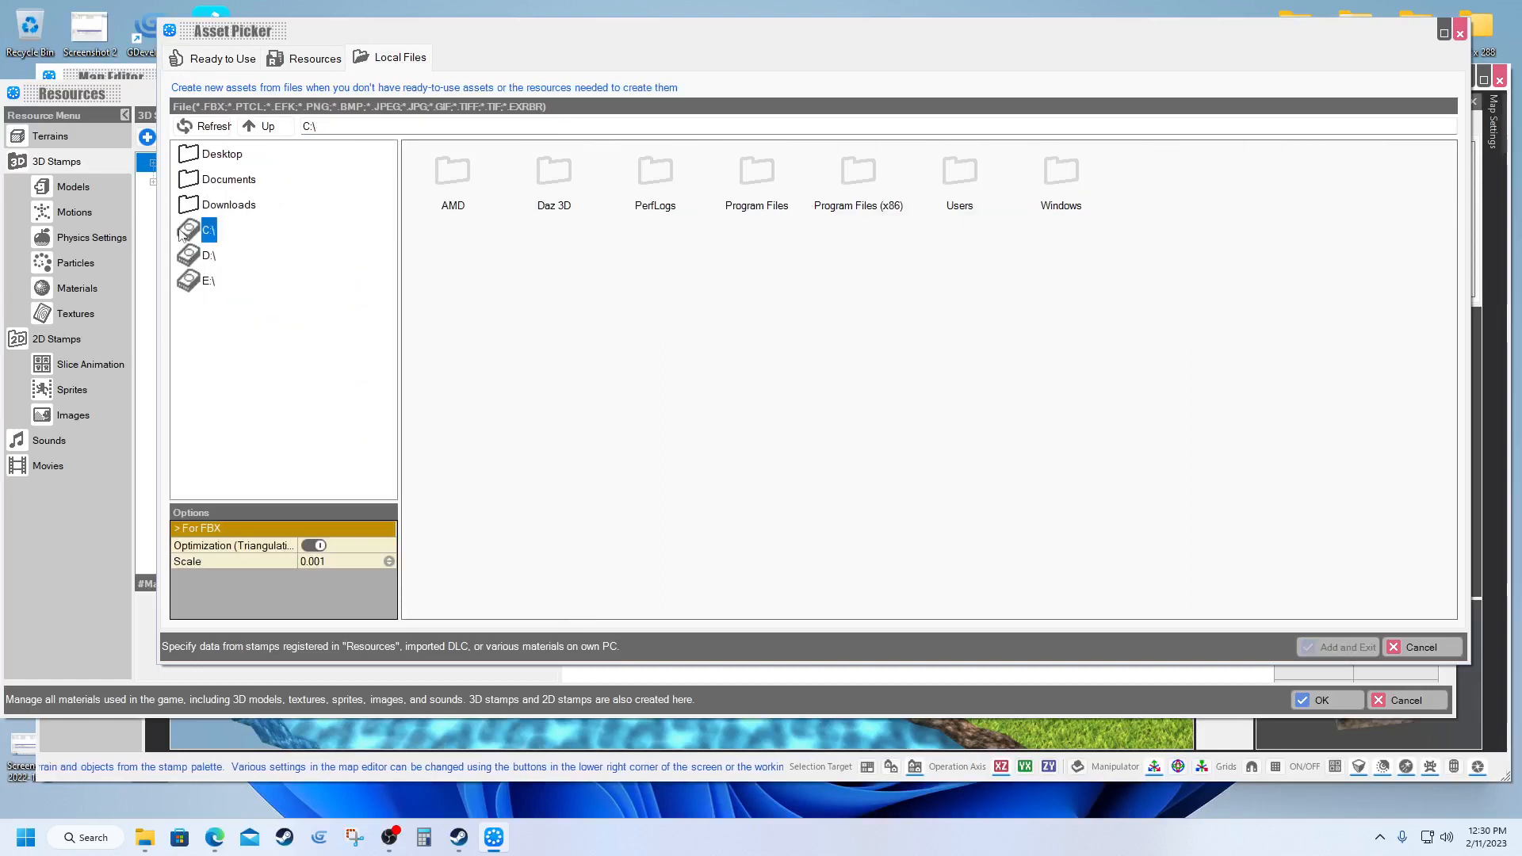
{"action": "left_click", "coordinate": [187, 284]}
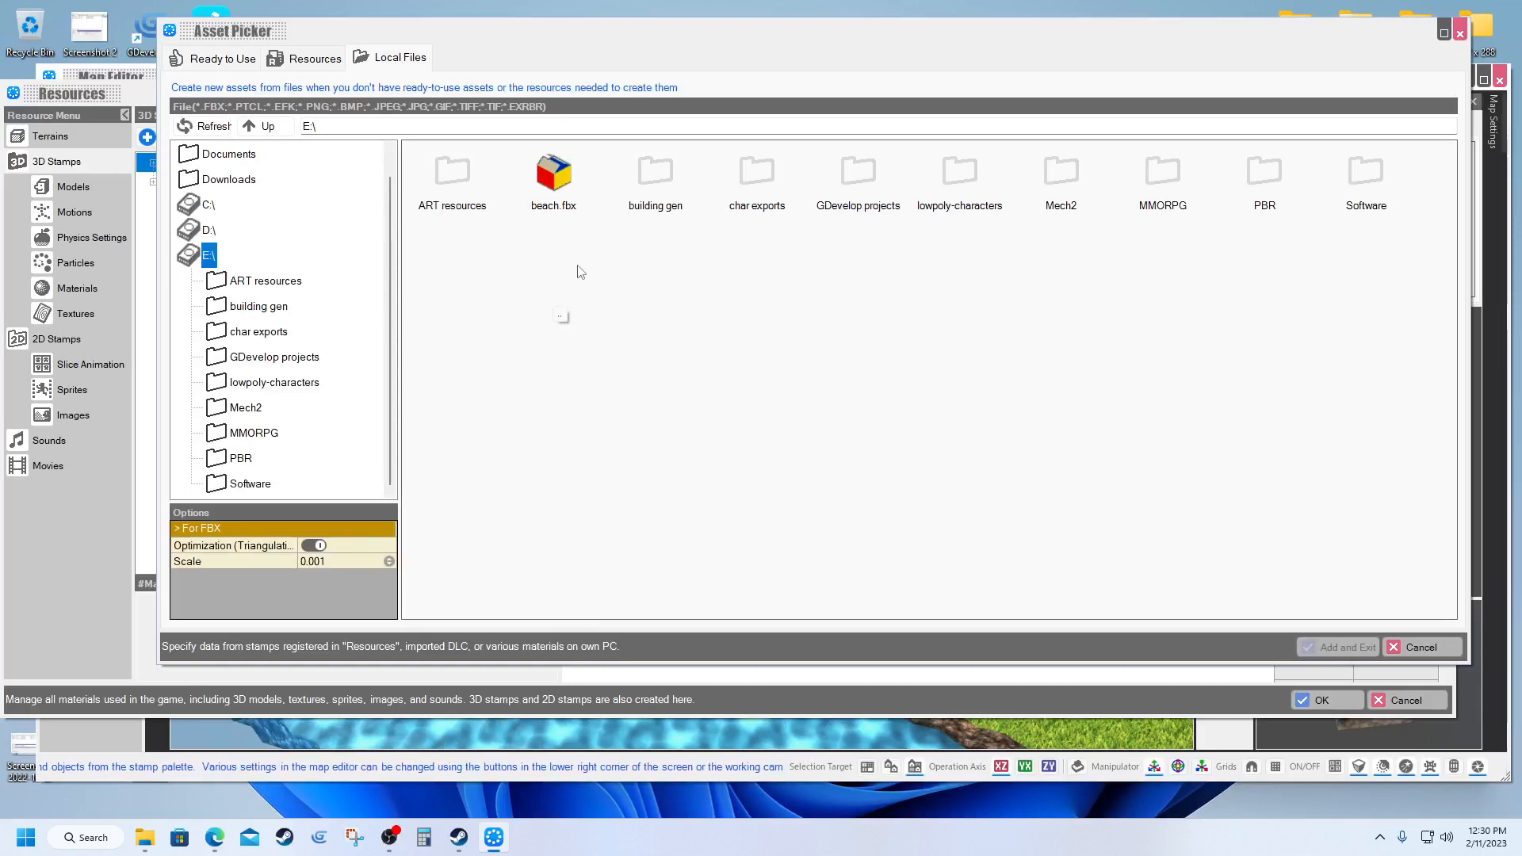
{"action": "left_click", "coordinate": [559, 190]}
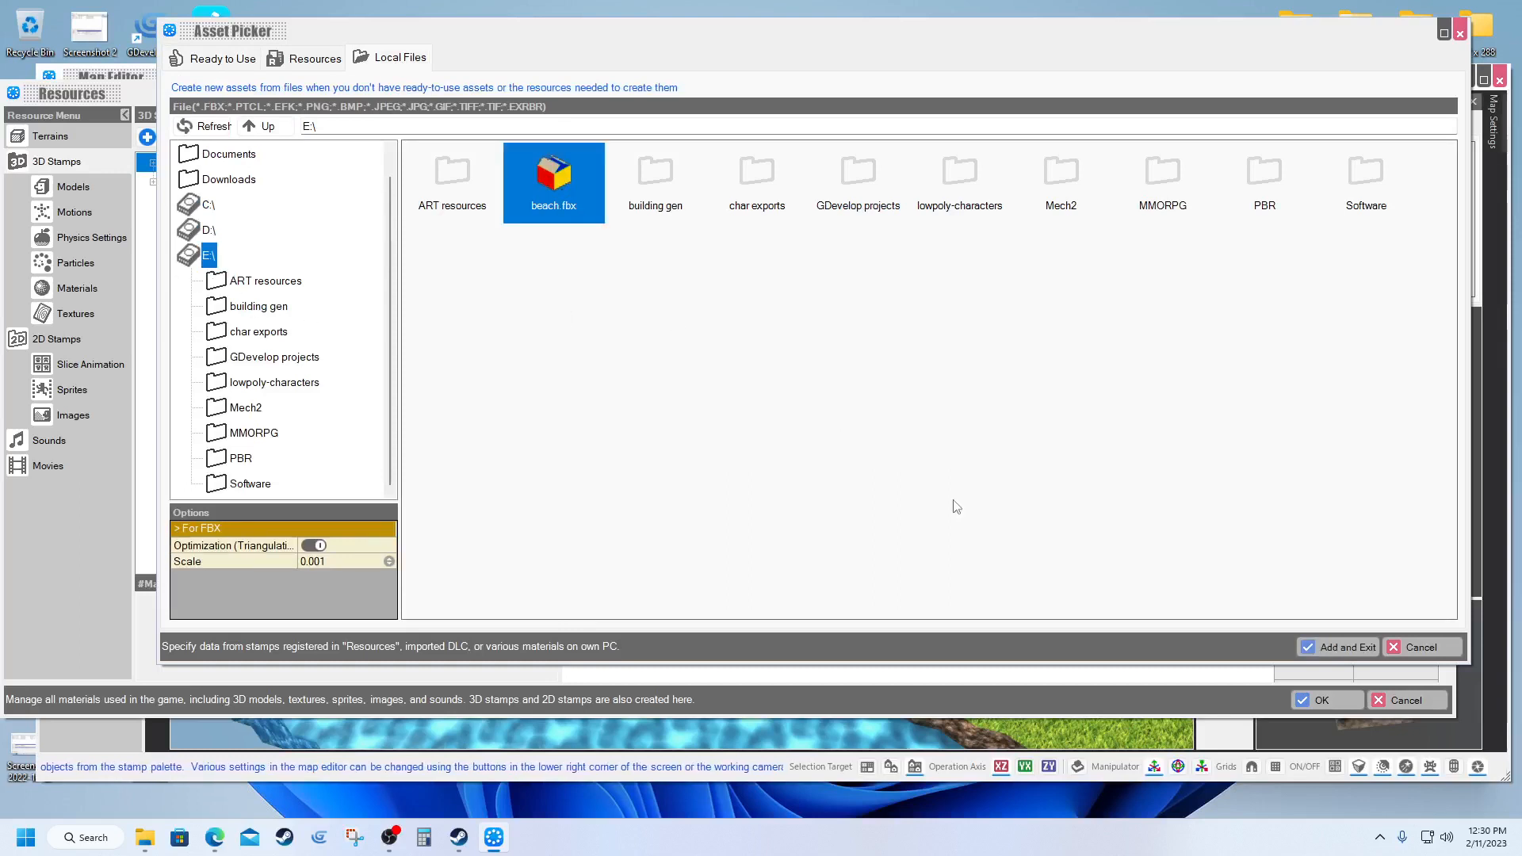
{"action": "left_click", "coordinate": [1346, 646]}
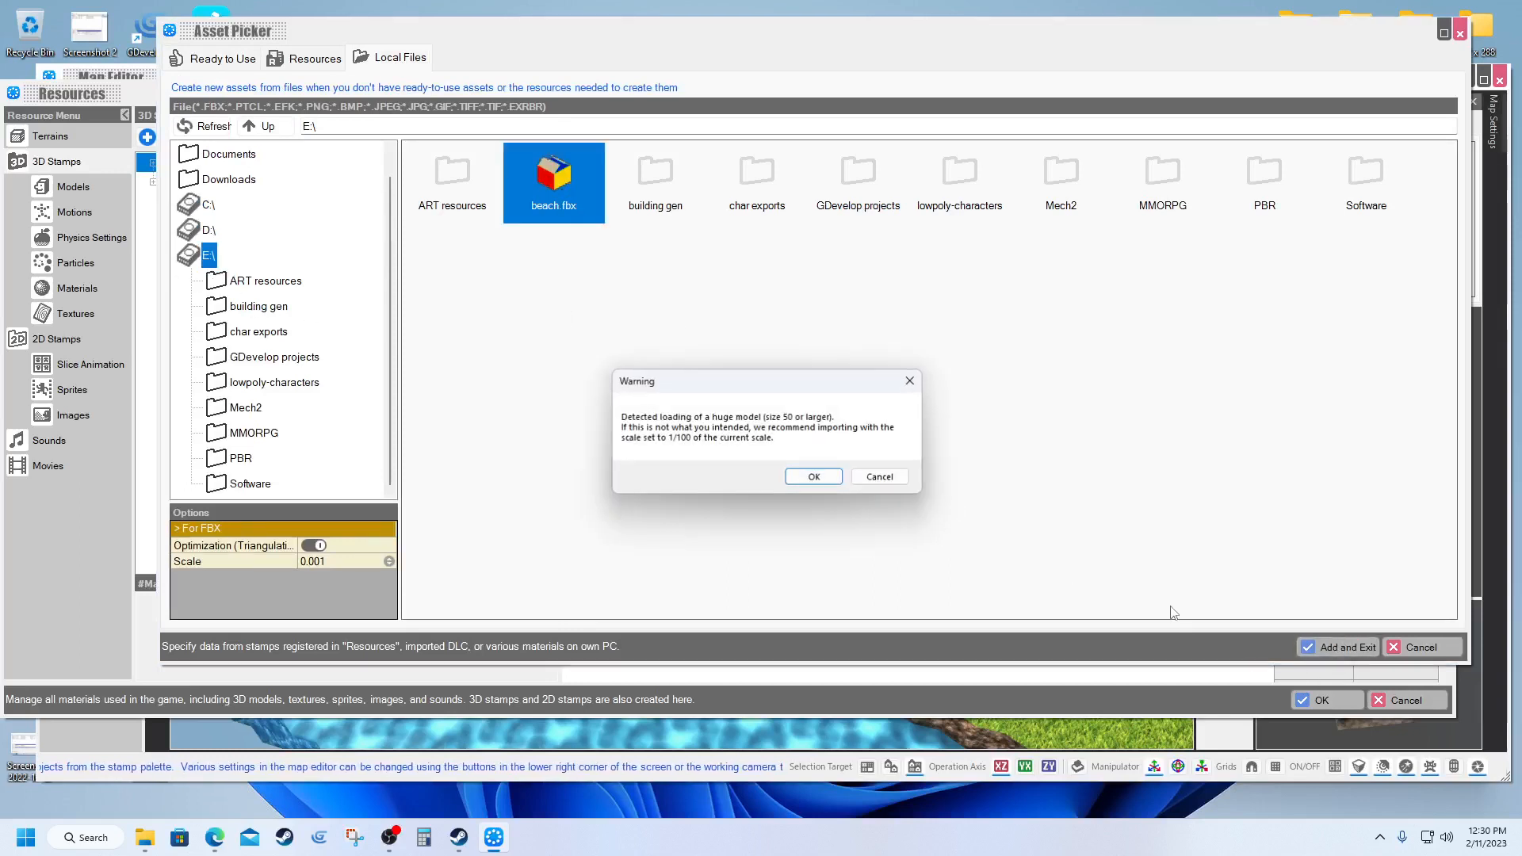
{"action": "left_click", "coordinate": [812, 477]}
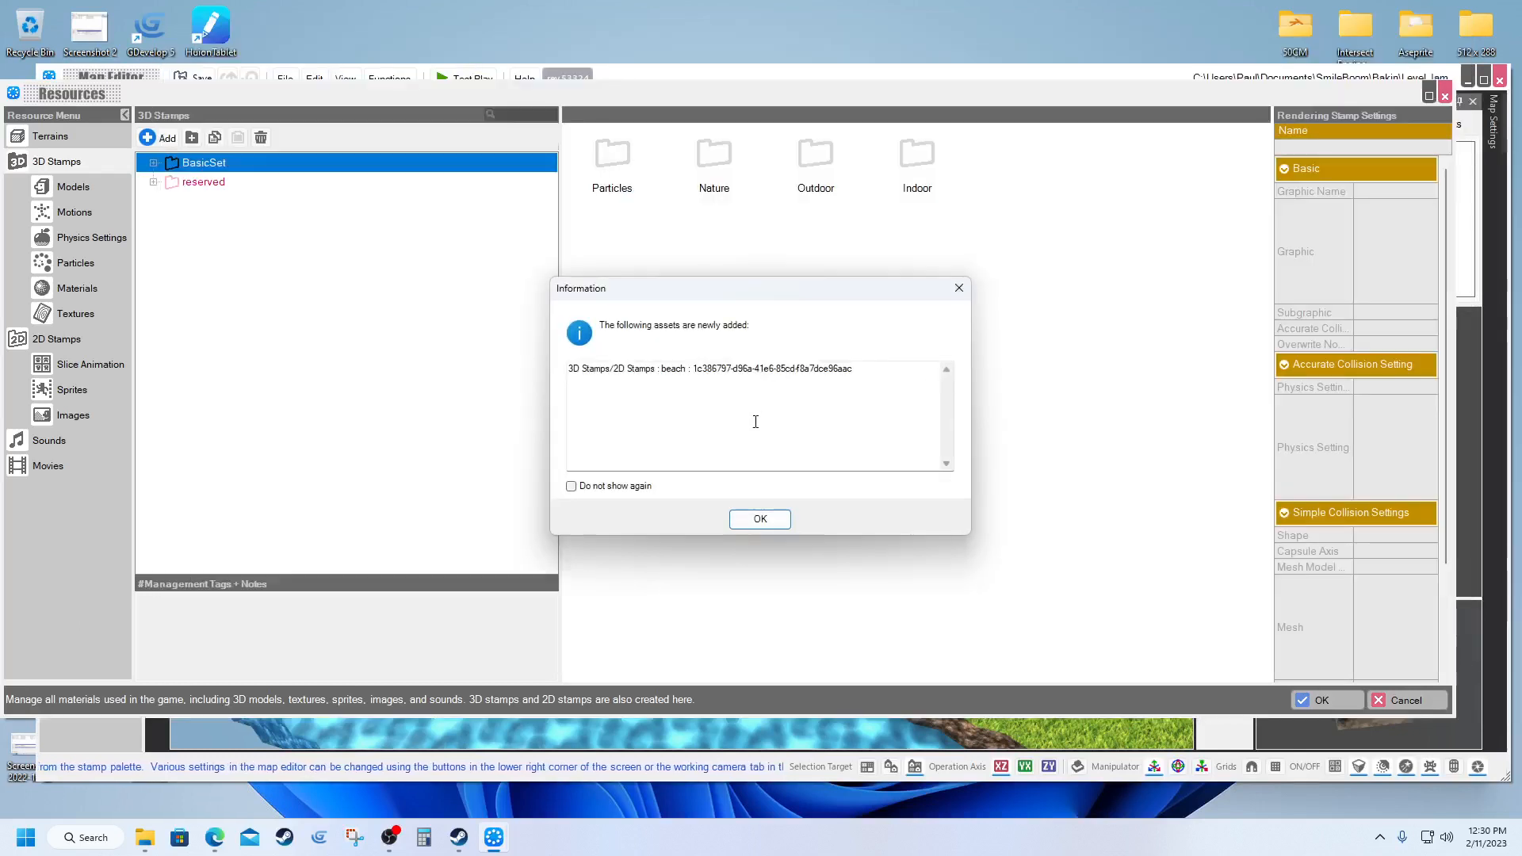
{"action": "left_click", "coordinate": [759, 519]}
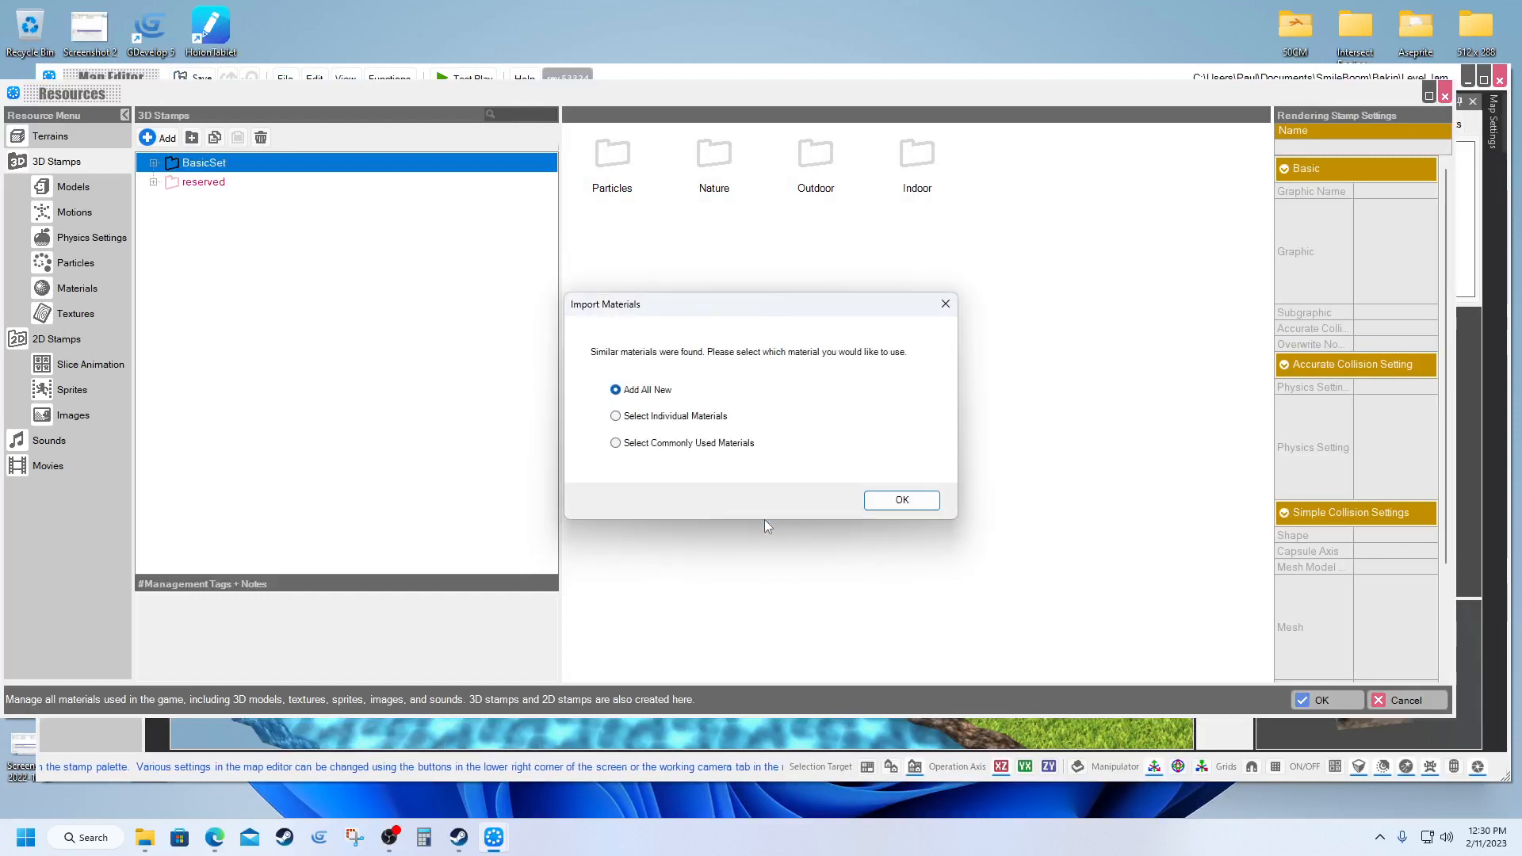
{"action": "left_click", "coordinate": [882, 501]}
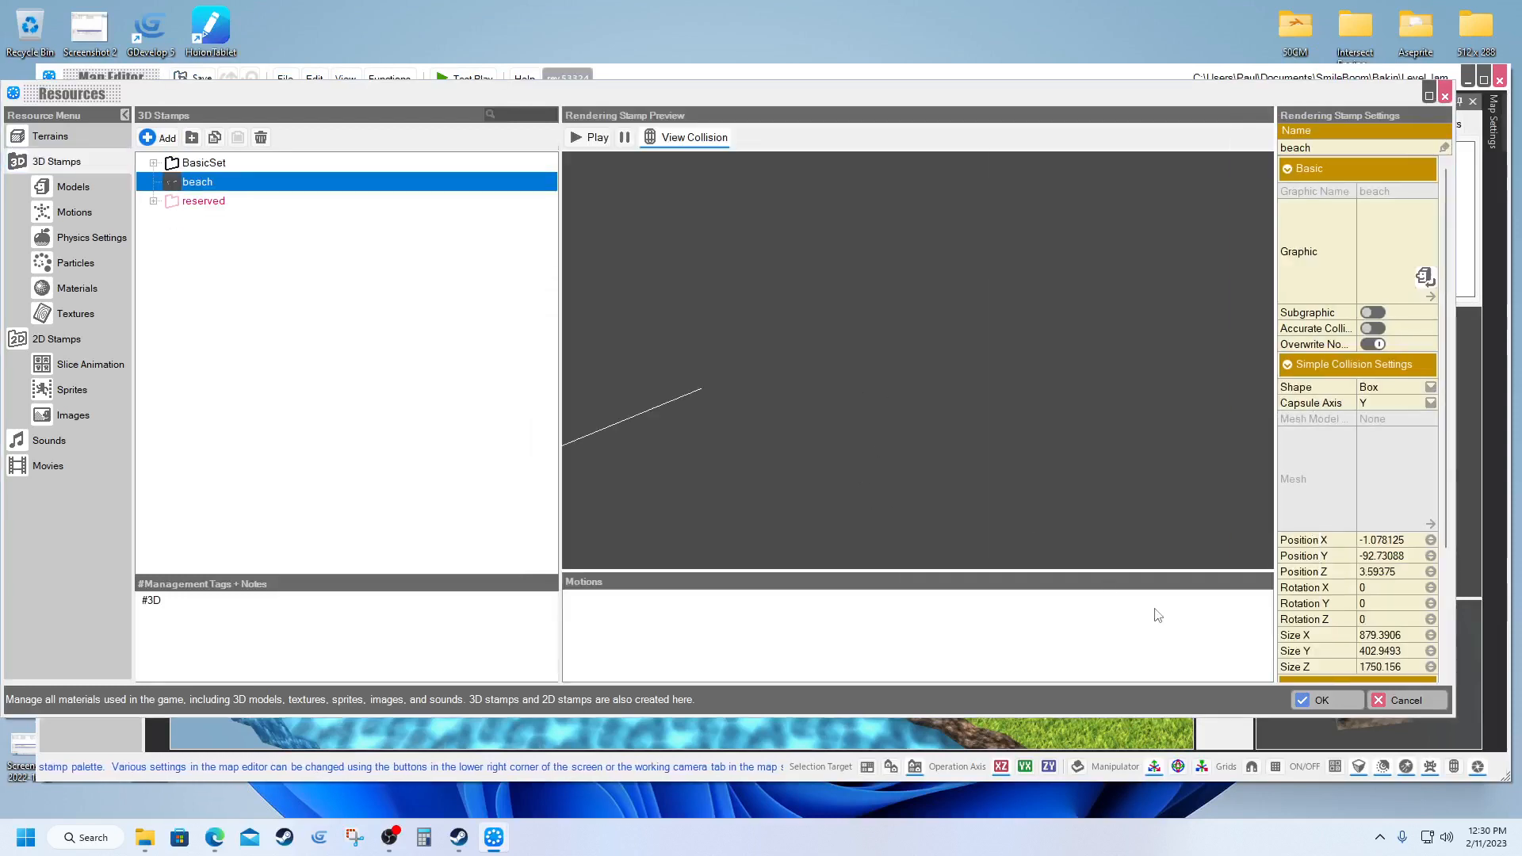
{"action": "left_click", "coordinate": [1322, 699]}
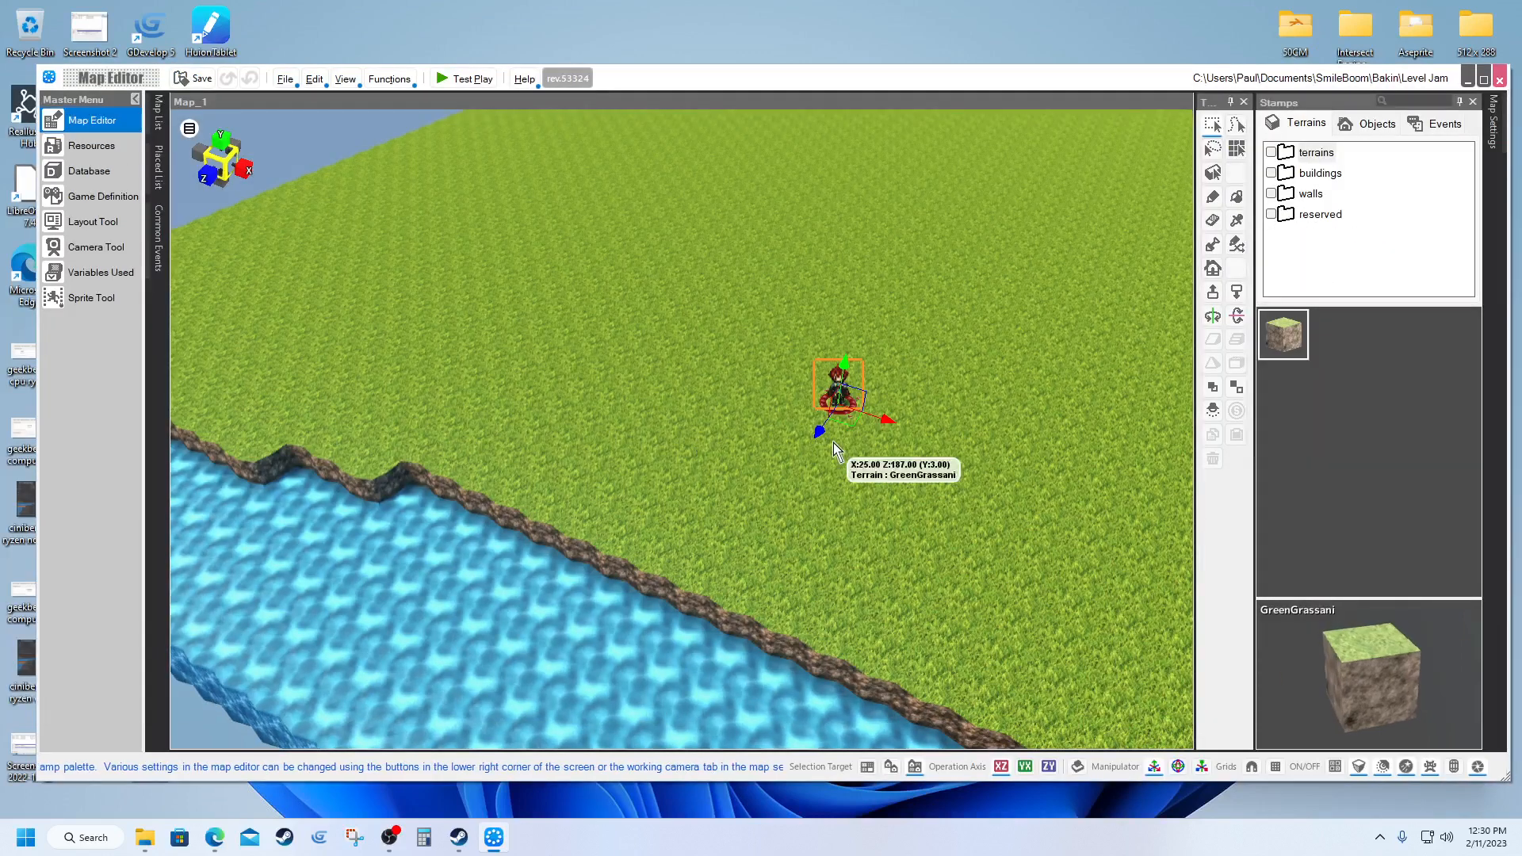
Step: Check the map editor's object stamps, and reopen the resources to examine the beach 3D stamp's preview and settings
{"action": "left_click", "coordinate": [1370, 127]}
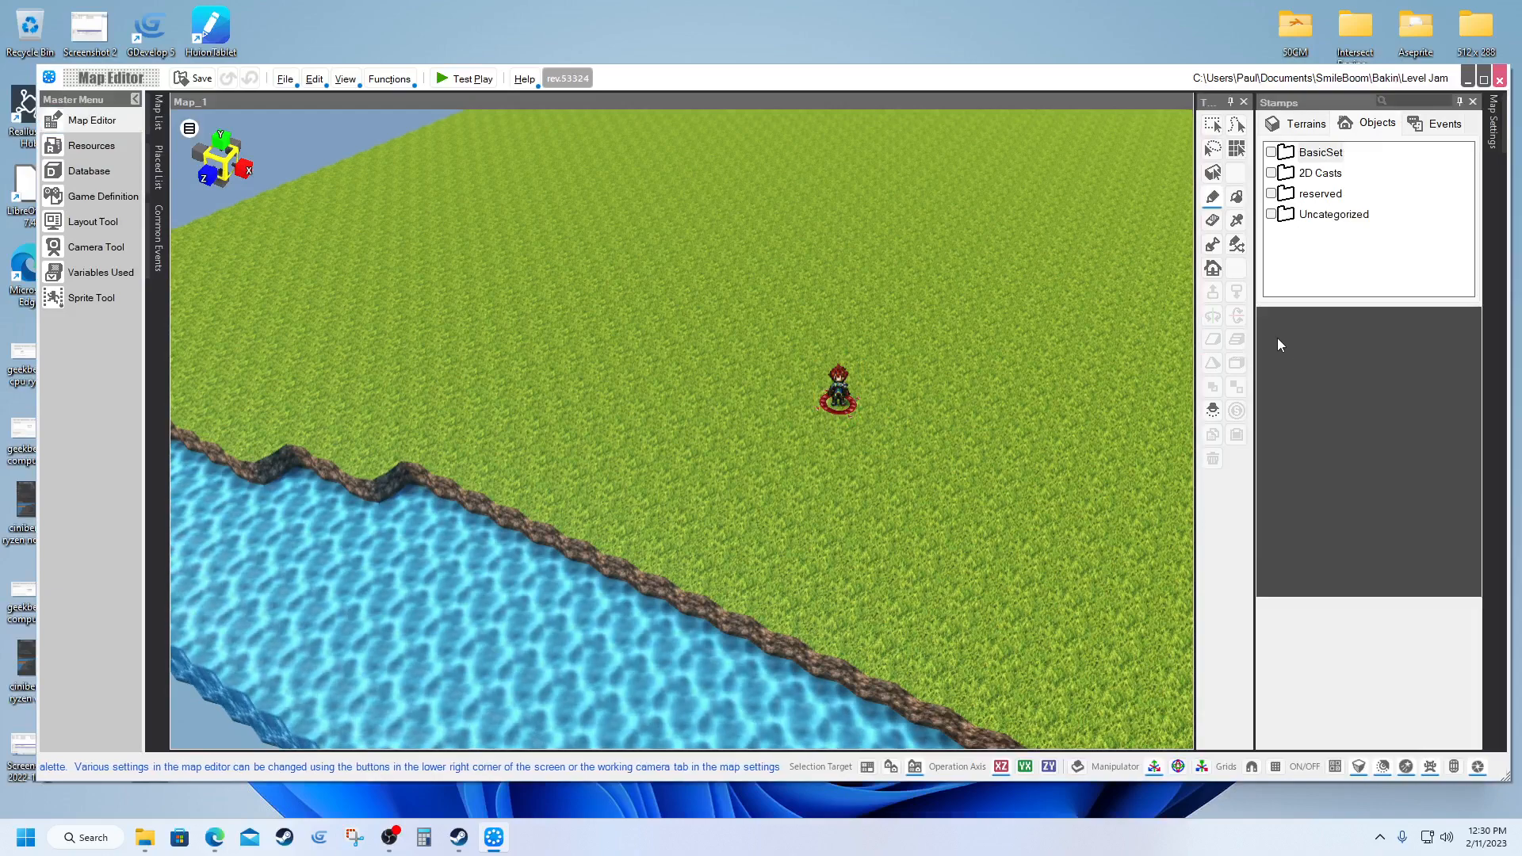
{"action": "left_click", "coordinate": [90, 147]}
{"action": "left_click", "coordinate": [190, 185]}
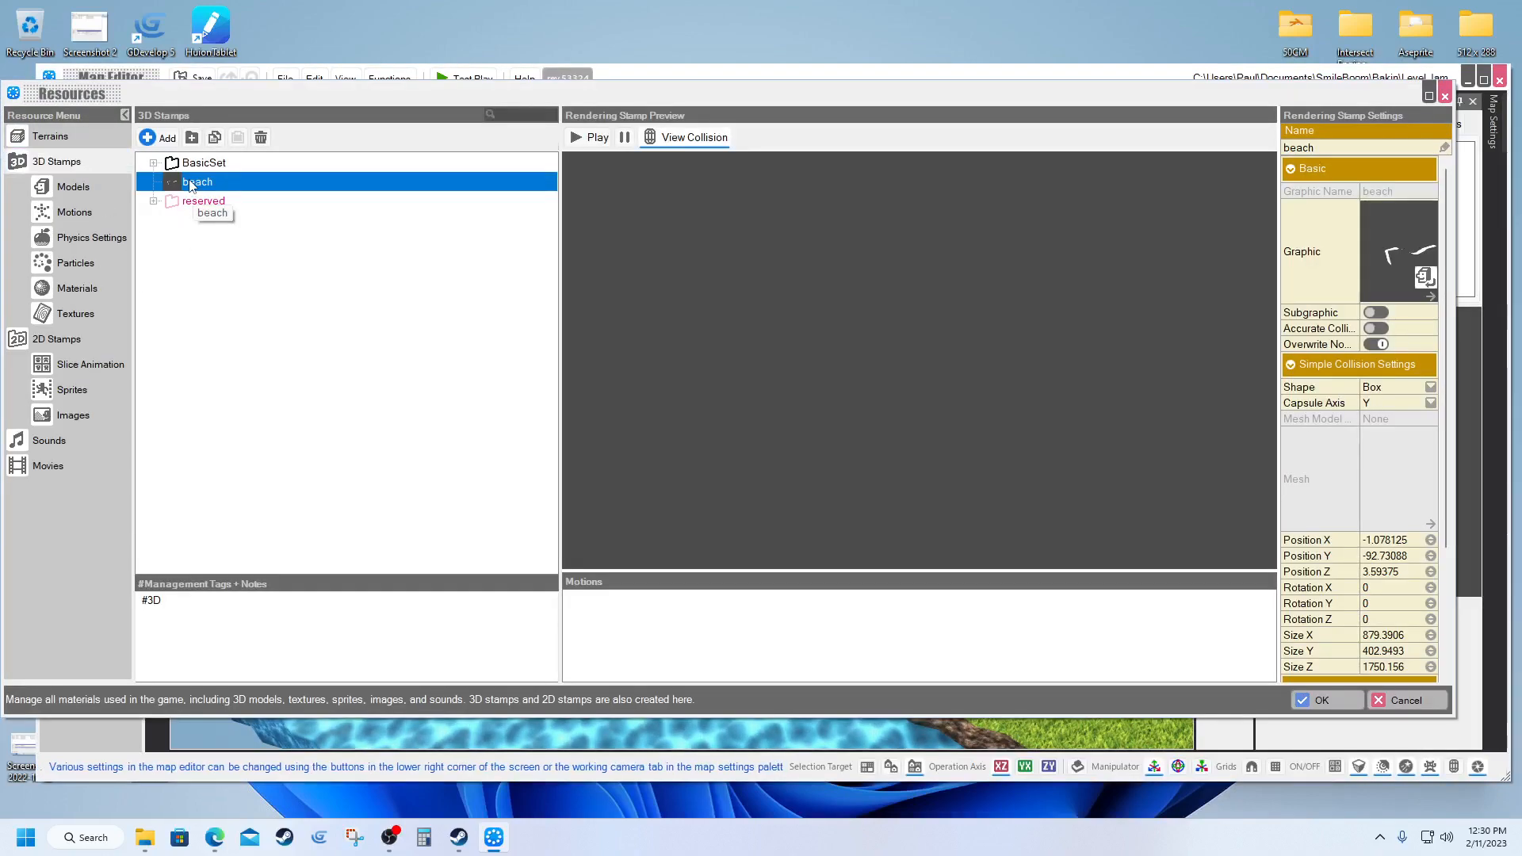
{"action": "scroll", "coordinate": [931, 395], "scroll_direction": "down", "scroll_amount": 3}
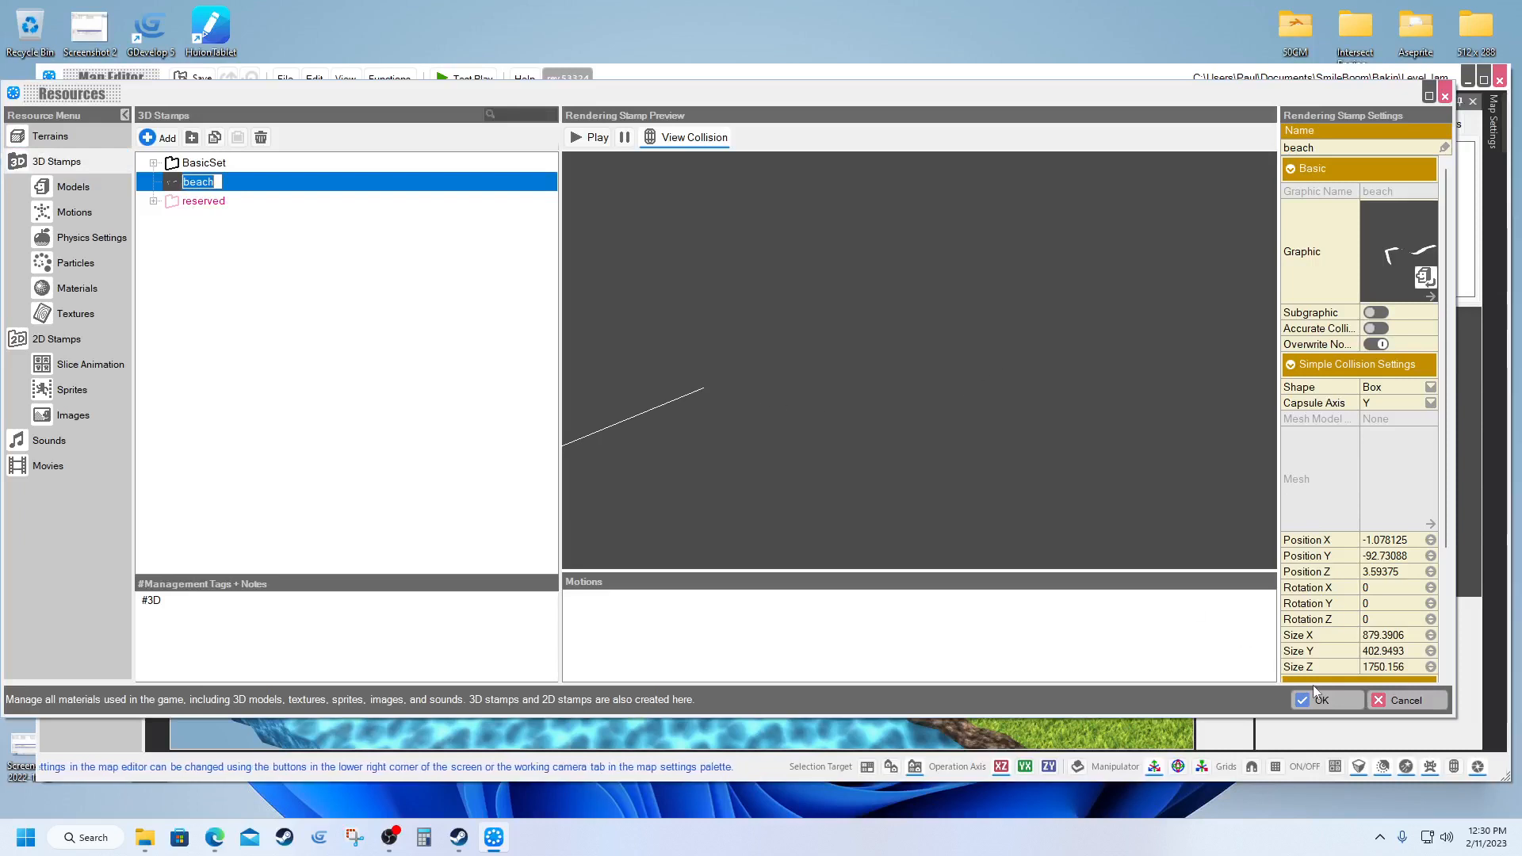
{"action": "scroll", "coordinate": [1311, 493], "scroll_direction": "down", "scroll_amount": 3}
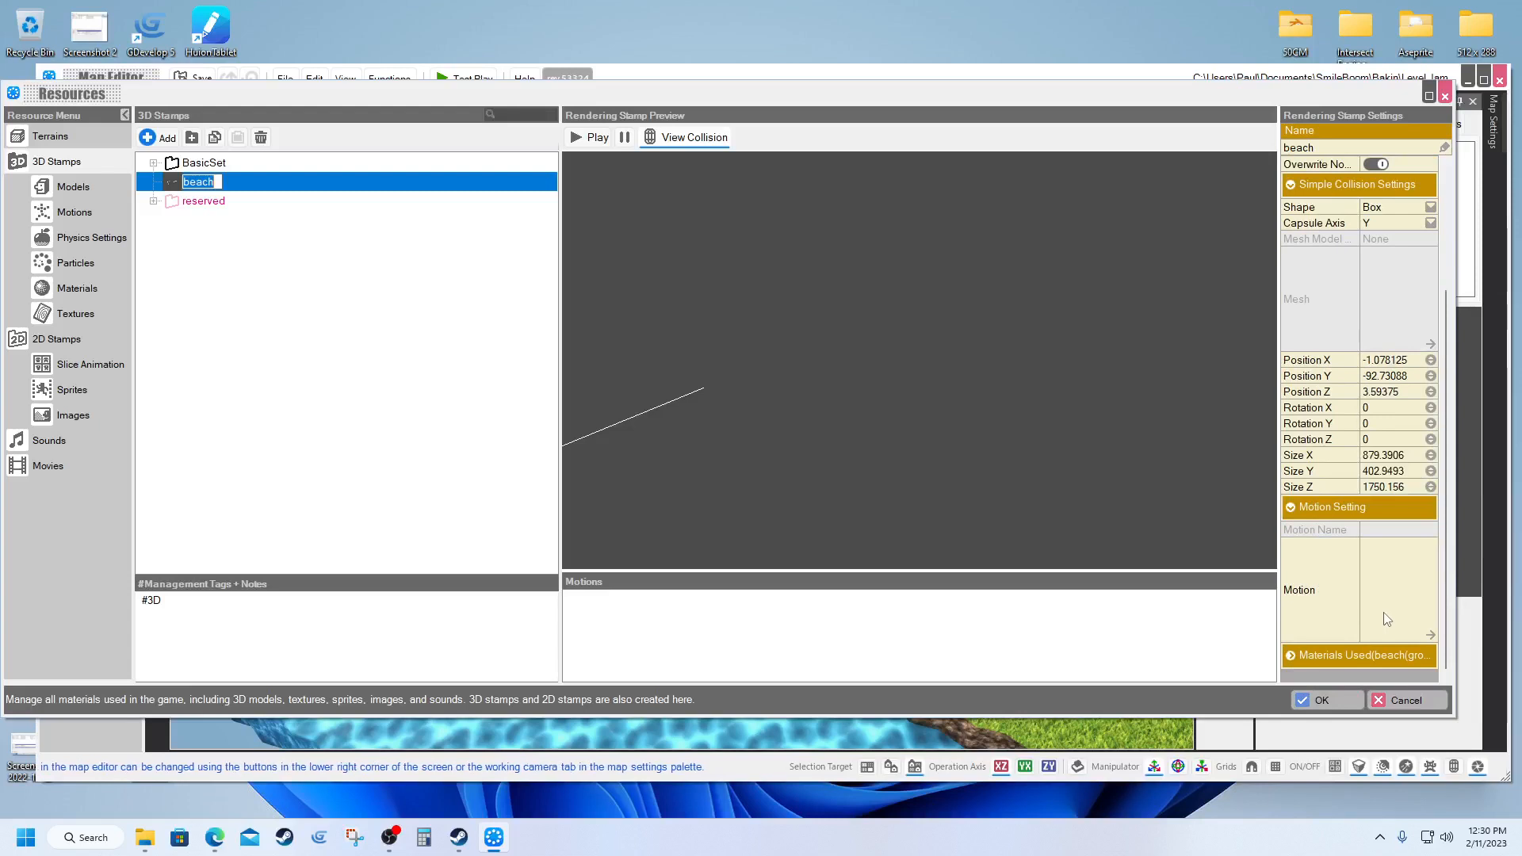
{"action": "scroll", "coordinate": [1387, 619], "scroll_direction": "up", "scroll_amount": 3}
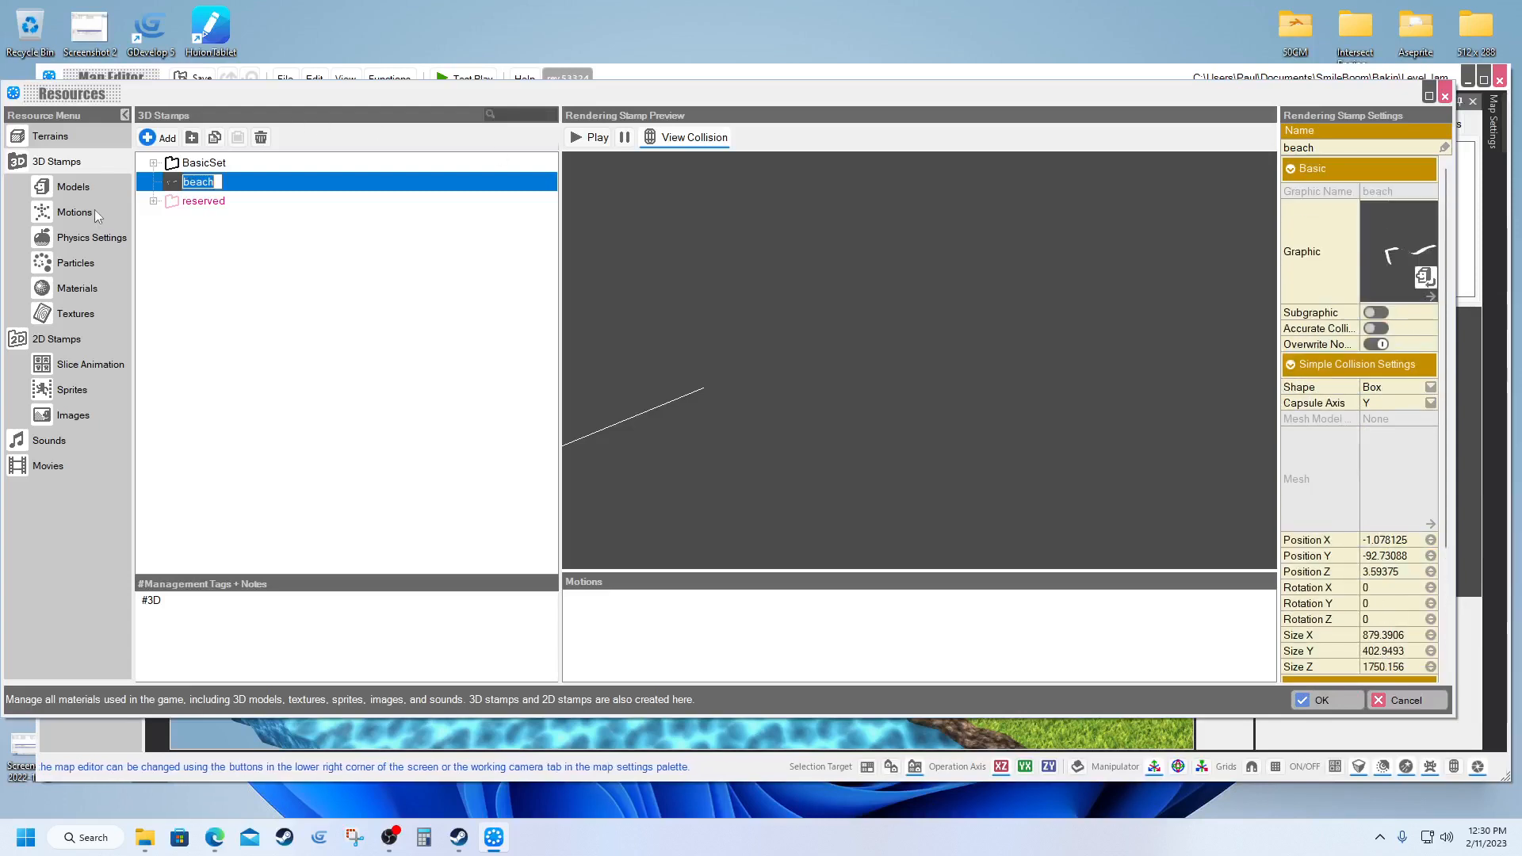
Step: Replace the beach model's Material 1 with Gravel022_1K_Color.jpg from E:\PBR\Gravel022_1K-JPG, and apply the resource changes
{"action": "left_click", "coordinate": [194, 246]}
{"action": "left_click", "coordinate": [77, 186]}
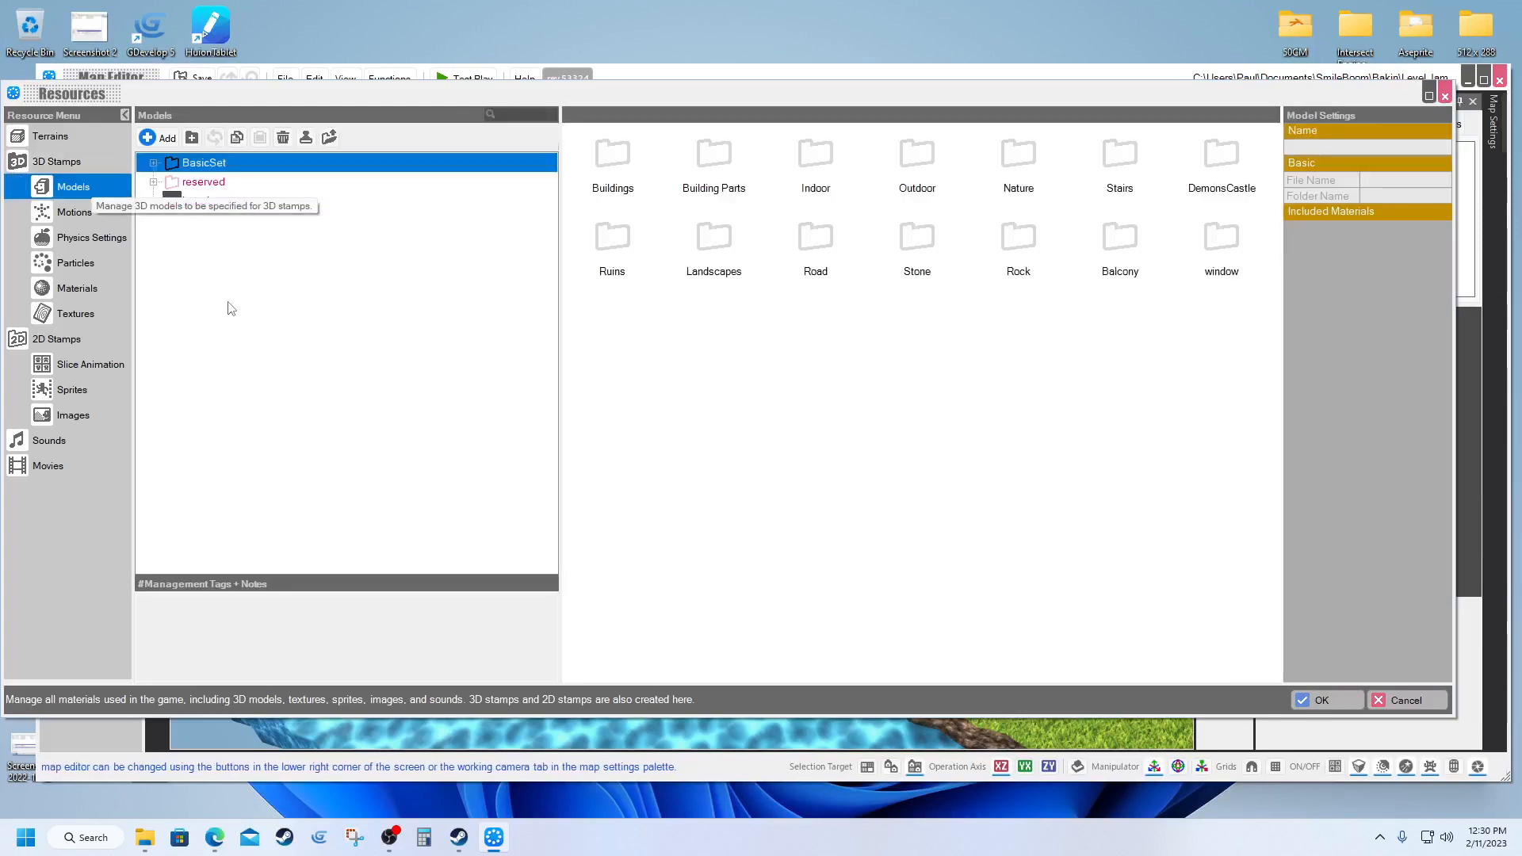
{"action": "left_click", "coordinate": [184, 201]}
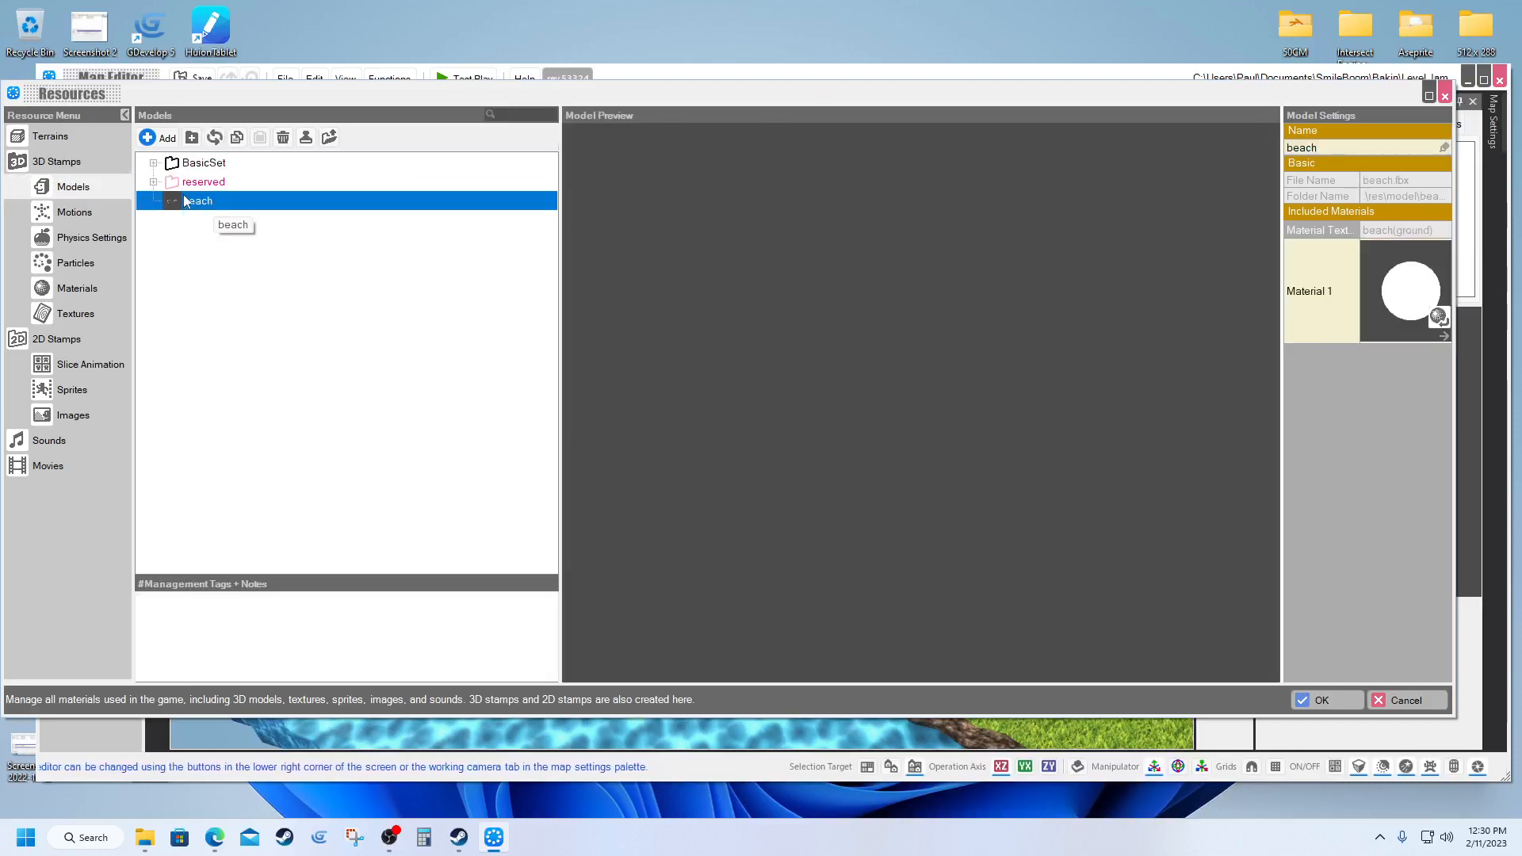
{"action": "left_click", "coordinate": [1396, 303]}
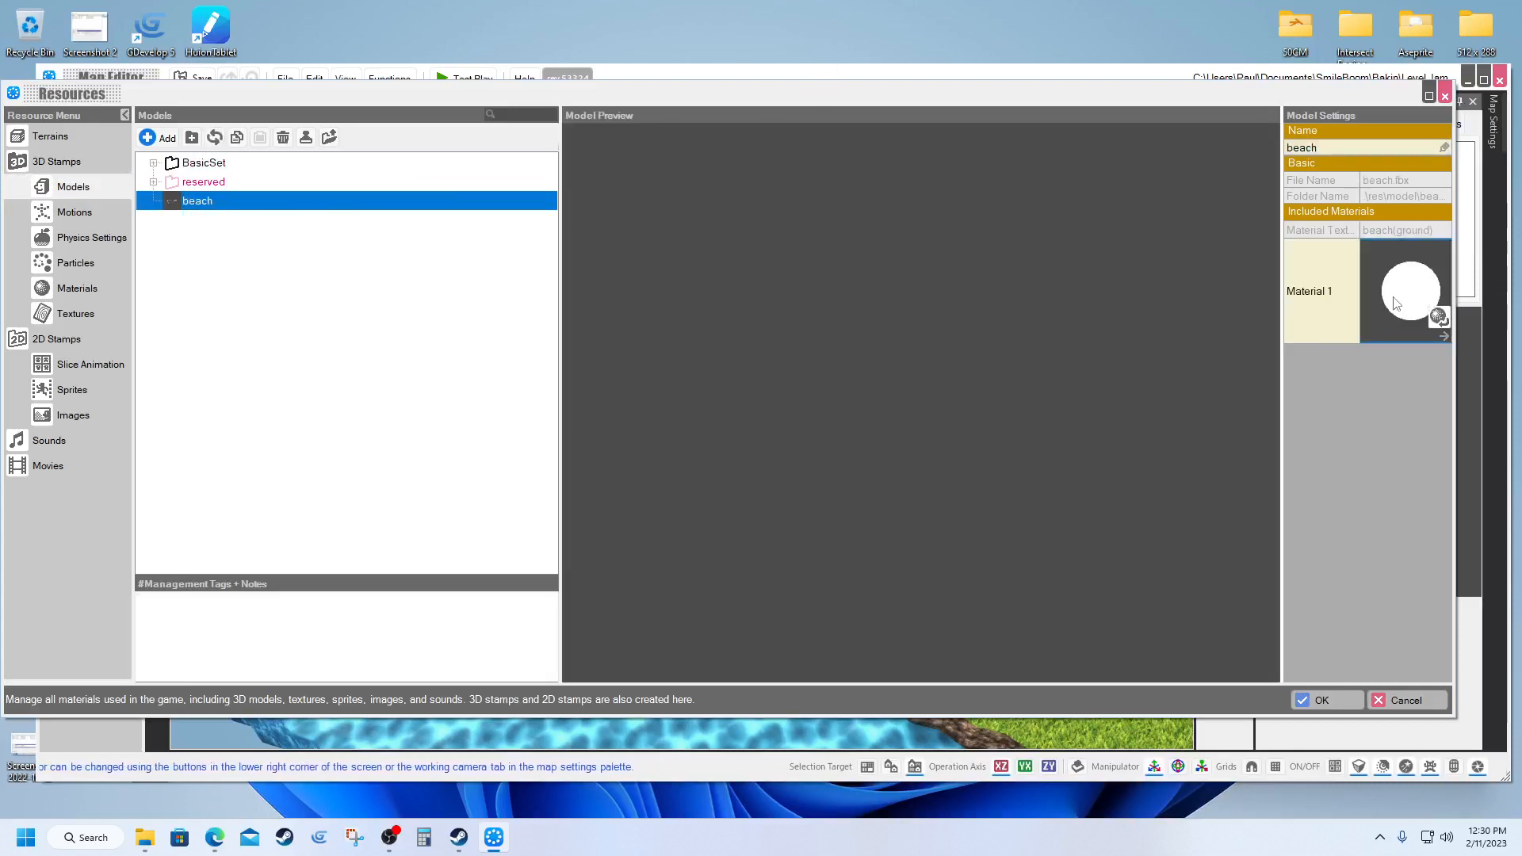
{"action": "double_click", "coordinate": [1395, 303]}
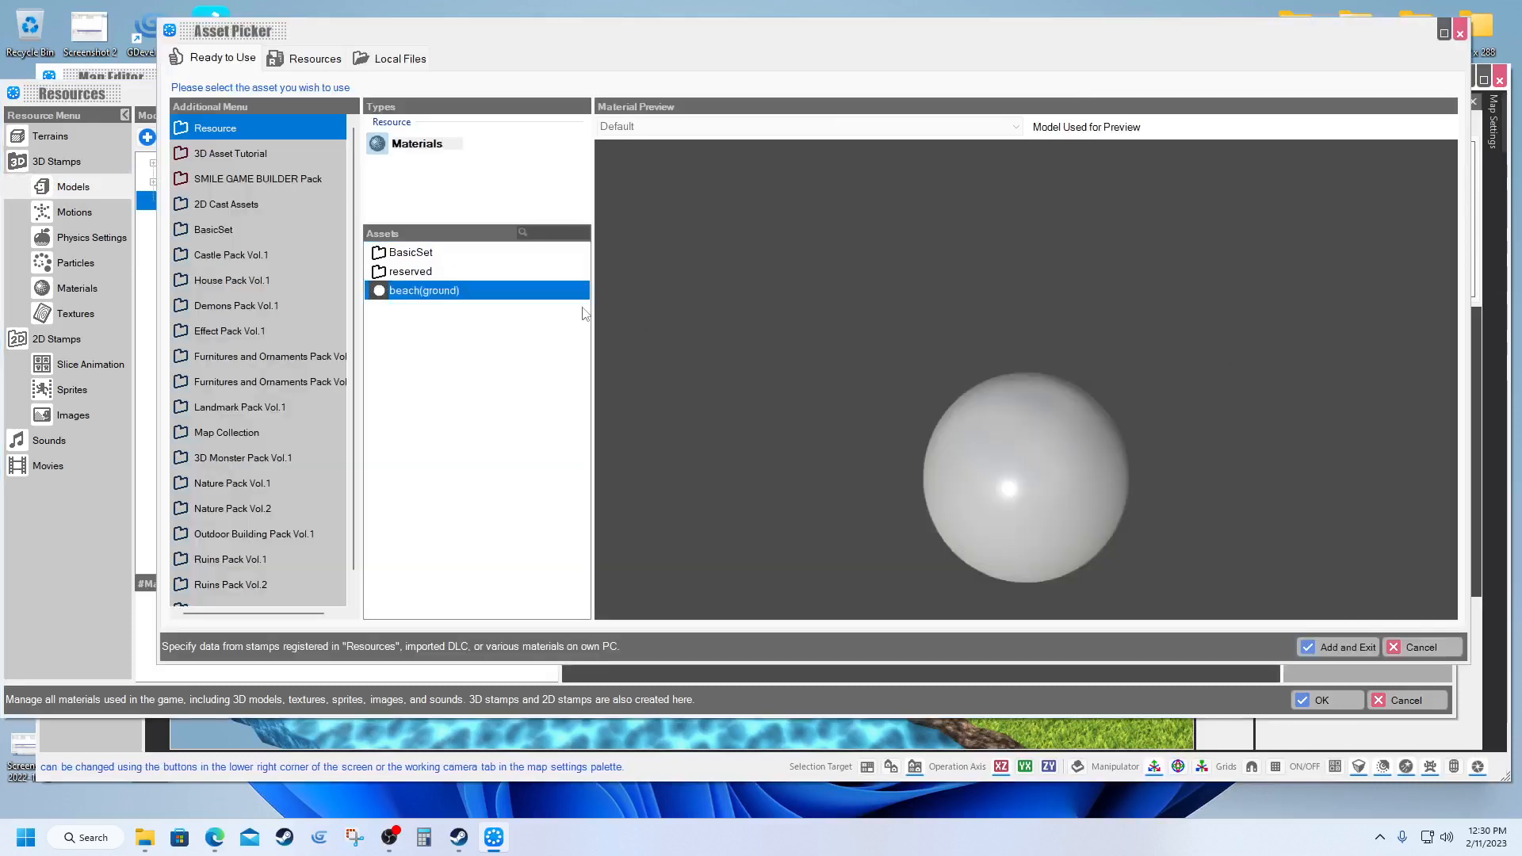
{"action": "left_click", "coordinate": [392, 63]}
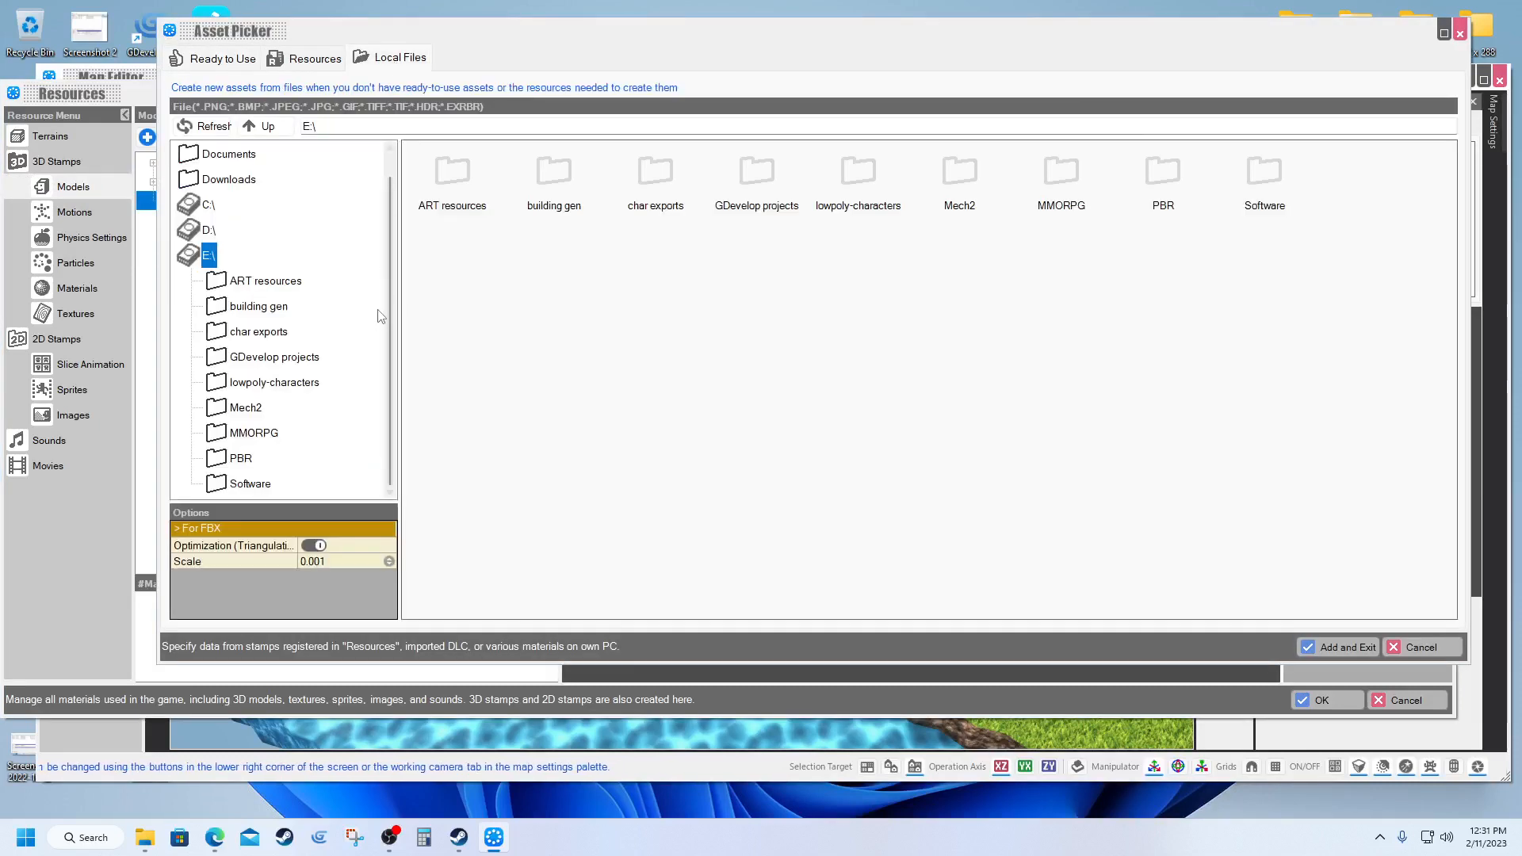
{"action": "double_click", "coordinate": [1155, 190]}
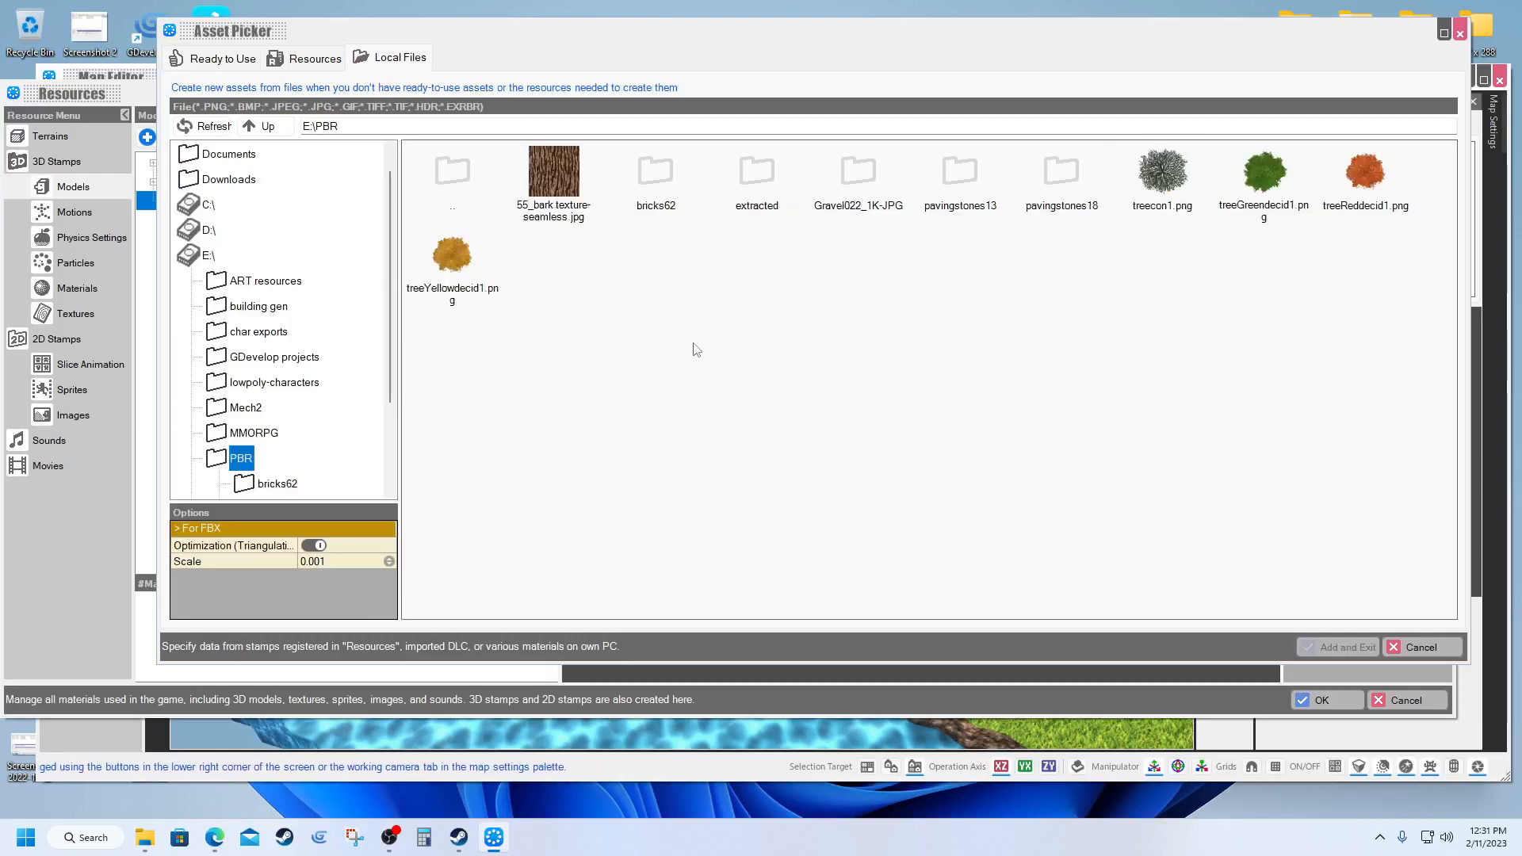
{"action": "double_click", "coordinate": [863, 174]}
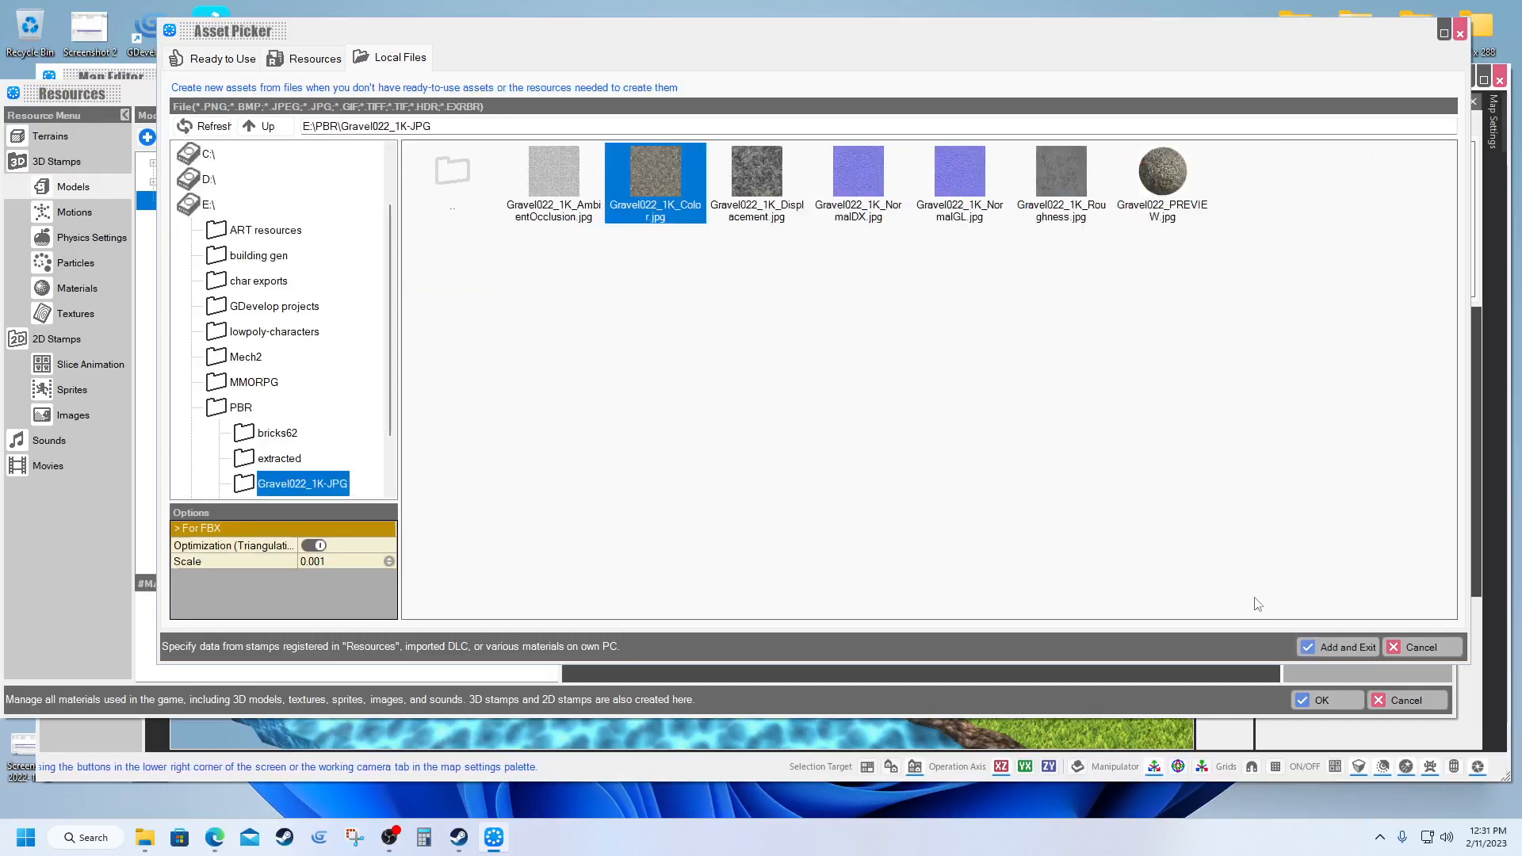
{"action": "left_click", "coordinate": [1339, 647]}
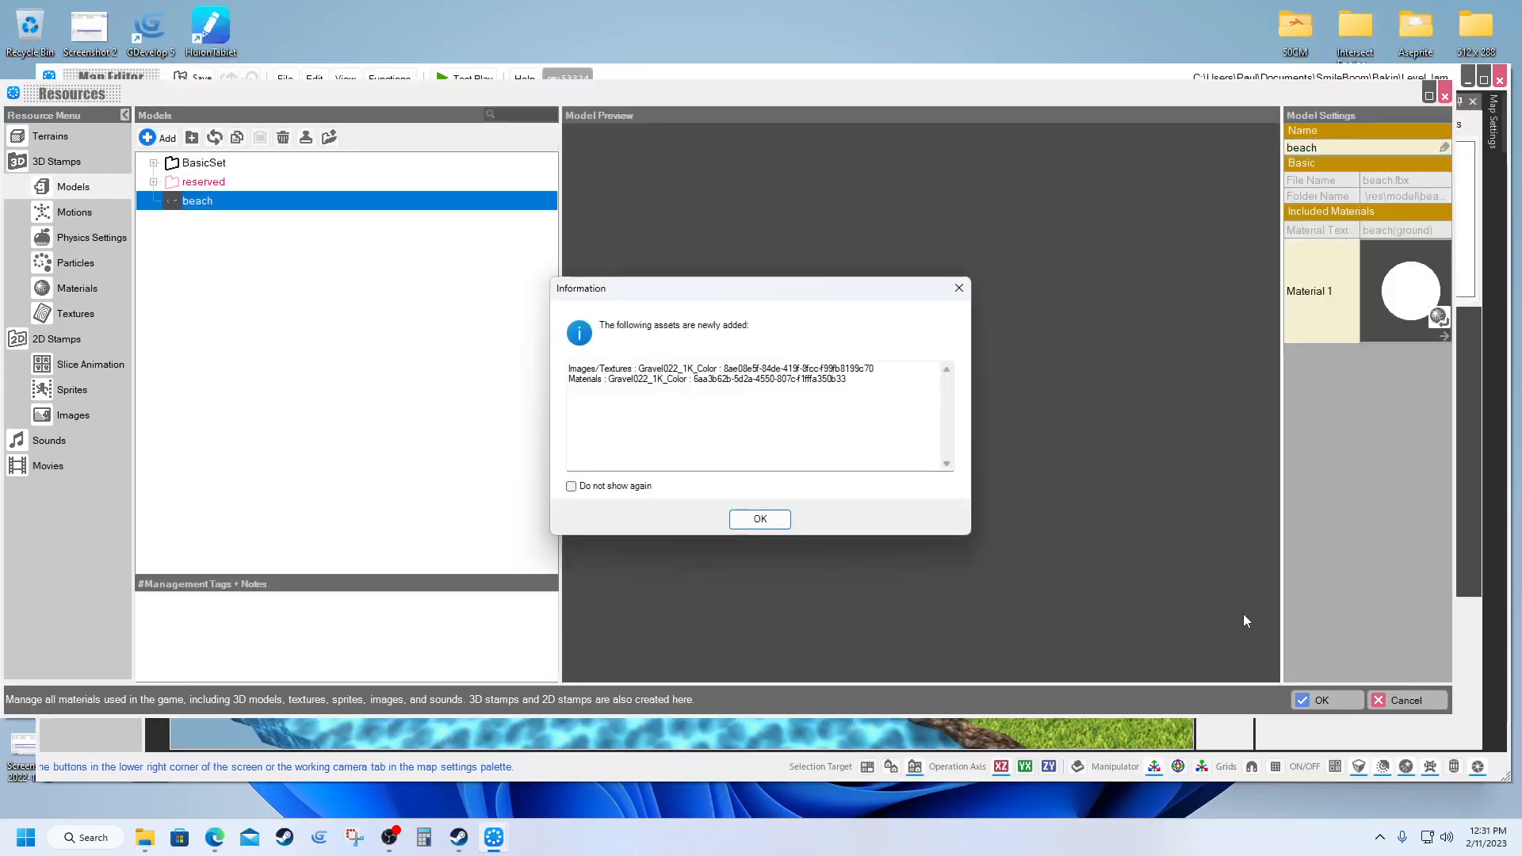
{"action": "left_click", "coordinate": [780, 515]}
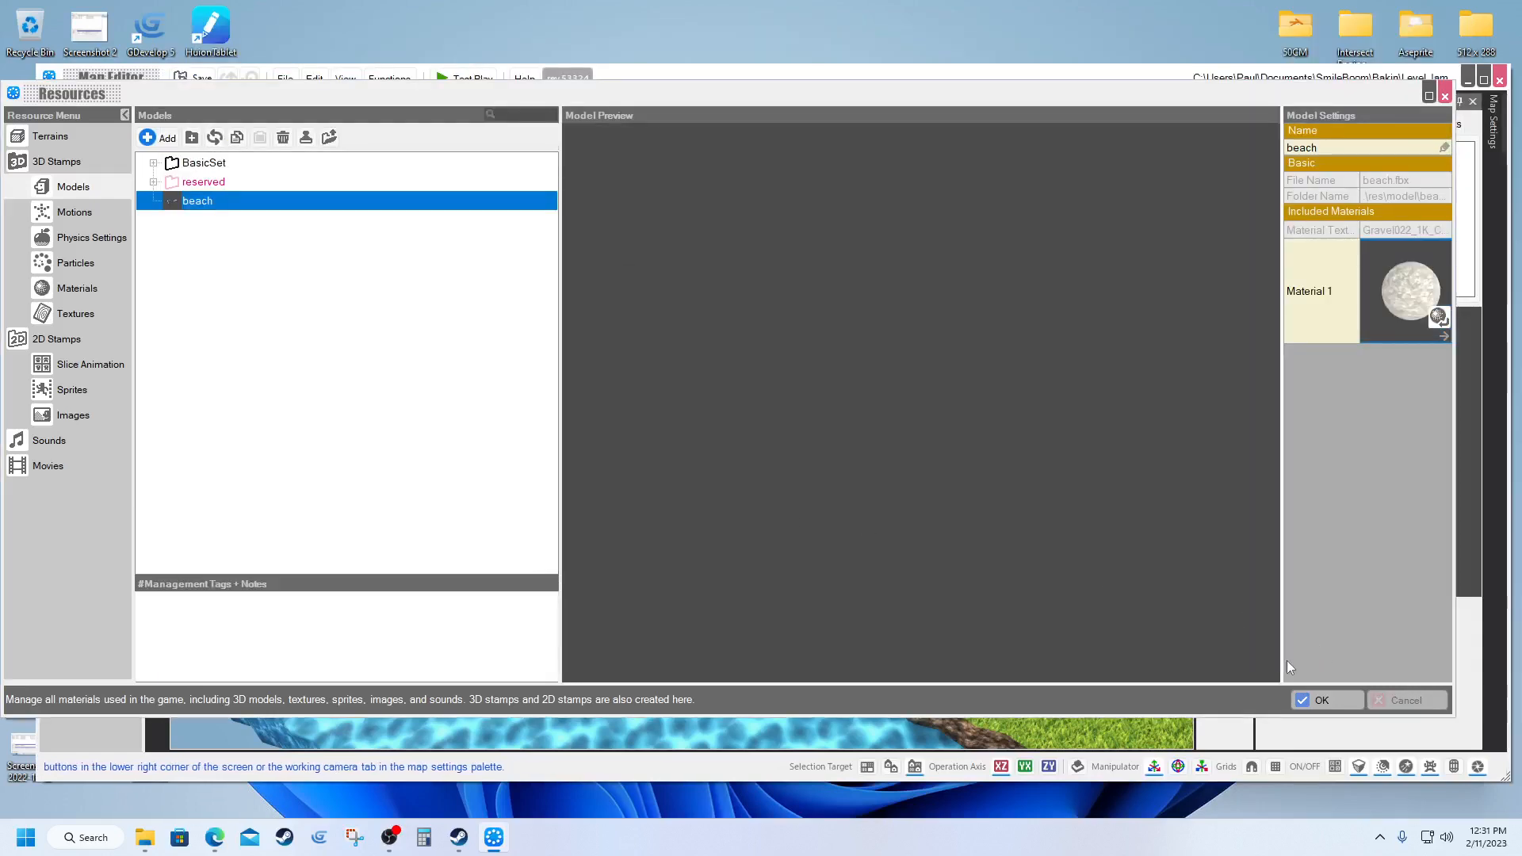
{"action": "left_click", "coordinate": [1318, 699]}
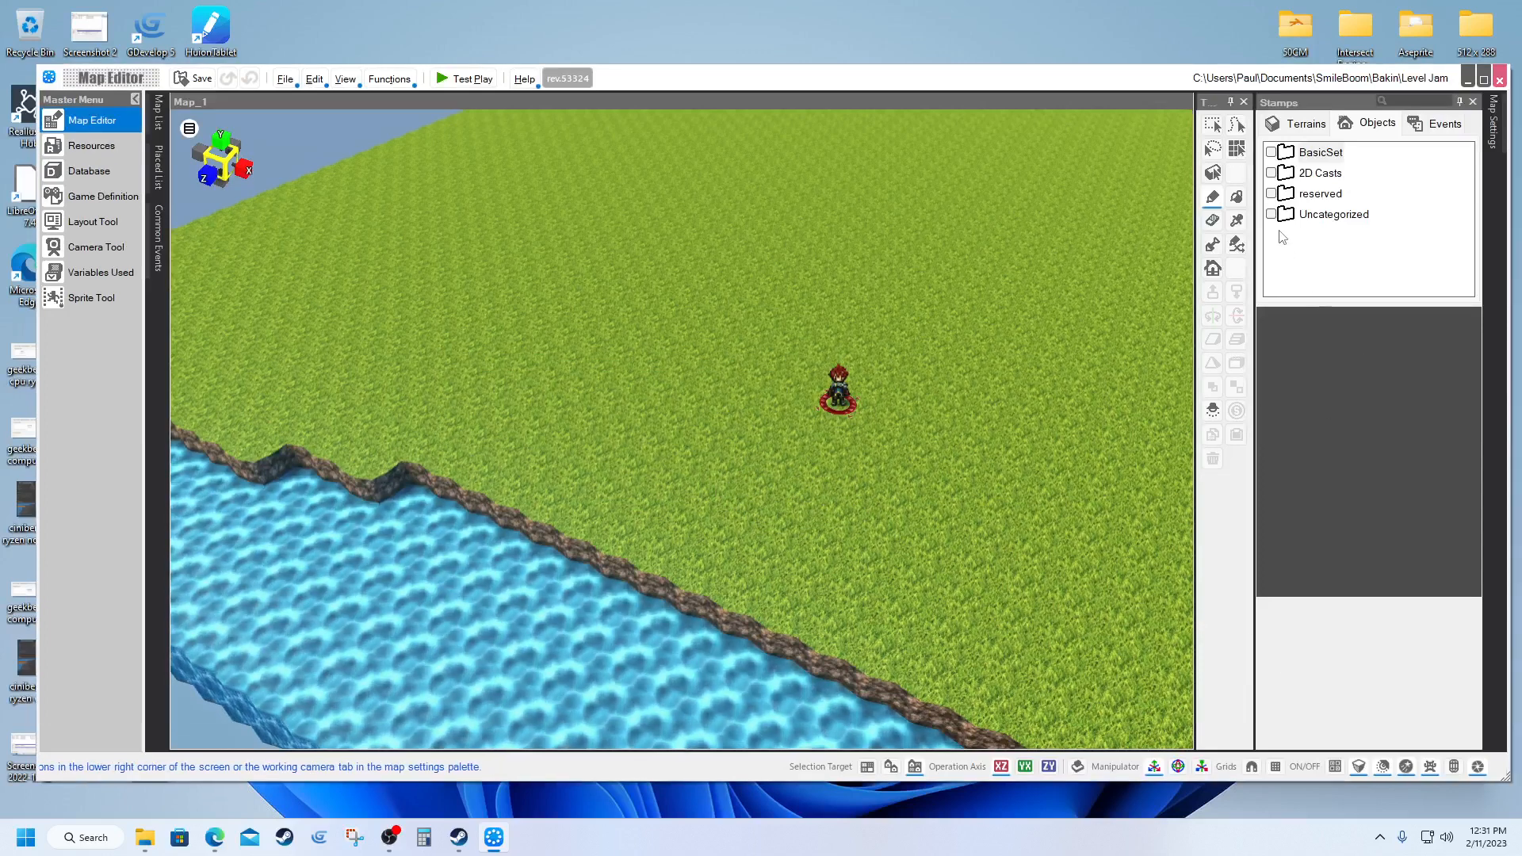
Step: Place the beach object from the Uncategorized stamps on the grass of Map_1, dismissing the shader errors
{"action": "left_click", "coordinate": [1312, 218]}
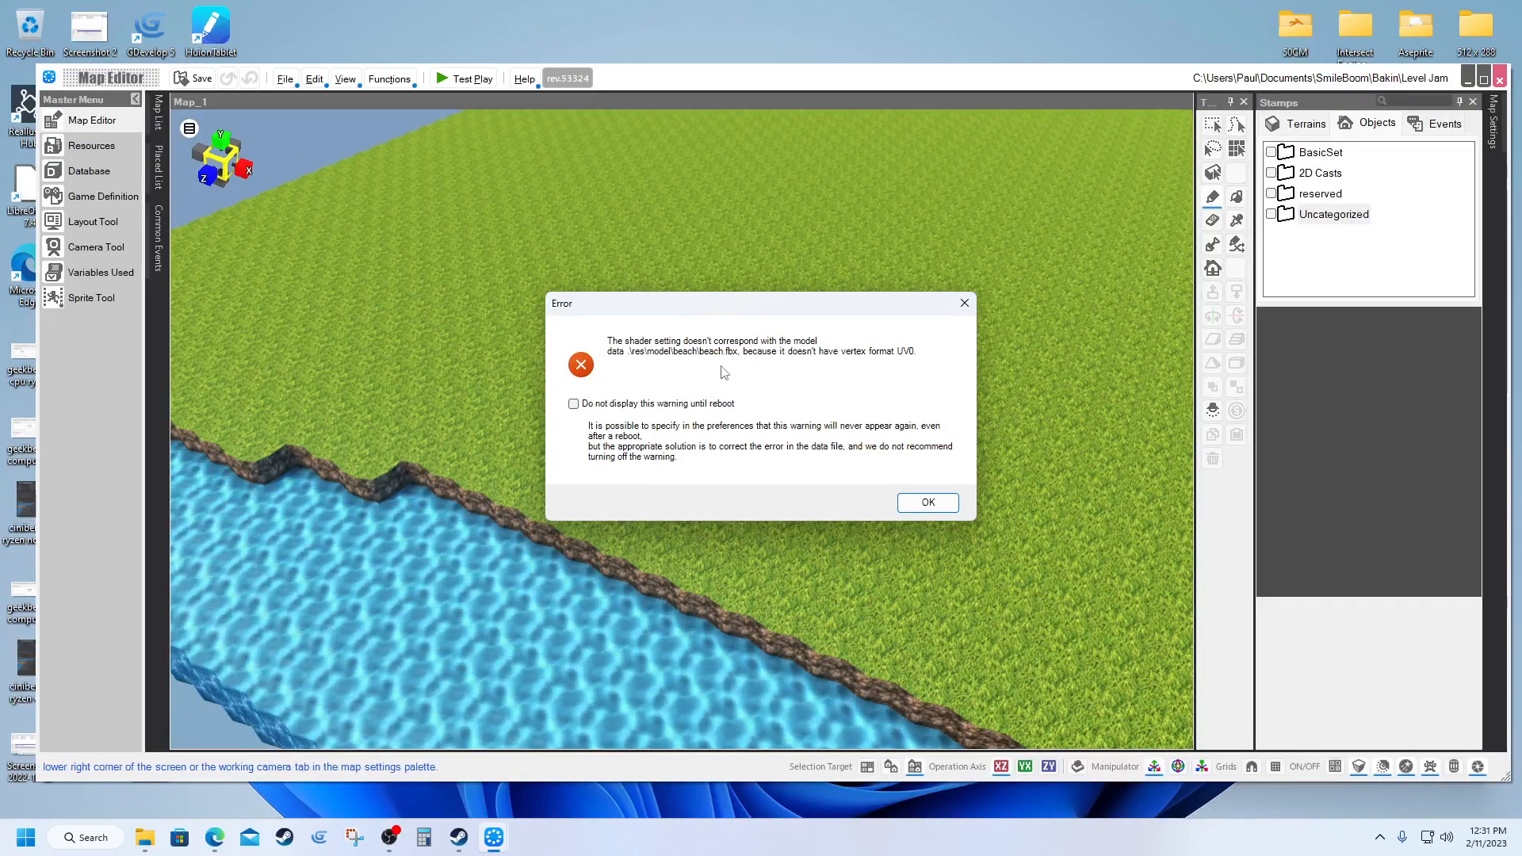
{"action": "left_click", "coordinate": [935, 506]}
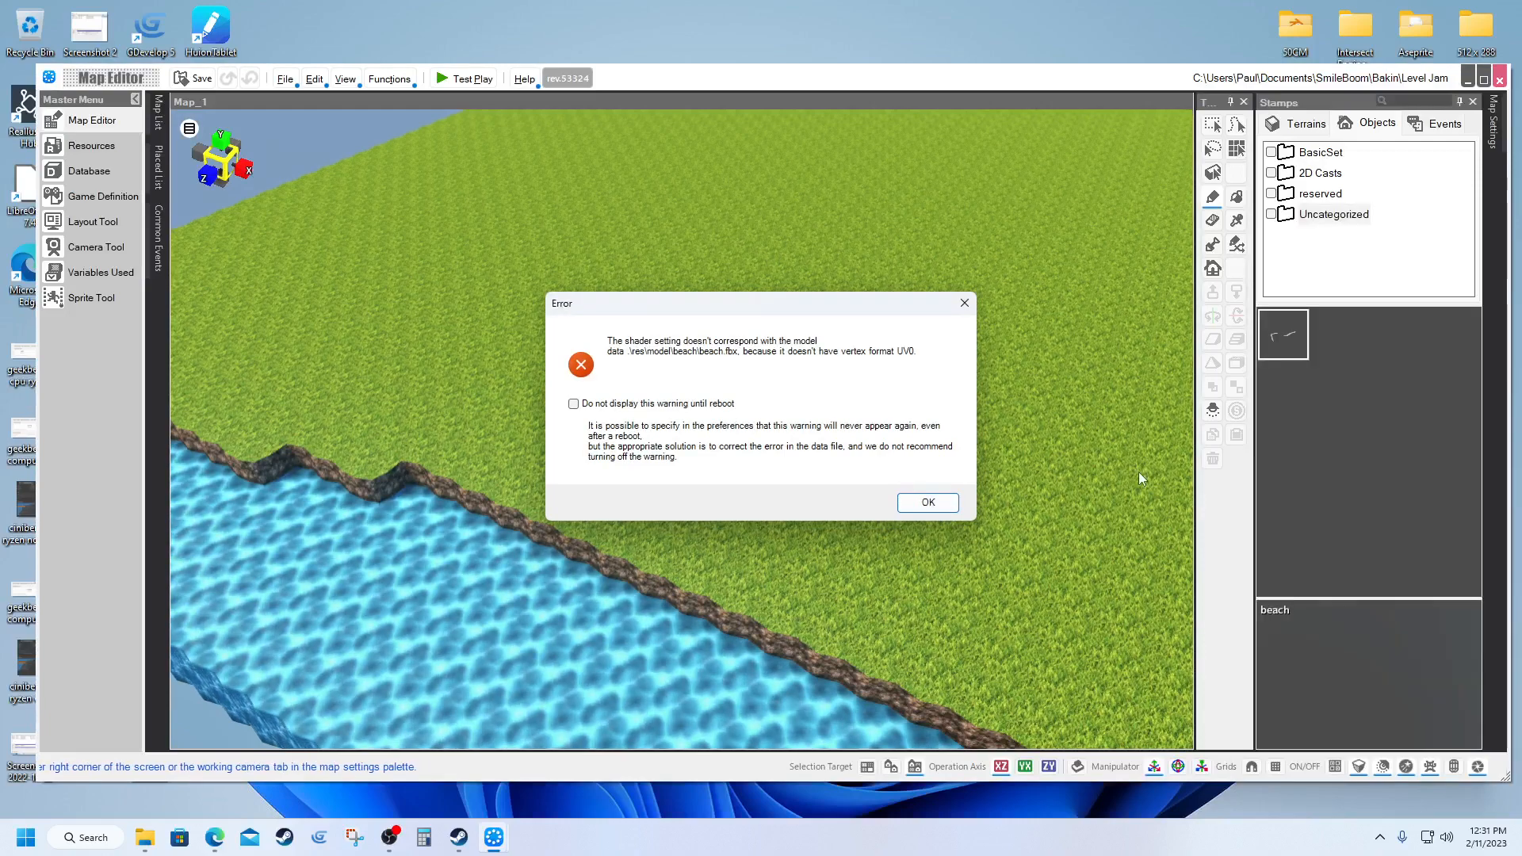
{"action": "left_click", "coordinate": [936, 507]}
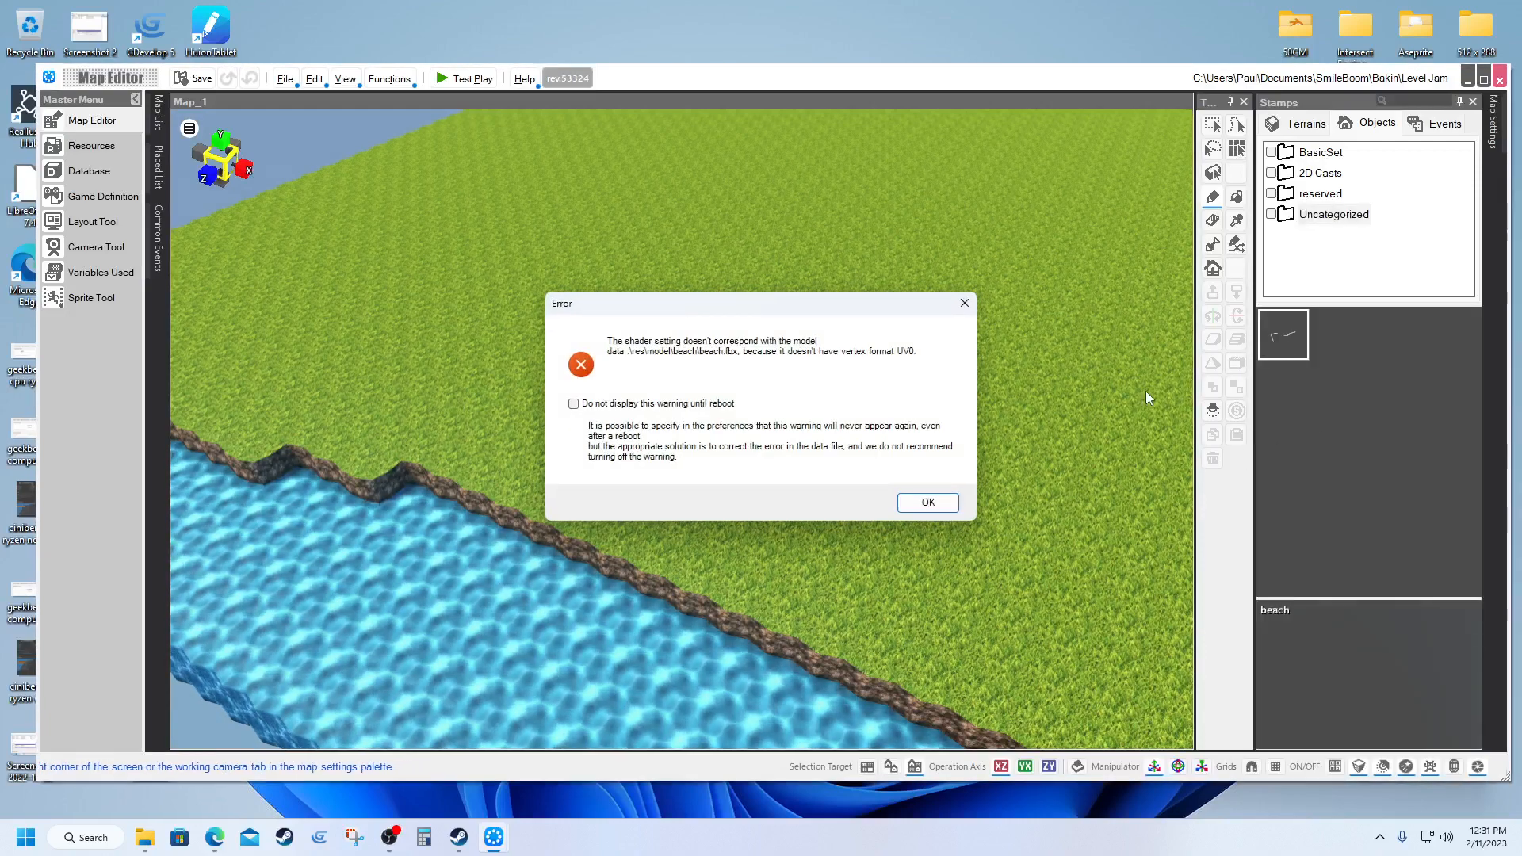
{"action": "left_click", "coordinate": [904, 509]}
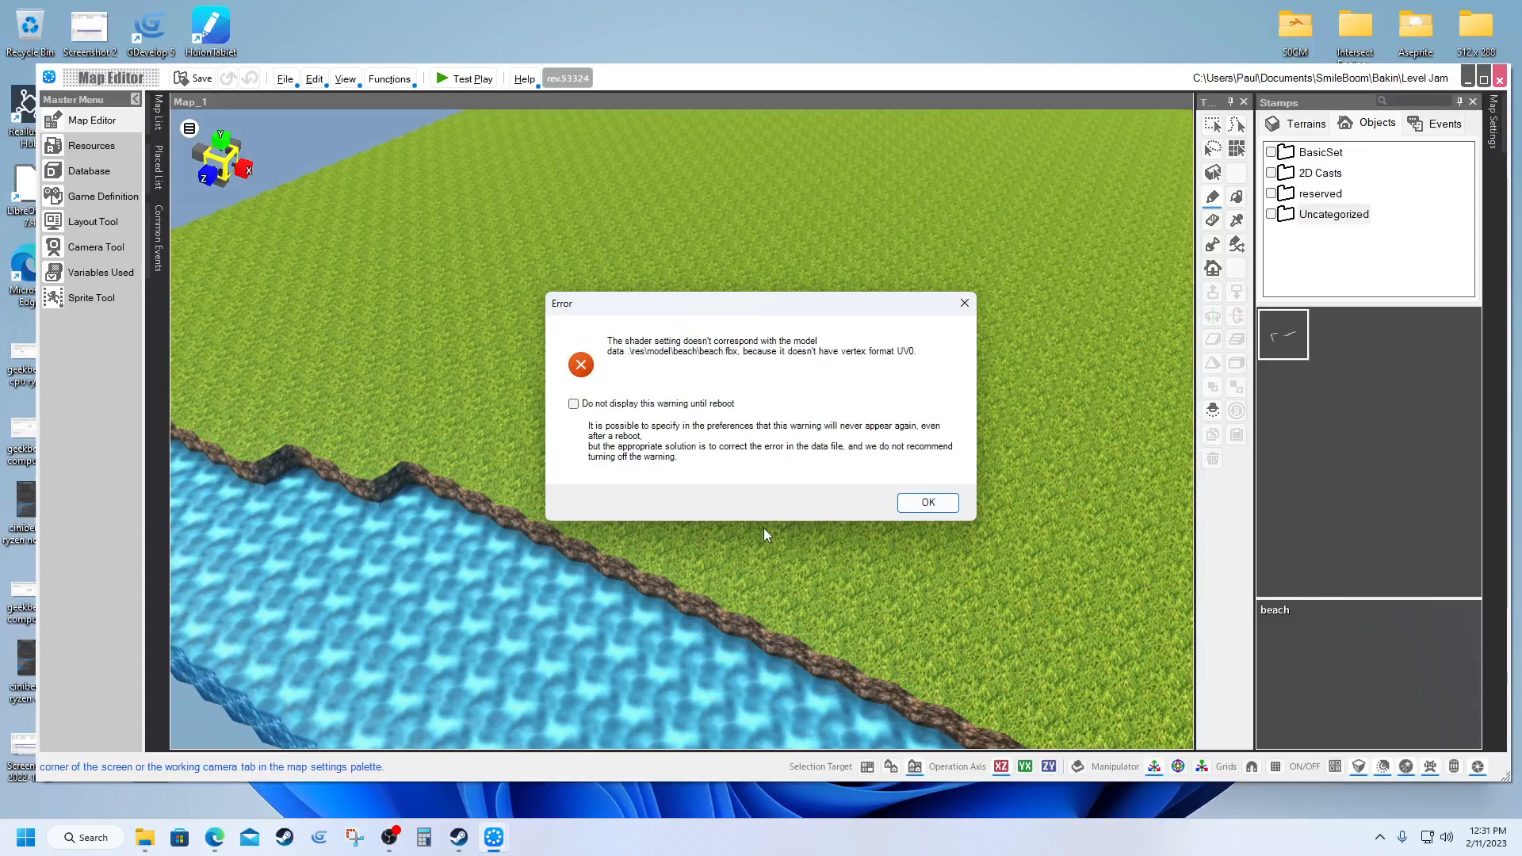
{"action": "left_click", "coordinate": [894, 504]}
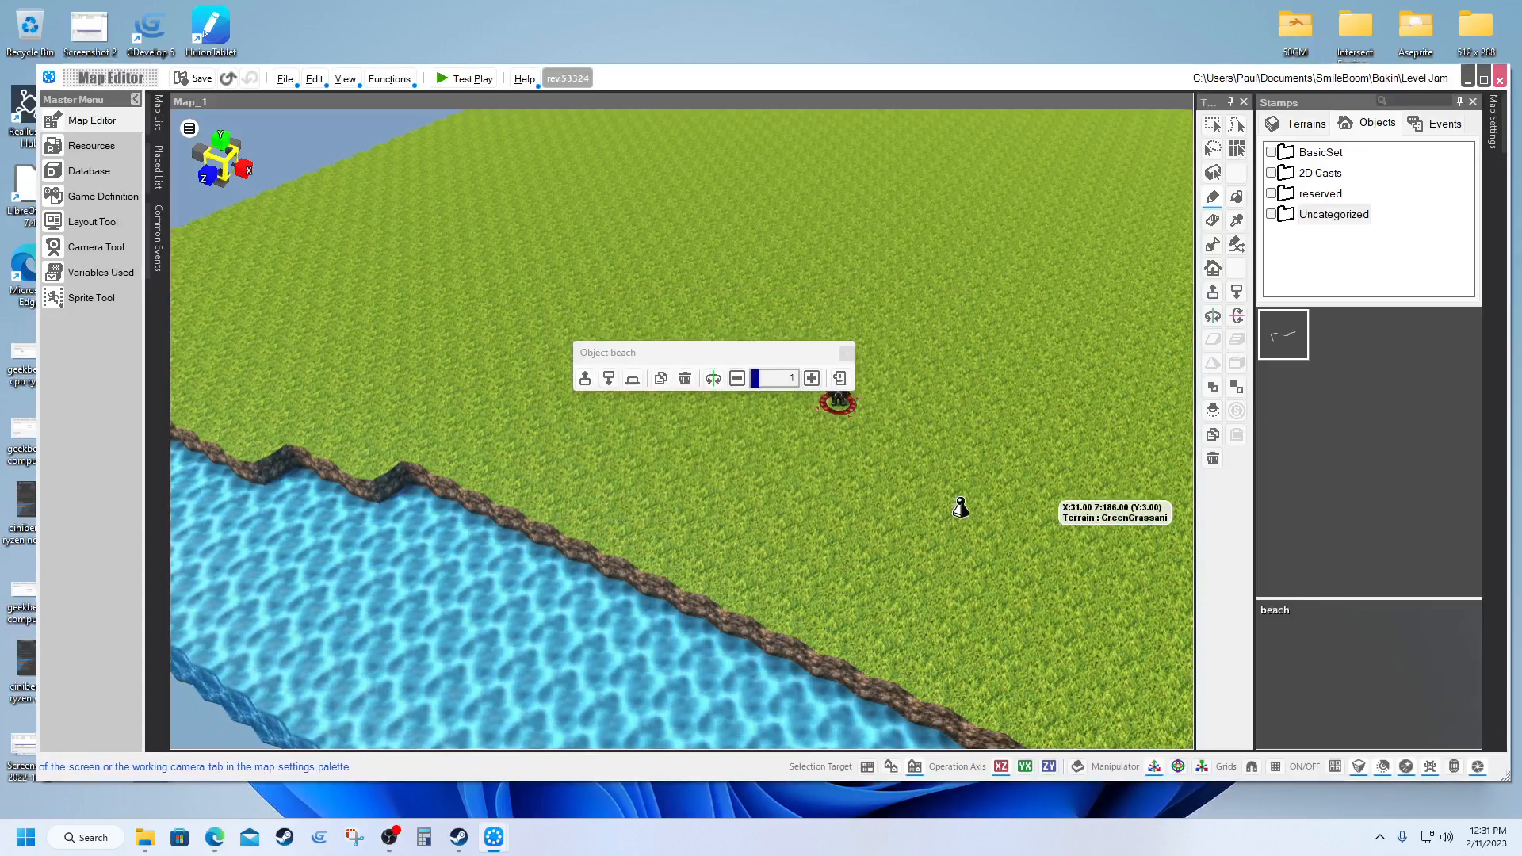
Step: Examine the size and height of the placed beach terrain compared with the map's ground
{"action": "scroll", "coordinate": [696, 432], "scroll_direction": "down", "scroll_amount": 6}
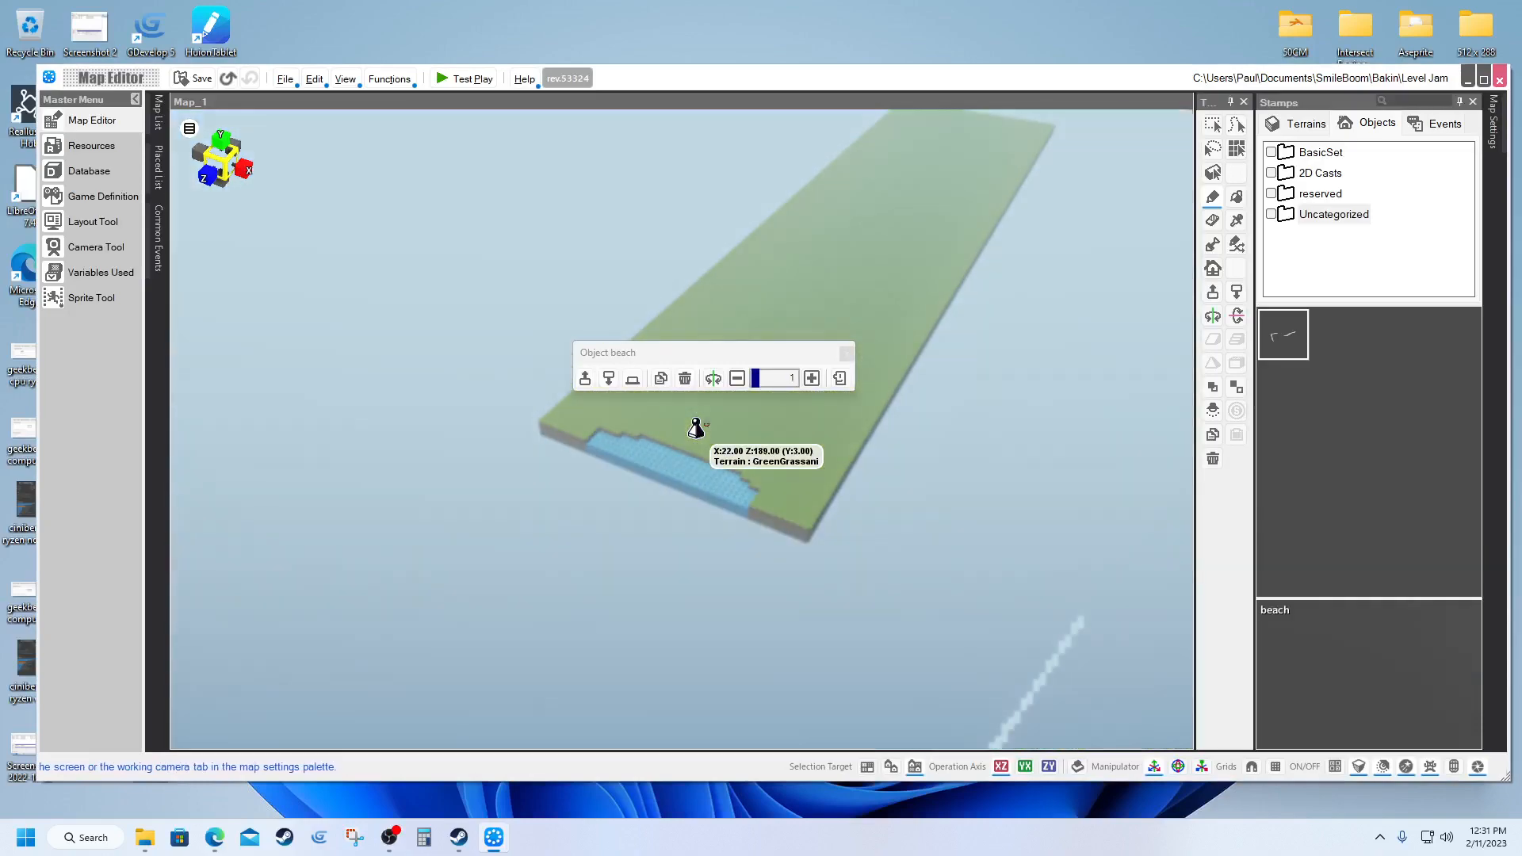
{"action": "scroll", "coordinate": [696, 428], "scroll_direction": "down", "scroll_amount": 5}
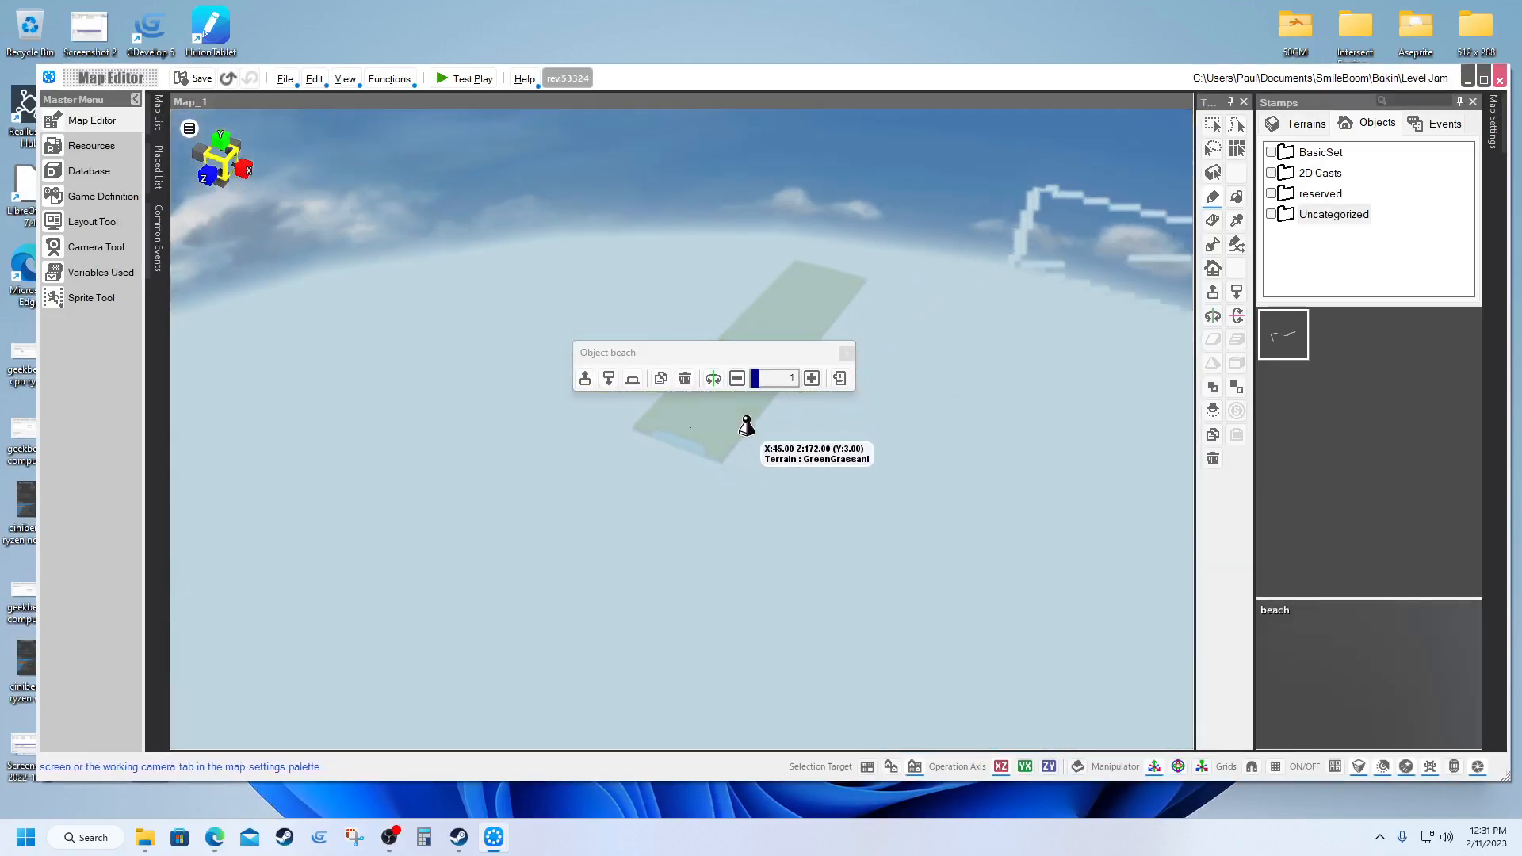
{"action": "scroll", "coordinate": [746, 426], "scroll_direction": "down", "scroll_amount": 6}
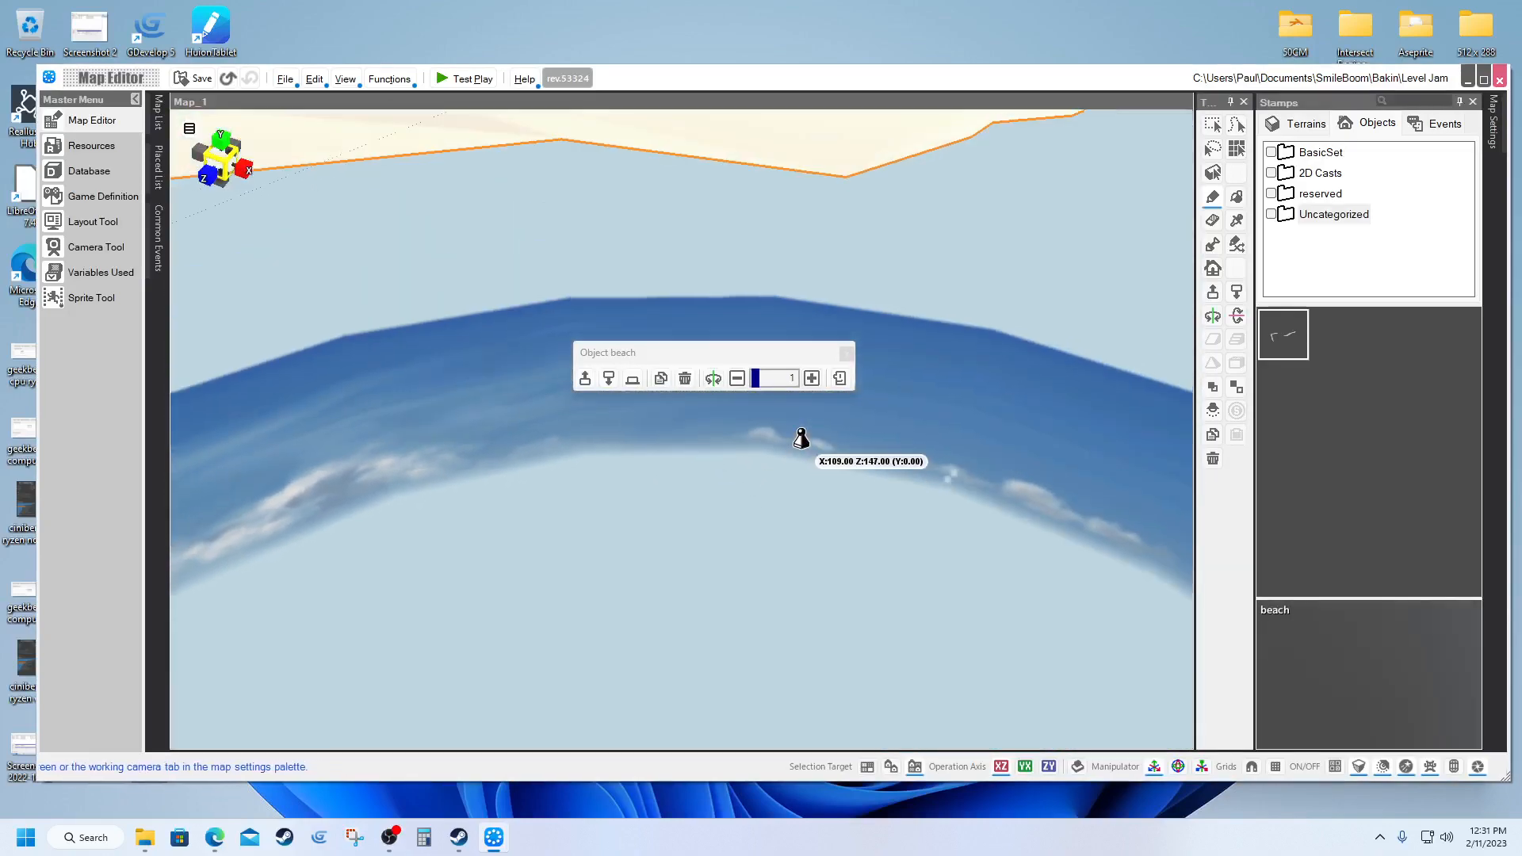
{"action": "scroll", "coordinate": [802, 439], "scroll_direction": "down", "scroll_amount": 1}
{"action": "scroll", "coordinate": [801, 439], "scroll_direction": "up", "scroll_amount": 1}
{"action": "scroll", "coordinate": [802, 439], "scroll_direction": "down", "scroll_amount": 1}
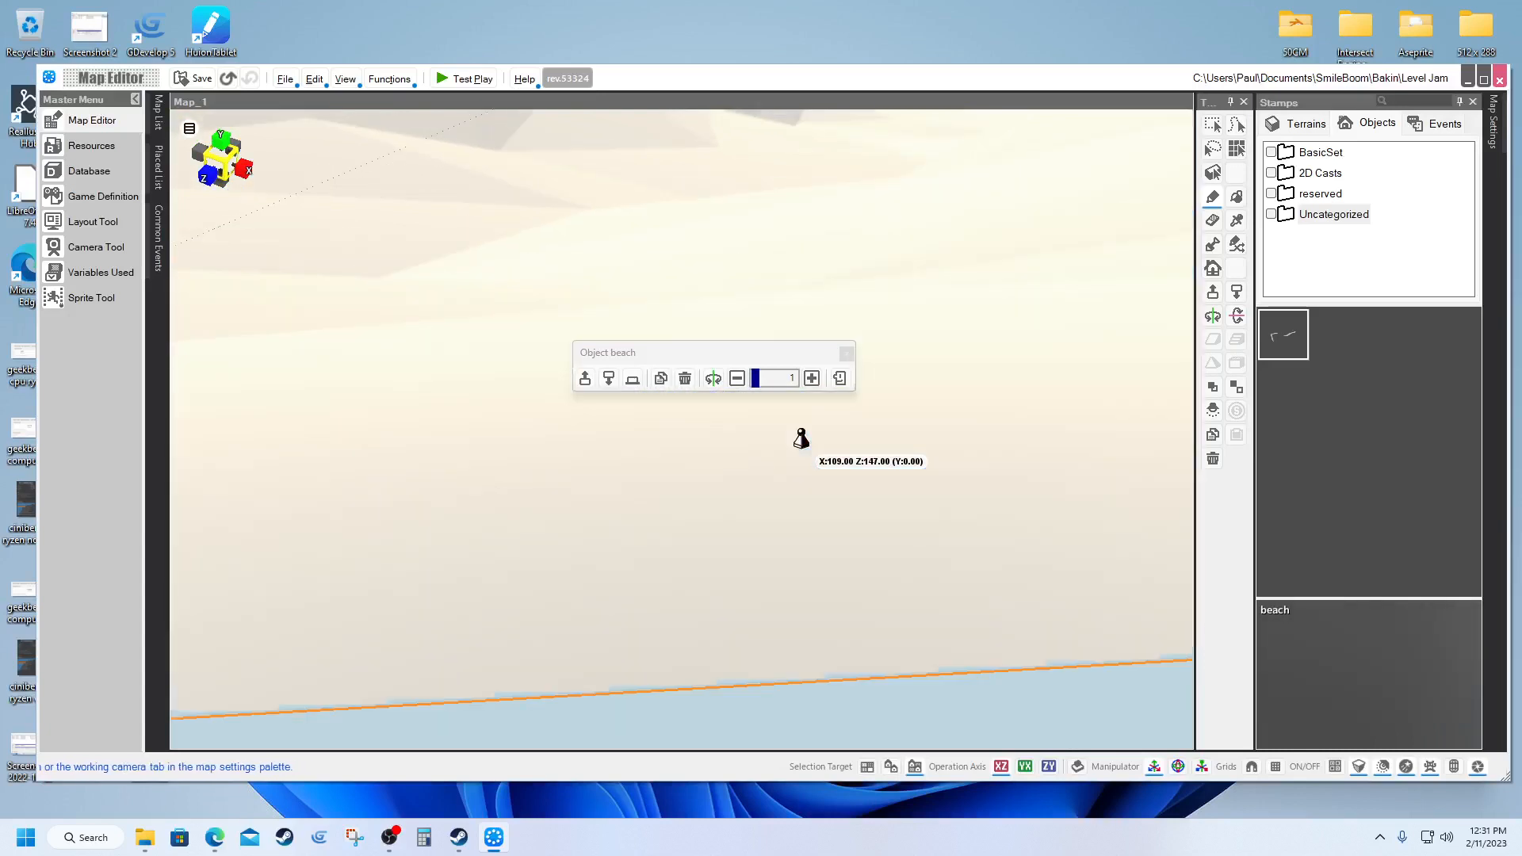
{"action": "scroll", "coordinate": [800, 438], "scroll_direction": "up", "scroll_amount": 4}
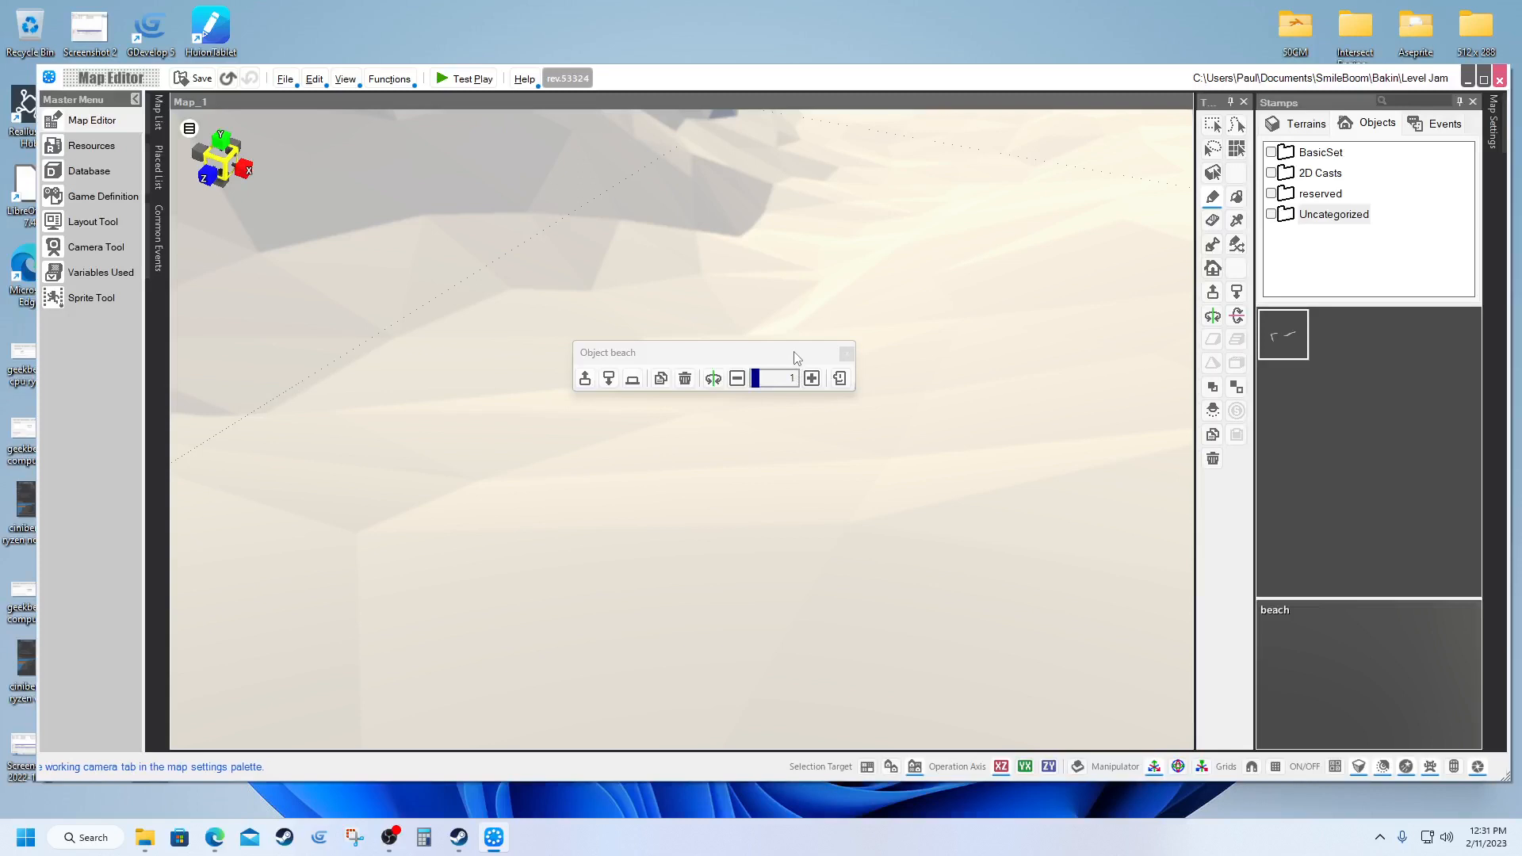
{"action": "scroll", "coordinate": [969, 401], "scroll_direction": "up", "scroll_amount": 5}
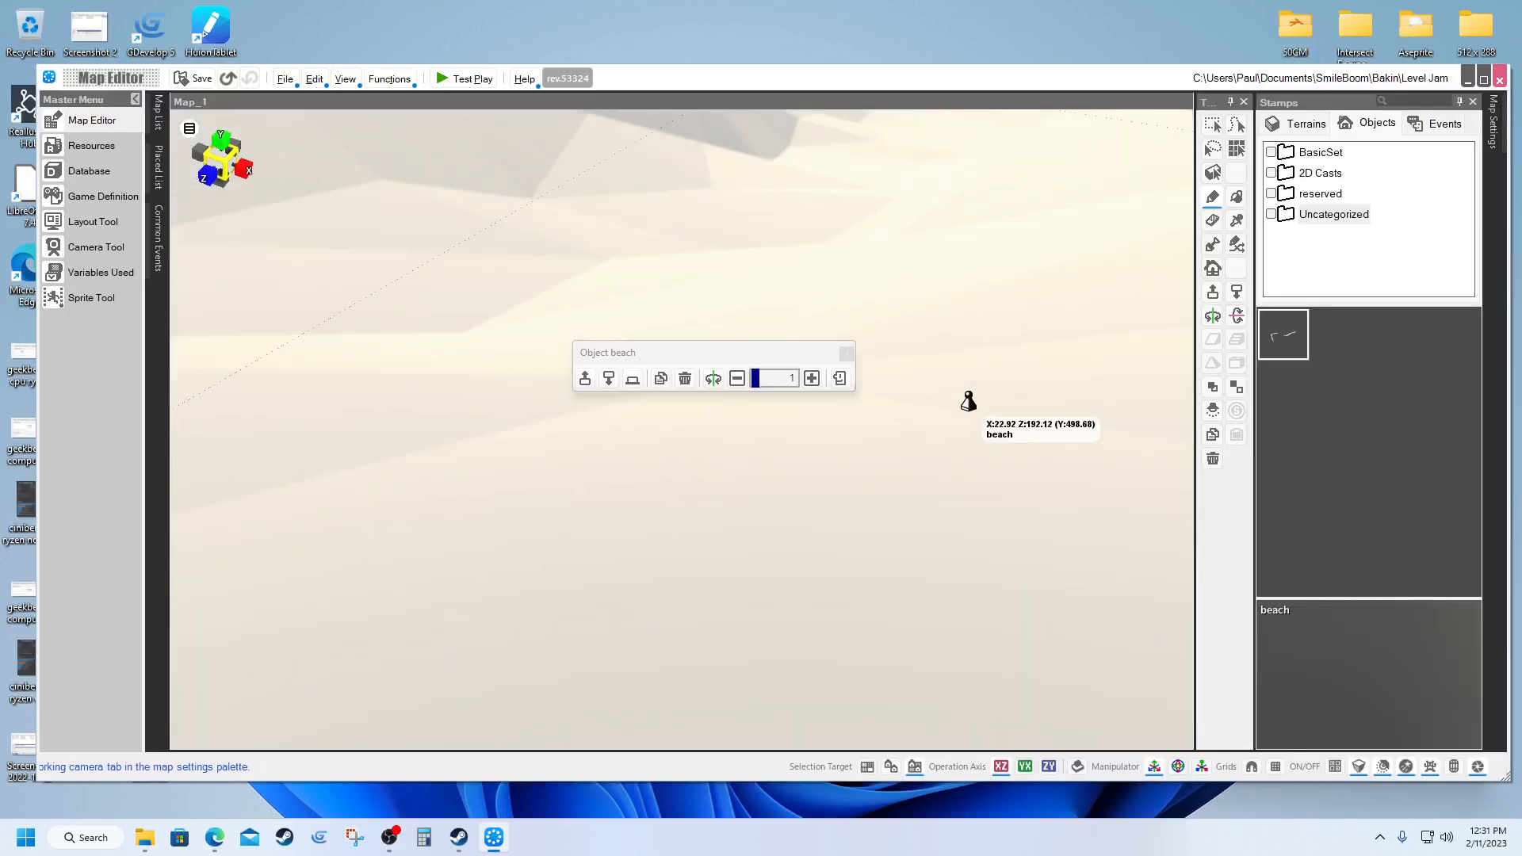
{"action": "scroll", "coordinate": [968, 401], "scroll_direction": "down", "scroll_amount": 10}
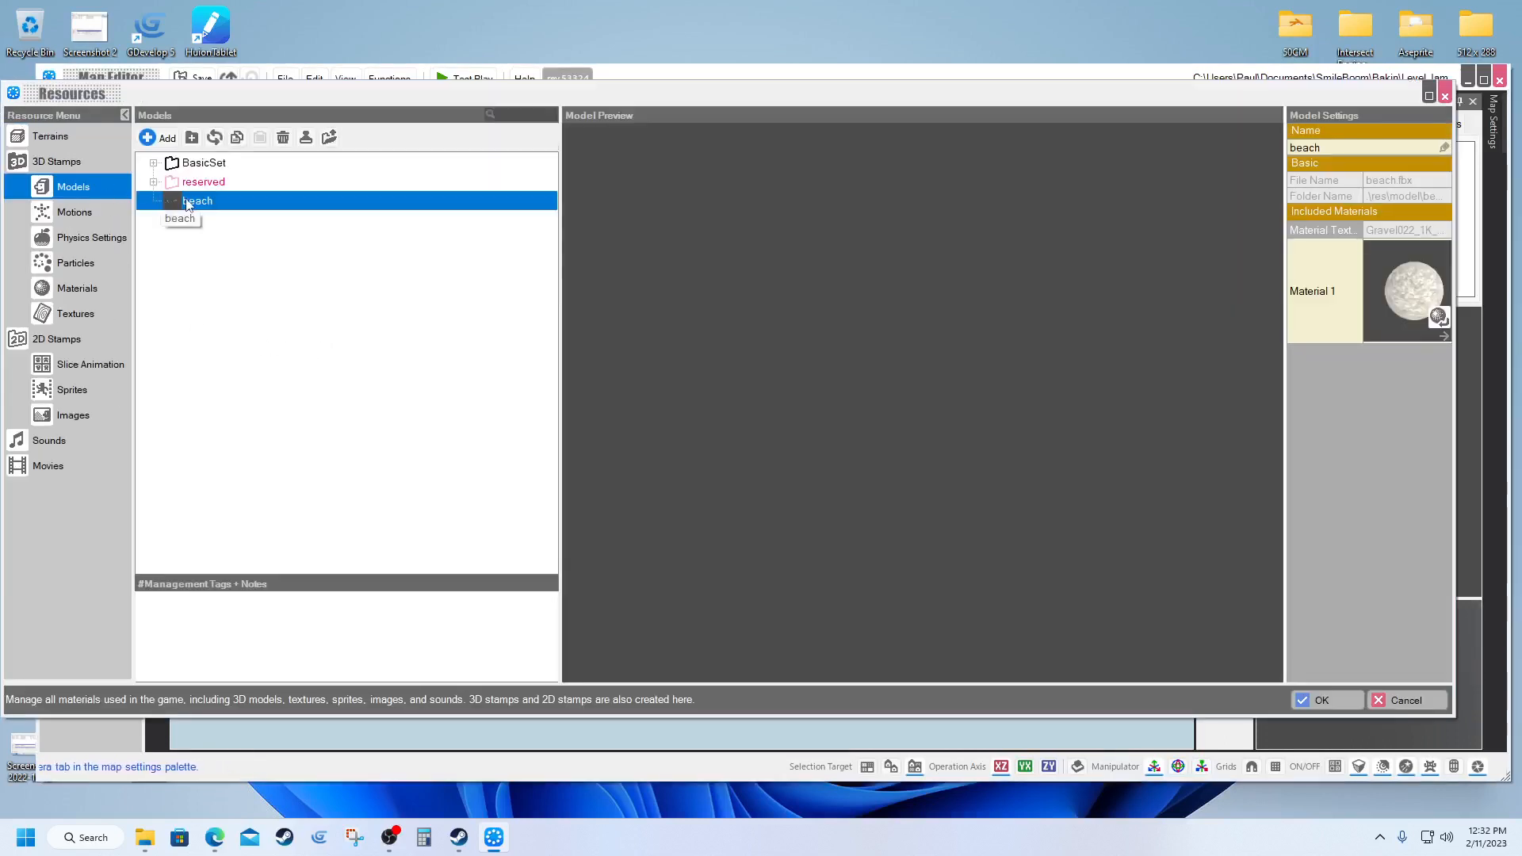
Step: Delete the beach model from the resources together with all its linked materials, textures and stamps, and apply the changes
{"action": "left_click", "coordinate": [187, 204]}
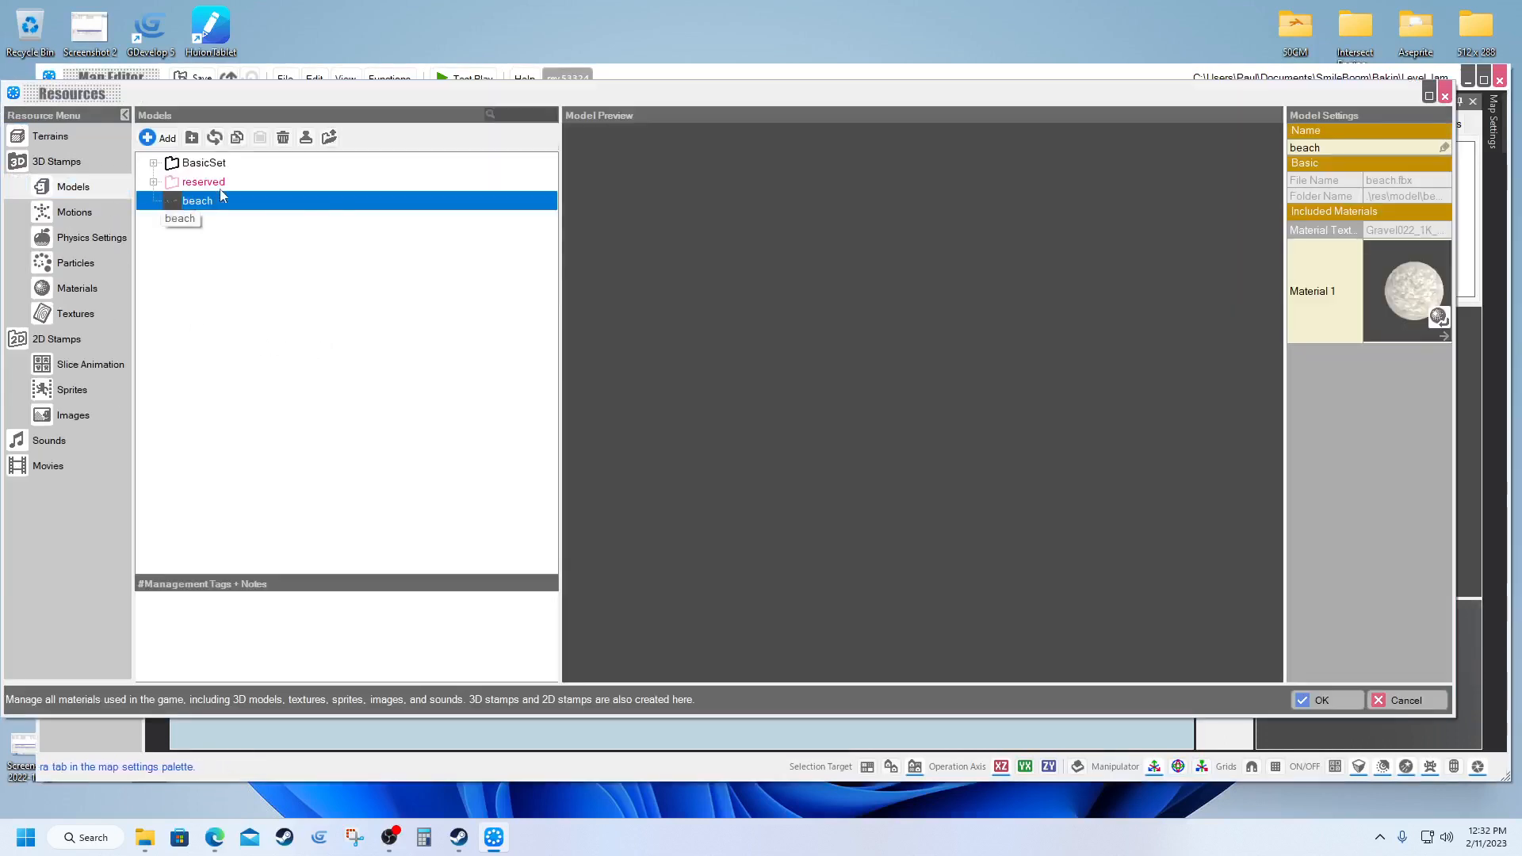
{"action": "left_click", "coordinate": [283, 137]}
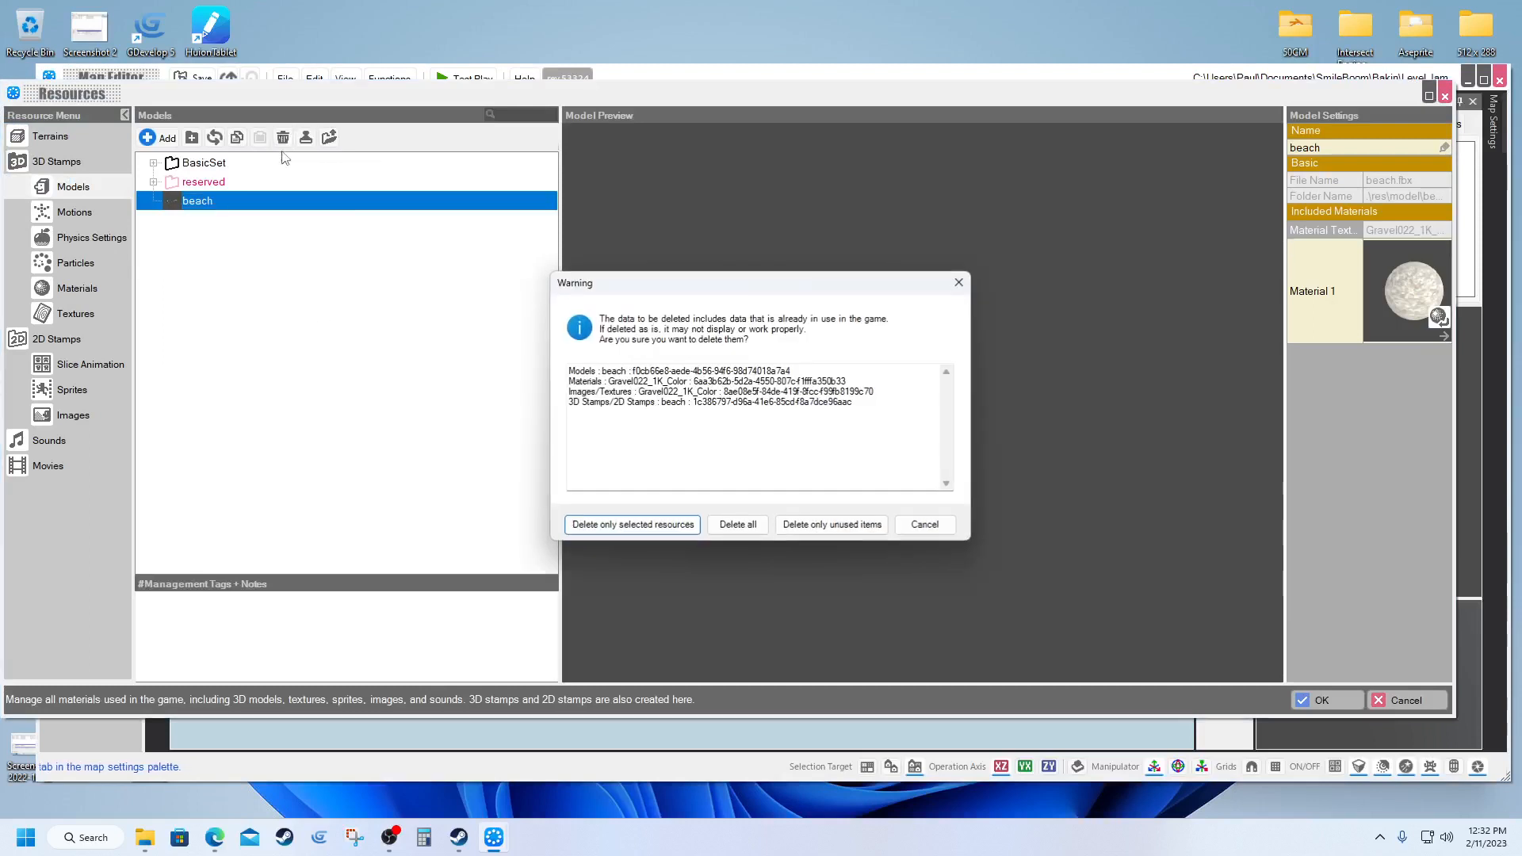
{"action": "left_click", "coordinate": [742, 526]}
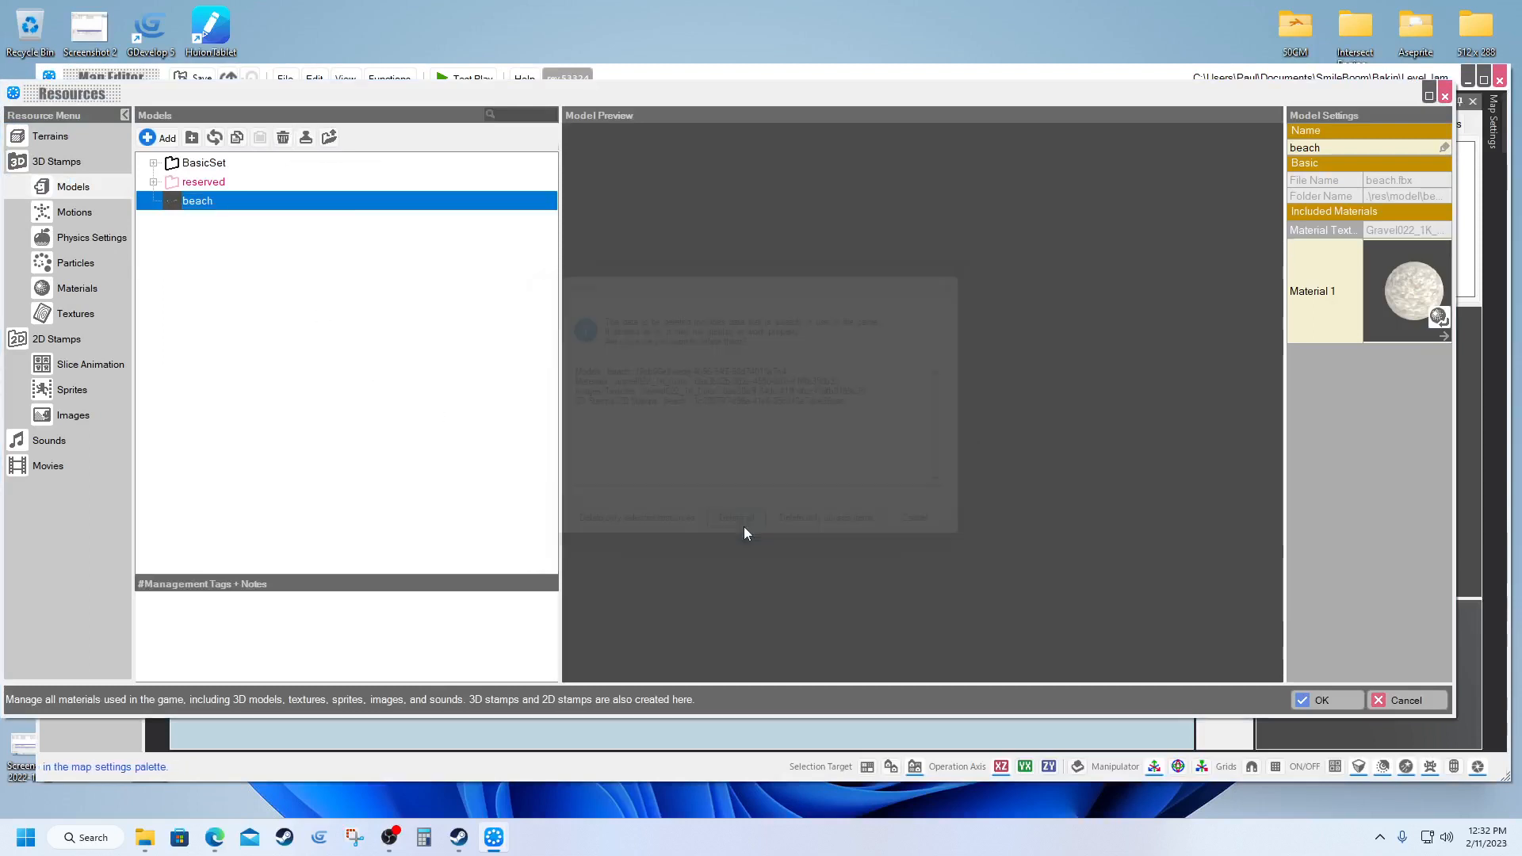
{"action": "left_click", "coordinate": [728, 523]}
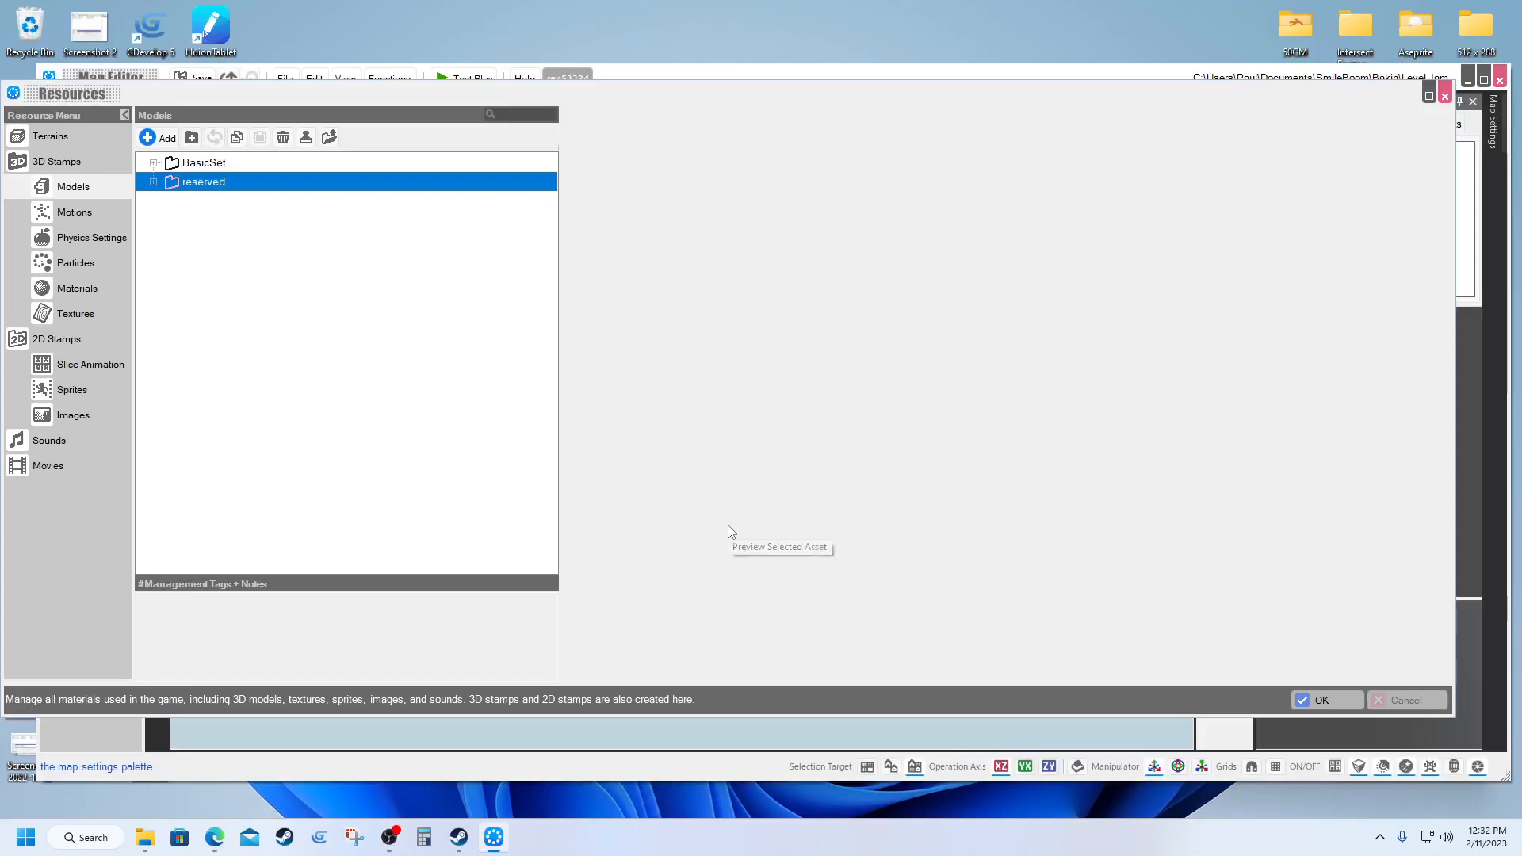
{"action": "left_click", "coordinate": [1332, 701]}
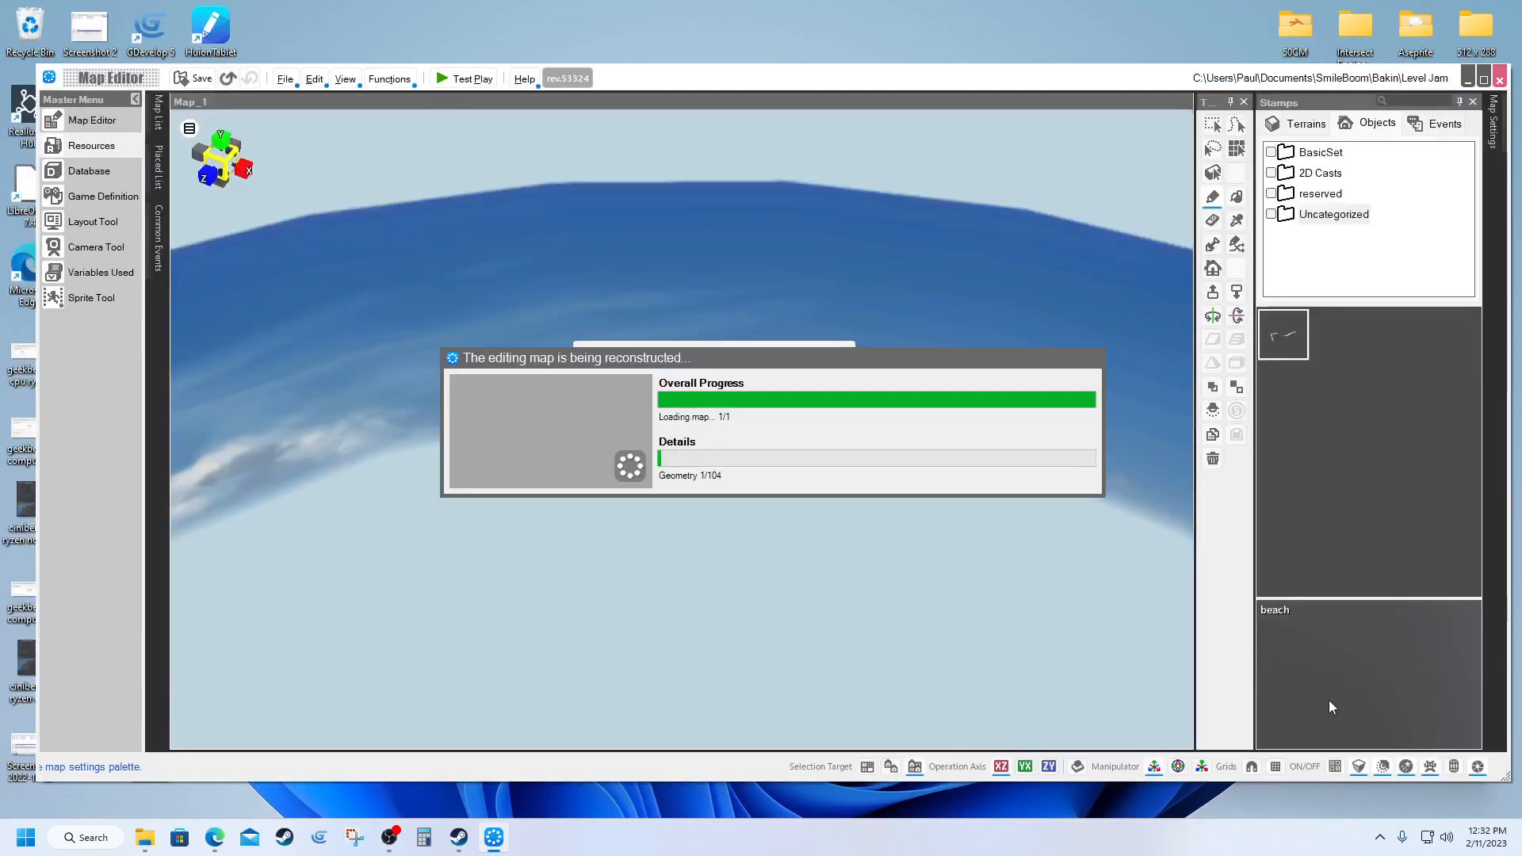
{"action": "left_click", "coordinate": [700, 550]}
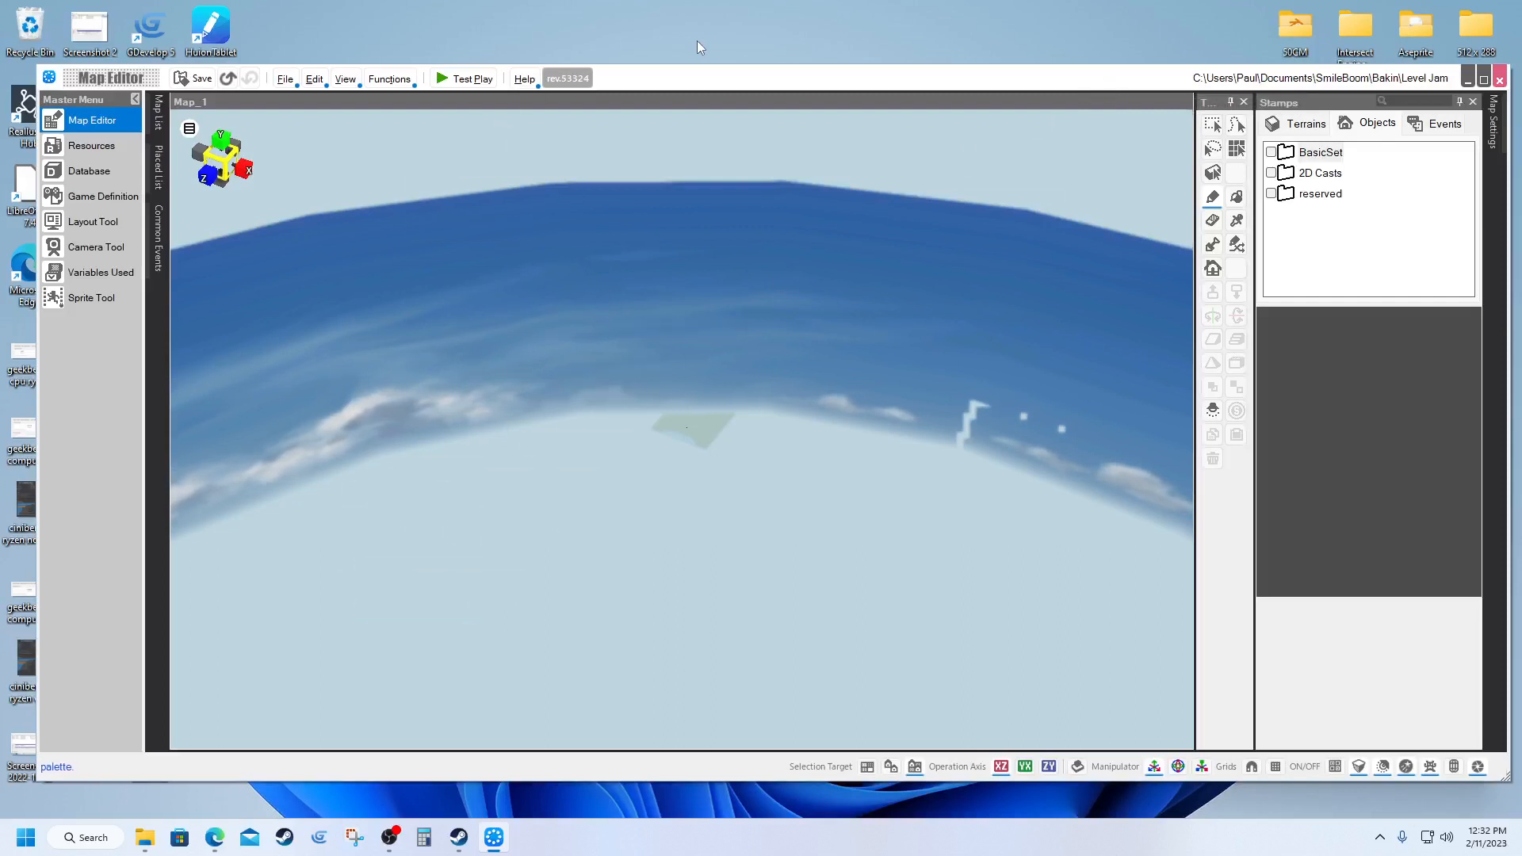
Step: Move the map editor window aside, start Blender 3.4 from the desktop, and delete the default cube
{"action": "left_click_drag", "start_coordinate": [697, 79], "coordinate": [978, 106]}
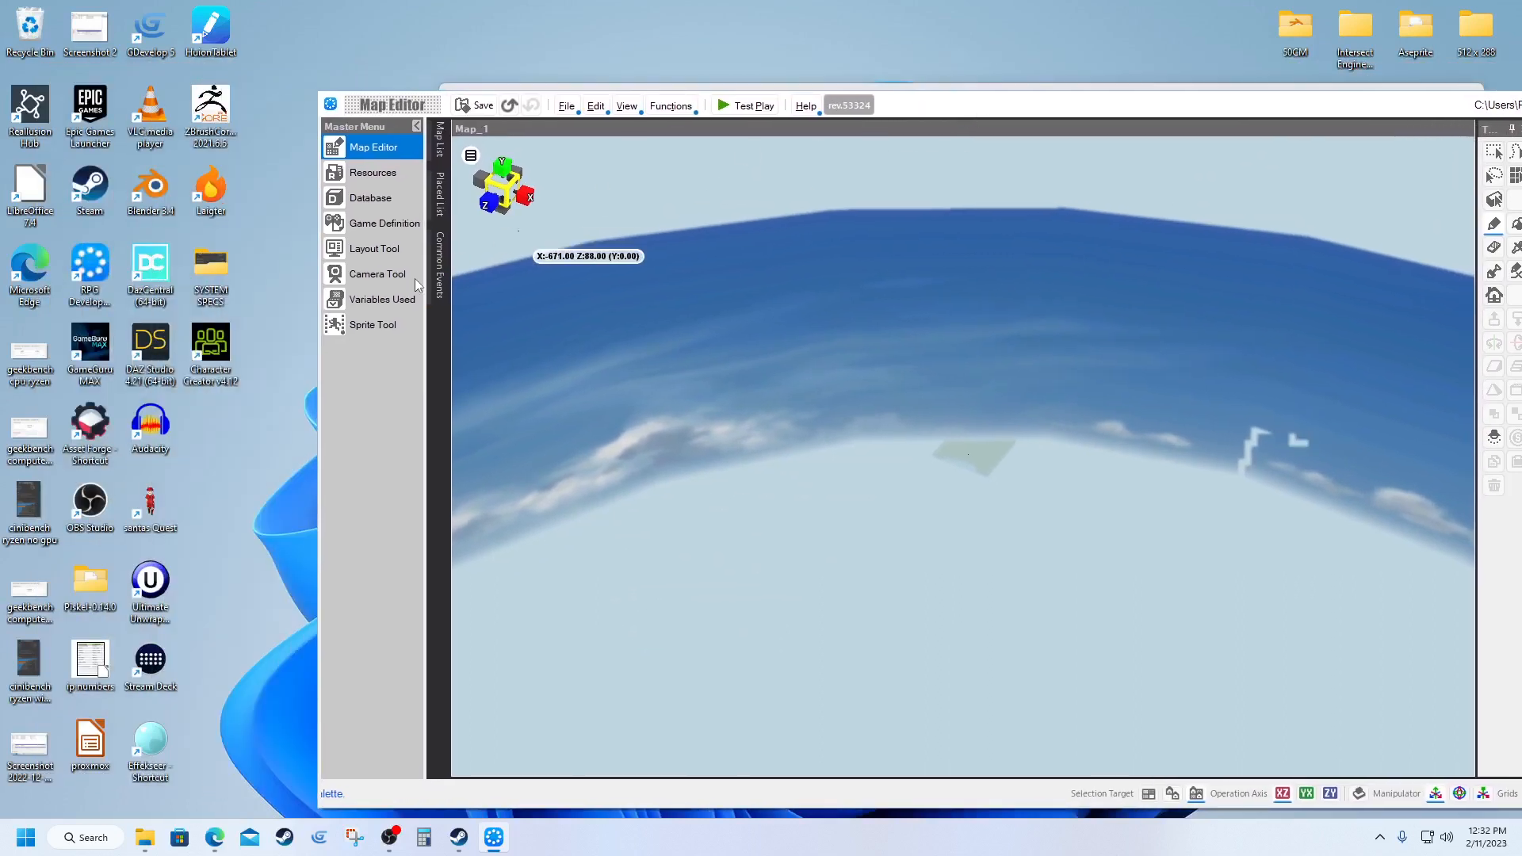
{"action": "double_click", "coordinate": [173, 192]}
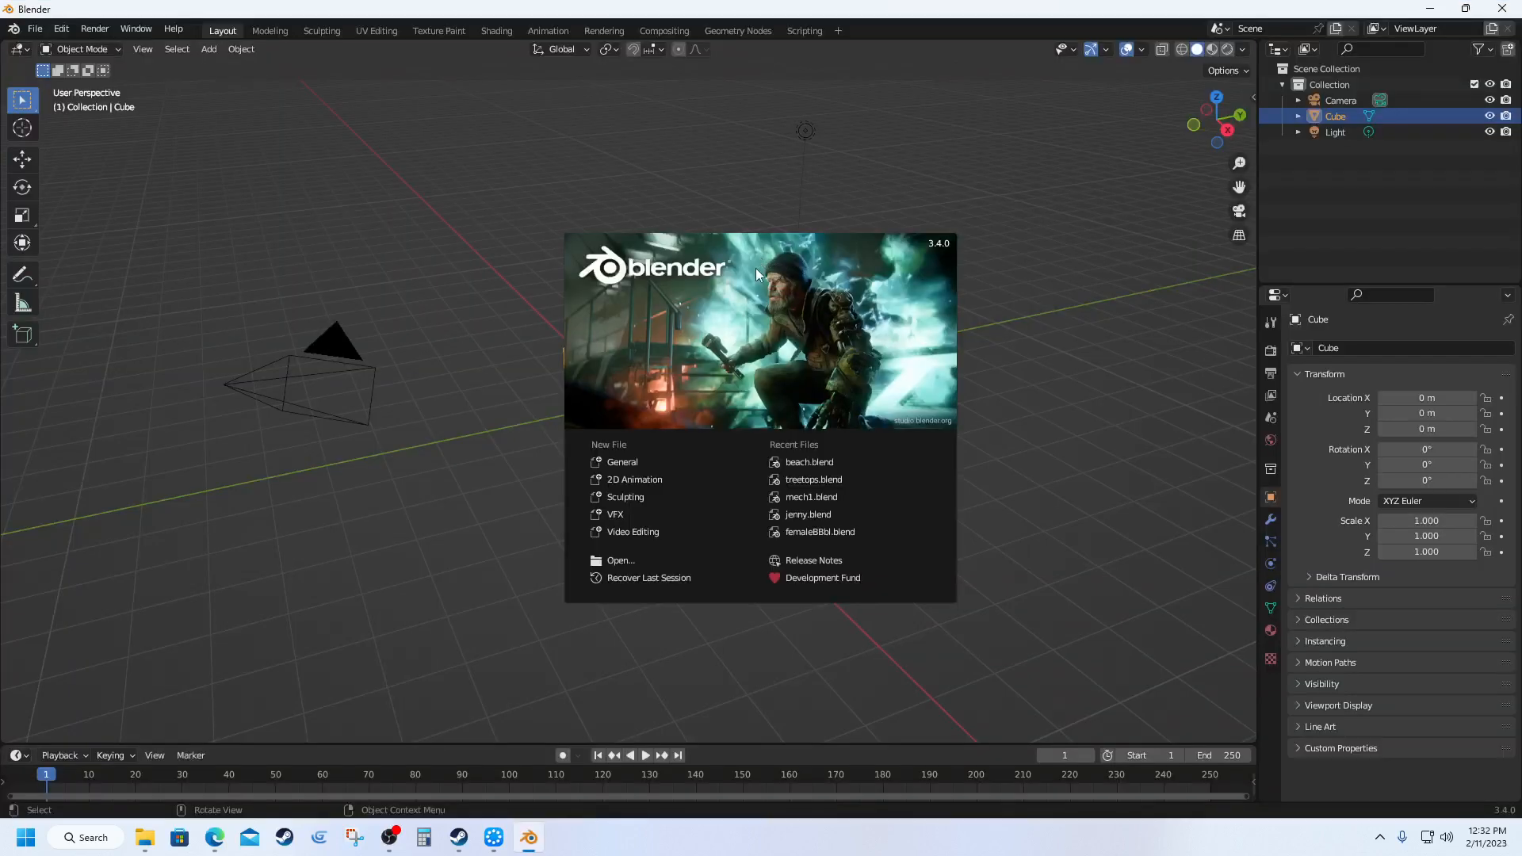
{"action": "left_click", "coordinate": [513, 301]}
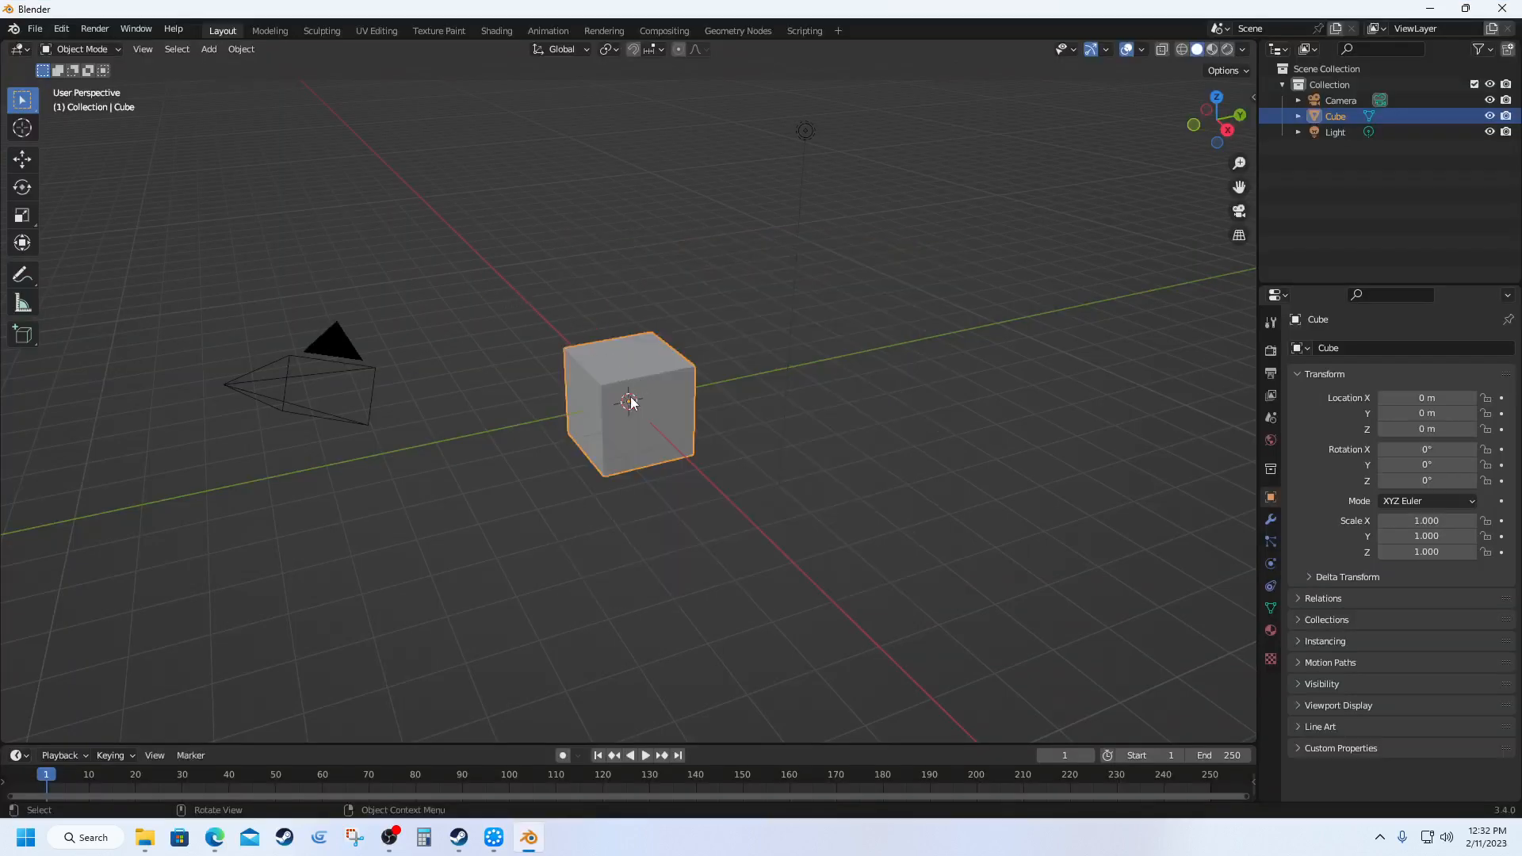
{"action": "key", "text": "Delete"}
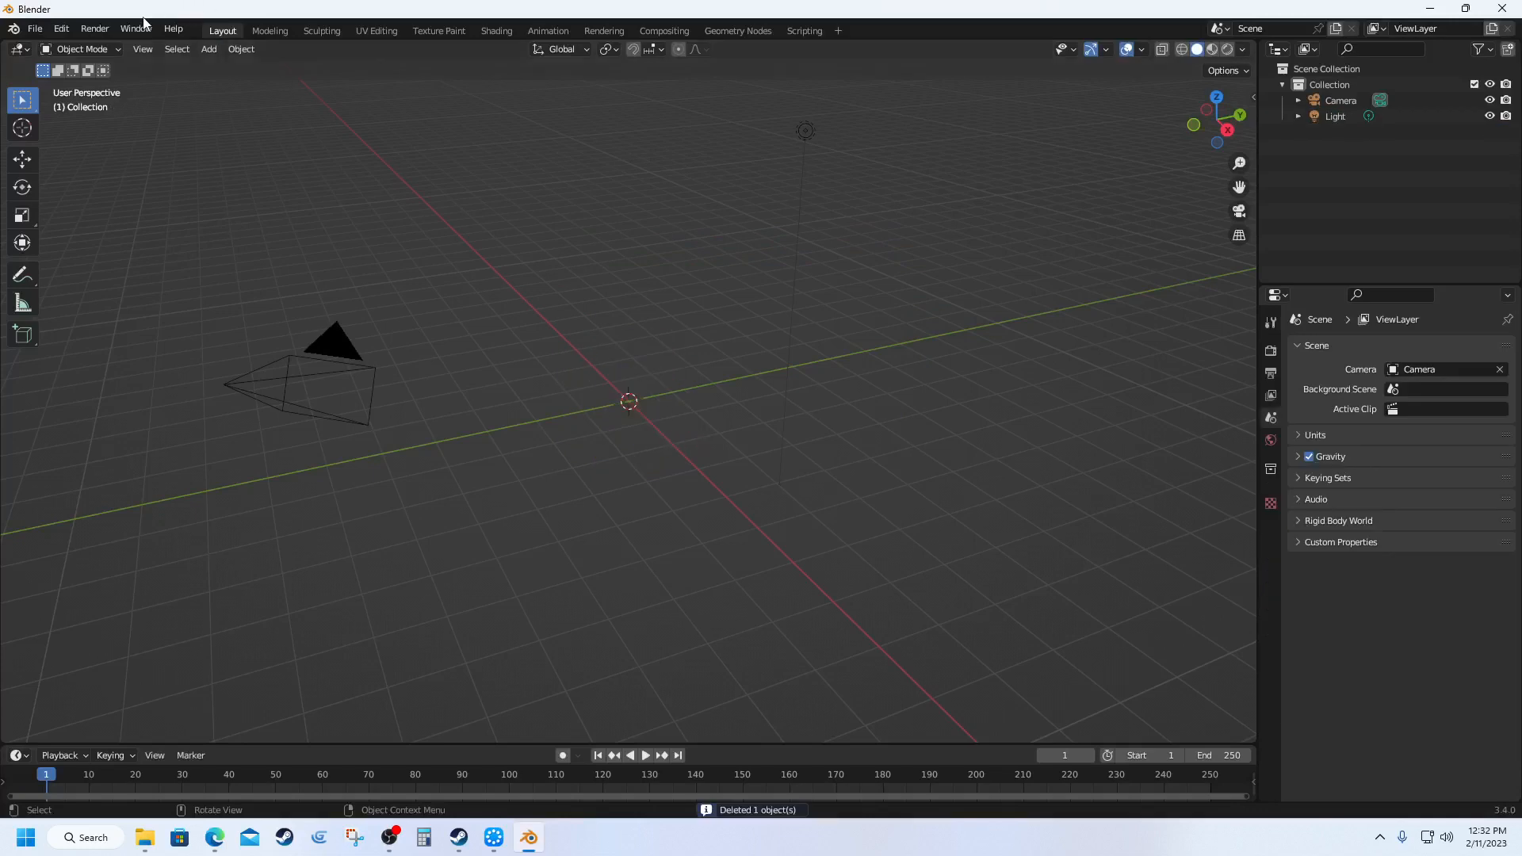
{"action": "left_click", "coordinate": [36, 30]}
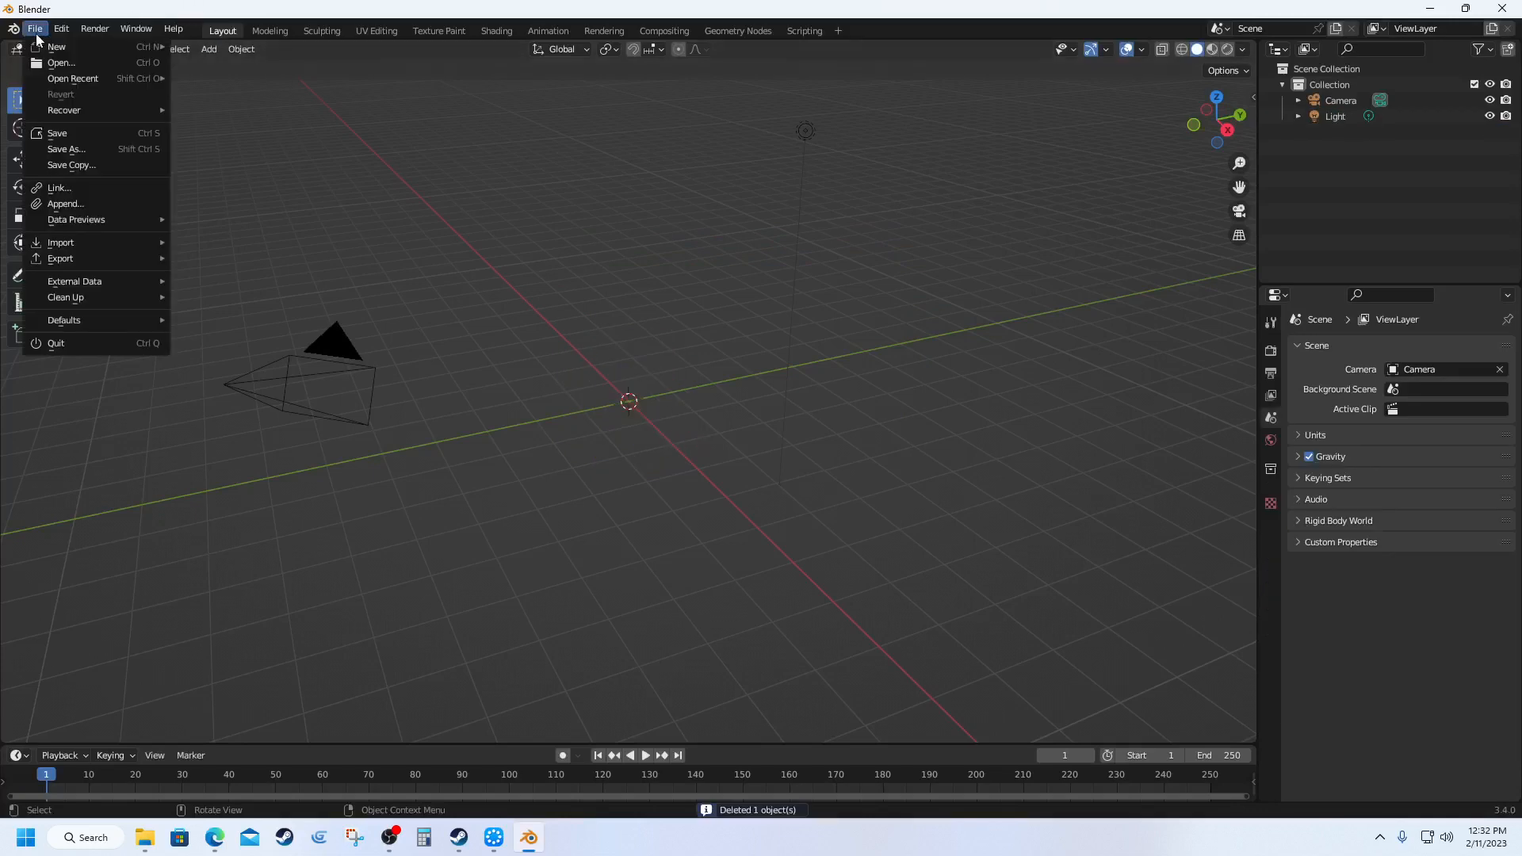
{"action": "left_click", "coordinate": [68, 65]}
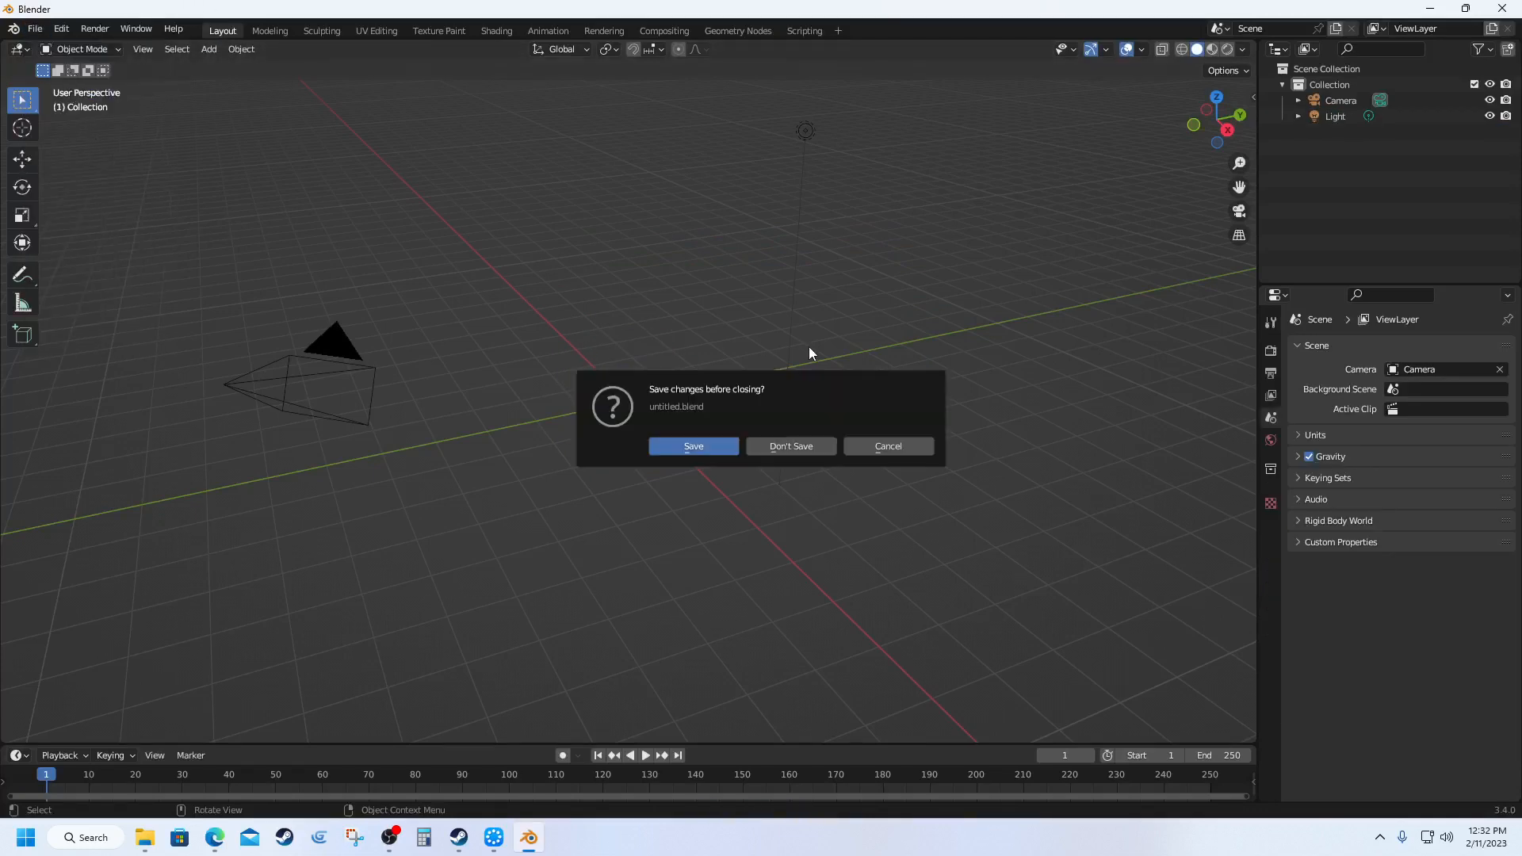
{"action": "left_click", "coordinate": [889, 448]}
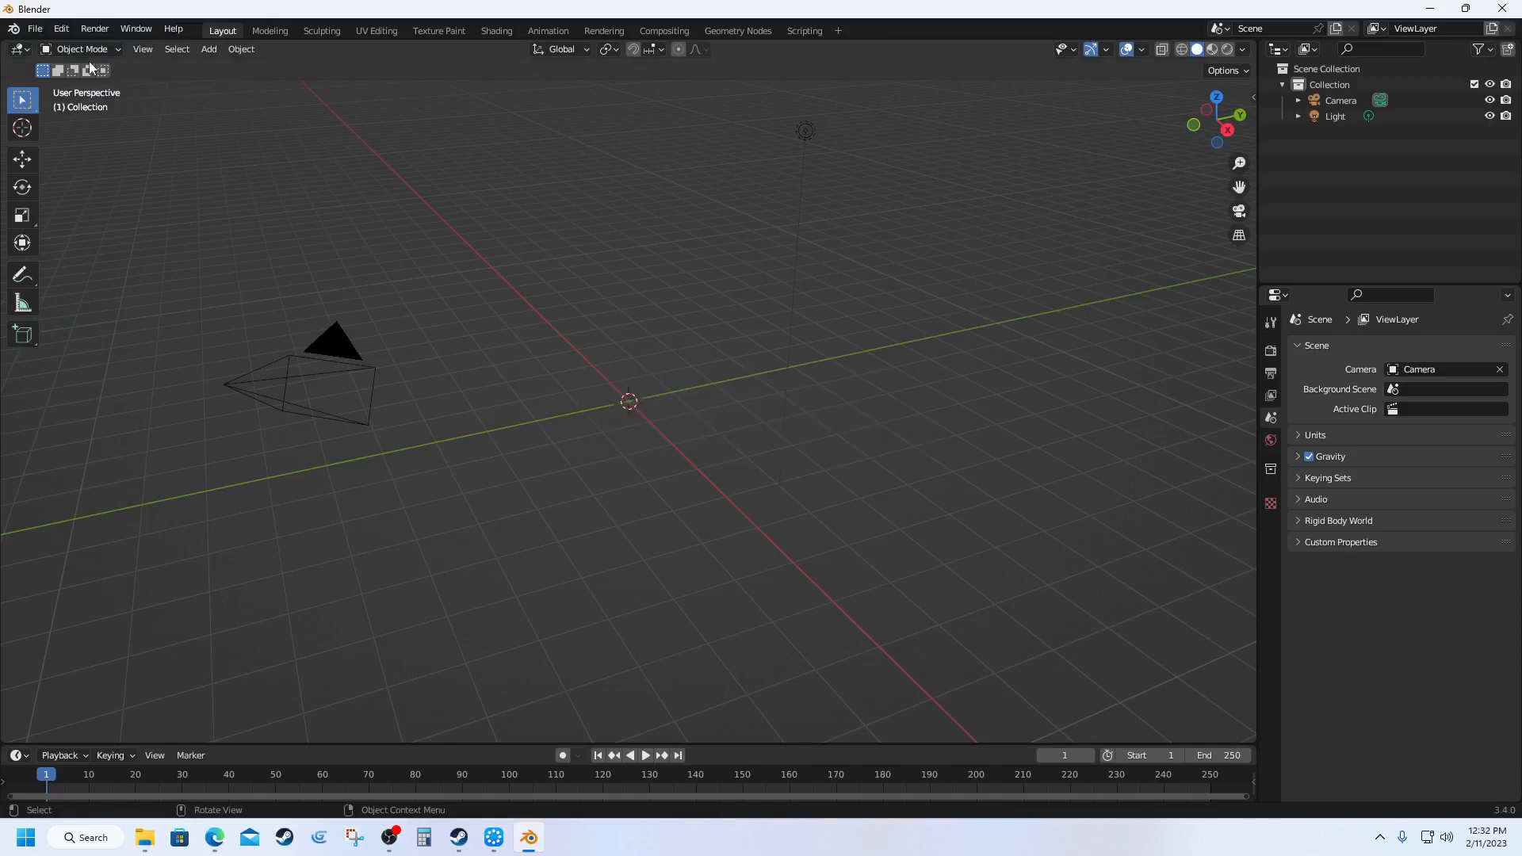
Step: Open the recent file beach.blend, discarding the changes to the untitled scene
{"action": "left_click", "coordinate": [35, 28]}
{"action": "mouse_move", "coordinate": [54, 79]}
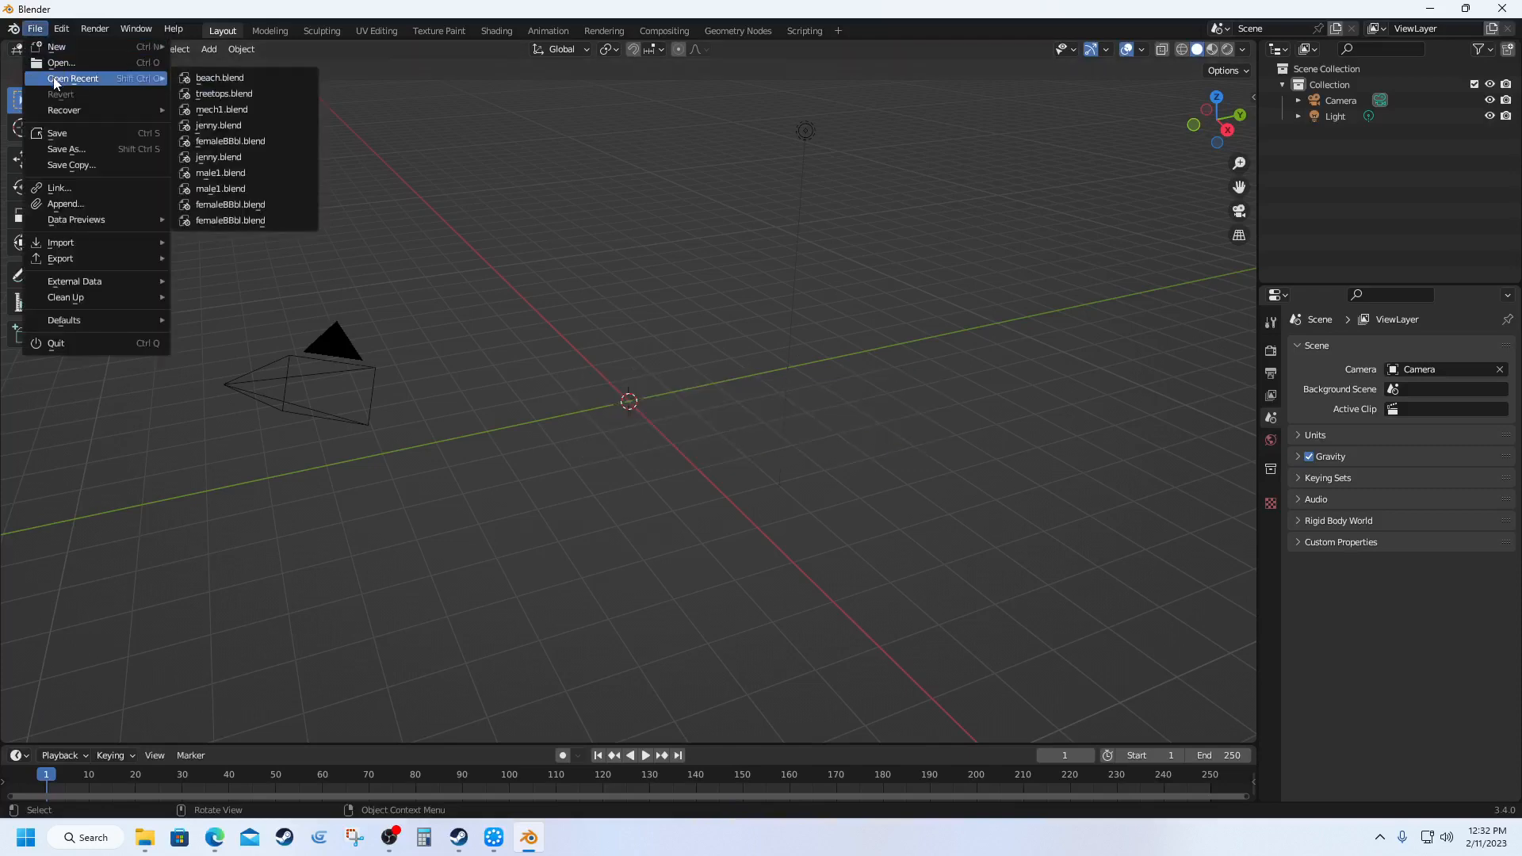
{"action": "left_click", "coordinate": [216, 77]}
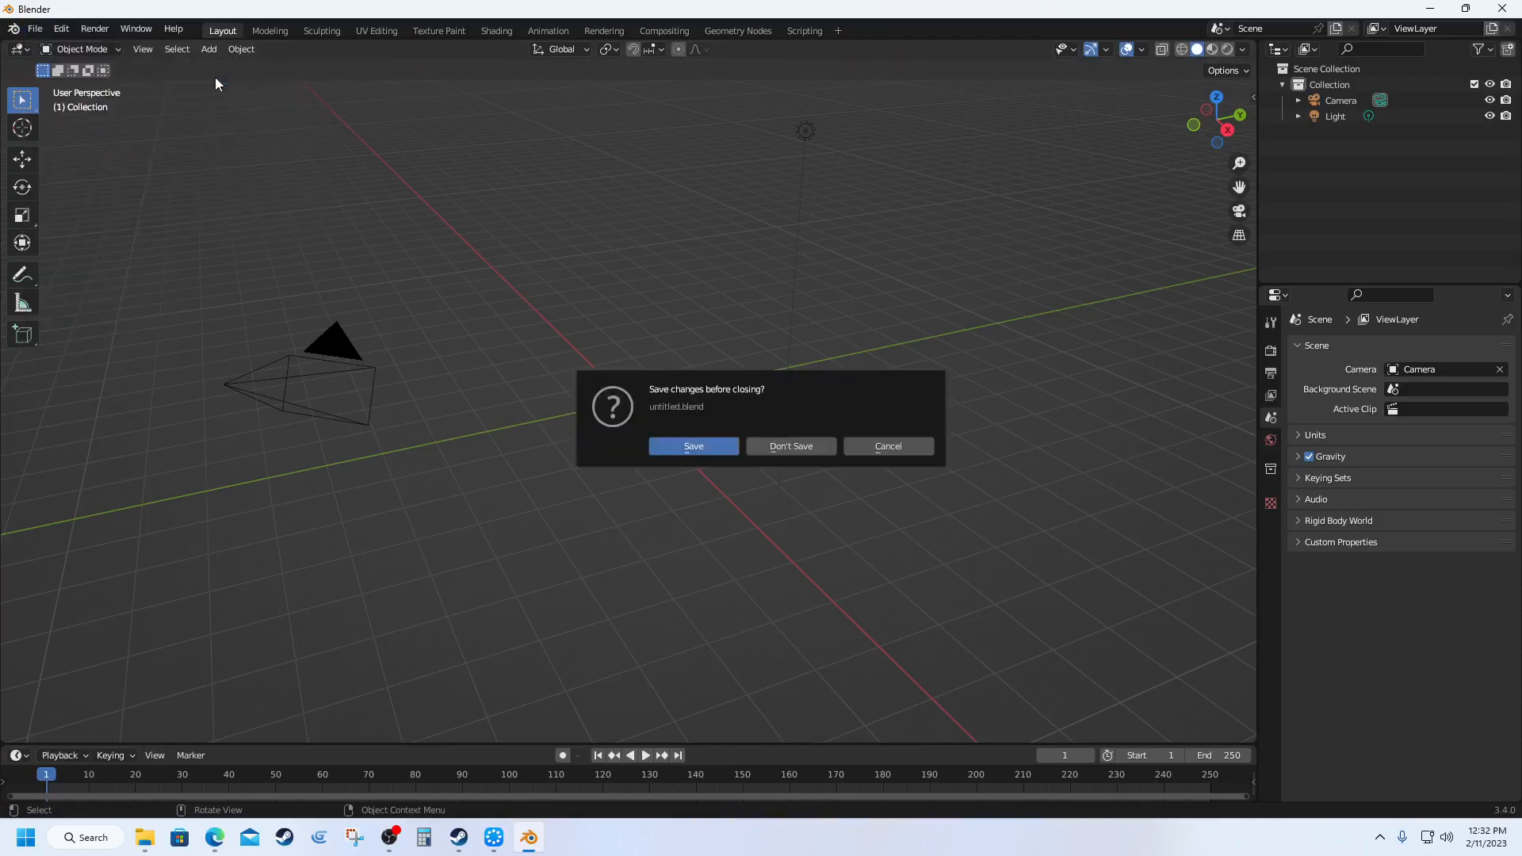
{"action": "left_click", "coordinate": [777, 443]}
{"action": "left_click", "coordinate": [788, 452]}
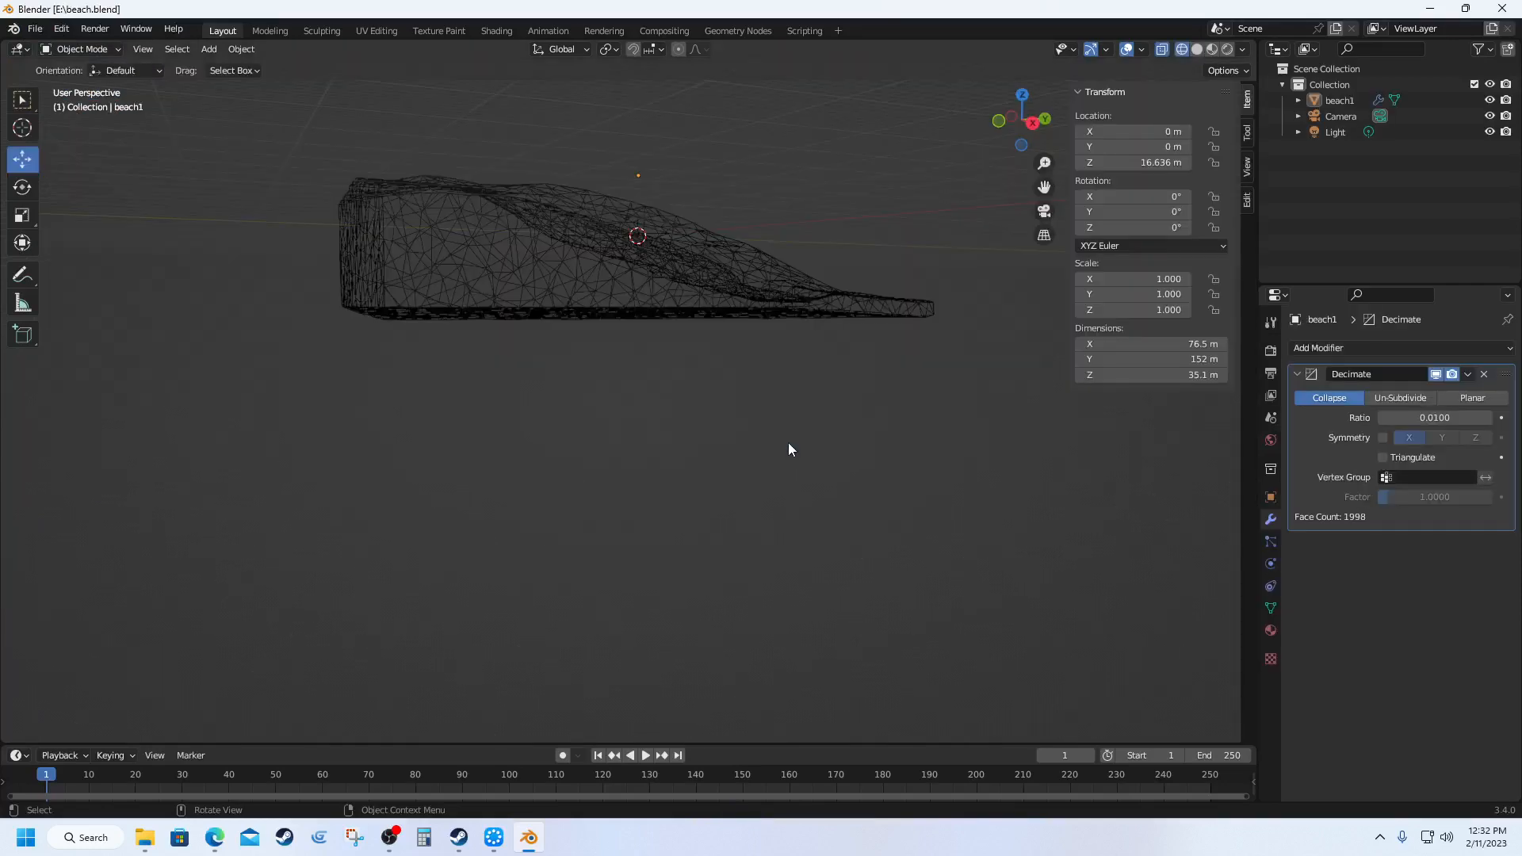
Step: Examine the beach model and the scene's unit settings, then dismiss the Apply transform options
{"action": "scroll", "coordinate": [696, 315], "scroll_direction": "up", "scroll_amount": 2}
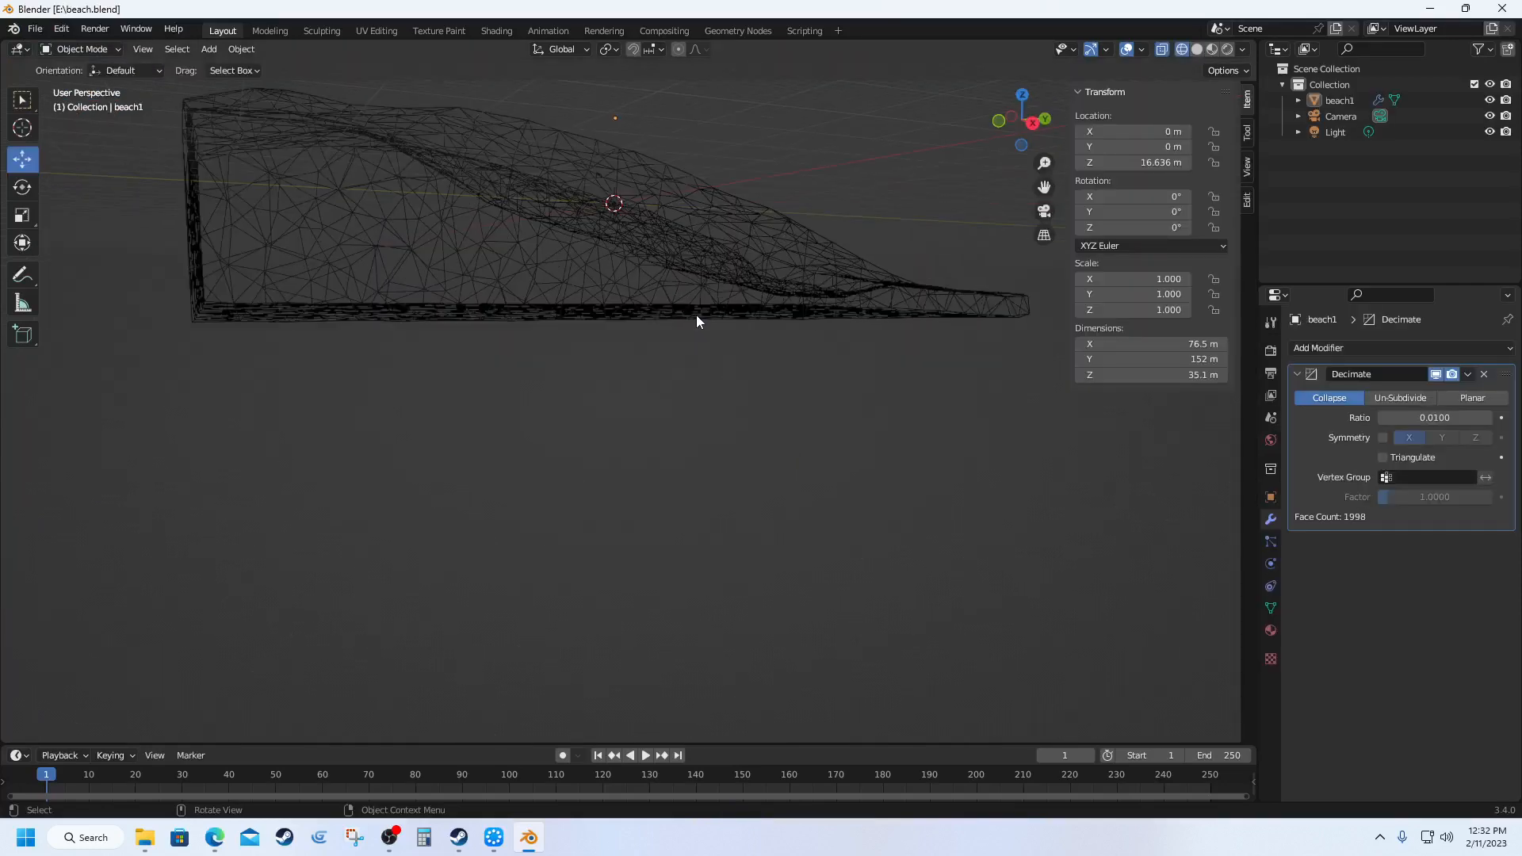
{"action": "scroll", "coordinate": [737, 321], "scroll_direction": "down", "scroll_amount": 5}
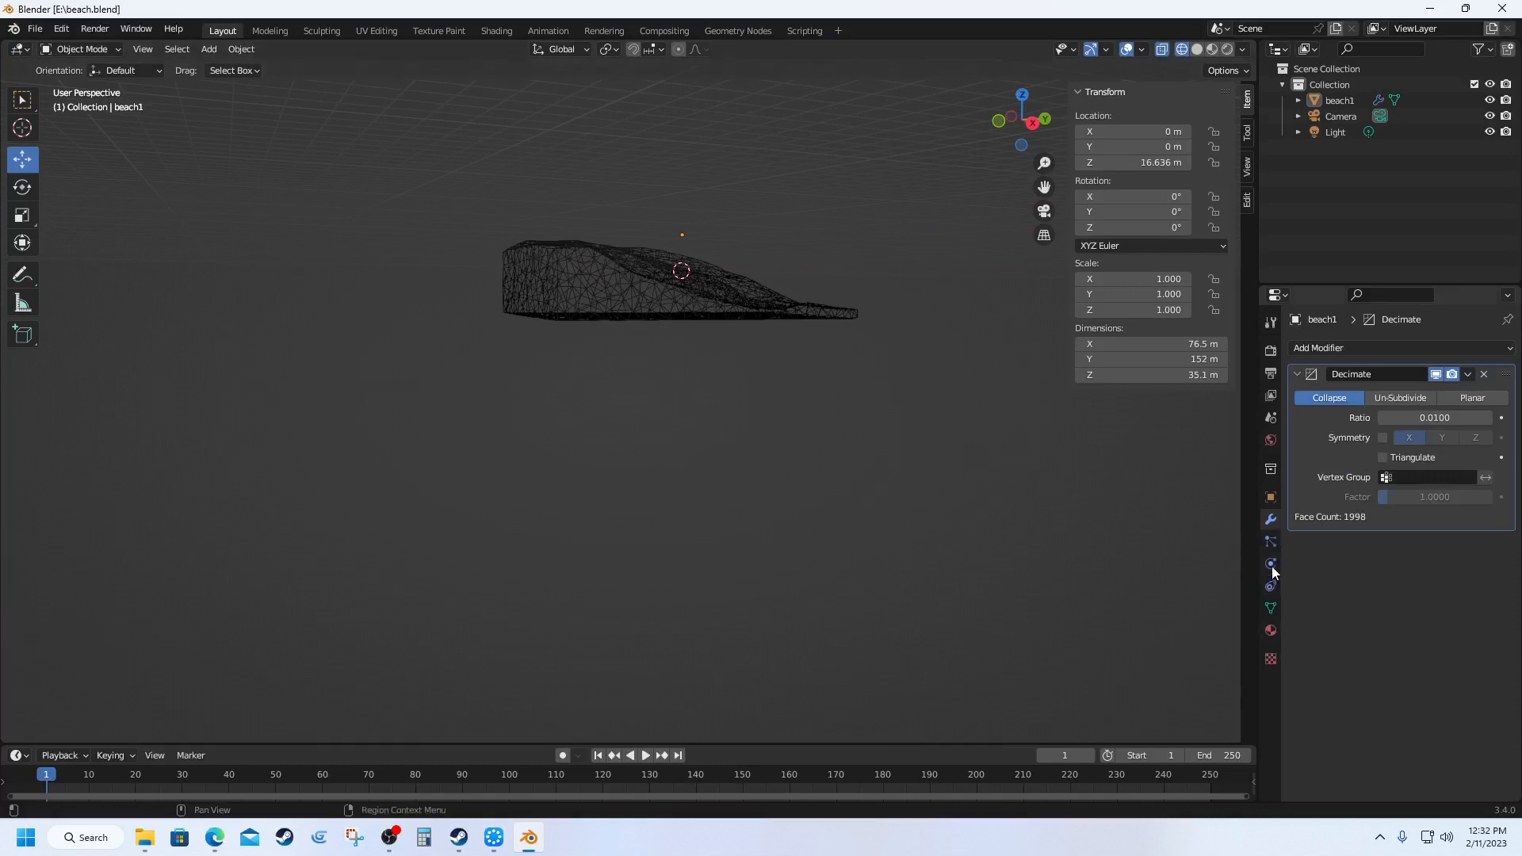
{"action": "left_click", "coordinate": [1271, 440]}
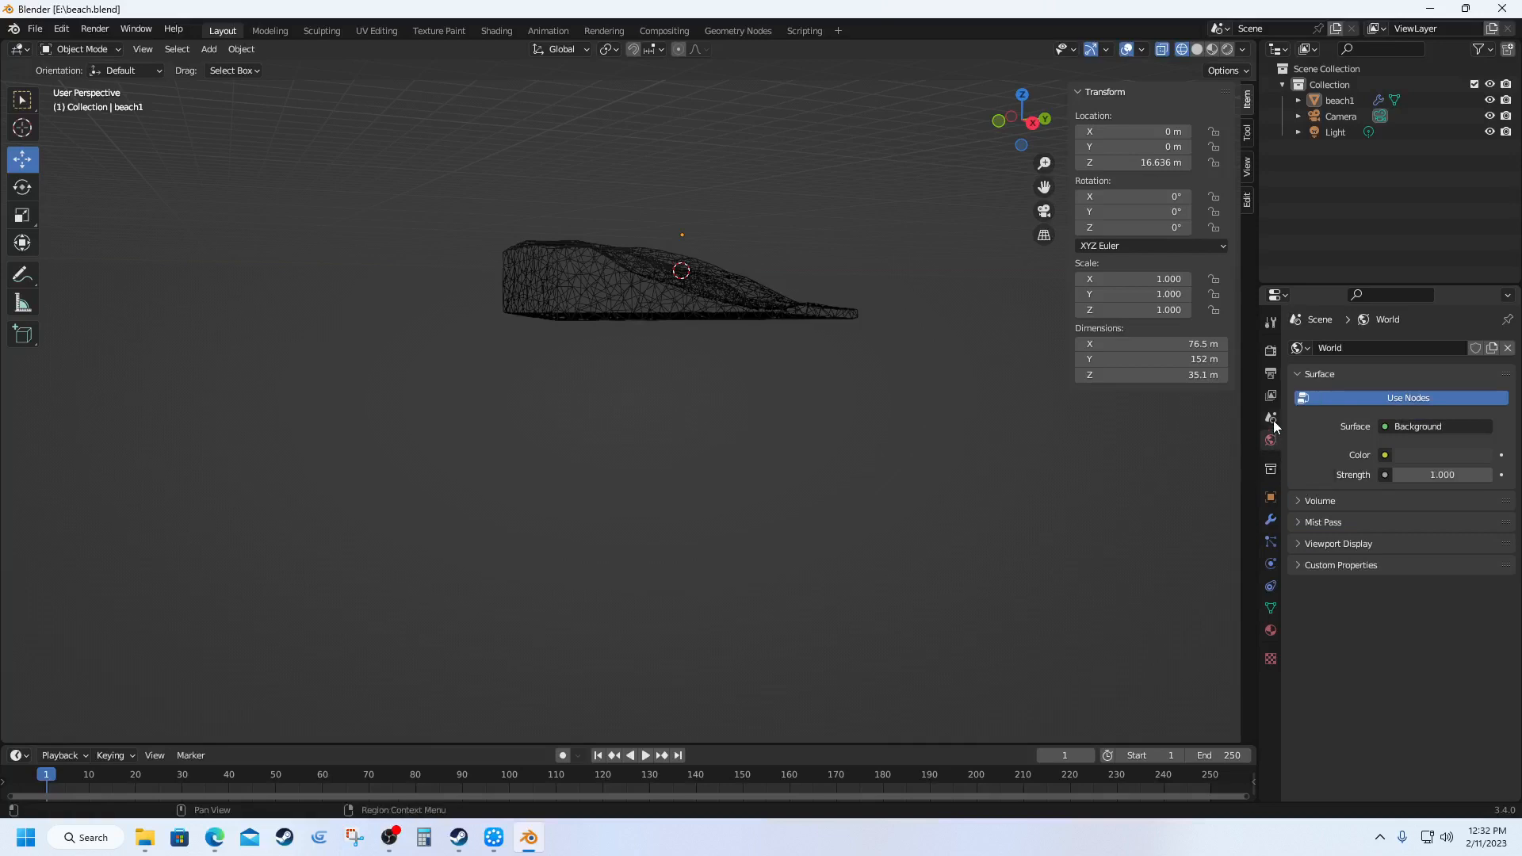
{"action": "left_click", "coordinate": [1271, 421]}
{"action": "left_click", "coordinate": [1301, 435]}
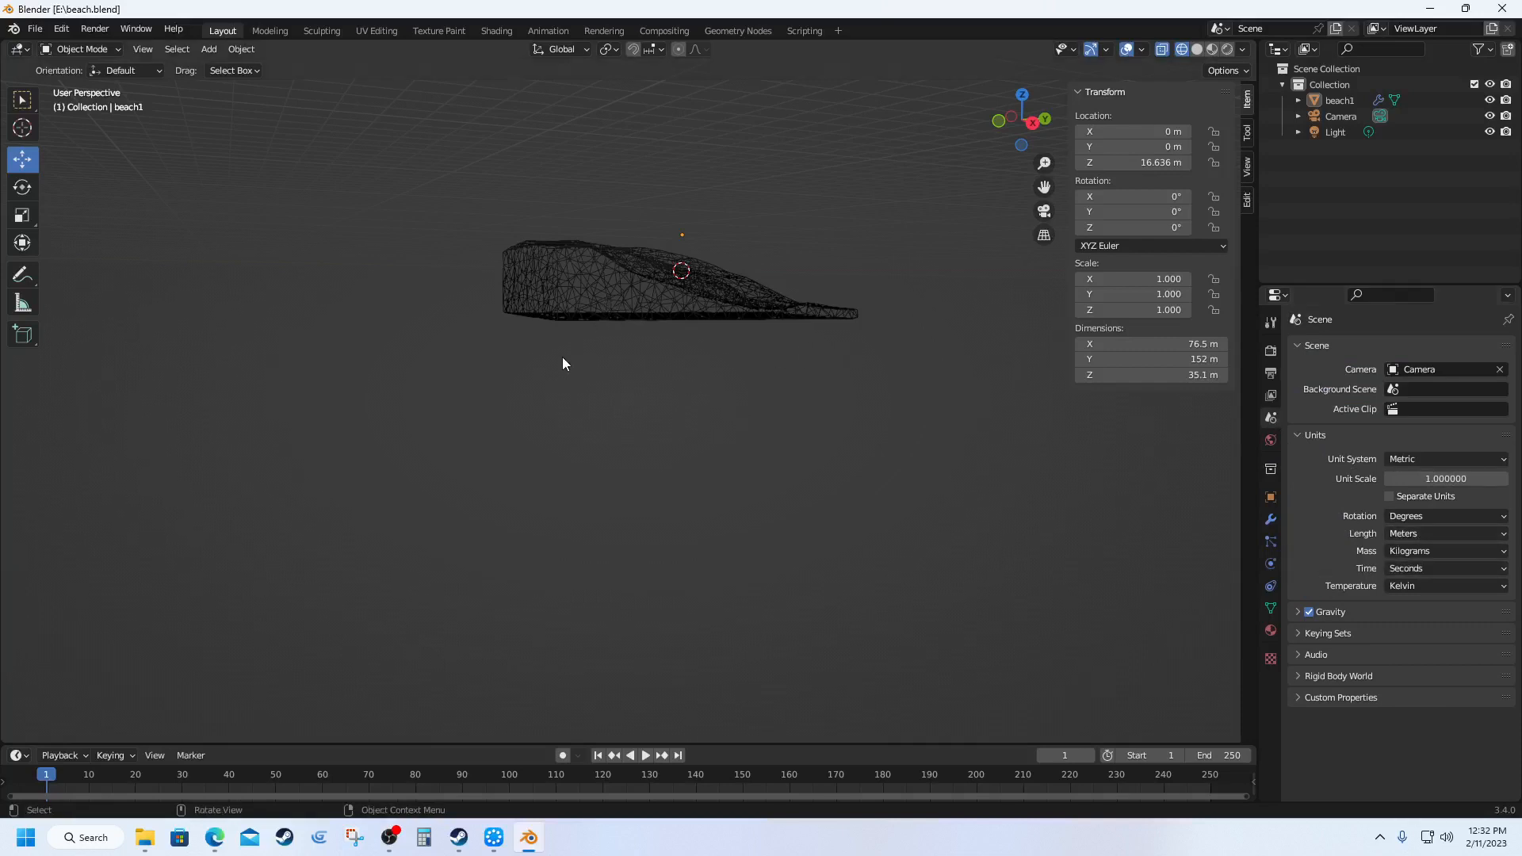
{"action": "key", "text": "ctrl+a"}
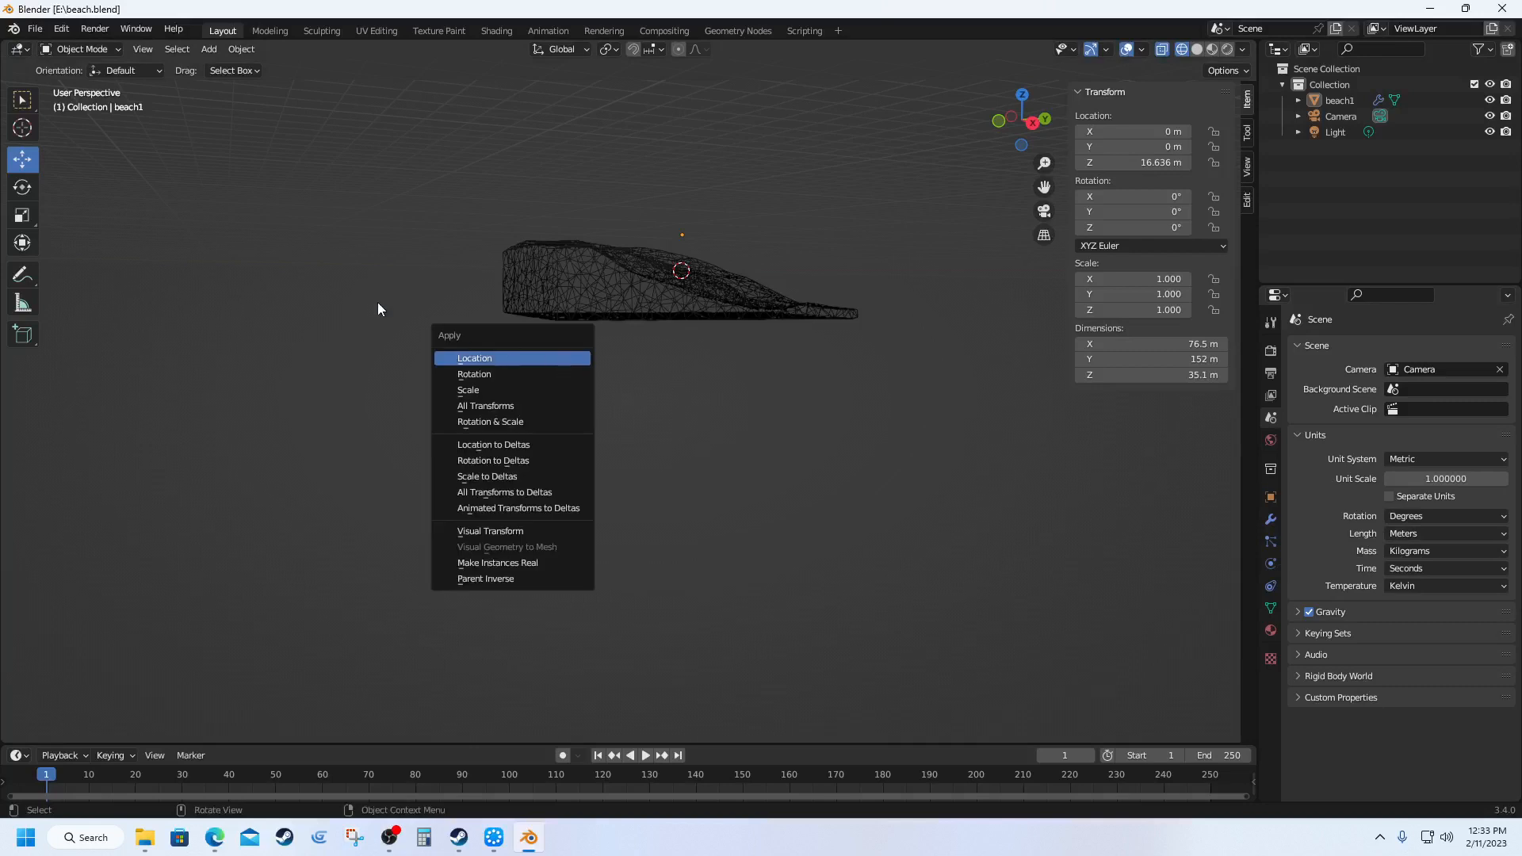
Step: Scale the beach1 terrain down uniformly to about 0.045, making it roughly 3.4 by 6.8 by 1.6 m
{"action": "left_click", "coordinate": [31, 219]}
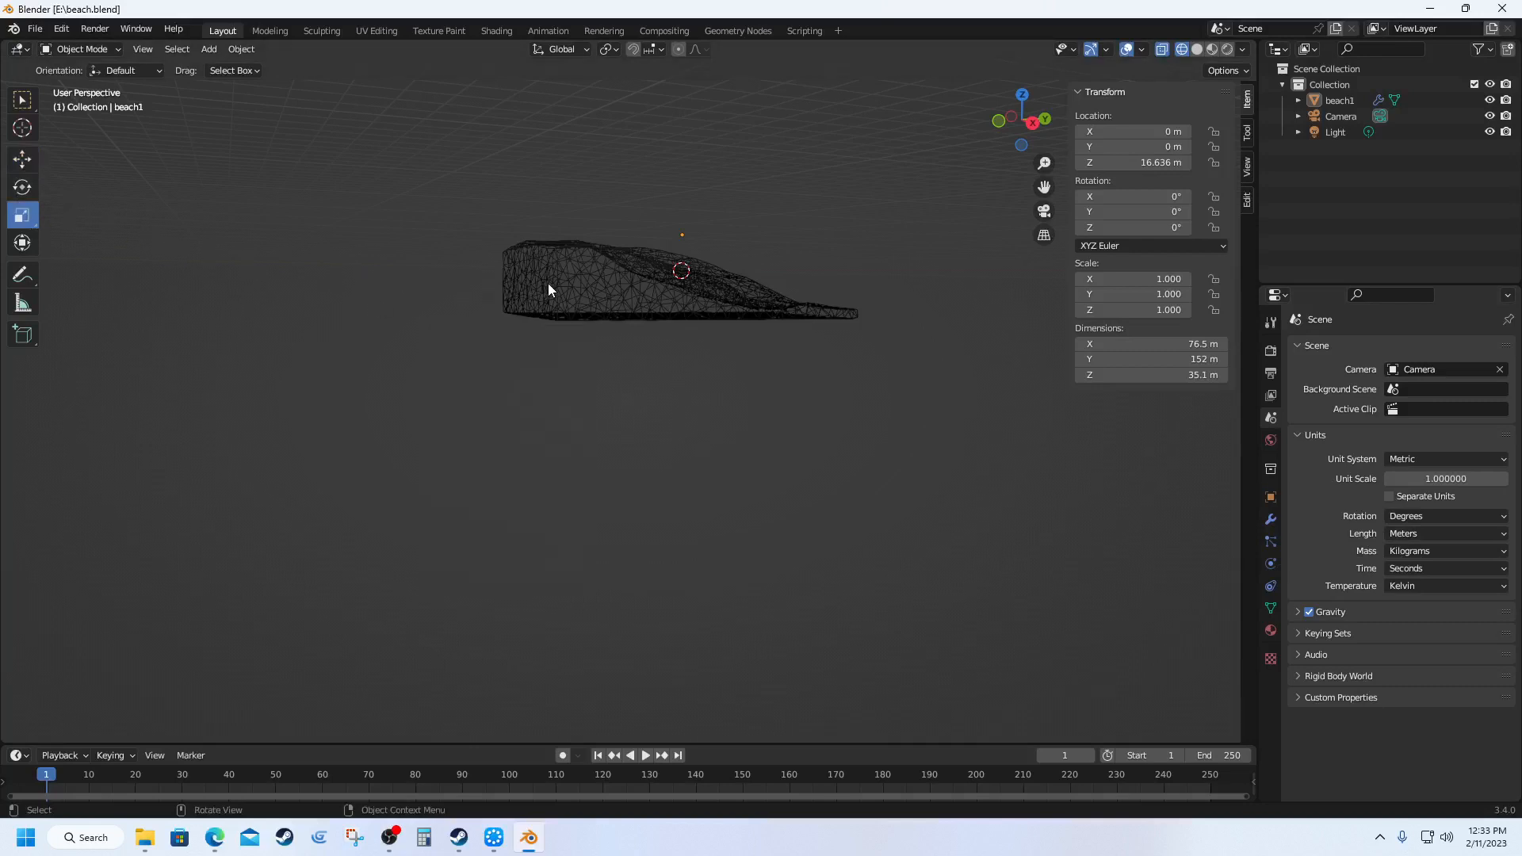
{"action": "left_click", "coordinate": [608, 294]}
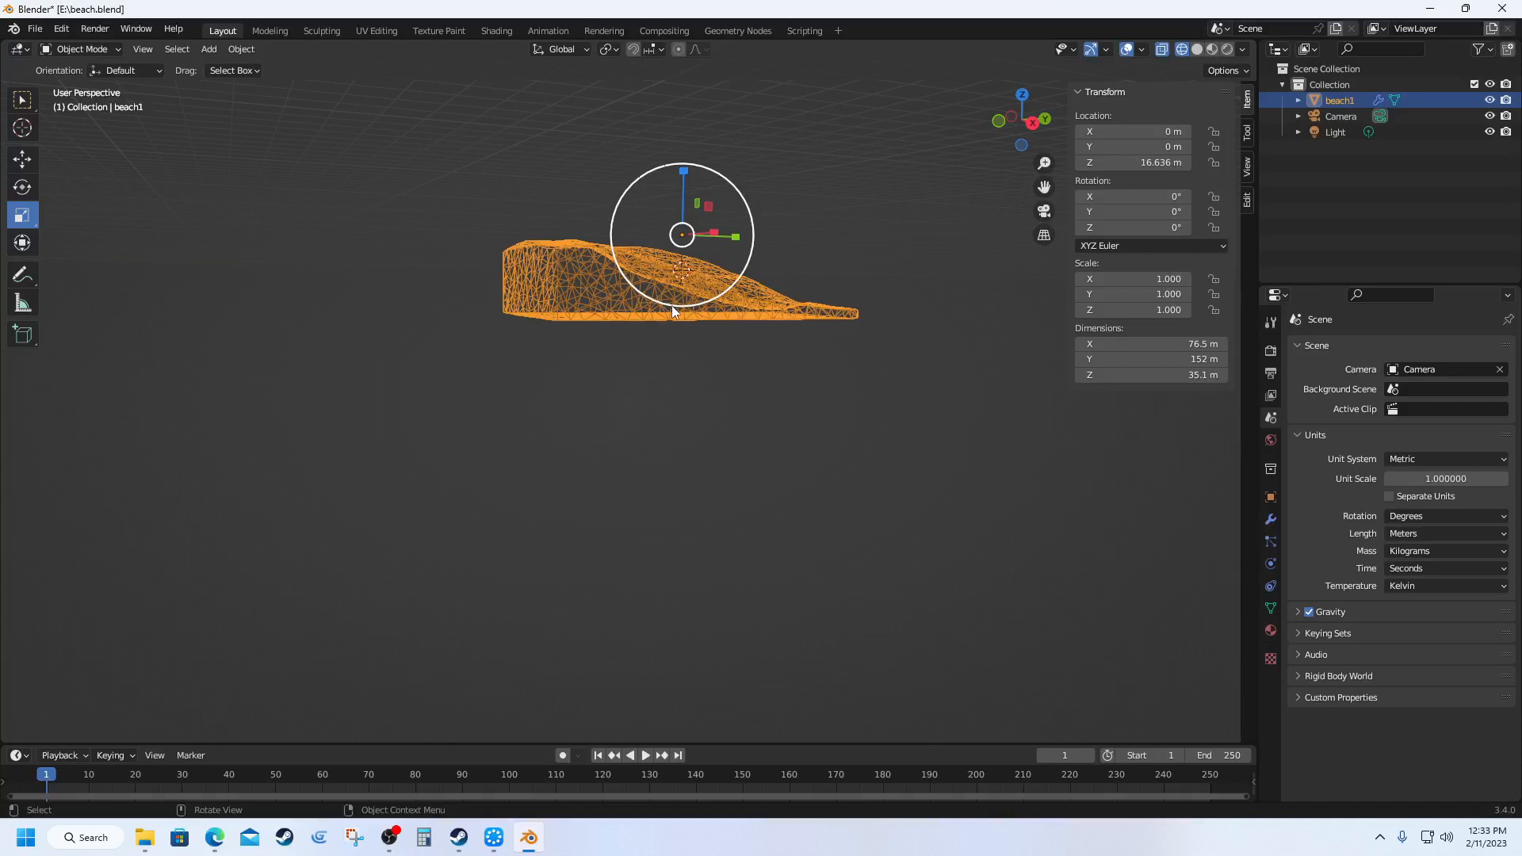
{"action": "left_click_drag", "start_coordinate": [672, 305], "coordinate": [674, 248]}
{"action": "scroll", "coordinate": [649, 309], "scroll_direction": "up", "scroll_amount": 6}
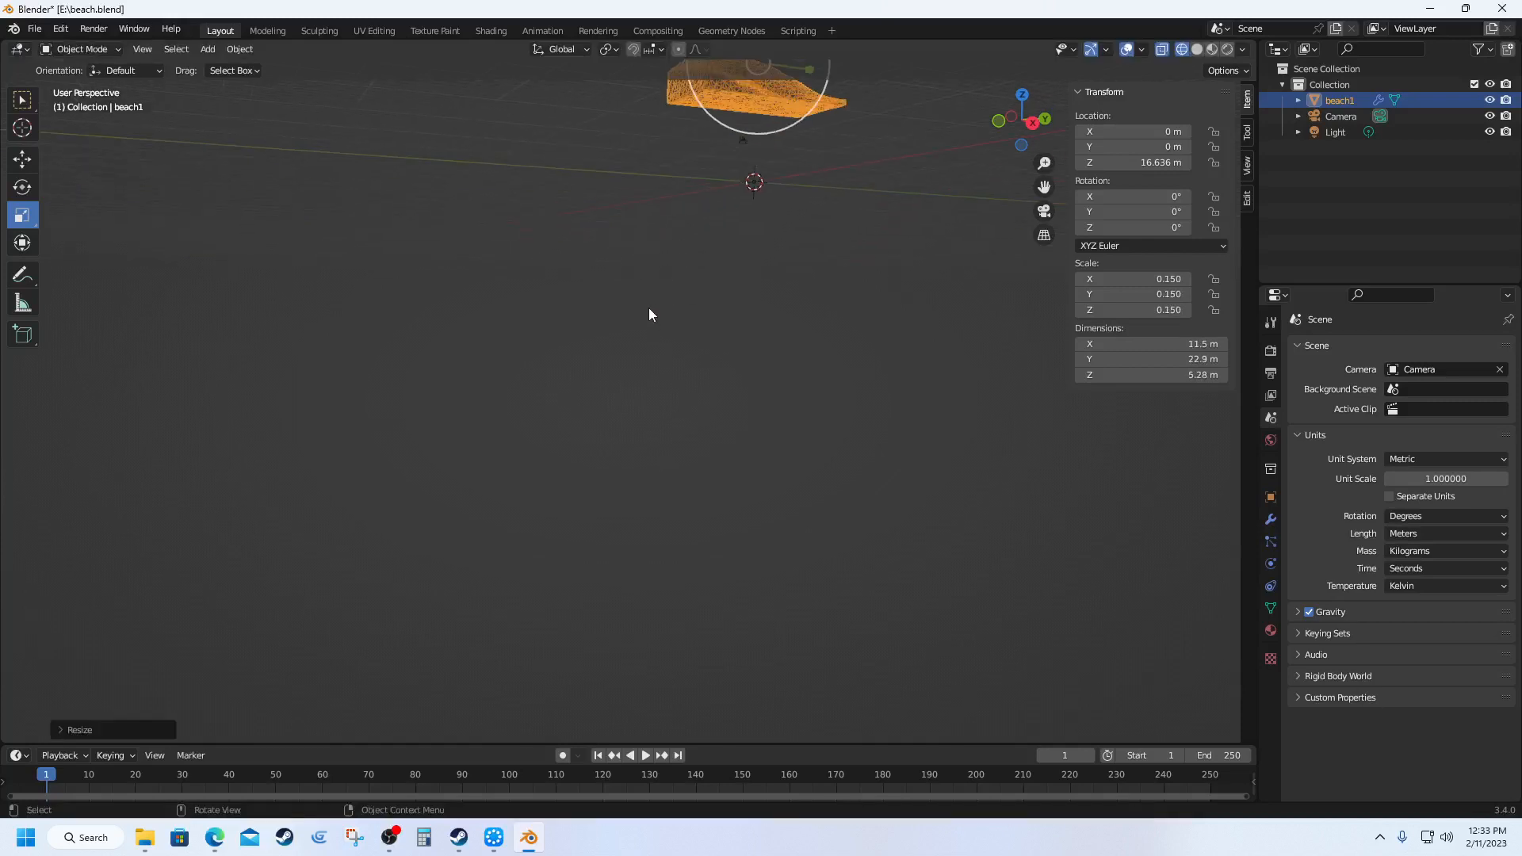
{"action": "mouse_move", "coordinate": [704, 278]}
{"action": "middle_mouse_down"}
{"action": "mouse_move", "coordinate": [702, 321]}
{"action": "mouse_move", "coordinate": [704, 289]}
{"action": "middle_mouse_up"}
{"action": "left_click_drag", "start_coordinate": [1026, 187], "coordinate": [1026, 520]}
{"action": "scroll", "coordinate": [708, 500], "scroll_direction": "up", "scroll_amount": 4}
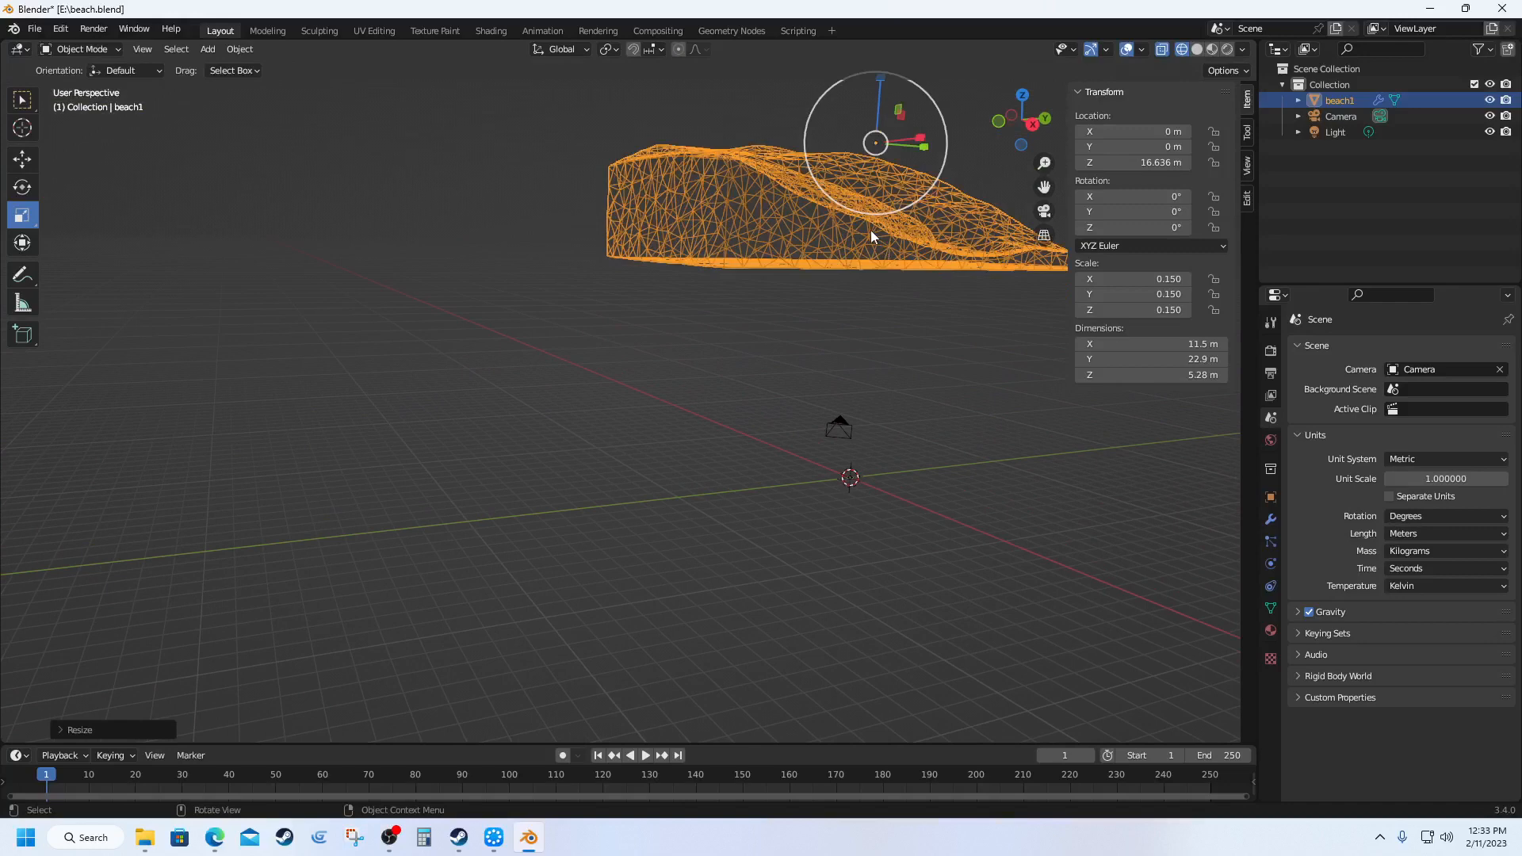
{"action": "left_click_drag", "start_coordinate": [866, 207], "coordinate": [857, 151]}
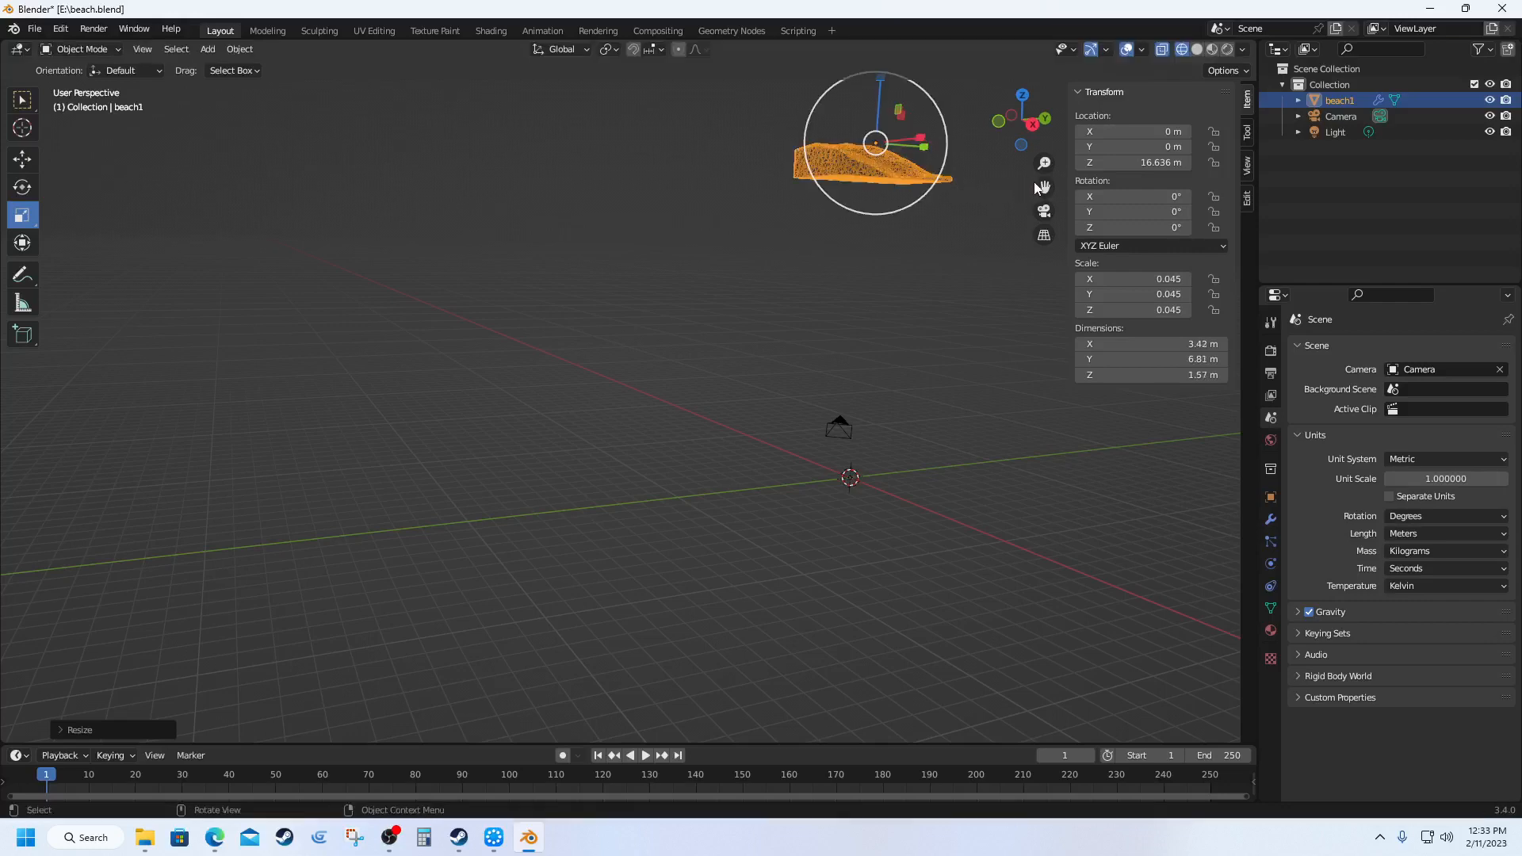
Step: Lower the beach1 terrain to a Z location of about 1.1 m and scale it uniformly to about 0.040
{"action": "left_click", "coordinate": [23, 160]}
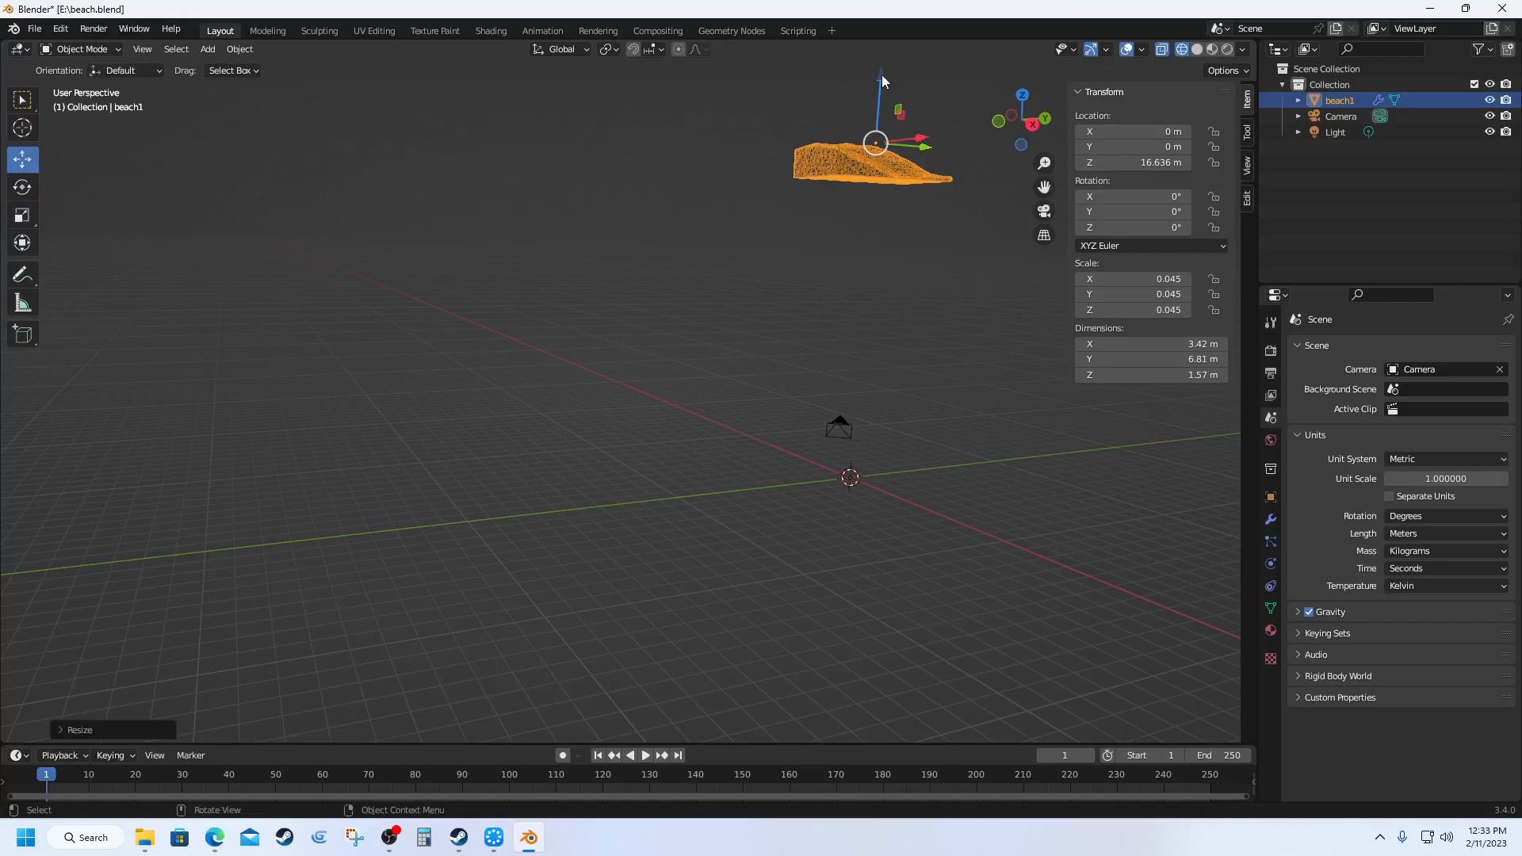
{"action": "left_click_drag", "start_coordinate": [881, 75], "coordinate": [856, 392]}
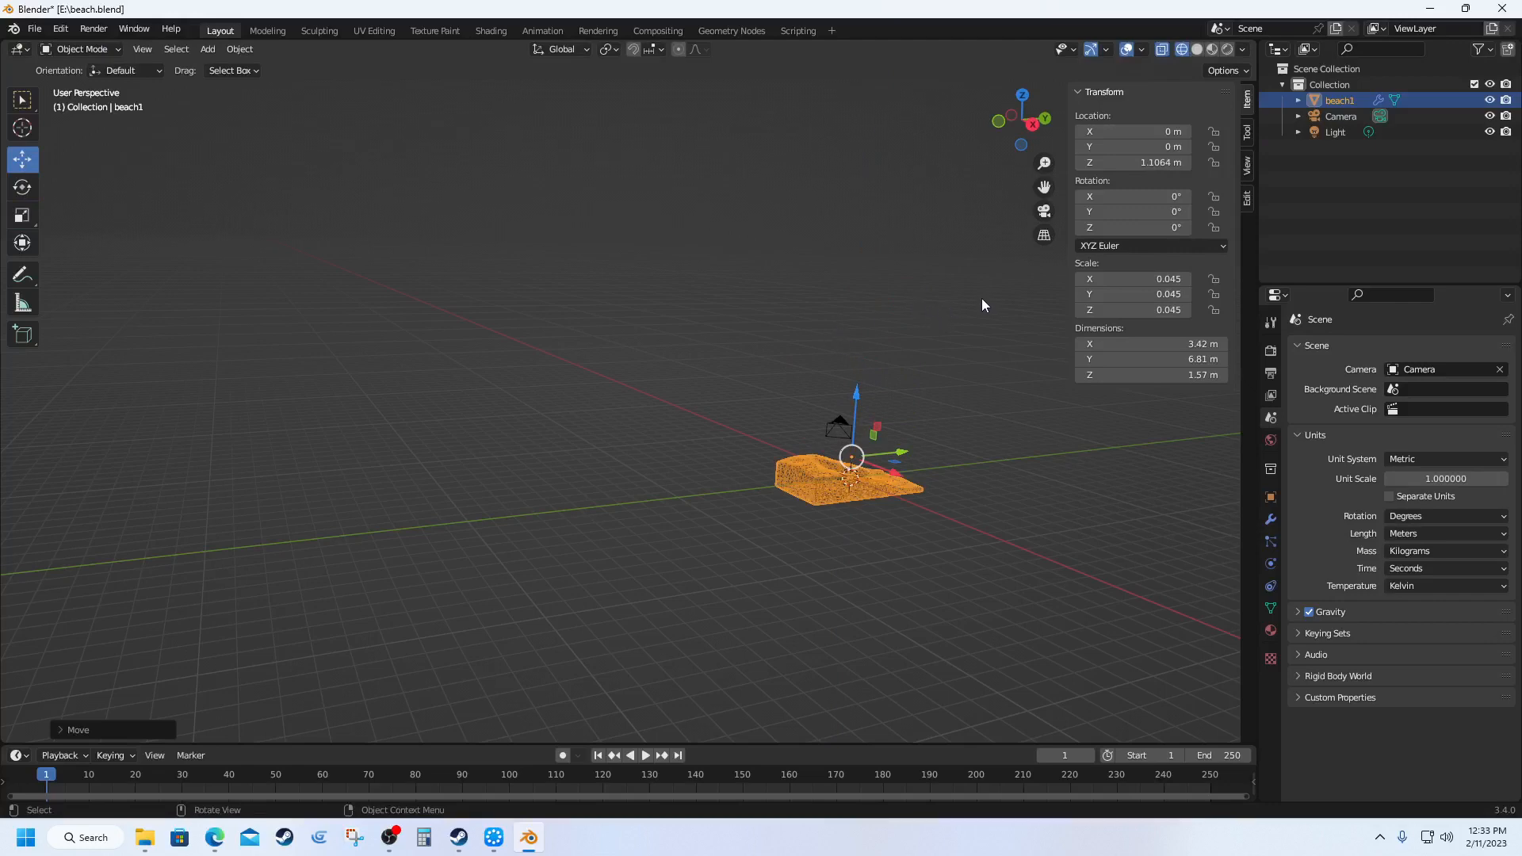
{"action": "left_click", "coordinate": [22, 215]}
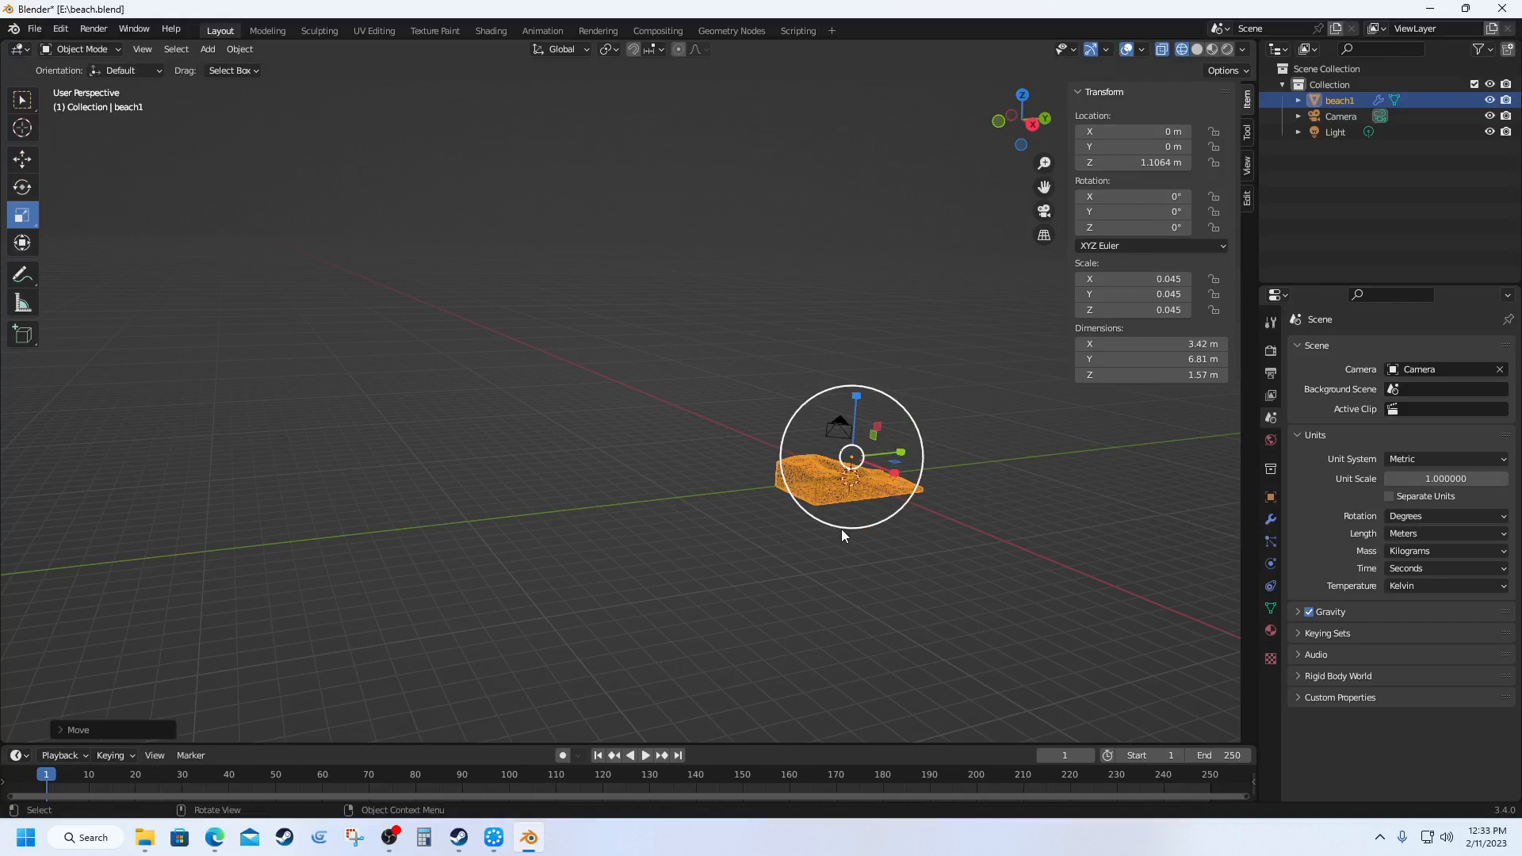
{"action": "left_click_drag", "start_coordinate": [840, 526], "coordinate": [862, 525]}
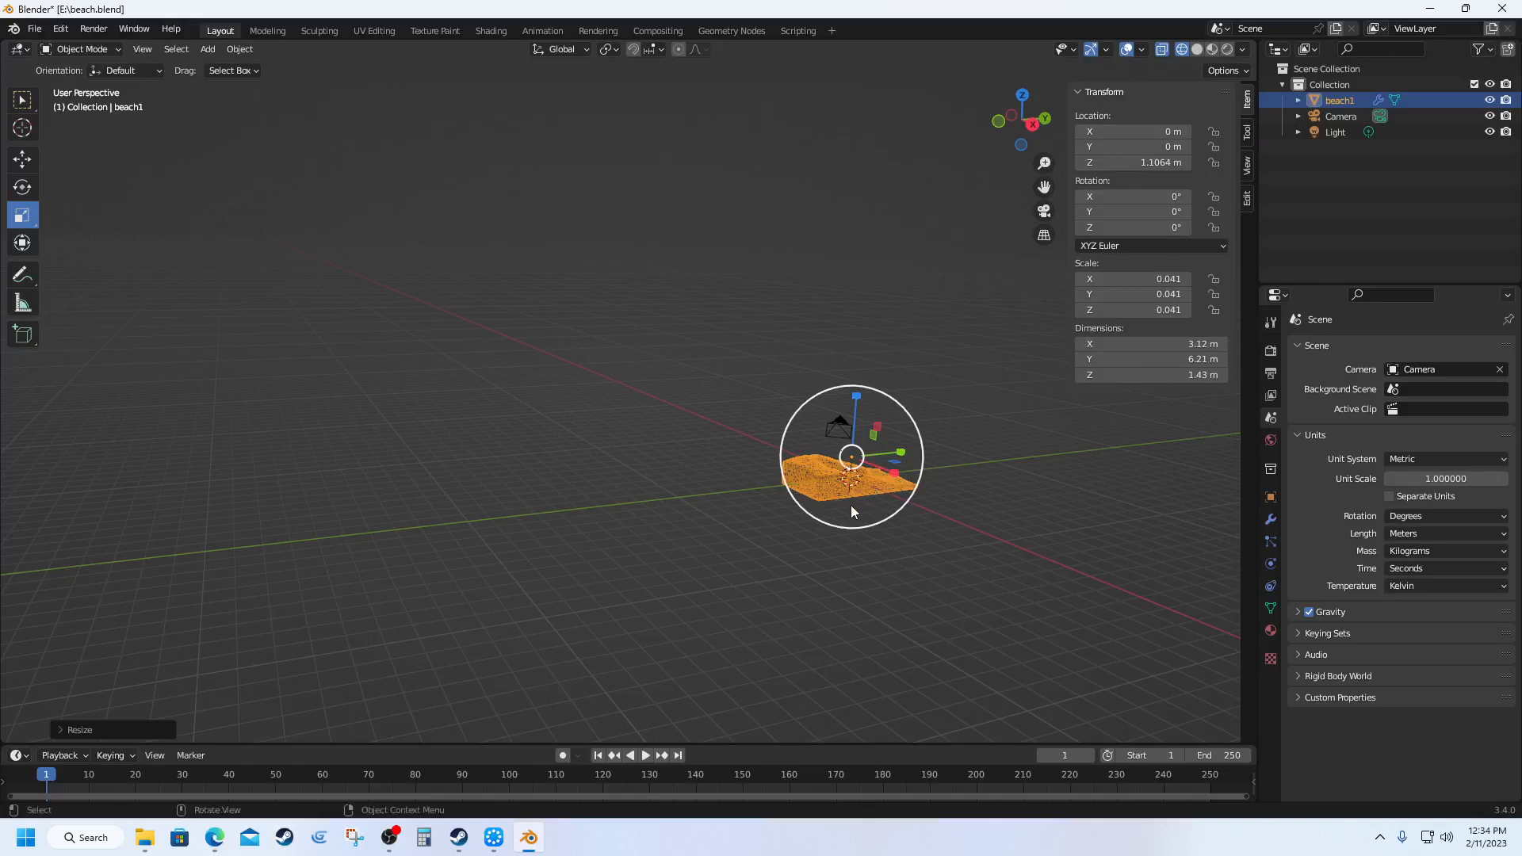
{"action": "scroll", "coordinate": [853, 525], "scroll_direction": "up", "scroll_amount": 5}
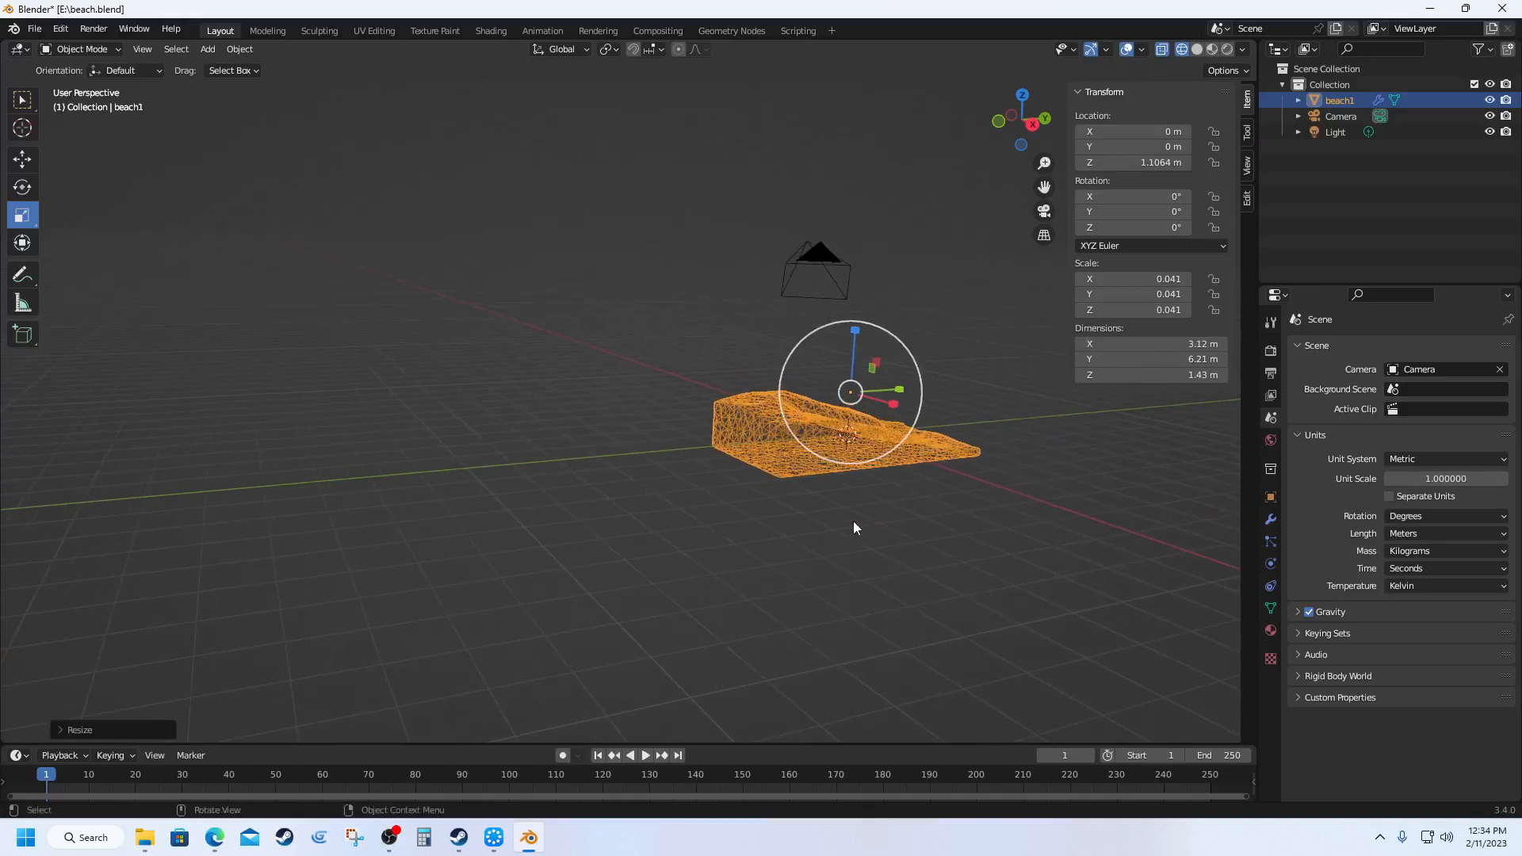
{"action": "left_click_drag", "start_coordinate": [843, 455], "coordinate": [839, 454]}
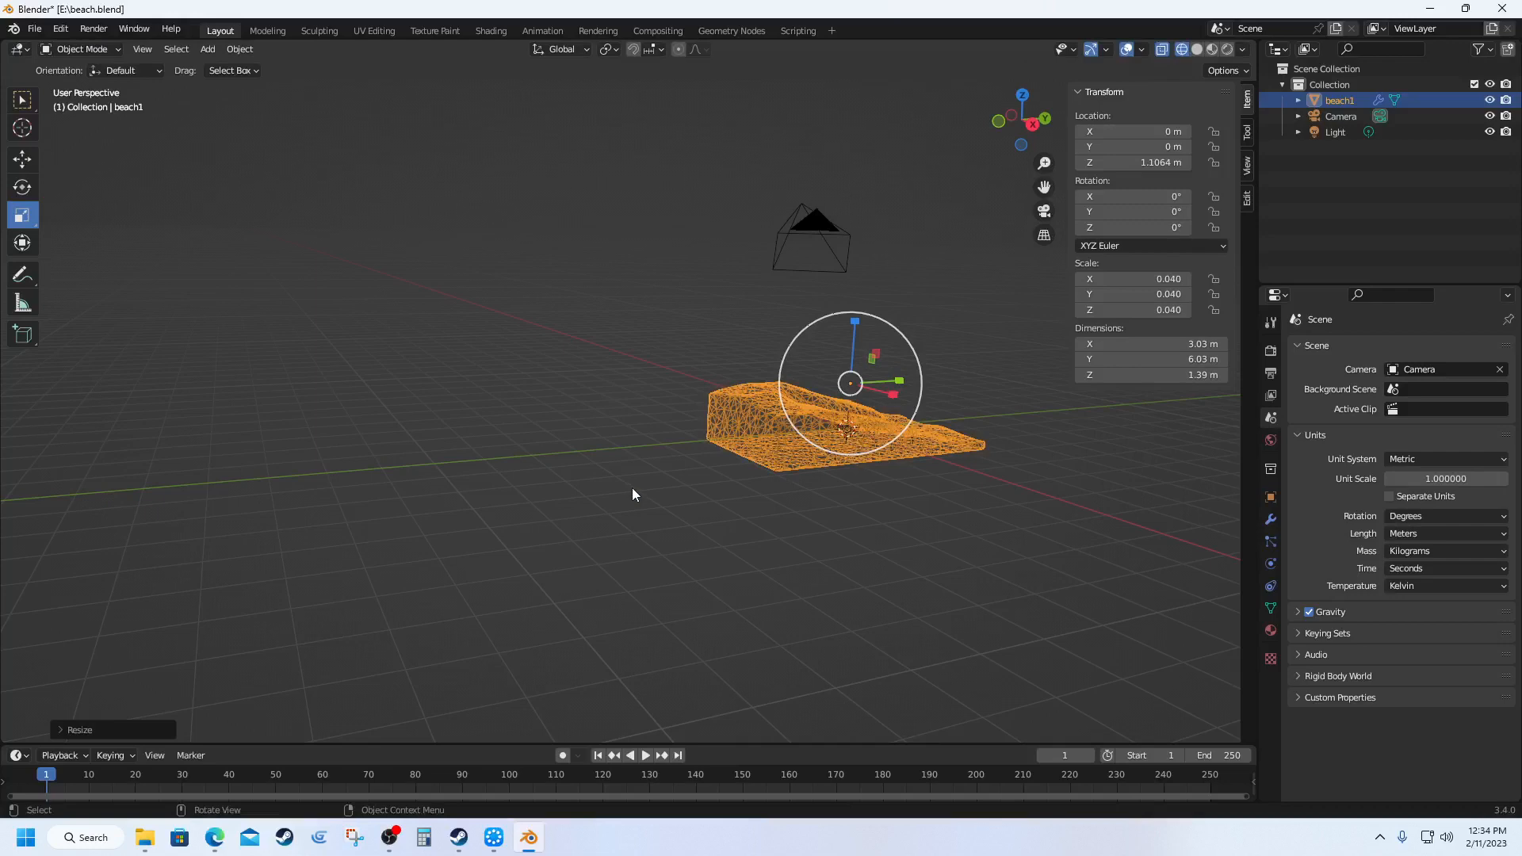
Step: Restrict transforms to origins only and move the beach1 origin down along Z to about 1.07 m
{"action": "left_click", "coordinate": [574, 472]}
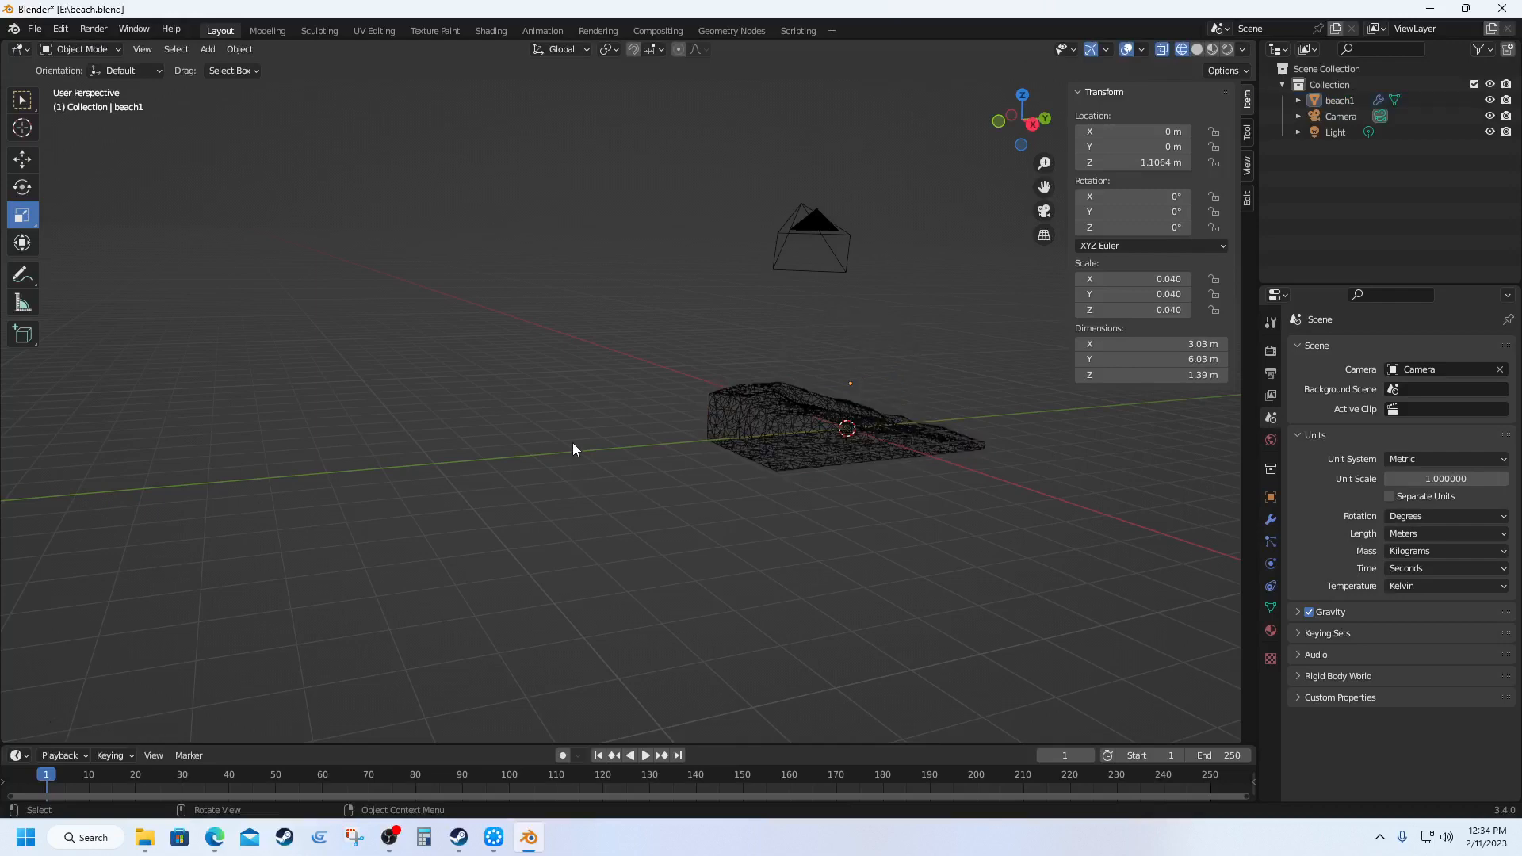
{"action": "left_click", "coordinate": [777, 442]}
{"action": "scroll", "coordinate": [777, 442], "scroll_direction": "up", "scroll_amount": 2}
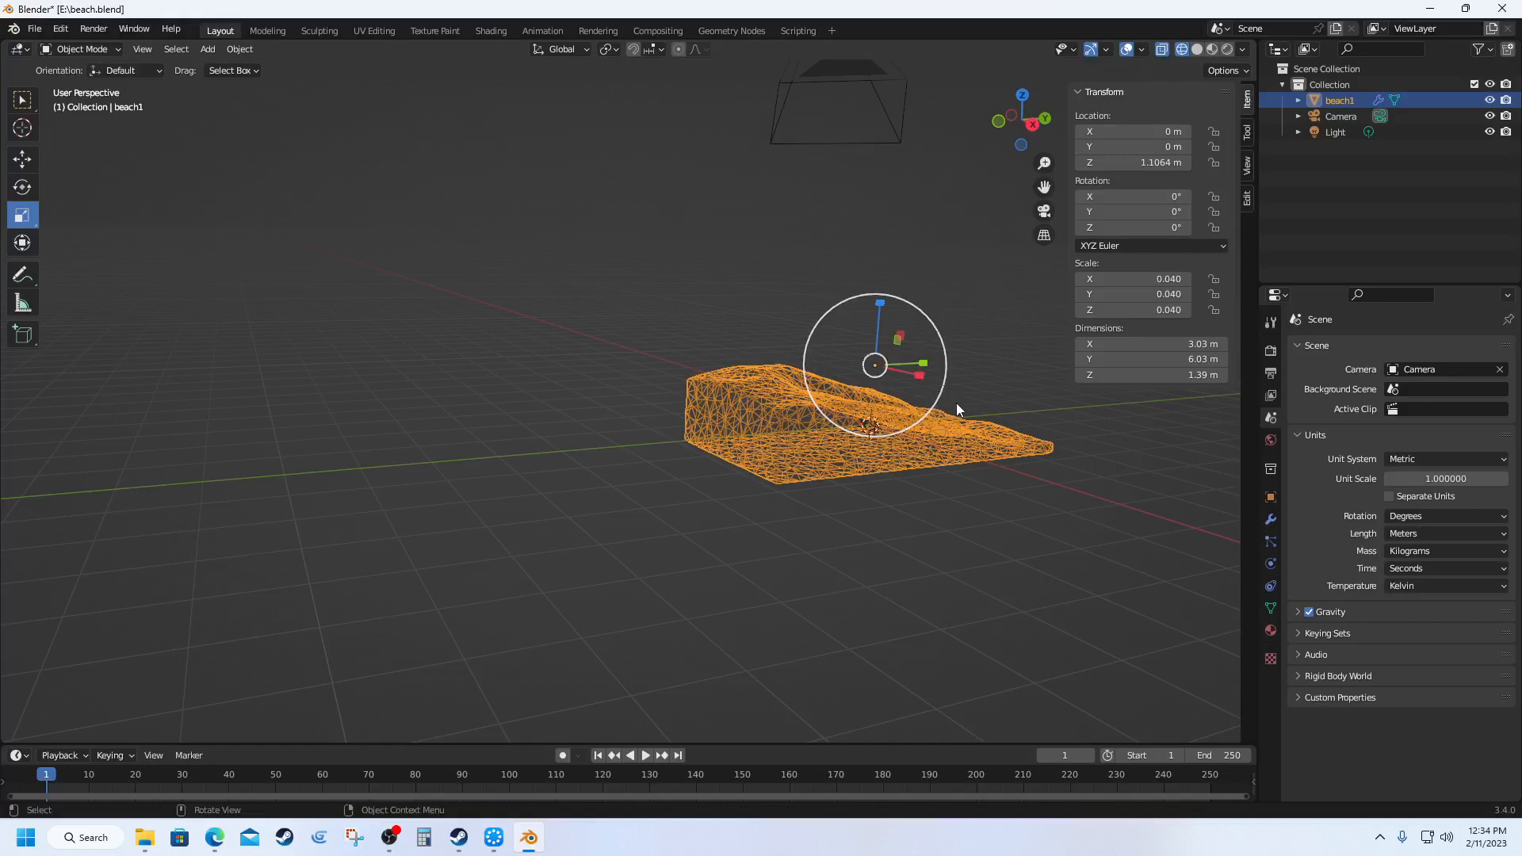
{"action": "left_click", "coordinate": [934, 264]}
{"action": "left_click", "coordinate": [814, 430]}
{"action": "left_click", "coordinate": [1235, 71]}
{"action": "left_click", "coordinate": [24, 158]}
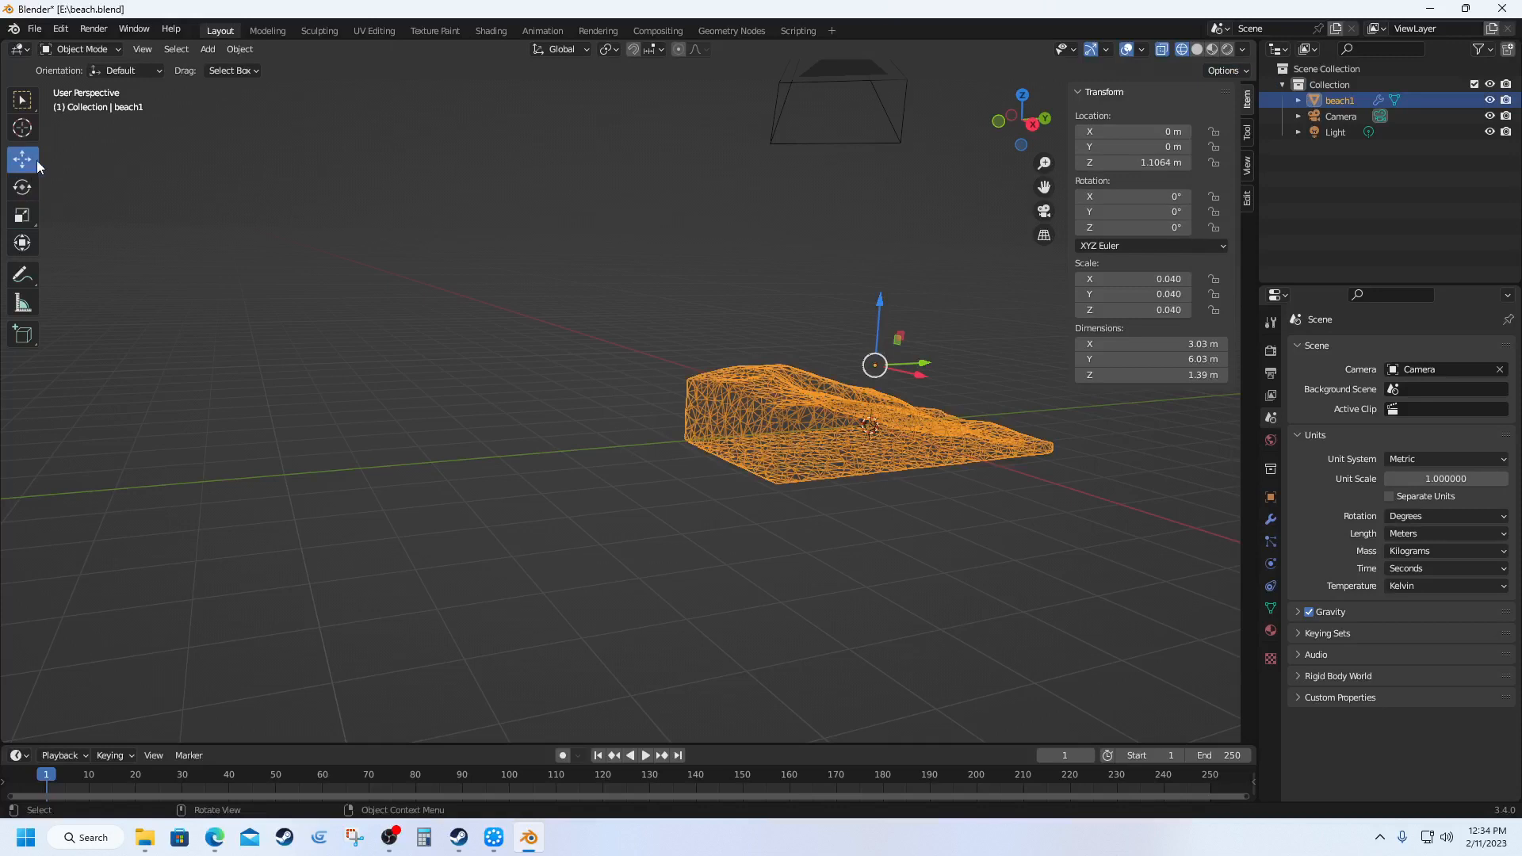
{"action": "left_click_drag", "start_coordinate": [881, 302], "coordinate": [879, 311]}
{"action": "left_click", "coordinate": [880, 311]}
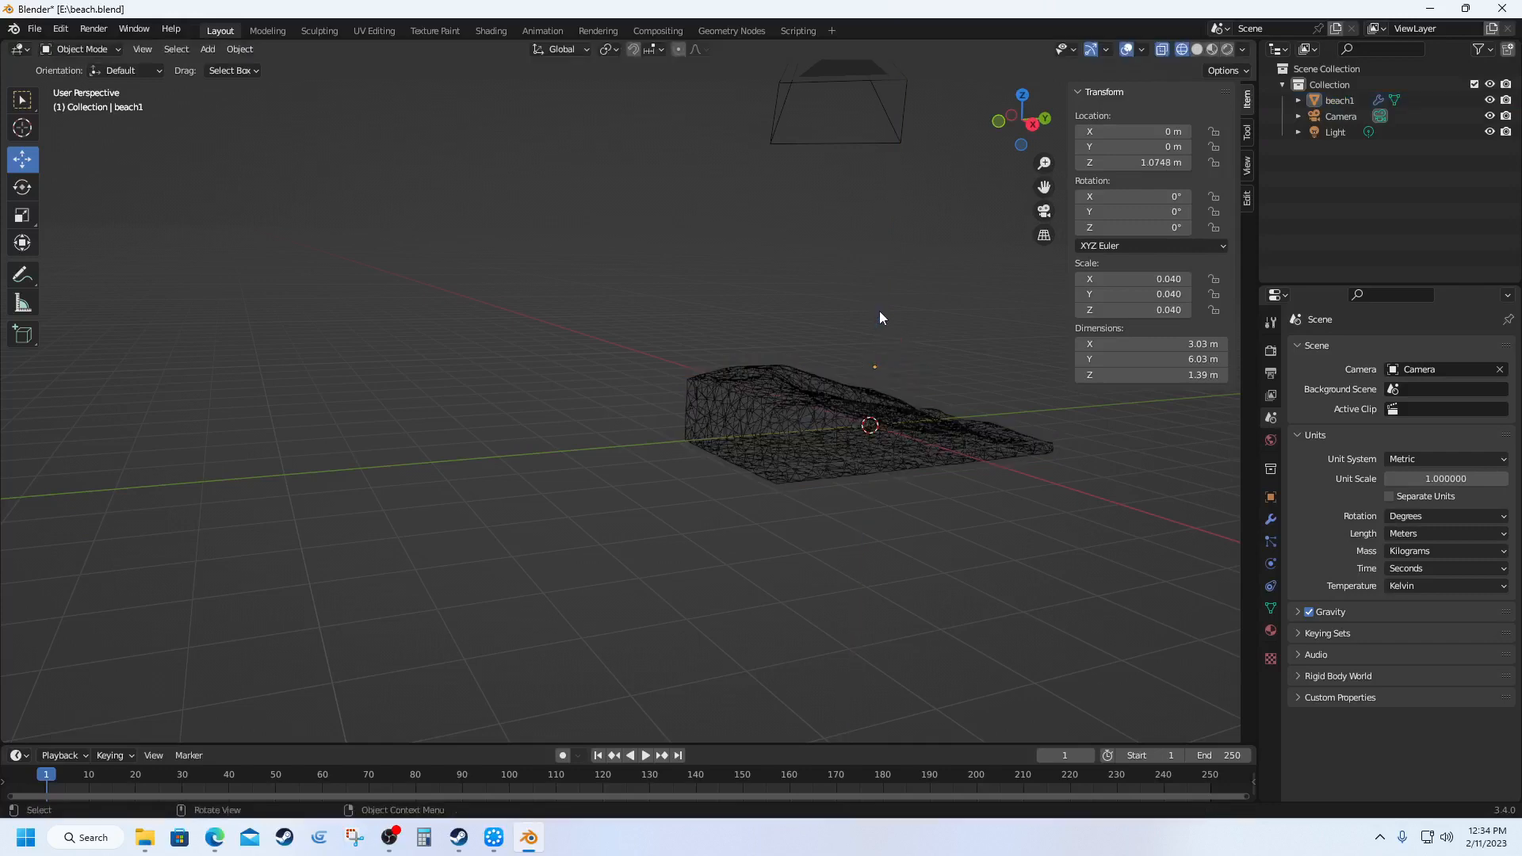
Step: Move the beach1 origin up along Z to about 3.33 m and set the Z location to 0 m
{"action": "left_click", "coordinate": [875, 368]}
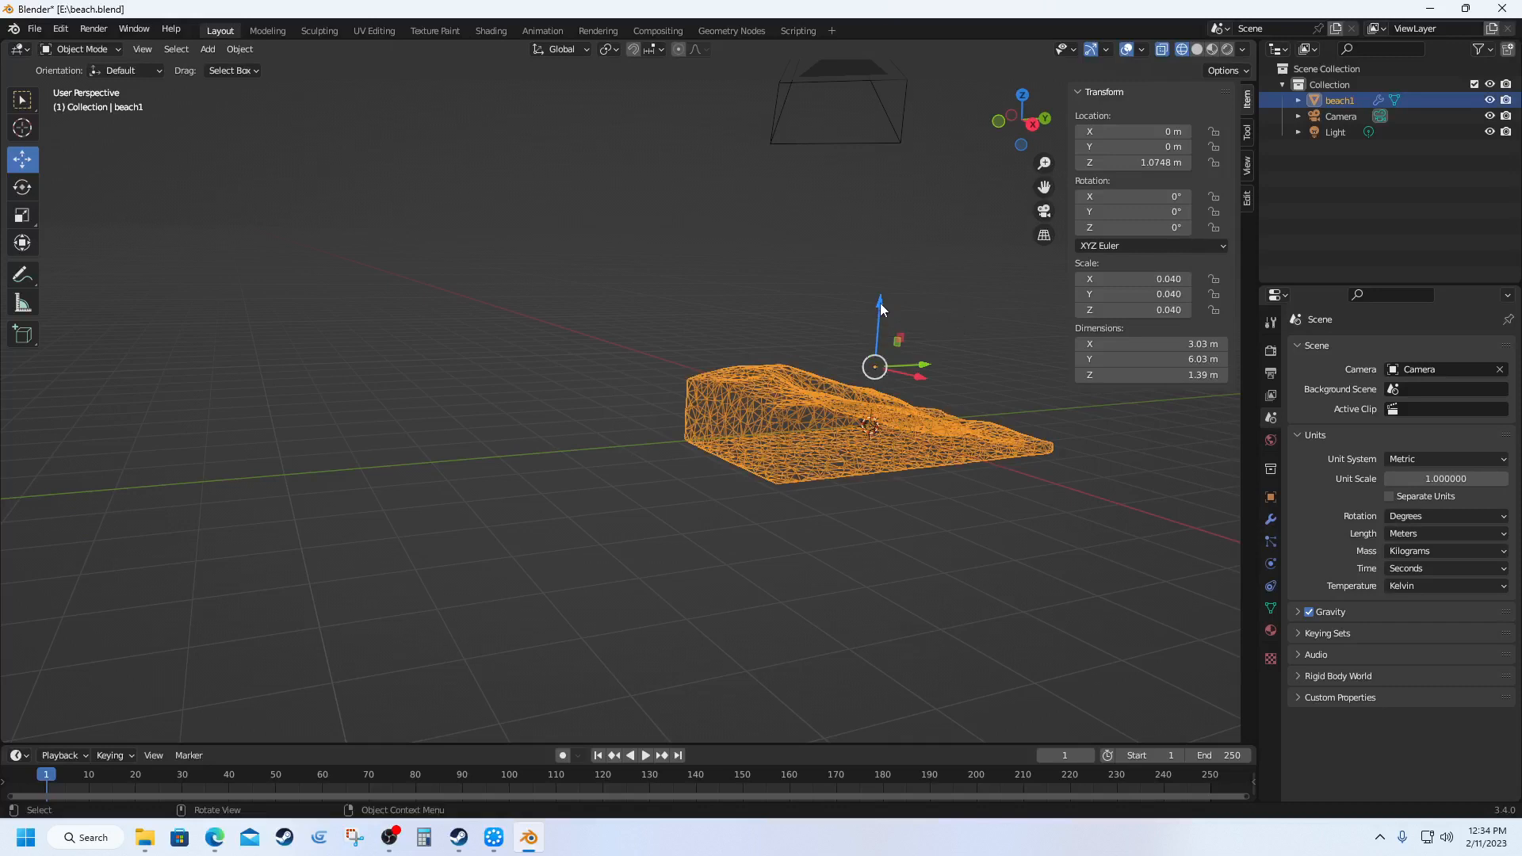
{"action": "key", "text": "g"}
{"action": "key", "text": "z"}
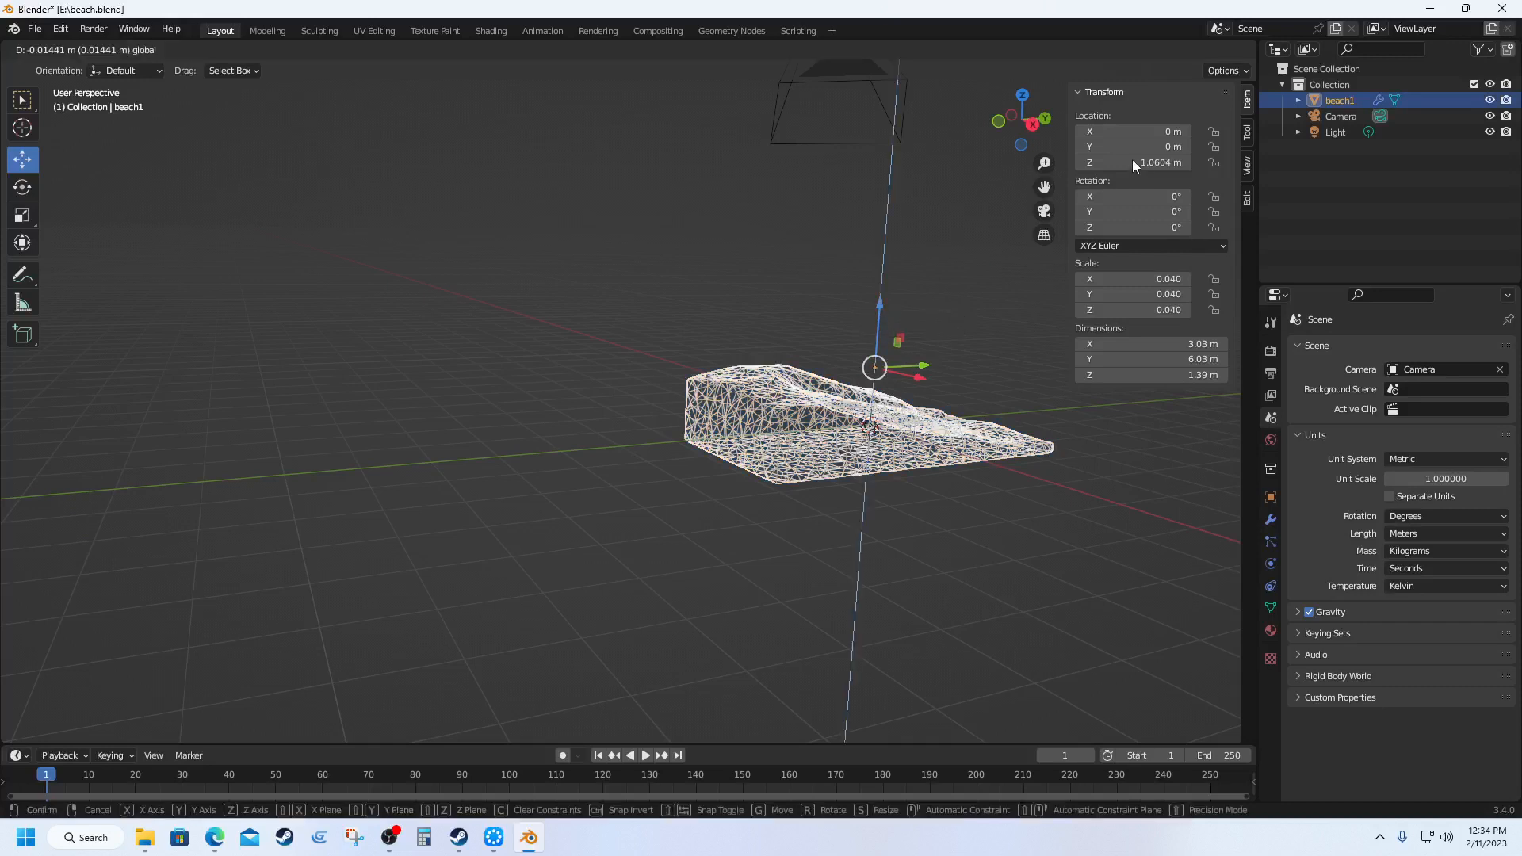
{"action": "double_click", "coordinate": [1139, 164]}
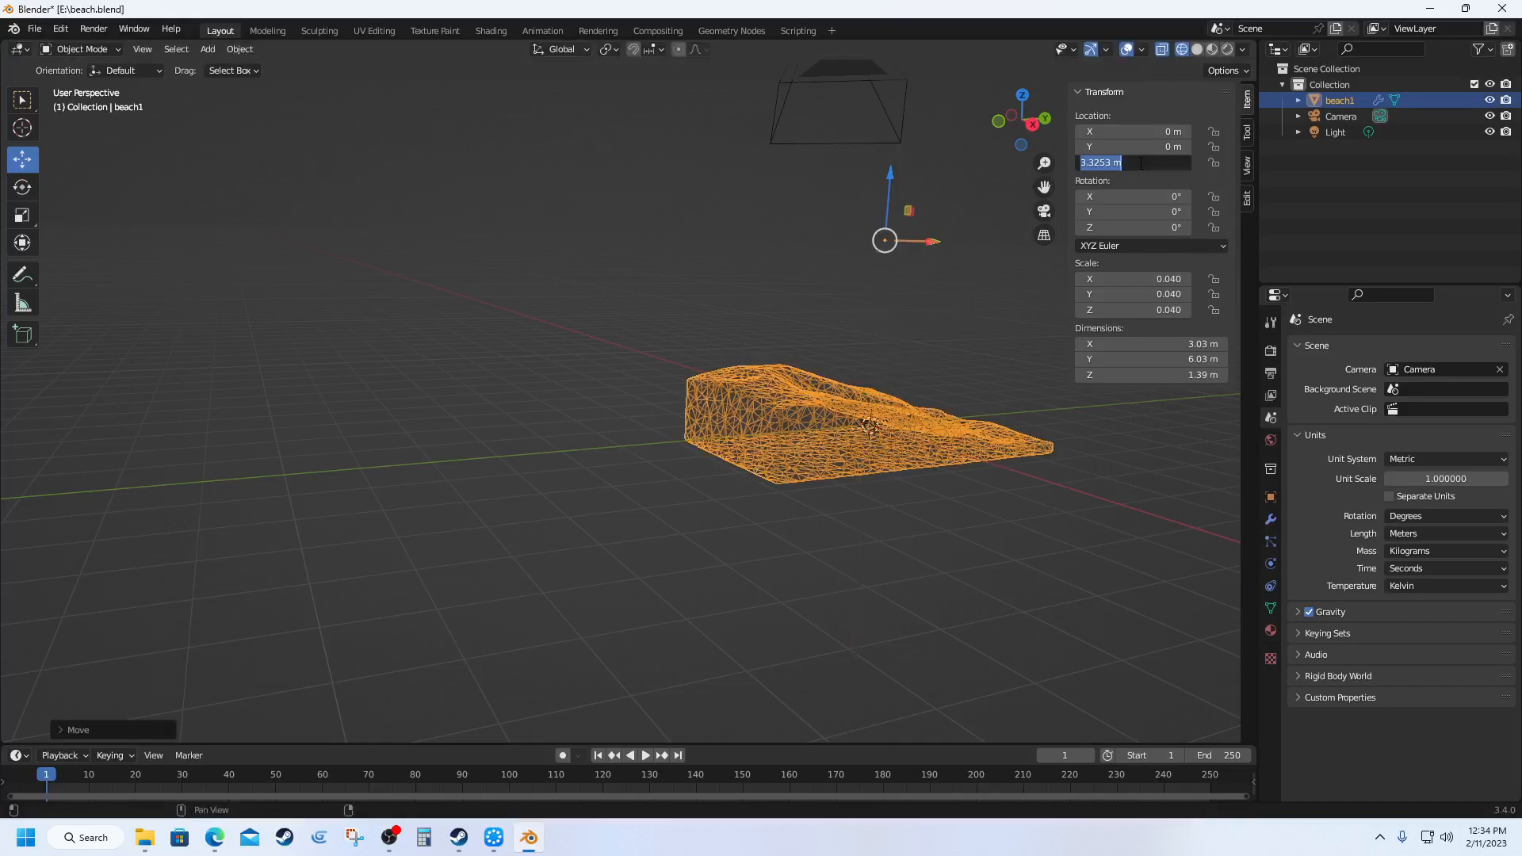
{"action": "type", "text": "0"}
{"action": "key", "text": "Return"}
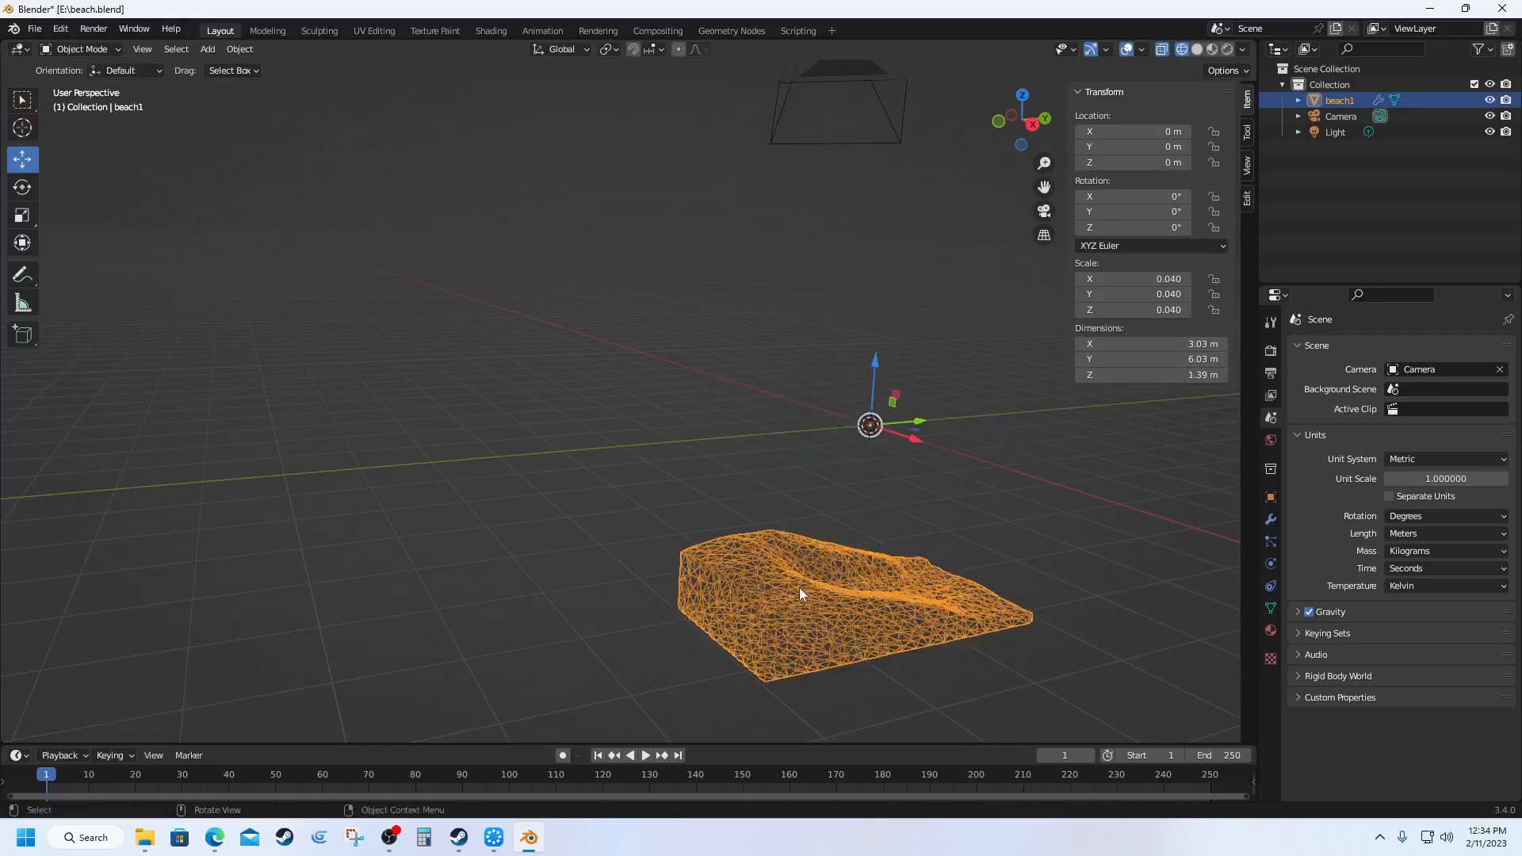
Step: Turn off the origins-only restriction, and reset the terrain's Z location to 0 m after a trial lift along Z
{"action": "left_click", "coordinate": [1231, 75]}
{"action": "left_click", "coordinate": [1220, 119]}
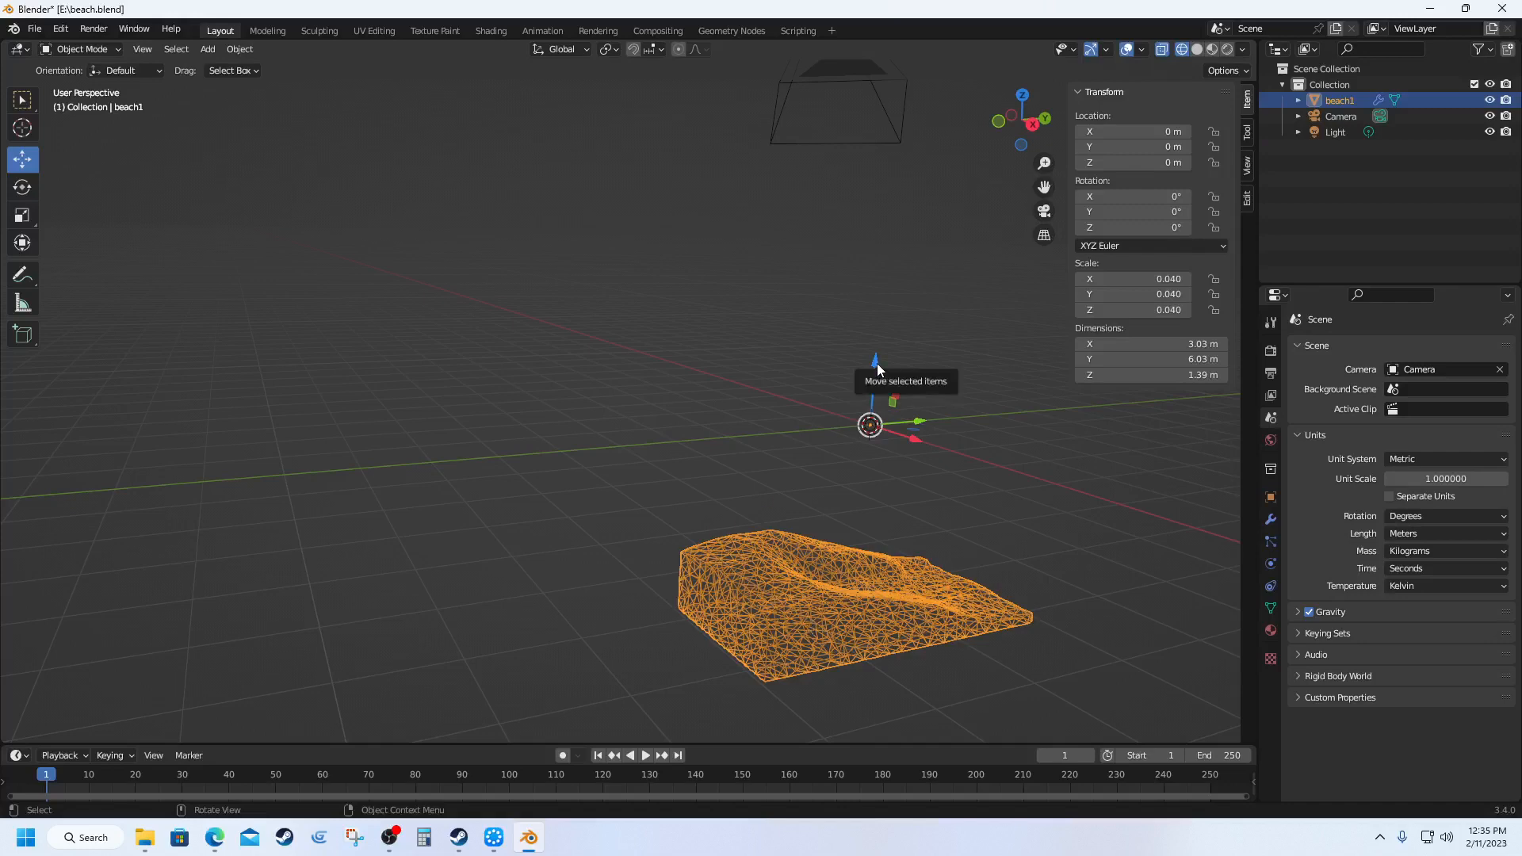
{"action": "left_click_drag", "start_coordinate": [876, 371], "coordinate": [913, 163]}
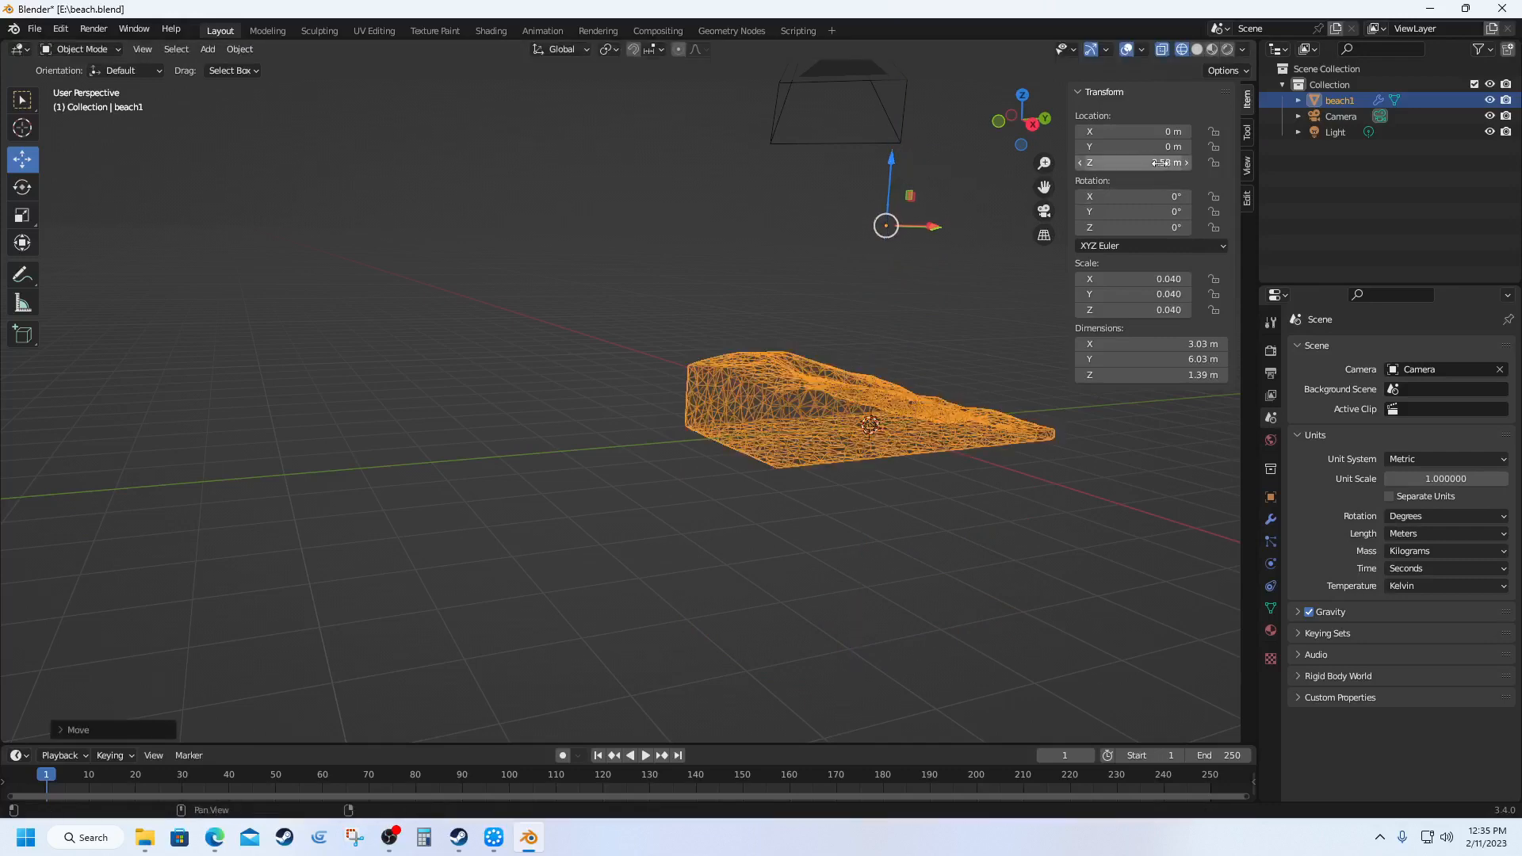
{"action": "left_click", "coordinate": [1162, 163]}
{"action": "type", "text": "0"}
{"action": "key", "text": "Return"}
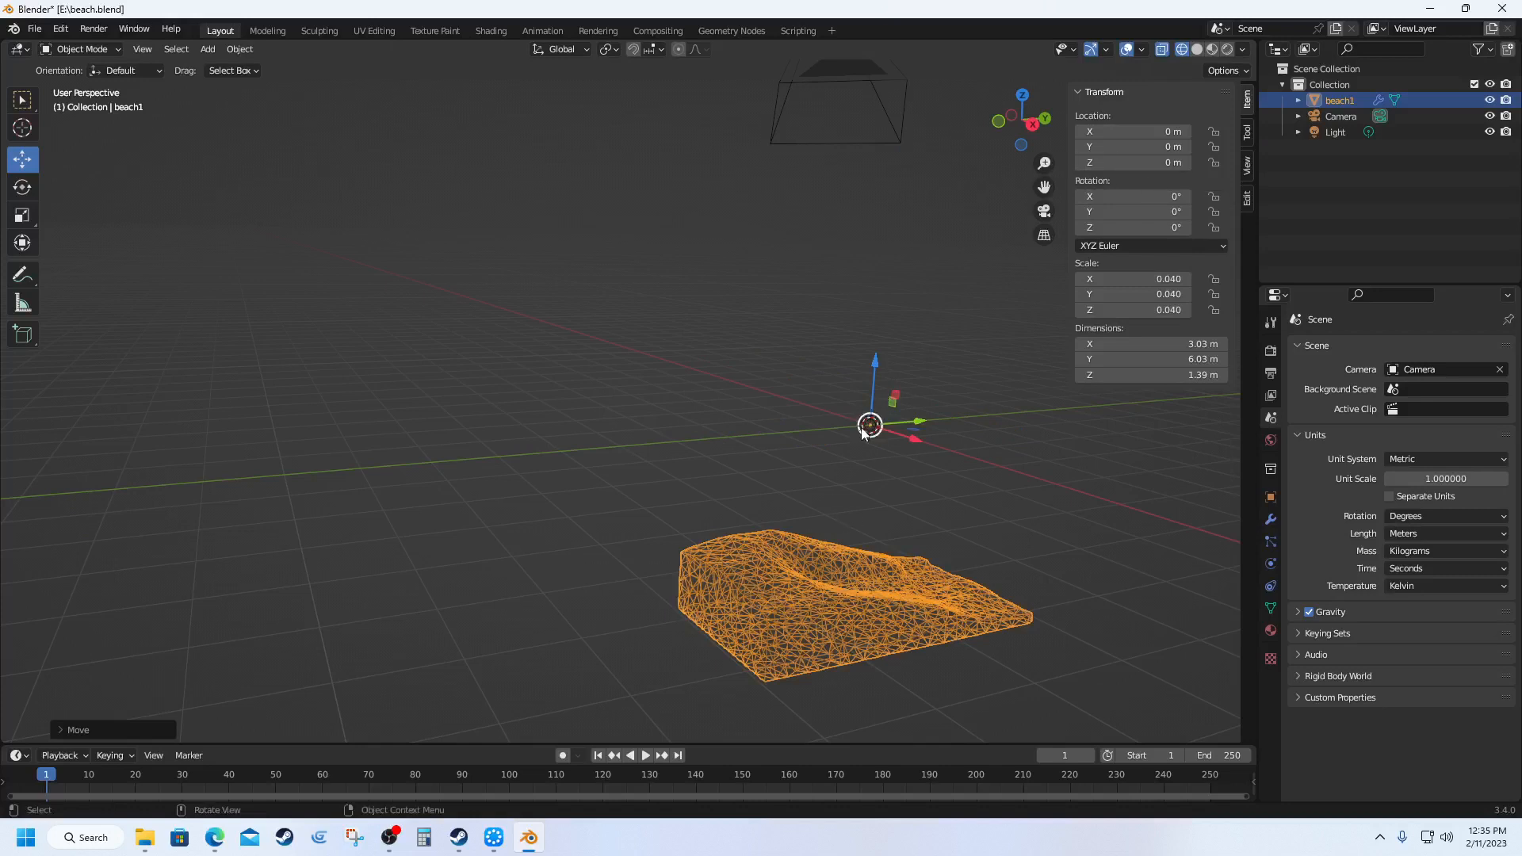
Step: Set the beach1 terrain's origin with Origin to Geometry
{"action": "right_click", "coordinate": [801, 585]}
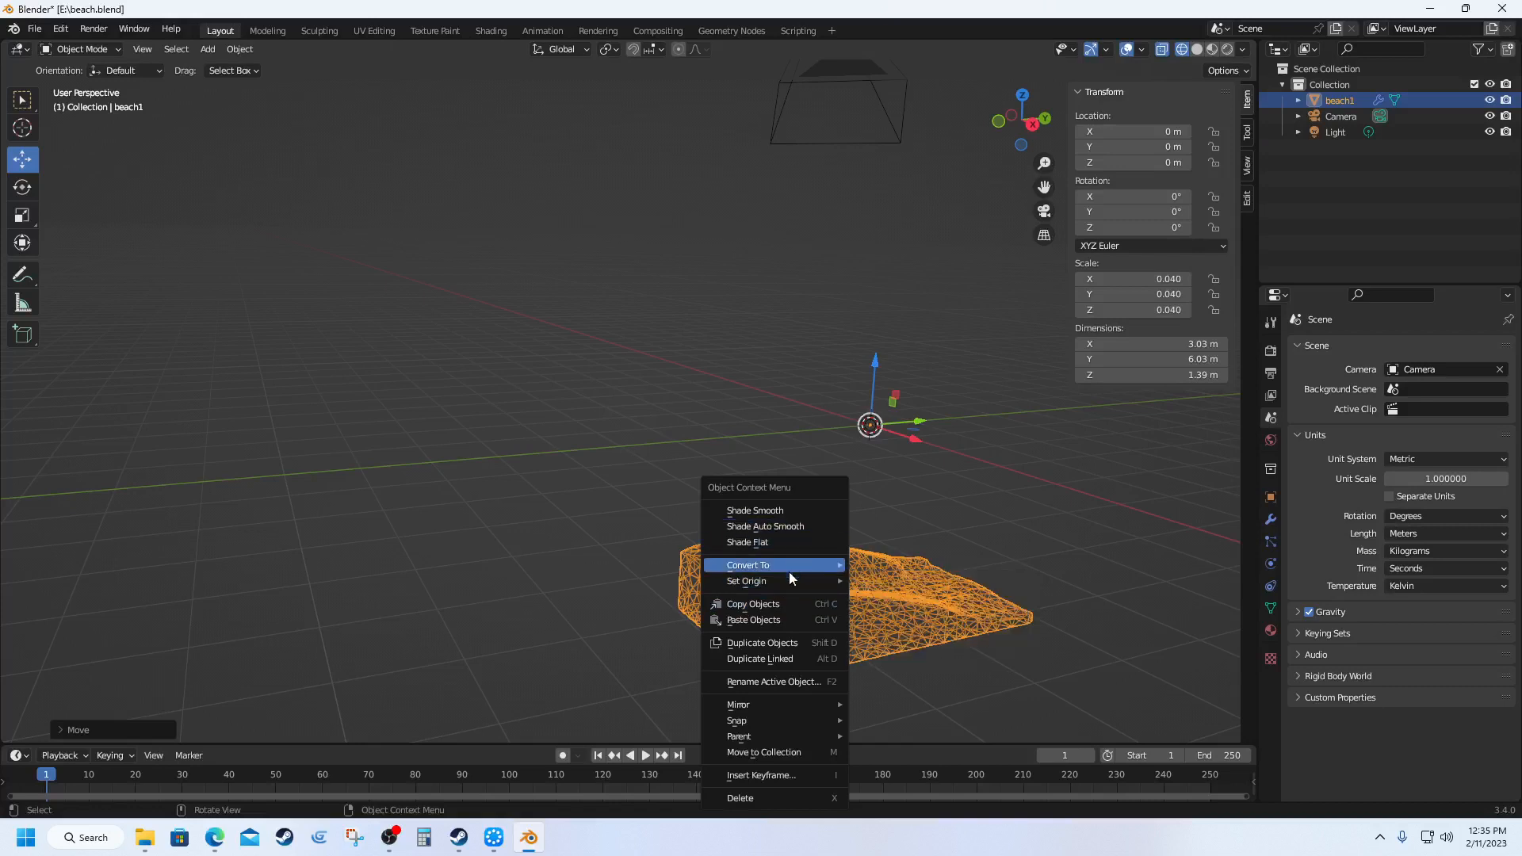
{"action": "mouse_move", "coordinate": [788, 578]}
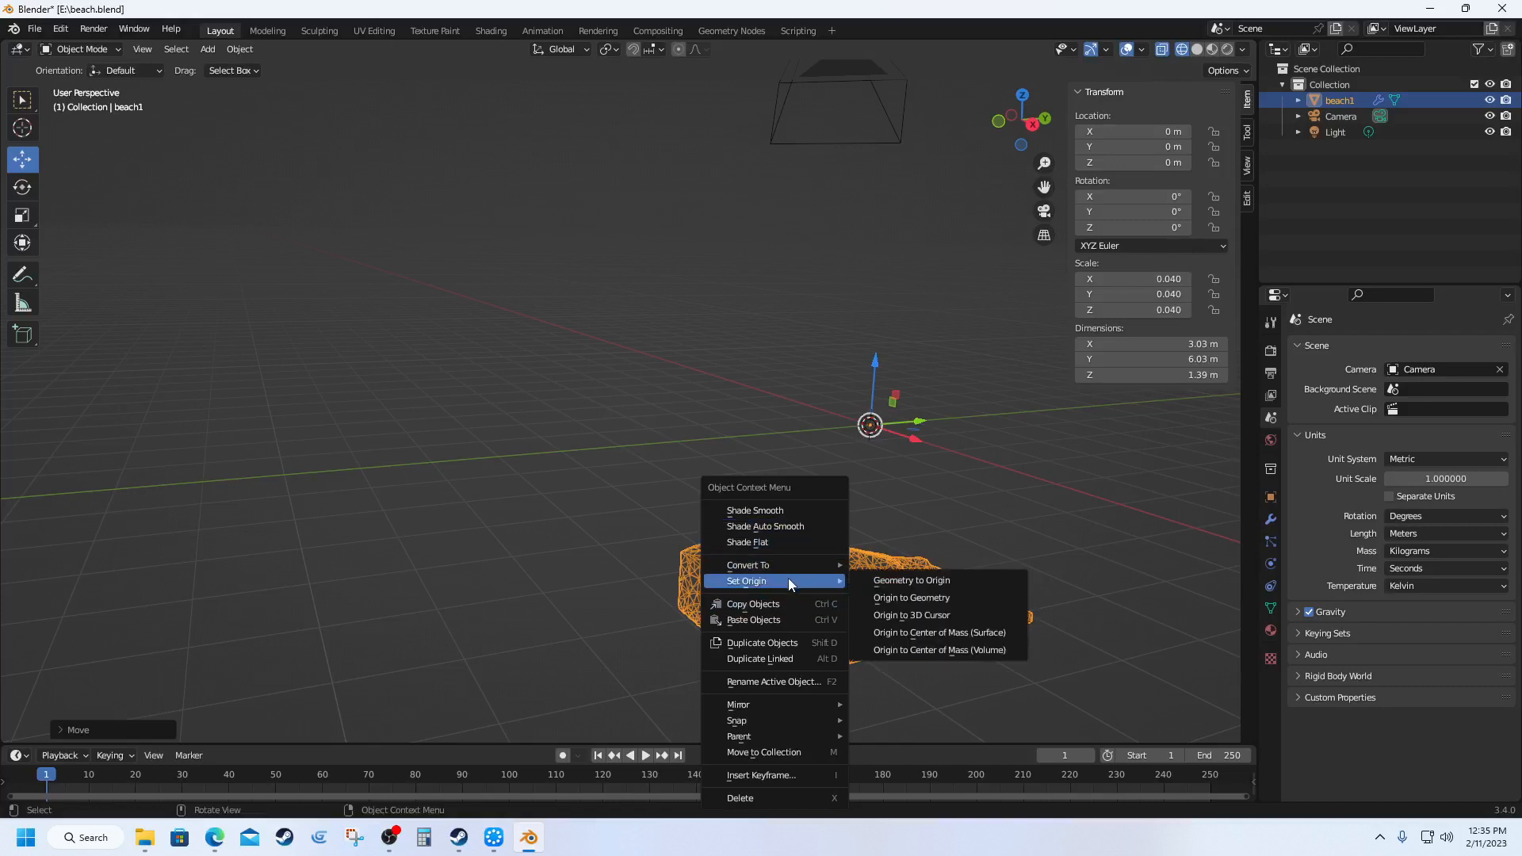
{"action": "left_click", "coordinate": [891, 599]}
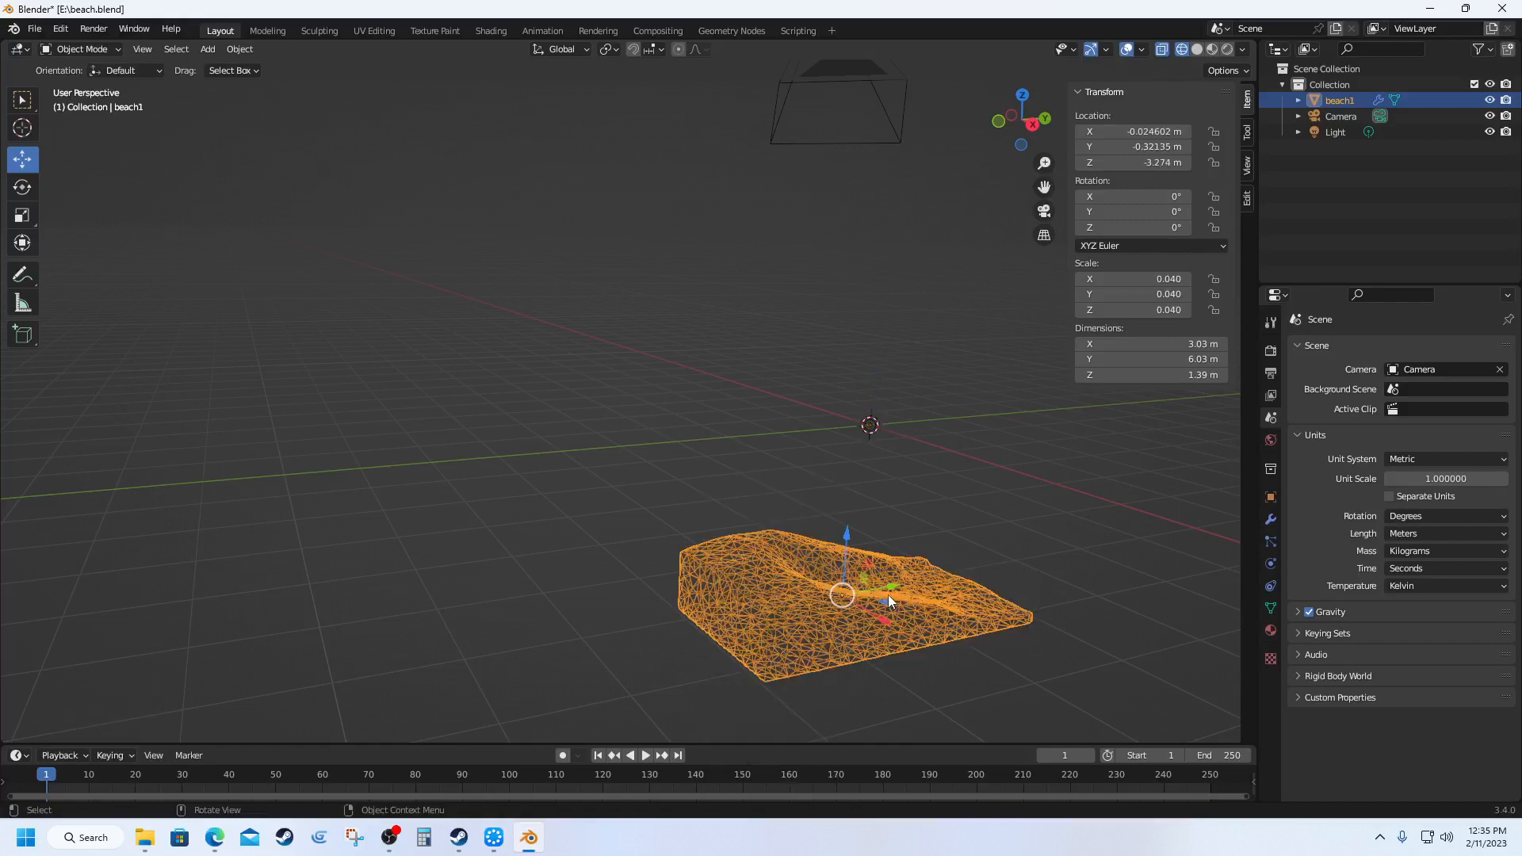
Step: Apply Geometry to Origin to the beach1 terrain and reselect it
{"action": "right_click", "coordinate": [849, 606]}
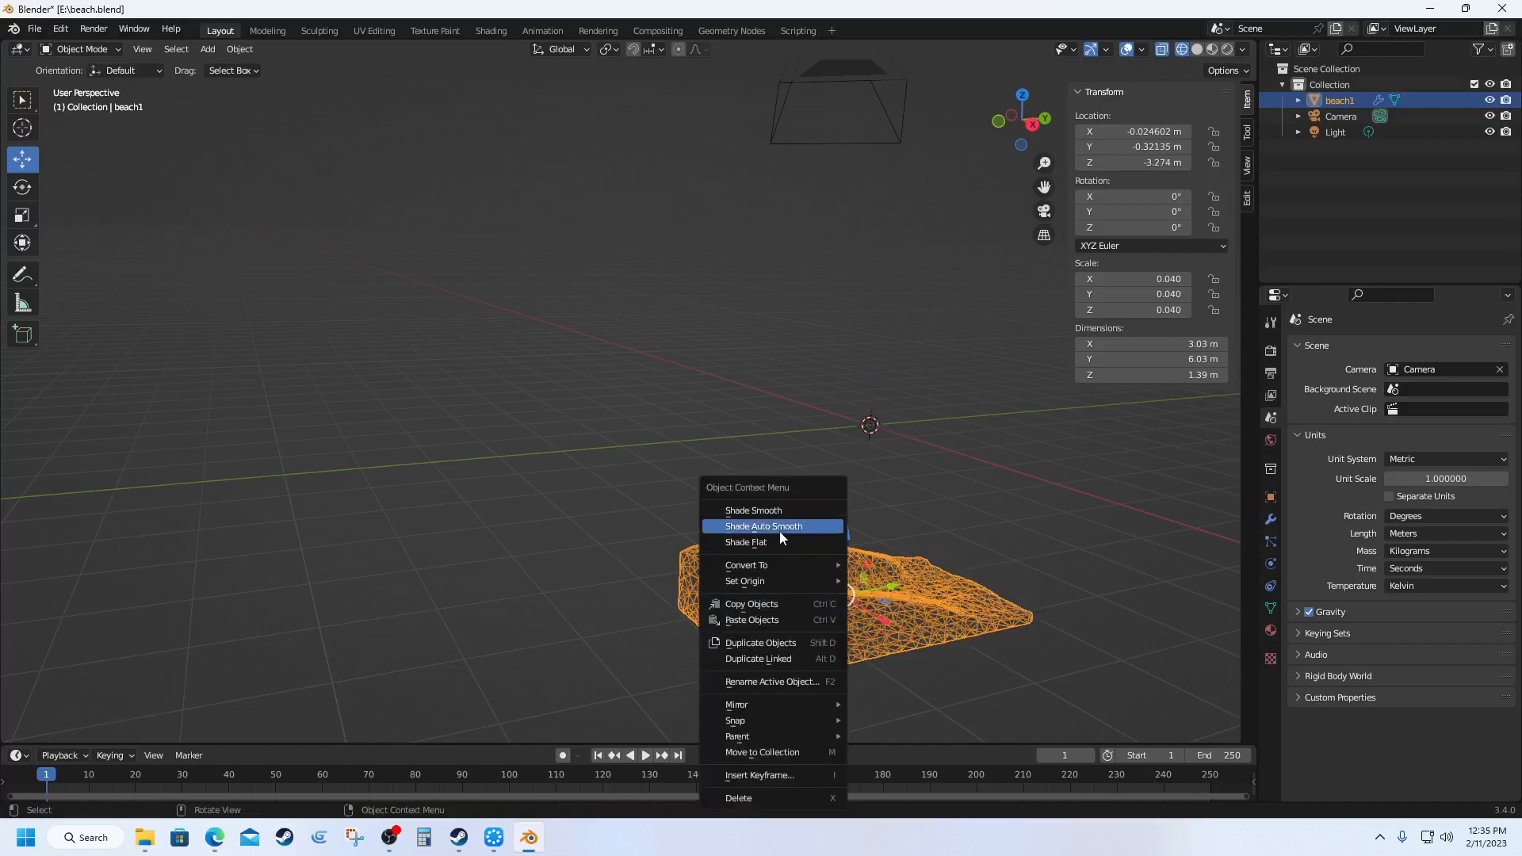
{"action": "mouse_move", "coordinate": [801, 581]}
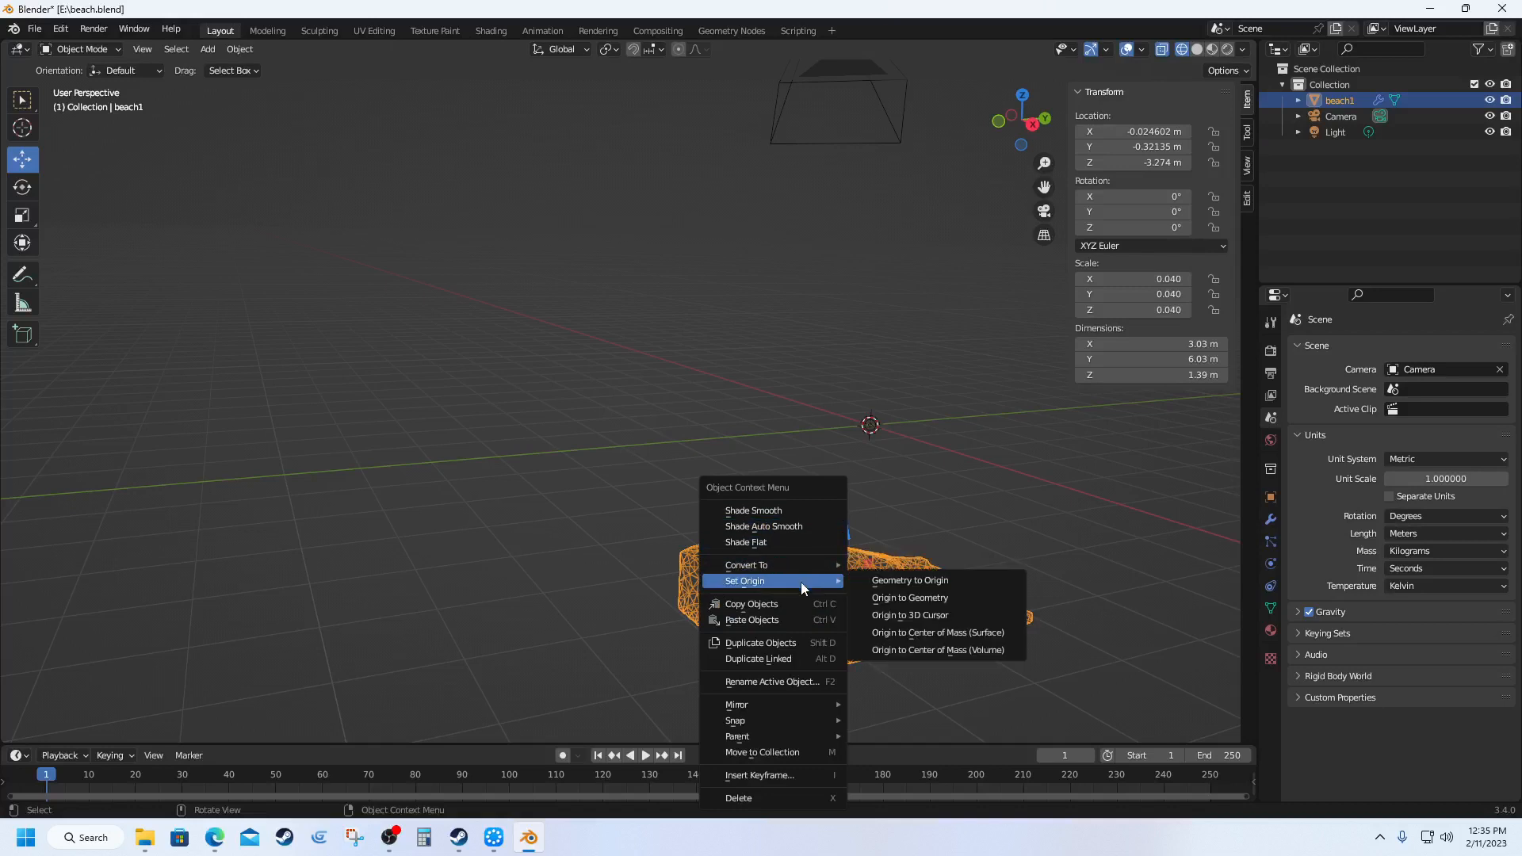
{"action": "left_click", "coordinate": [913, 584]}
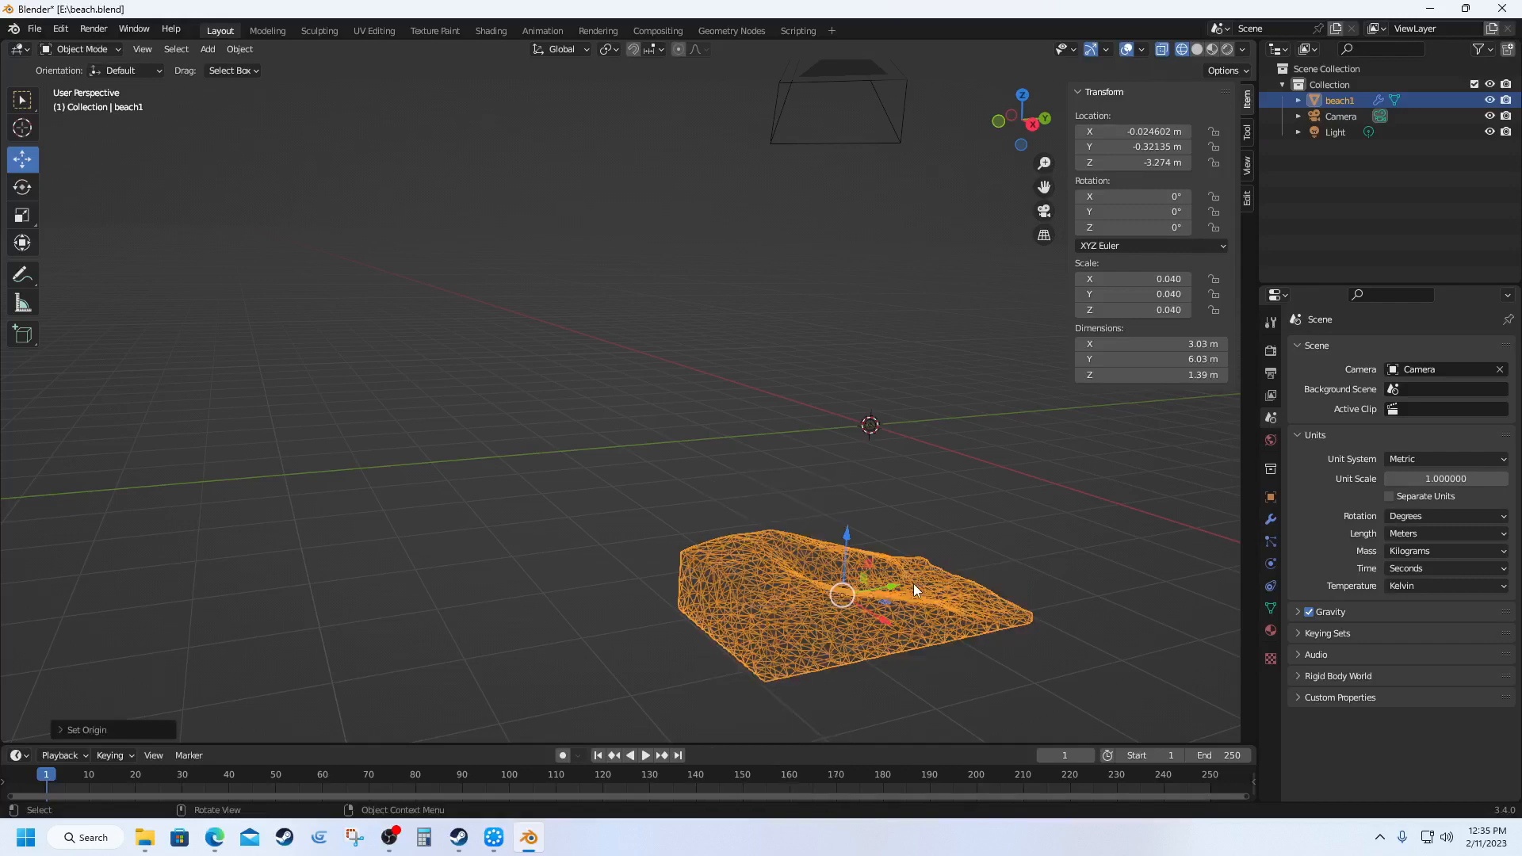
{"action": "left_click", "coordinate": [951, 482]}
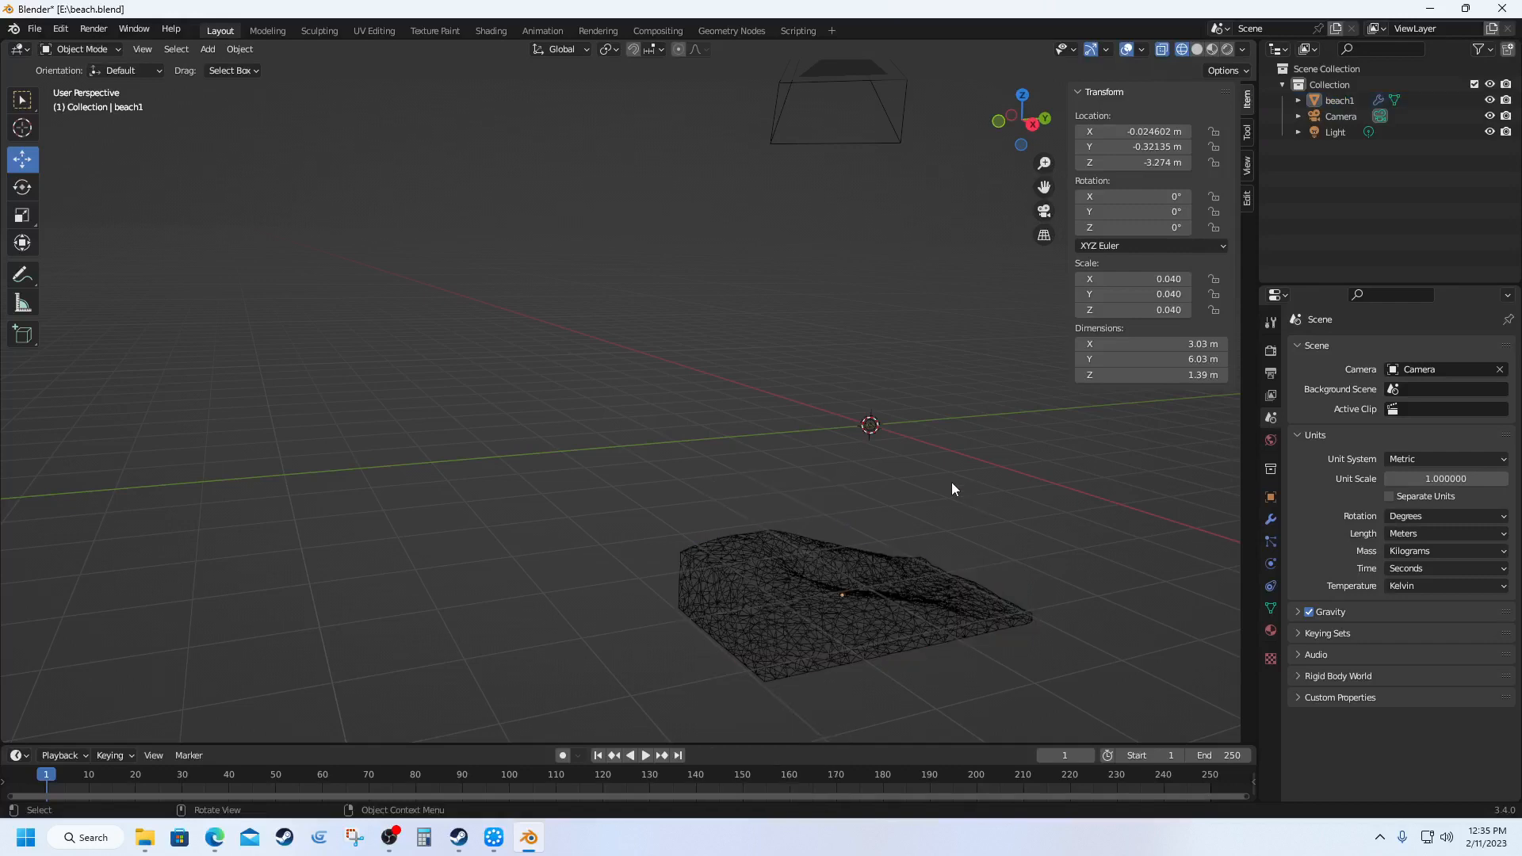
{"action": "left_click", "coordinate": [823, 596]}
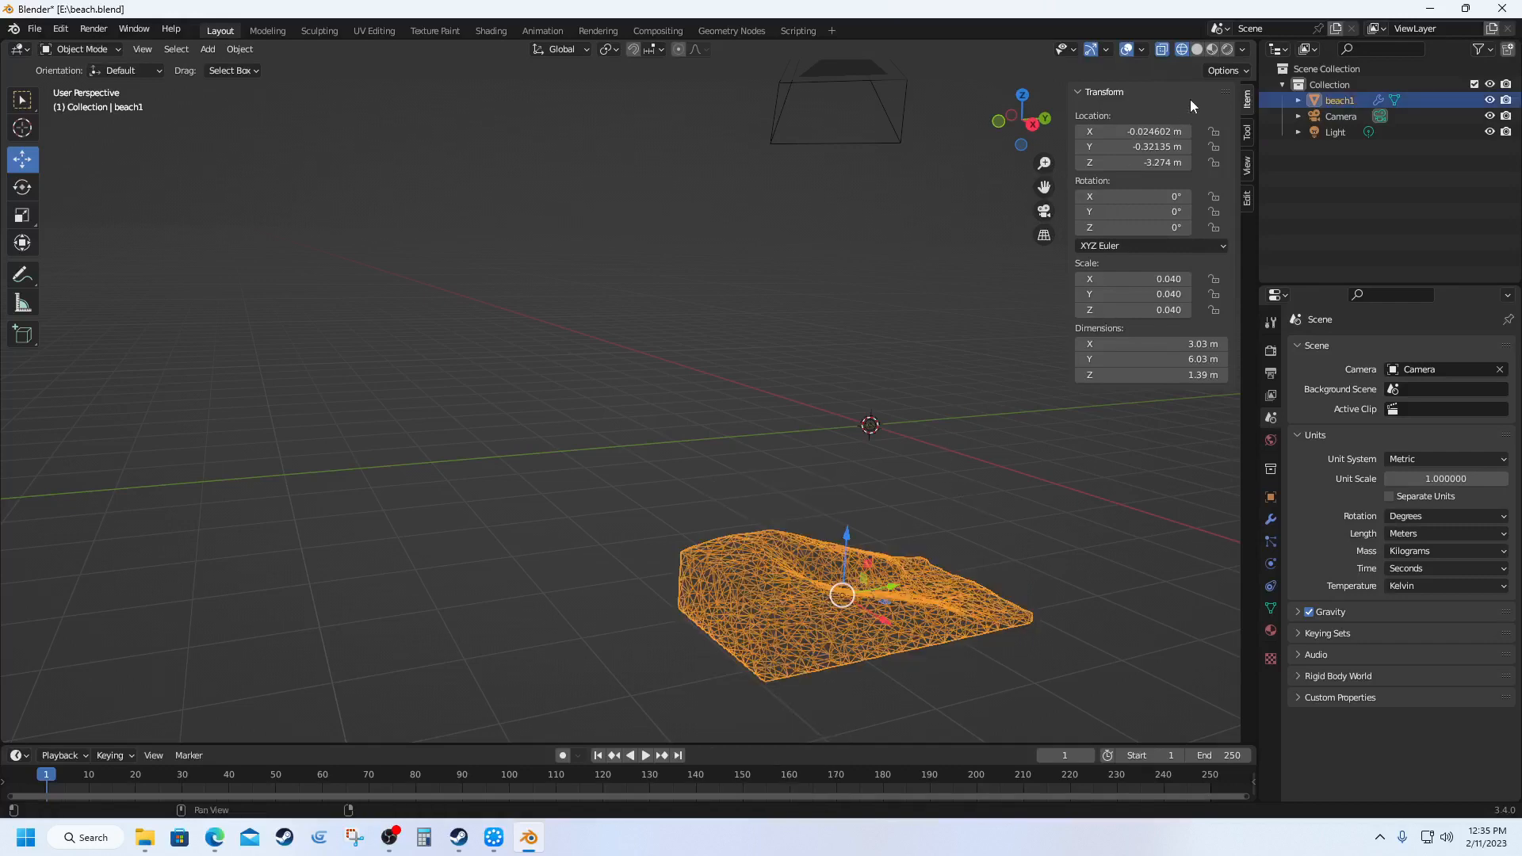
Step: Restrict transforms to origins only, move the beach1 origin down along Z to about -3.37 m, and lift the restriction
{"action": "left_click", "coordinate": [1227, 70]}
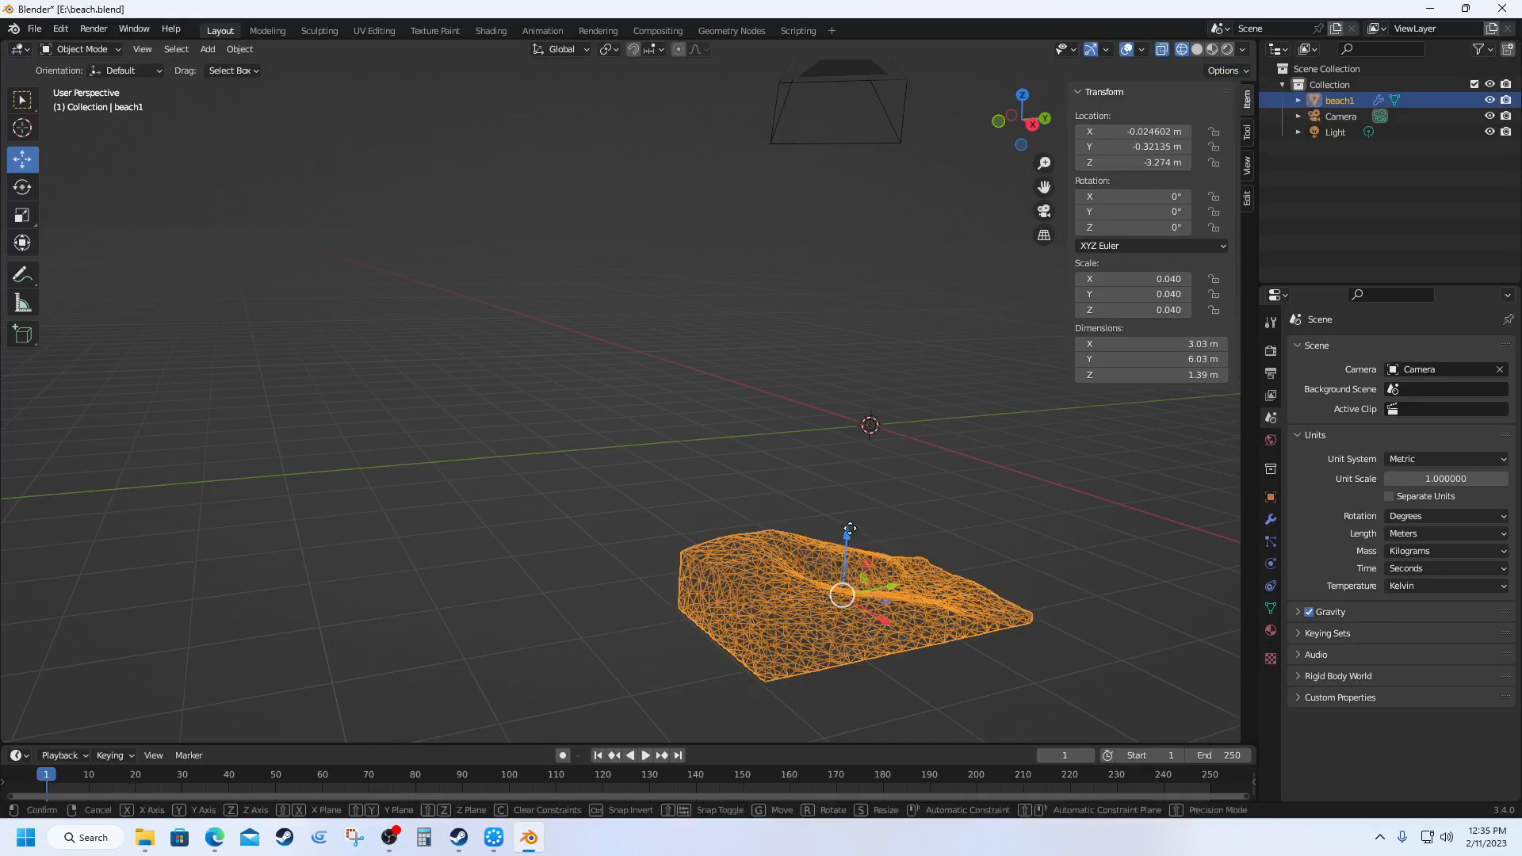
{"action": "left_click_drag", "start_coordinate": [848, 539], "coordinate": [854, 502]}
{"action": "left_click", "coordinate": [854, 502]}
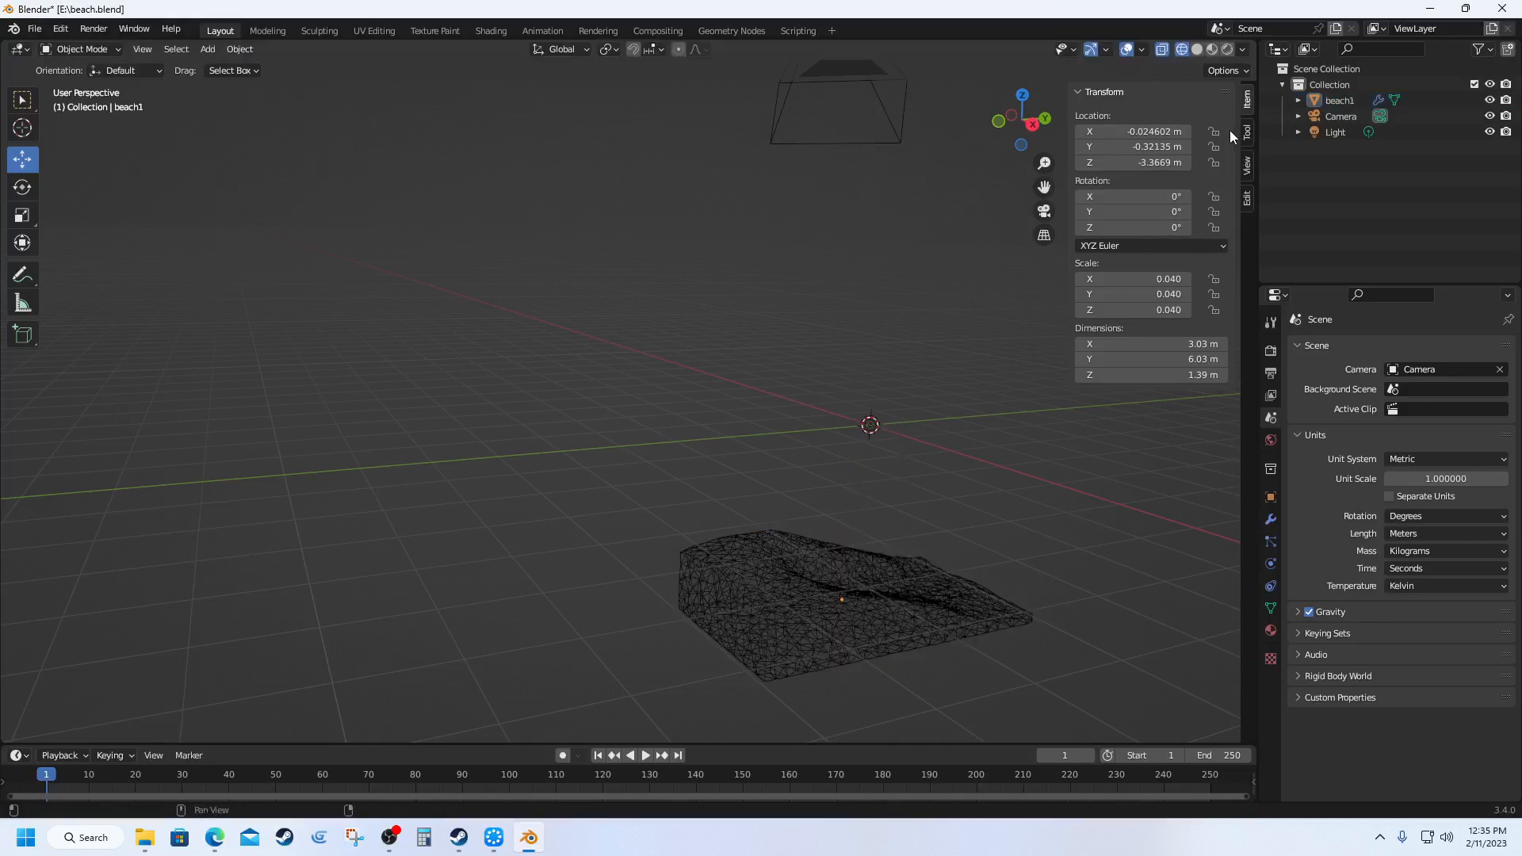
{"action": "left_click", "coordinate": [1225, 72]}
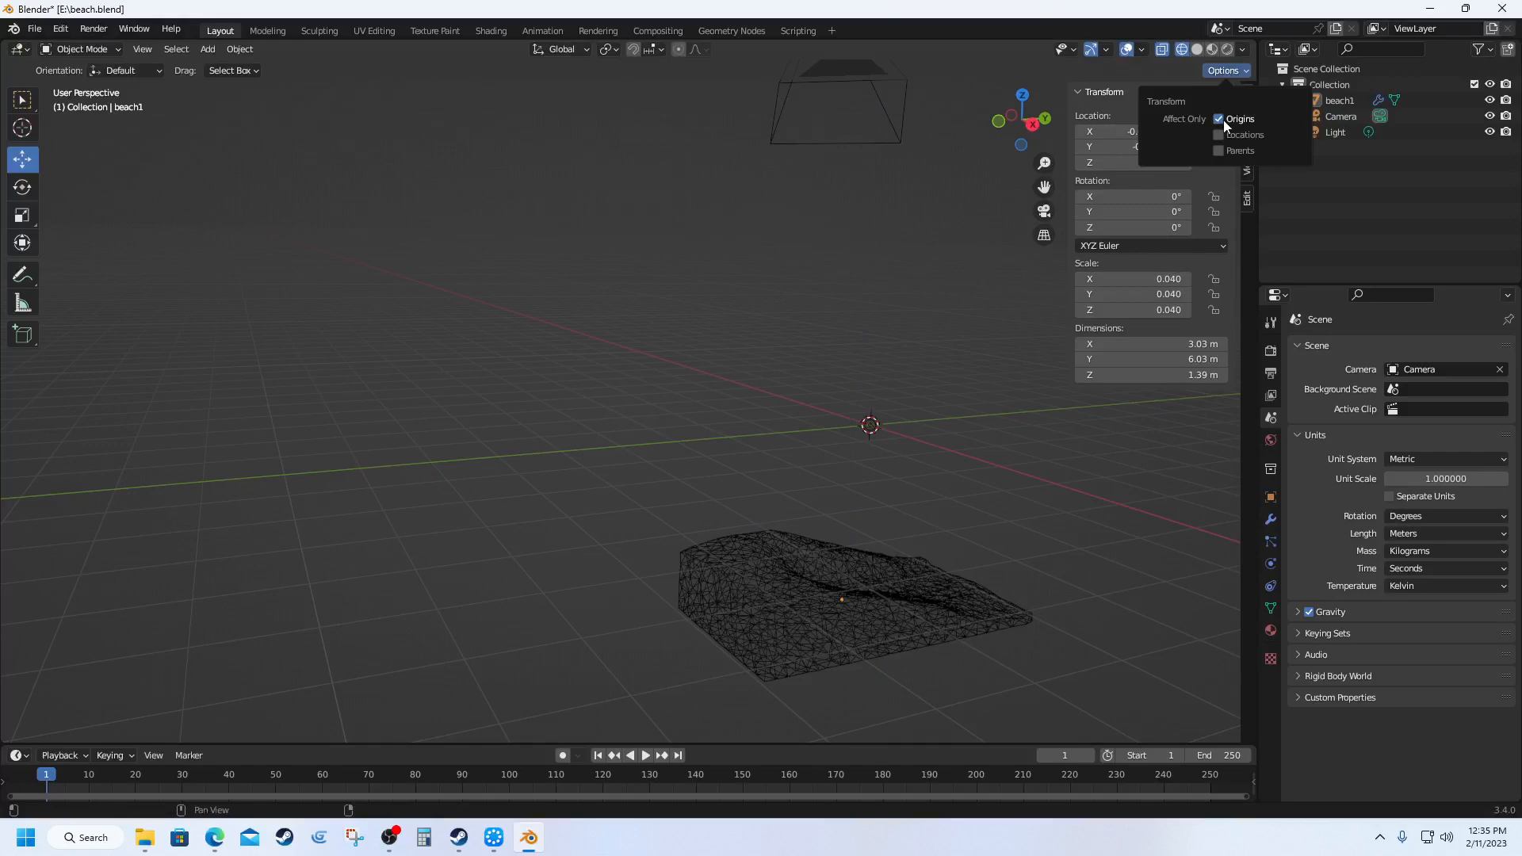
{"action": "left_click", "coordinate": [807, 617]}
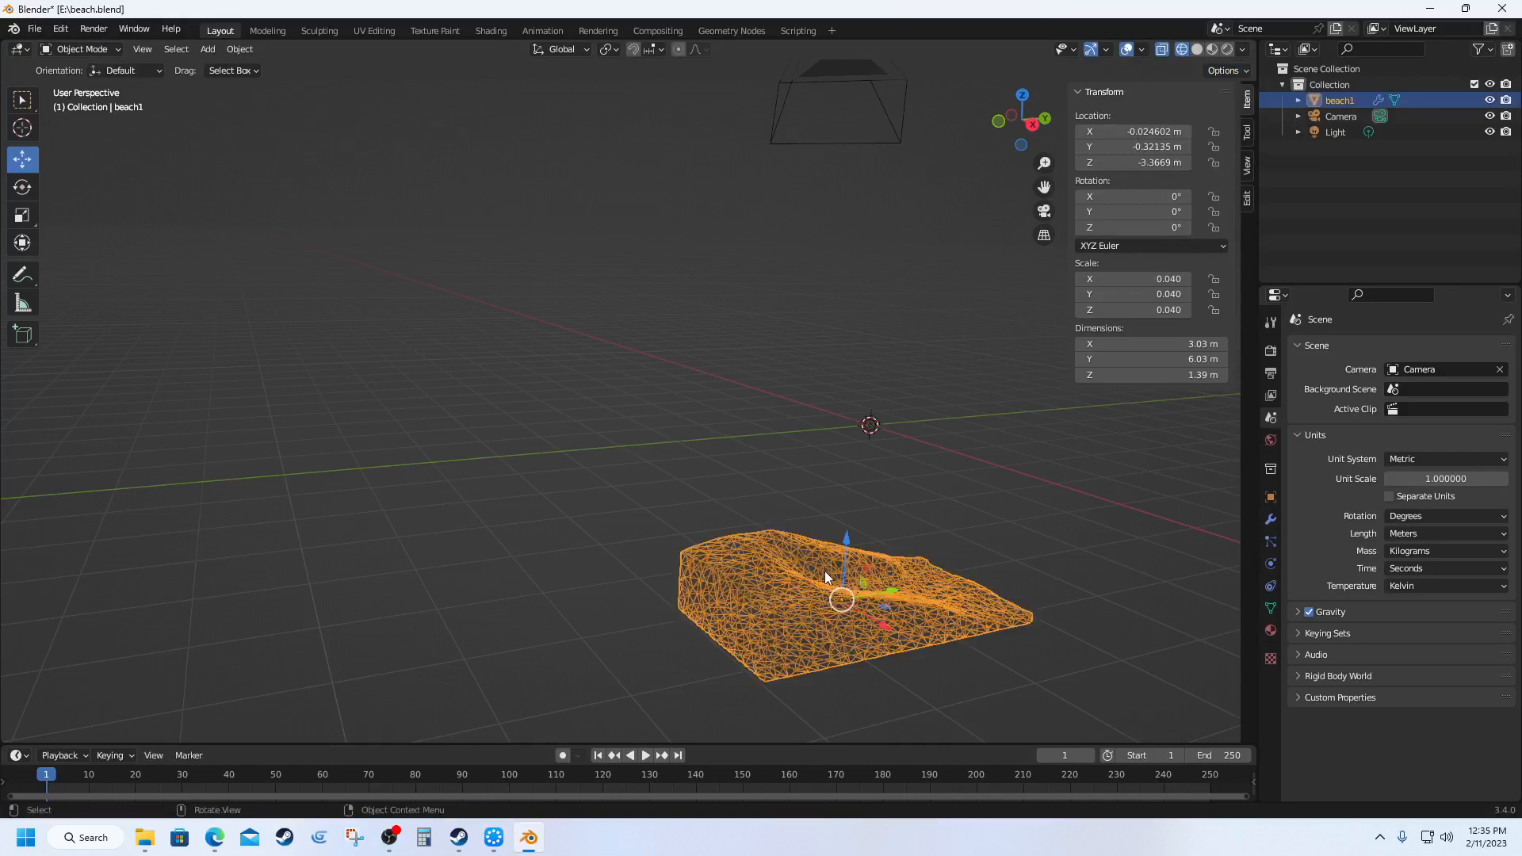
Step: Raise the beach1 terrain along Z to about 0.5 m and set its Z location to 0 m
{"action": "left_click_drag", "start_coordinate": [843, 537], "coordinate": [872, 335]}
{"action": "double_click", "coordinate": [1140, 163]}
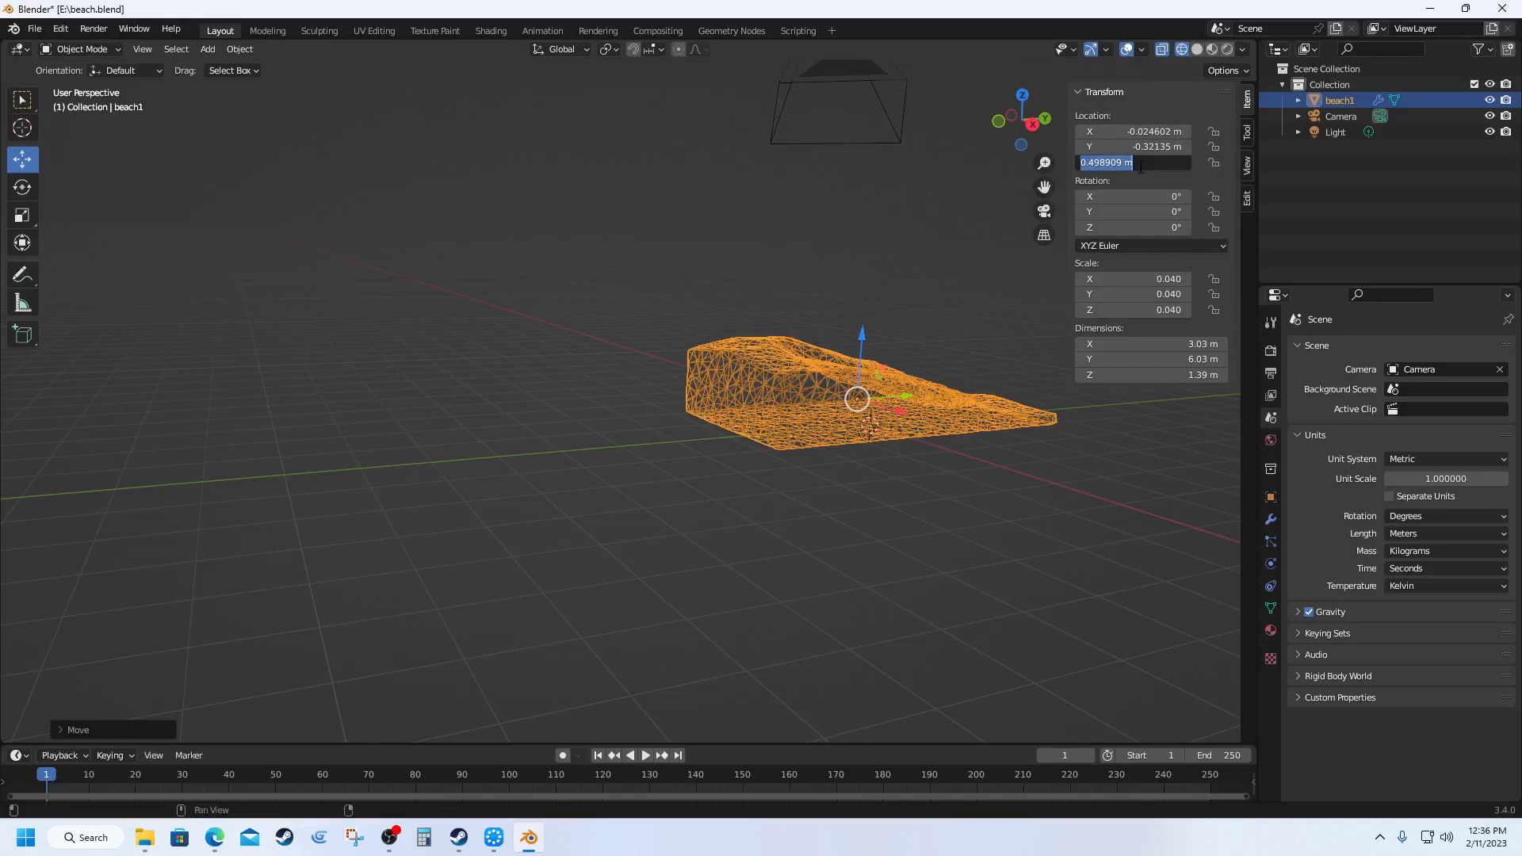
{"action": "type", "text": "0"}
{"action": "key", "text": "Return"}
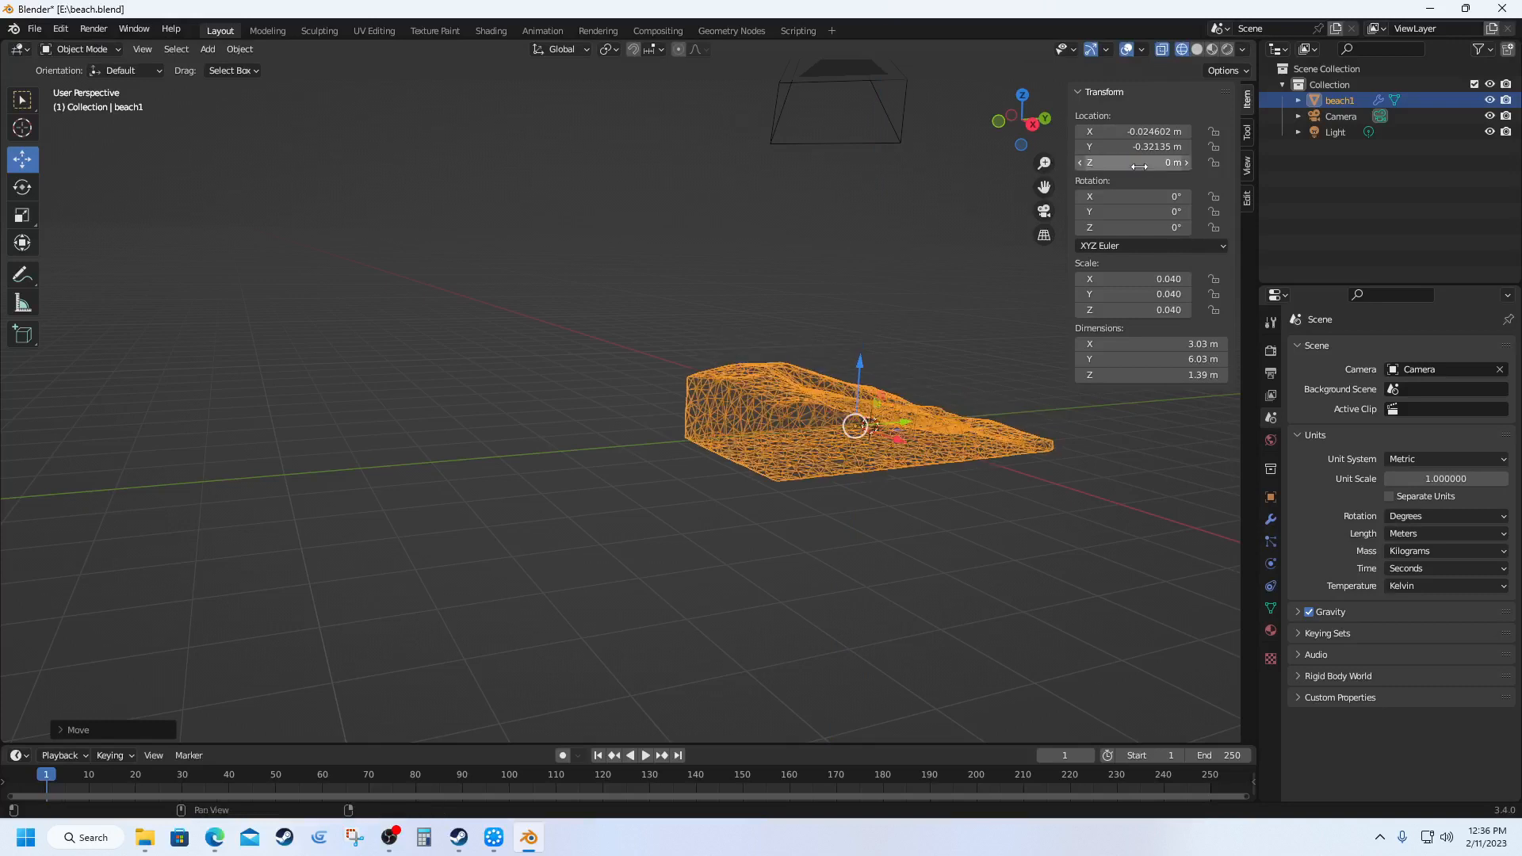
{"action": "left_click", "coordinate": [1007, 569]}
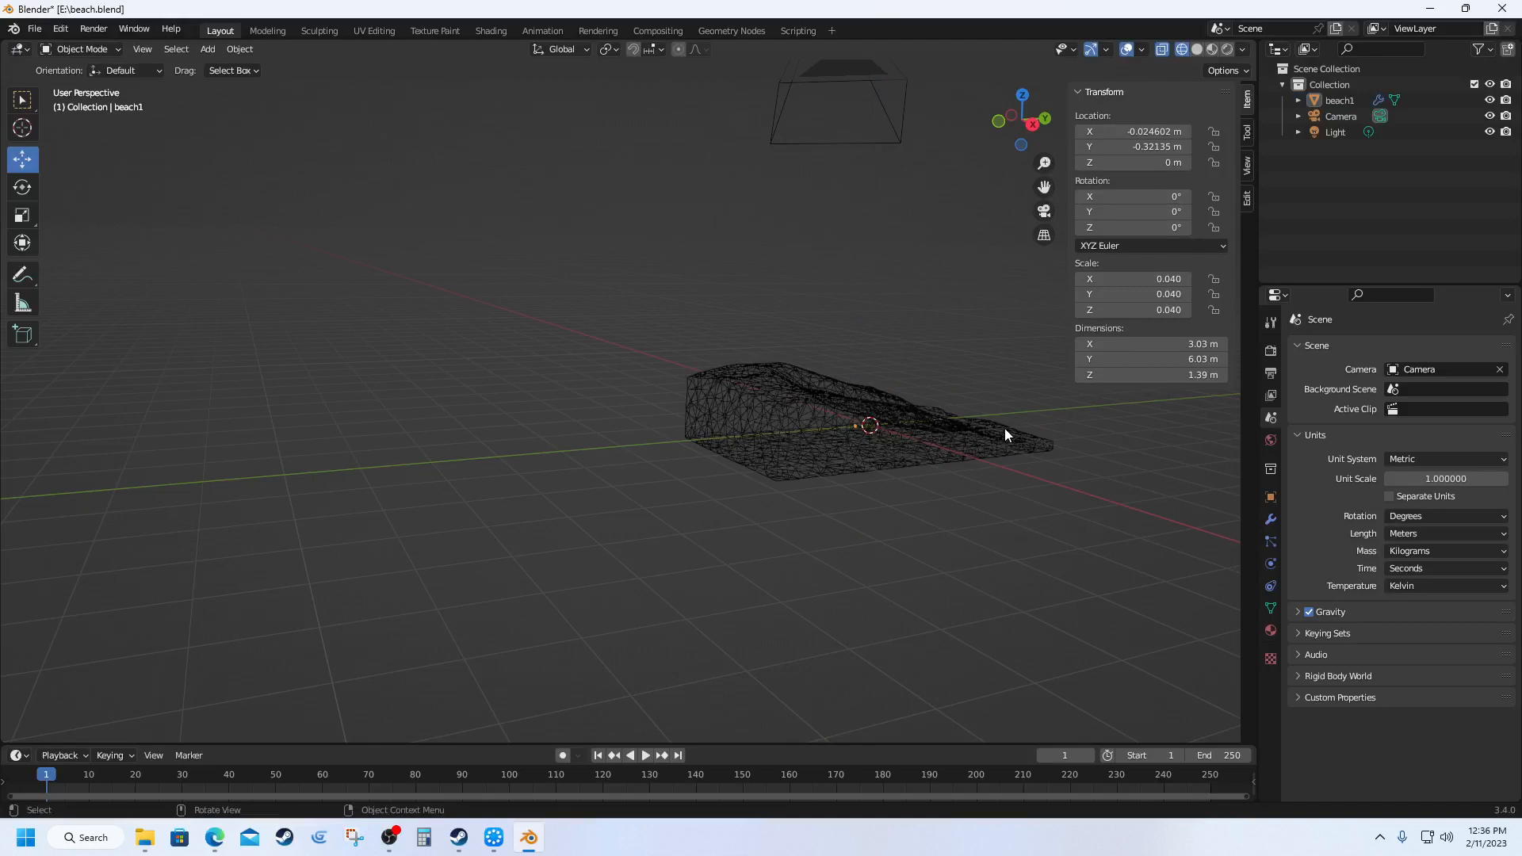
Step: Recenter the beach1 terrain's origin with Origin to Geometry and reselect the terrain
{"action": "left_click", "coordinate": [1224, 72]}
{"action": "left_click", "coordinate": [823, 437]}
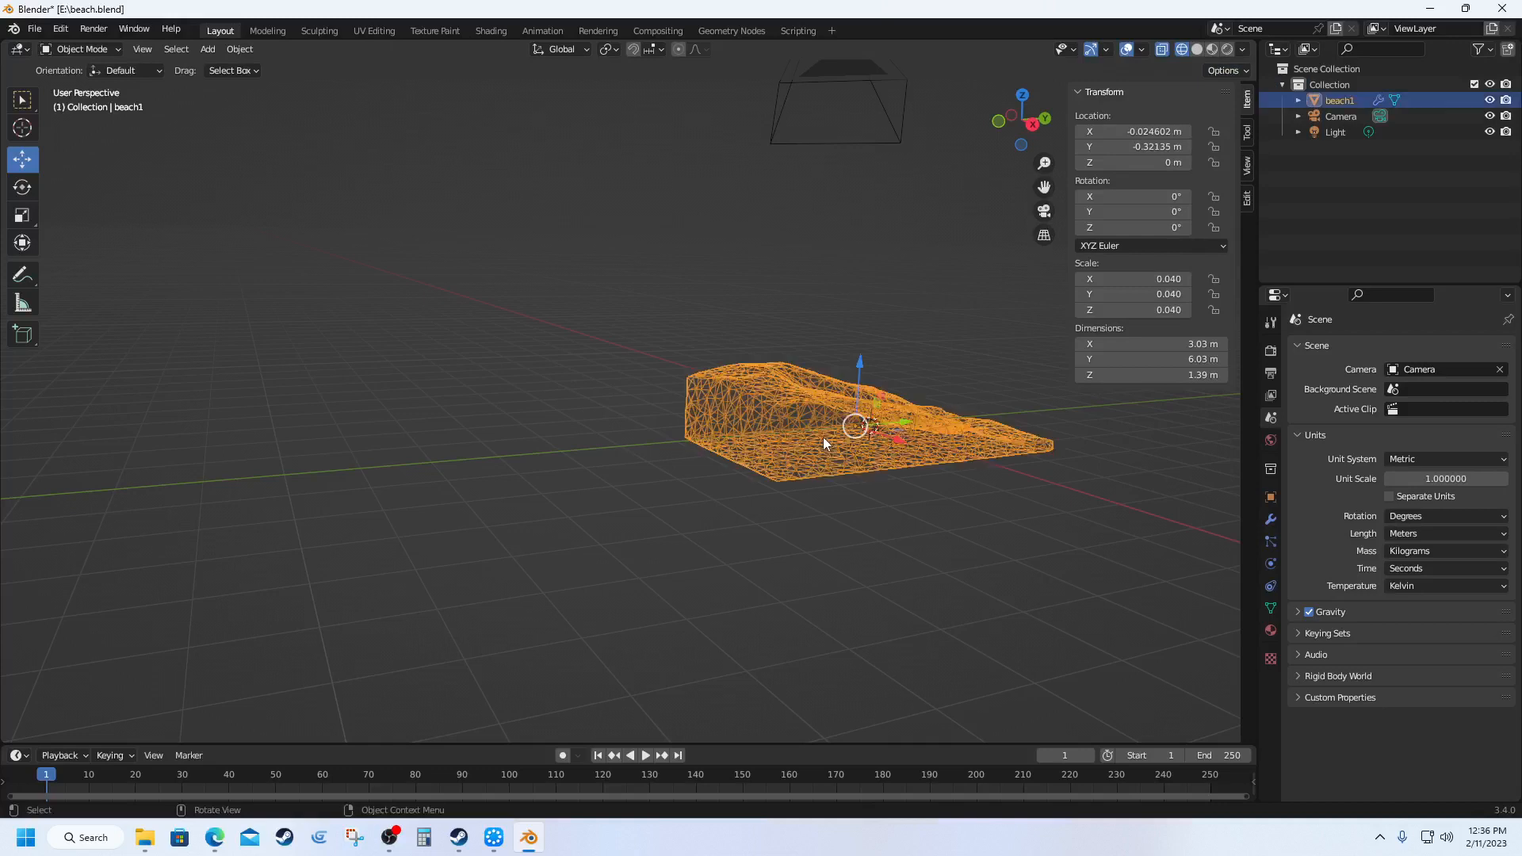
{"action": "right_click", "coordinate": [817, 435]}
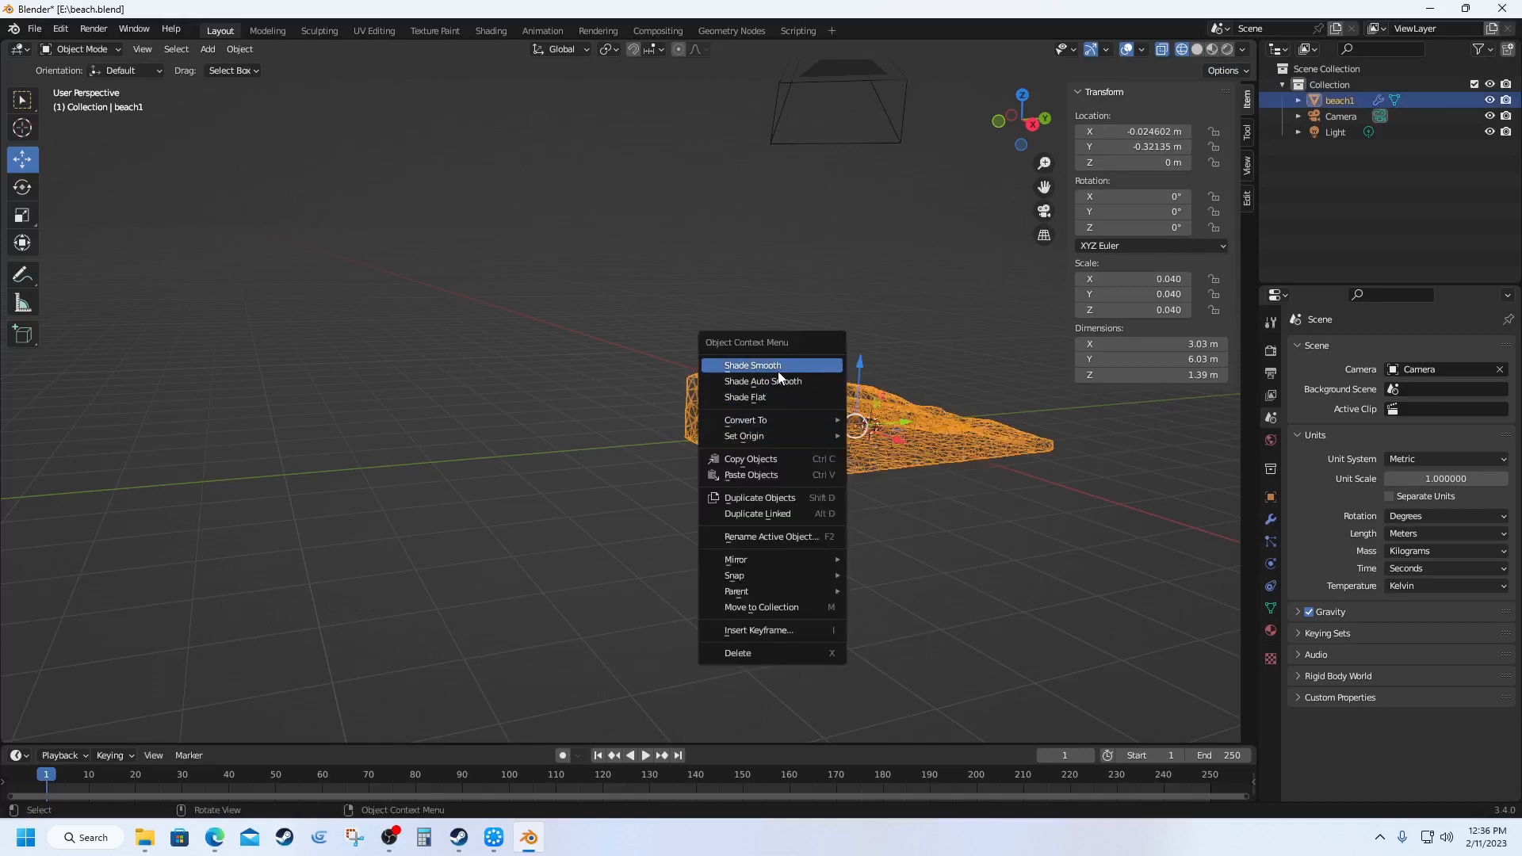
{"action": "mouse_move", "coordinate": [779, 422]}
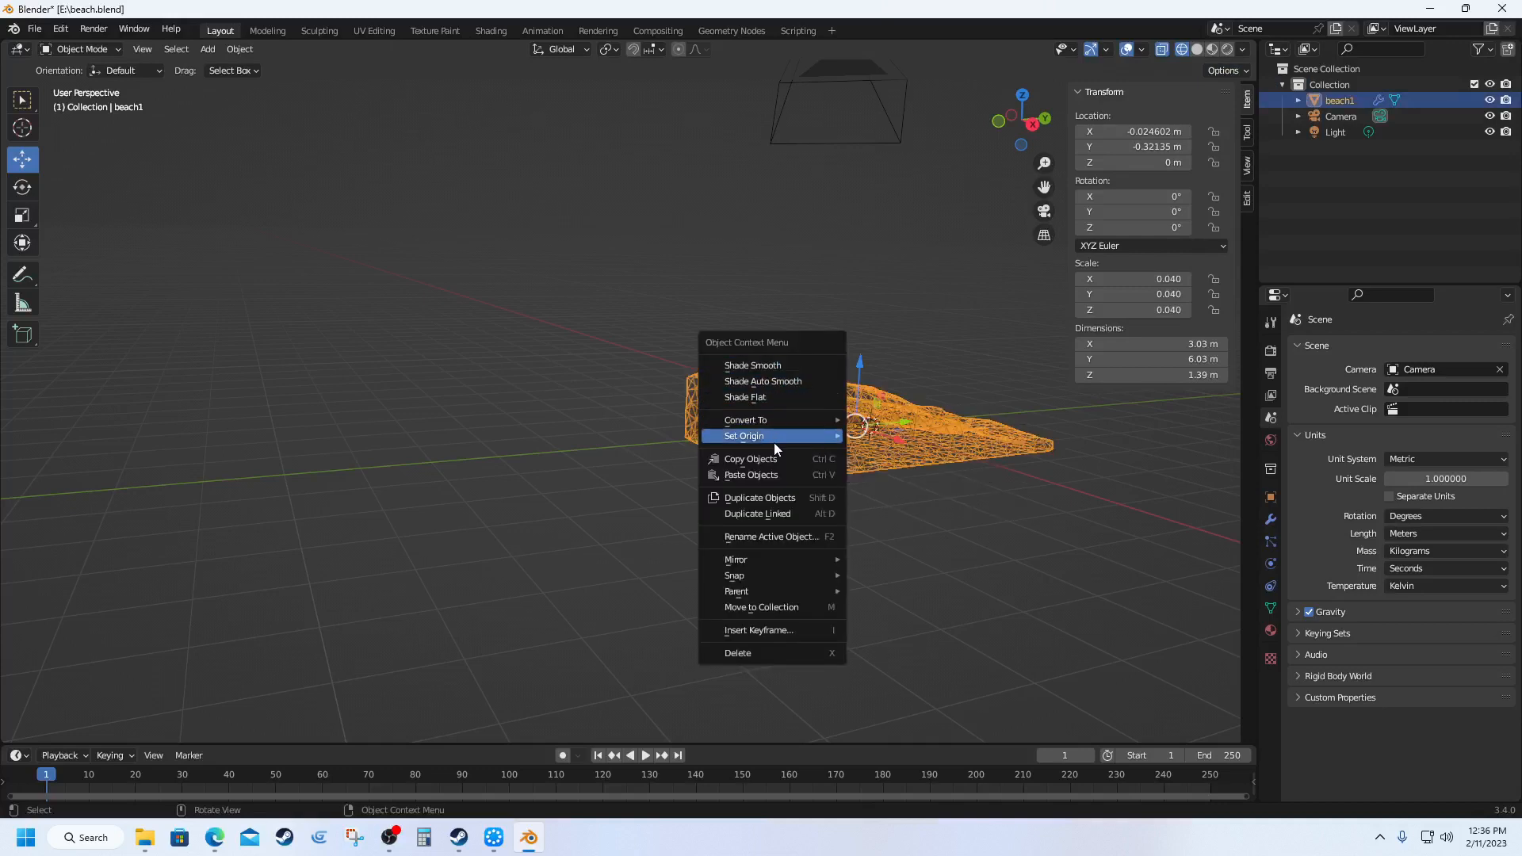
{"action": "mouse_move", "coordinate": [826, 438]}
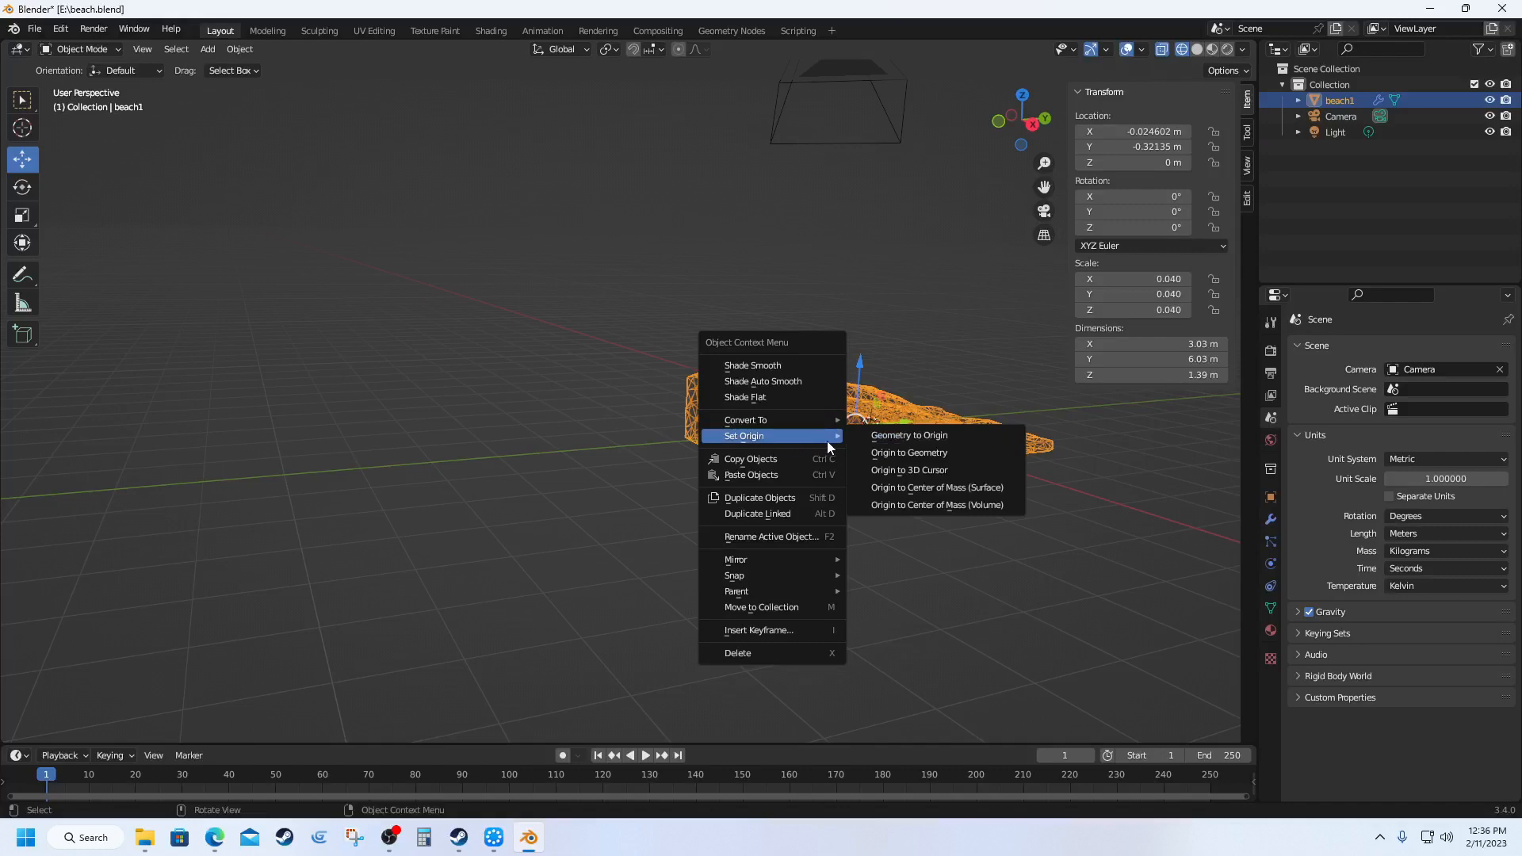
{"action": "left_click", "coordinate": [910, 453]}
{"action": "left_click", "coordinate": [922, 555]}
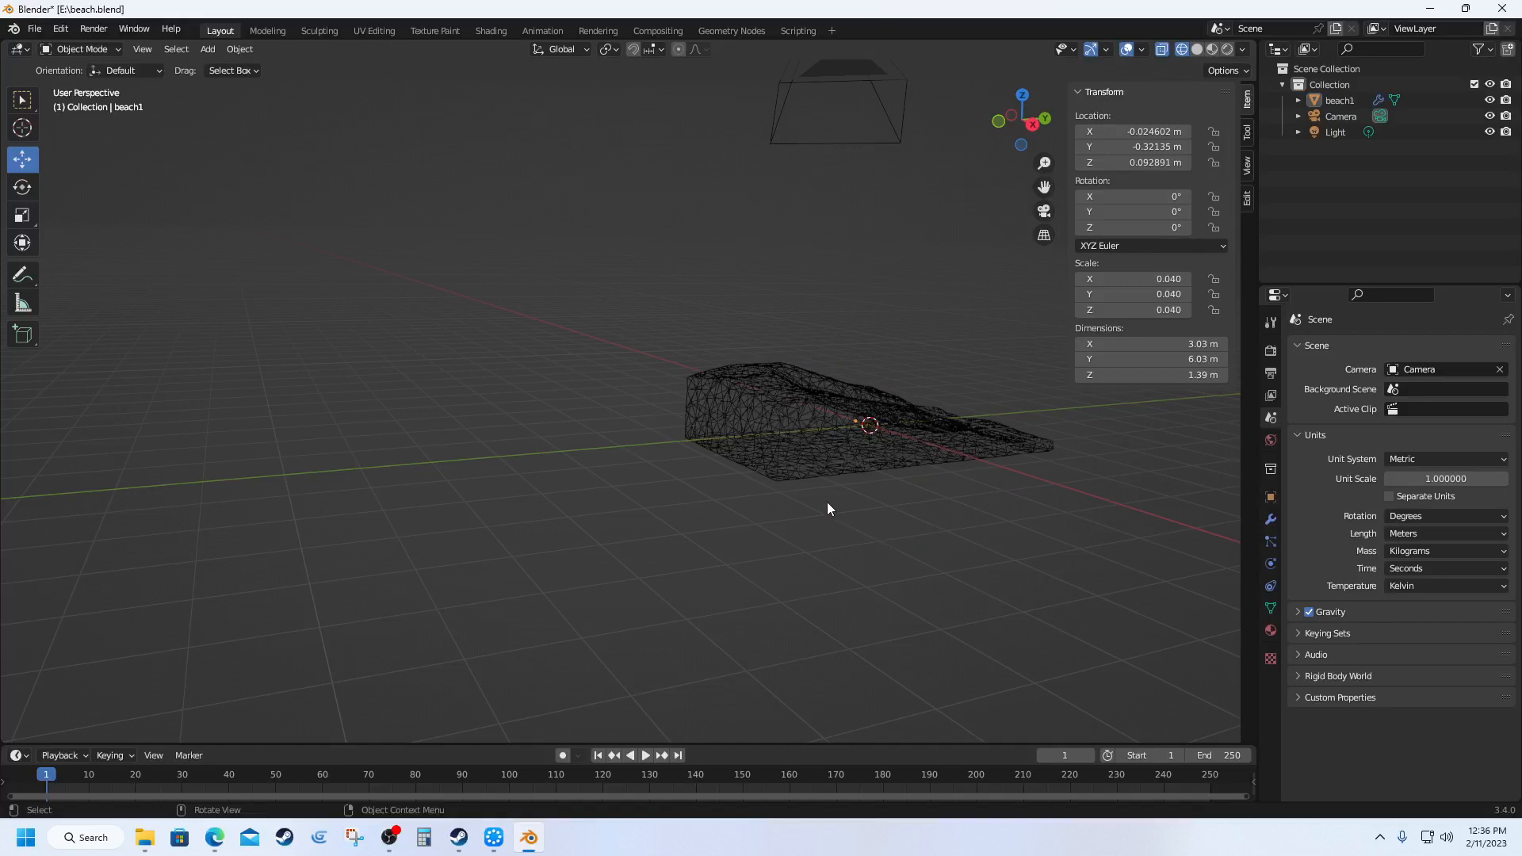
{"action": "left_click", "coordinate": [845, 462]}
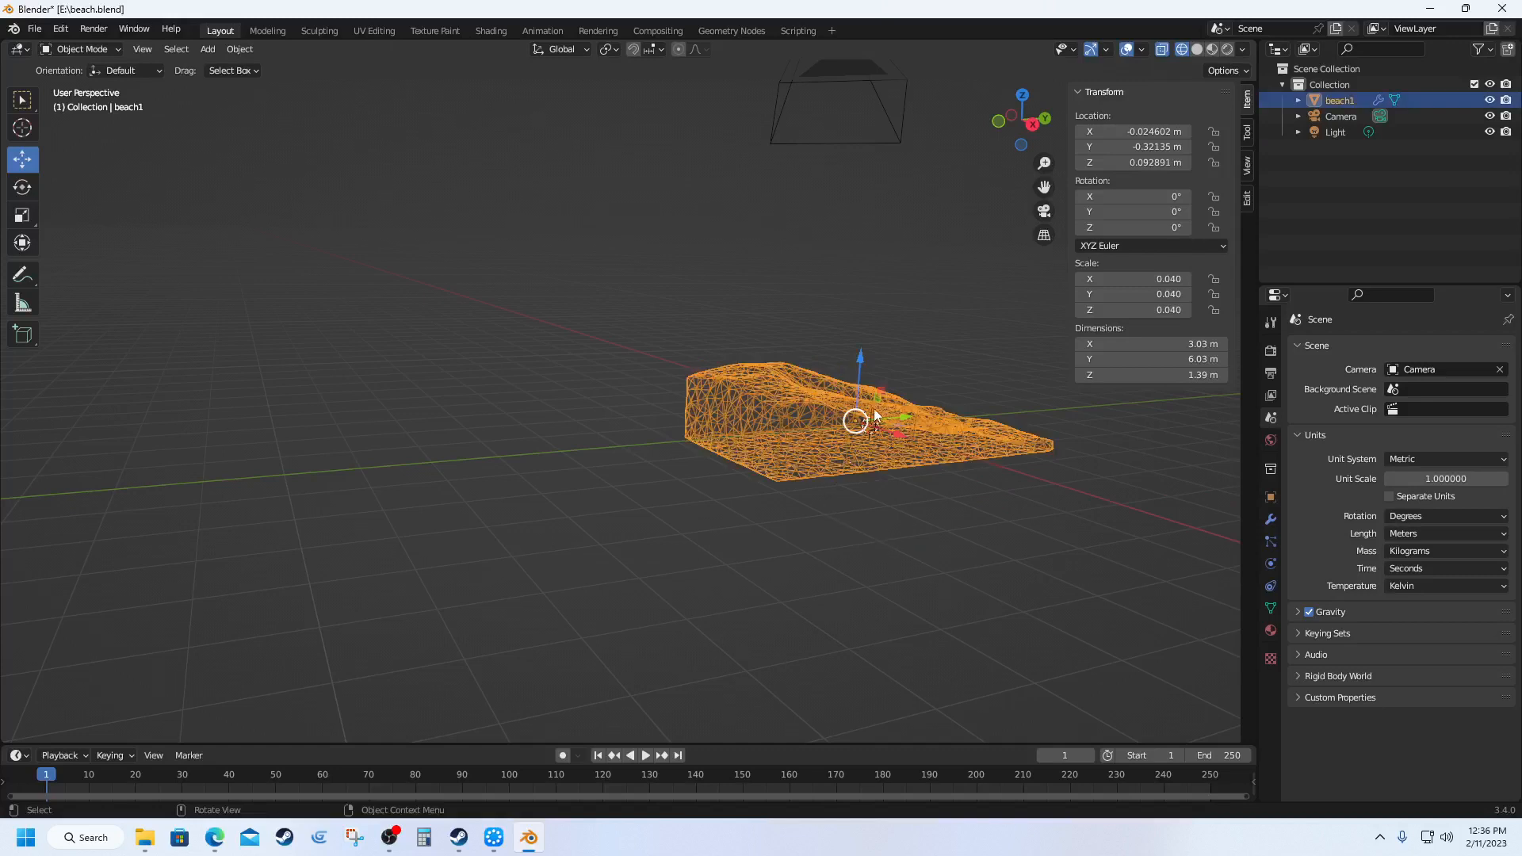
Step: Set the recentred beach1 terrain's Z location to 0 m
{"action": "left_click", "coordinate": [1137, 163]}
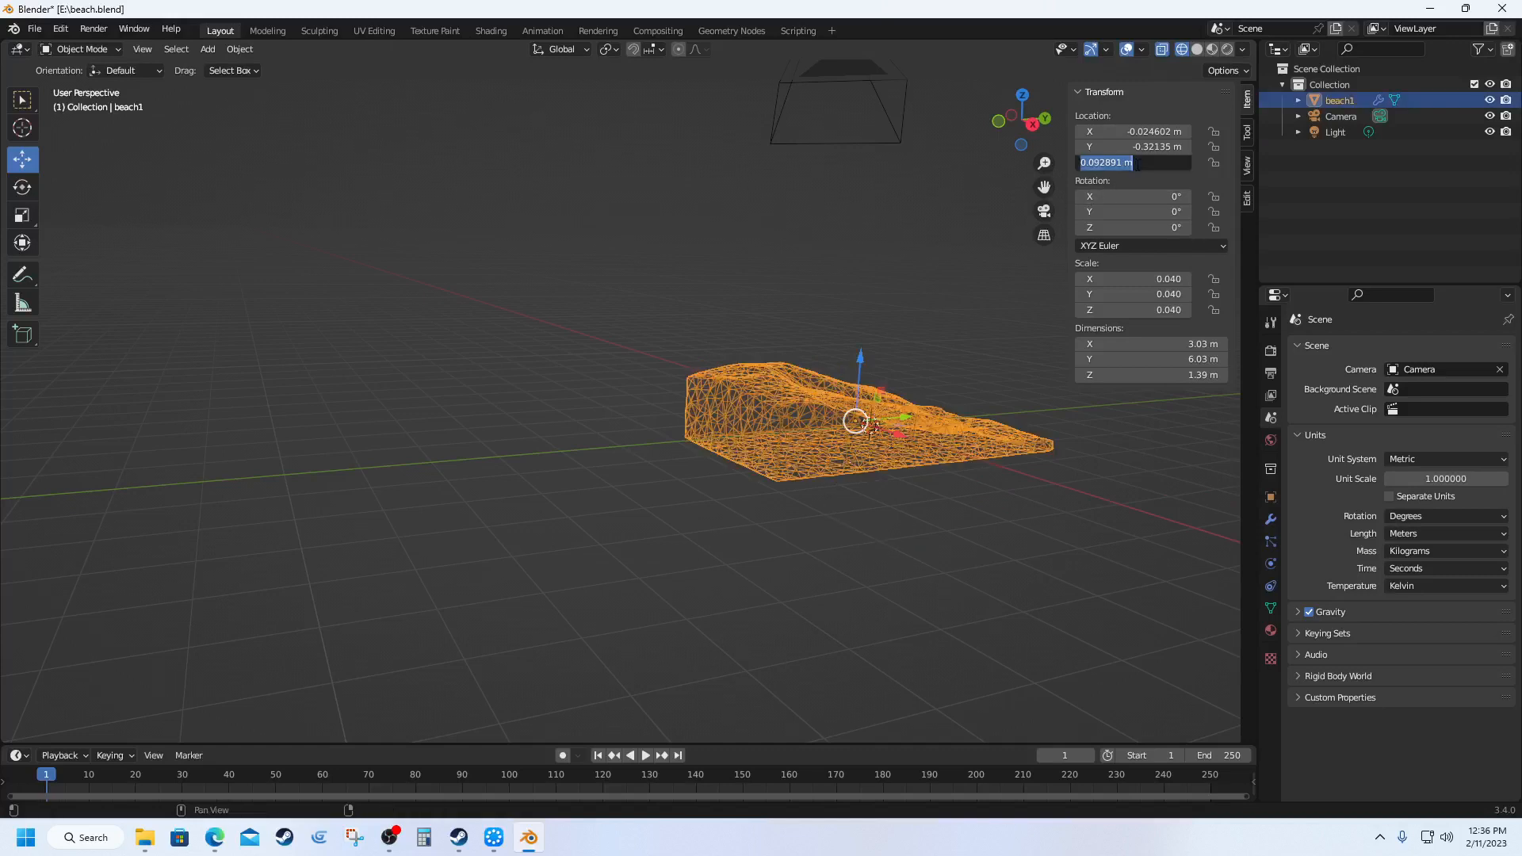
{"action": "type", "text": "0"}
{"action": "key", "text": "Return"}
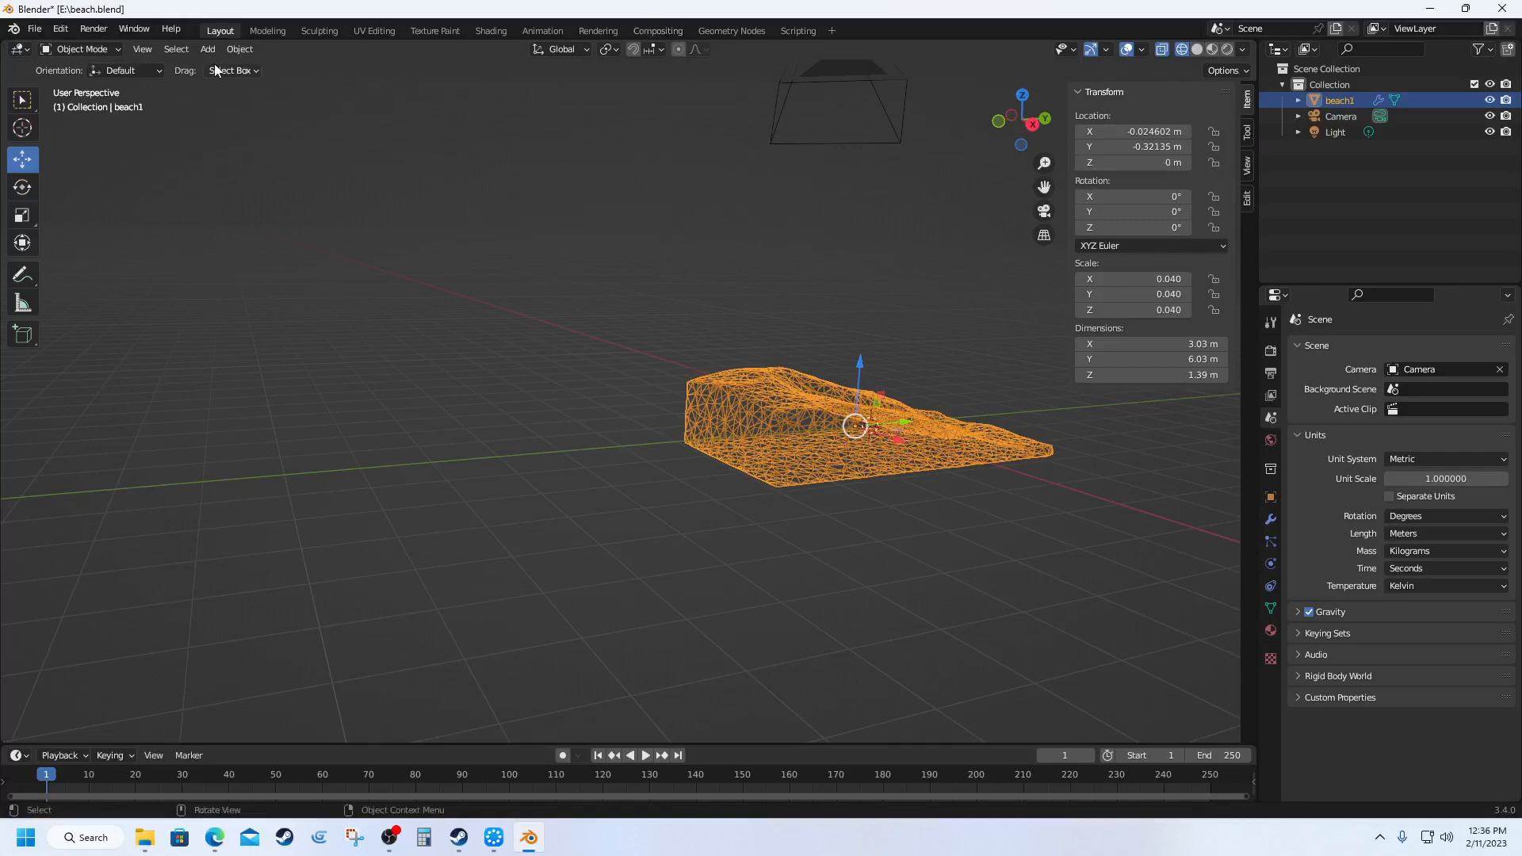
Step: Apply all transforms to the beach1 terrain and save beach.blend
{"action": "left_click", "coordinate": [238, 49]}
{"action": "mouse_move", "coordinate": [303, 360]}
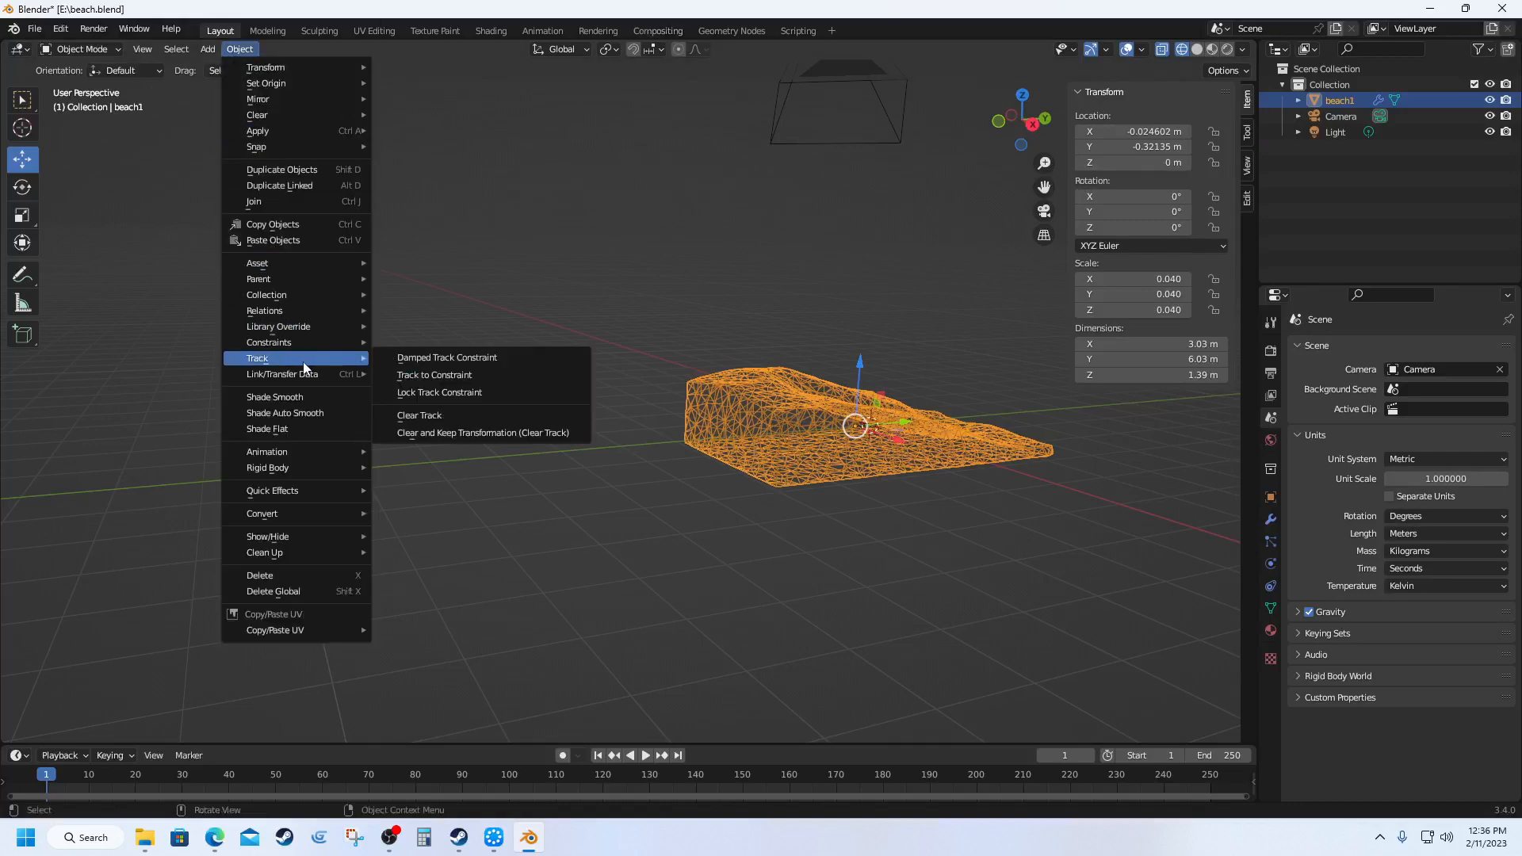
{"action": "mouse_move", "coordinate": [333, 131]}
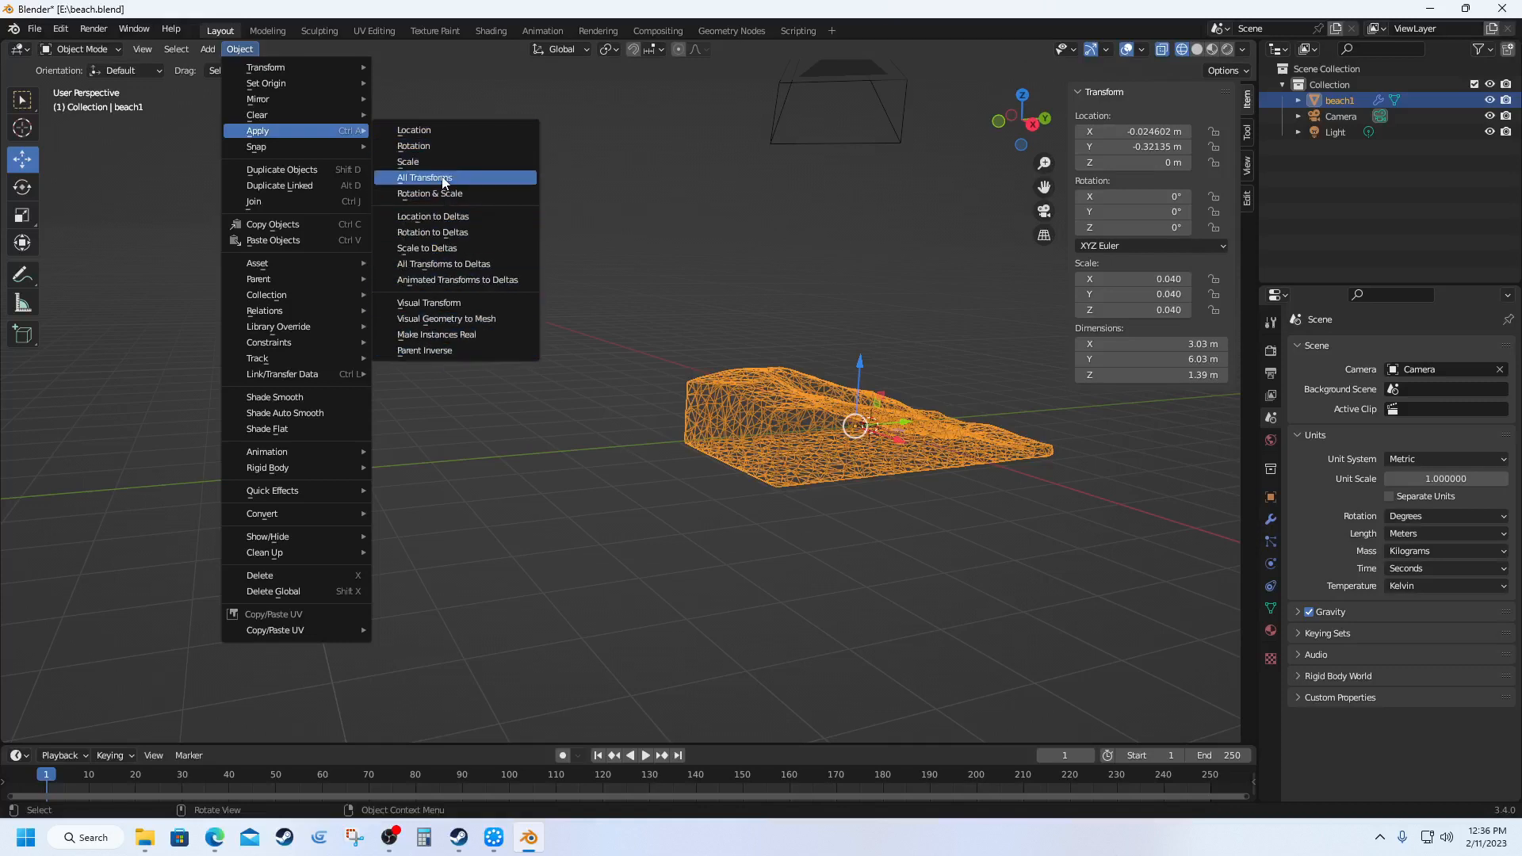
{"action": "left_click", "coordinate": [412, 178]}
{"action": "left_click", "coordinate": [413, 179]}
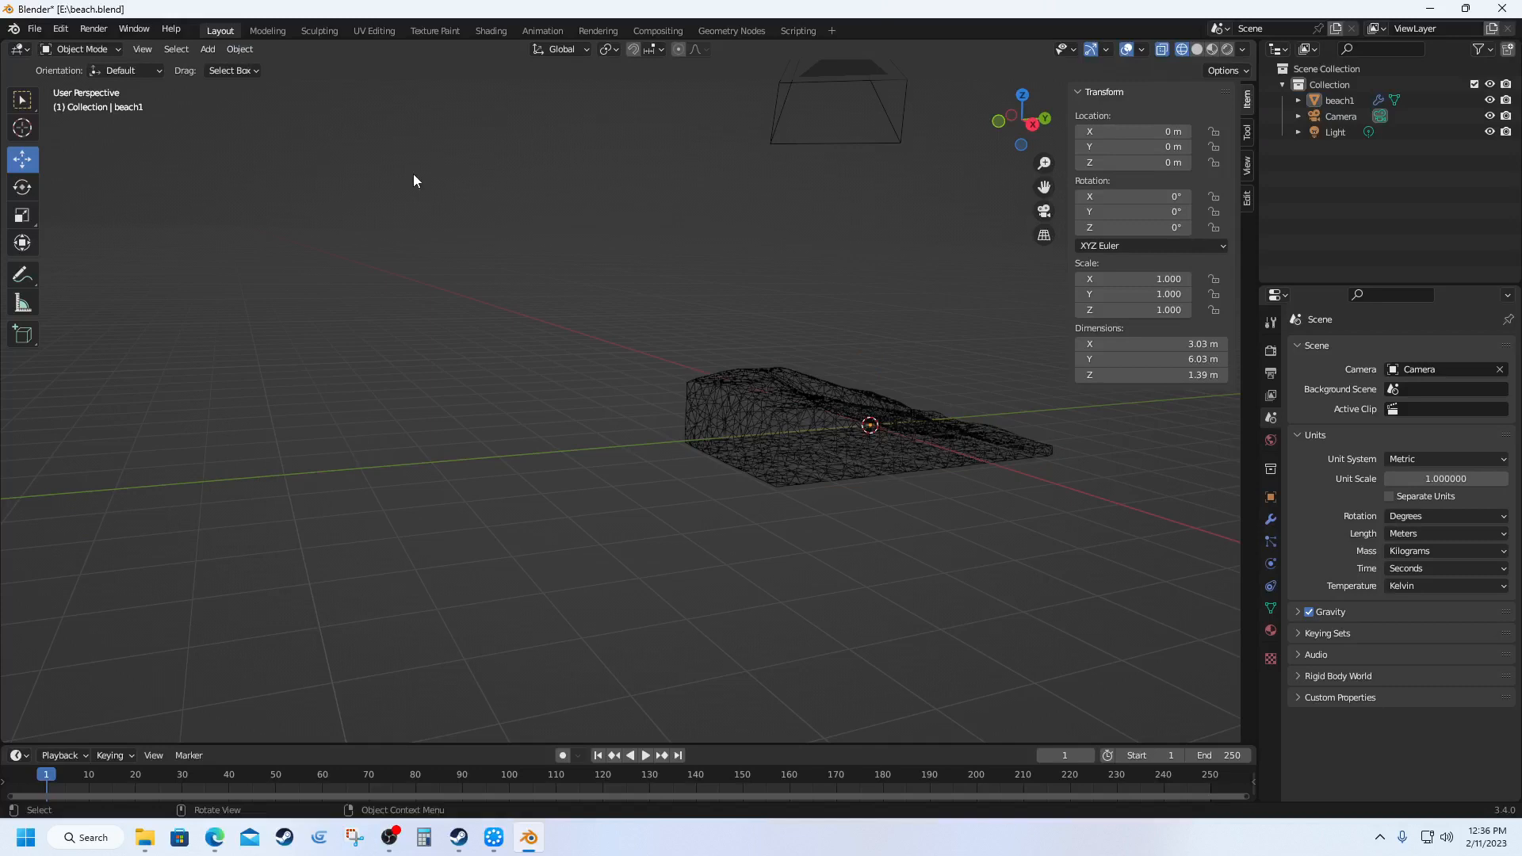
{"action": "left_click", "coordinate": [46, 28]}
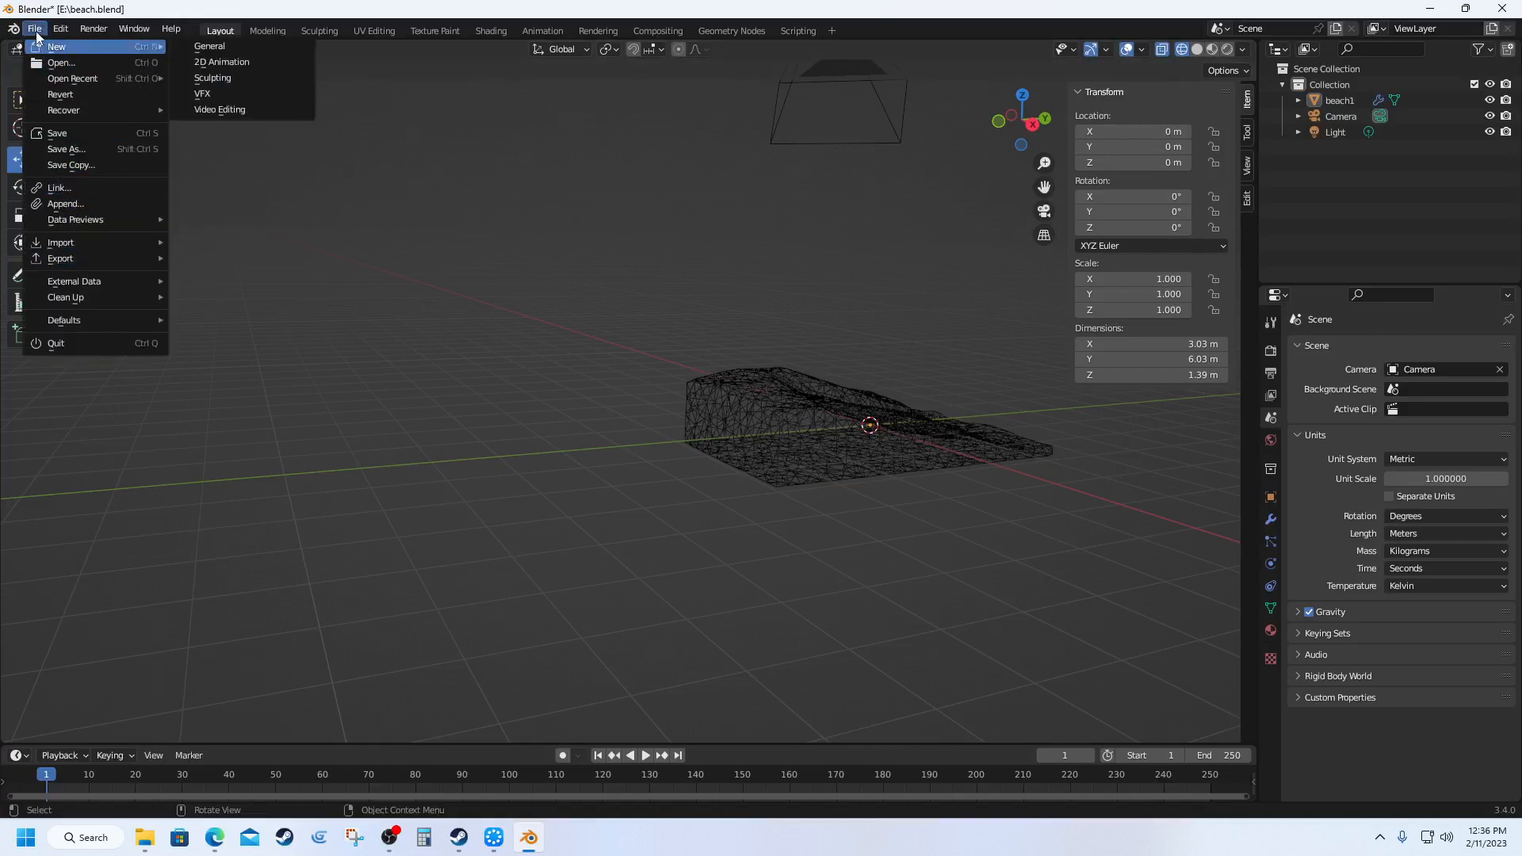
{"action": "left_click", "coordinate": [70, 135]}
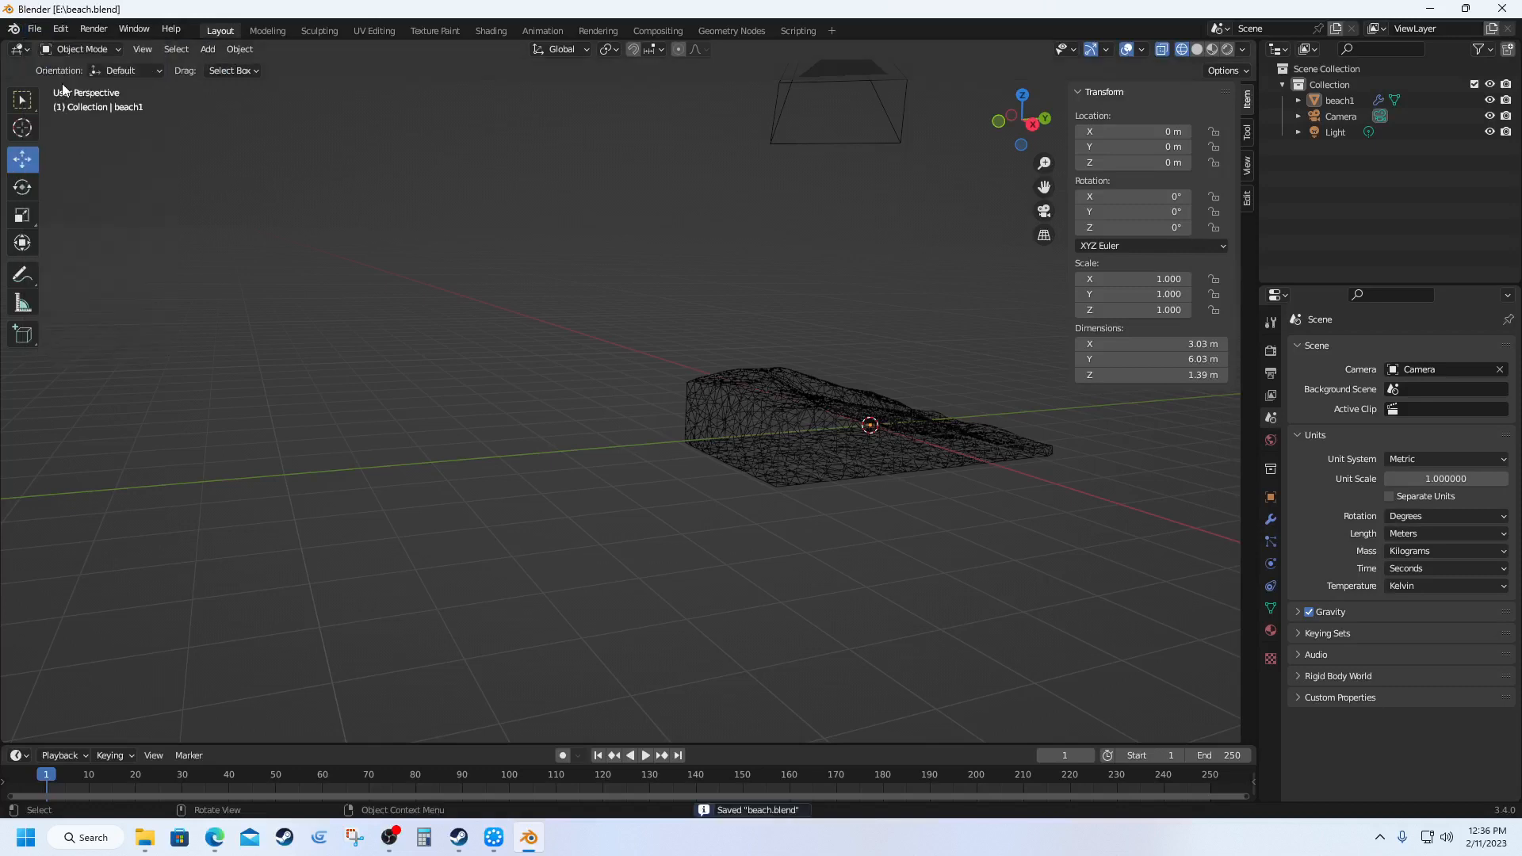
Step: Set up an FBX export with path mode Copy, embedded textures, and object types limited to Mesh
{"action": "left_click", "coordinate": [35, 29]}
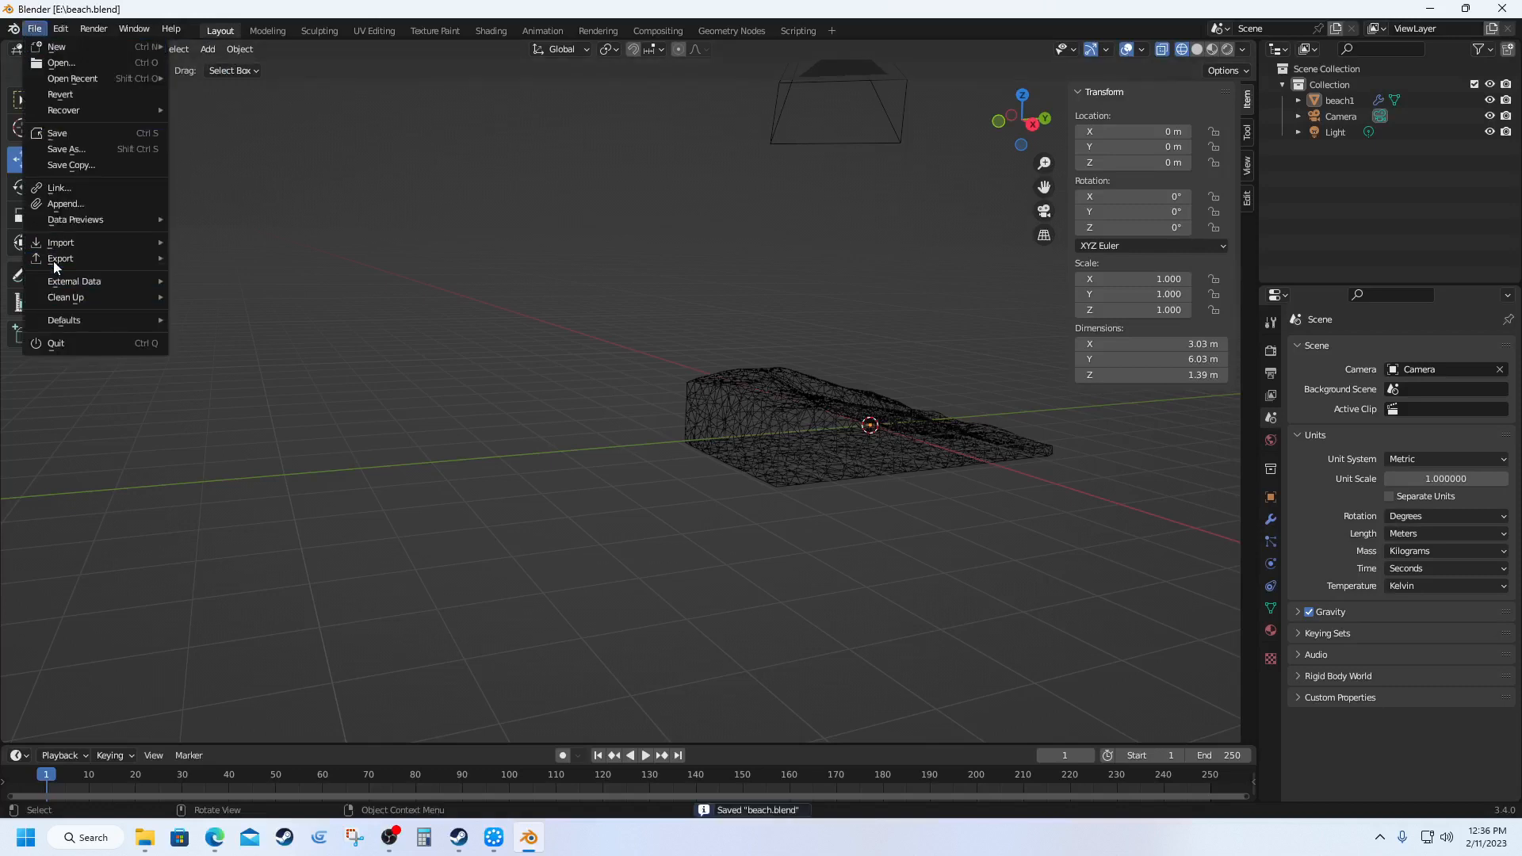
{"action": "mouse_move", "coordinate": [62, 258]}
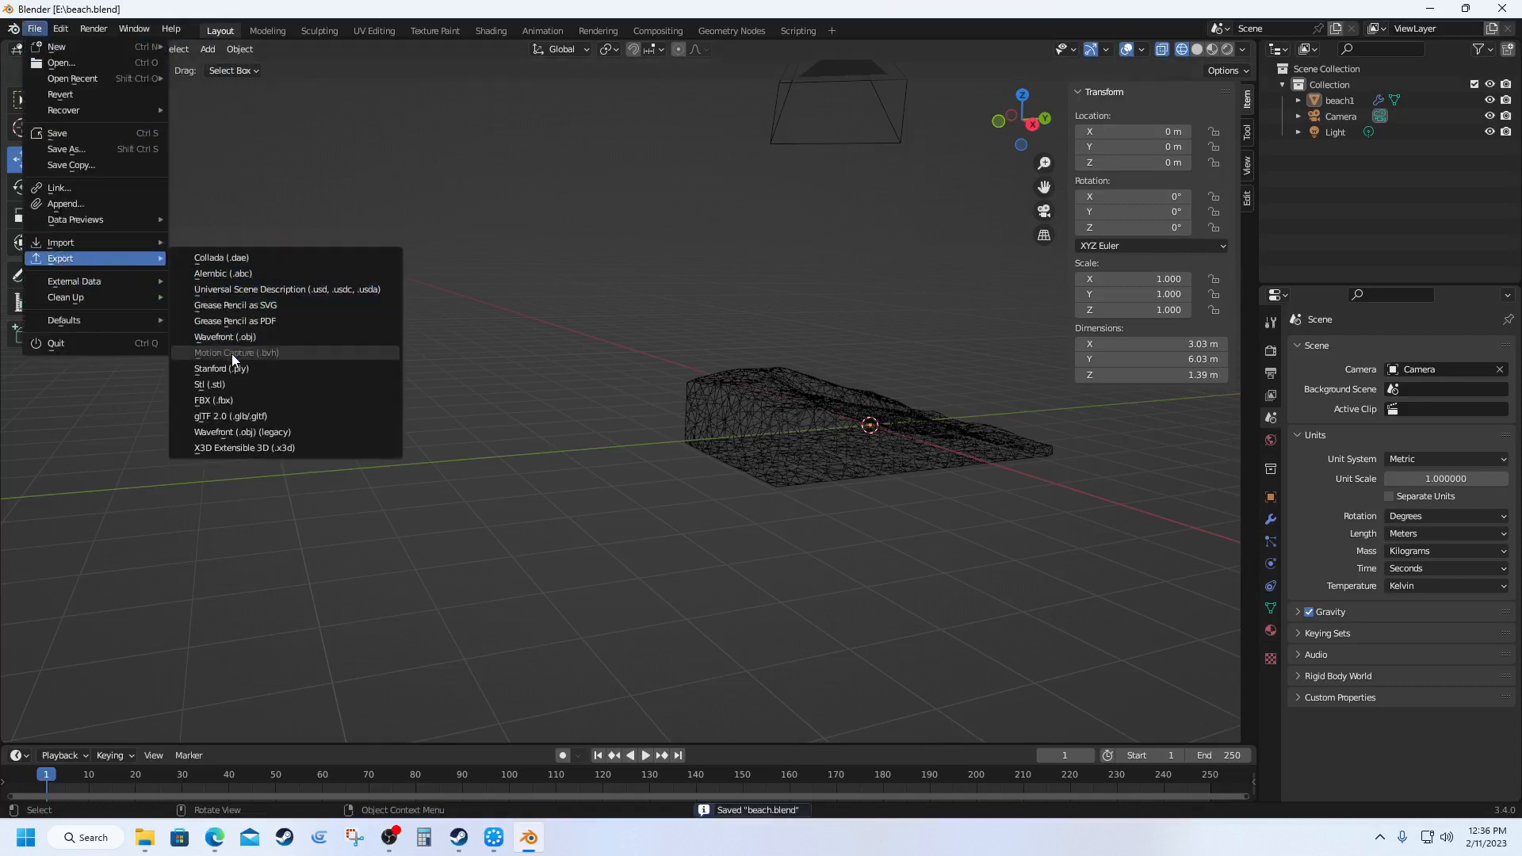
{"action": "left_click", "coordinate": [216, 399]}
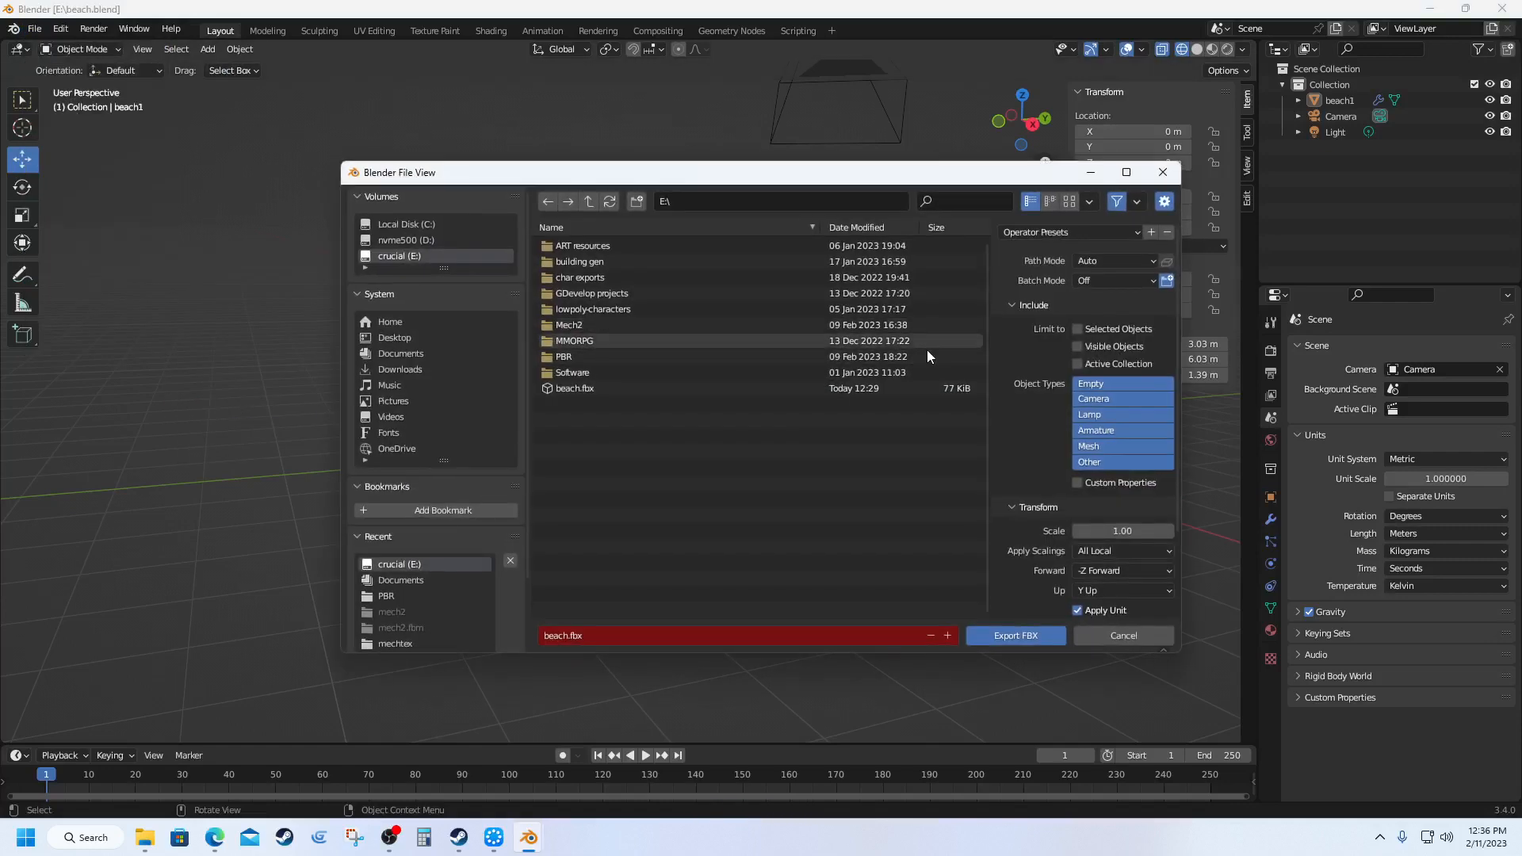
{"action": "left_click", "coordinate": [1155, 260]}
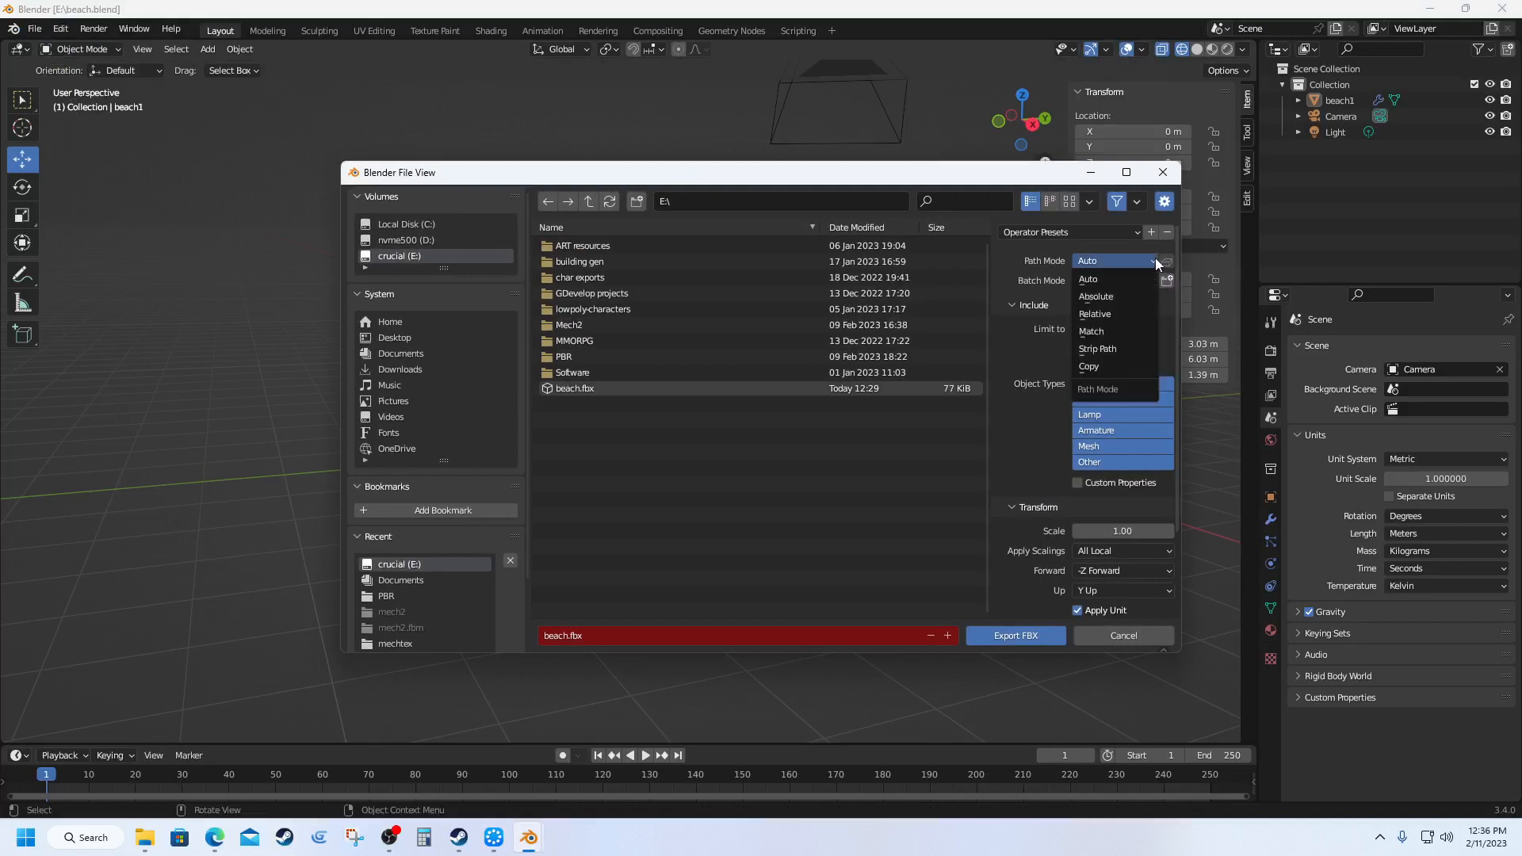
{"action": "left_click", "coordinate": [1112, 364]}
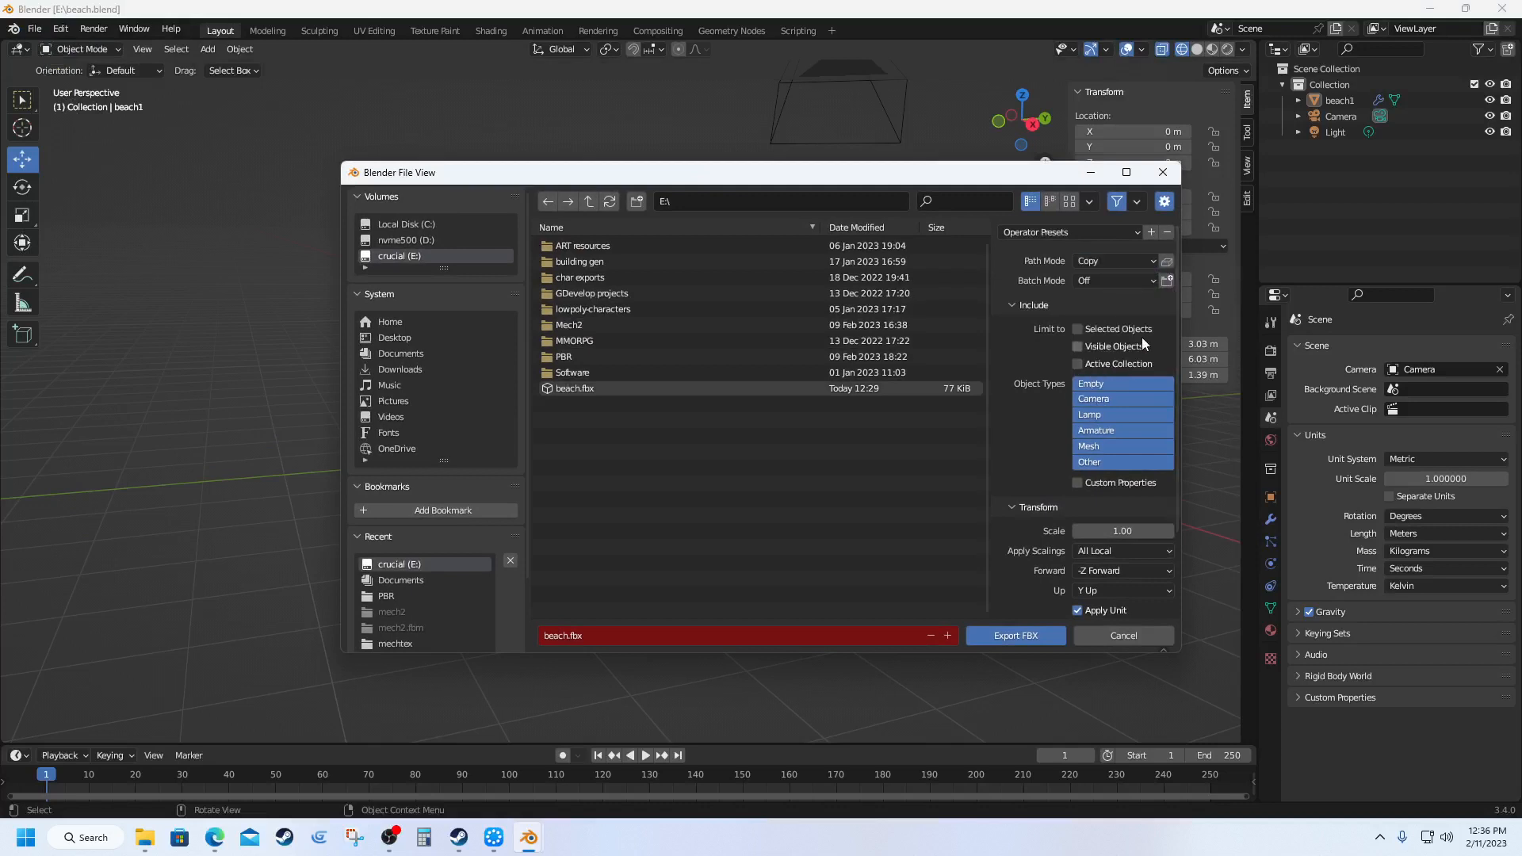
{"action": "left_click", "coordinate": [1167, 262]}
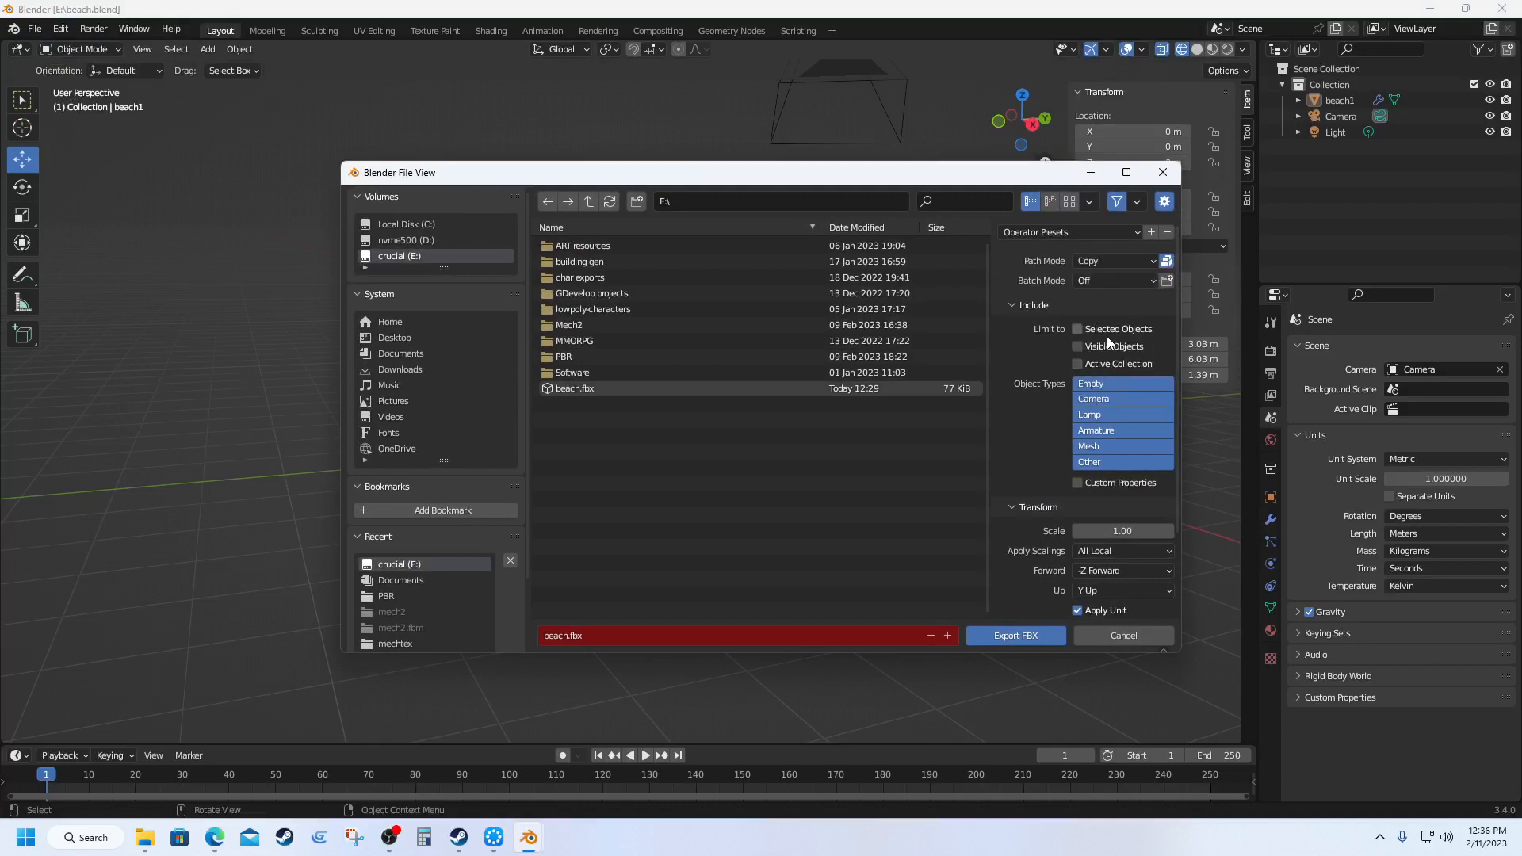
{"action": "left_click", "coordinate": [1087, 445]}
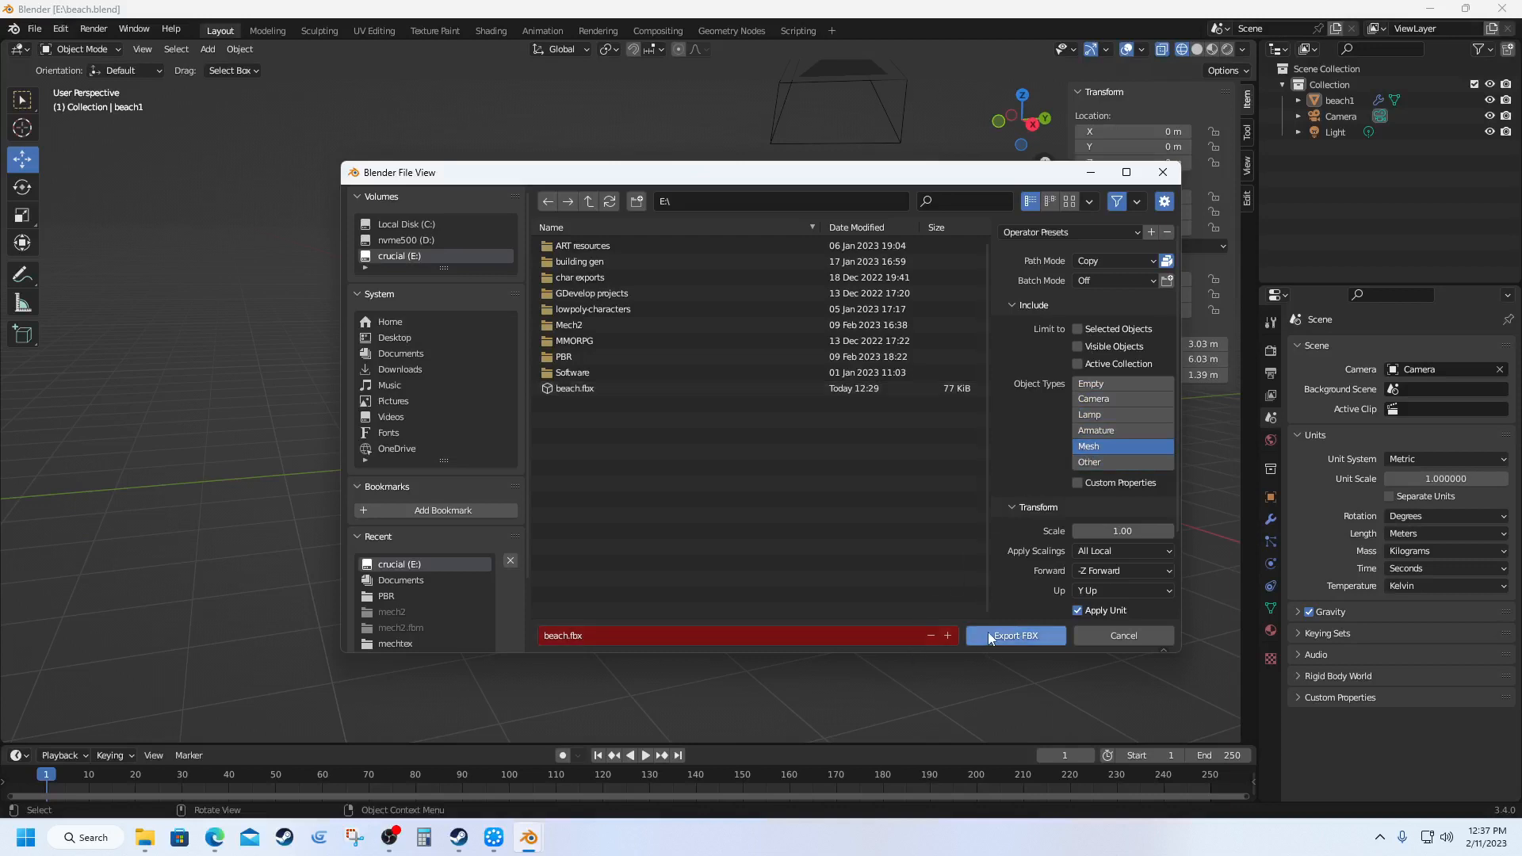
Step: Reduce the FBX export scale to 0.25
{"action": "left_click", "coordinate": [1076, 531]}
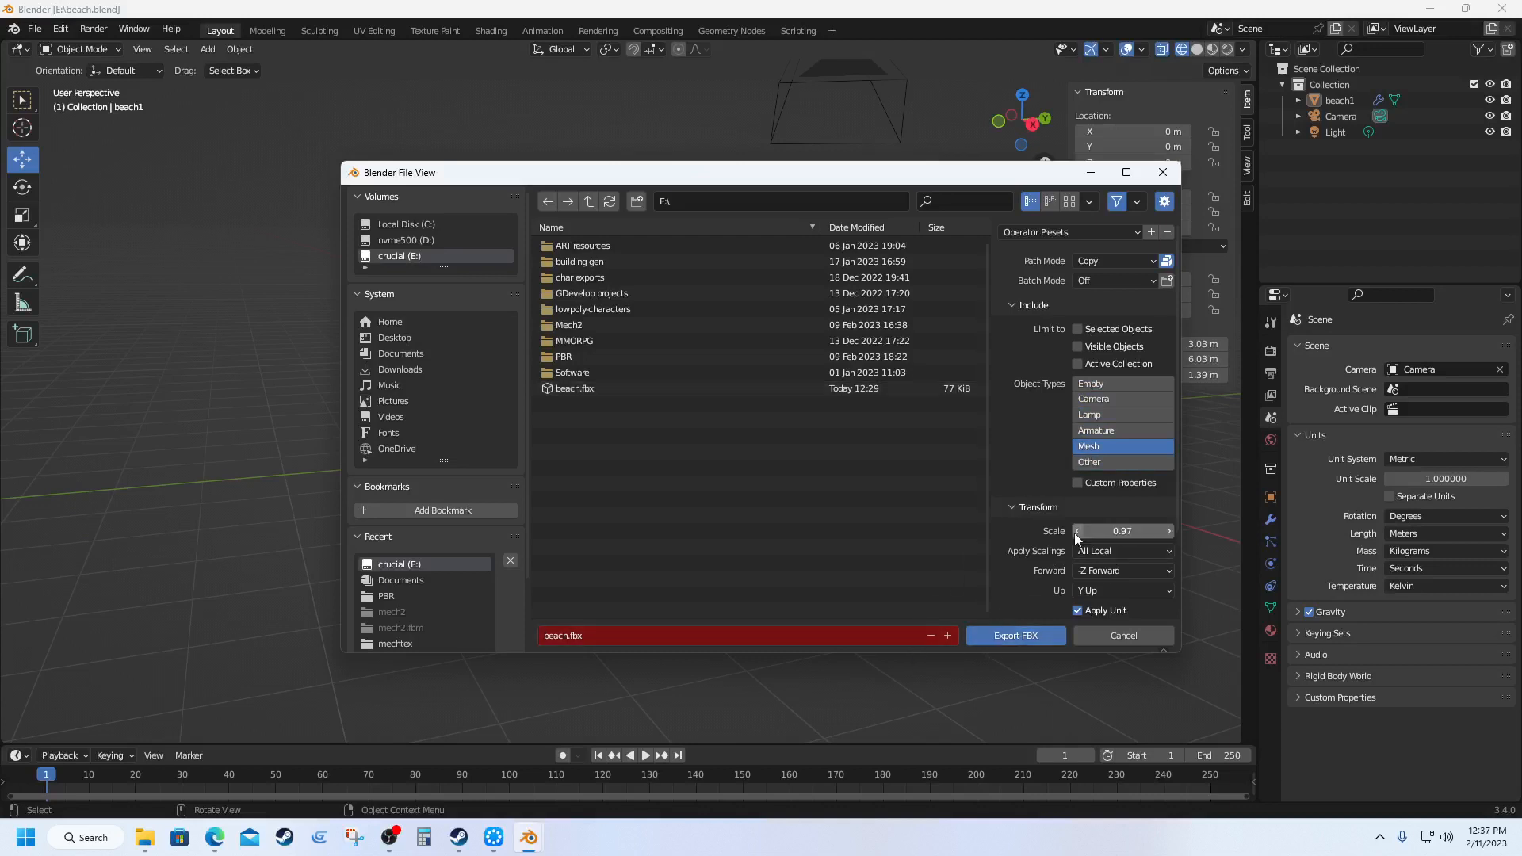
{"action": "left_click", "coordinate": [1075, 533]}
{"action": "left_click", "coordinate": [1075, 534]}
{"action": "left_click", "coordinate": [1075, 533]}
{"action": "left_click", "coordinate": [1075, 534]}
{"action": "left_click", "coordinate": [1075, 533]}
{"action": "left_click", "coordinate": [1075, 533]}
{"action": "left_click", "coordinate": [1075, 533]}
{"action": "left_click", "coordinate": [1075, 533]}
{"action": "left_click", "coordinate": [1074, 532]}
{"action": "left_click", "coordinate": [1075, 533]}
{"action": "left_click", "coordinate": [1075, 533]}
{"action": "left_click", "coordinate": [1076, 533]}
{"action": "left_click", "coordinate": [1075, 533]}
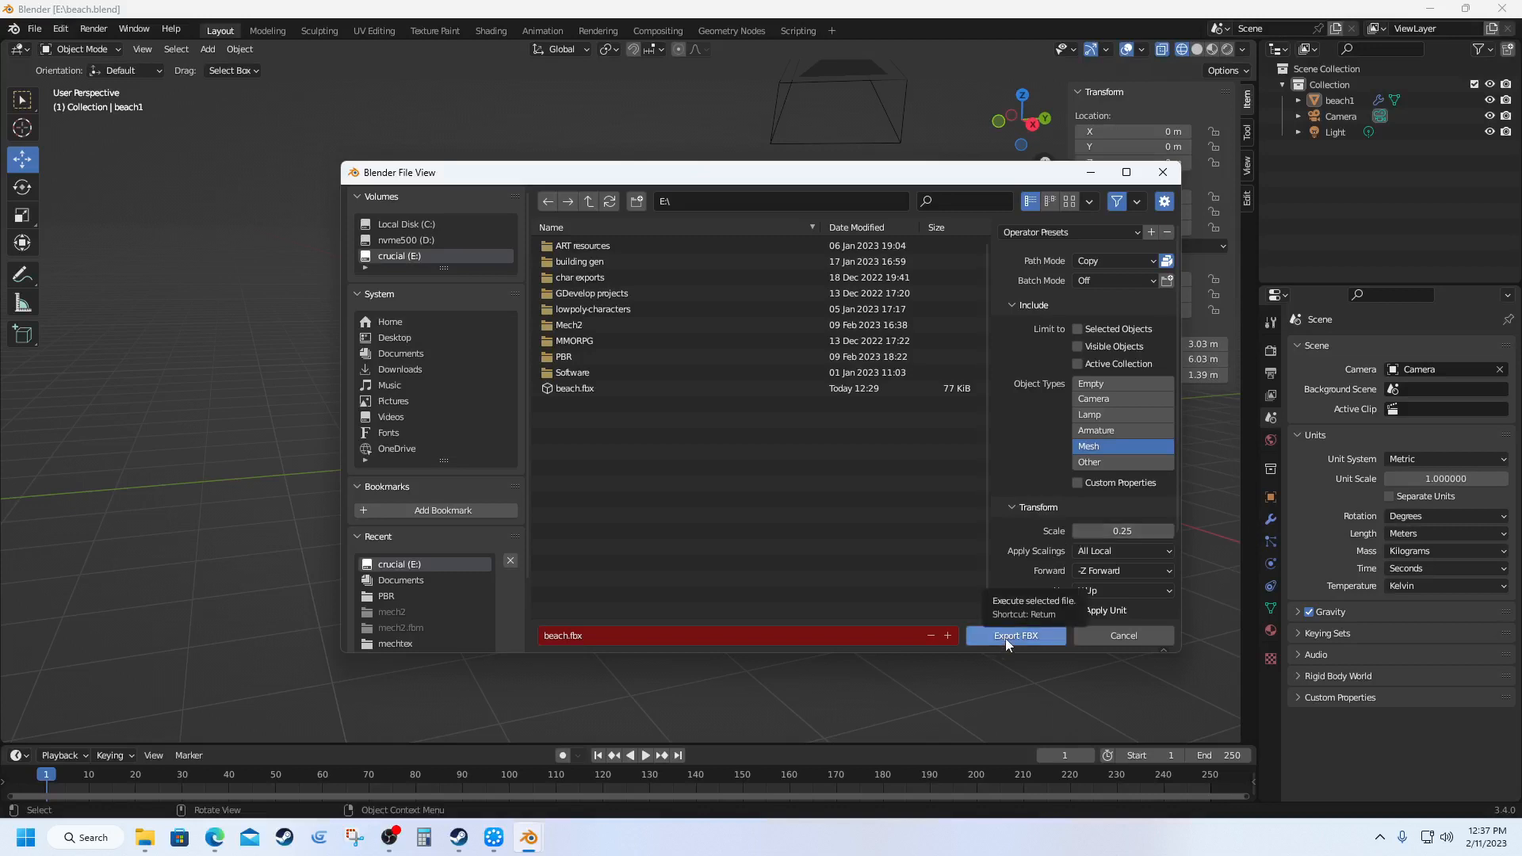
Step: Export the terrain as beach1.fbx on the E: drive and close Blender without saving the changes
{"action": "left_click", "coordinate": [565, 635]}
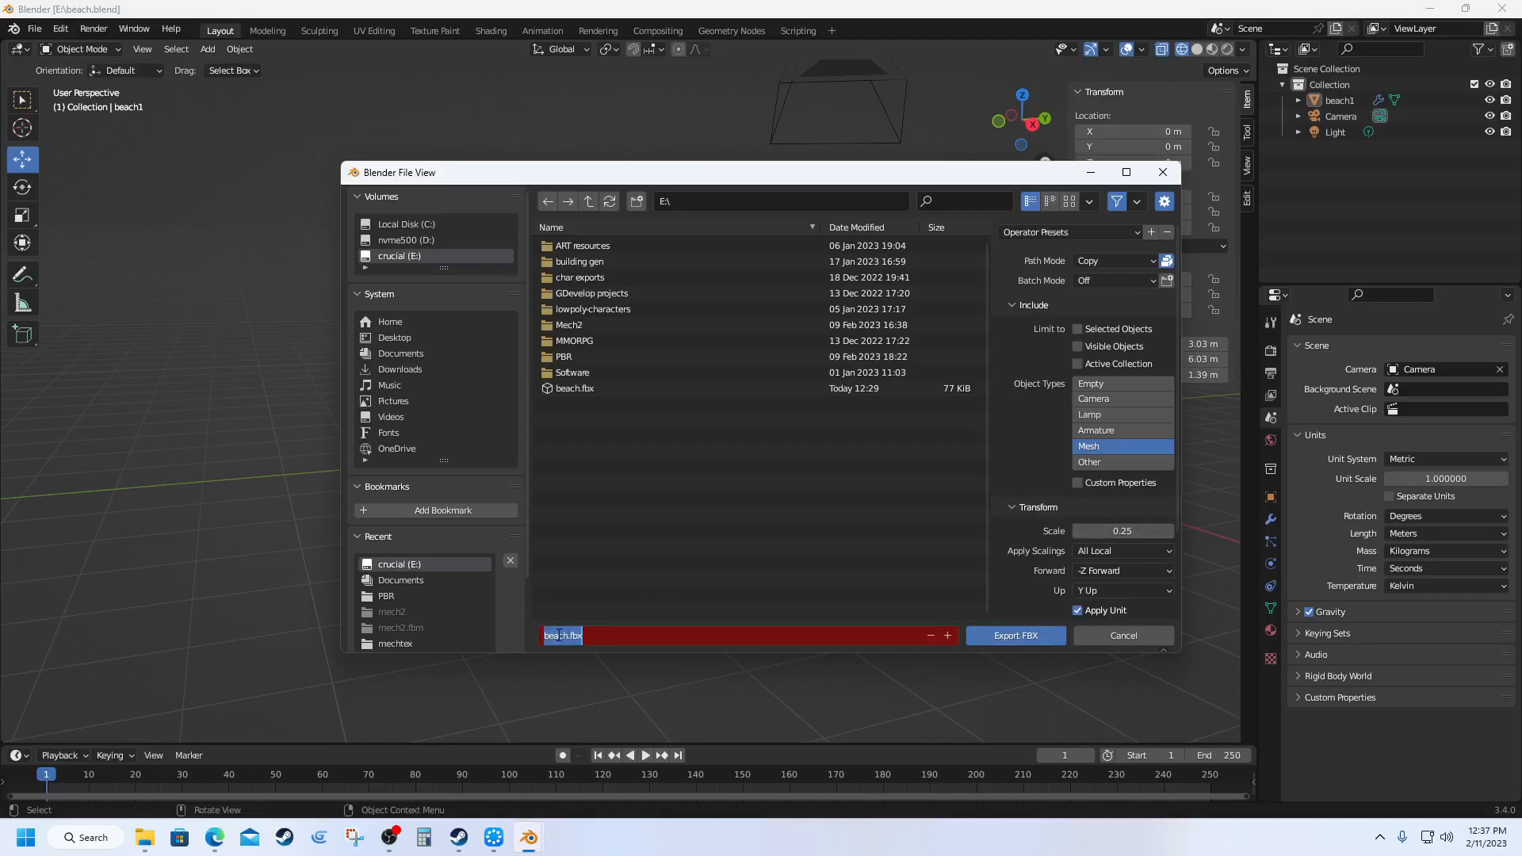
{"action": "left_click", "coordinate": [567, 635]}
{"action": "type", "text": "1"}
{"action": "left_click", "coordinate": [1010, 638]}
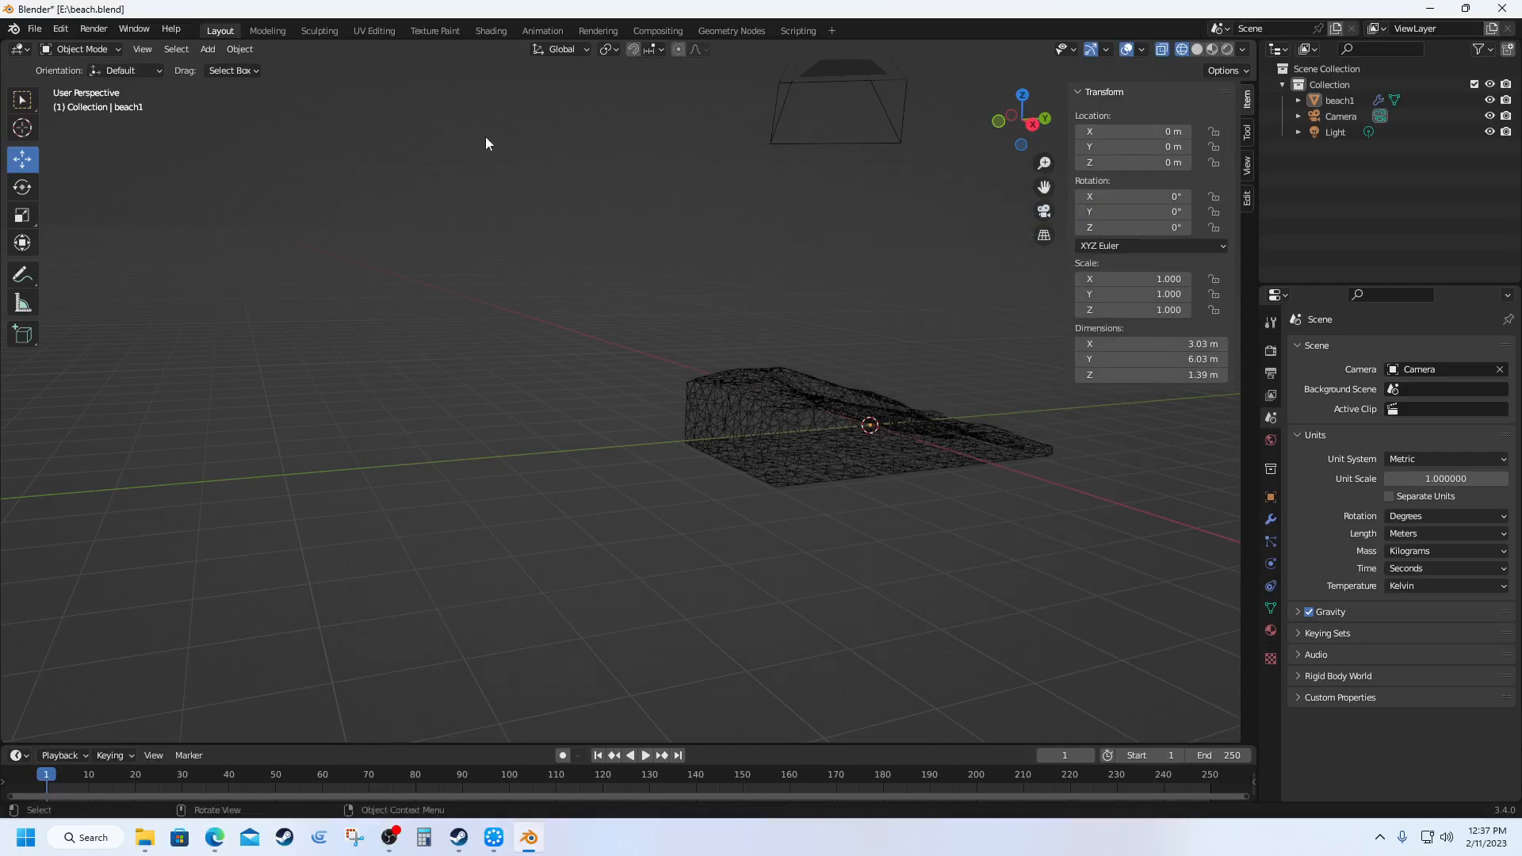
{"action": "left_click", "coordinate": [1502, 9]}
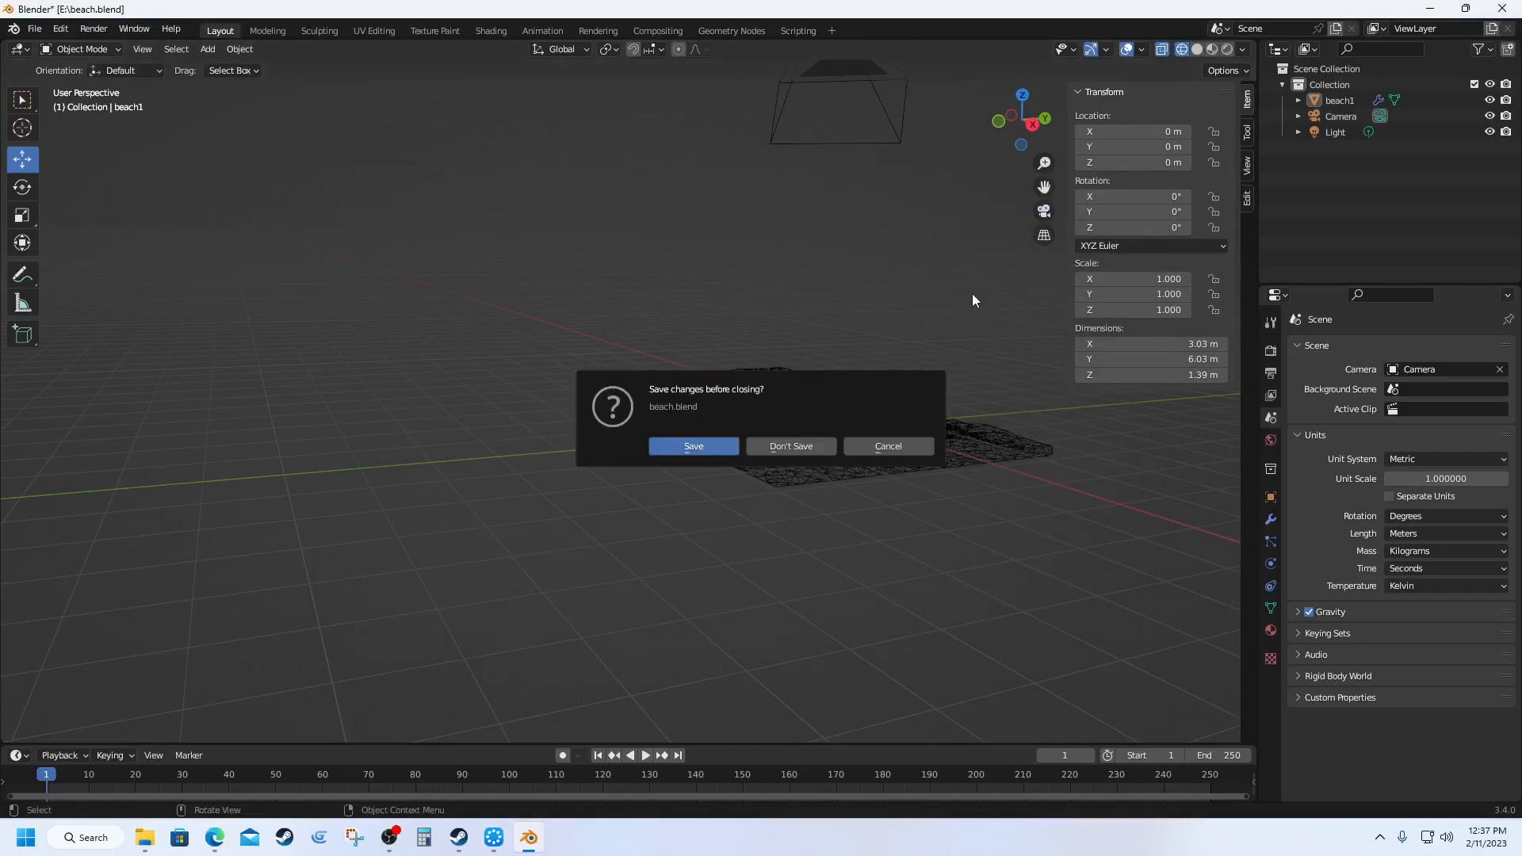
{"action": "left_click", "coordinate": [790, 446]}
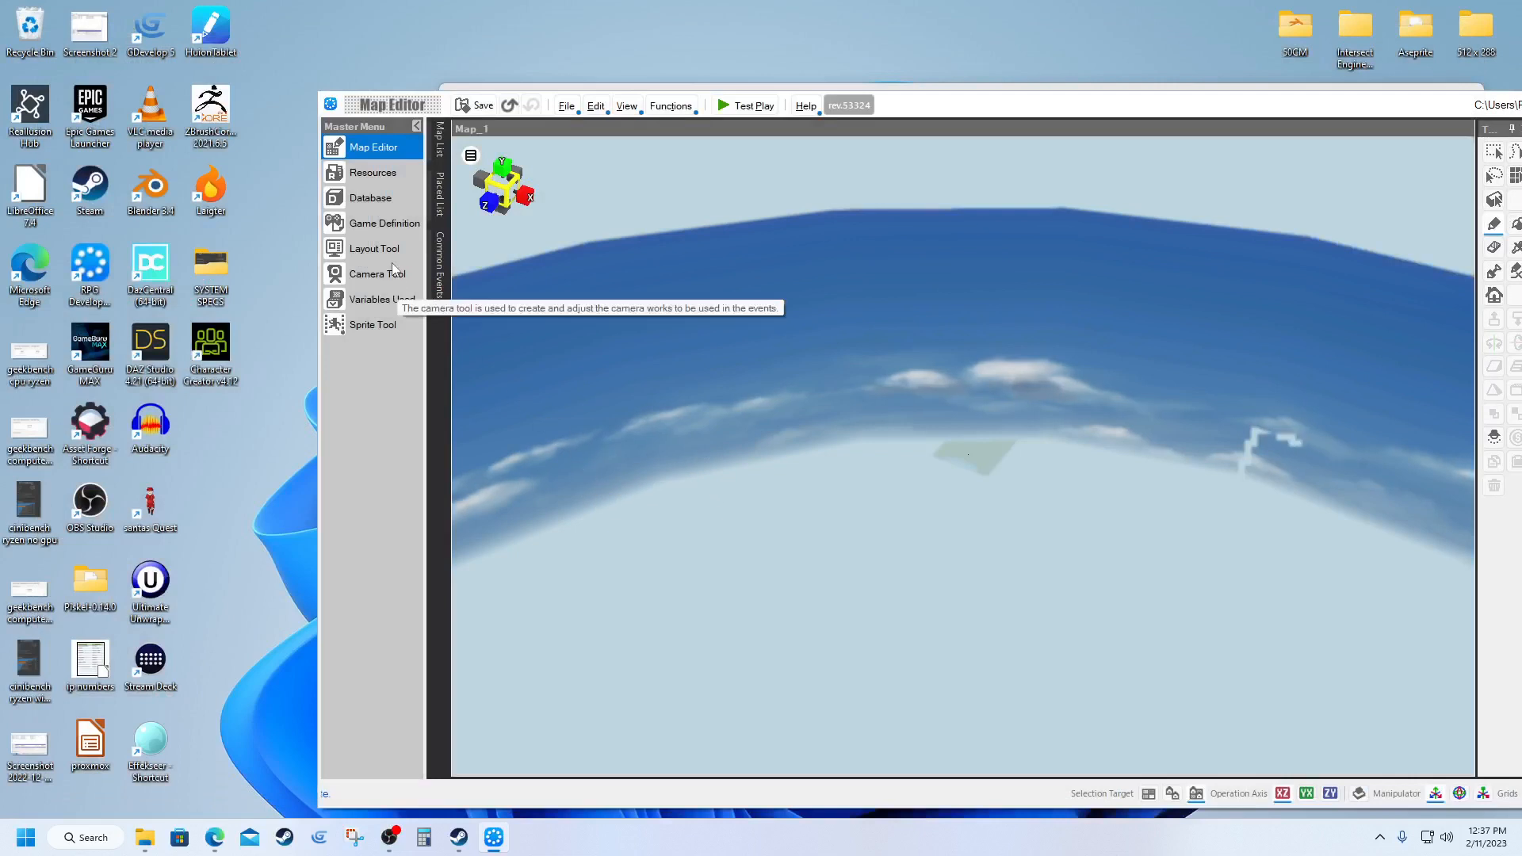
Step: In RPG Developer Bakin, add E:\beach1.fbx as a 3D stamp with all materials added as new, and accept the resource changes
{"action": "left_click", "coordinate": [360, 176]}
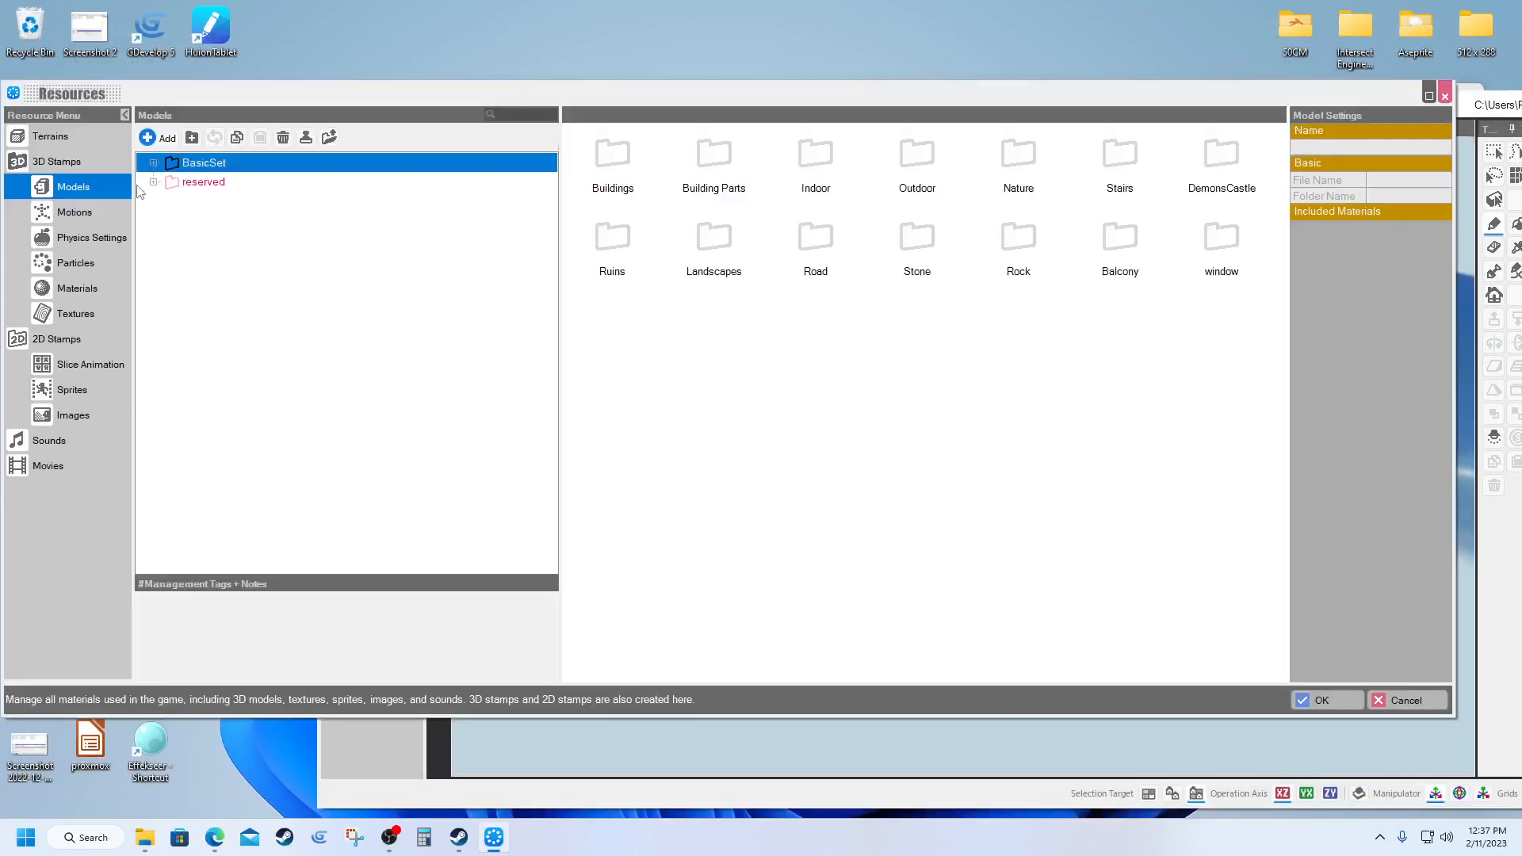
{"action": "left_click", "coordinate": [52, 161]}
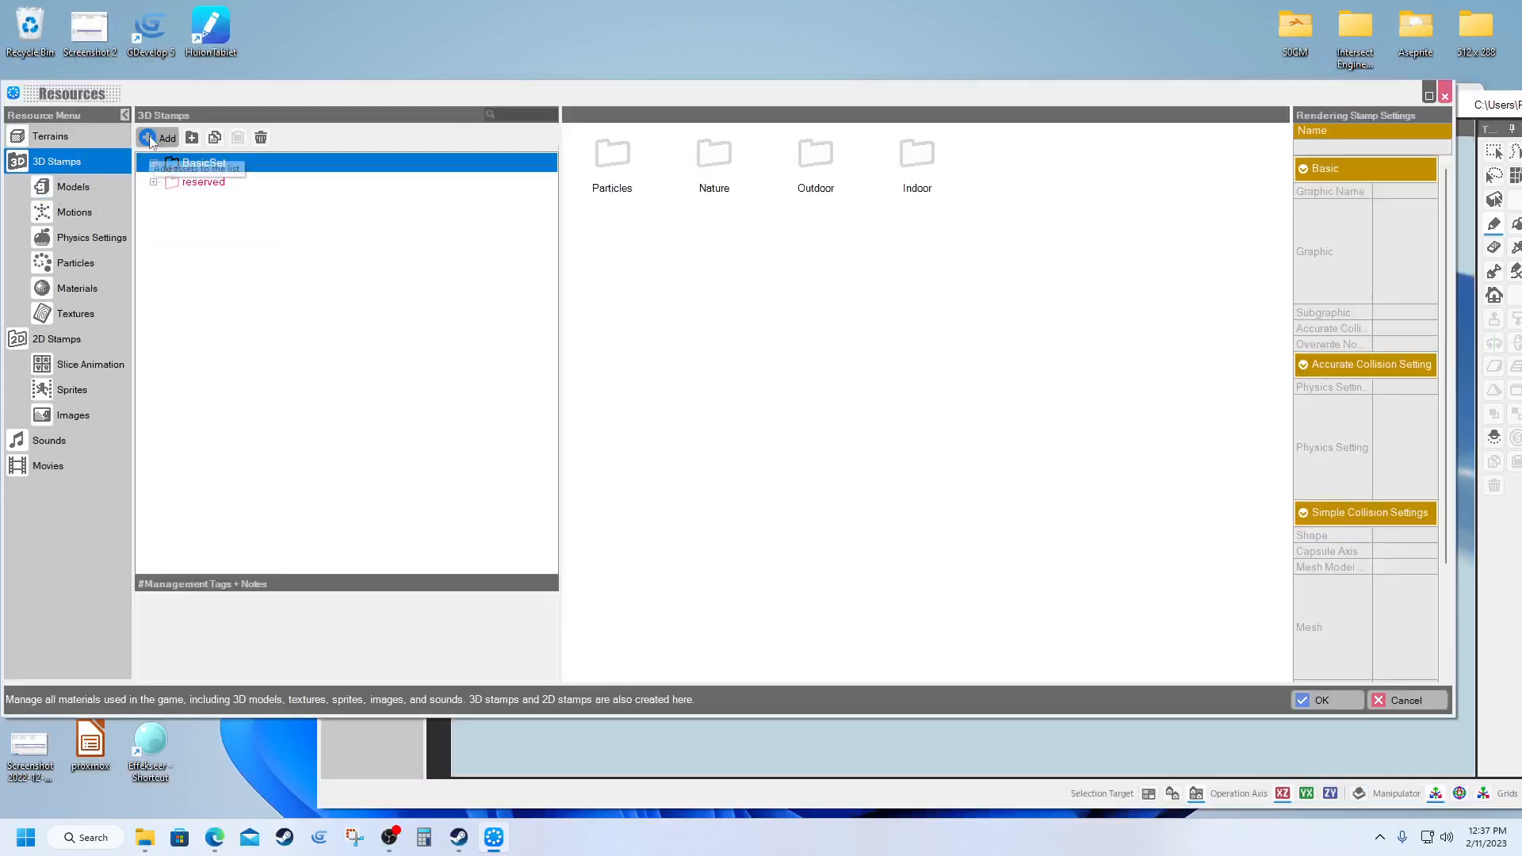
{"action": "left_click", "coordinate": [151, 137]}
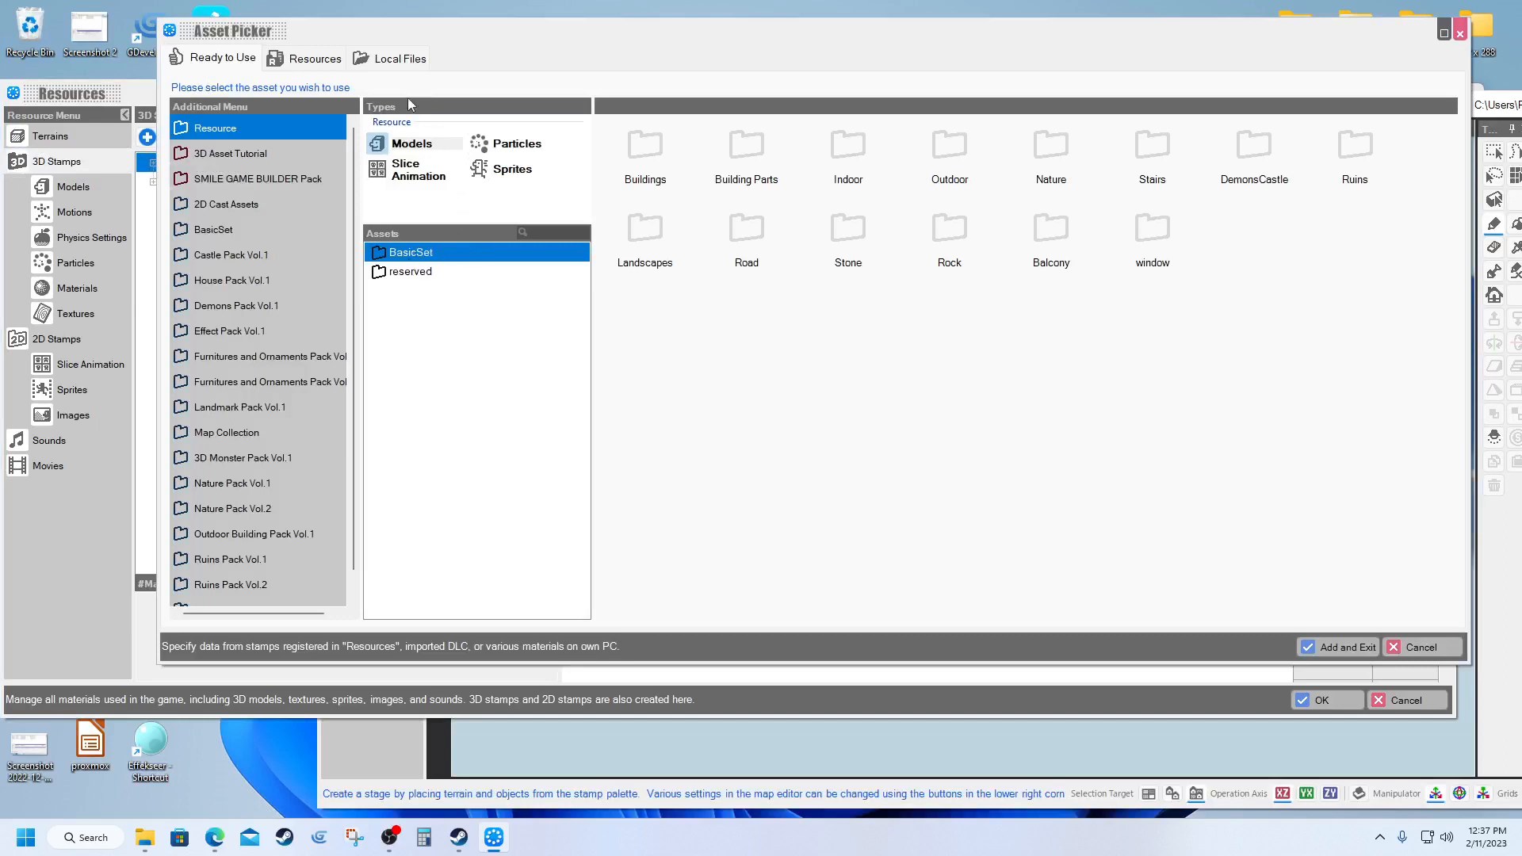
{"action": "left_click", "coordinate": [394, 68]}
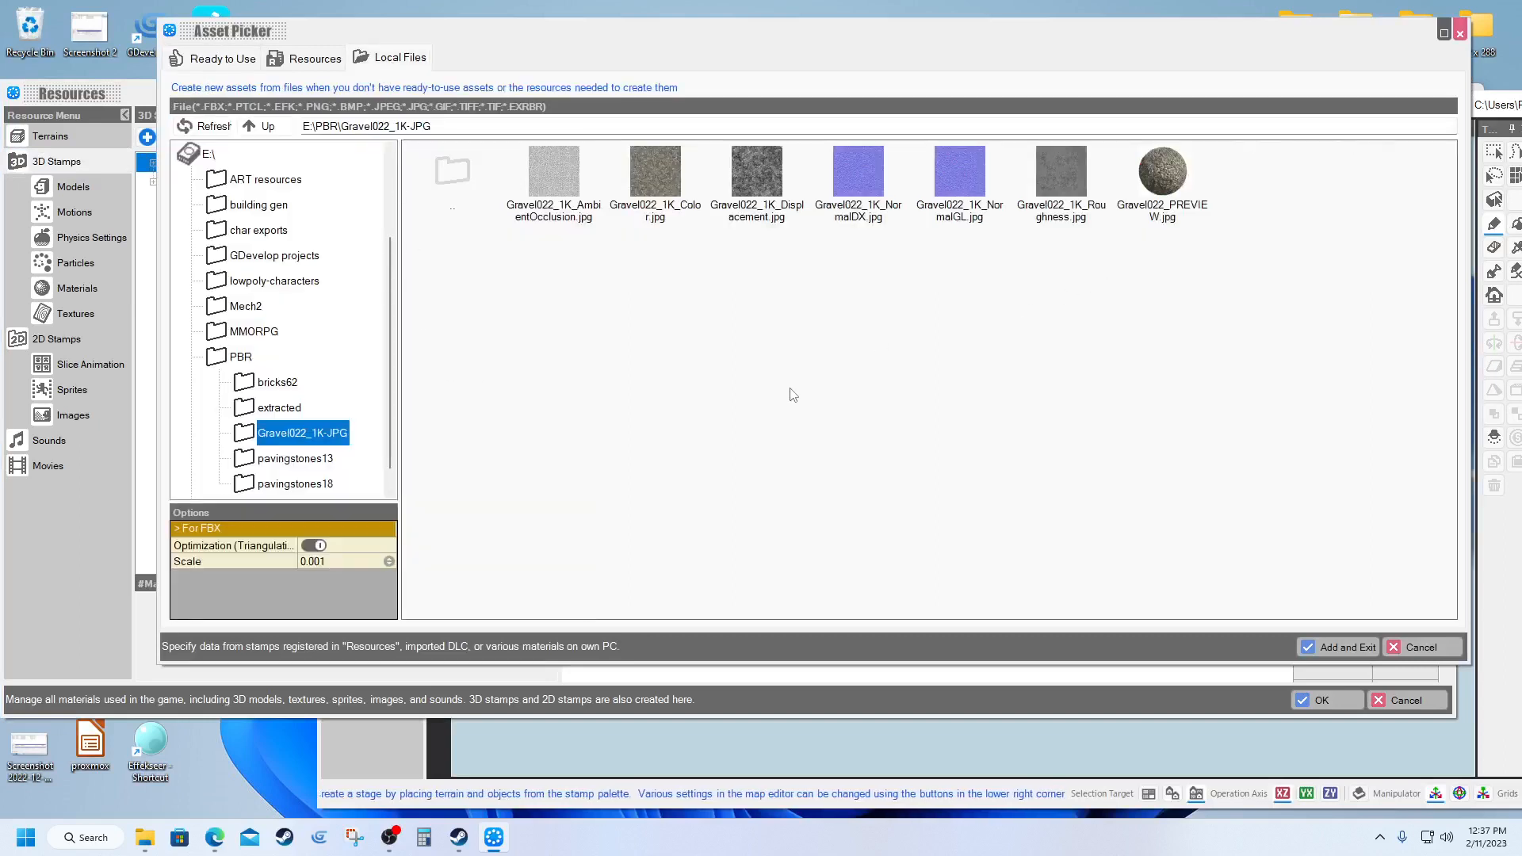
{"action": "left_click", "coordinate": [199, 158]}
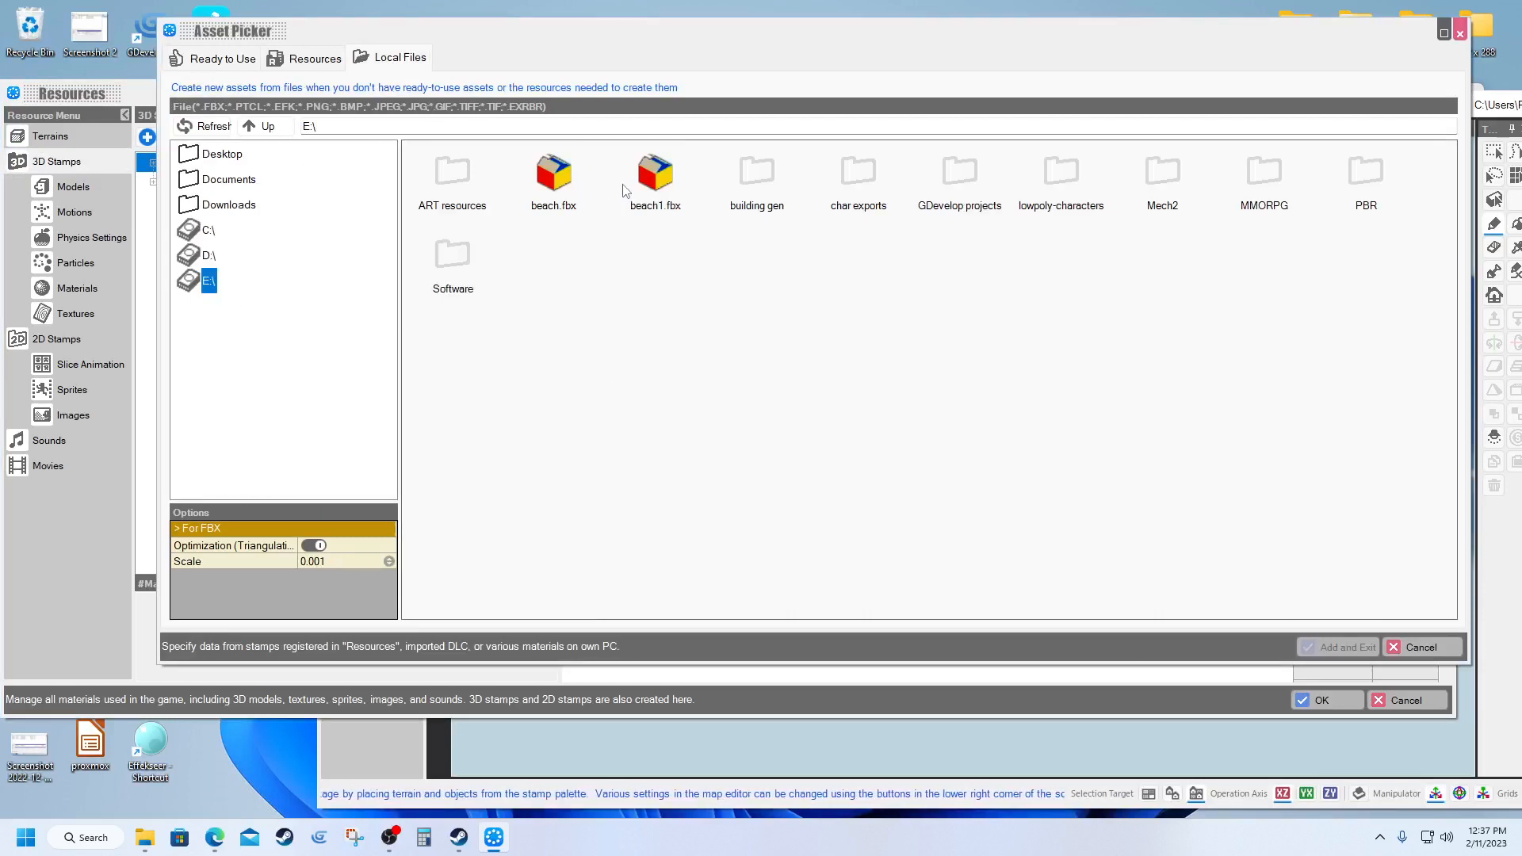
{"action": "left_click", "coordinate": [667, 189]}
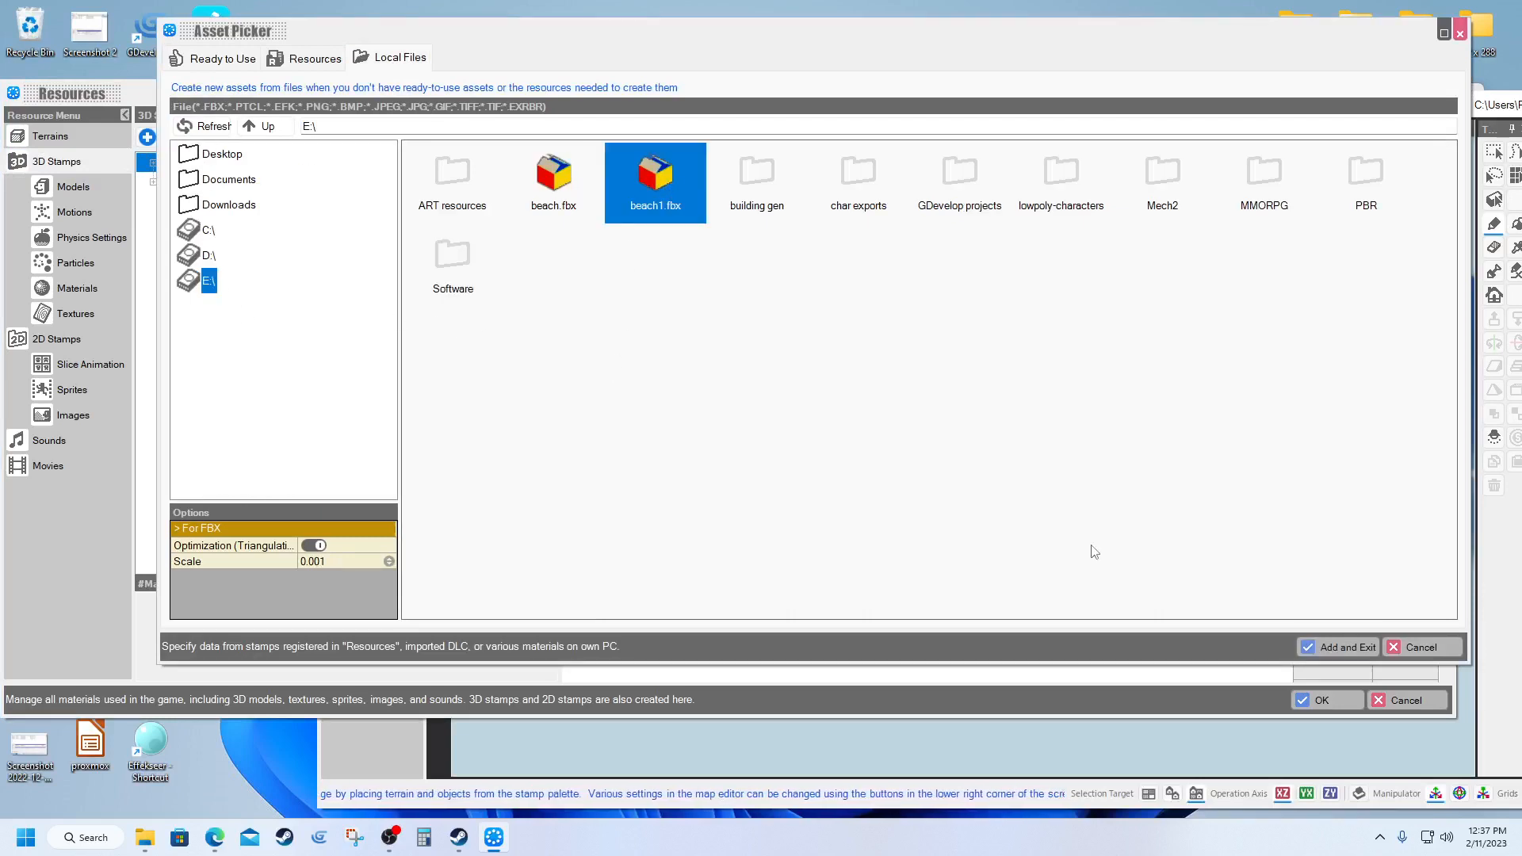
{"action": "left_click", "coordinate": [1340, 647]}
{"action": "left_click", "coordinate": [815, 478]}
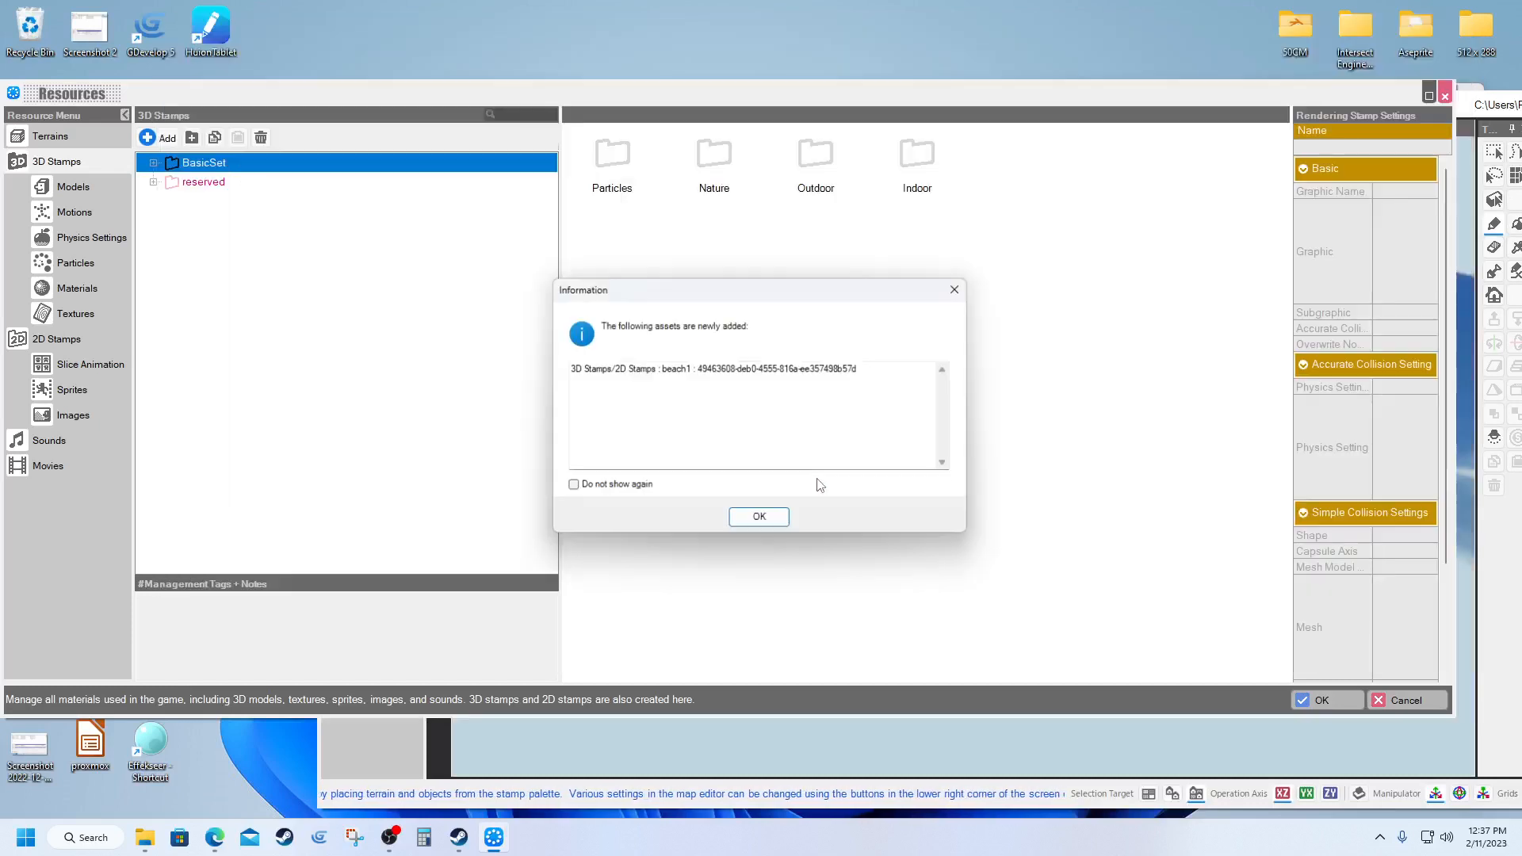
{"action": "left_click", "coordinate": [771, 520]}
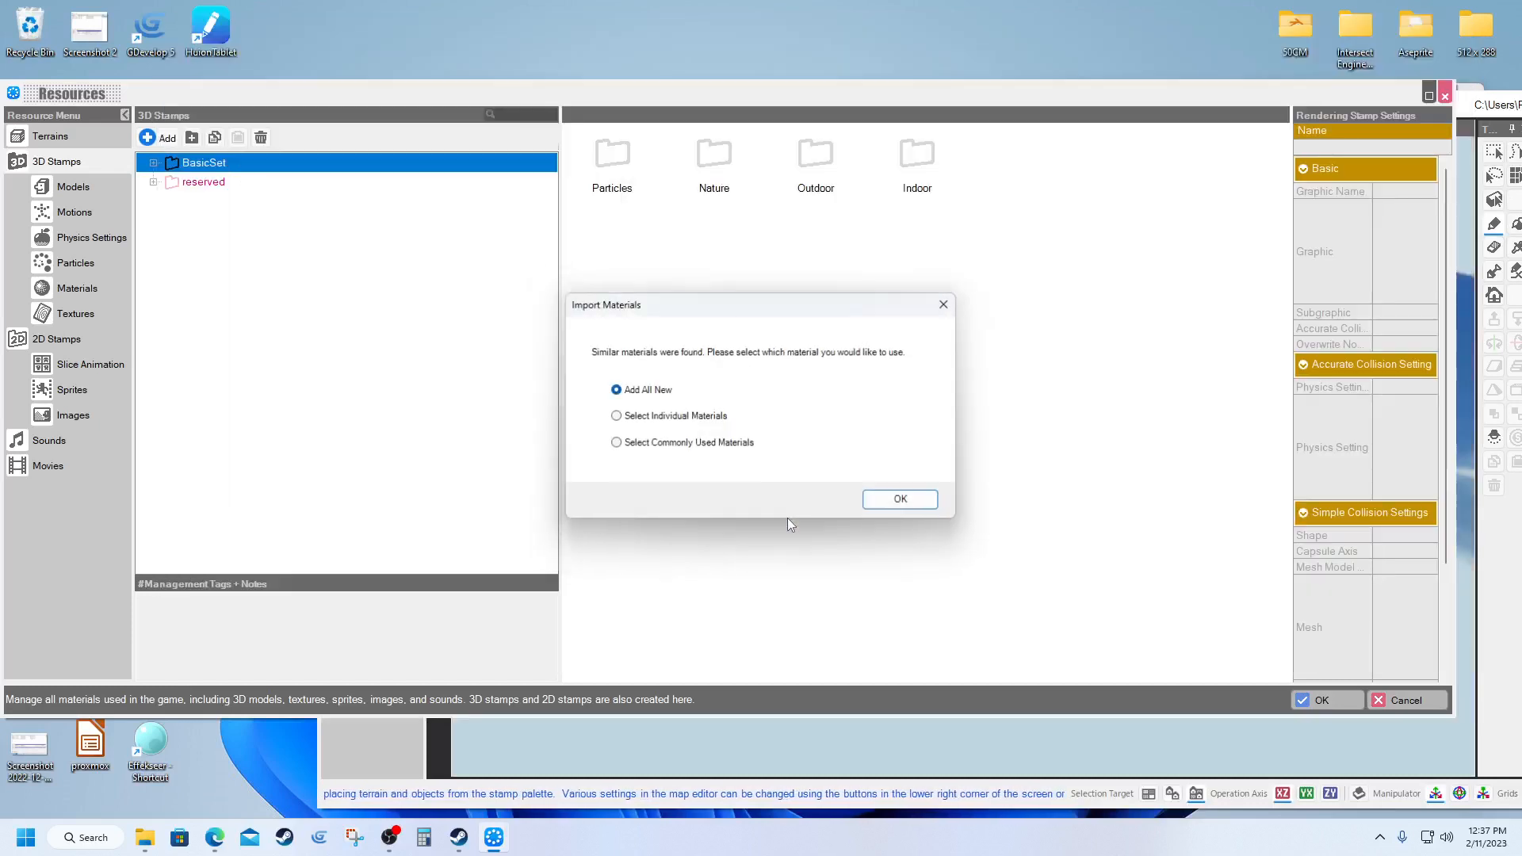
{"action": "left_click", "coordinate": [875, 501]}
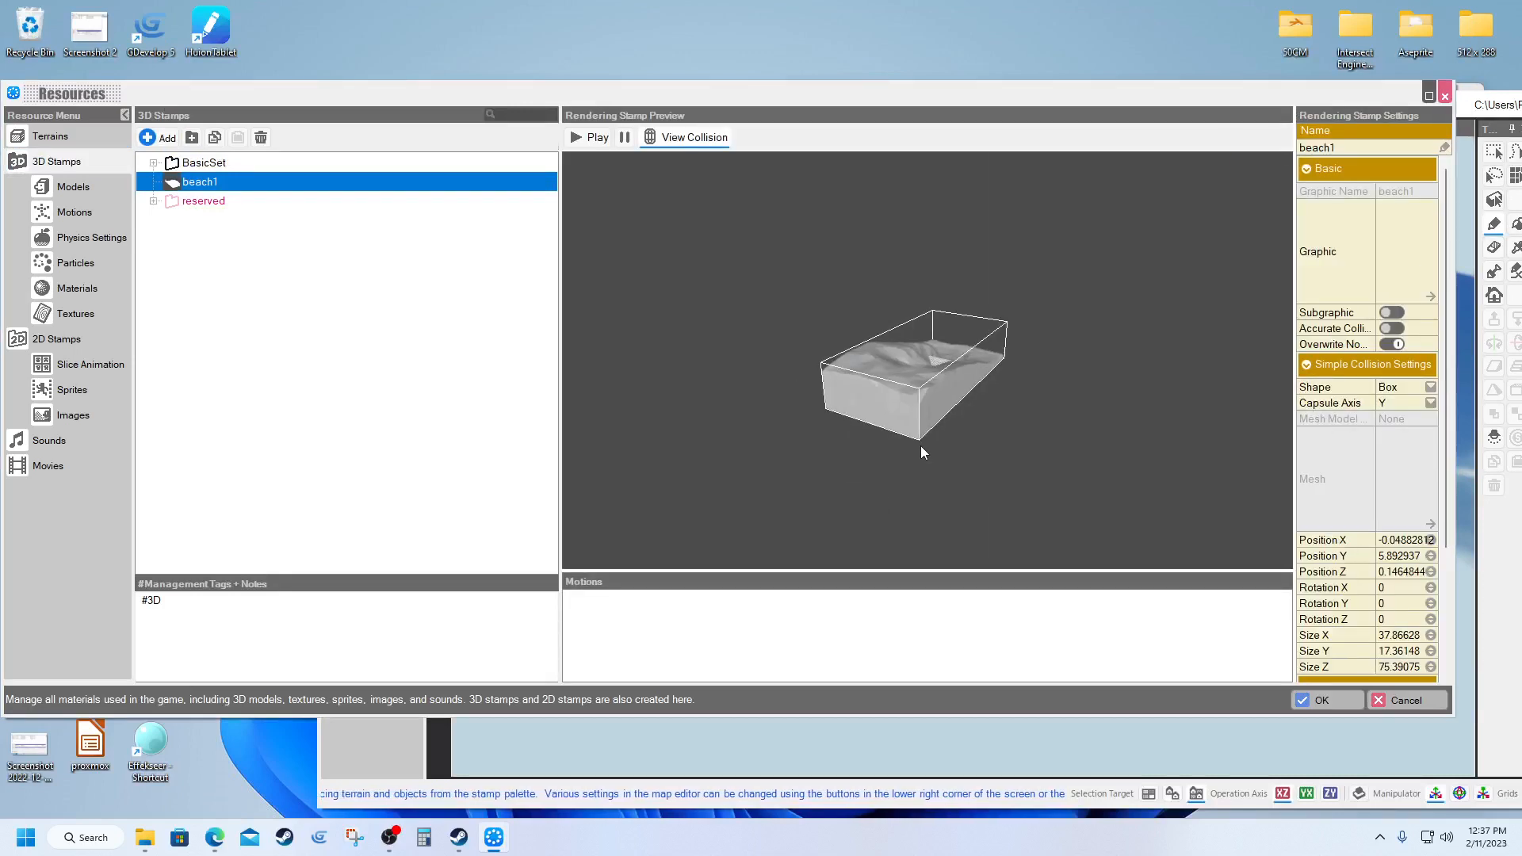
{"action": "left_click", "coordinate": [1330, 701]}
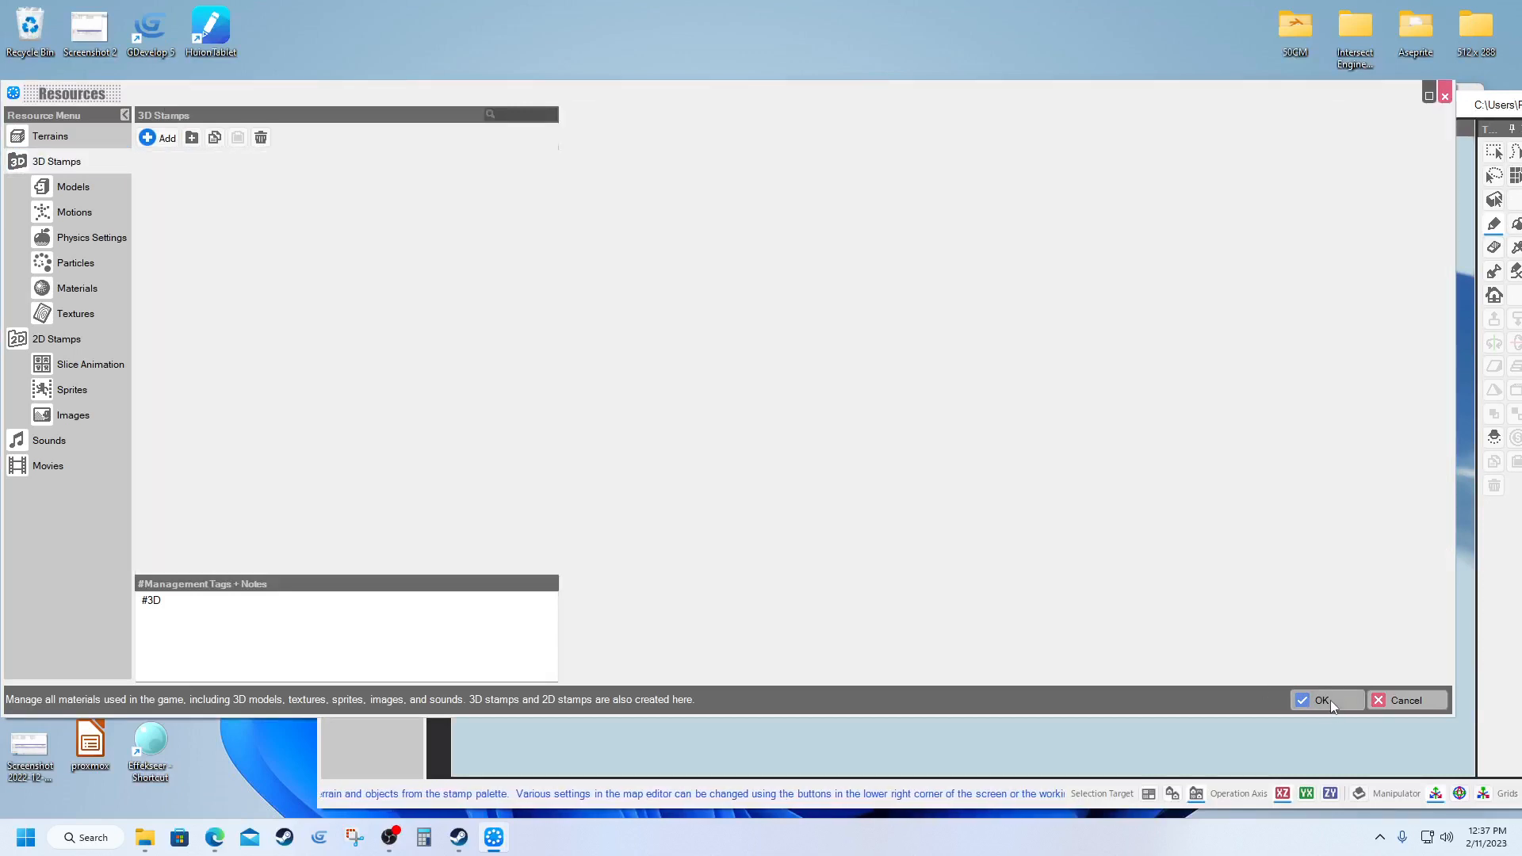
Step: Place the uncategorized beach1 object on Map_1 at the water's grass edge, around X 27, Z 193
{"action": "scroll", "coordinate": [963, 522], "scroll_direction": "down", "scroll_amount": 2}
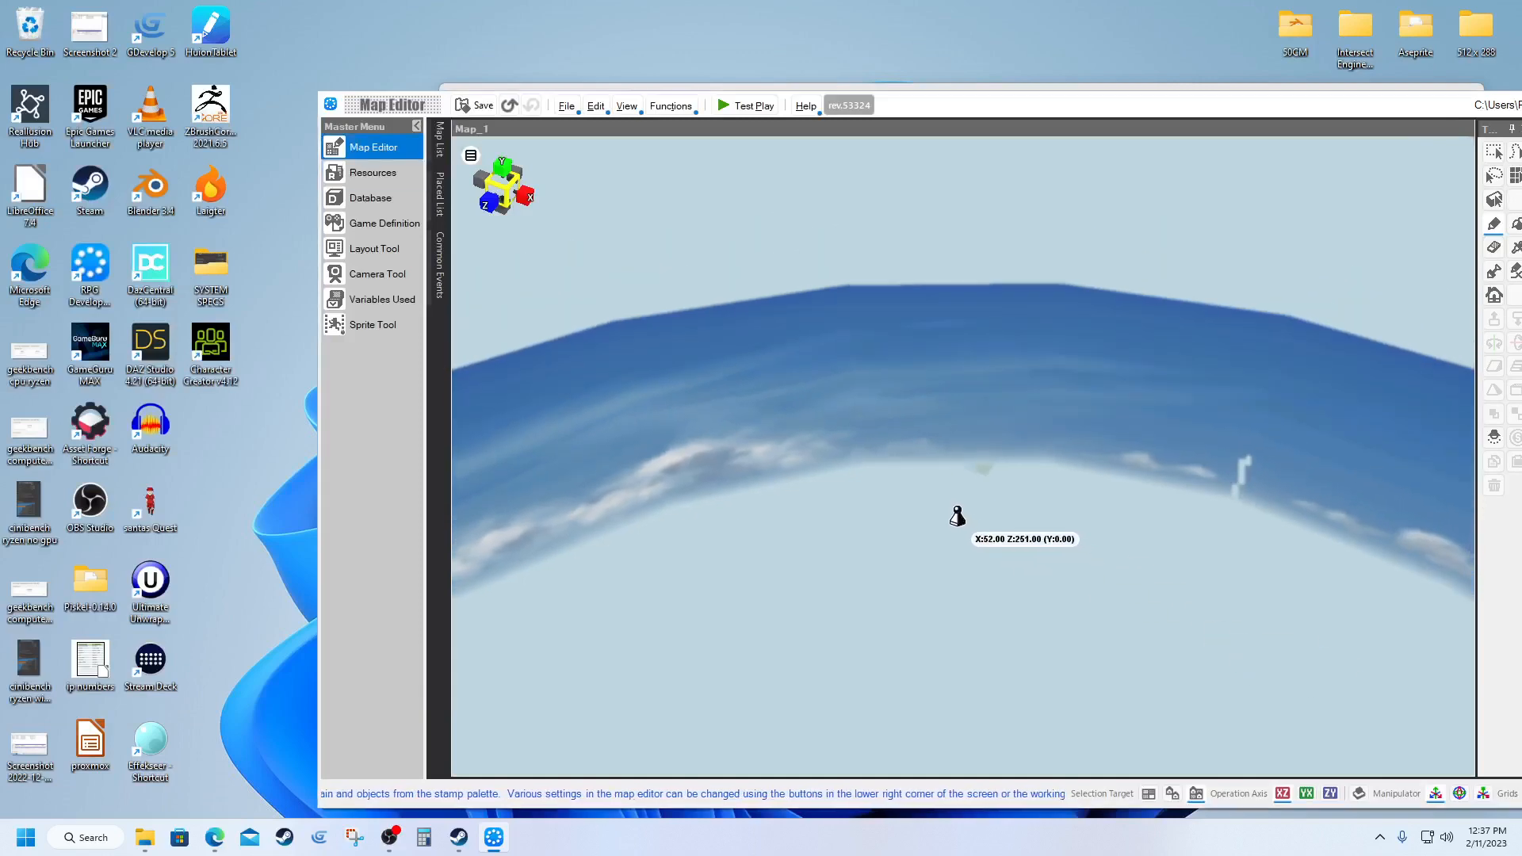
{"action": "scroll", "coordinate": [956, 516], "scroll_direction": "up", "scroll_amount": 6}
{"action": "scroll", "coordinate": [956, 515], "scroll_direction": "up", "scroll_amount": 5}
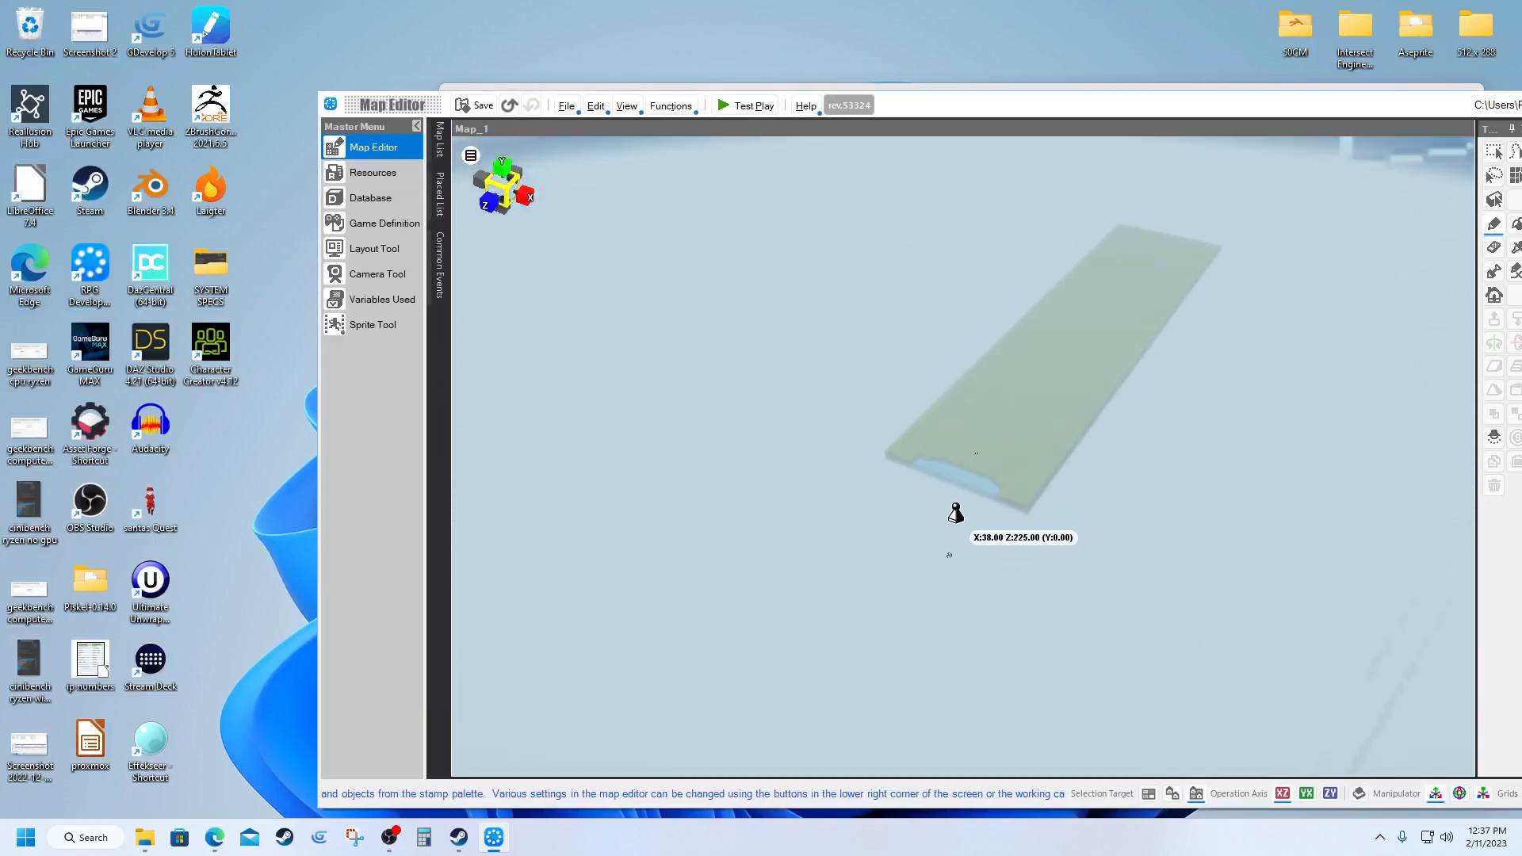
{"action": "scroll", "coordinate": [956, 511], "scroll_direction": "up", "scroll_amount": 3}
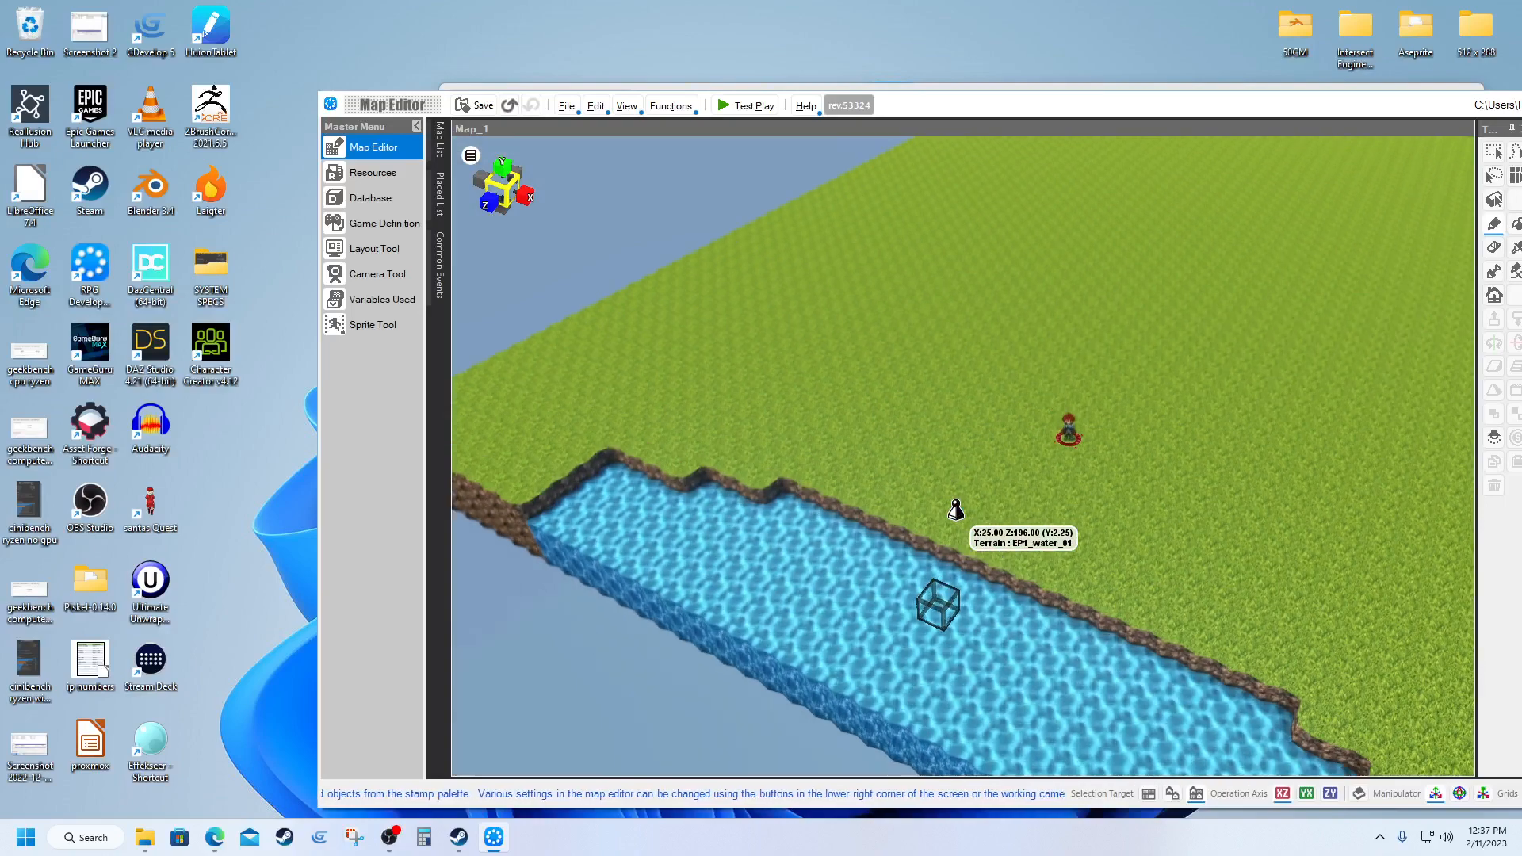
{"action": "left_click_drag", "start_coordinate": [1097, 105], "coordinate": [850, 86]}
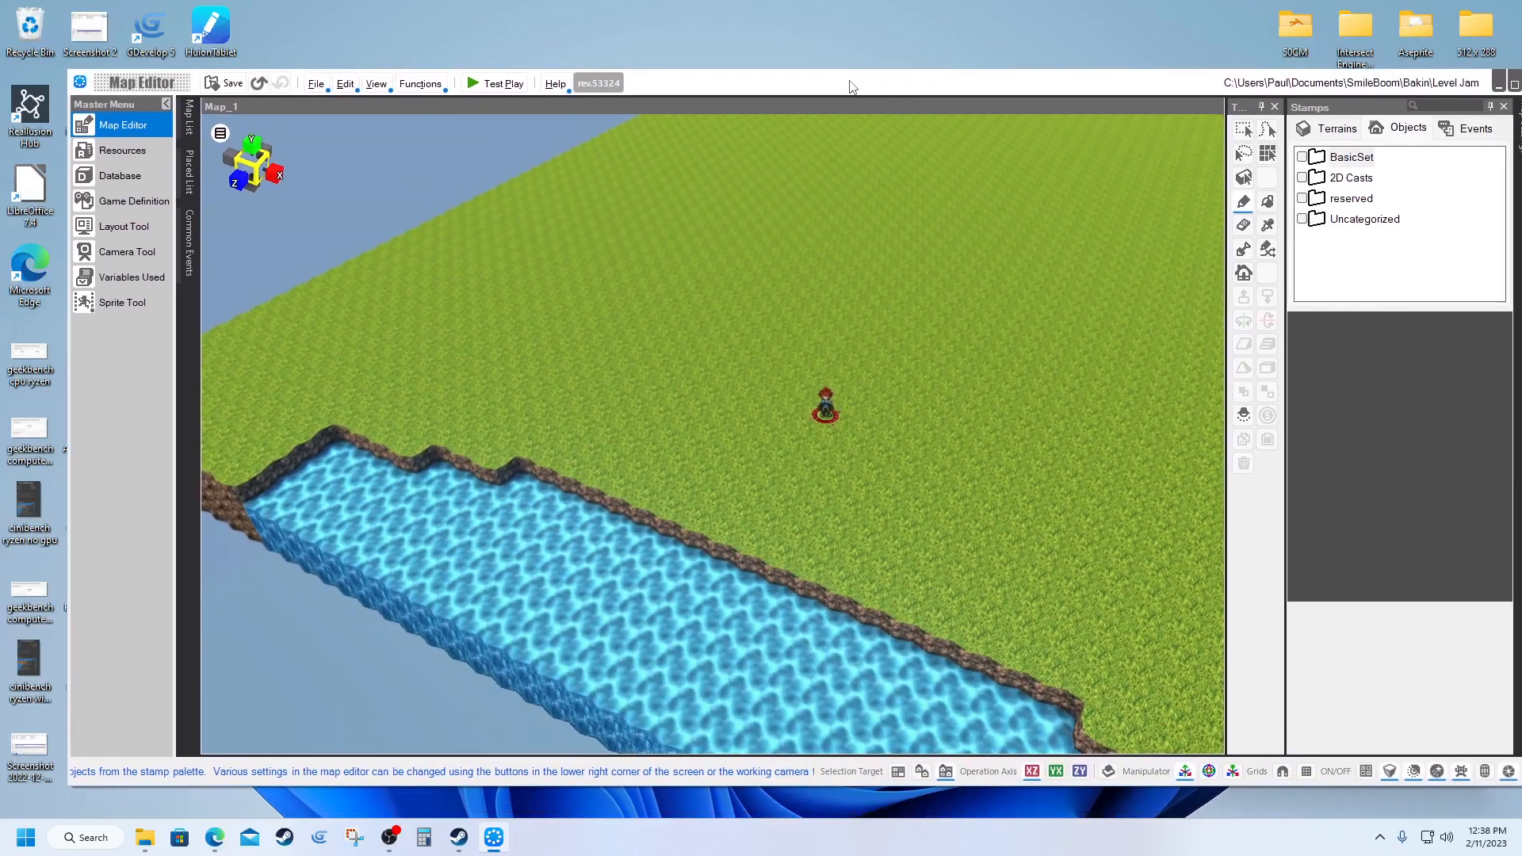
{"action": "left_click", "coordinate": [1352, 220]}
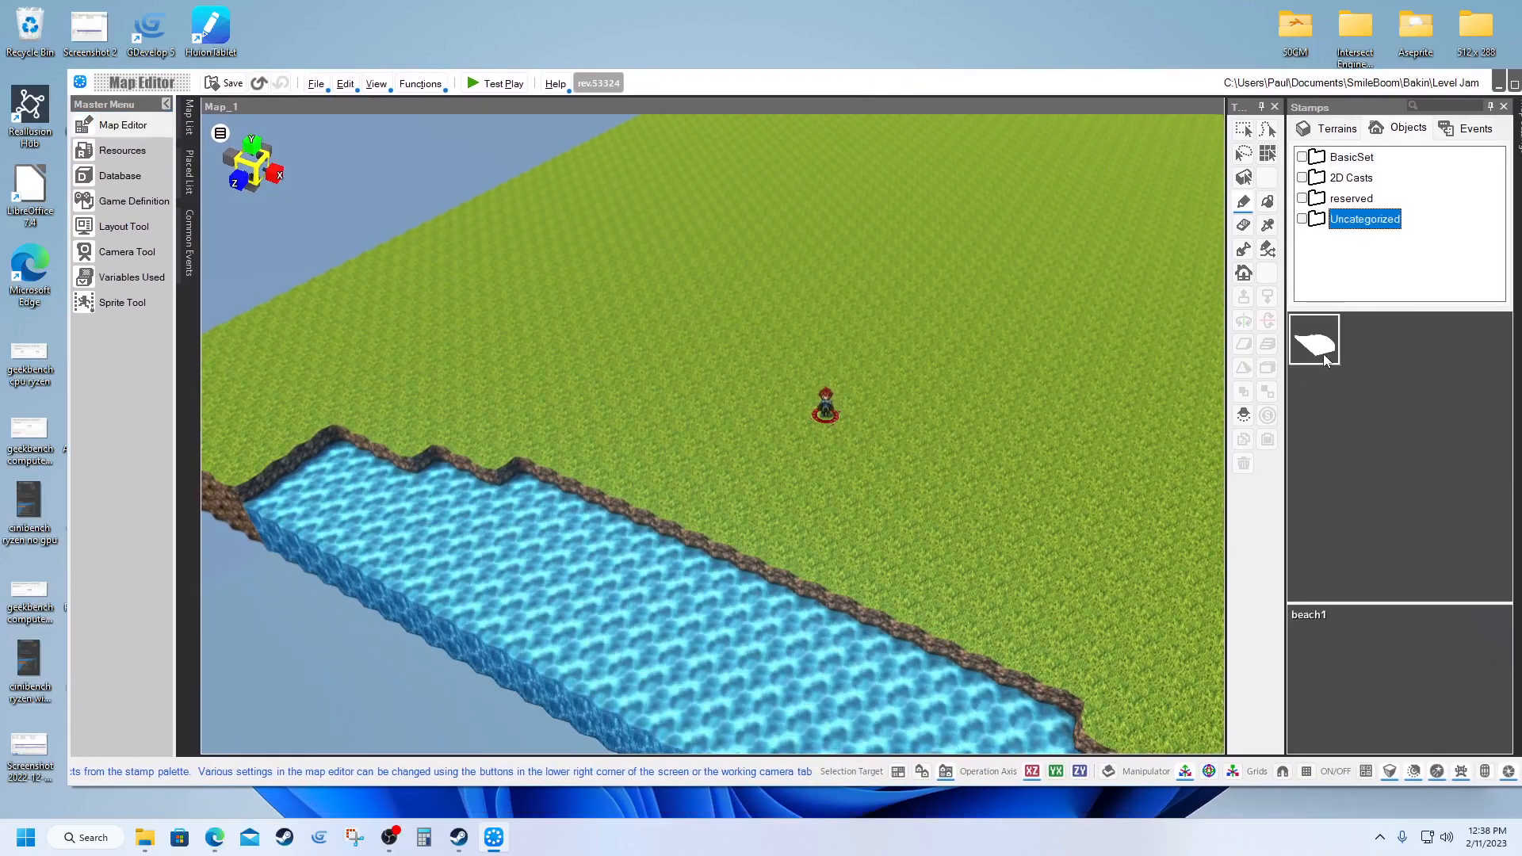
{"action": "left_click", "coordinate": [1324, 354]}
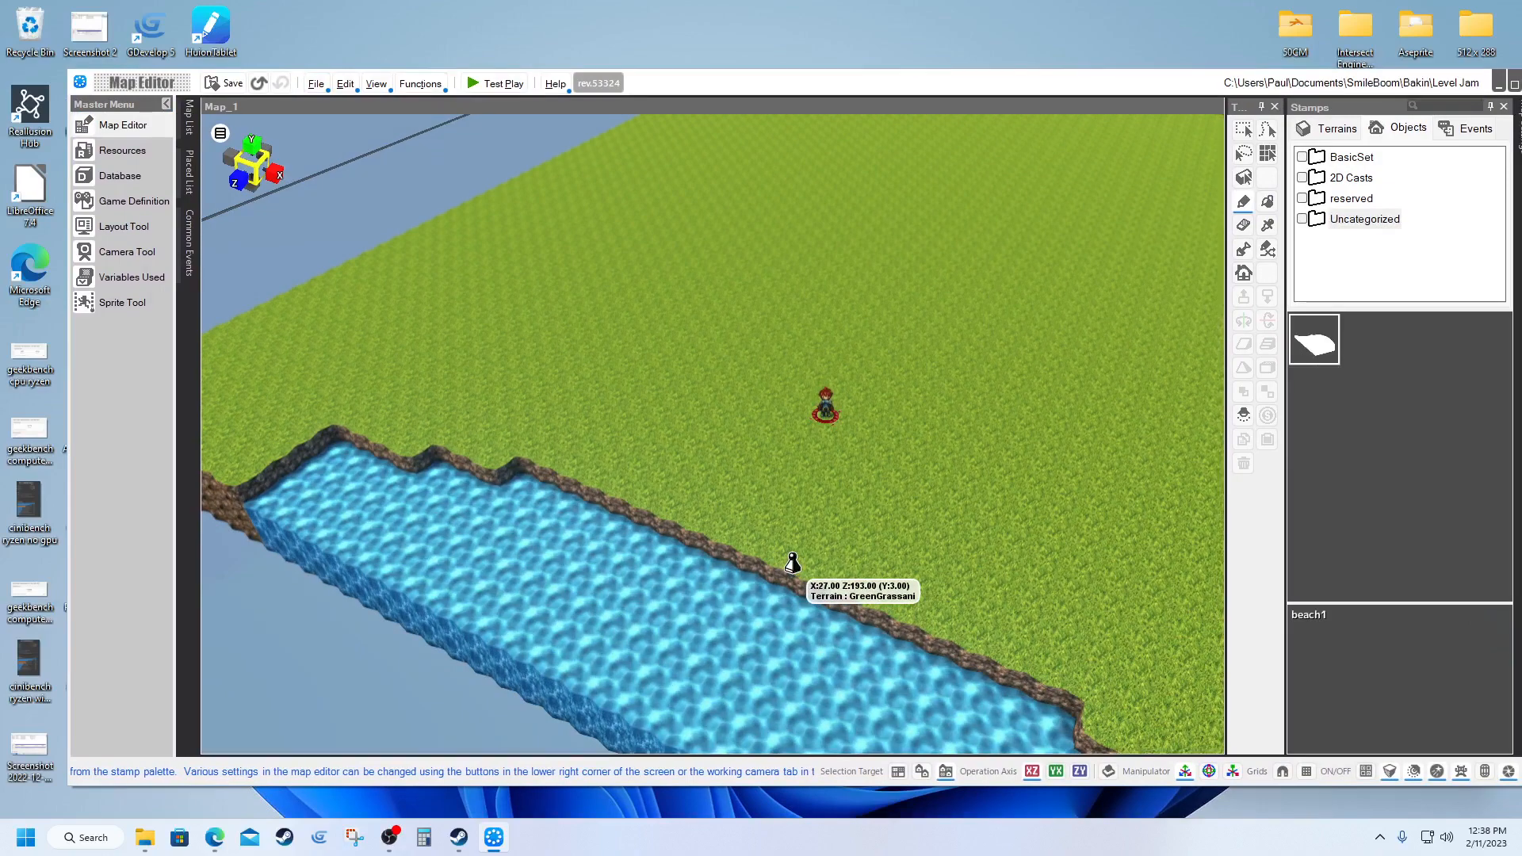
{"action": "left_click", "coordinate": [792, 563]}
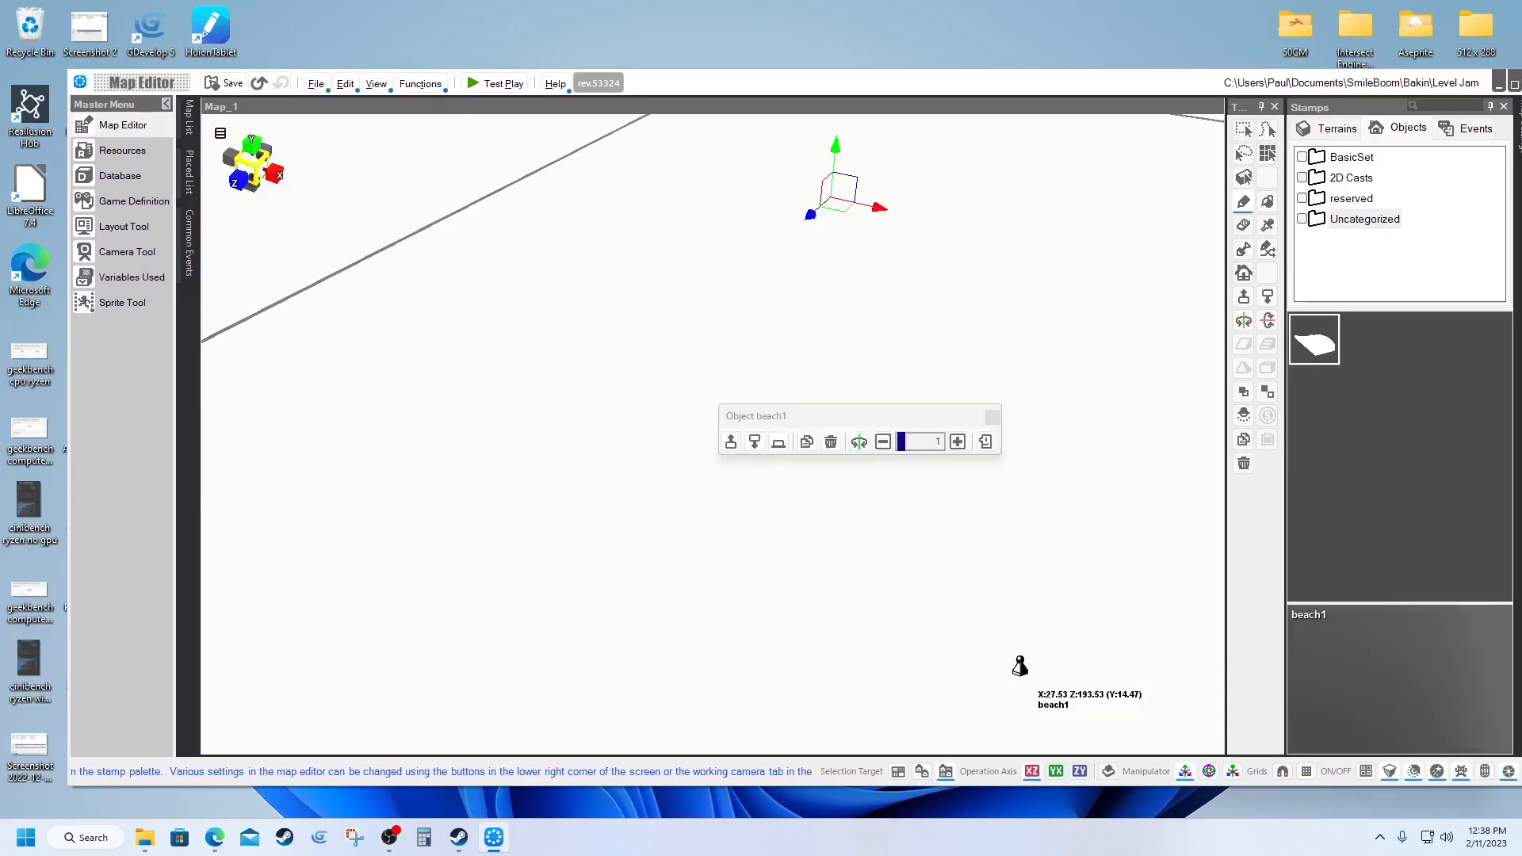
Step: Scale the placed beach1 object down along its height to flatten it
{"action": "left_click", "coordinate": [1231, 771]}
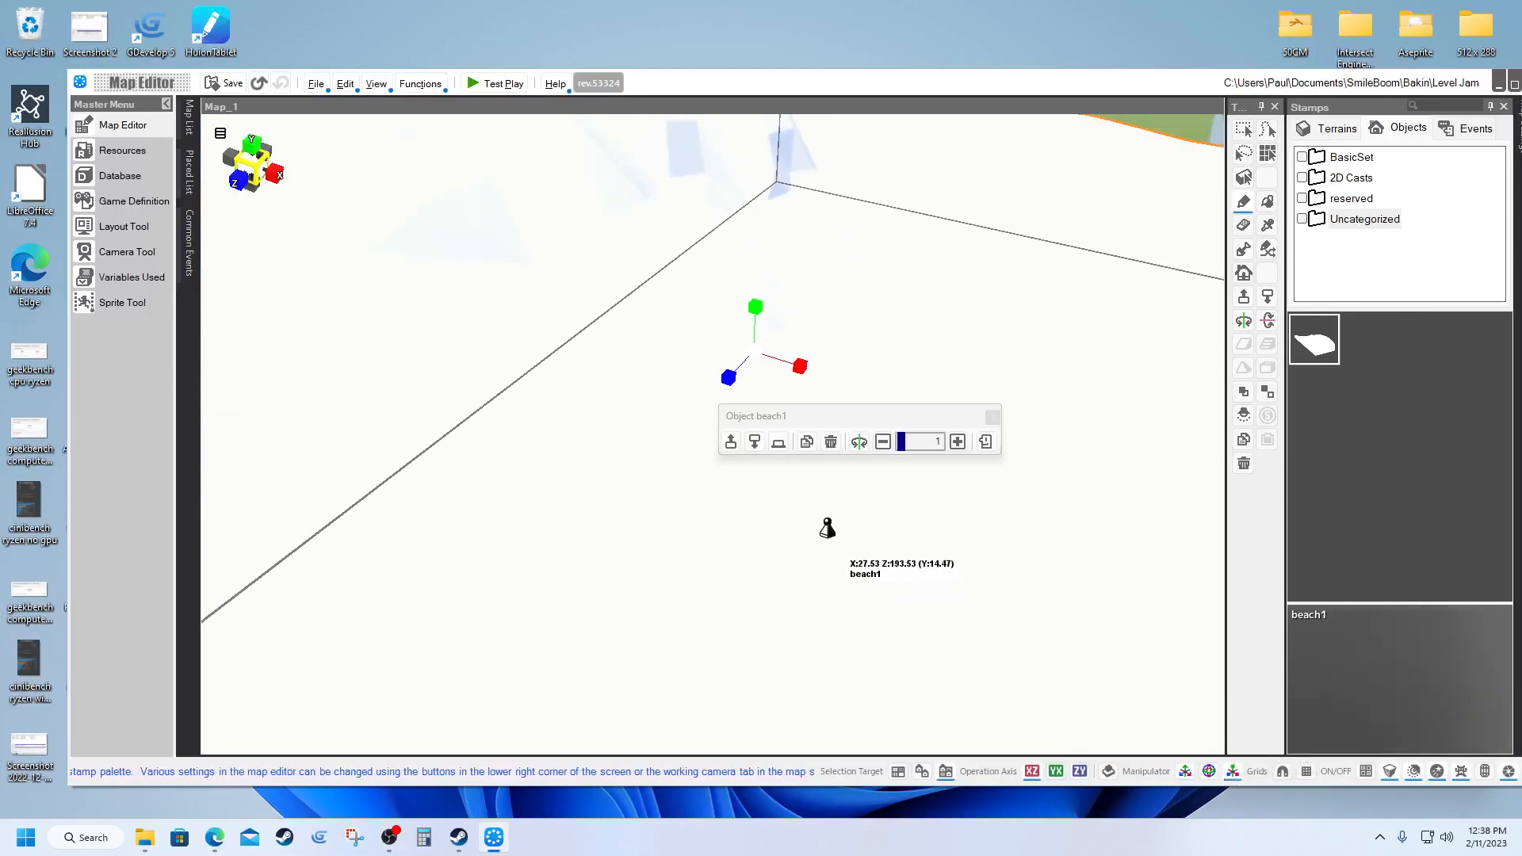
{"action": "scroll", "coordinate": [827, 528], "scroll_direction": "down", "scroll_amount": 5}
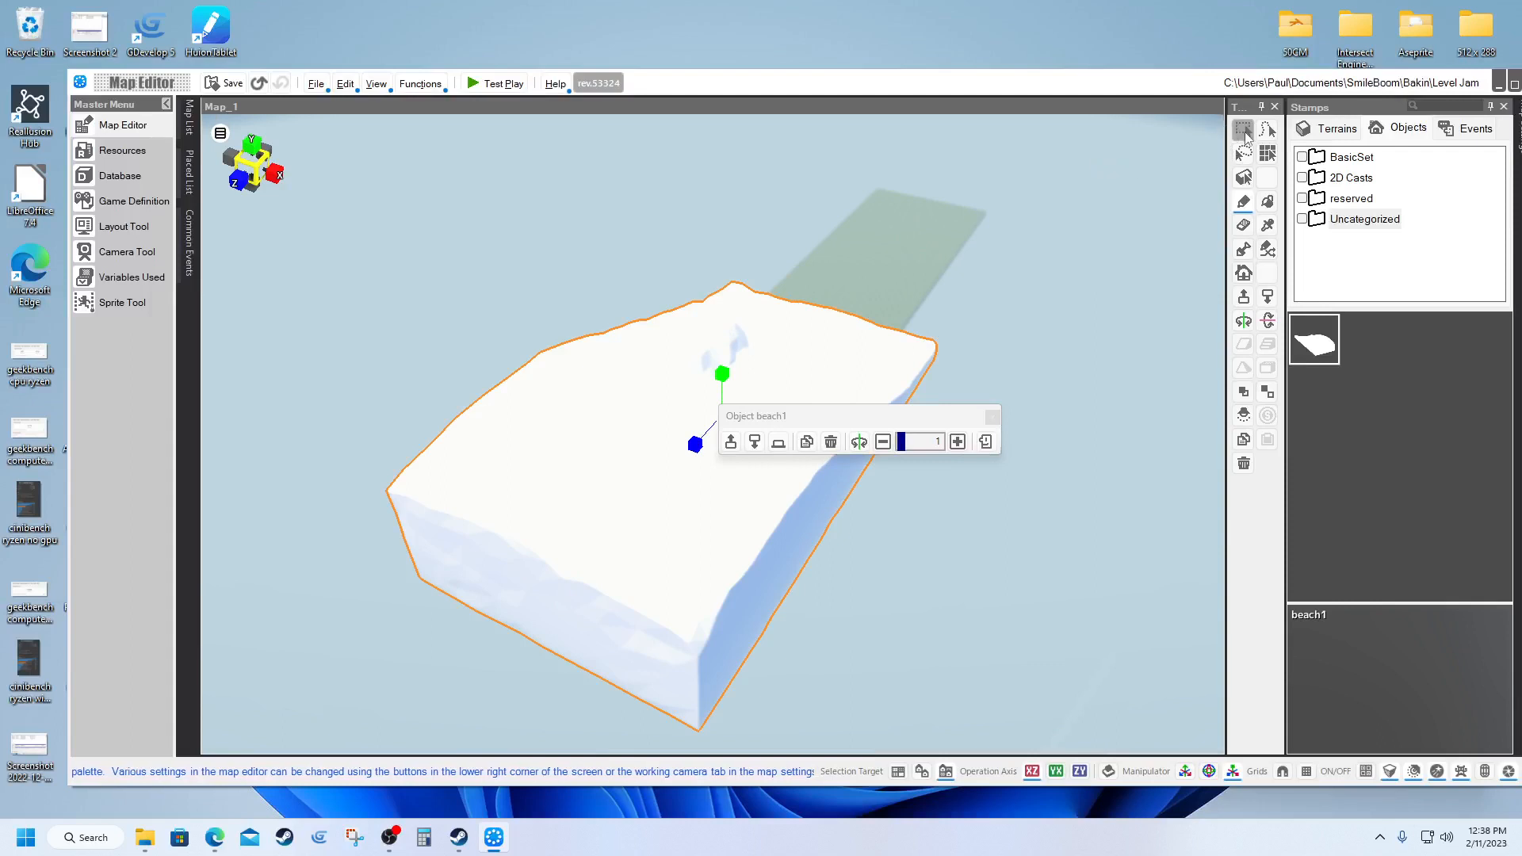
{"action": "left_click", "coordinate": [1245, 131]}
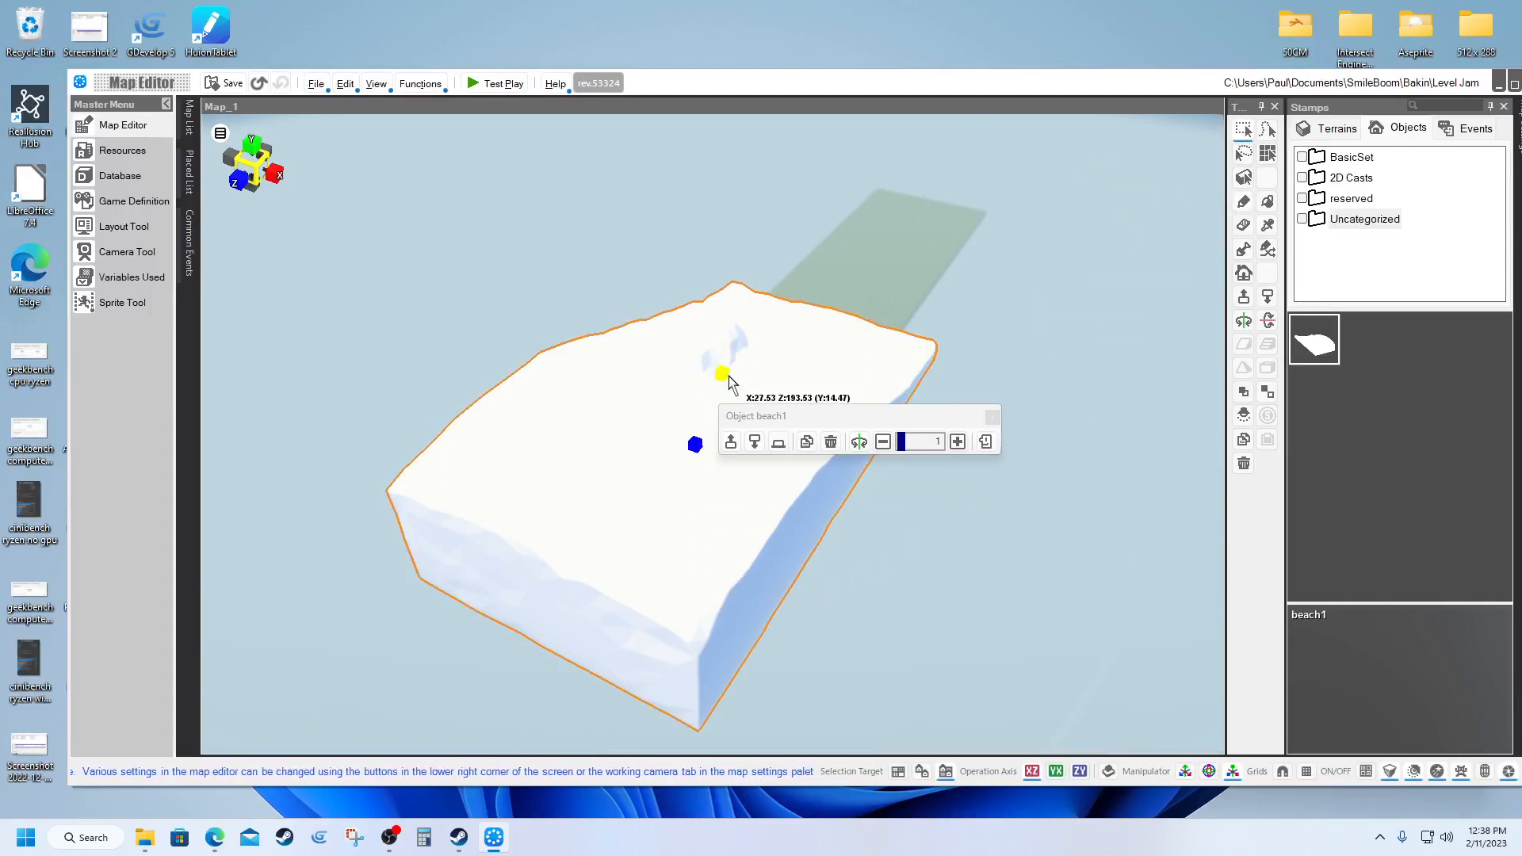
{"action": "left_click_drag", "start_coordinate": [729, 376], "coordinate": [731, 385]}
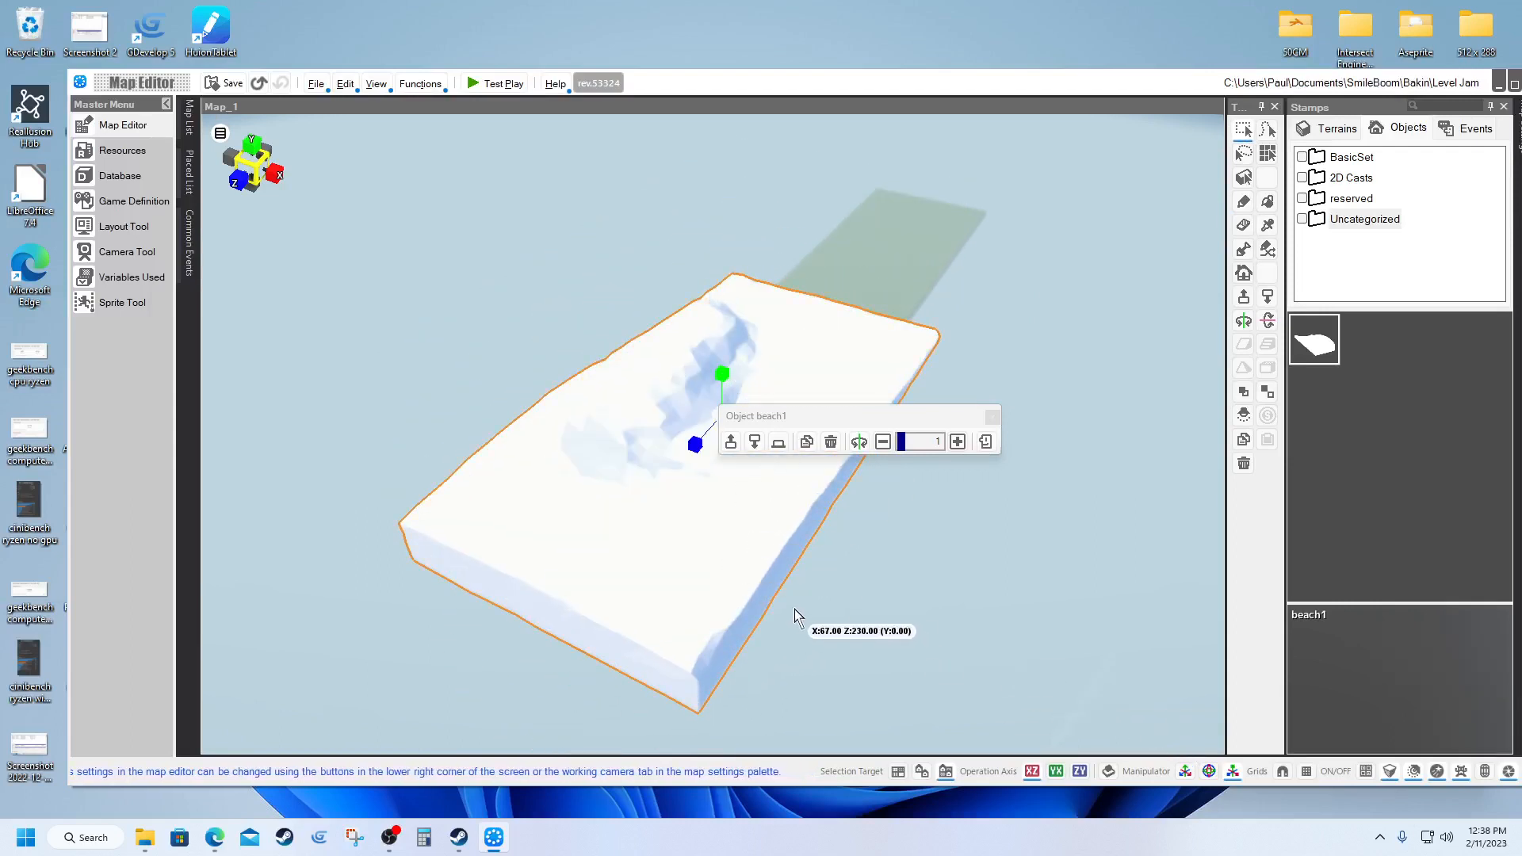
Step: Rotate beach1 about its X axis so that the terrain slopes down toward its seaward end
{"action": "scroll", "coordinate": [792, 605], "scroll_direction": "up", "scroll_amount": 5}
{"action": "scroll", "coordinate": [788, 600], "scroll_direction": "down", "scroll_amount": 4}
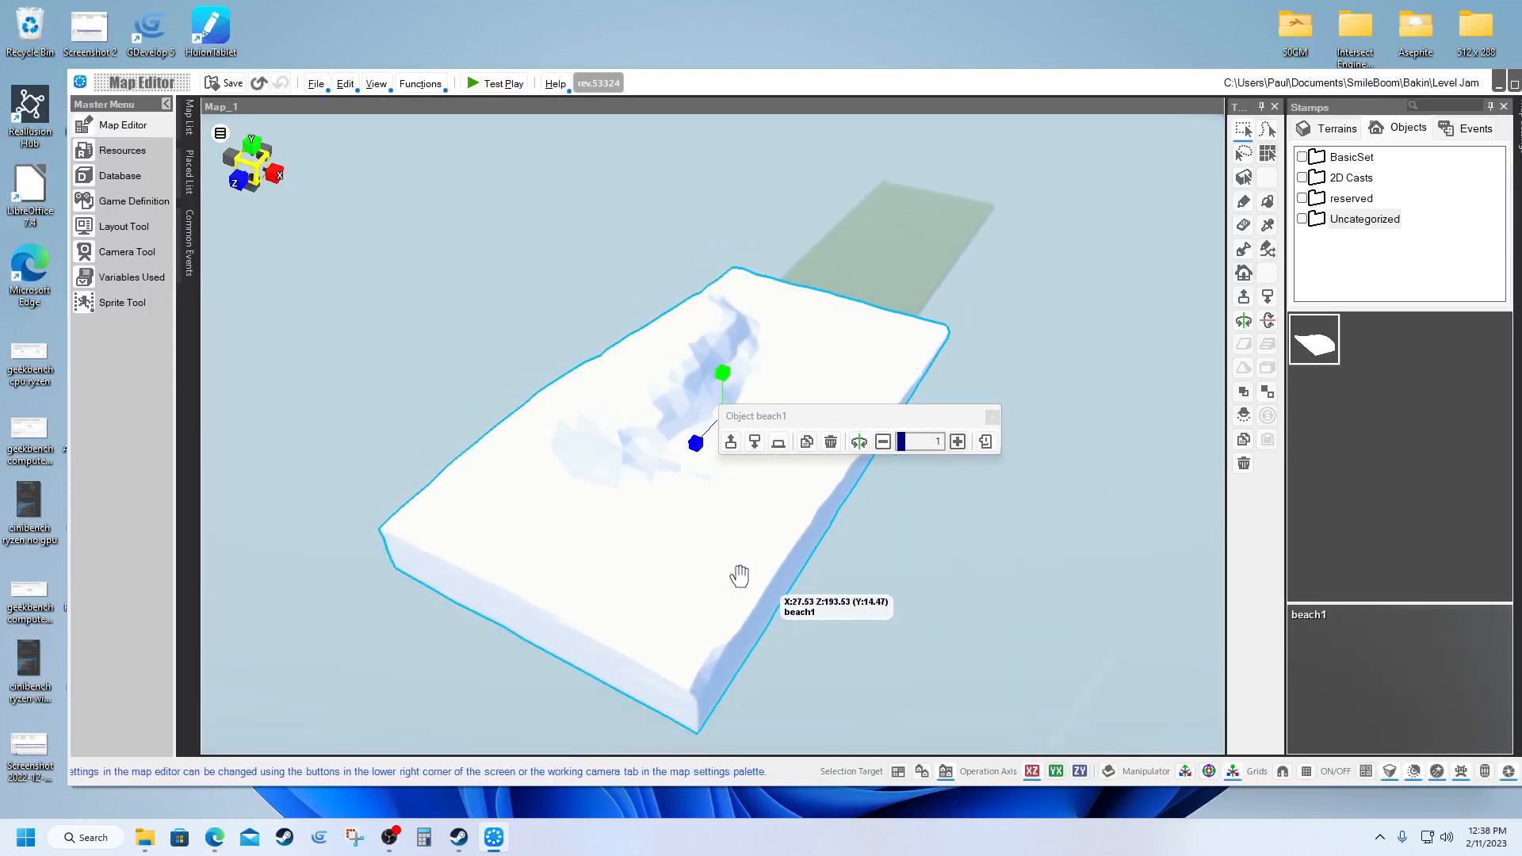
{"action": "left_click", "coordinate": [1207, 773]}
{"action": "left_click_drag", "start_coordinate": [706, 452], "coordinate": [791, 308]}
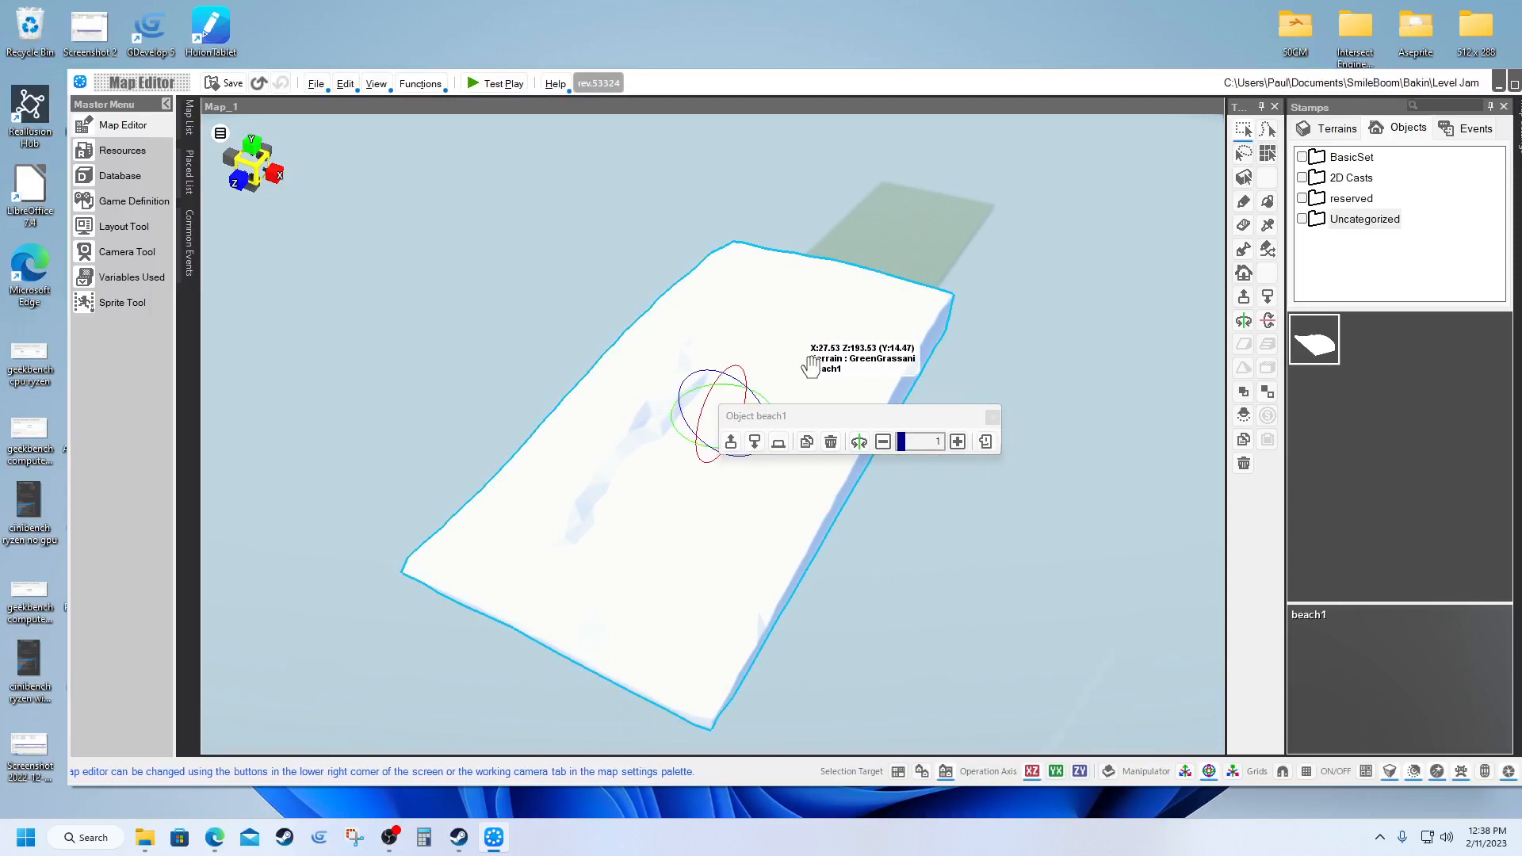
Step: Shrink beach1 uniformly on all axes to bring it closer to the width of the map strip
{"action": "left_click", "coordinate": [1233, 776]}
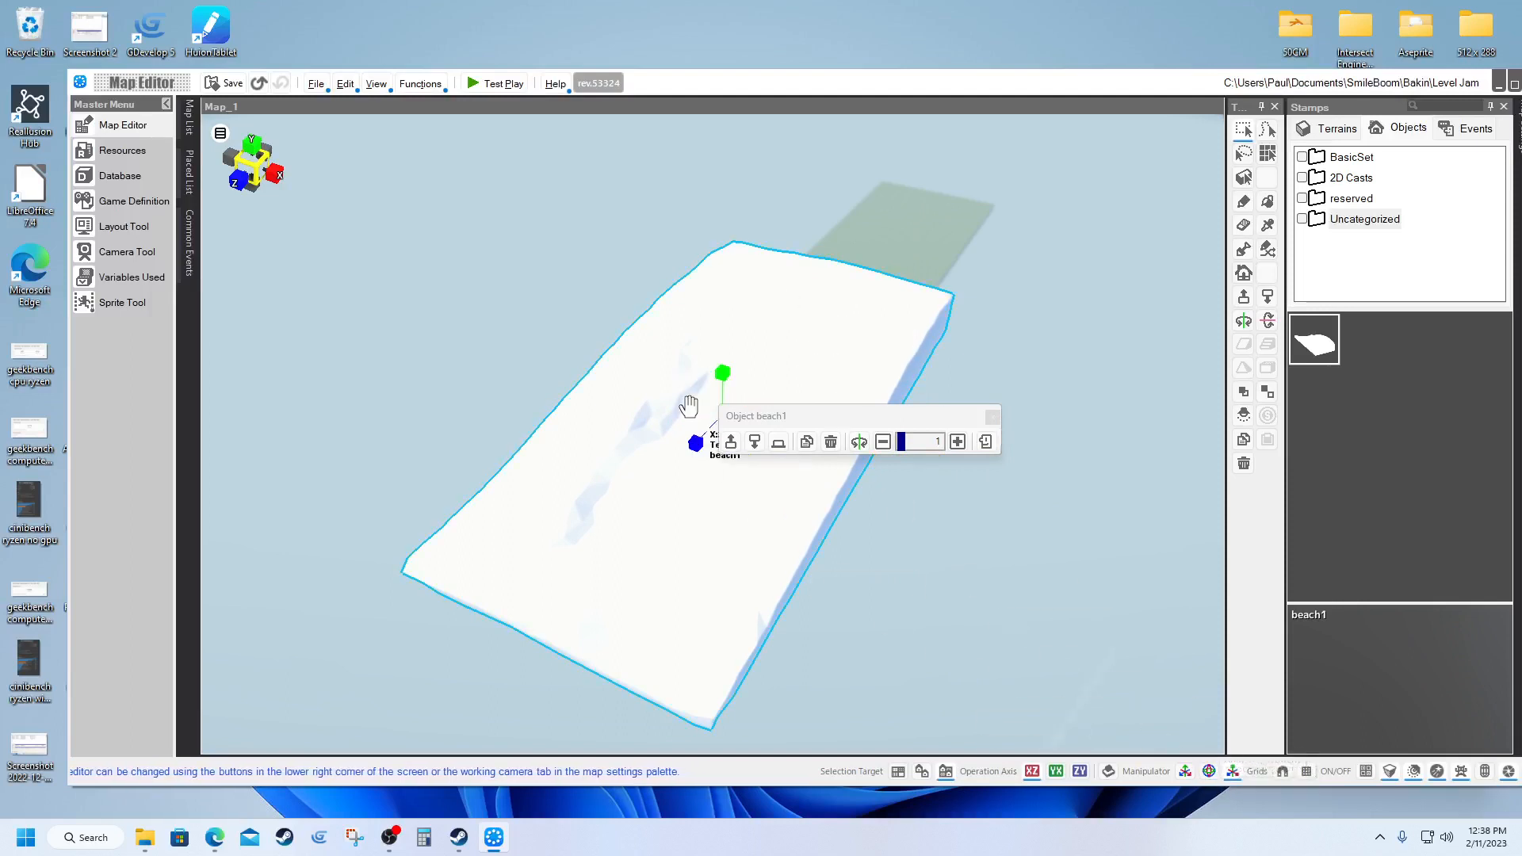
{"action": "left_click_drag", "start_coordinate": [789, 425], "coordinate": [943, 377]}
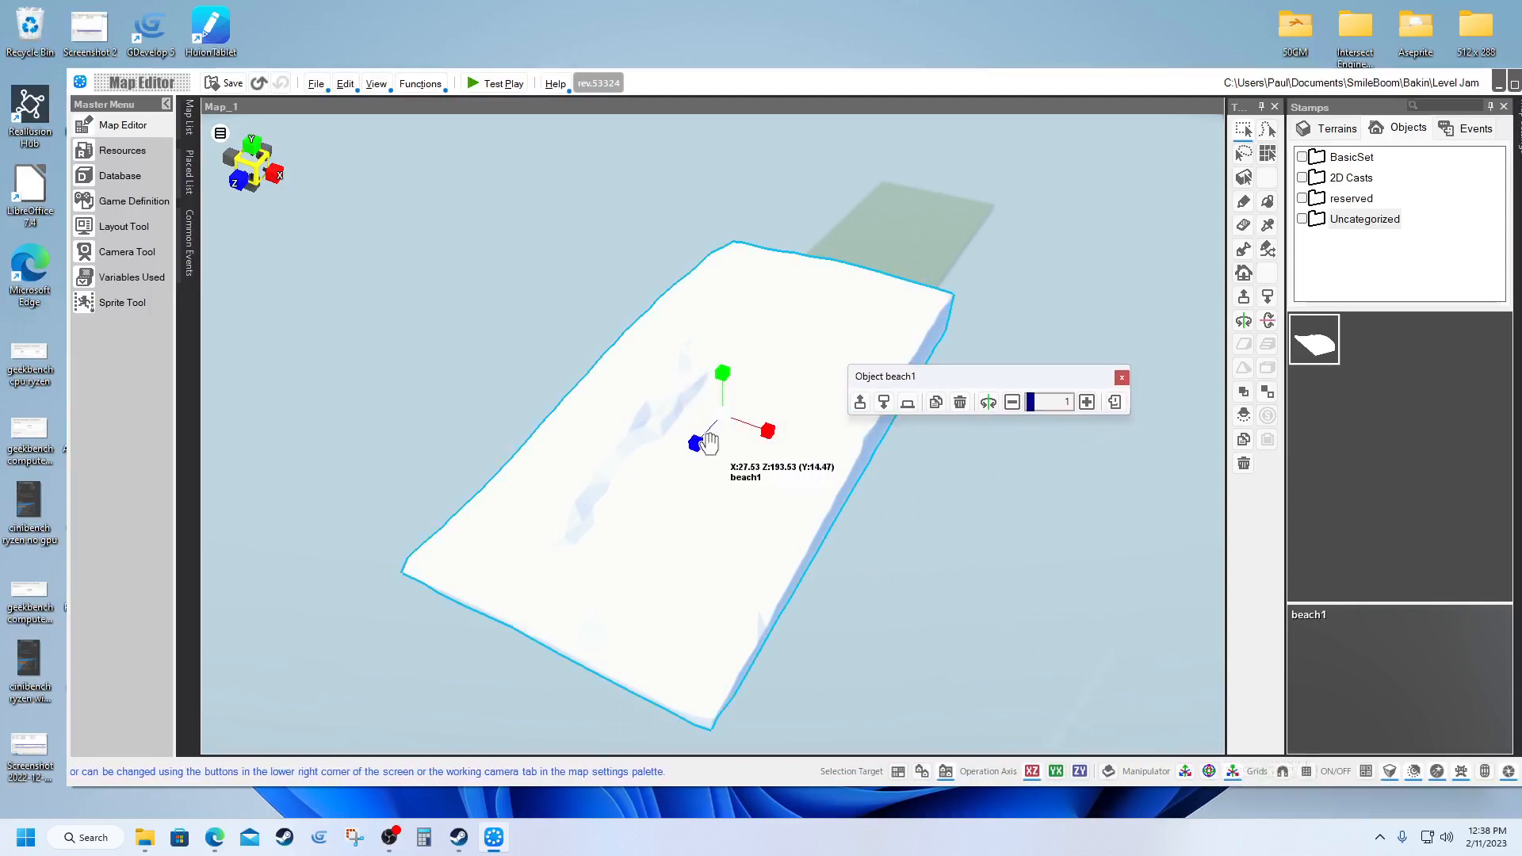
{"action": "left_click_drag", "start_coordinate": [723, 417], "coordinate": [734, 483]}
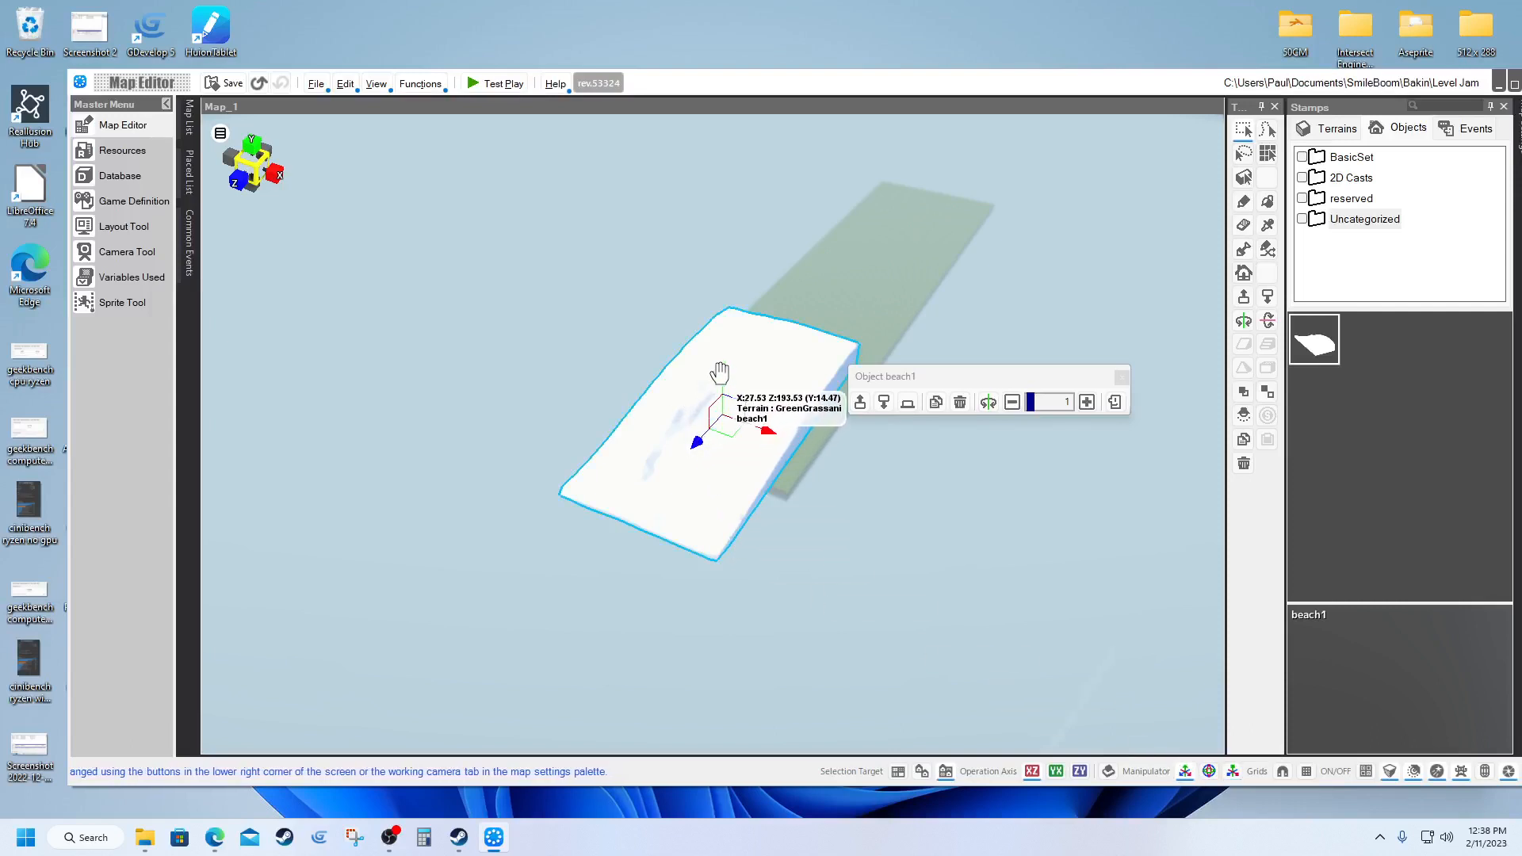
Step: Move beach1 so it overlaps the map's water edge, at about X 26.50, Y -1.01, Z 207.00
{"action": "left_click_drag", "start_coordinate": [723, 379], "coordinate": [710, 425]}
{"action": "scroll", "coordinate": [793, 506], "scroll_direction": "up", "scroll_amount": 5}
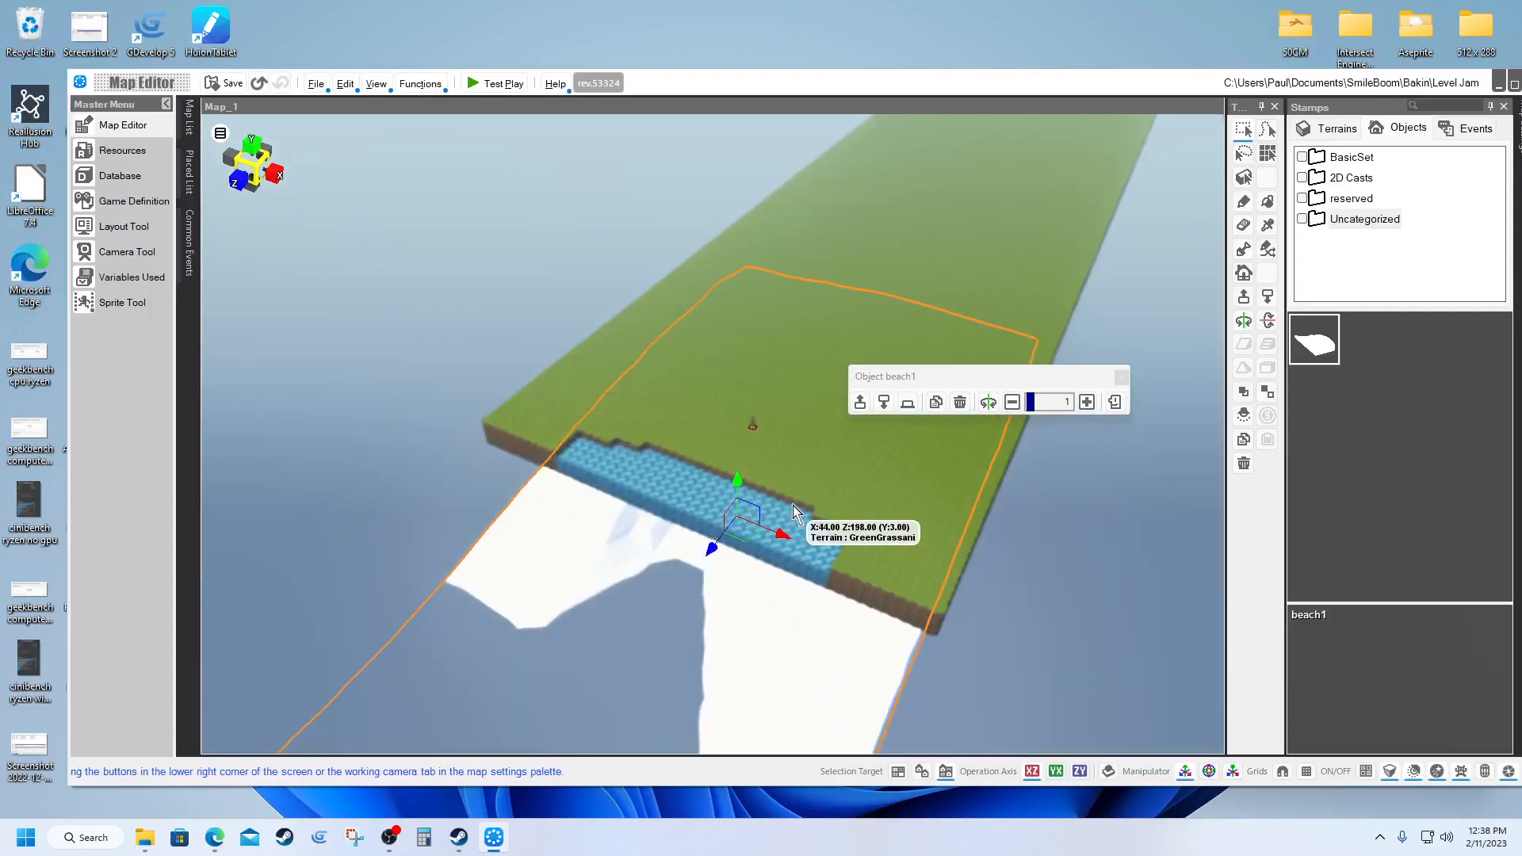
{"action": "left_click_drag", "start_coordinate": [743, 498], "coordinate": [741, 471]}
{"action": "scroll", "coordinate": [742, 472], "scroll_direction": "down", "scroll_amount": 1}
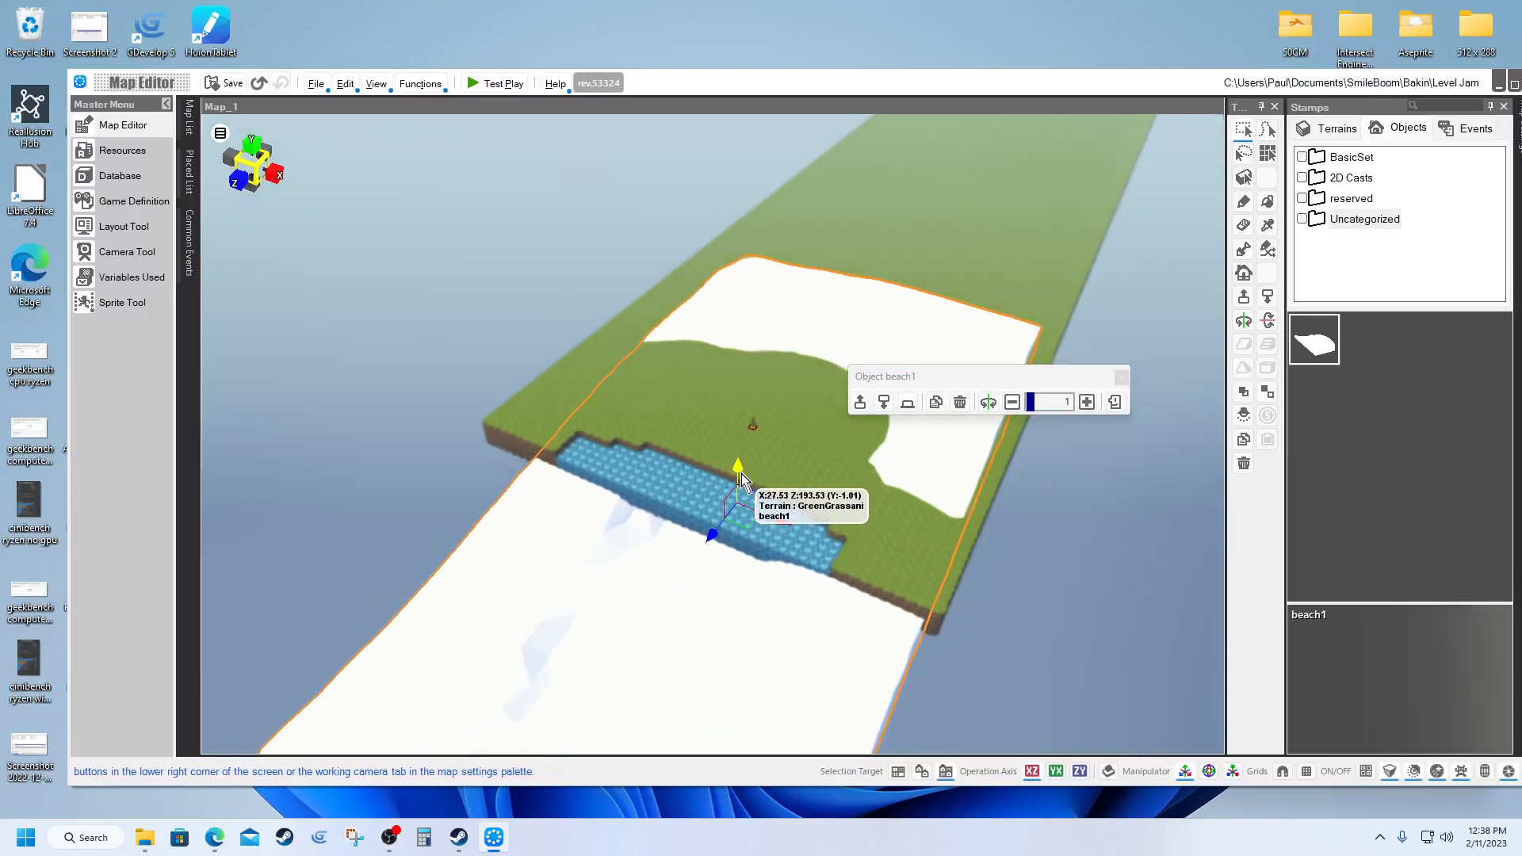
{"action": "left_click_drag", "start_coordinate": [713, 536], "coordinate": [561, 591]}
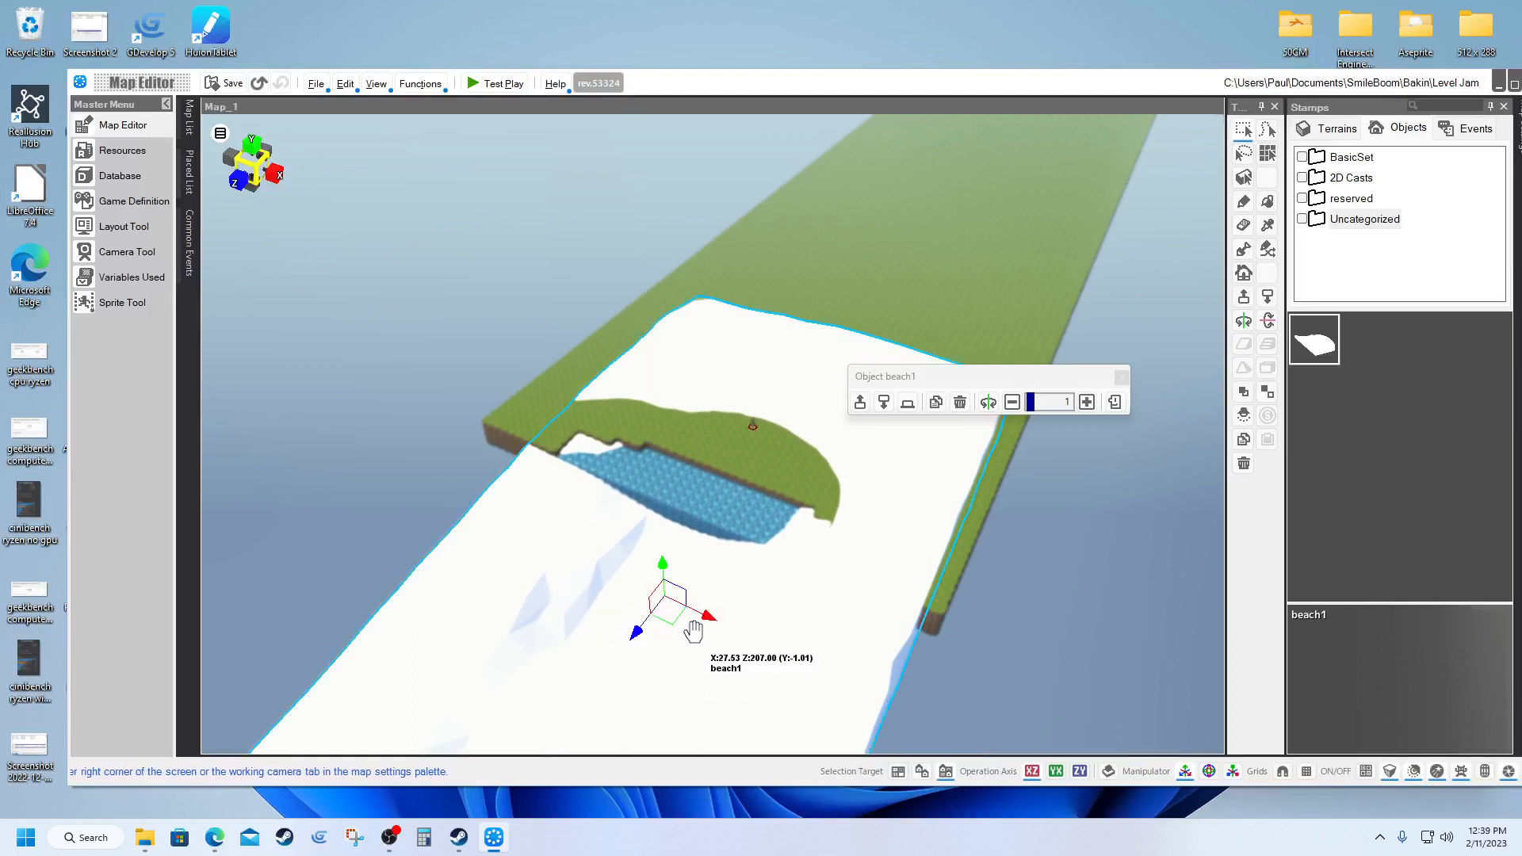
{"action": "left_click_drag", "start_coordinate": [712, 617], "coordinate": [717, 621]}
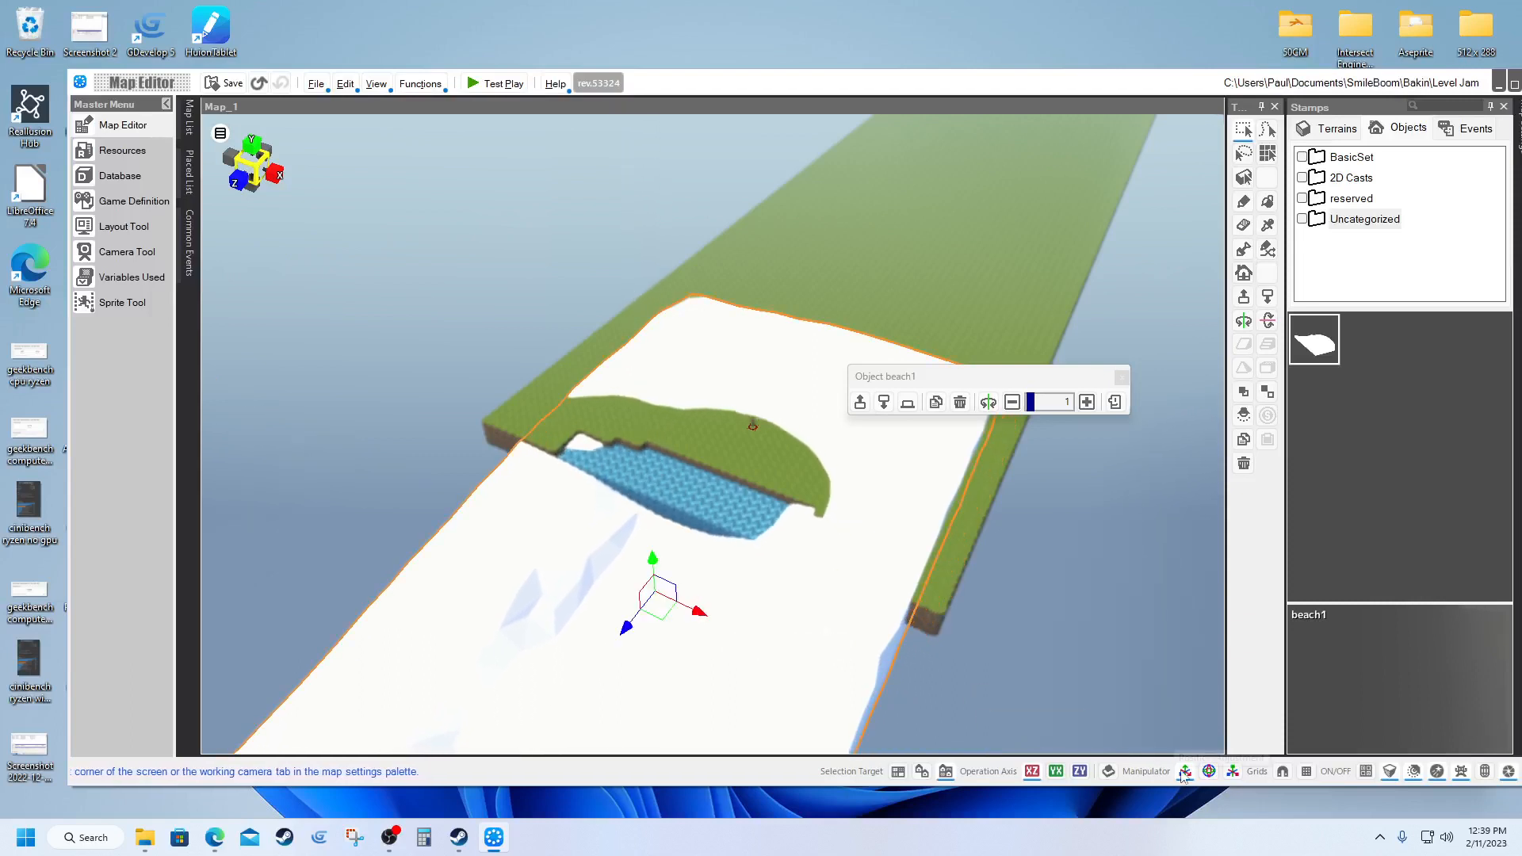
Step: Widen beach1 along its X axis to span the map strip, and shift it to about X 25.38
{"action": "left_click", "coordinate": [1227, 771]}
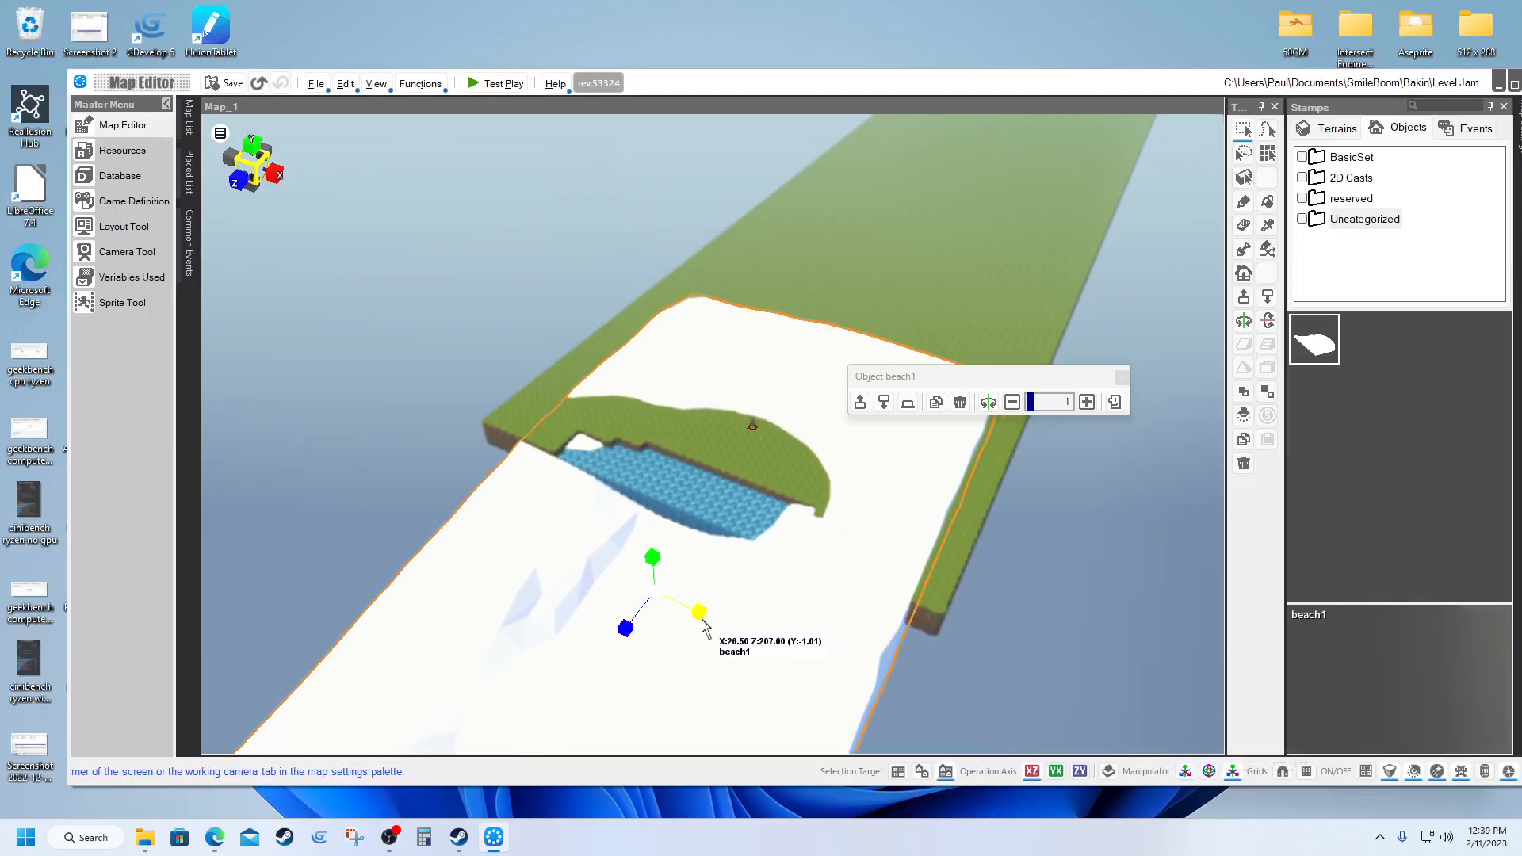
{"action": "left_click_drag", "start_coordinate": [704, 627], "coordinate": [705, 627]}
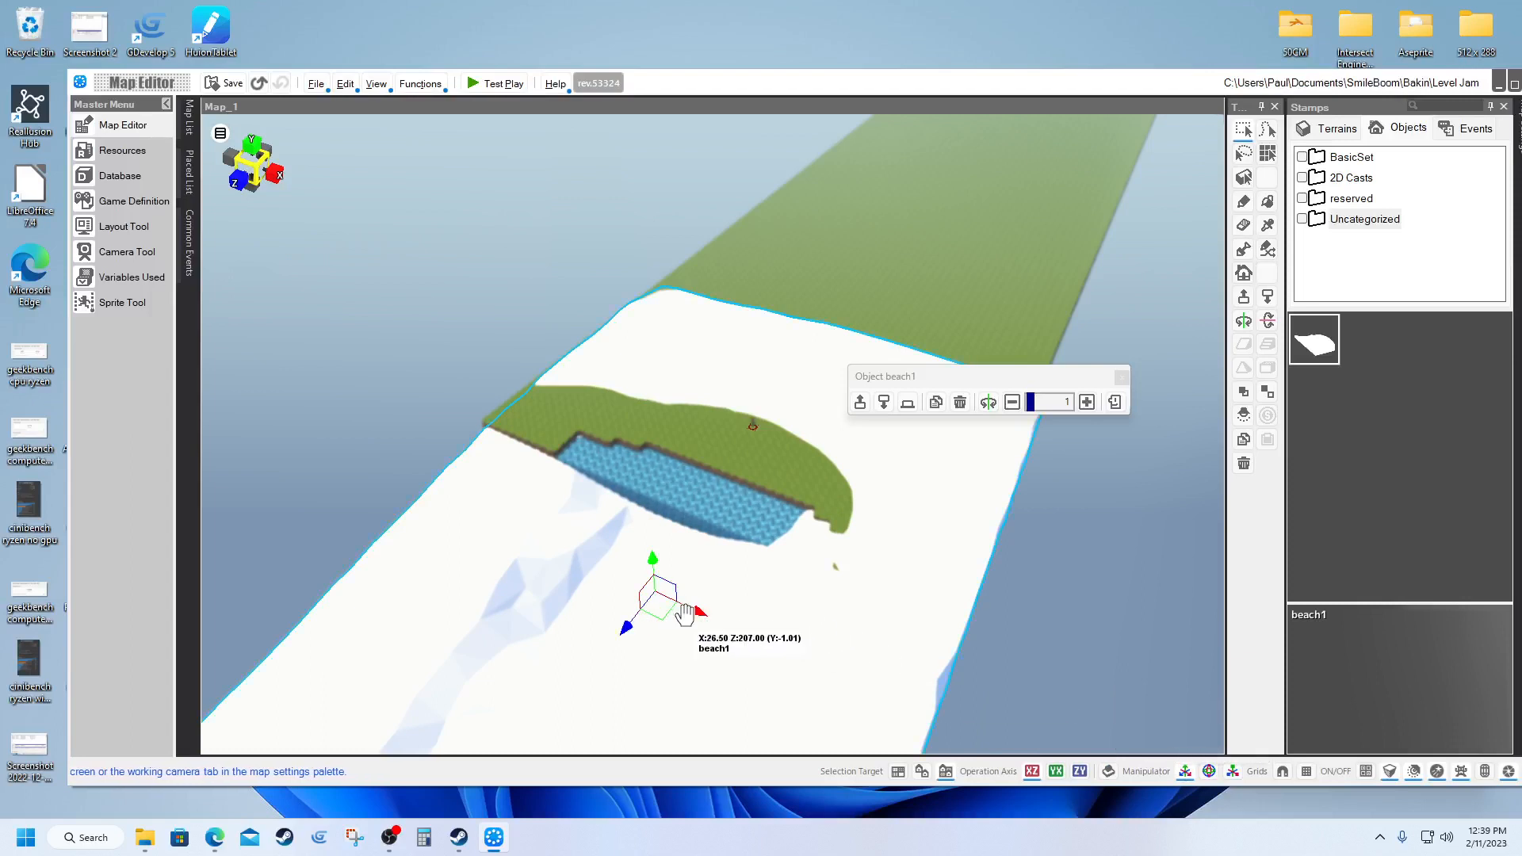
{"action": "left_click_drag", "start_coordinate": [701, 618], "coordinate": [689, 609]}
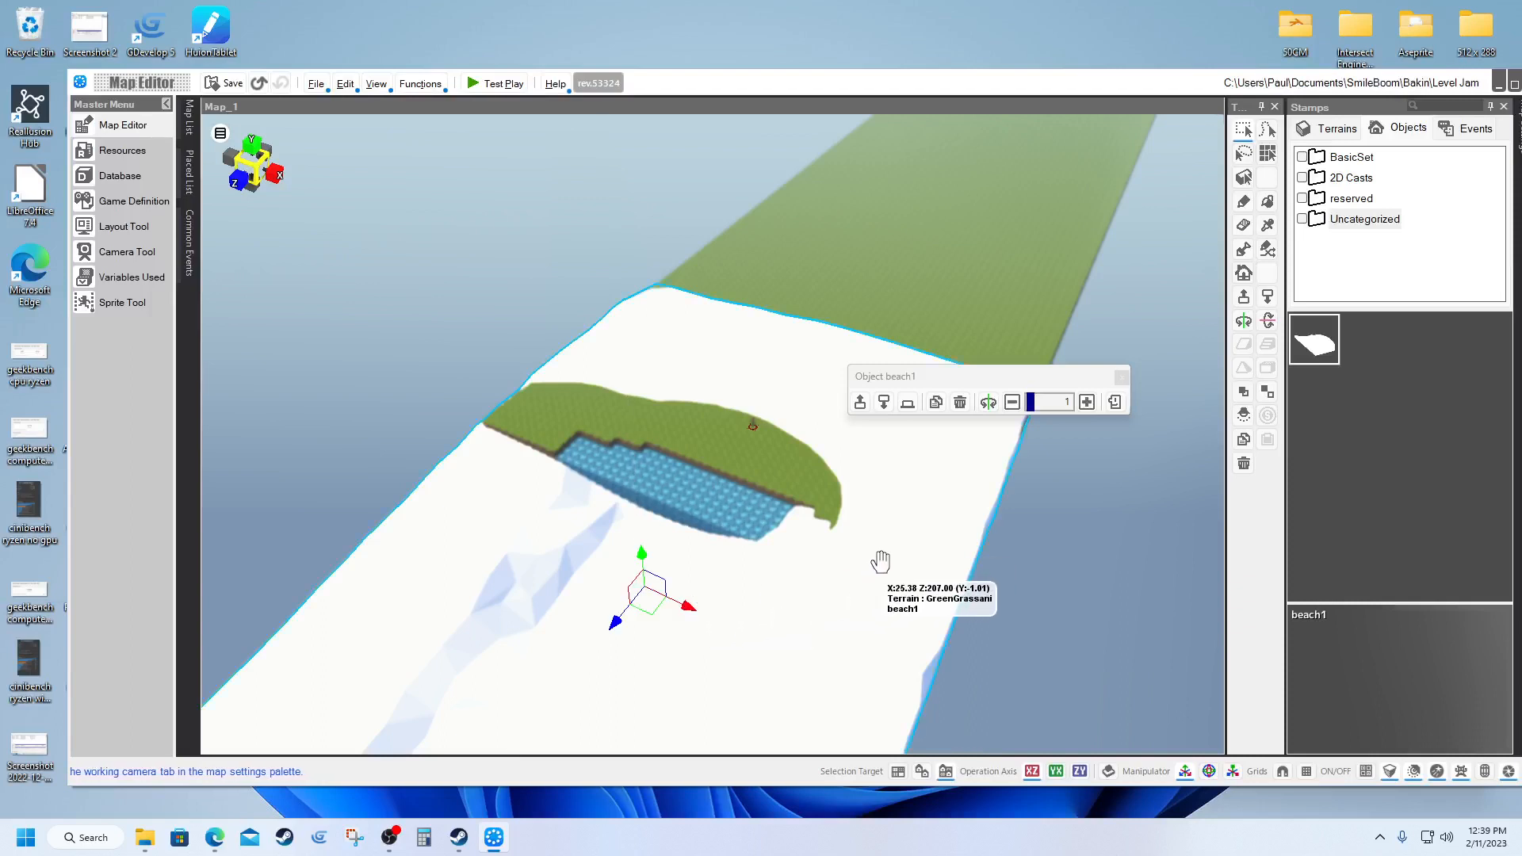
{"action": "left_click", "coordinate": [1097, 529]}
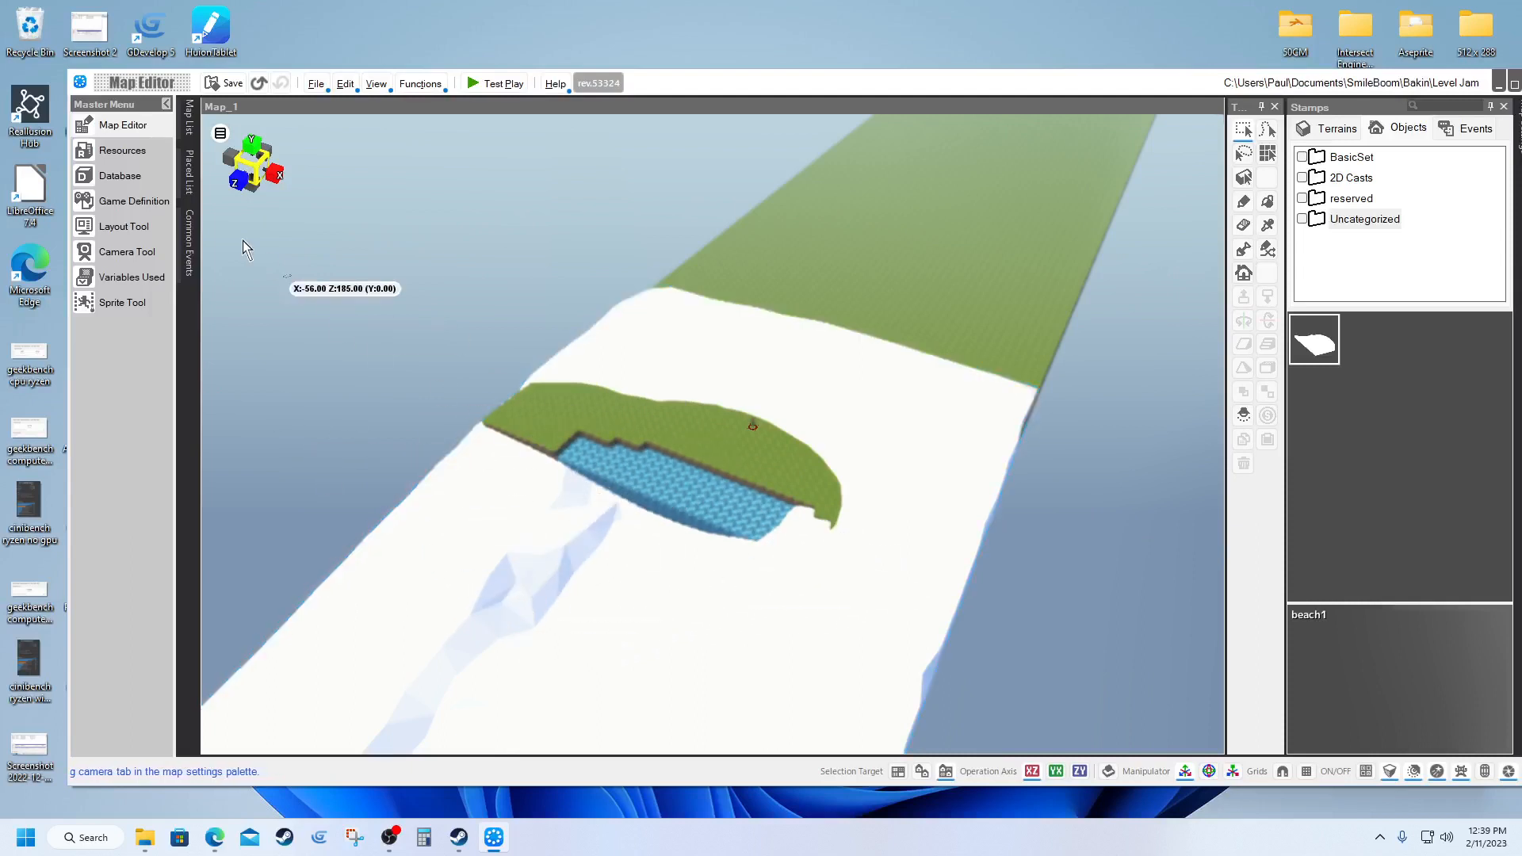
Step: Open the material selection for Material 1 of the beach1 model in the project's resources
{"action": "left_click", "coordinate": [111, 152]}
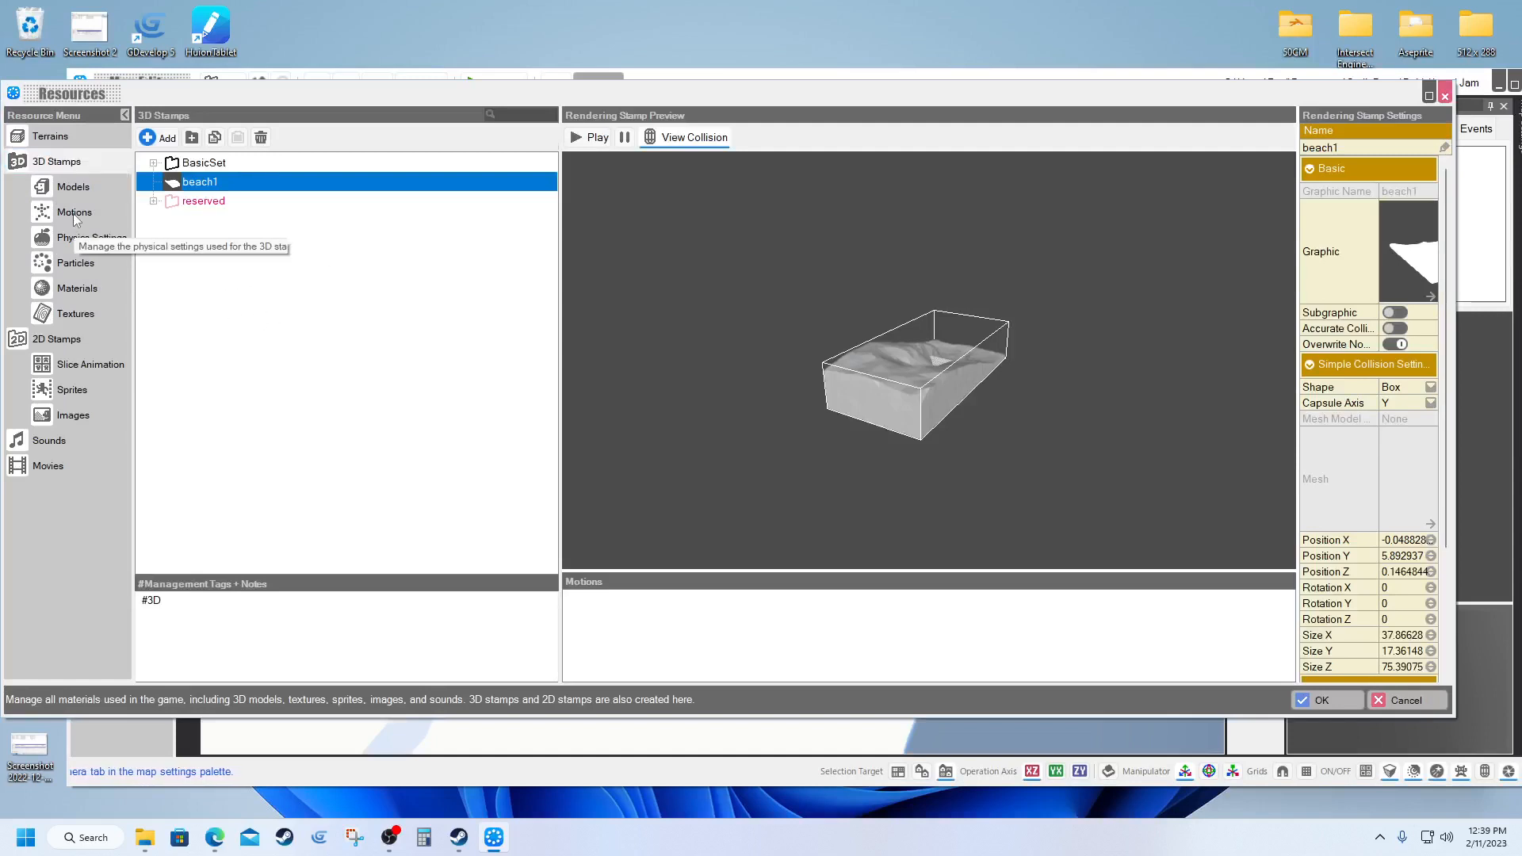
{"action": "left_click", "coordinate": [77, 189]}
{"action": "left_click", "coordinate": [209, 335]}
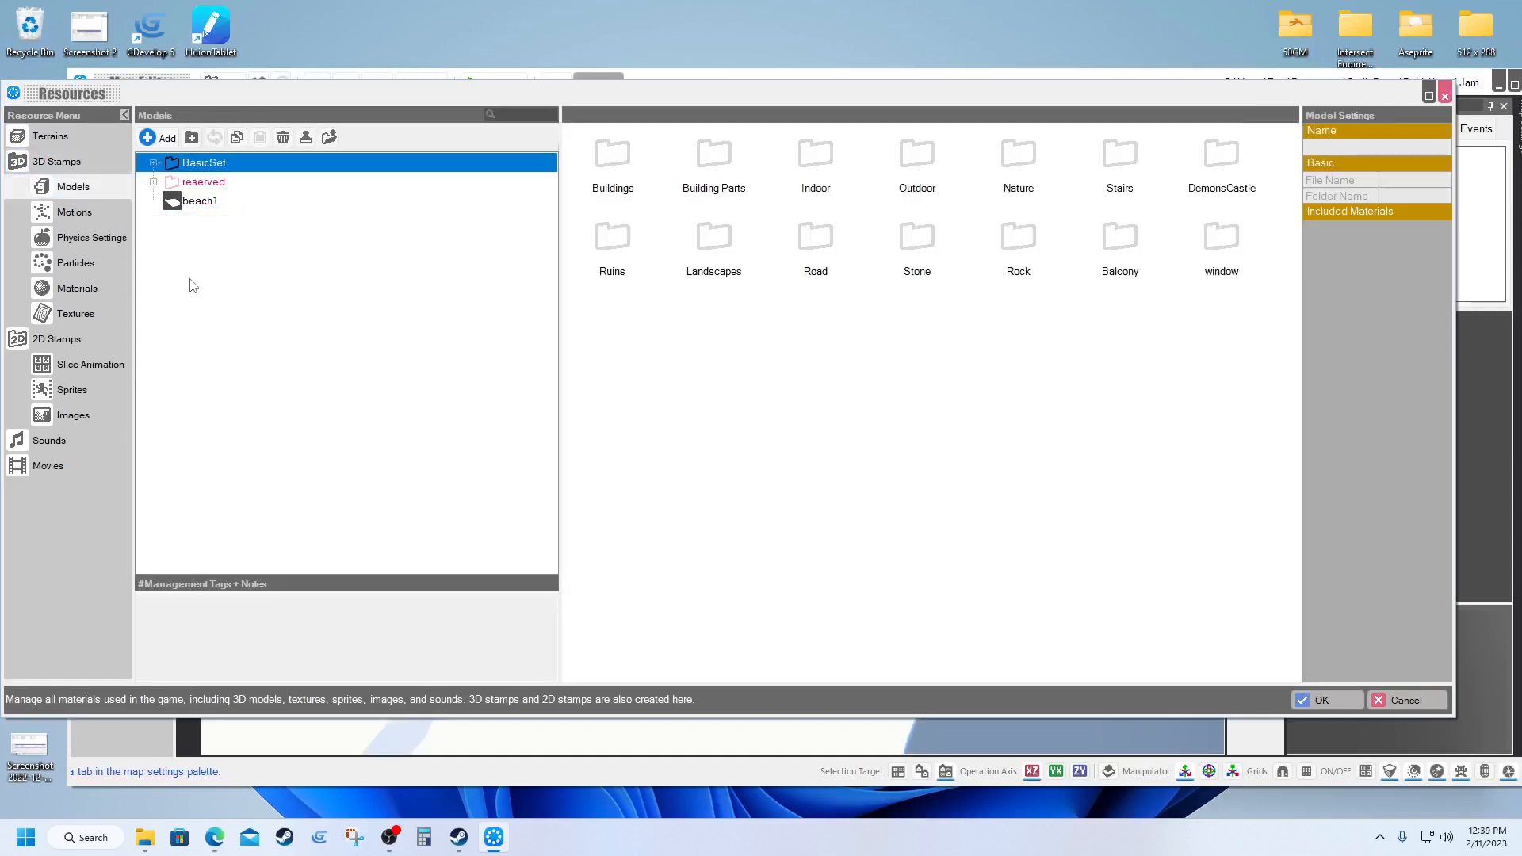
{"action": "left_click", "coordinate": [198, 201]}
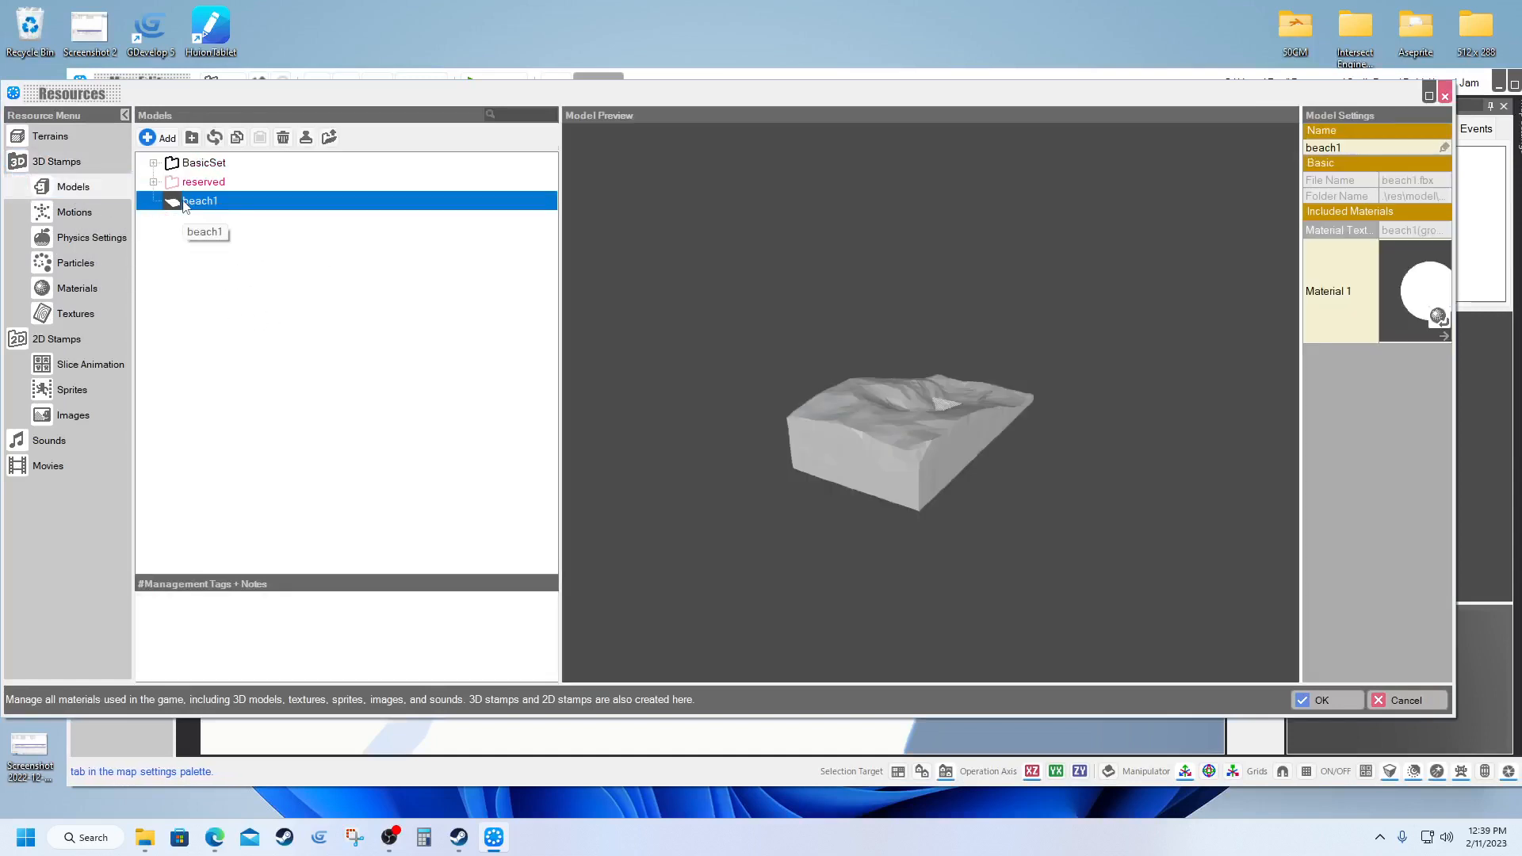
{"action": "left_click", "coordinate": [1427, 291]}
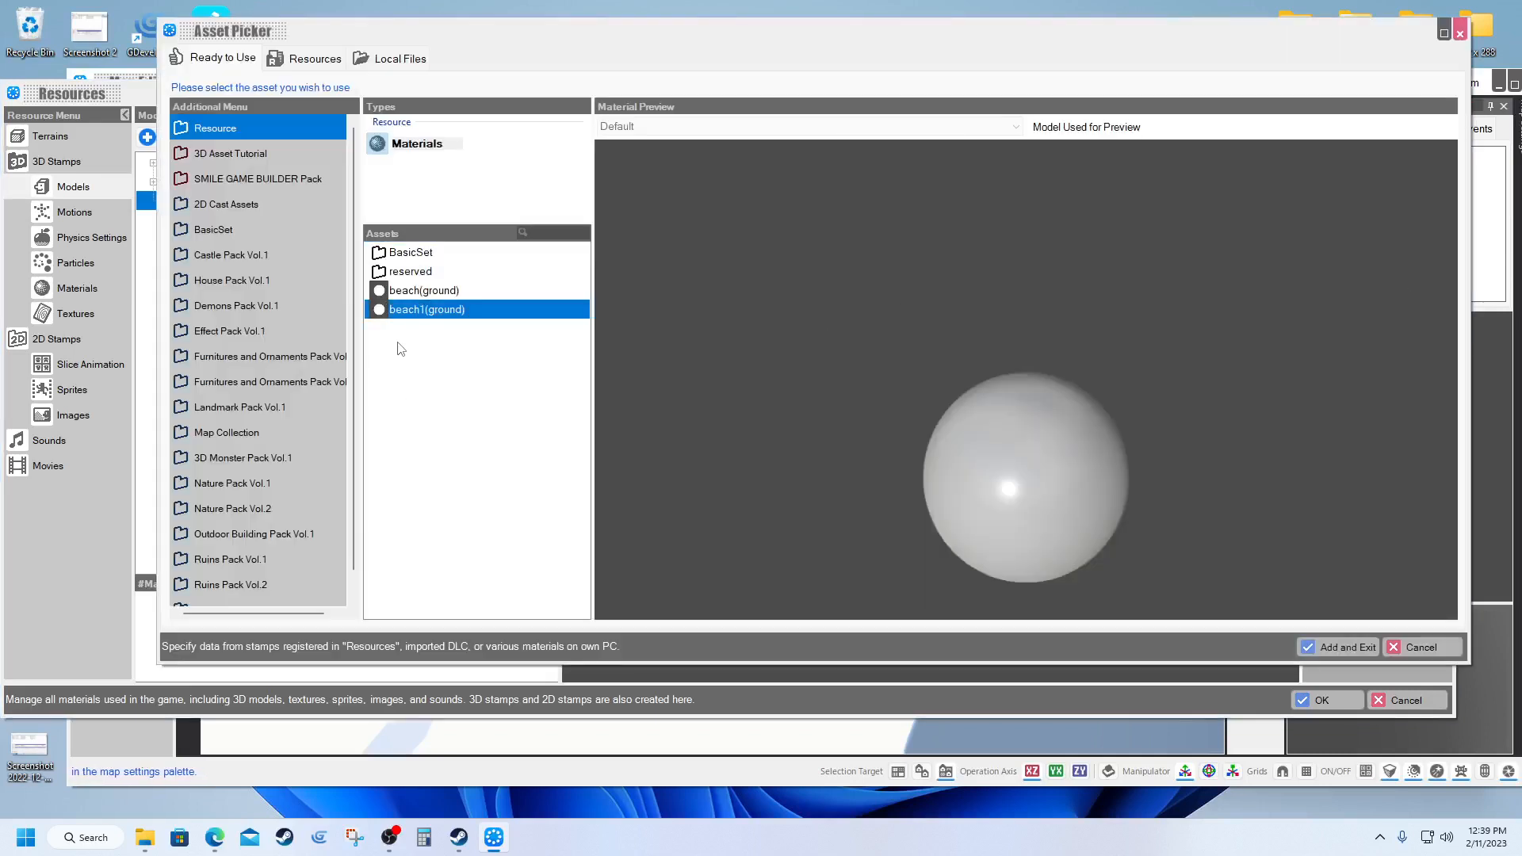
Step: Assign the EP1_terrain01a material from the BasicSet Terrains folder to the beach1 model and save the resource changes
{"action": "left_click", "coordinate": [401, 273]}
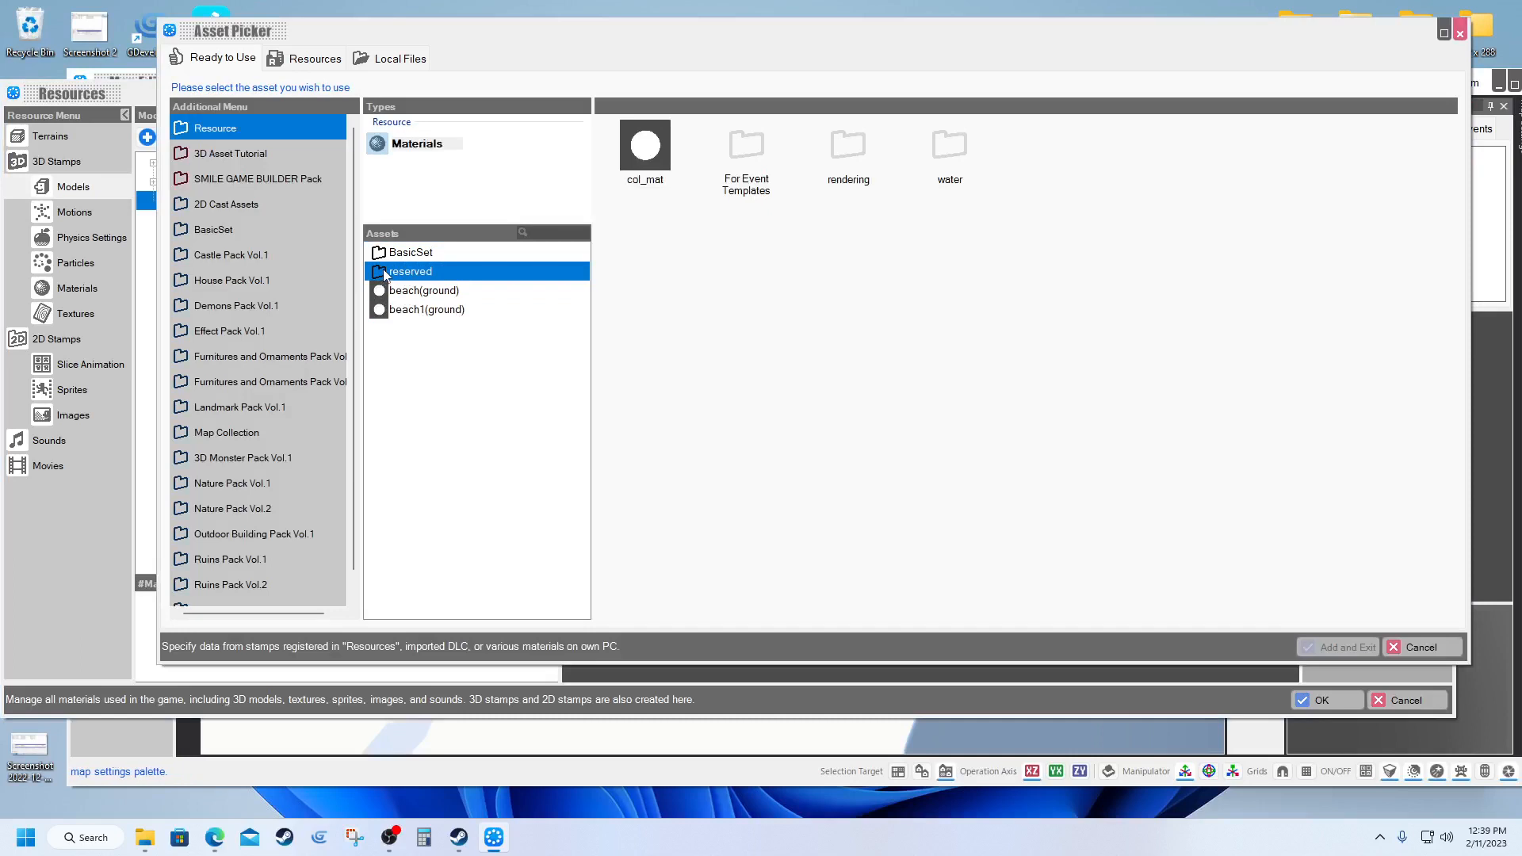
{"action": "double_click", "coordinate": [383, 275]}
{"action": "double_click", "coordinate": [384, 275]}
{"action": "double_click", "coordinate": [384, 275]}
{"action": "double_click", "coordinate": [383, 254]}
{"action": "double_click", "coordinate": [382, 254]}
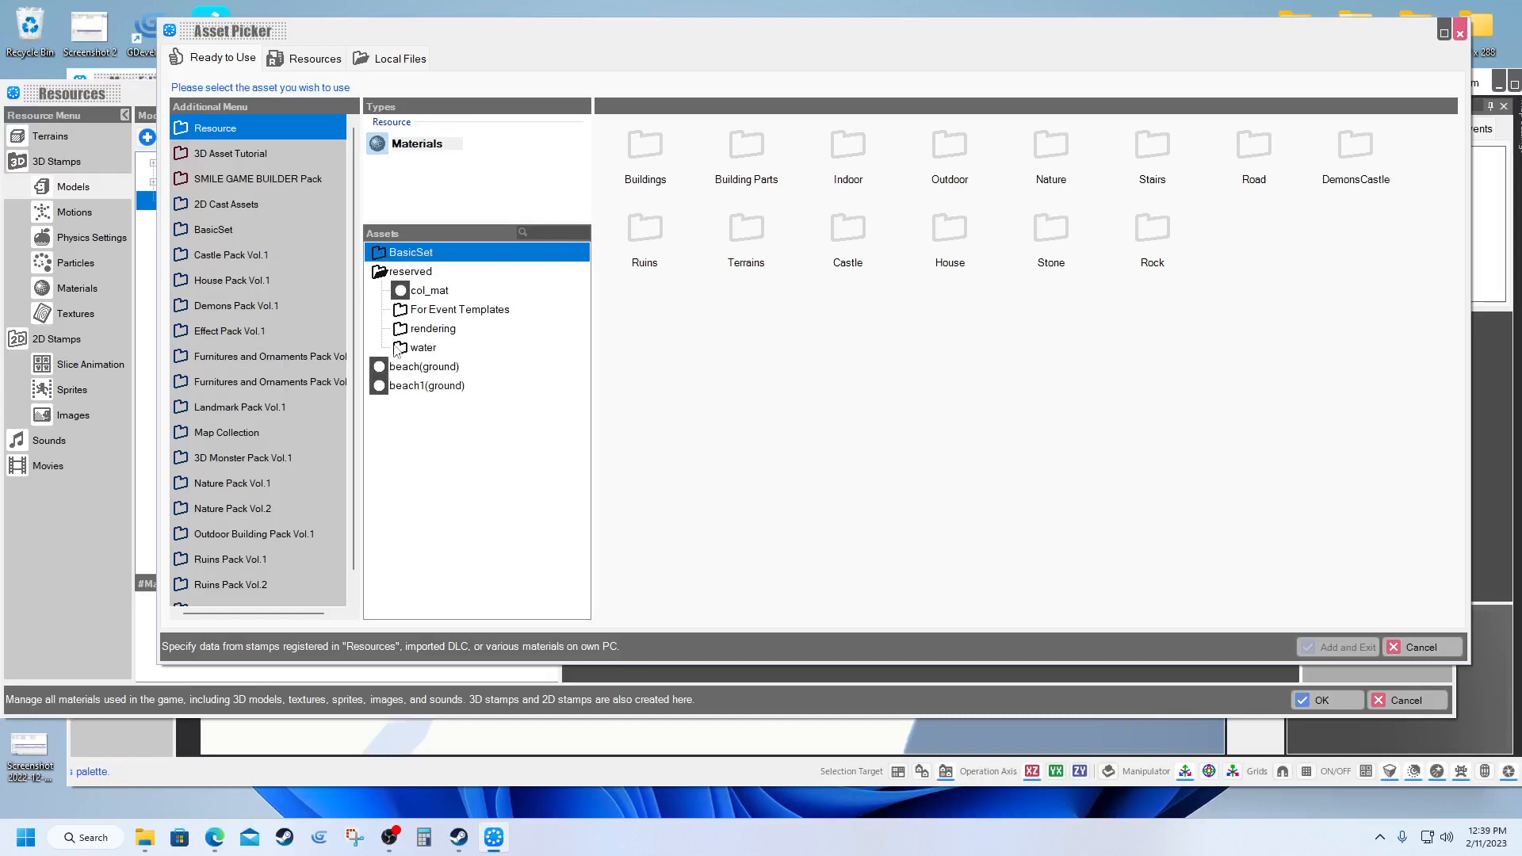
{"action": "double_click", "coordinate": [745, 238]}
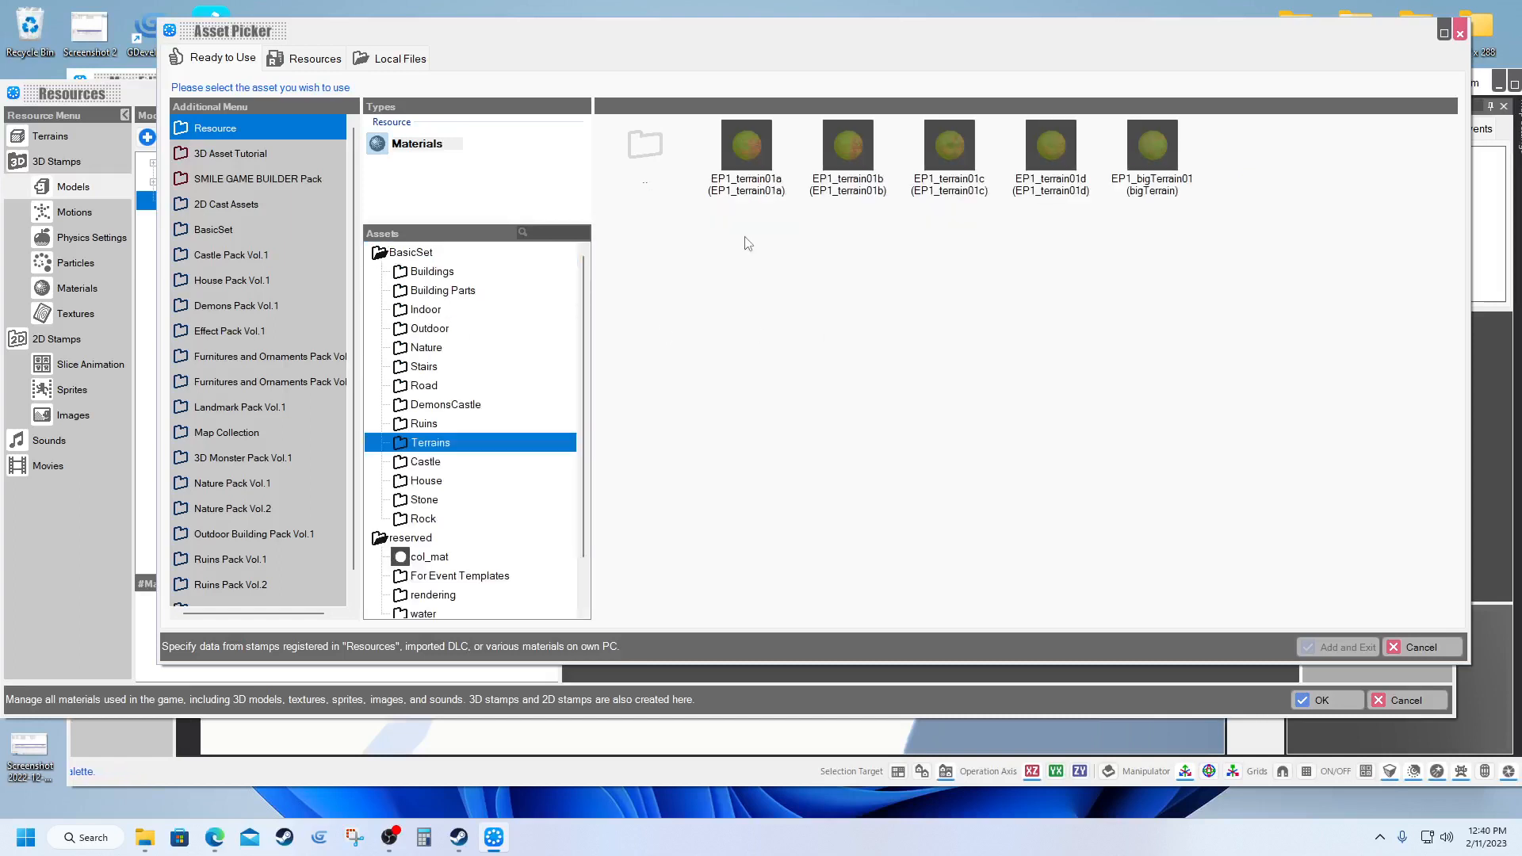
{"action": "left_click", "coordinate": [759, 160]}
{"action": "left_click", "coordinate": [1345, 646]}
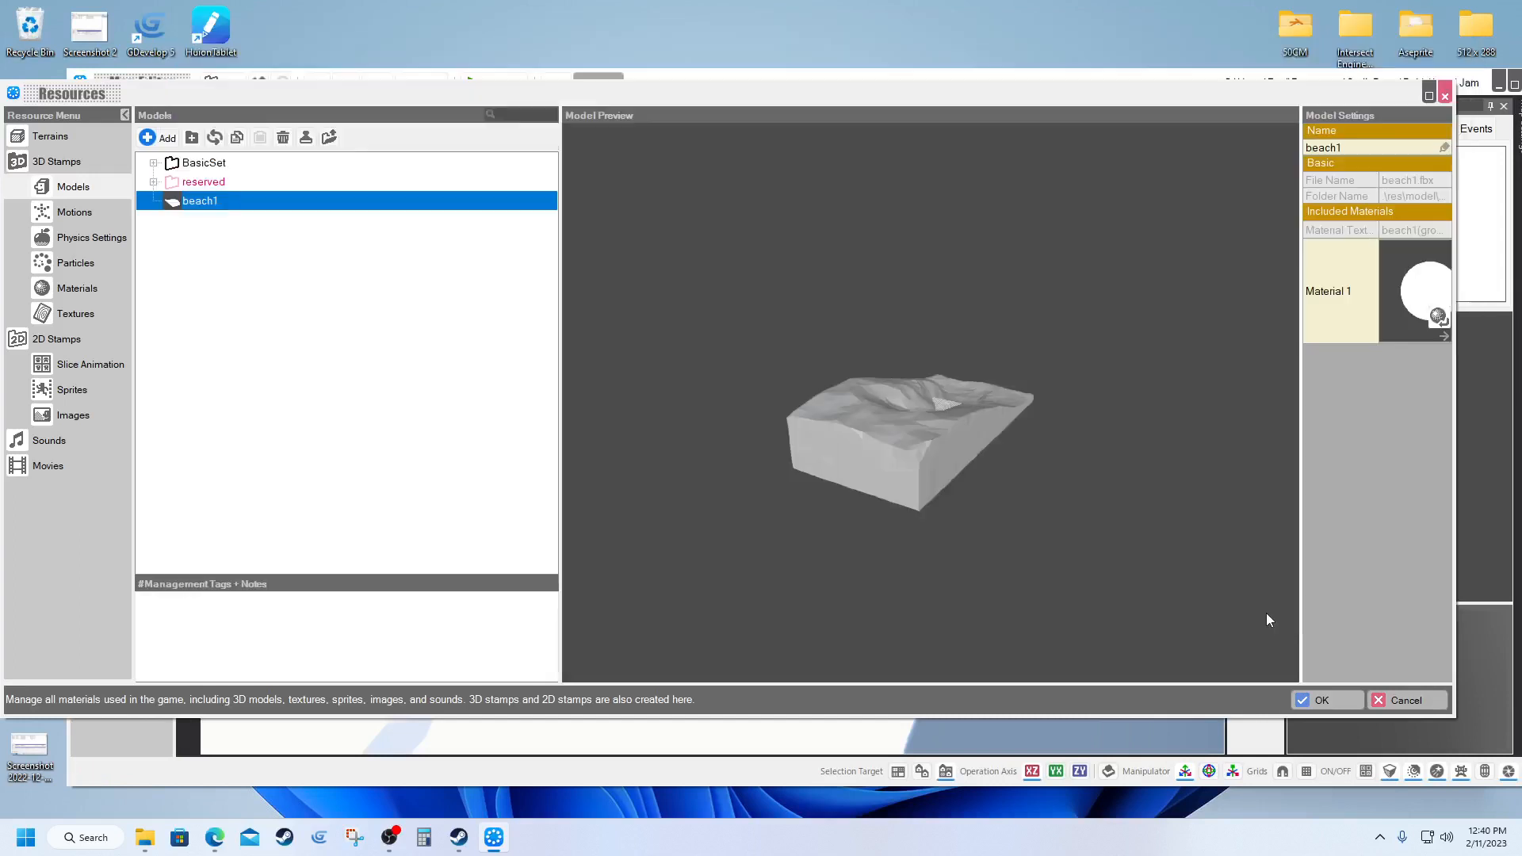
{"action": "left_click", "coordinate": [1314, 701]}
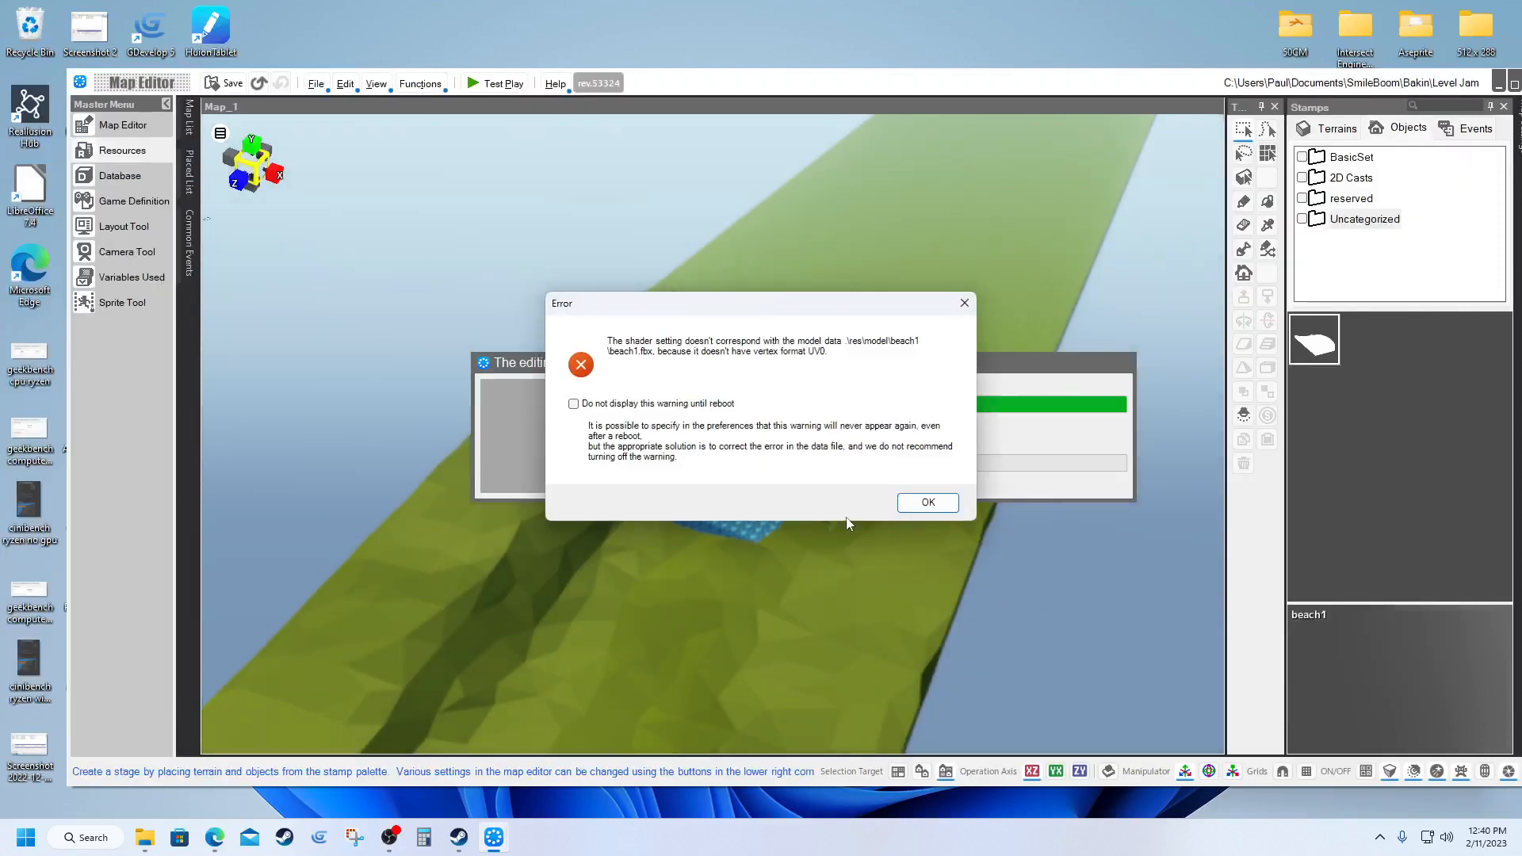
{"action": "left_click", "coordinate": [928, 504]}
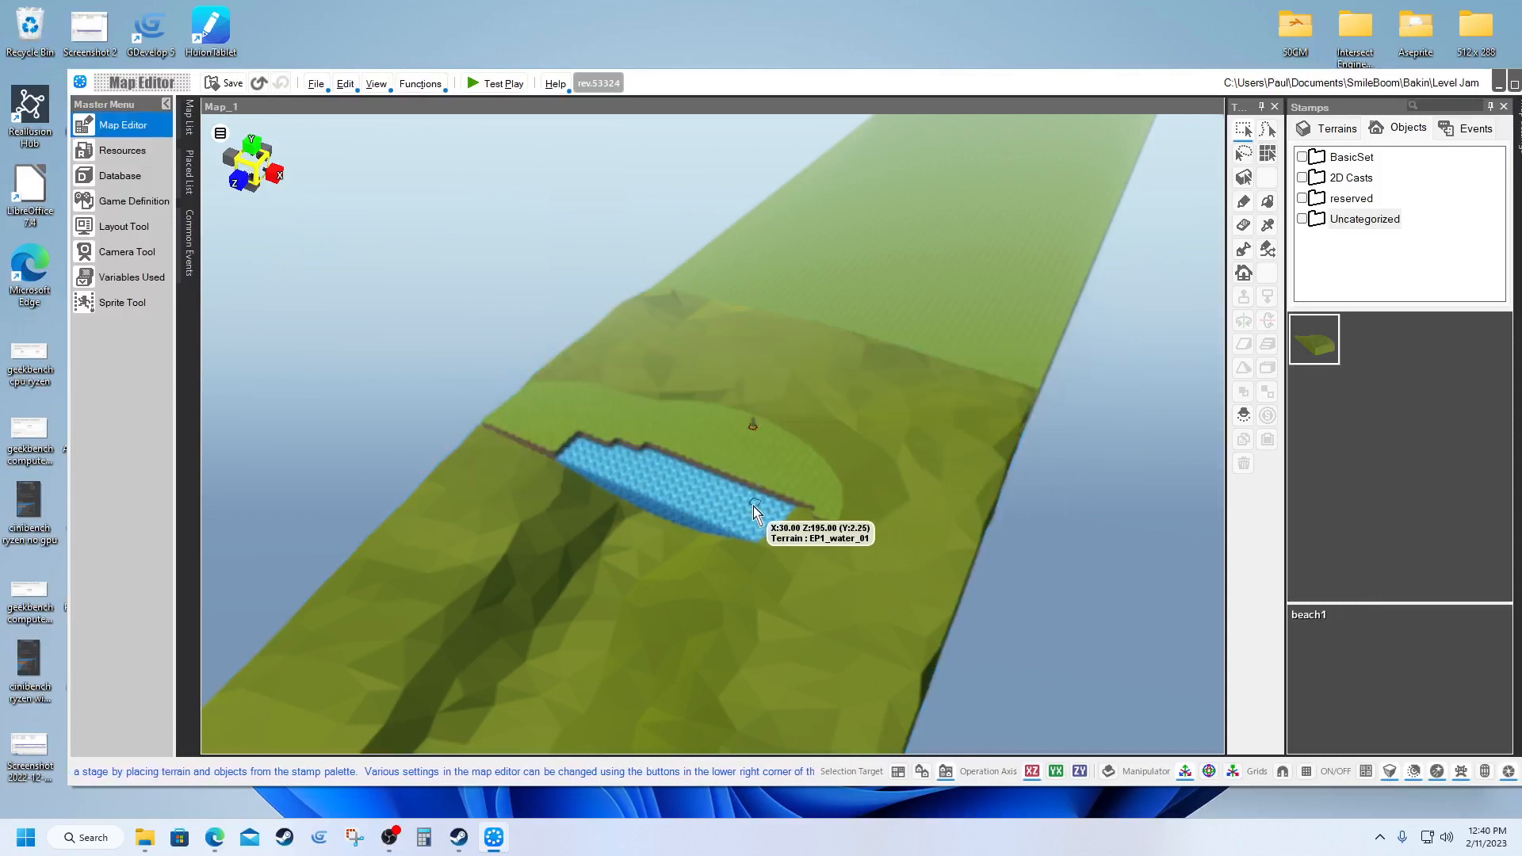
Step: Place a reserved Water Surface-Box object at about X 21.51, Z 203.71 and stretch it along X and Z over the beach hollow
{"action": "scroll", "coordinate": [739, 486], "scroll_direction": "down", "scroll_amount": 2}
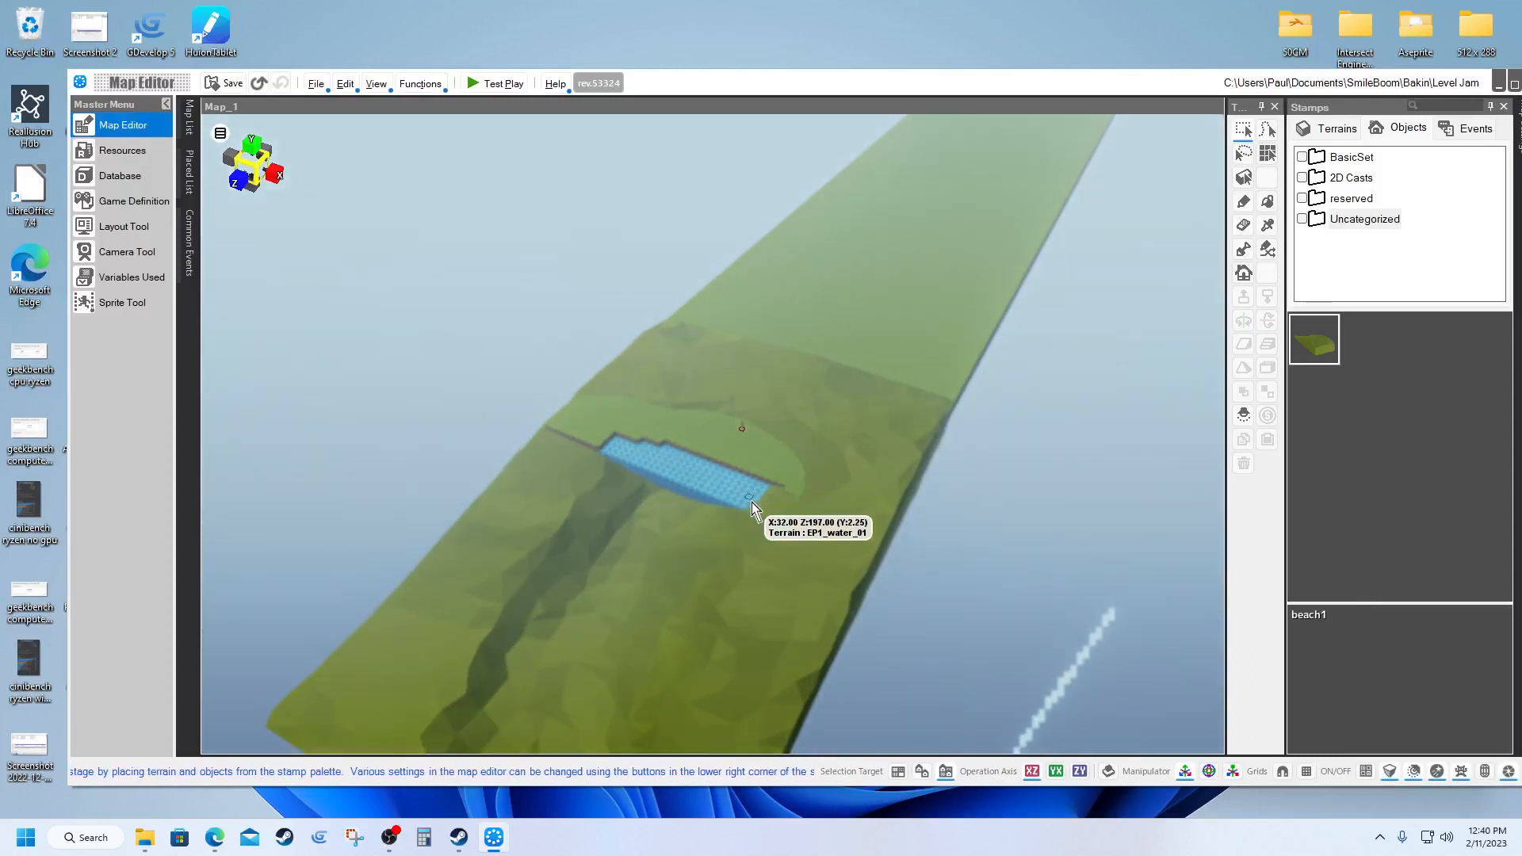
{"action": "scroll", "coordinate": [753, 502], "scroll_direction": "up", "scroll_amount": 2}
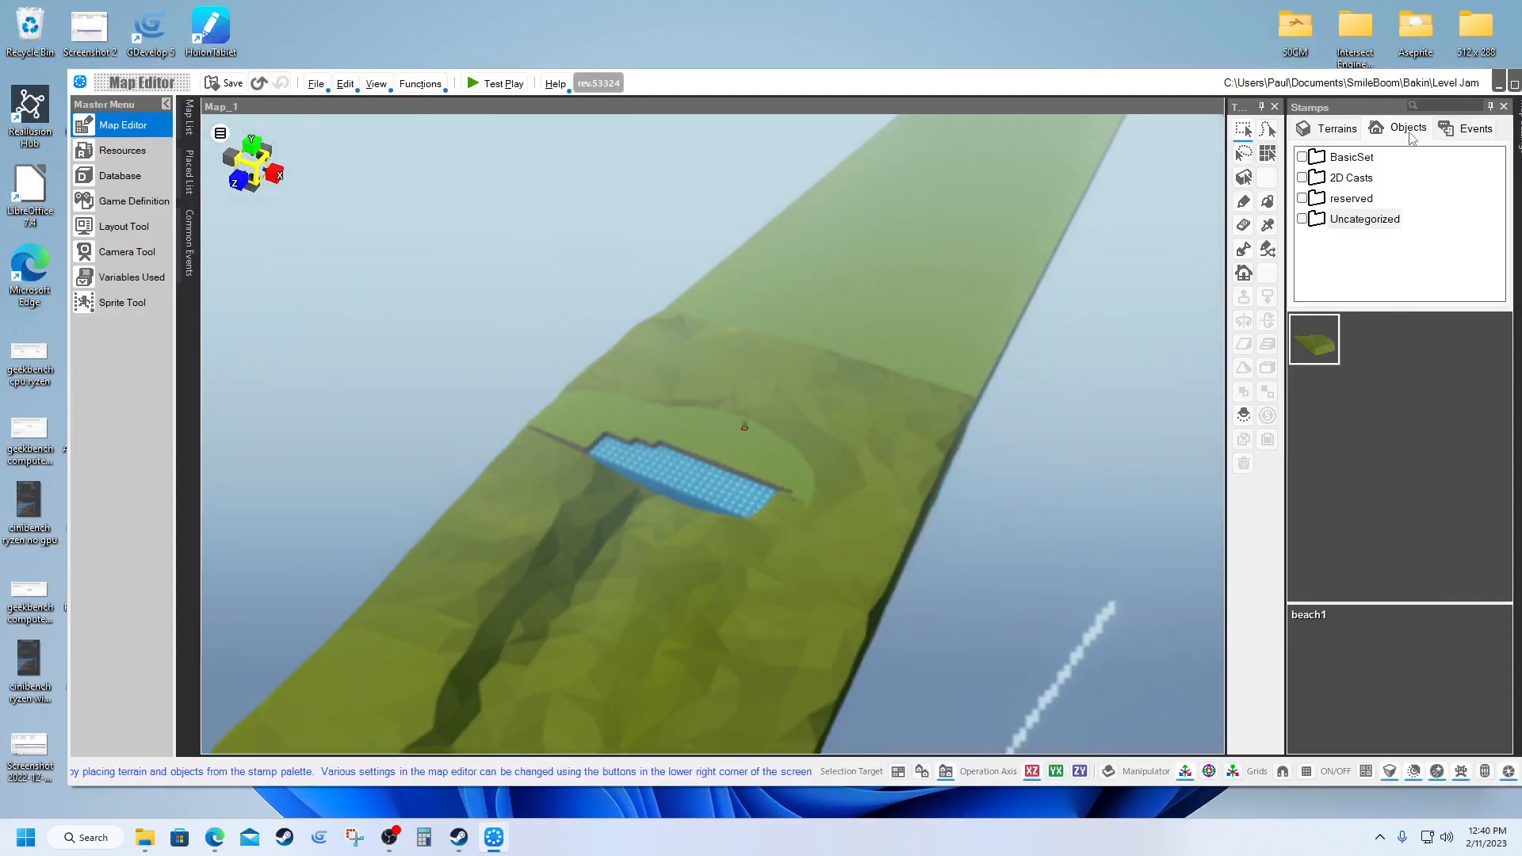
{"action": "left_click", "coordinate": [1410, 137]}
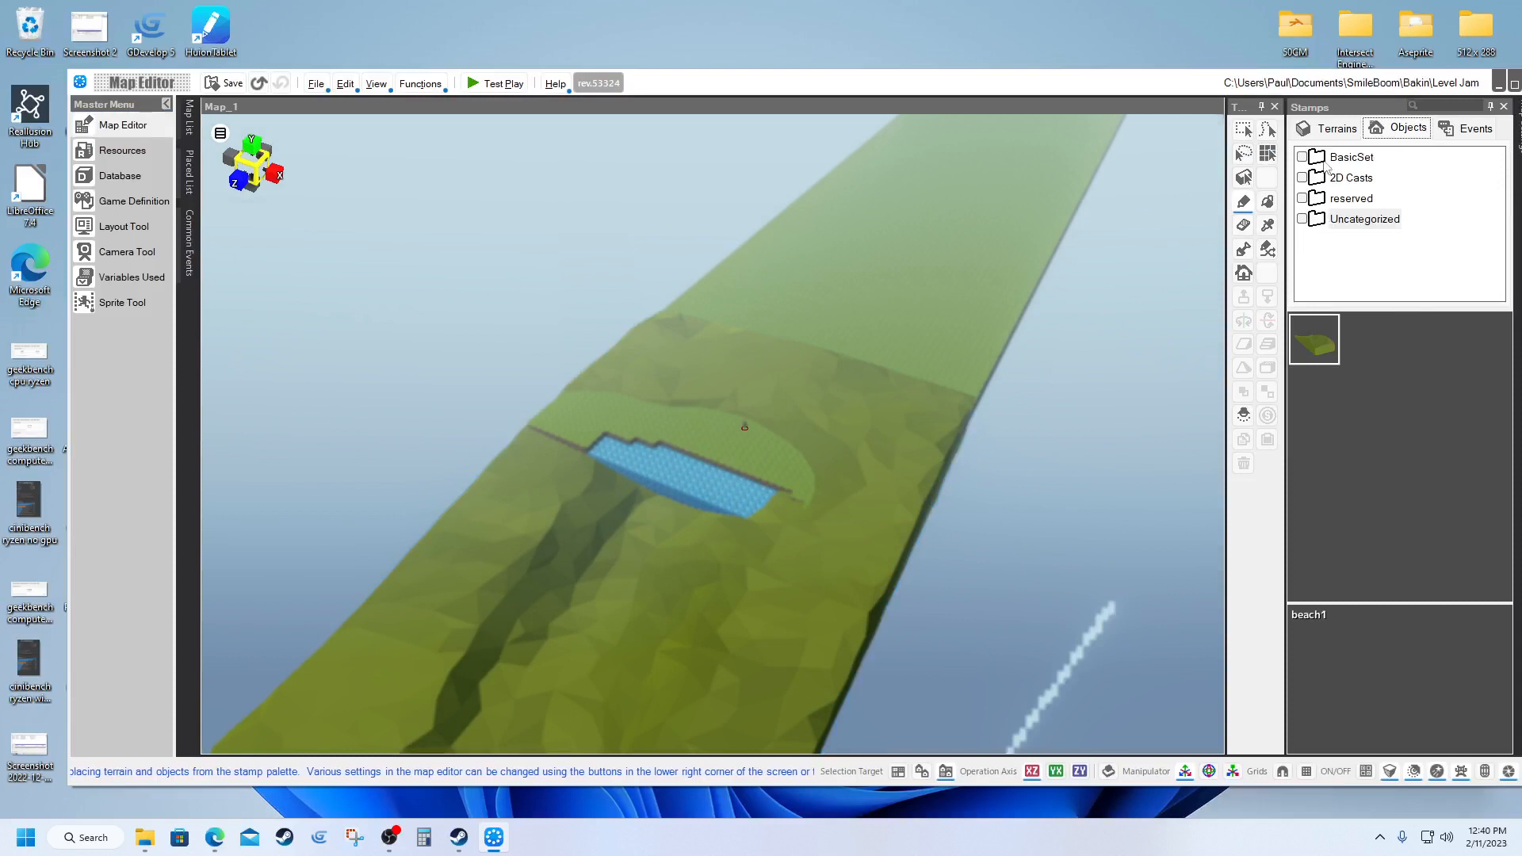
{"action": "double_click", "coordinate": [1316, 199]}
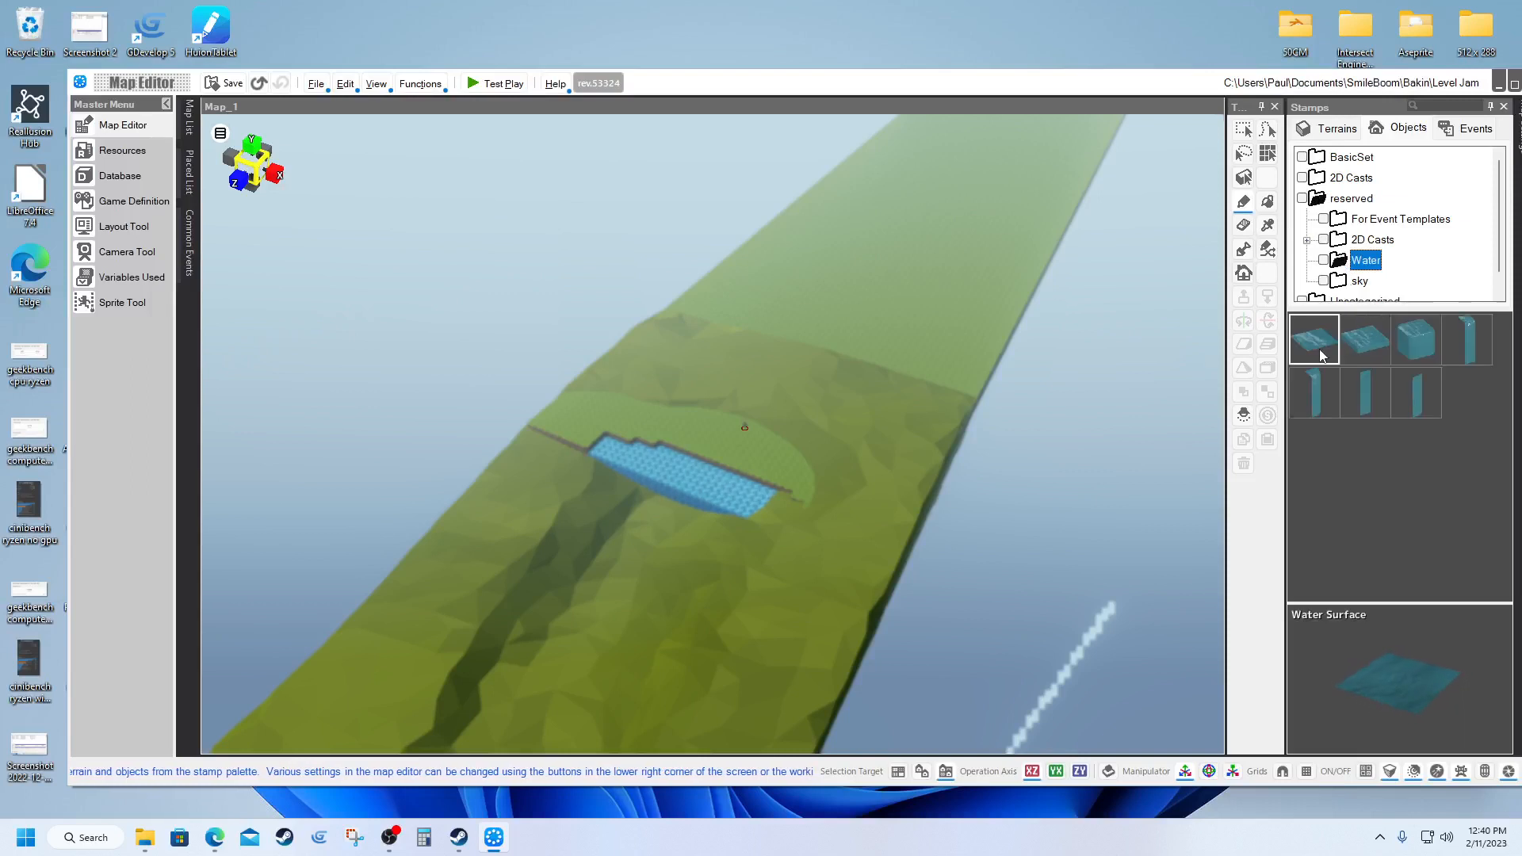
{"action": "left_click", "coordinate": [1361, 344]}
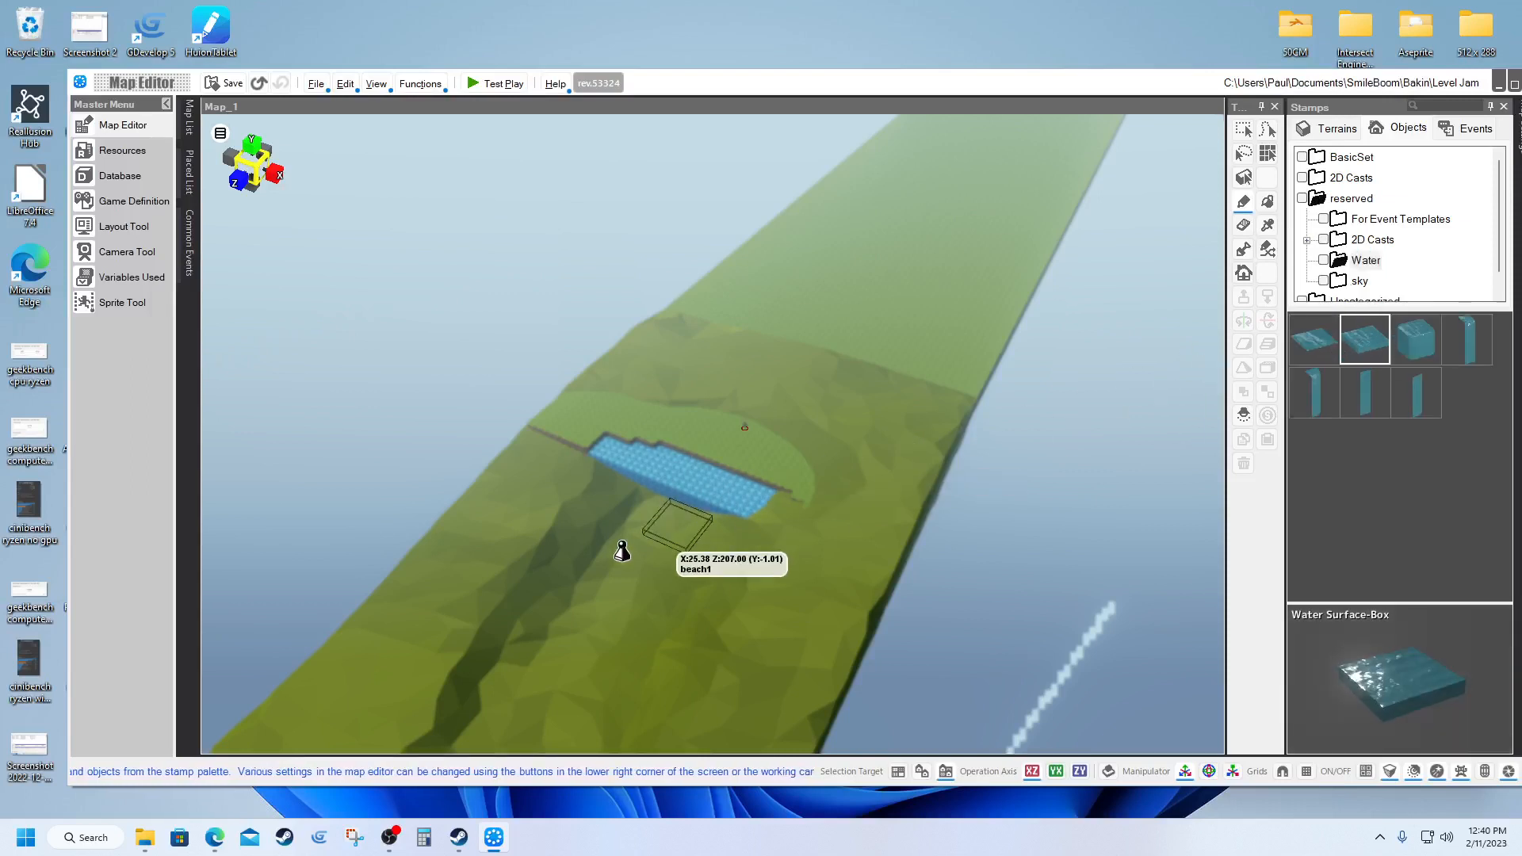
{"action": "left_click", "coordinate": [649, 519]}
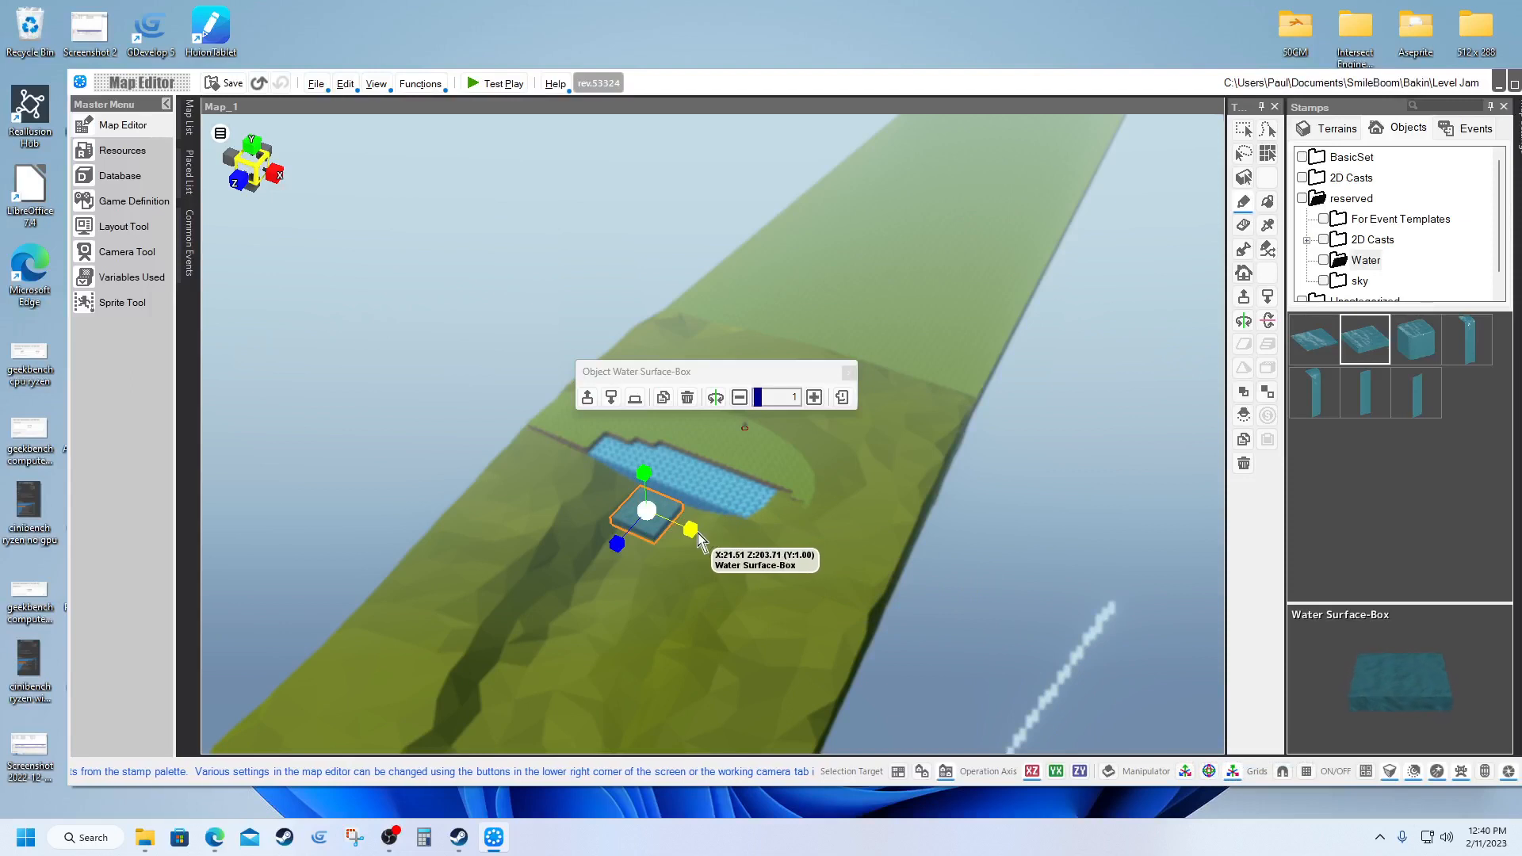
{"action": "left_click_drag", "start_coordinate": [694, 535], "coordinate": [721, 549]}
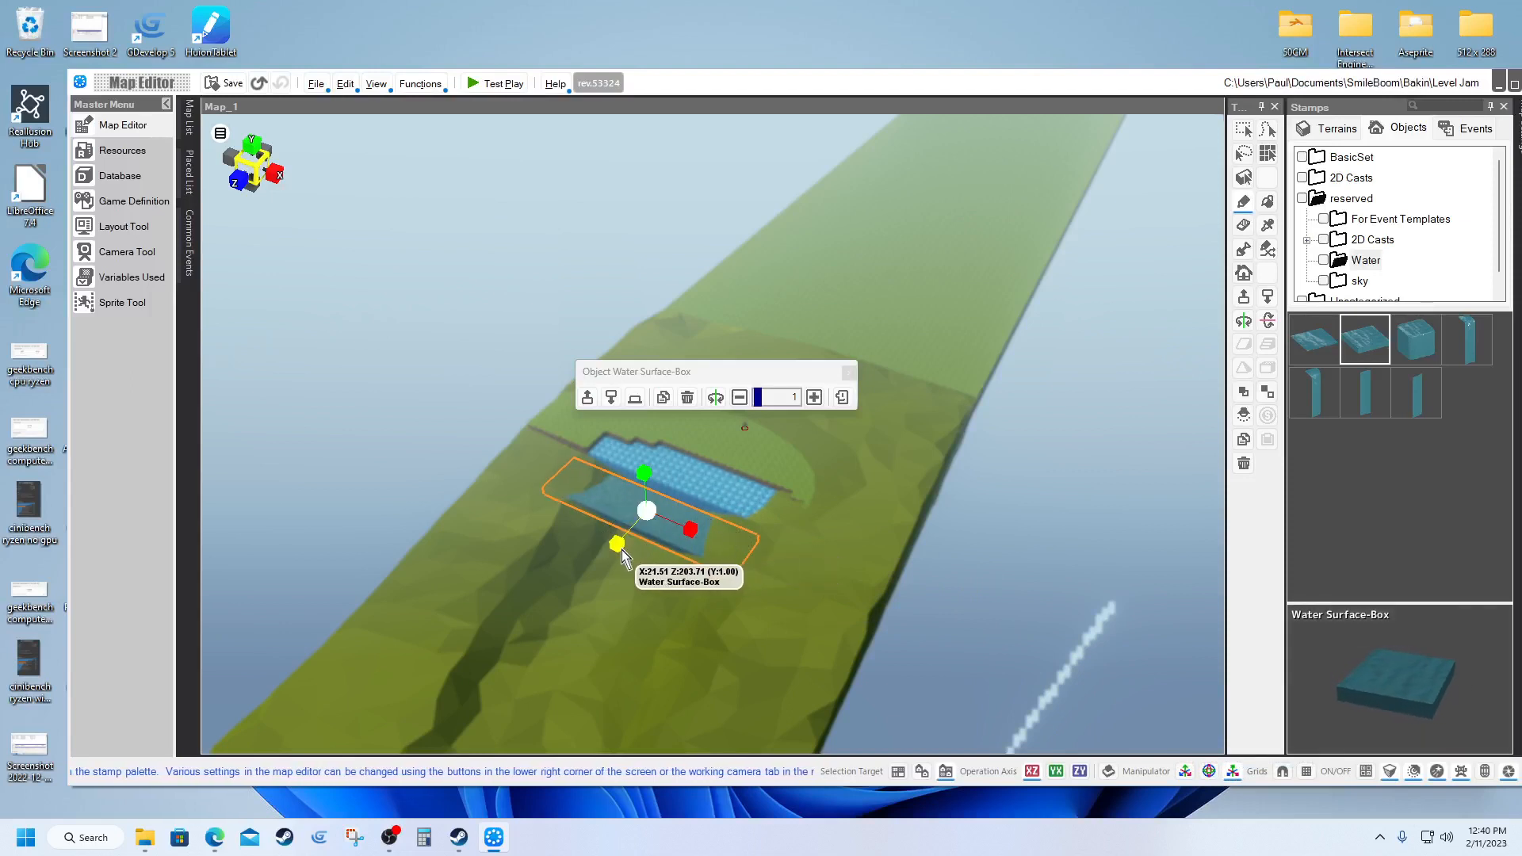
{"action": "left_click_drag", "start_coordinate": [622, 555], "coordinate": [556, 612]}
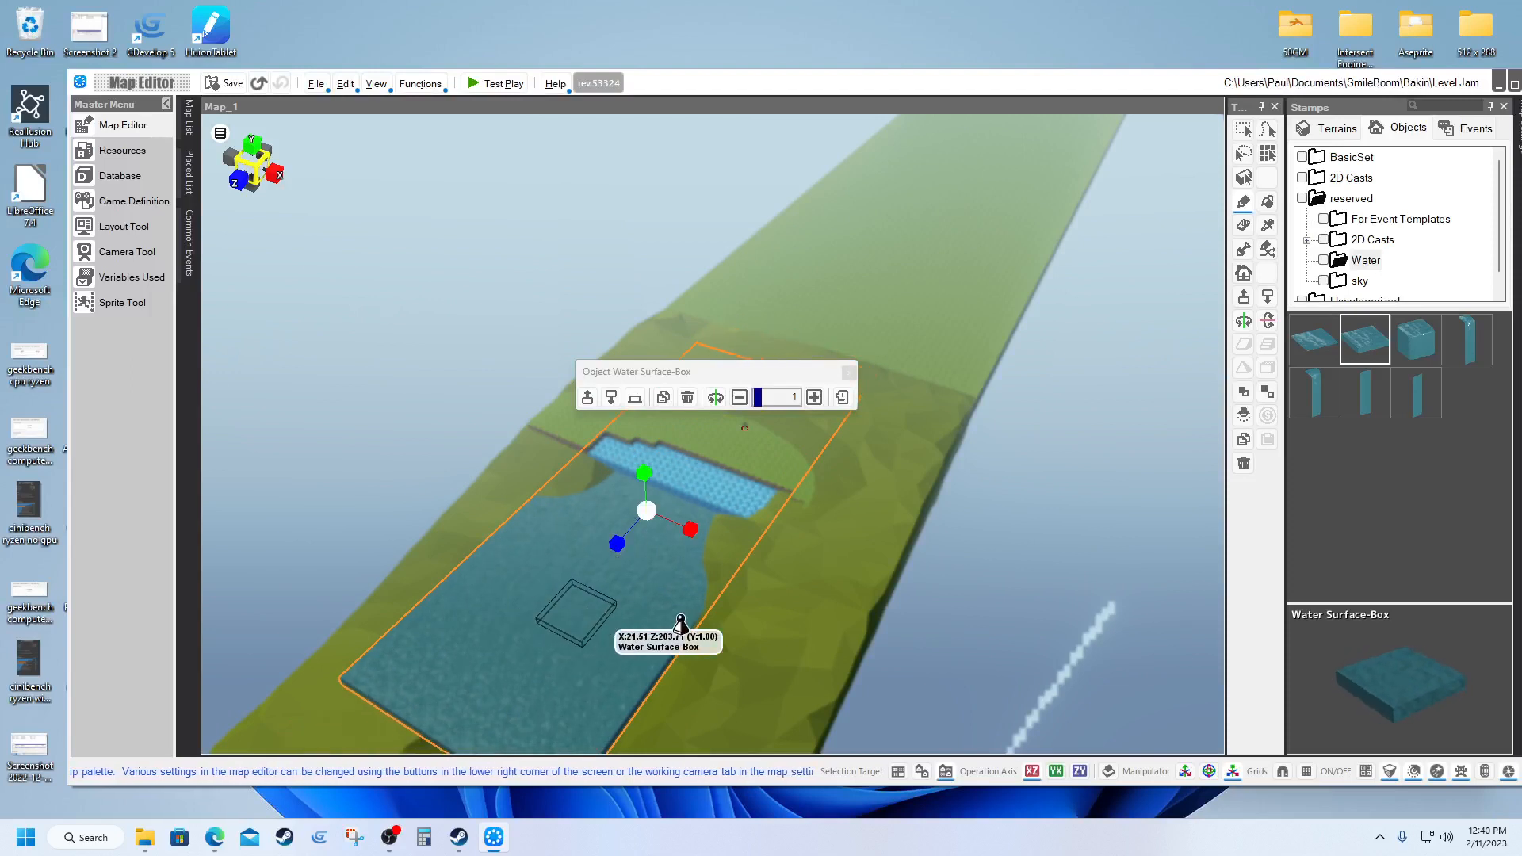
Step: Move the Water Surface-Box seaward to about Z 211.94 and raise it to about Y 2.29 to cover the tiled water
{"action": "left_click", "coordinate": [1191, 781]}
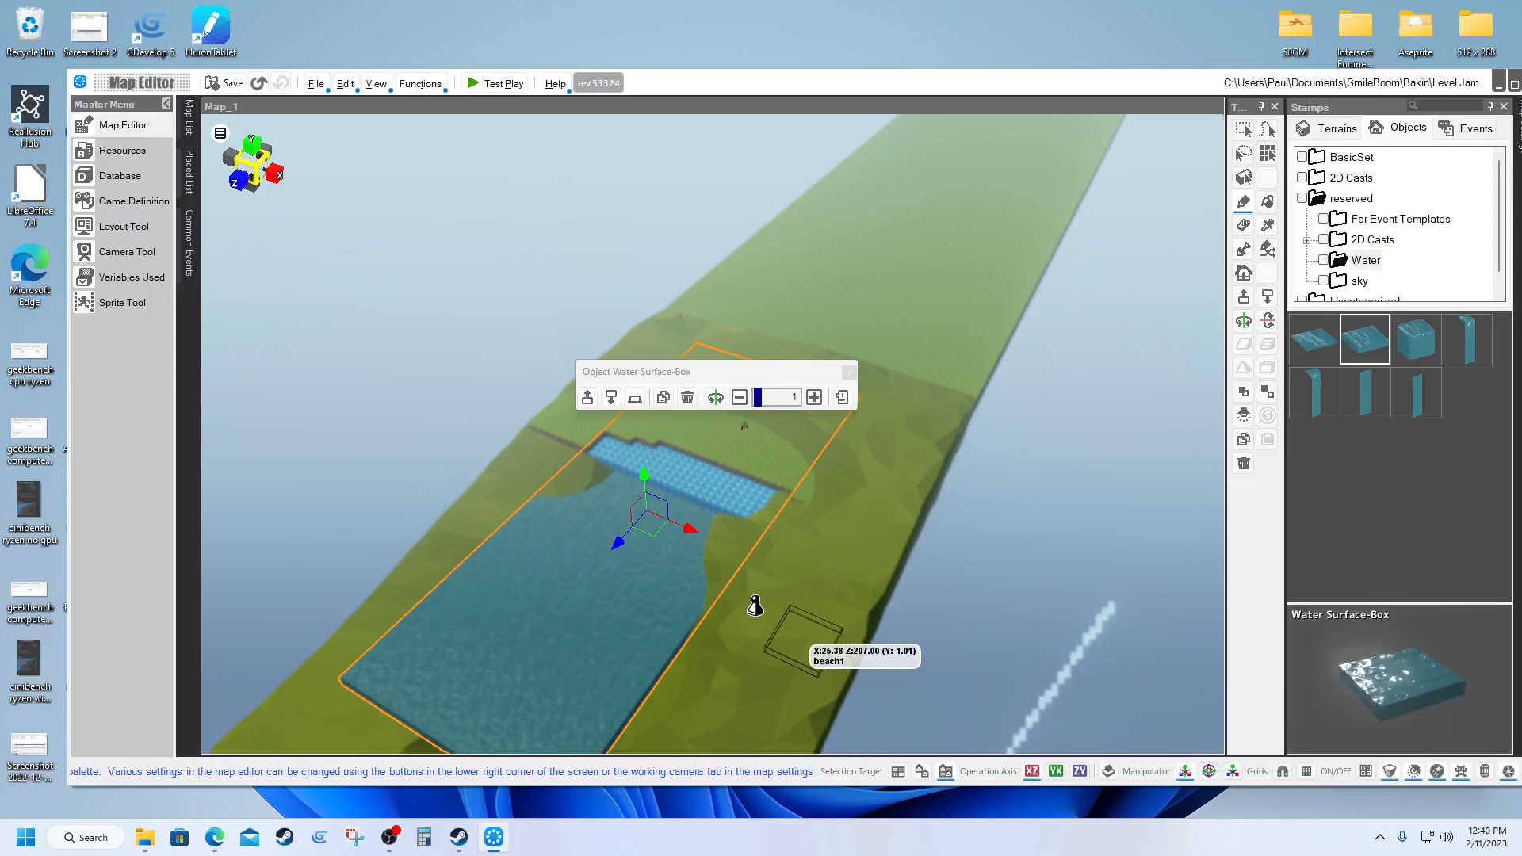
{"action": "left_click_drag", "start_coordinate": [618, 542], "coordinate": [564, 580]}
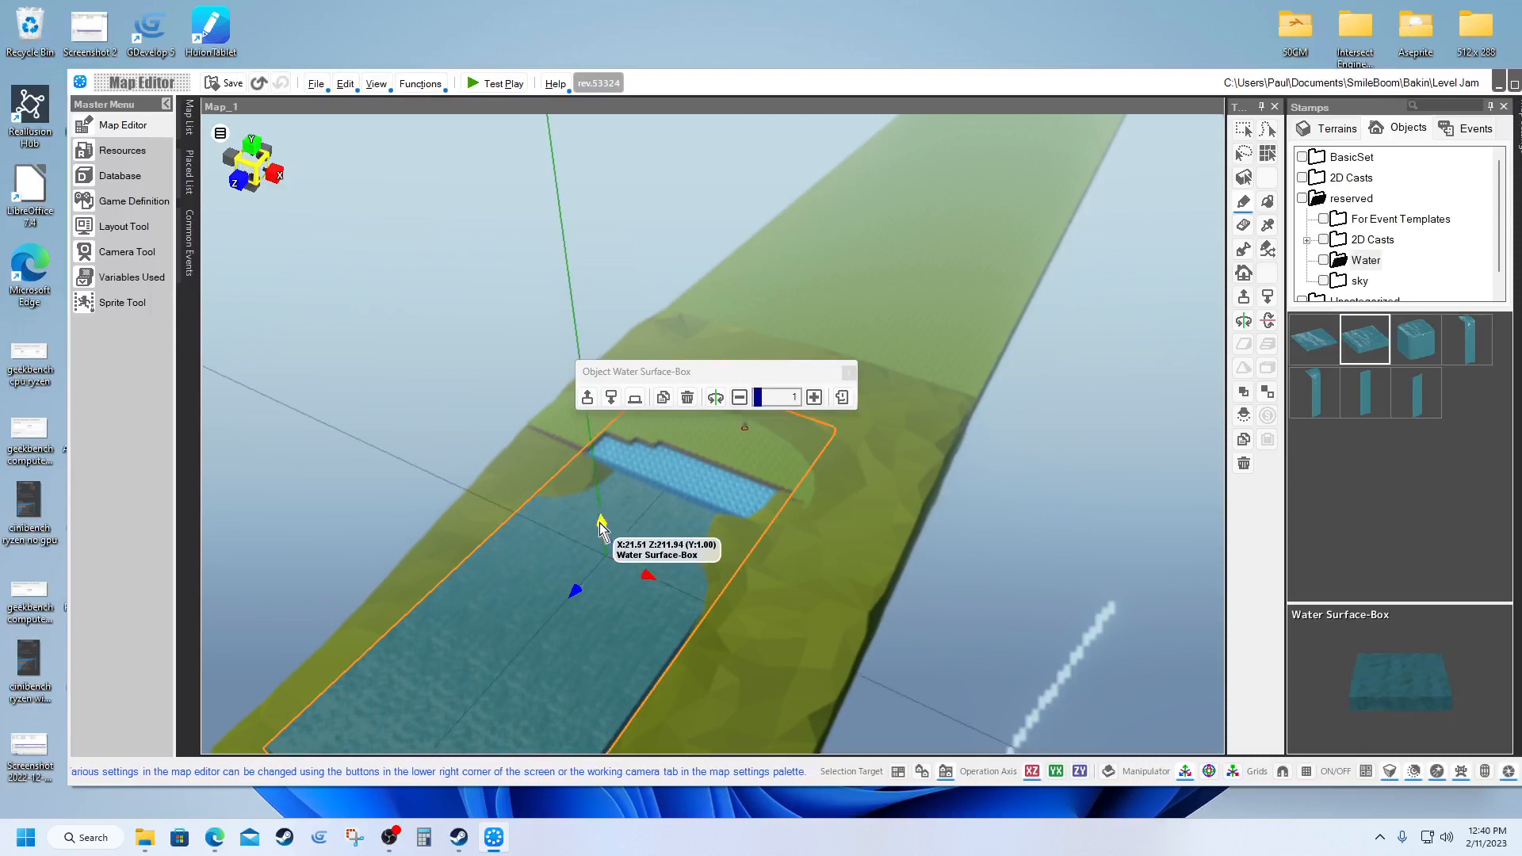
{"action": "left_click_drag", "start_coordinate": [598, 521], "coordinate": [645, 501]}
{"action": "scroll", "coordinate": [646, 502], "scroll_direction": "up", "scroll_amount": 3}
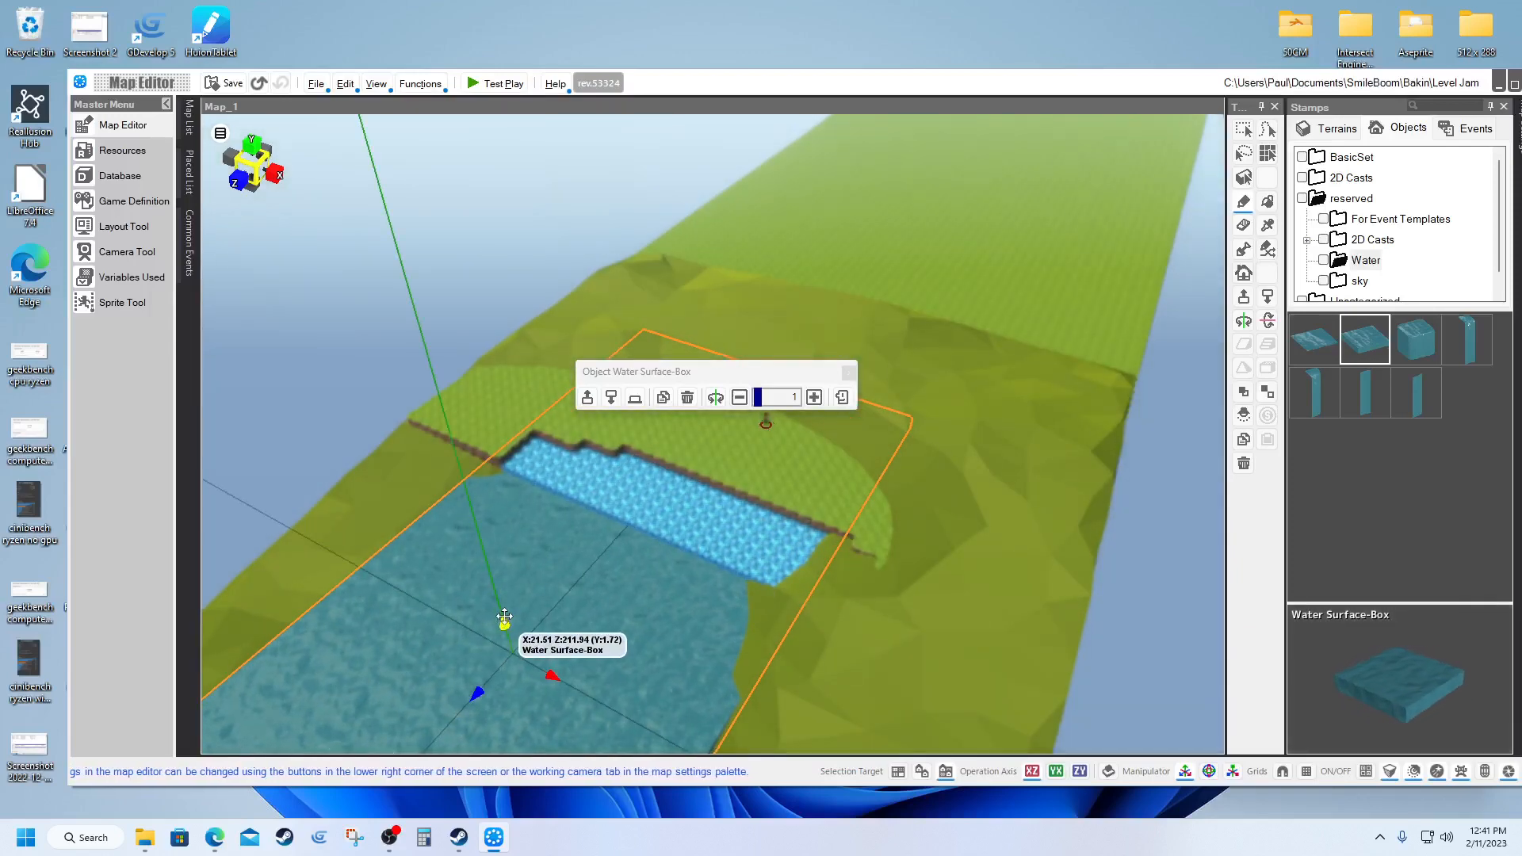
{"action": "left_click_drag", "start_coordinate": [504, 616], "coordinate": [504, 612]}
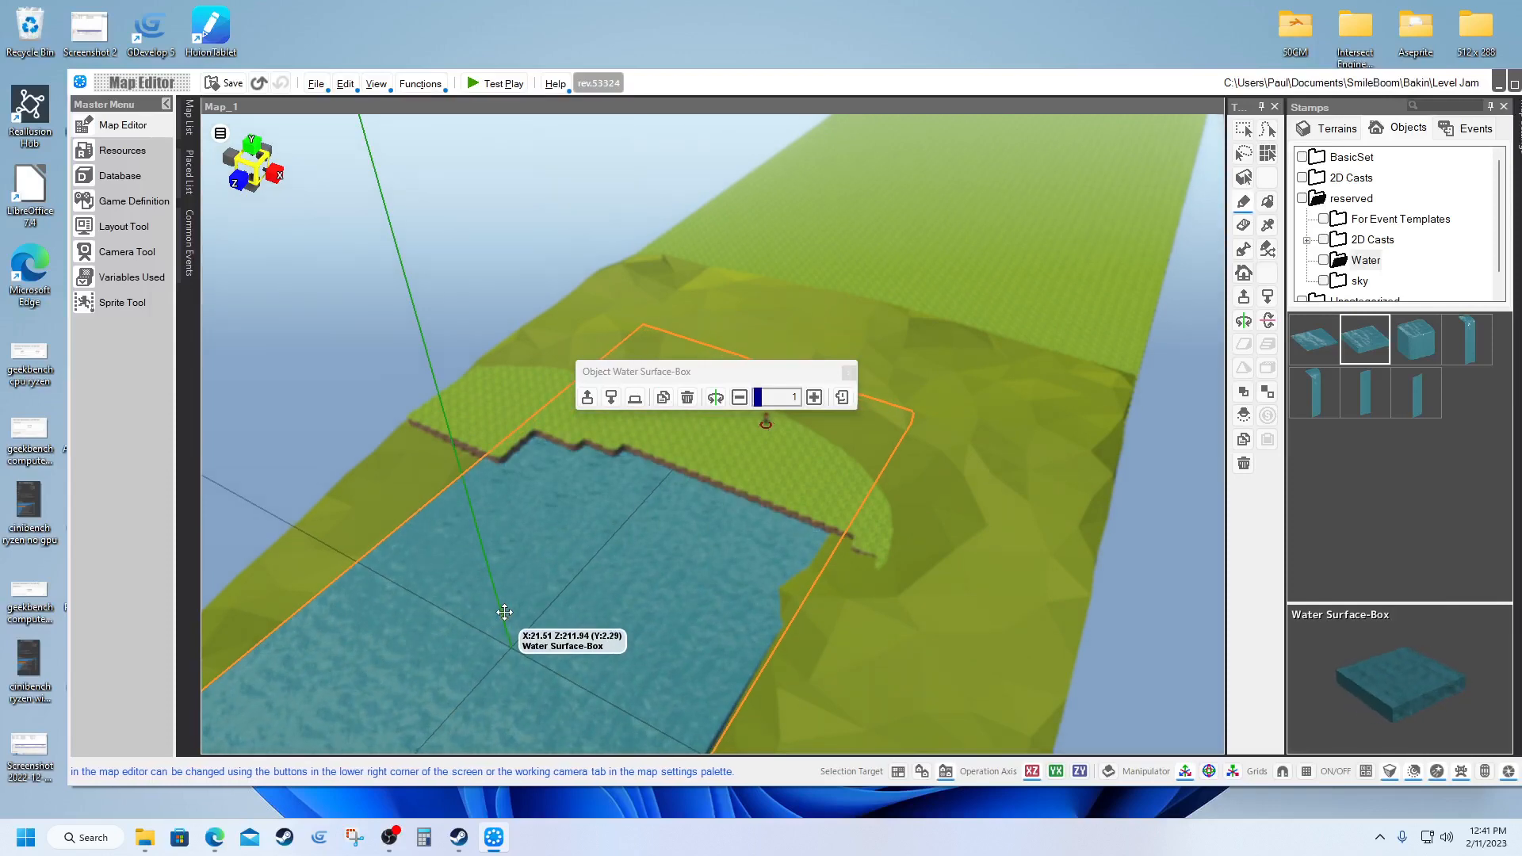
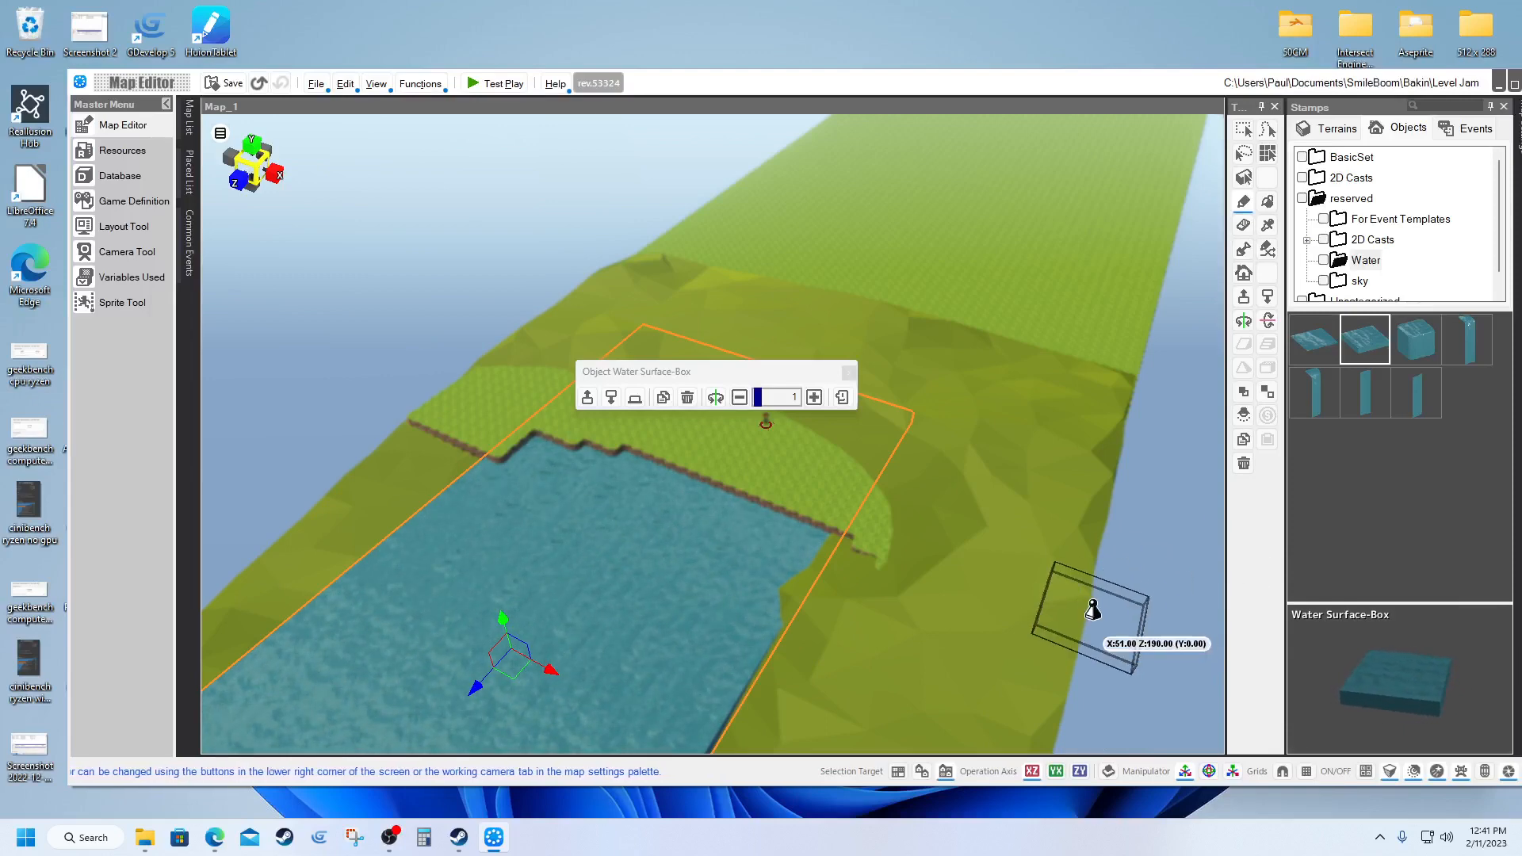
Step: Raise beach1 to about Y -0.37 and move it along Z to about 213.17 so it covers the grass edge around the water
{"action": "left_click", "coordinate": [1243, 131]}
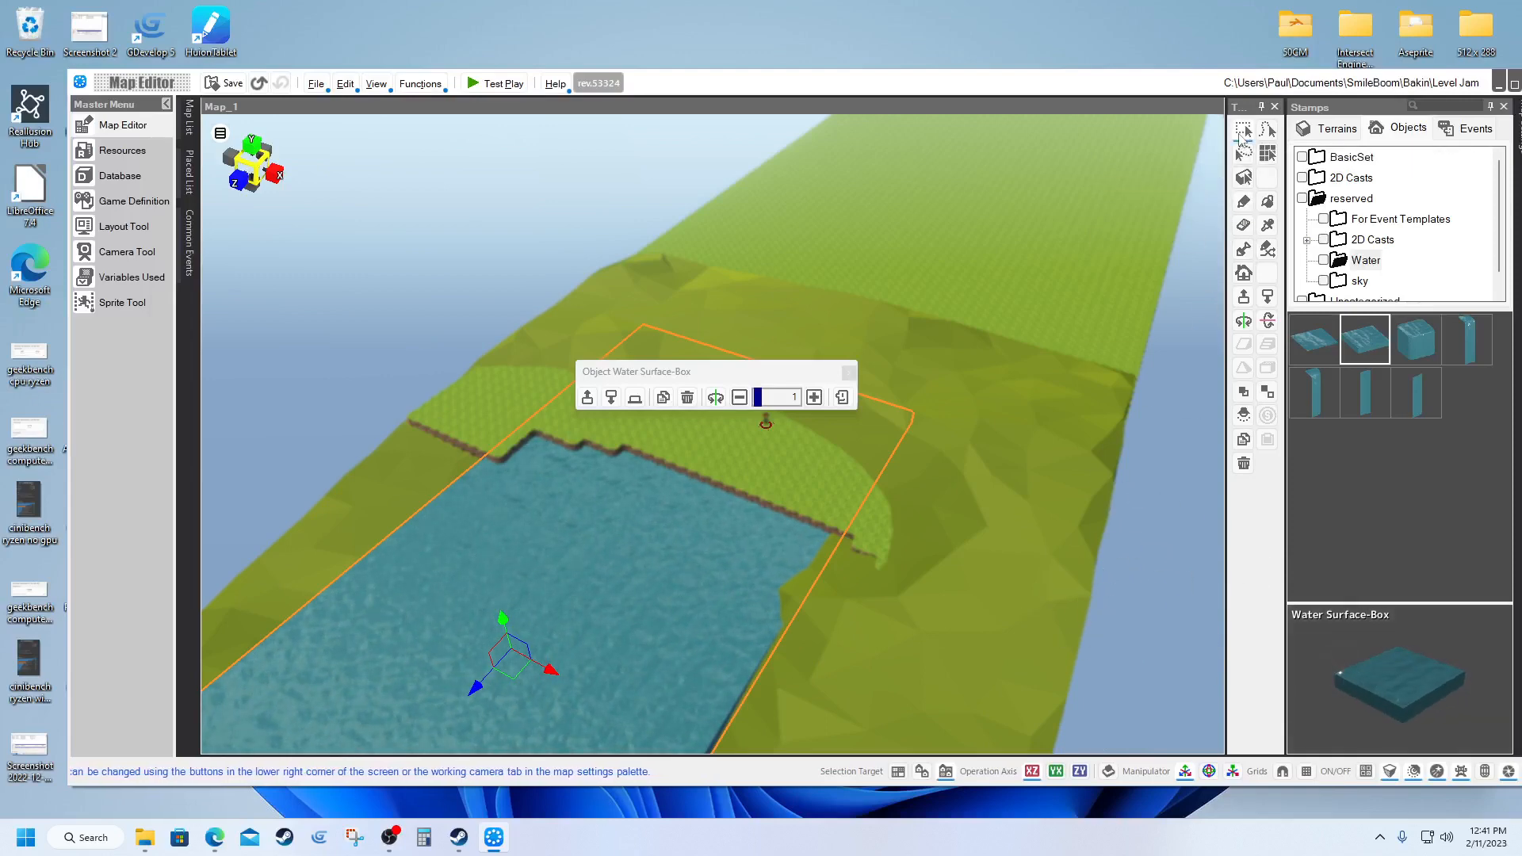
{"action": "left_click", "coordinate": [1001, 578]}
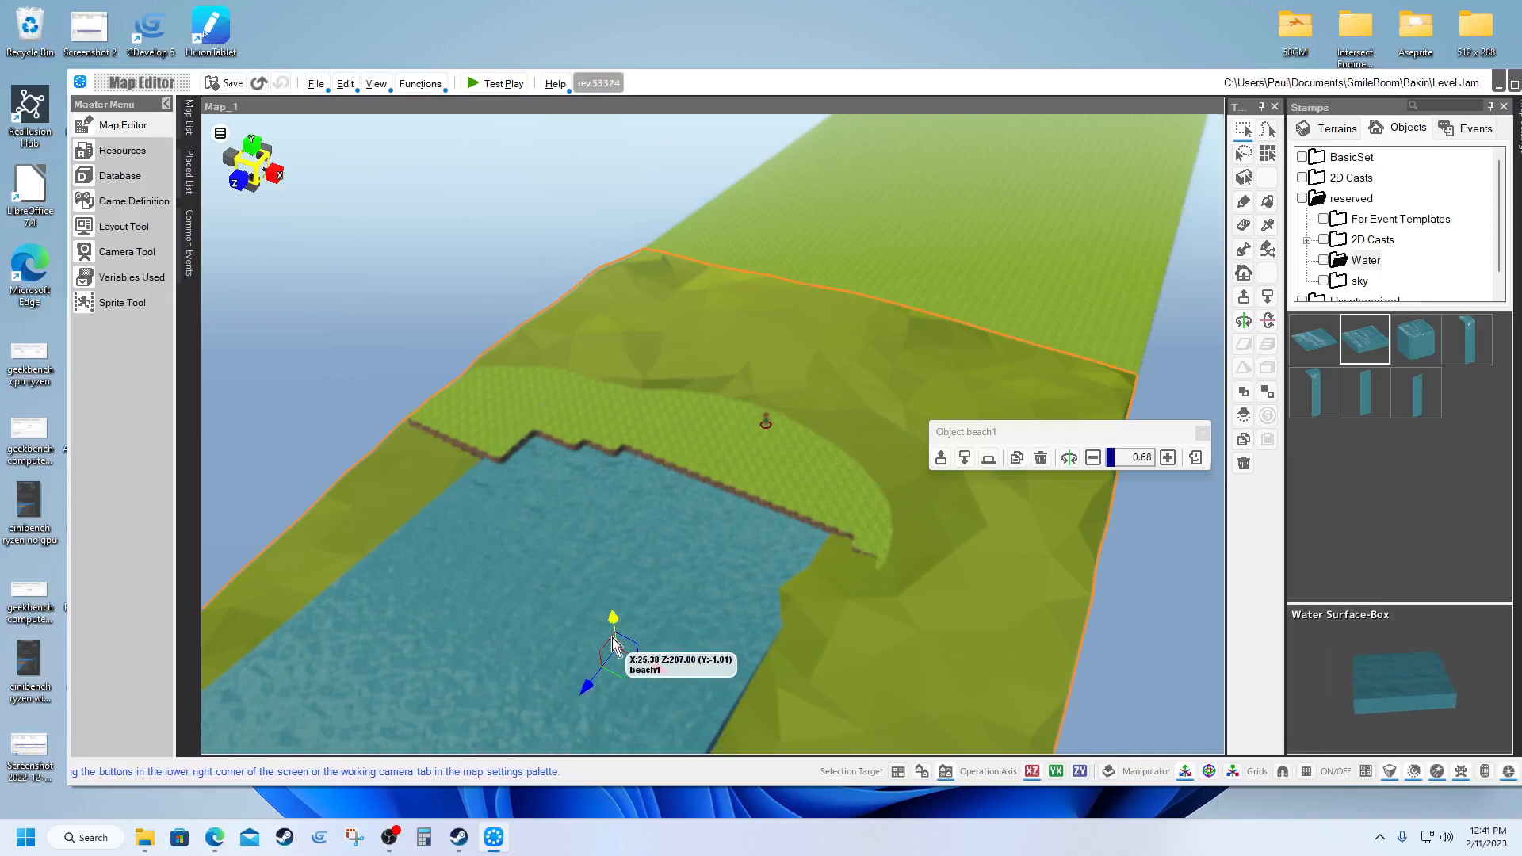
{"action": "left_click_drag", "start_coordinate": [610, 615], "coordinate": [611, 609]}
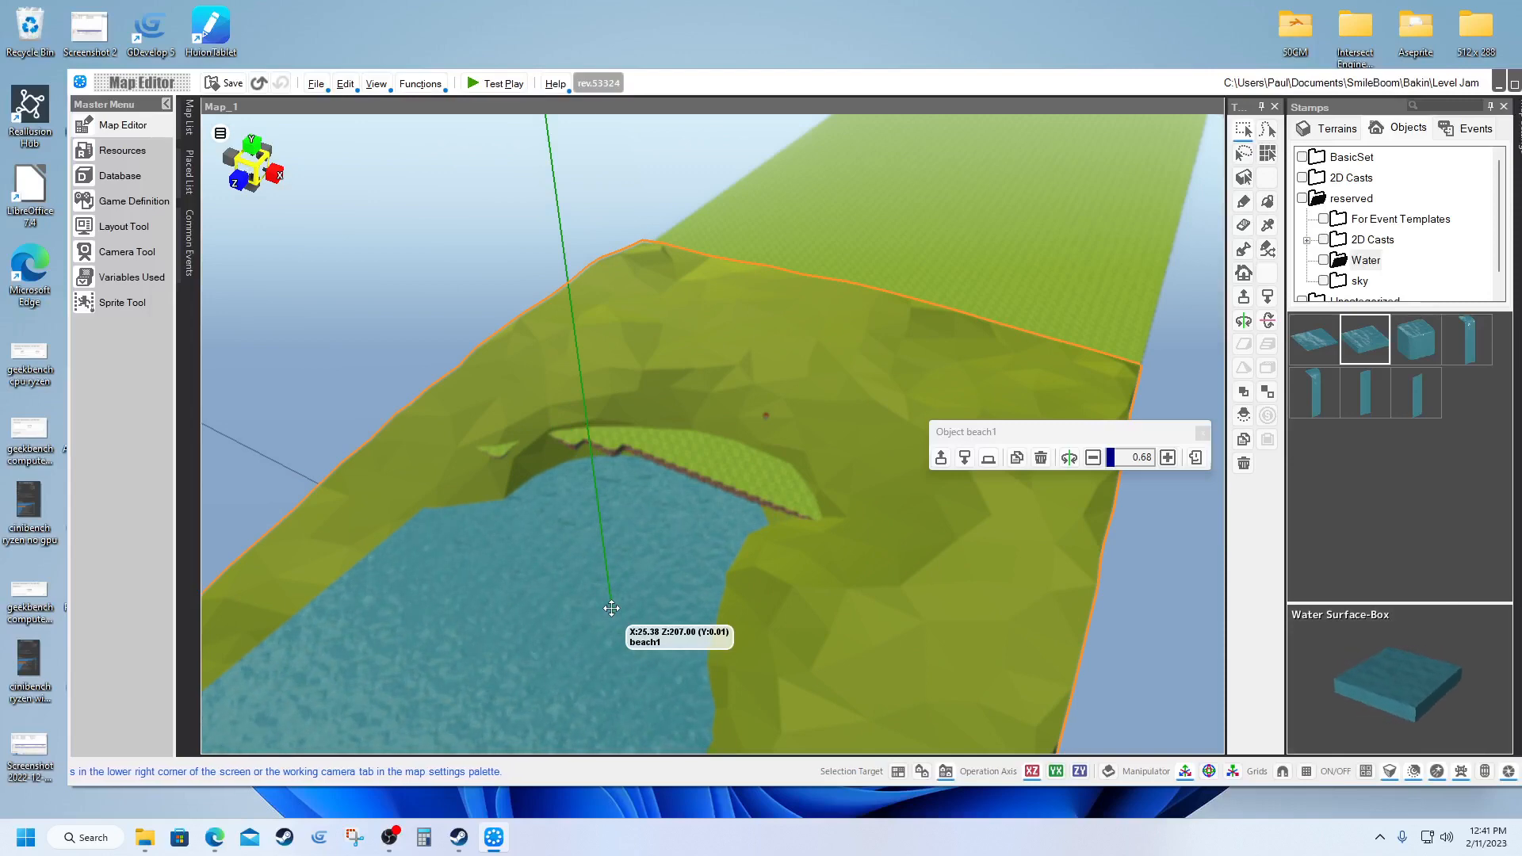
{"action": "left_click_drag", "start_coordinate": [611, 608], "coordinate": [607, 610]}
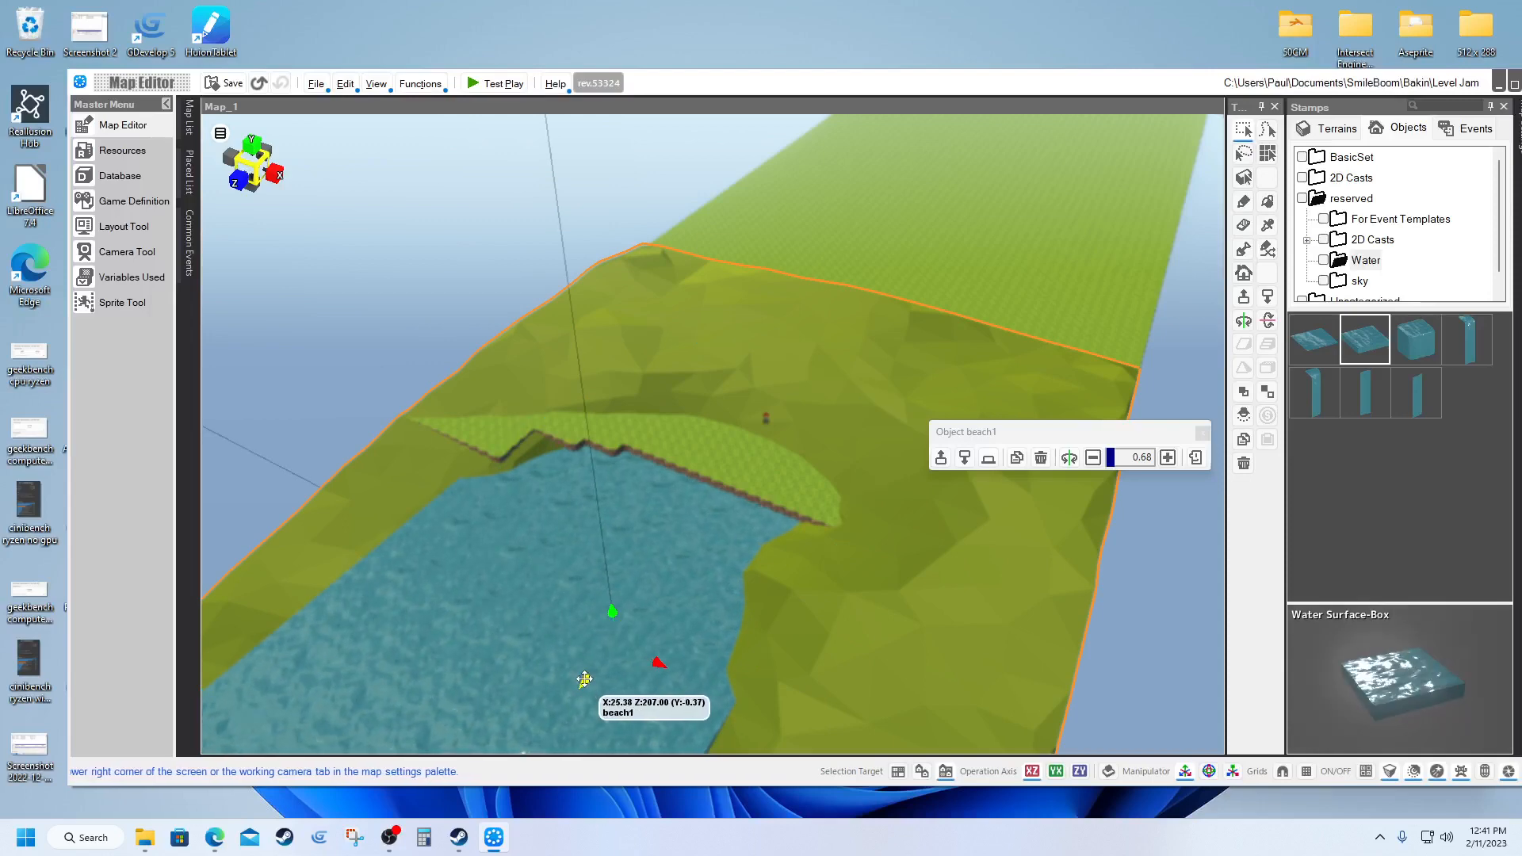
{"action": "left_click_drag", "start_coordinate": [582, 680], "coordinate": [487, 740]}
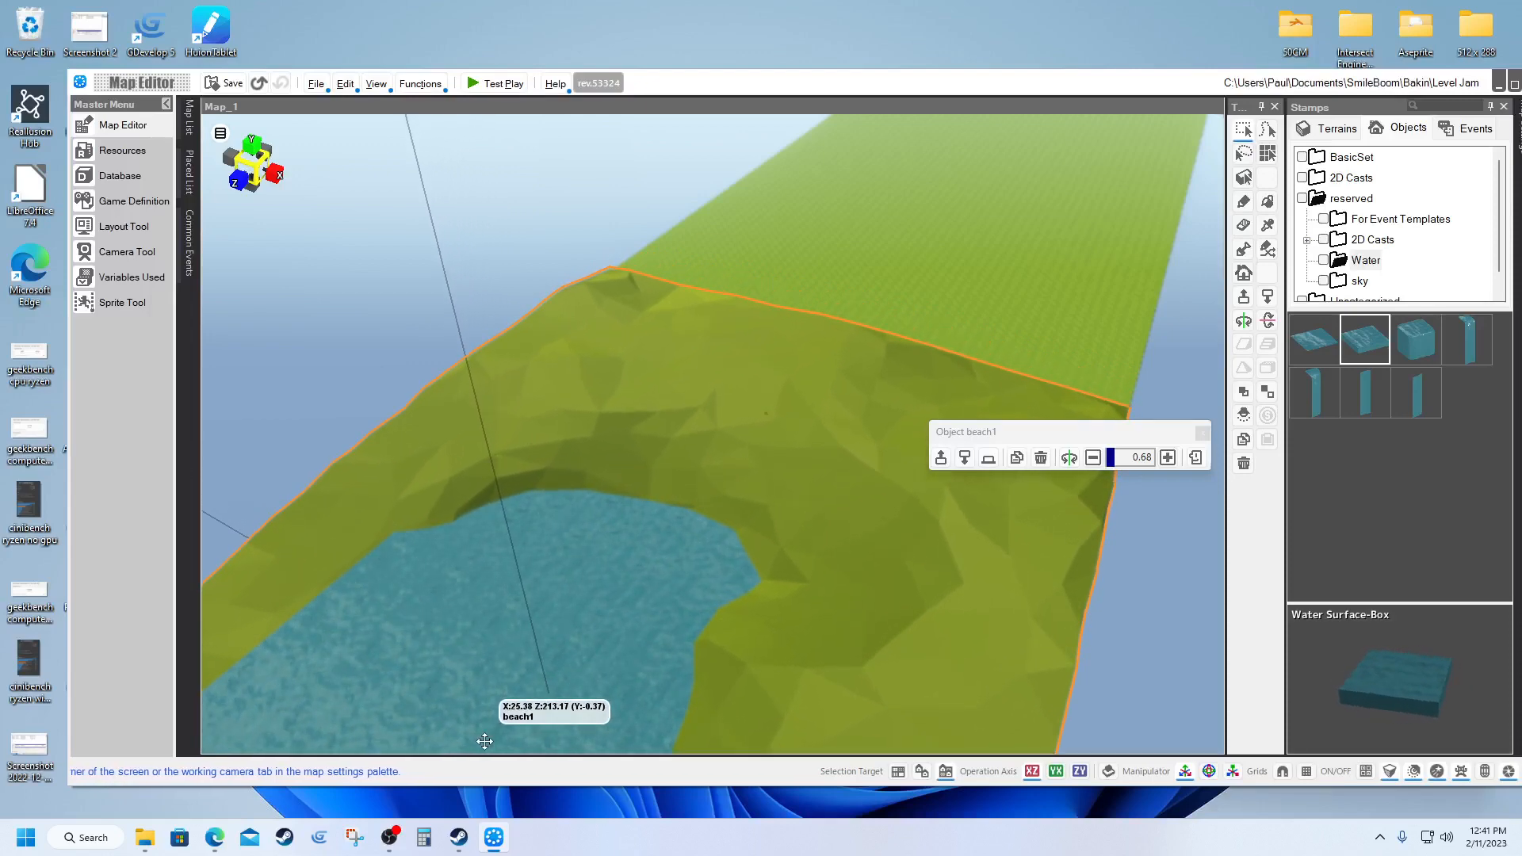
{"action": "mouse_move", "coordinate": [484, 741]}
{"action": "left_mouse_down"}
{"action": "mouse_move", "coordinate": [501, 721]}
{"action": "mouse_move", "coordinate": [480, 734]}
{"action": "left_mouse_up"}
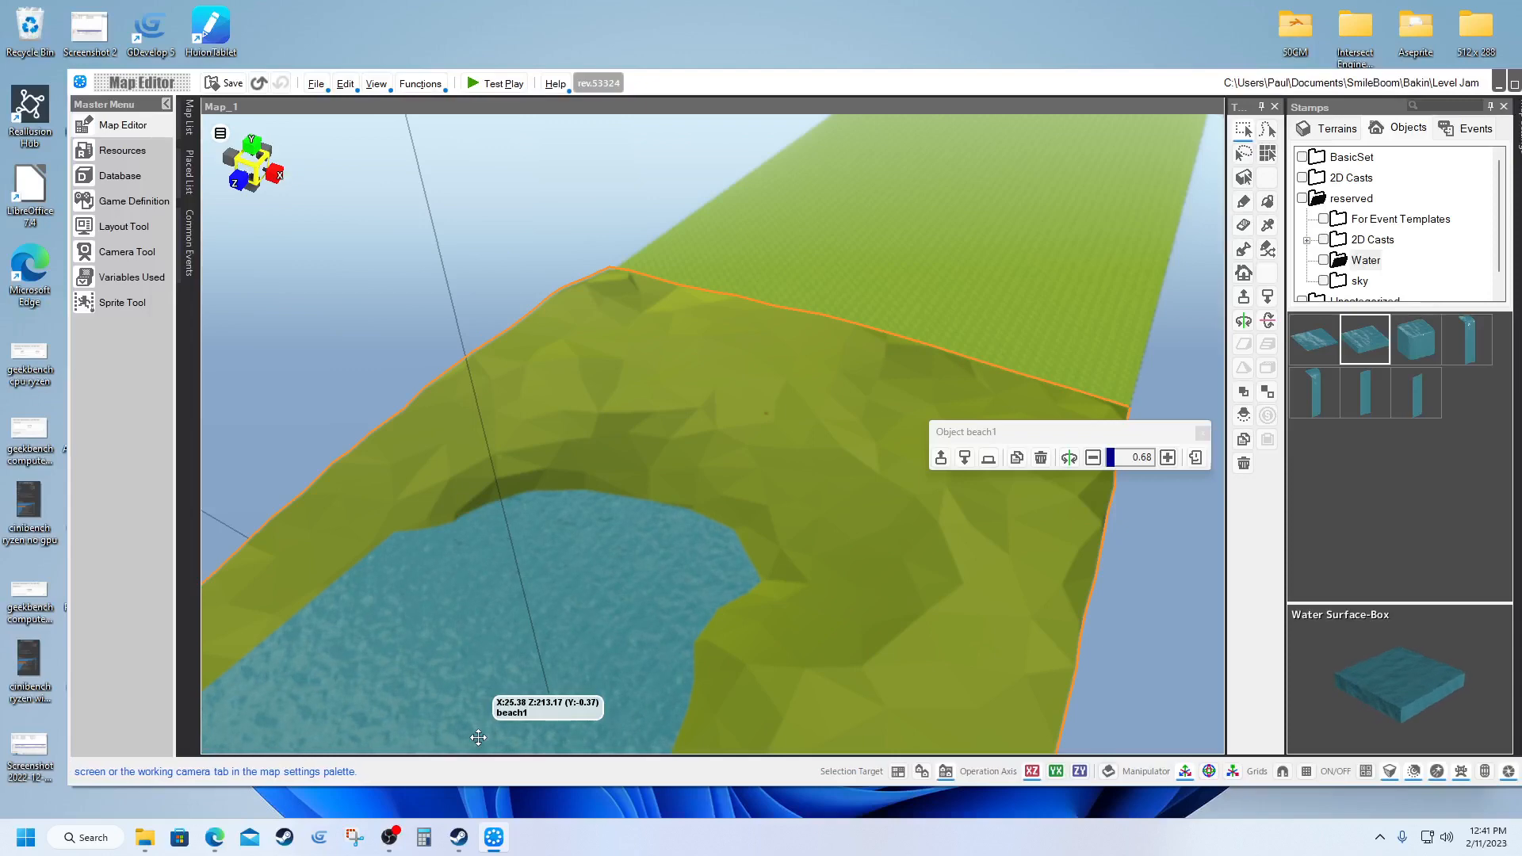
{"action": "scroll", "coordinate": [808, 572], "scroll_direction": "up", "scroll_amount": 3}
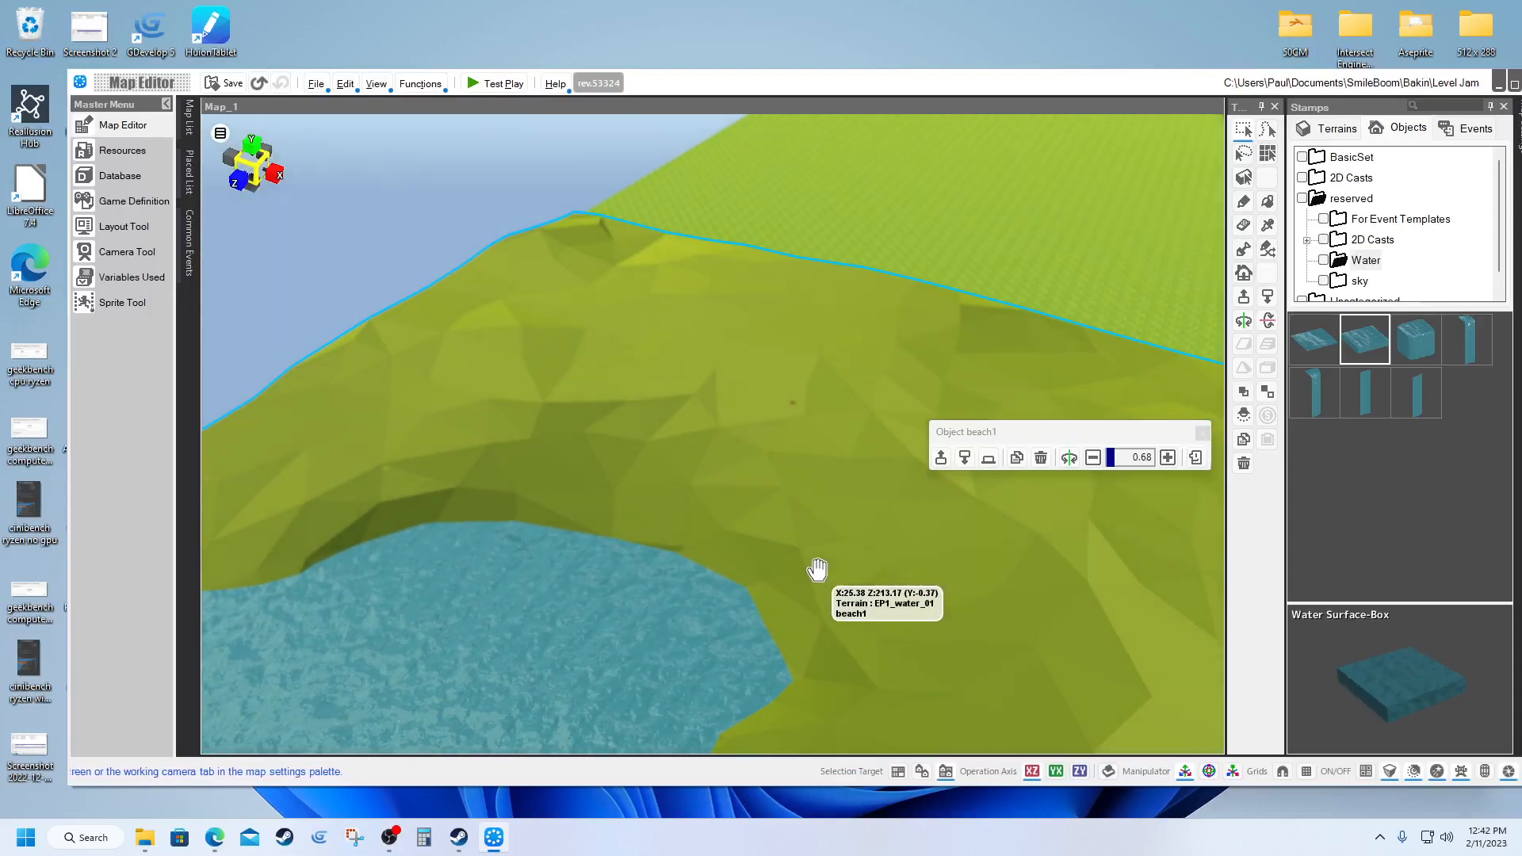
{"action": "middle_click_drag", "start_coordinate": [816, 571], "coordinate": [714, 578]}
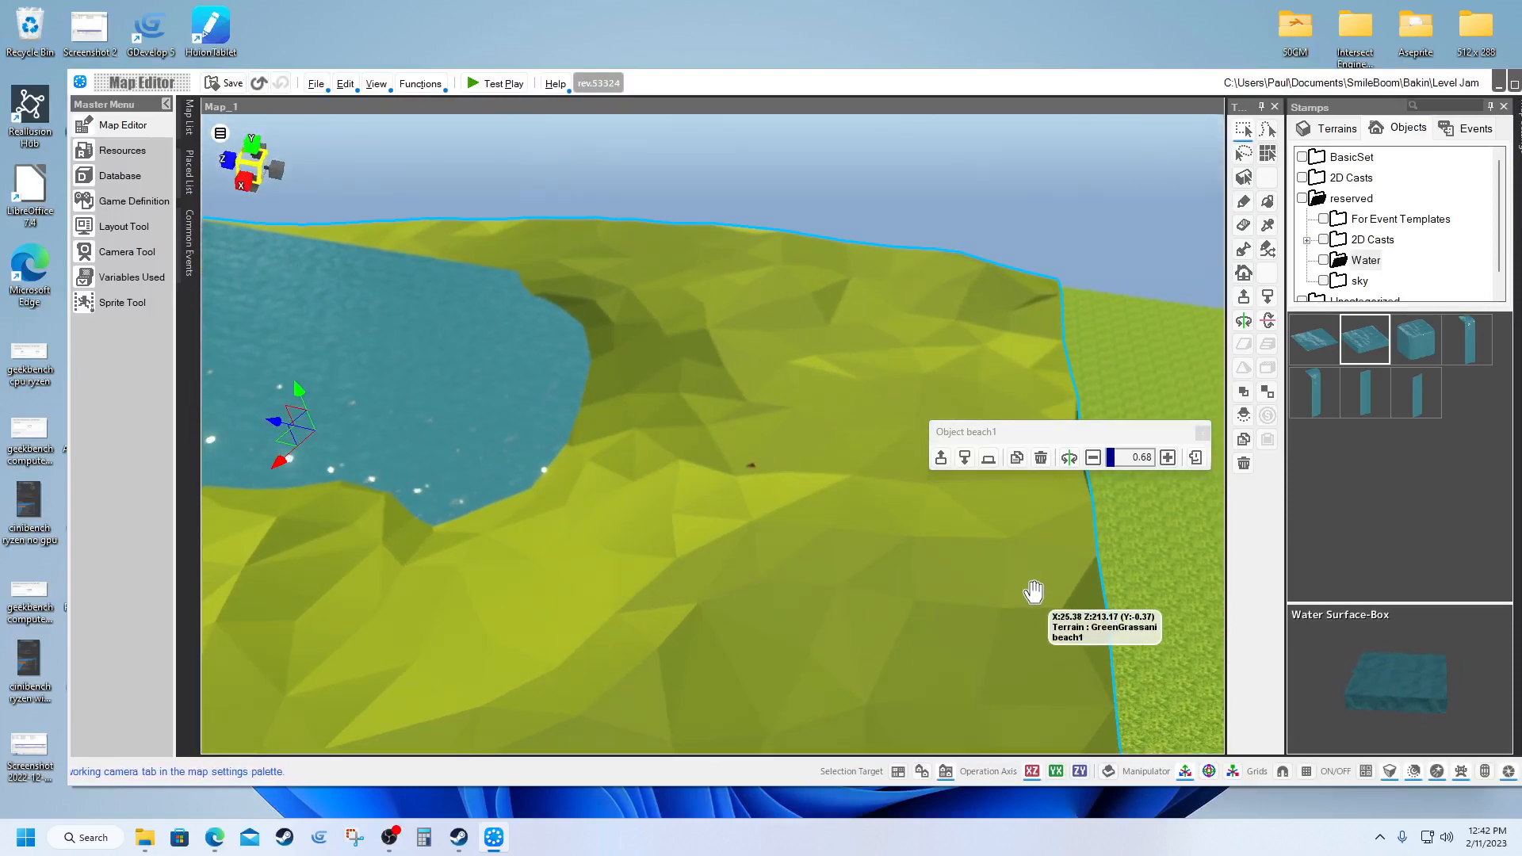
Step: Select the strip of grass terrain along the inland edge of beach1 and raise it to meet the beach model
{"action": "middle_click_drag", "start_coordinate": [1033, 591], "coordinate": [1033, 584]}
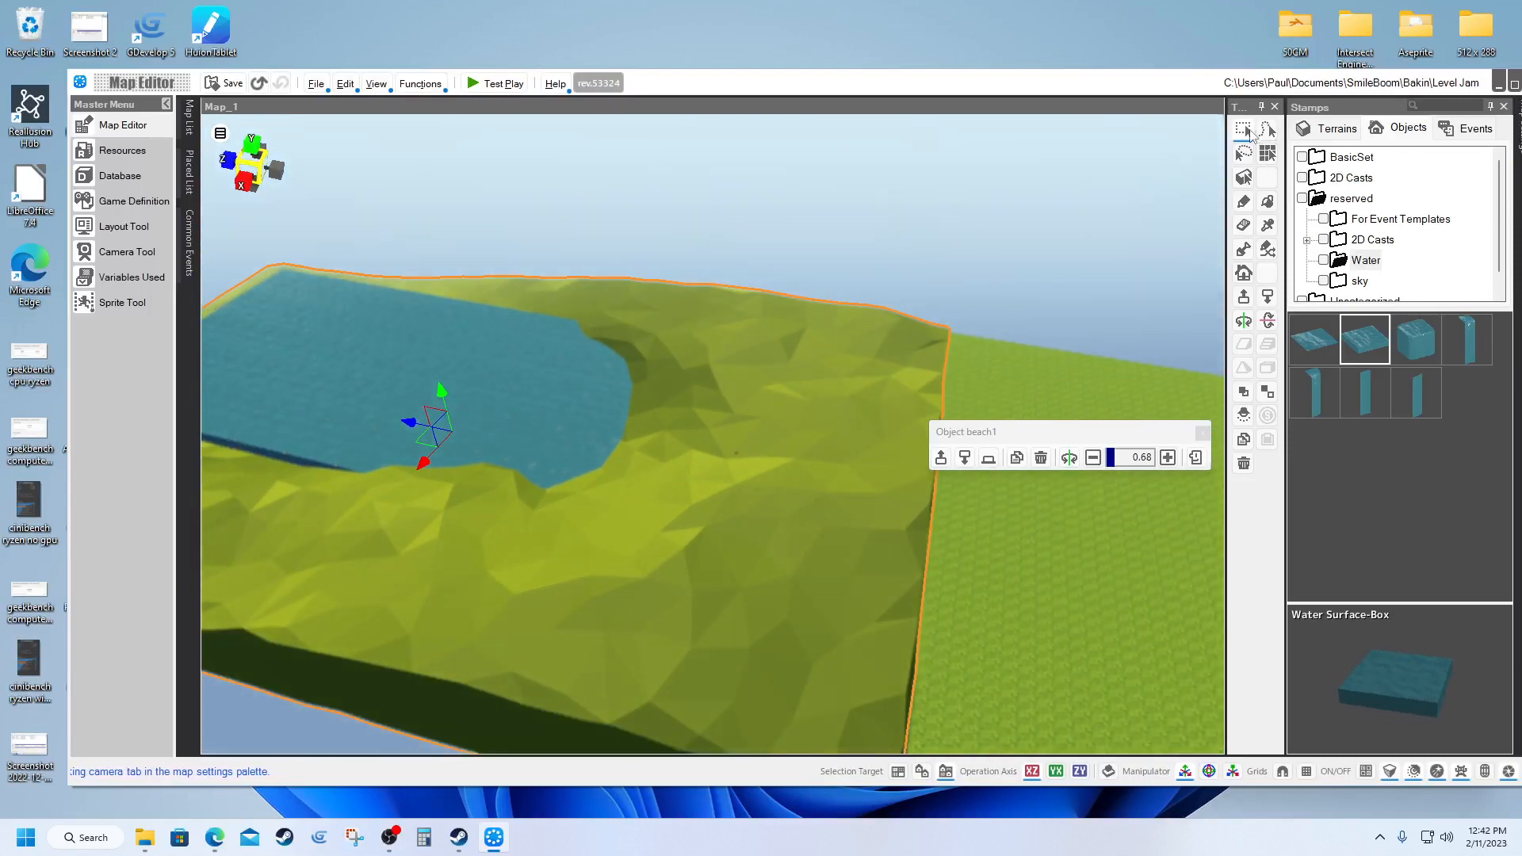
{"action": "left_click_drag", "start_coordinate": [952, 339], "coordinate": [977, 788]}
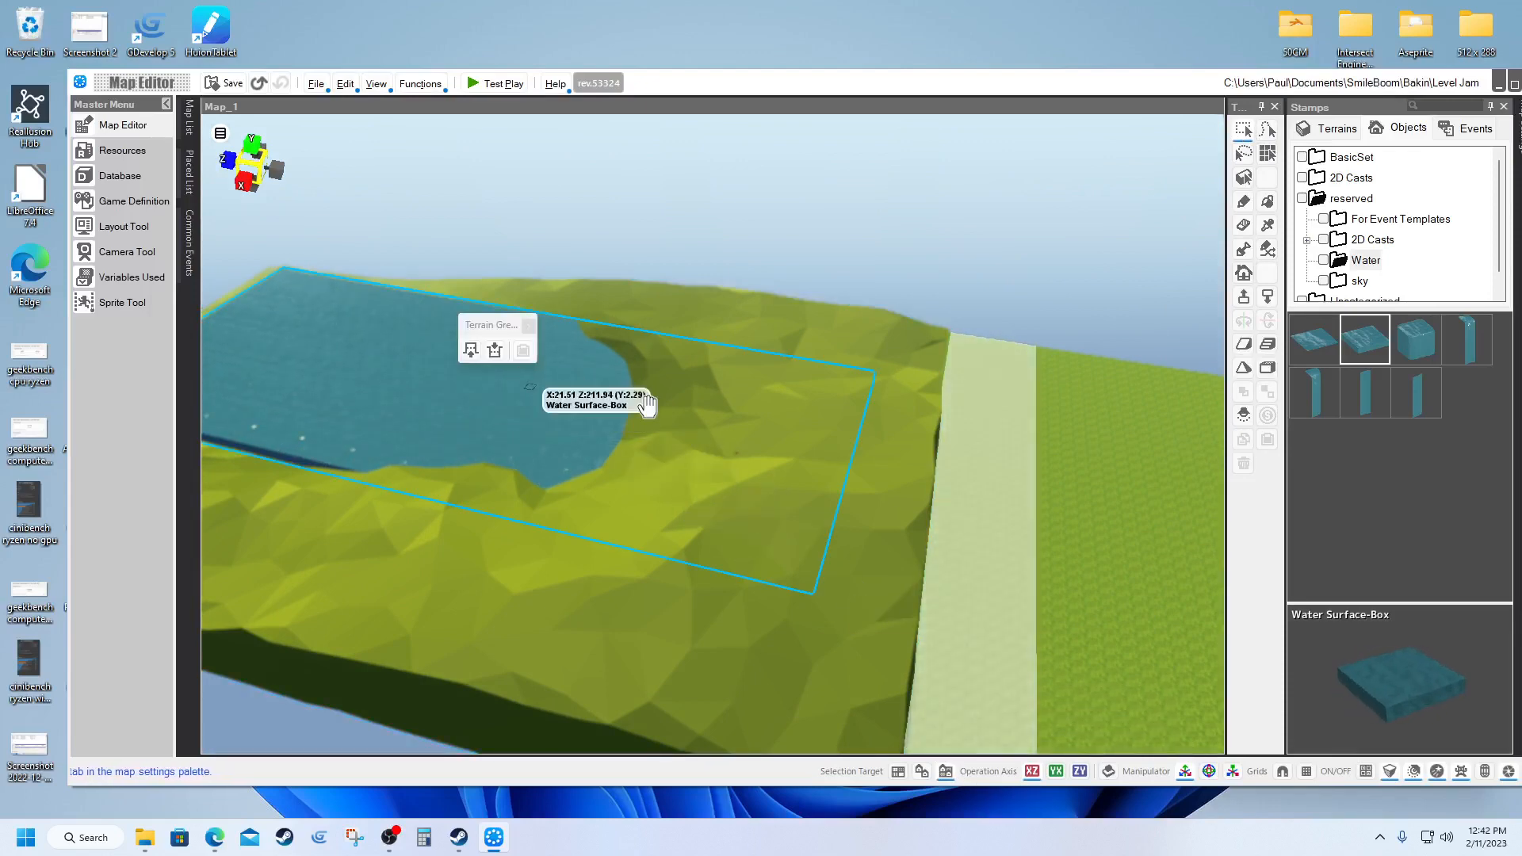
{"action": "middle_click_drag", "start_coordinate": [967, 455], "coordinate": [902, 430]}
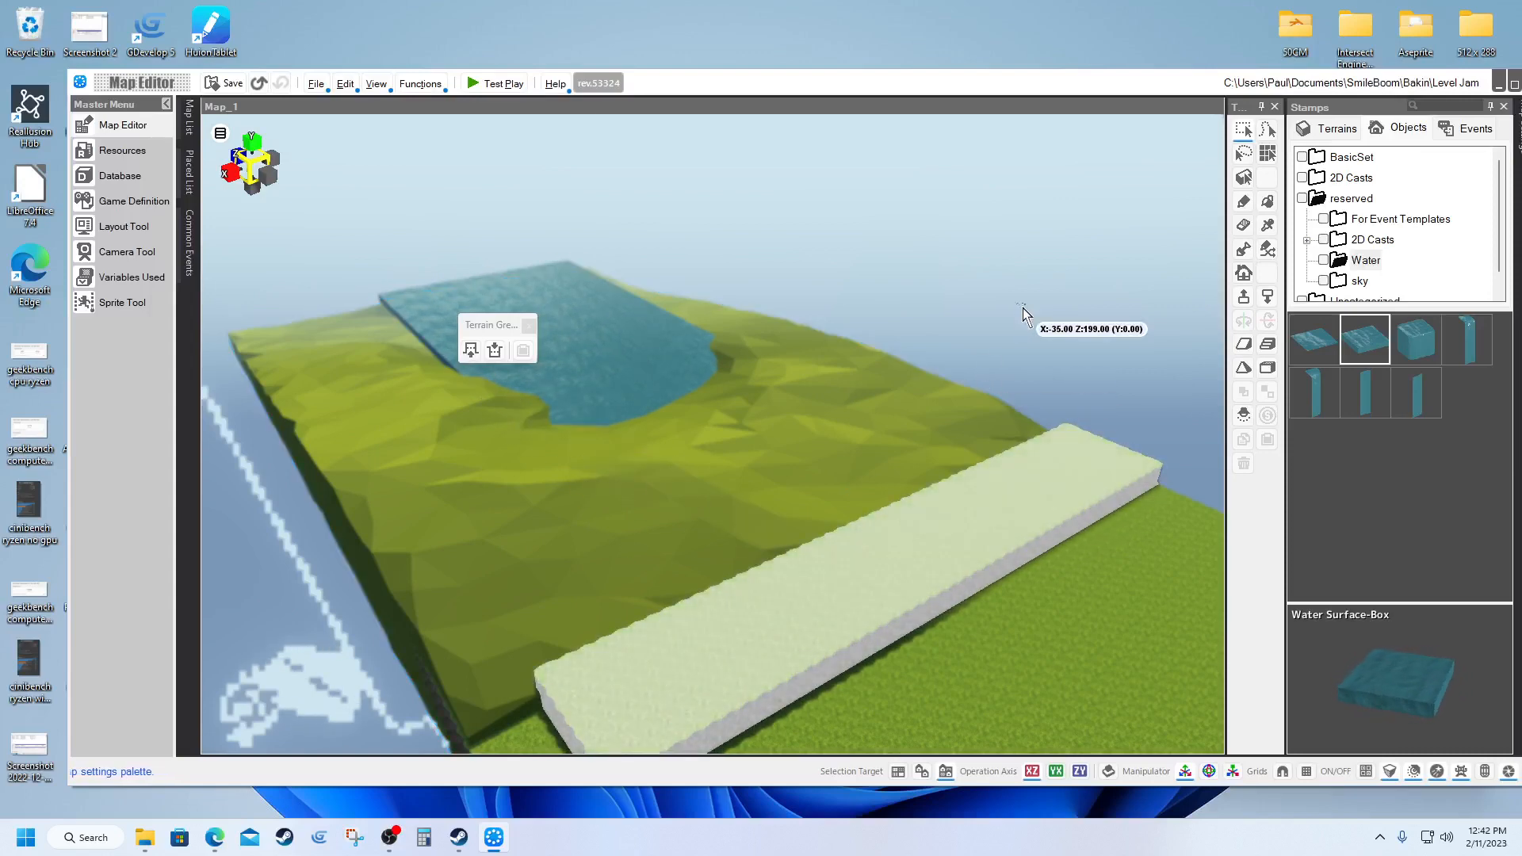
{"action": "left_click", "coordinate": [1095, 186]}
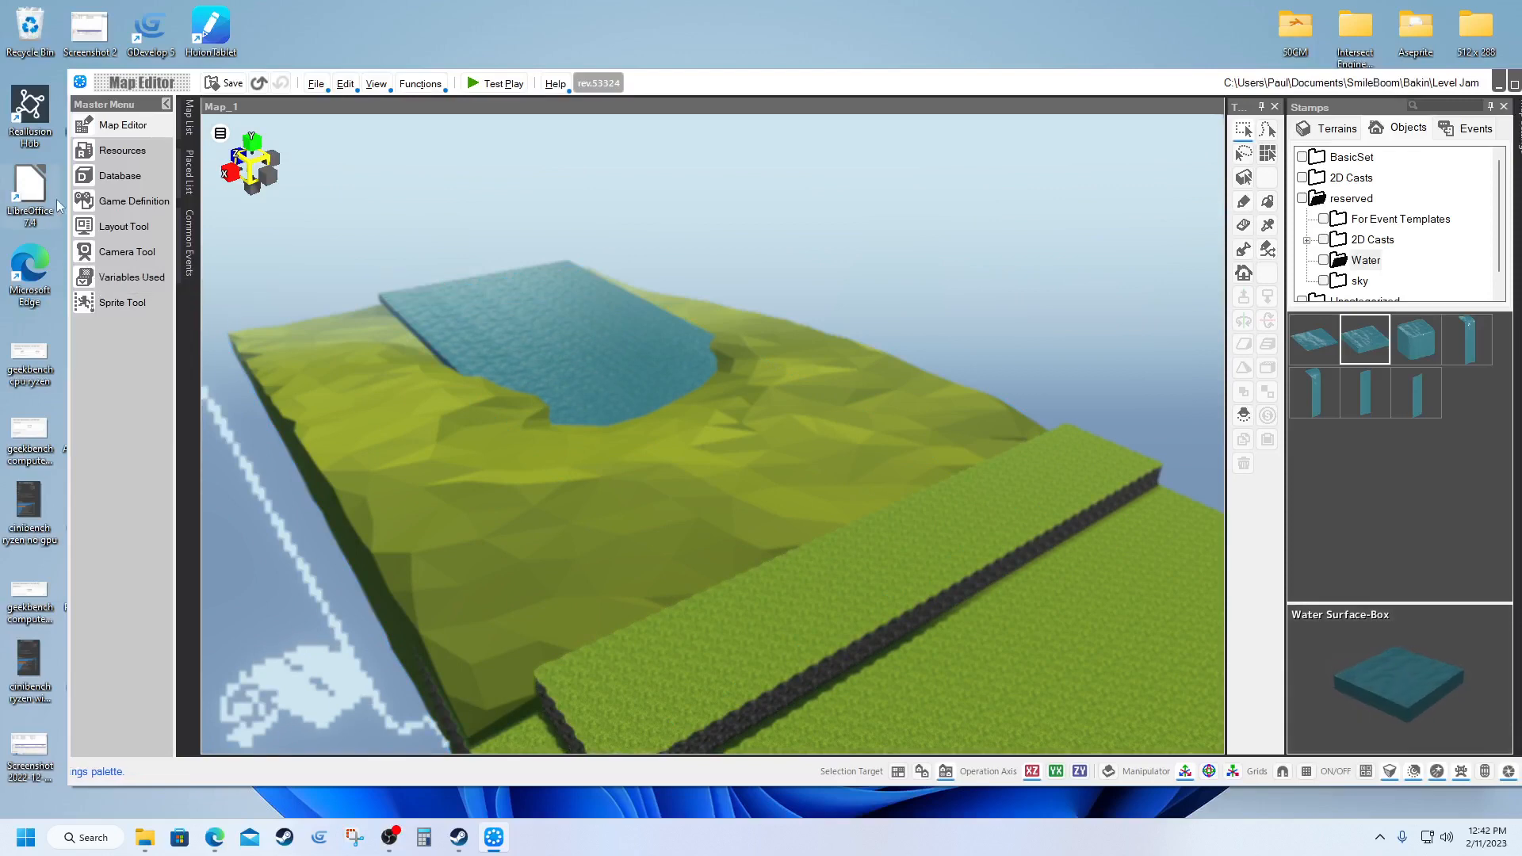
Step: Set the game's start position on Map_1 to X 22.5, Y 4.8, Z 170.5 on the raised grass strip and save it
{"action": "left_click", "coordinate": [87, 204]}
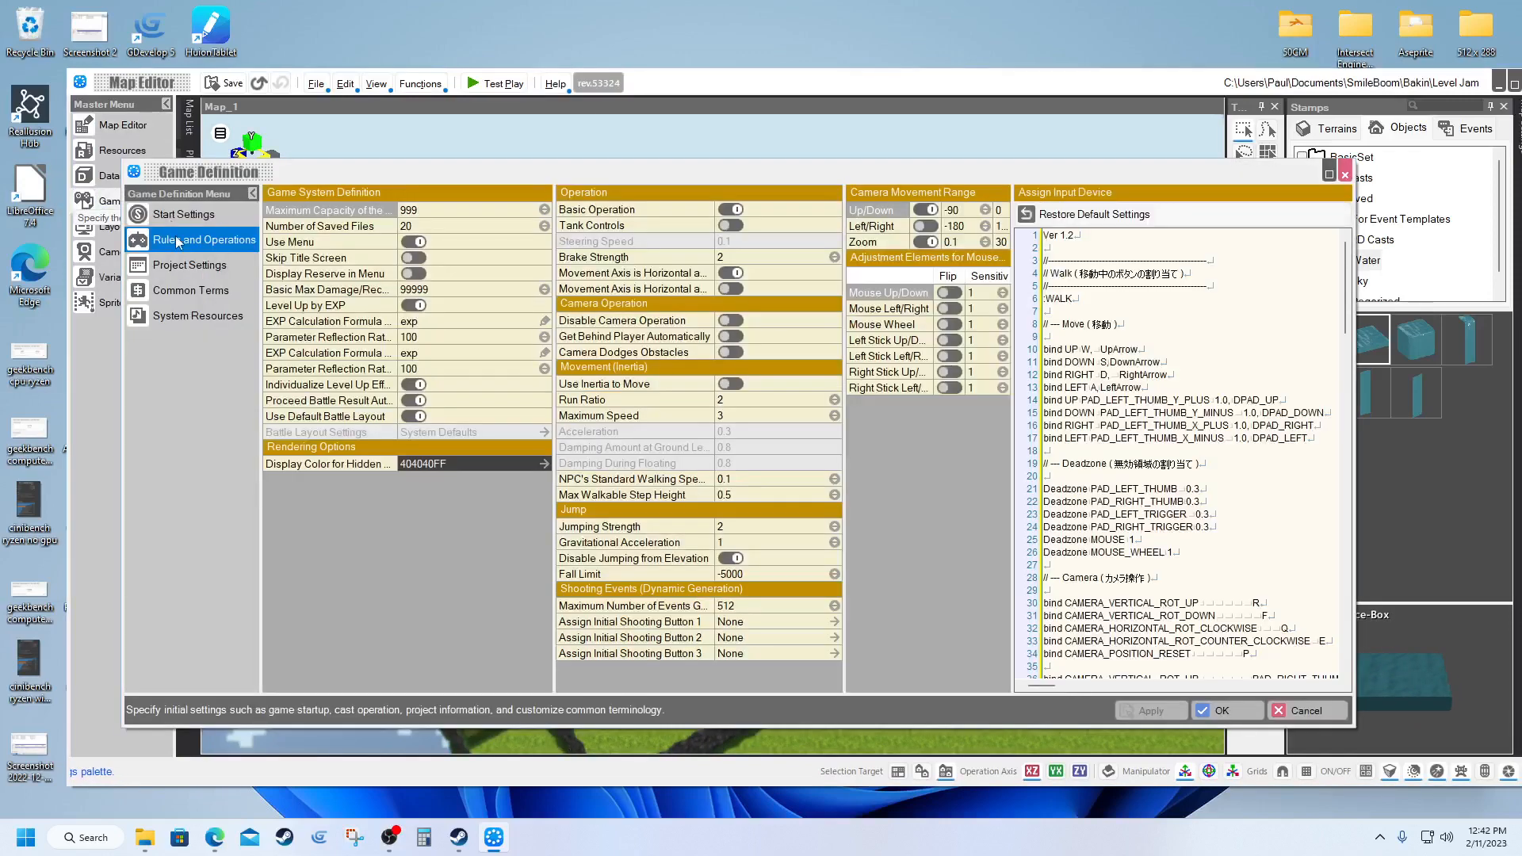
{"action": "left_click", "coordinate": [169, 219]}
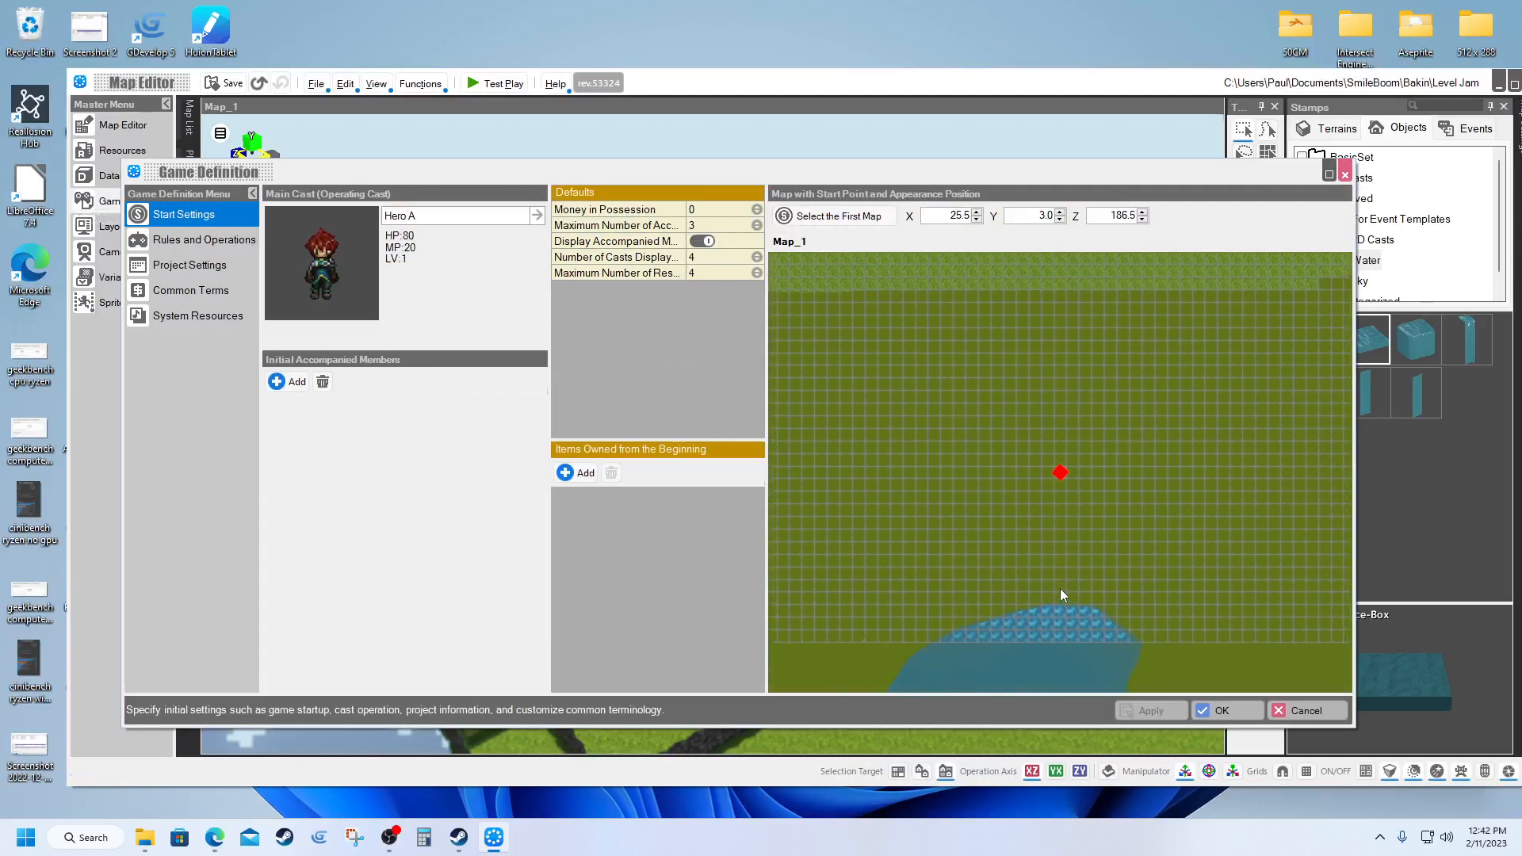
{"action": "left_click", "coordinate": [1022, 273]}
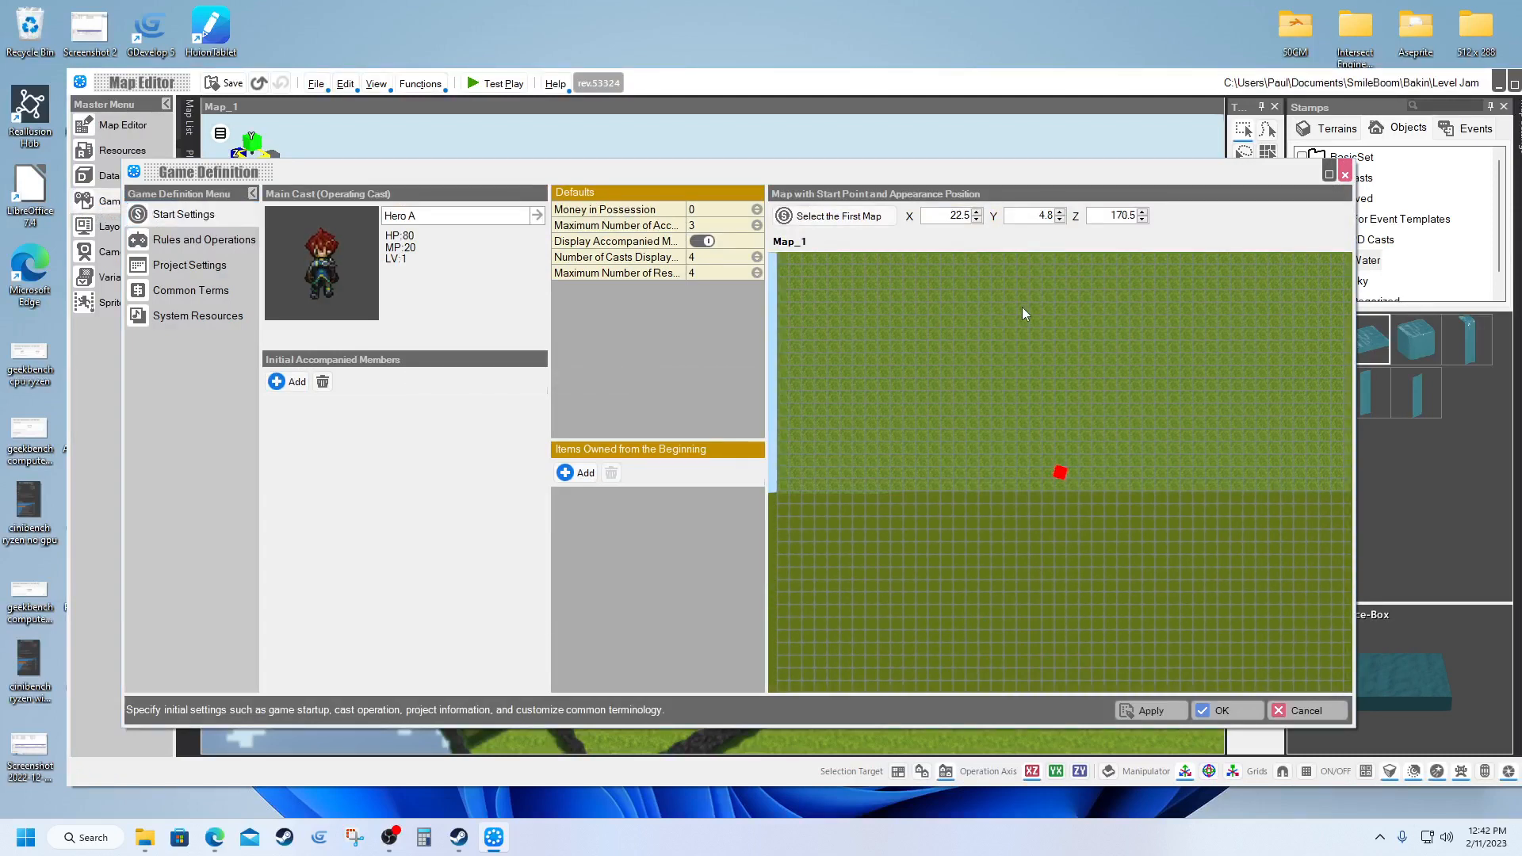
{"action": "left_click", "coordinate": [1222, 712]}
Step: Start a test play with a new game and check the hero at the start point, up close and from farther away
{"action": "left_click", "coordinate": [497, 84]}
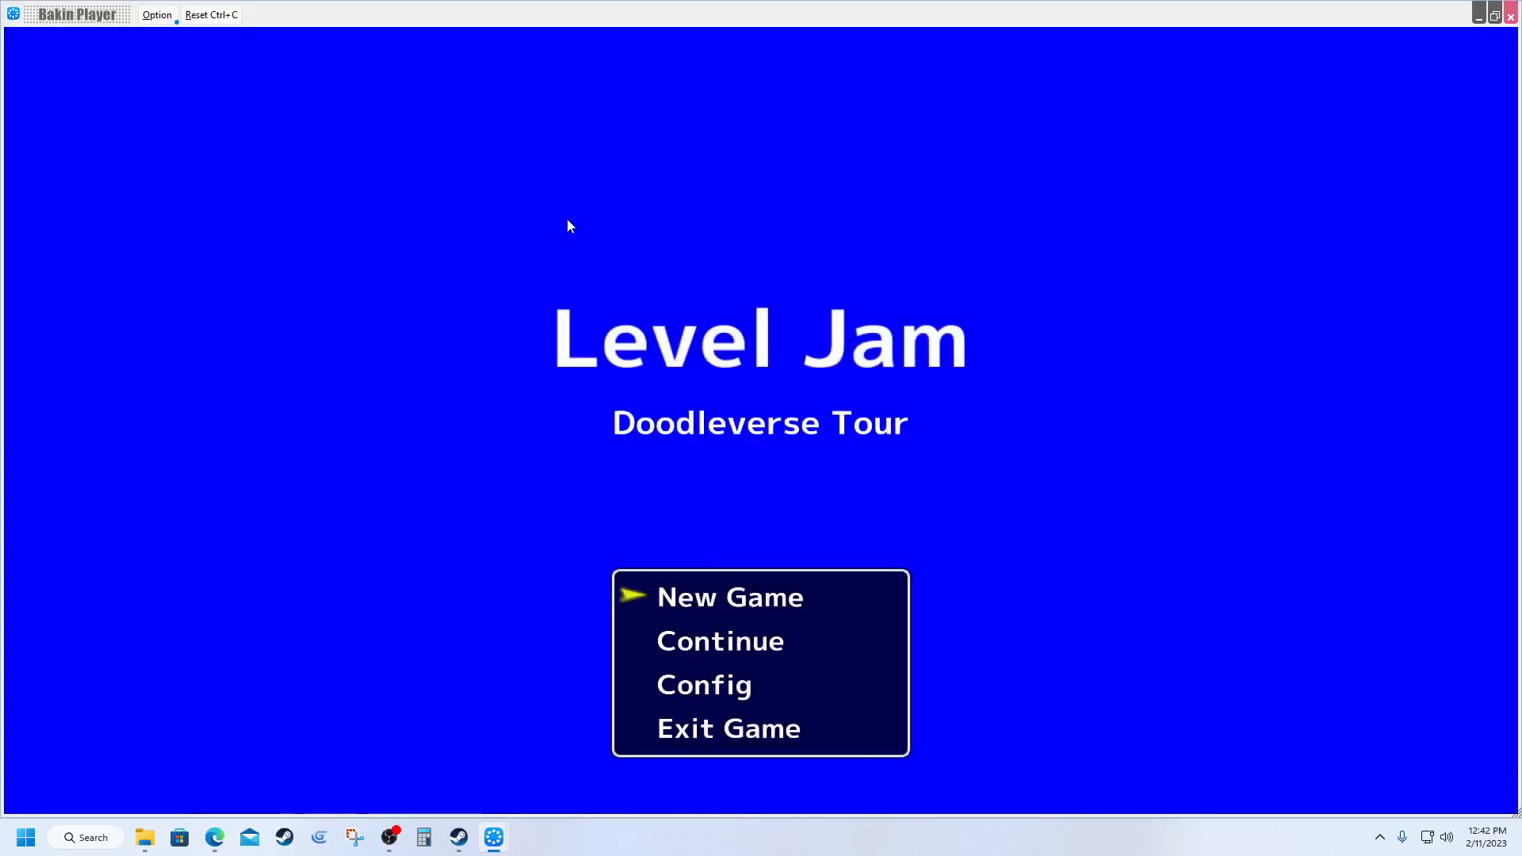
{"action": "key", "text": "Return"}
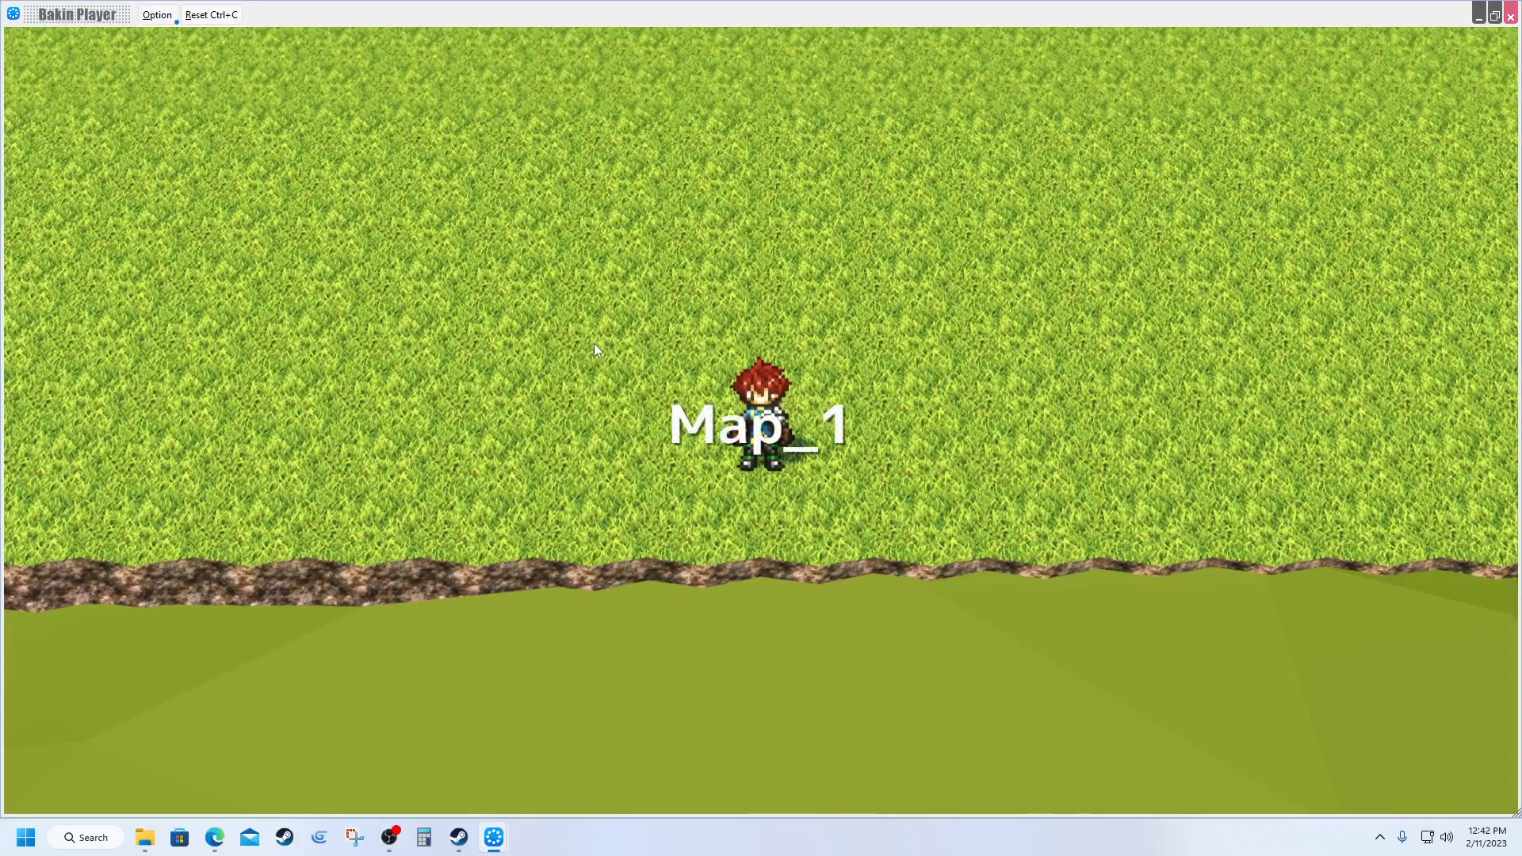
{"action": "key", "text": "Up"}
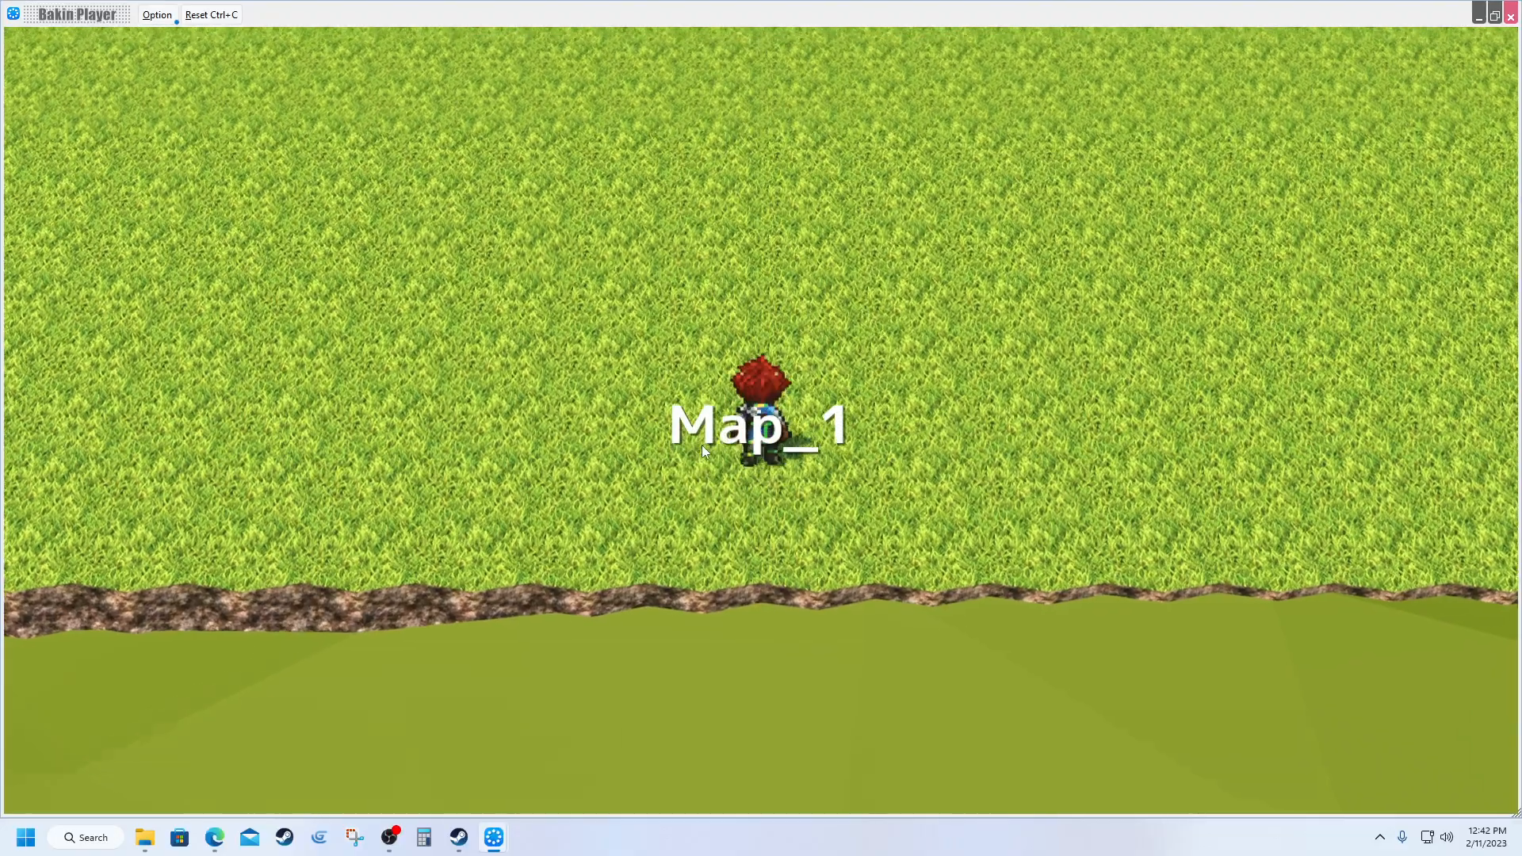
{"action": "key", "text": "Down"}
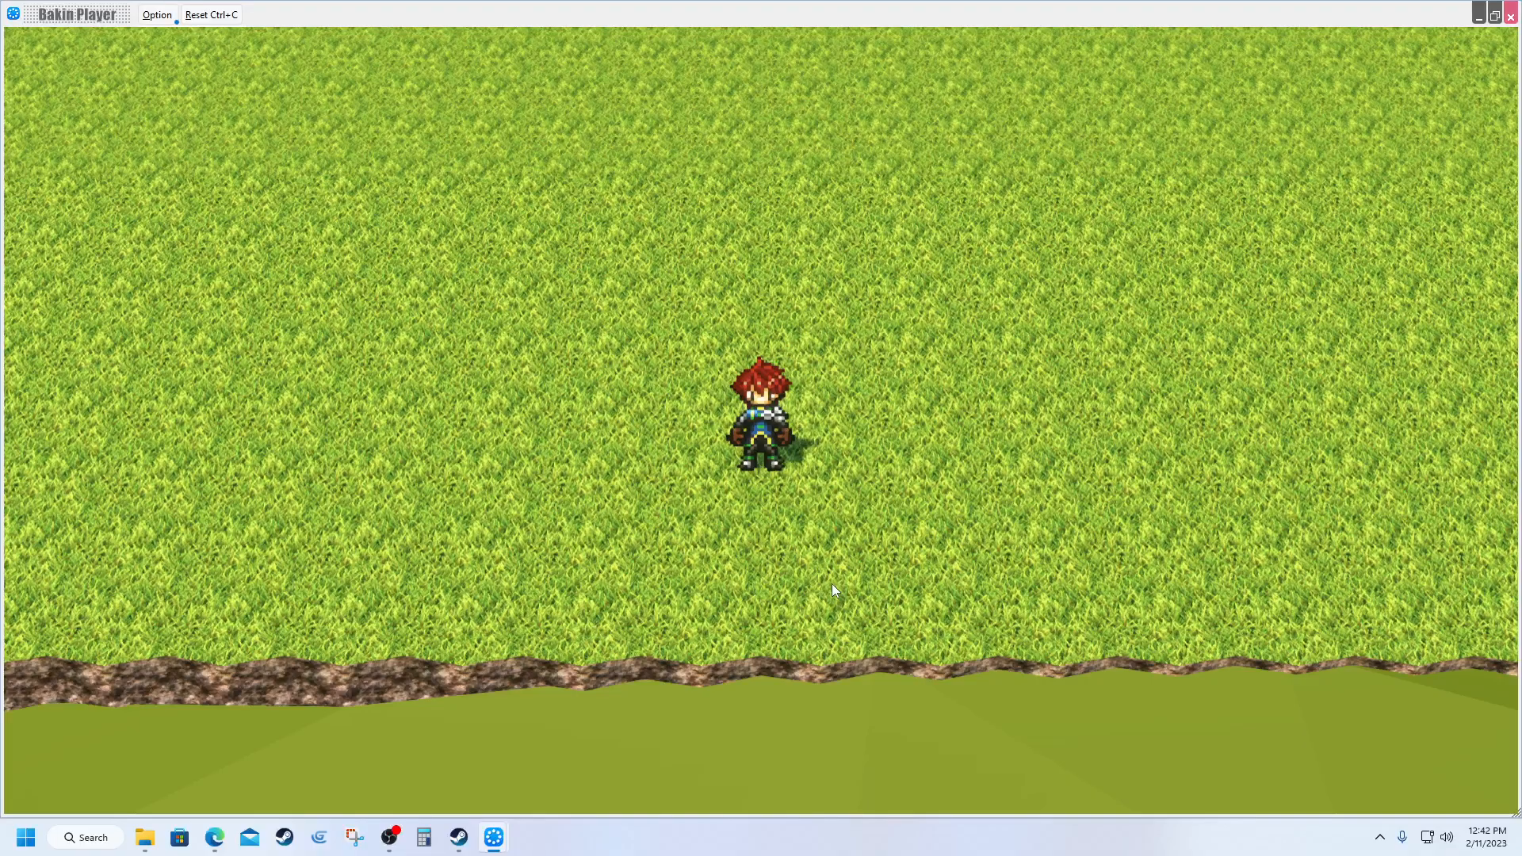
{"action": "scroll", "coordinate": [830, 584], "scroll_direction": "up", "scroll_amount": 3}
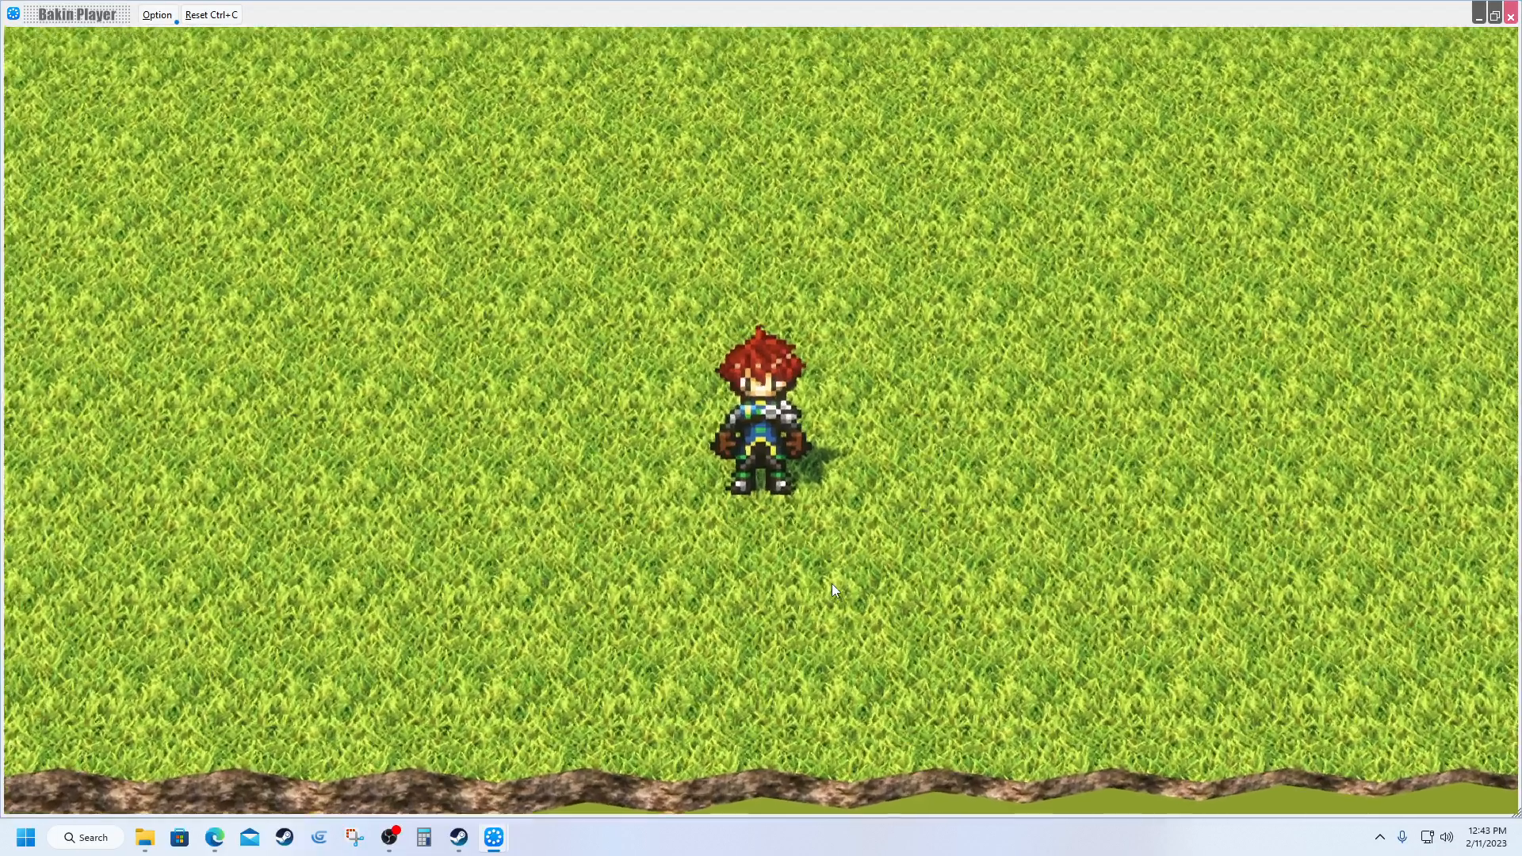
{"action": "scroll", "coordinate": [830, 584], "scroll_direction": "up", "scroll_amount": 3}
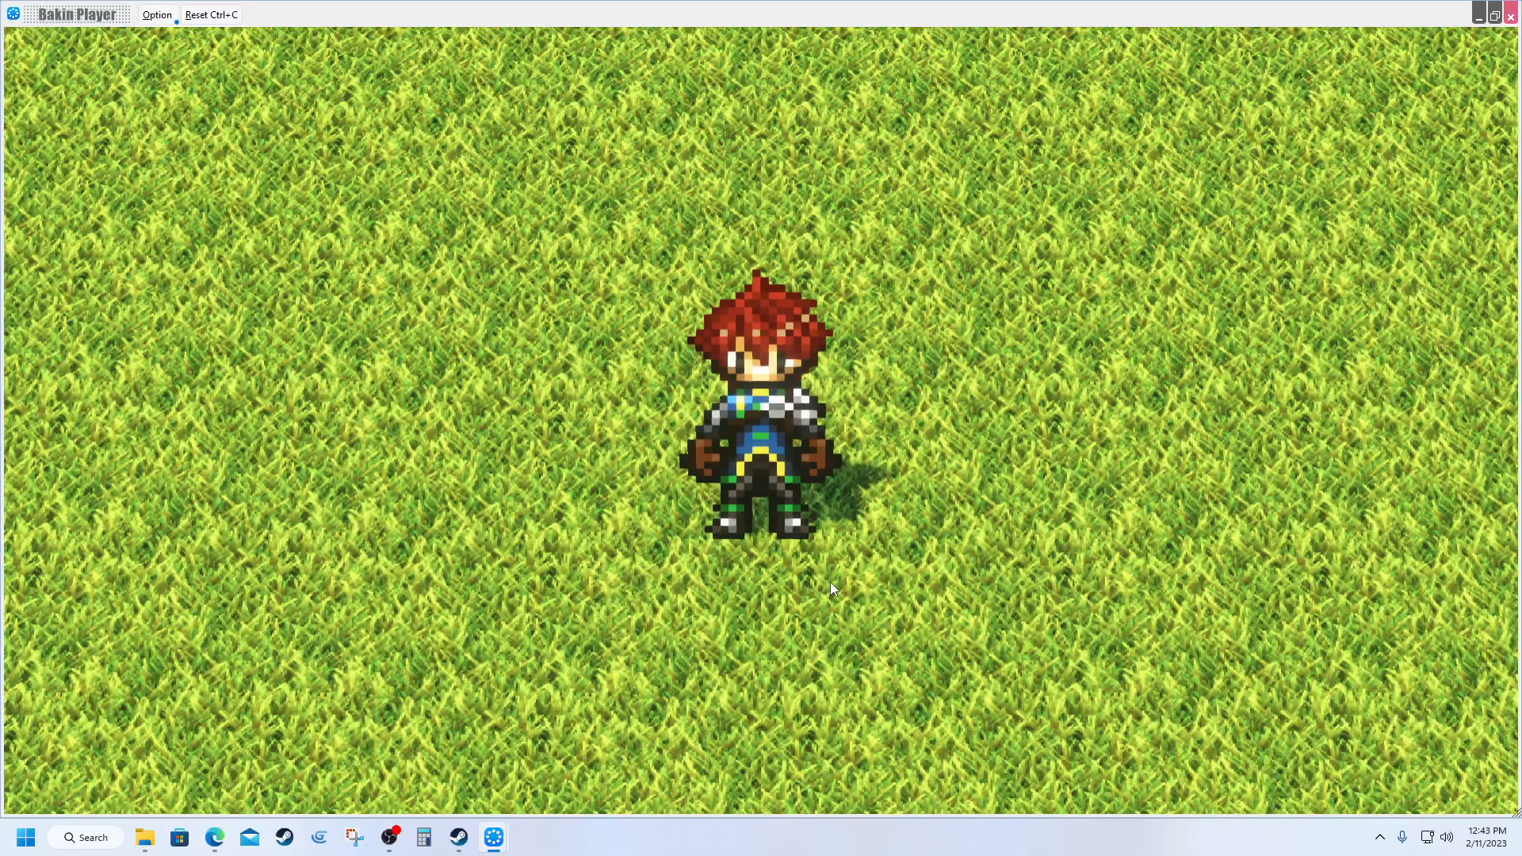
{"action": "scroll", "coordinate": [829, 581], "scroll_direction": "down", "scroll_amount": 3}
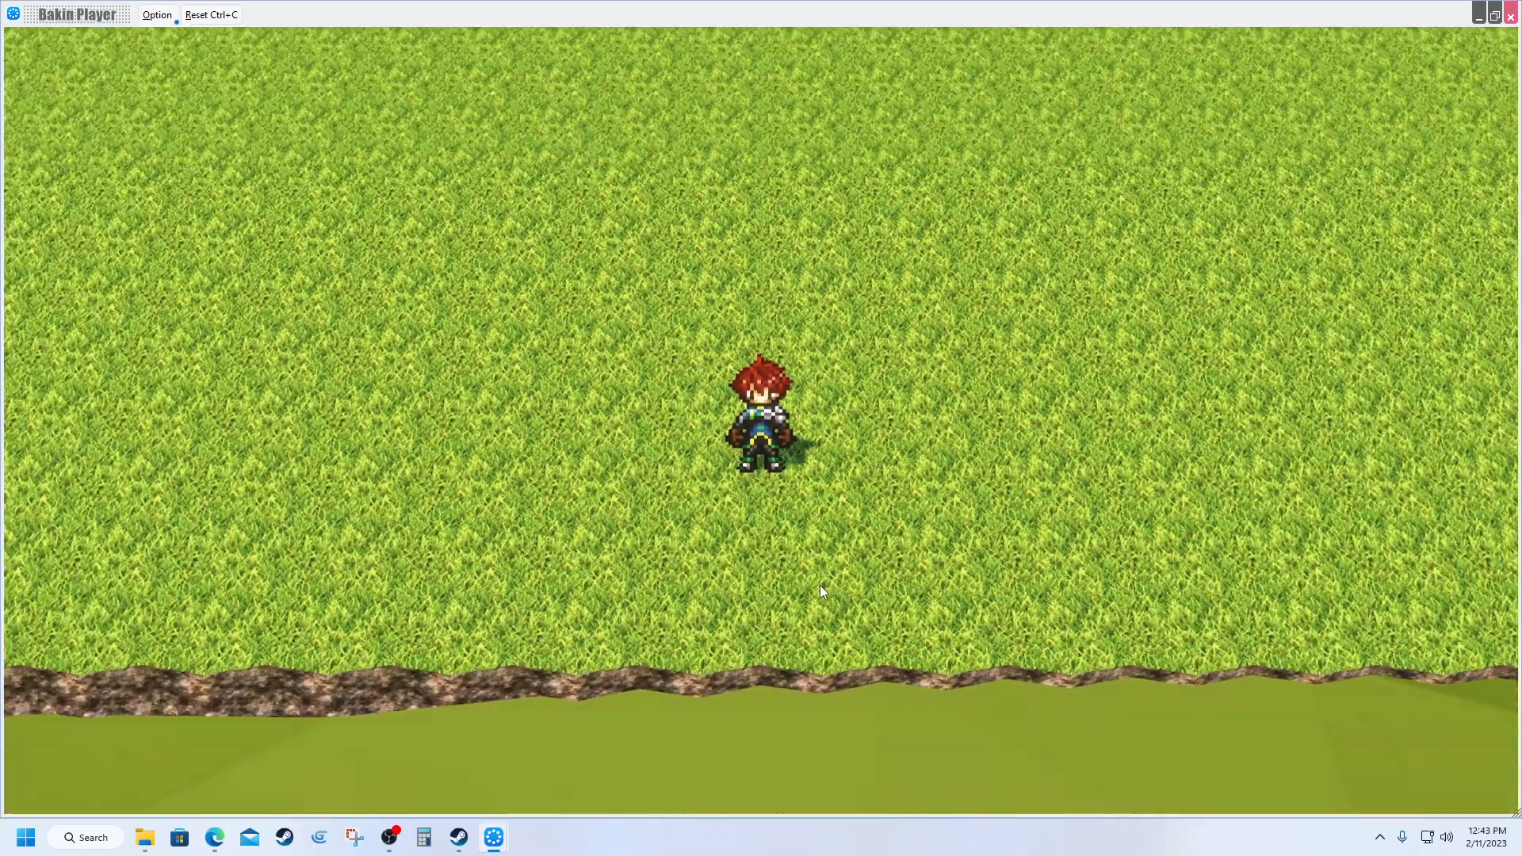
Step: Walk the hero from the raised grass onto the beach terrain and along the water's edge to test the ground collision
{"action": "middle_click_drag", "start_coordinate": [821, 586], "coordinate": [755, 566]}
{"action": "key", "text": "w"}
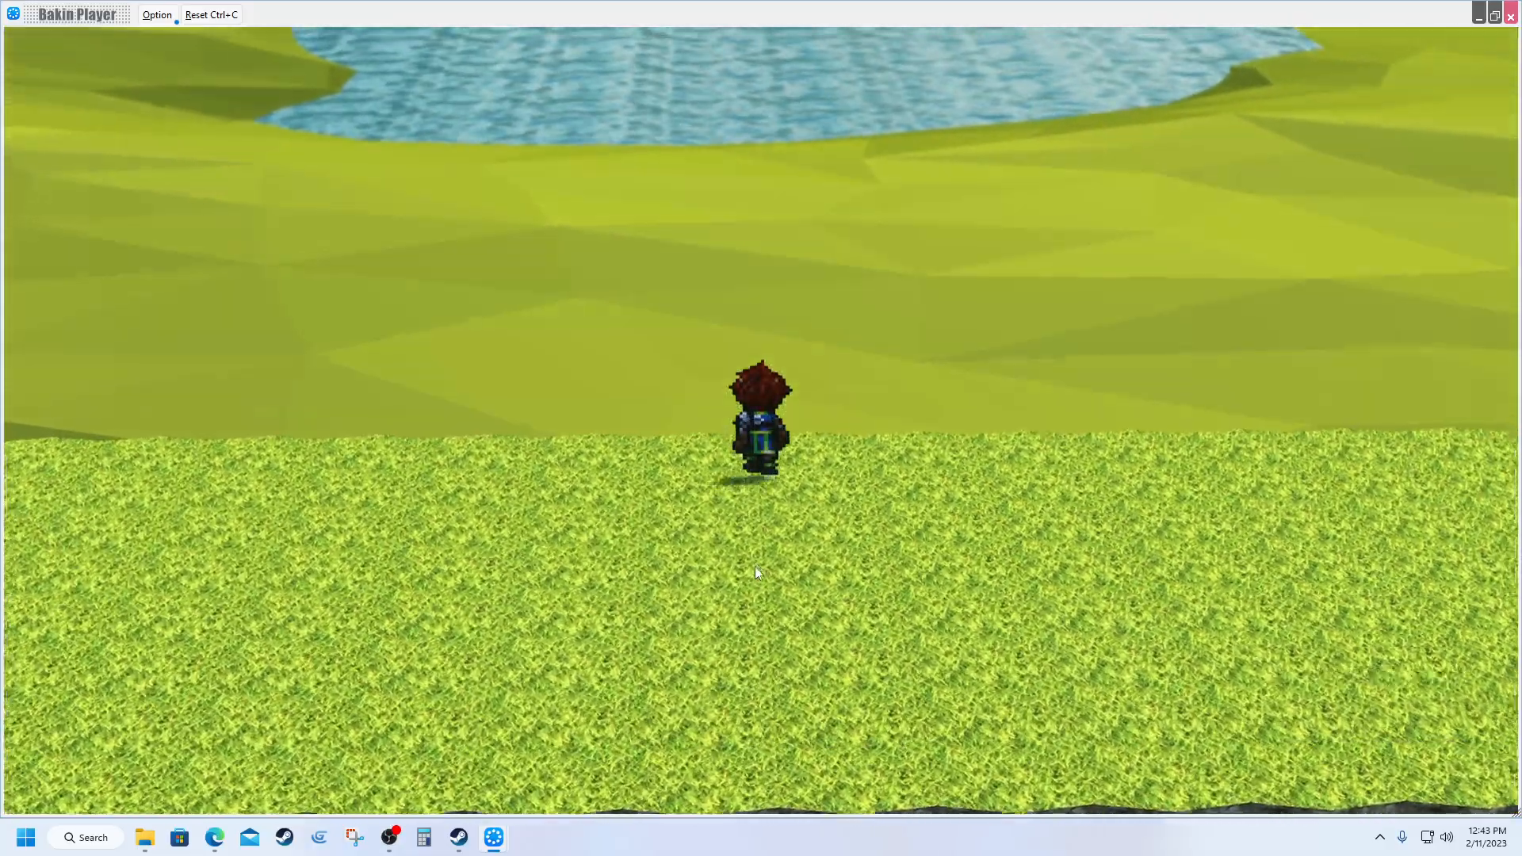
{"action": "key", "text": "space"}
{"action": "key", "text": "w"}
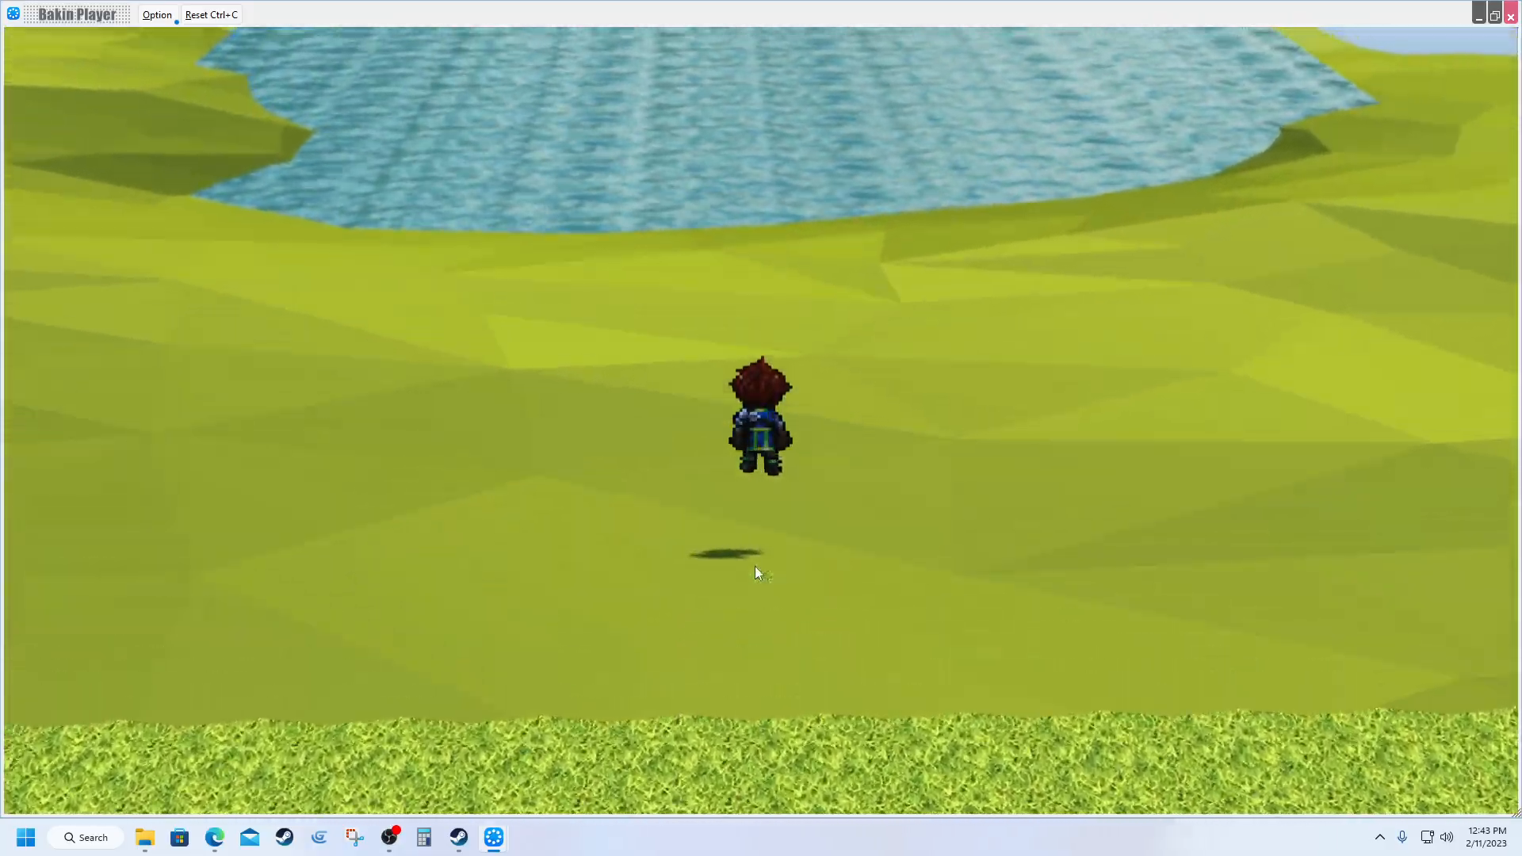
{"action": "key", "text": "w"}
{"action": "key", "text": "d"}
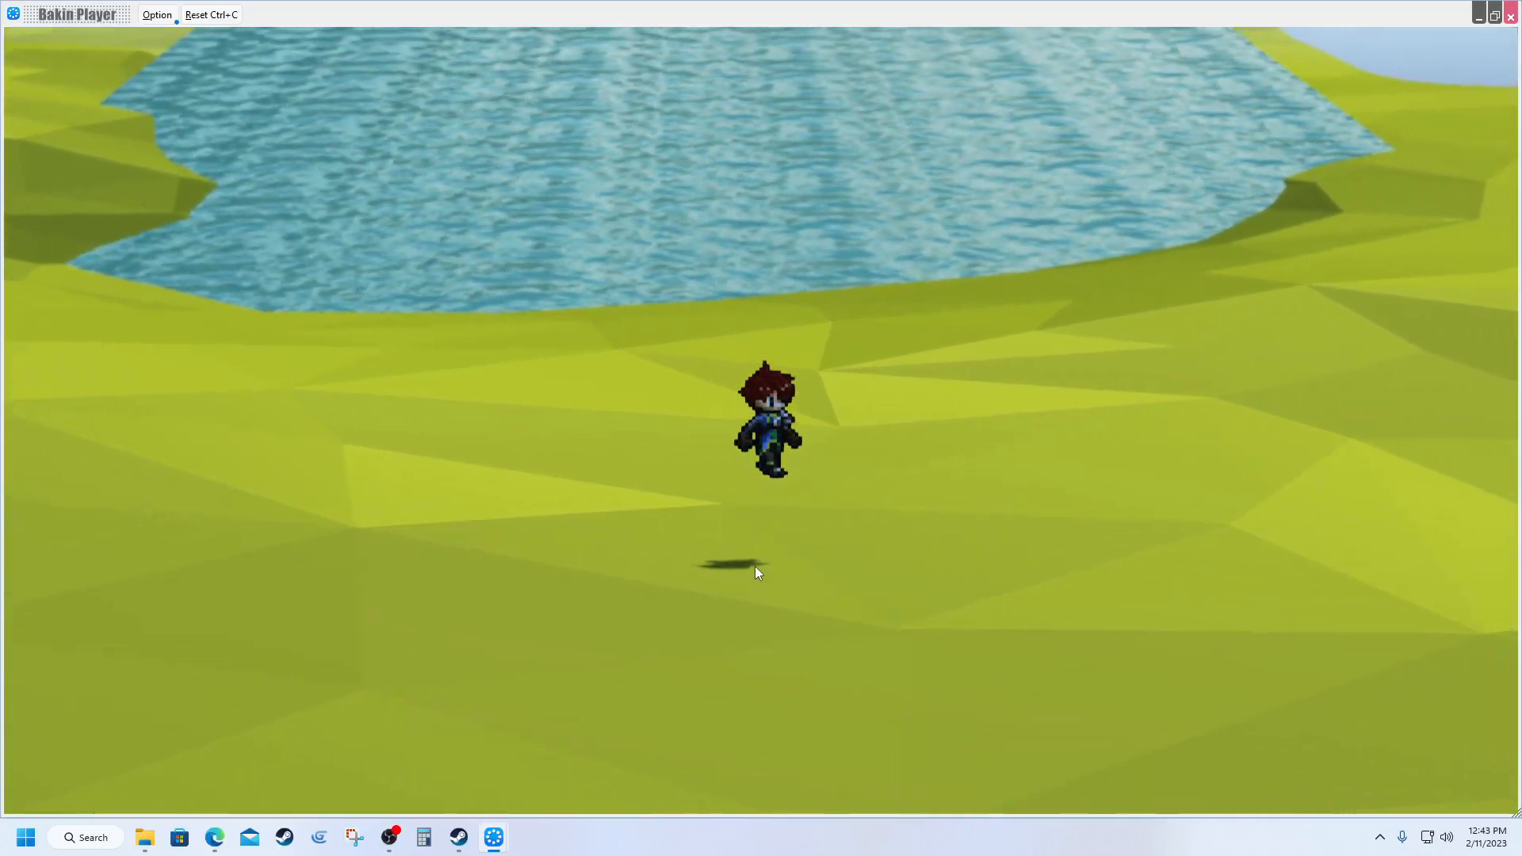
{"action": "key", "text": "w"}
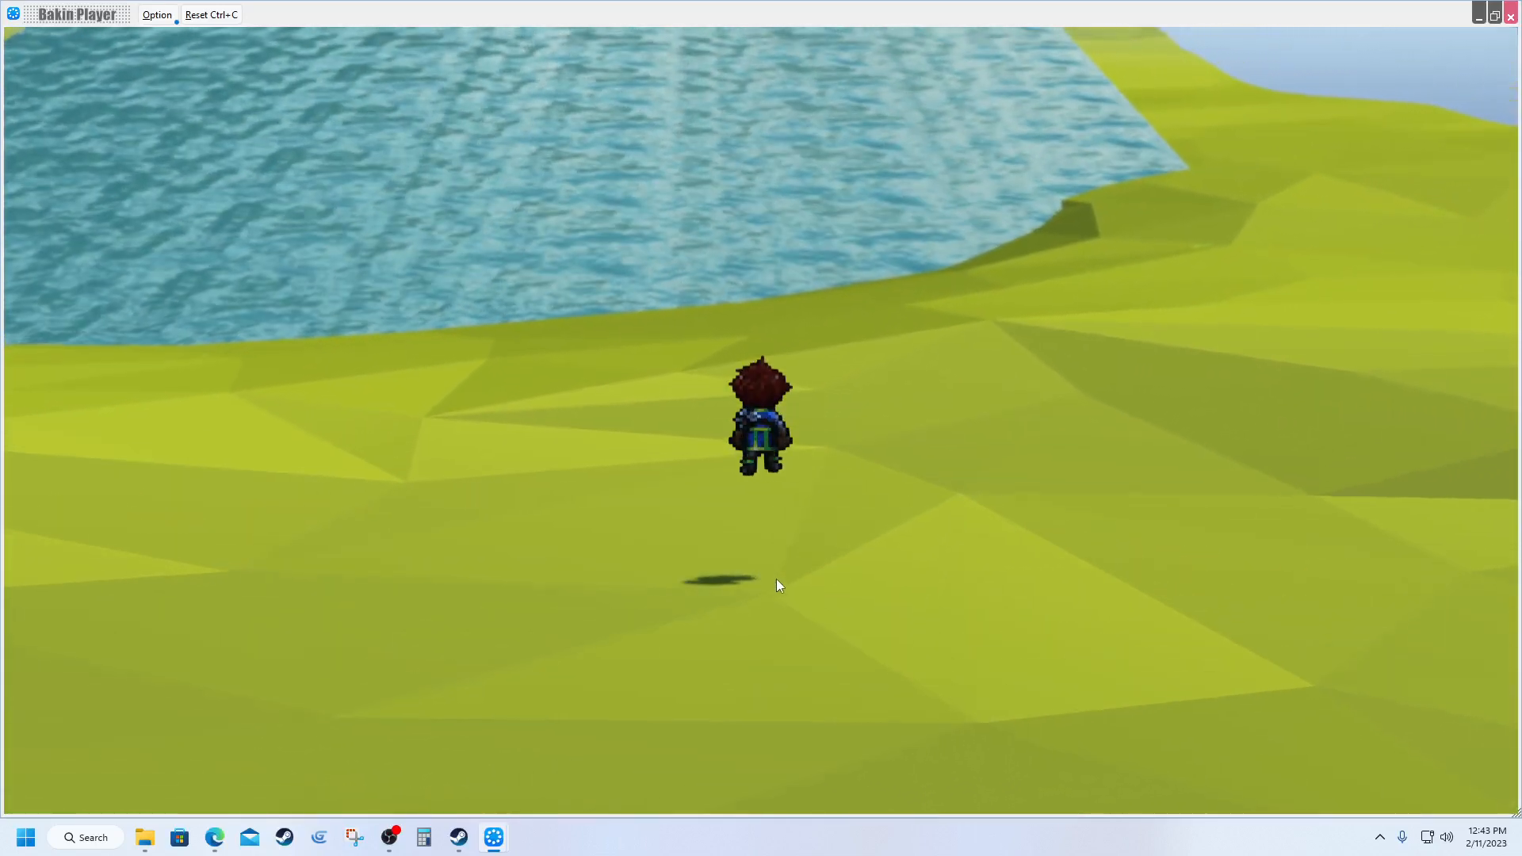
{"action": "key", "text": "w"}
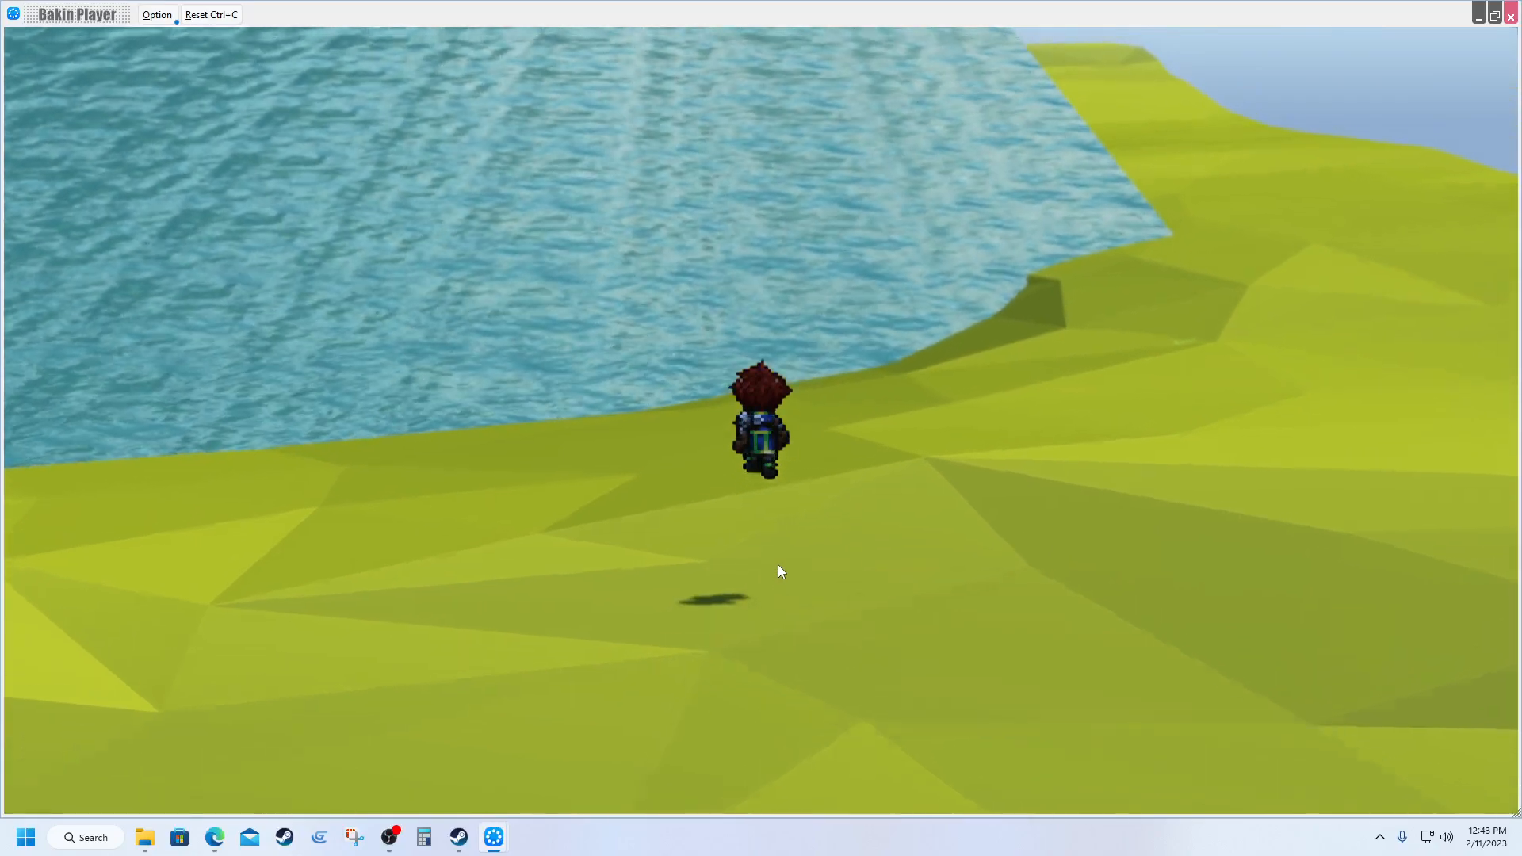
{"action": "key", "text": "w"}
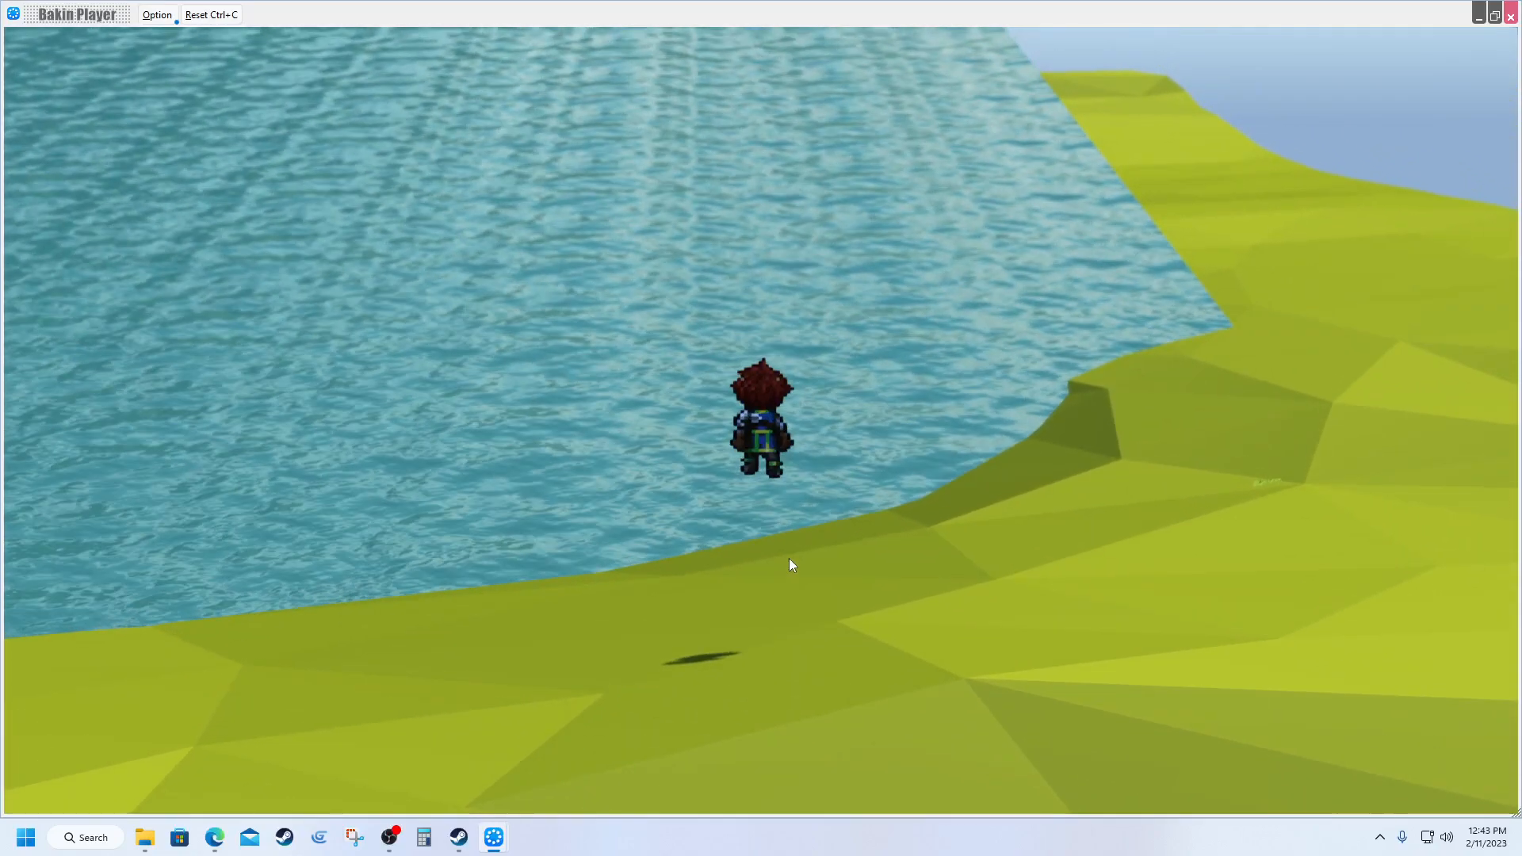
{"action": "key", "text": "d"}
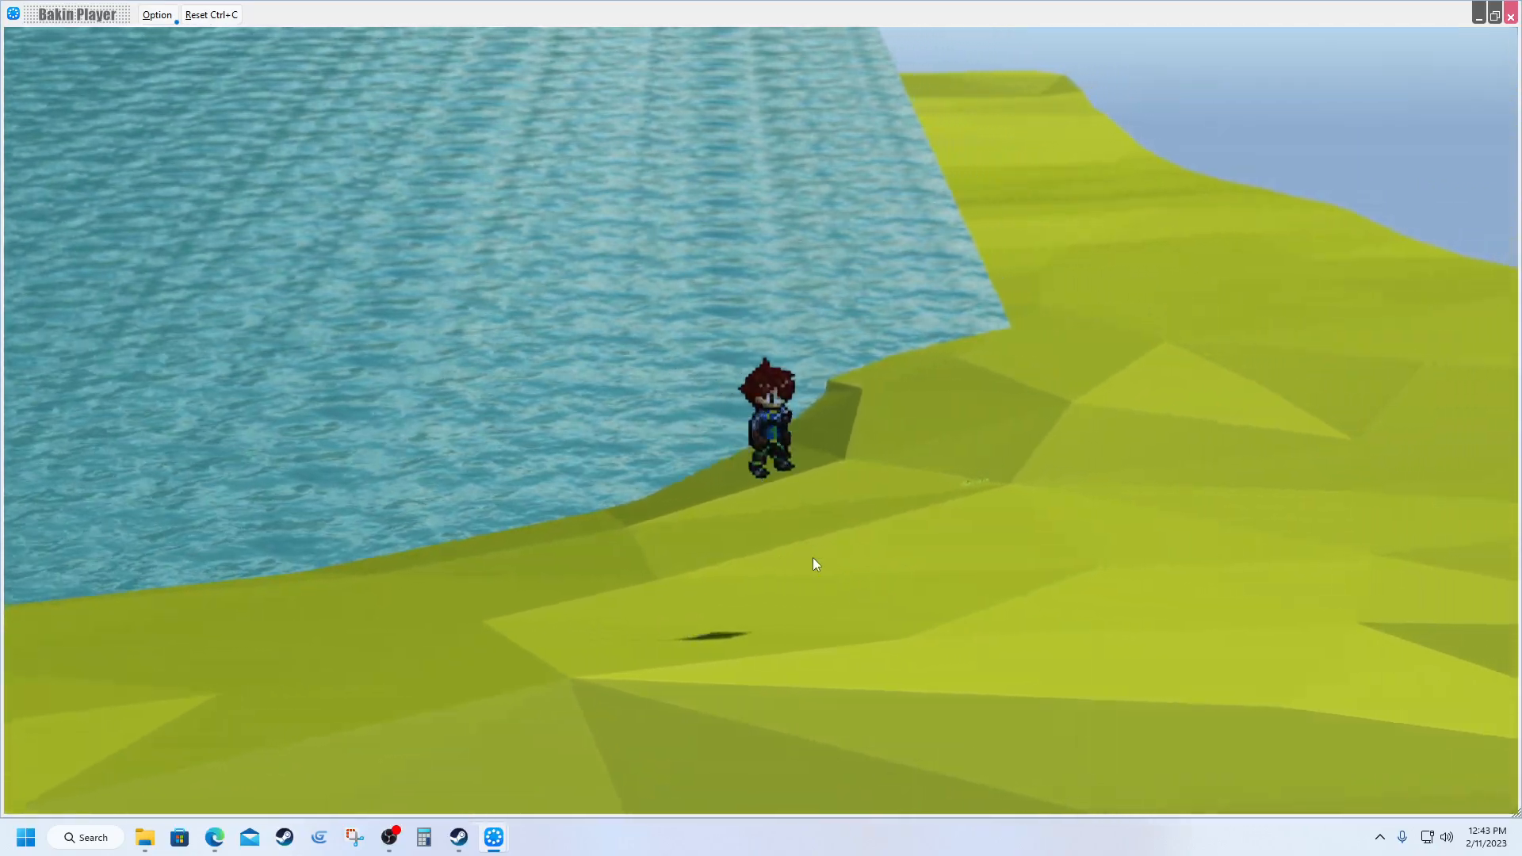
Step: Look over the water surface from the shore, and walk the hero back across the beach onto the raised grass strip
{"action": "mouse_move", "coordinate": [812, 559]}
{"action": "right_mouse_down"}
{"action": "mouse_move", "coordinate": [774, 549]}
{"action": "mouse_move", "coordinate": [815, 553]}
{"action": "right_mouse_up"}
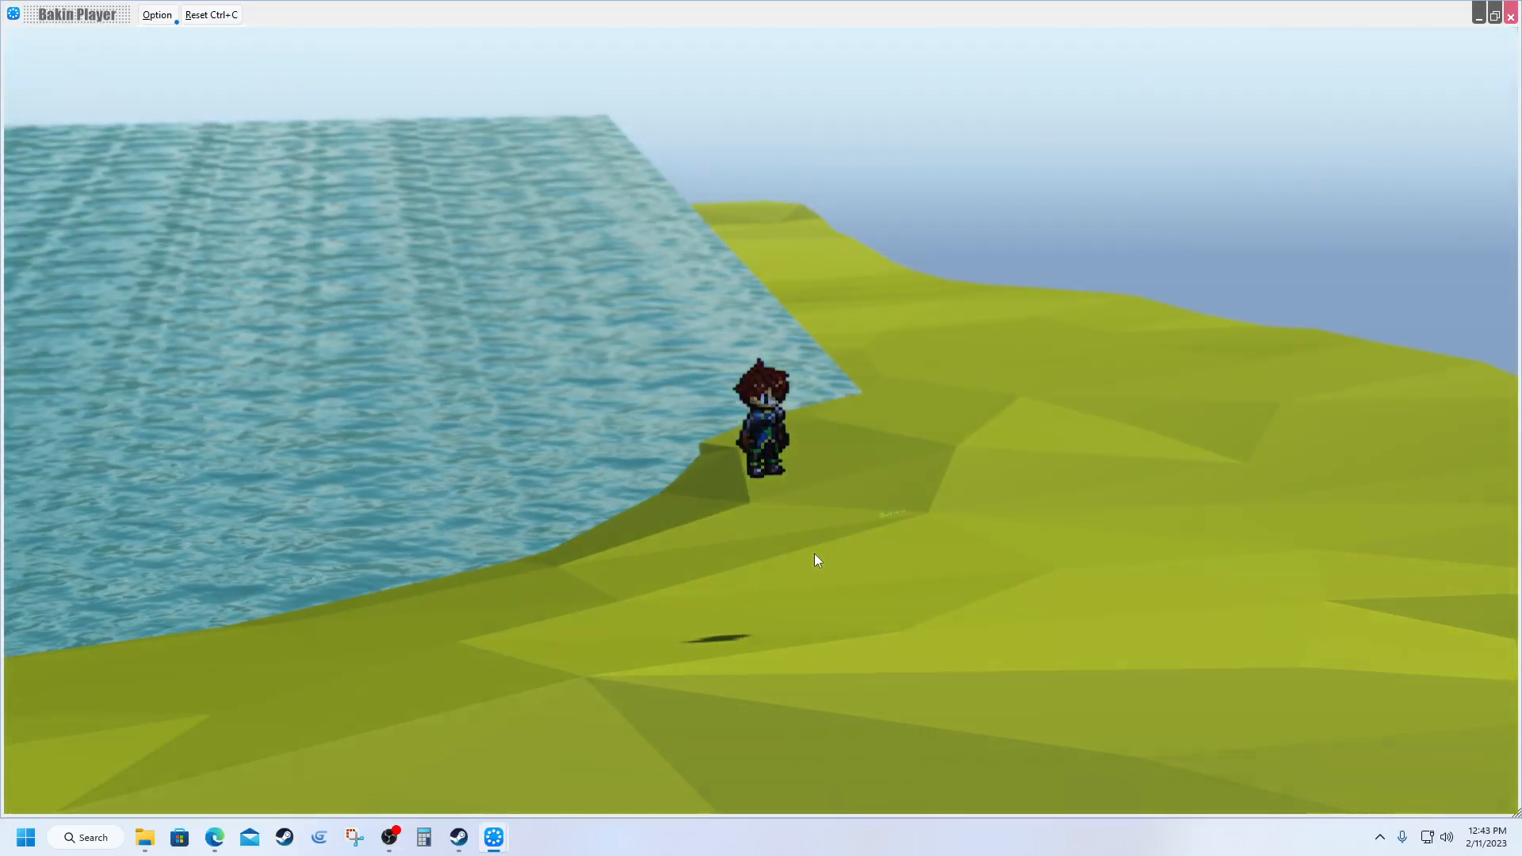
{"action": "key", "text": "s"}
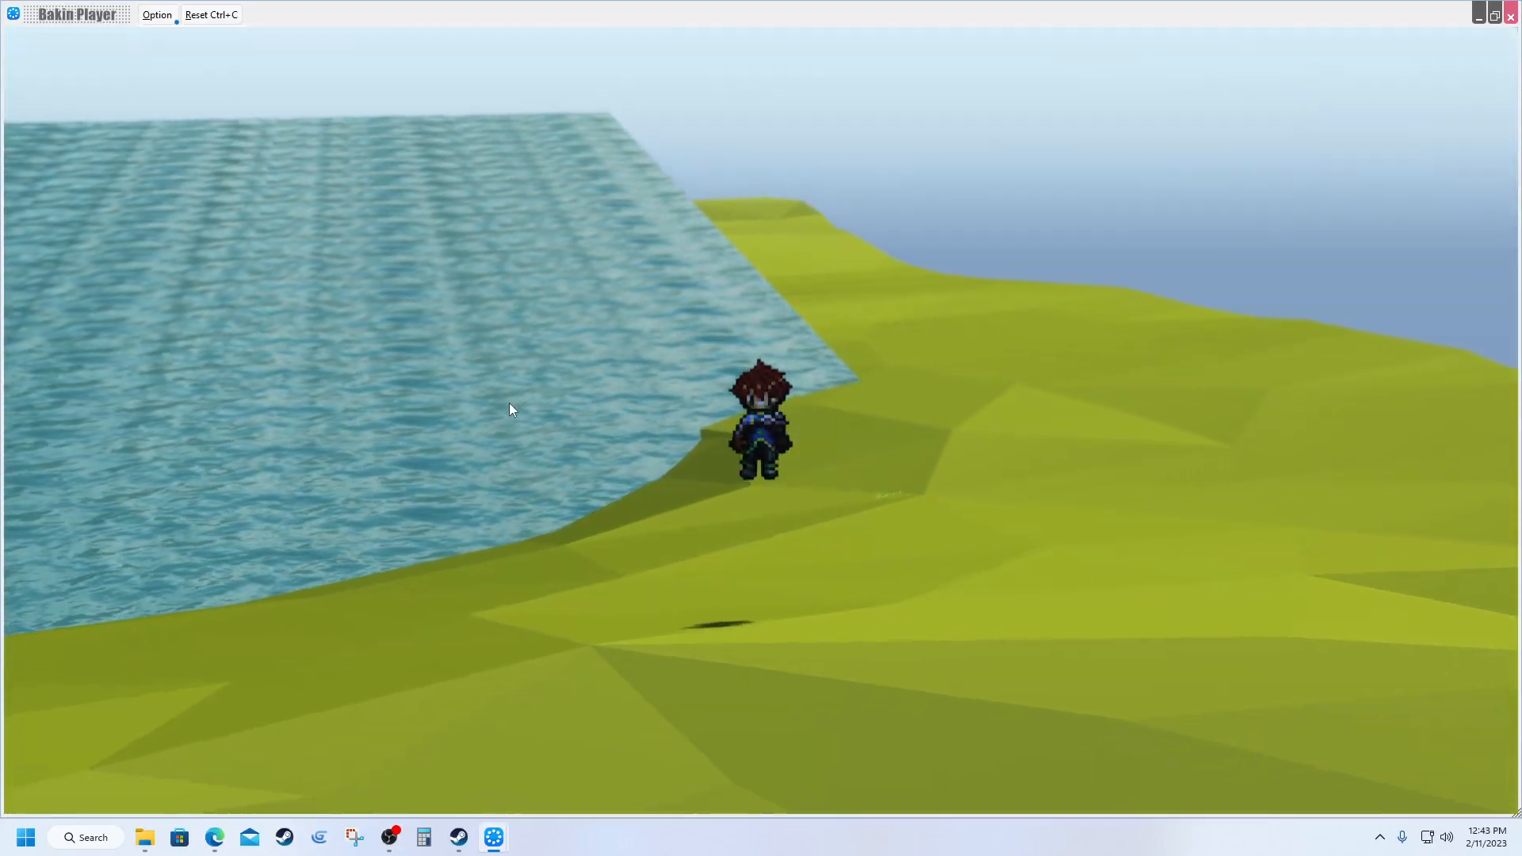
{"action": "key", "text": "a"}
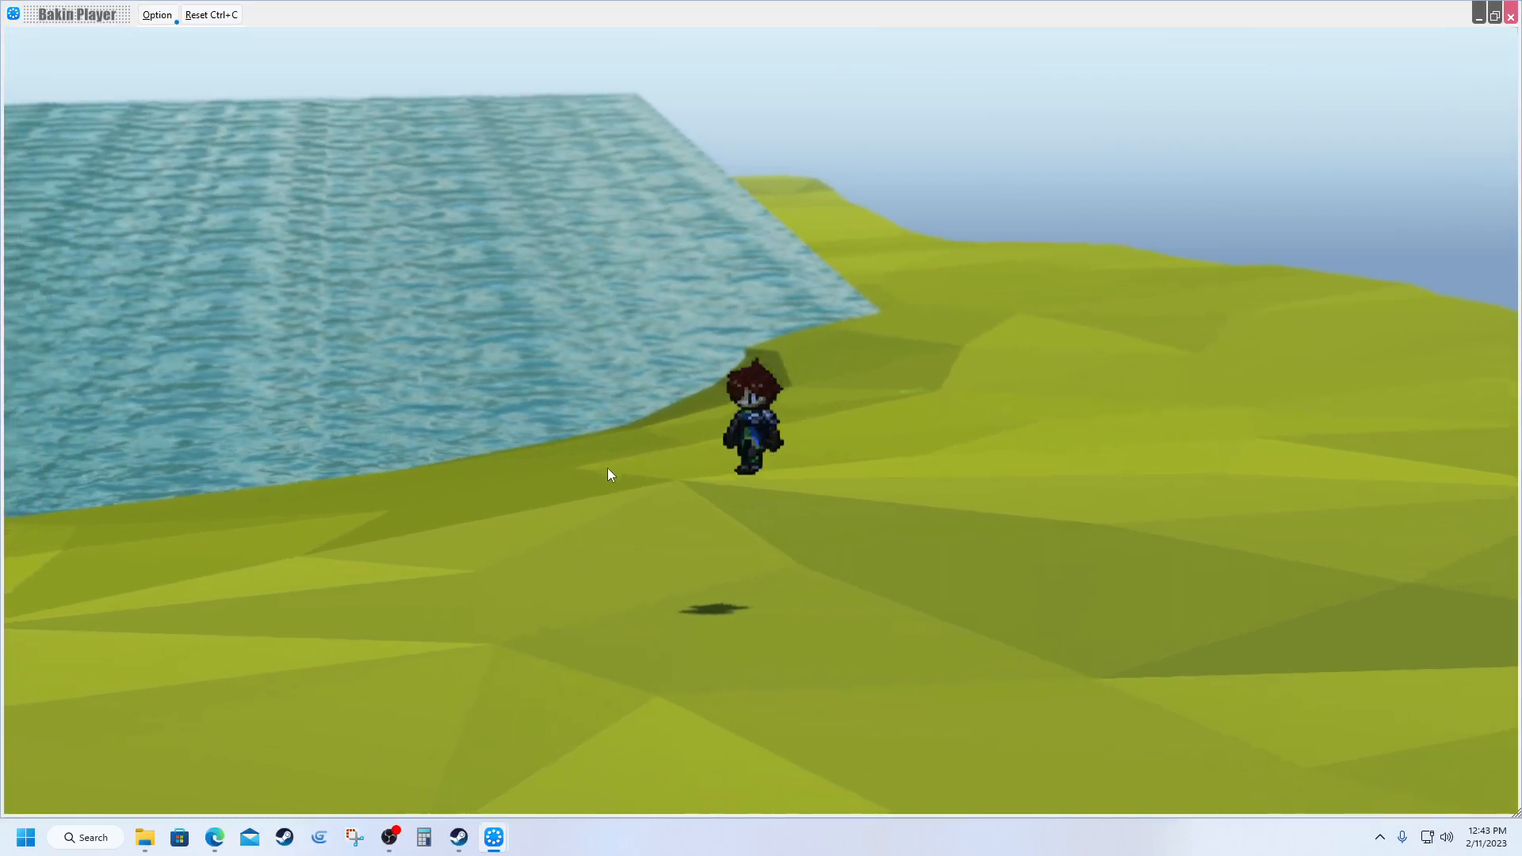
{"action": "mouse_move", "coordinate": [606, 469]}
{"action": "right_mouse_down"}
{"action": "mouse_move", "coordinate": [539, 463]}
{"action": "mouse_move", "coordinate": [592, 470]}
{"action": "right_mouse_up"}
{"action": "key", "text": "w"}
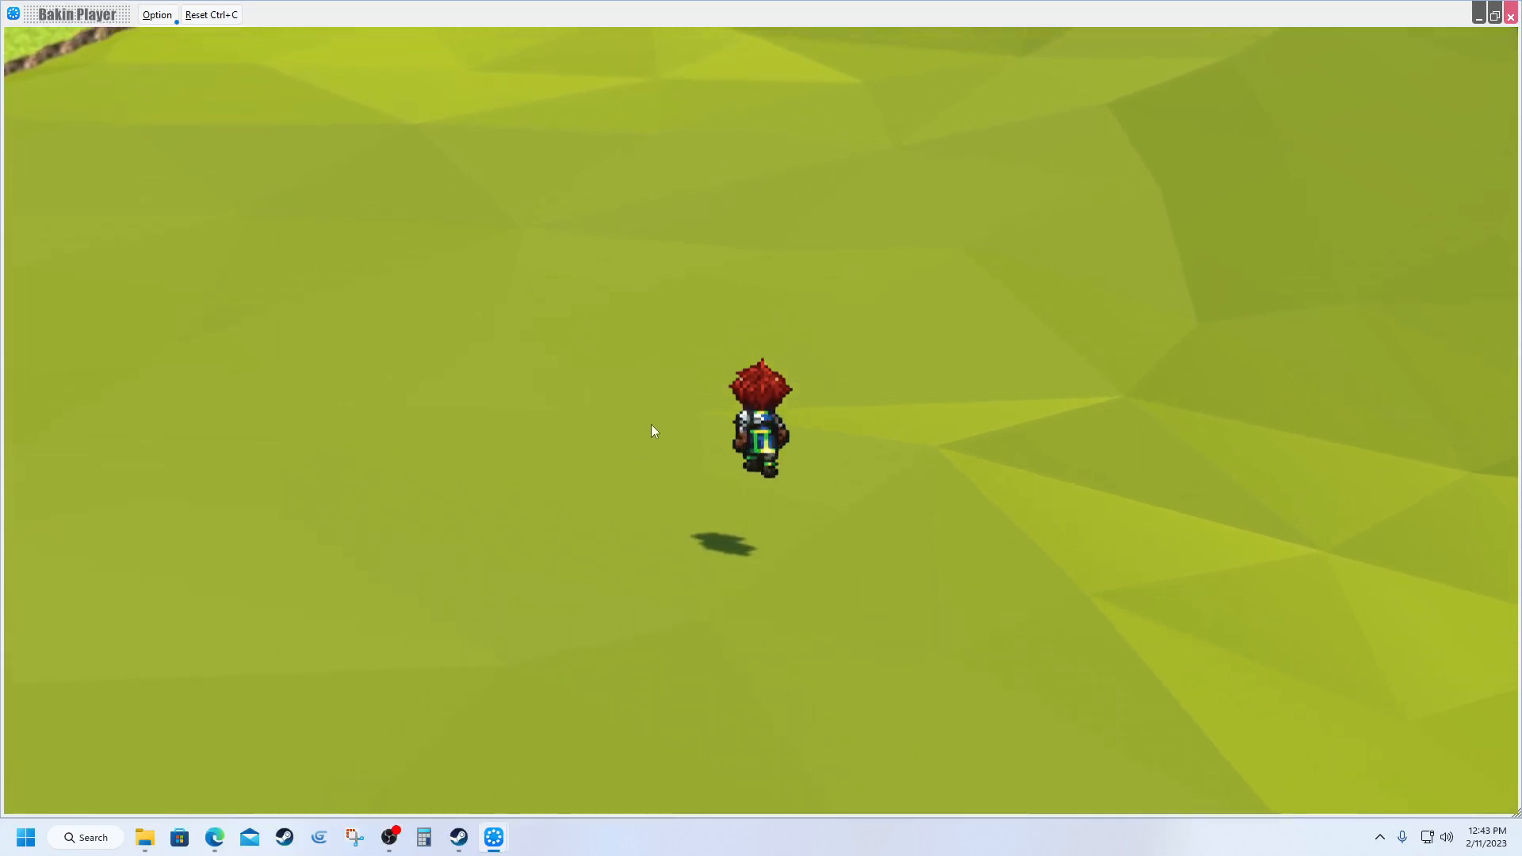
{"action": "key", "text": "w"}
{"action": "mouse_move", "coordinate": [706, 362]}
{"action": "right_mouse_down"}
{"action": "mouse_move", "coordinate": [706, 341]}
{"action": "mouse_move", "coordinate": [682, 346]}
{"action": "right_mouse_up"}
{"action": "key", "text": "w"}
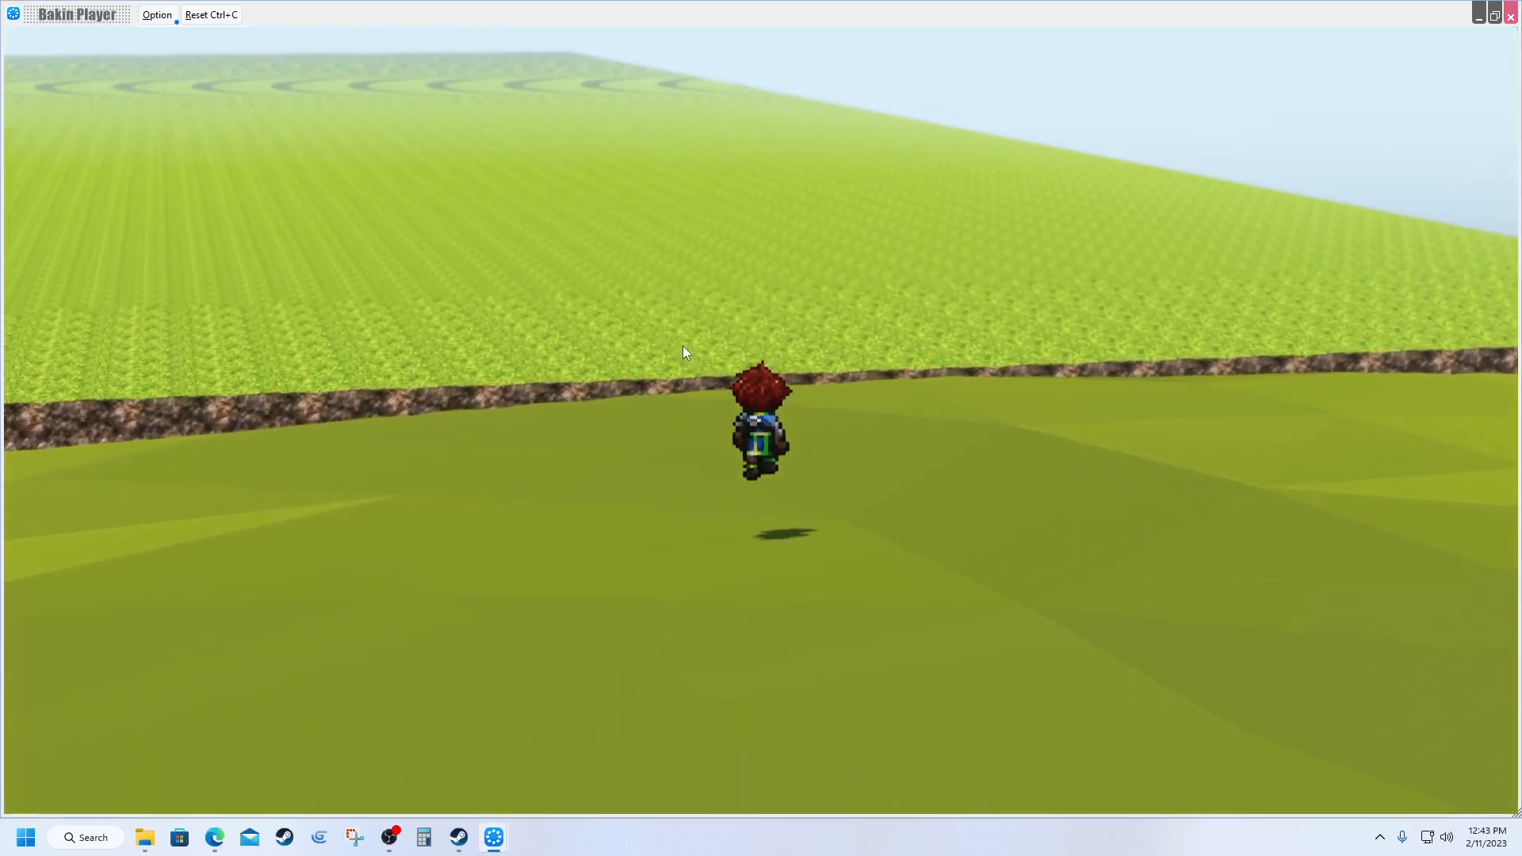
{"action": "key", "text": "w"}
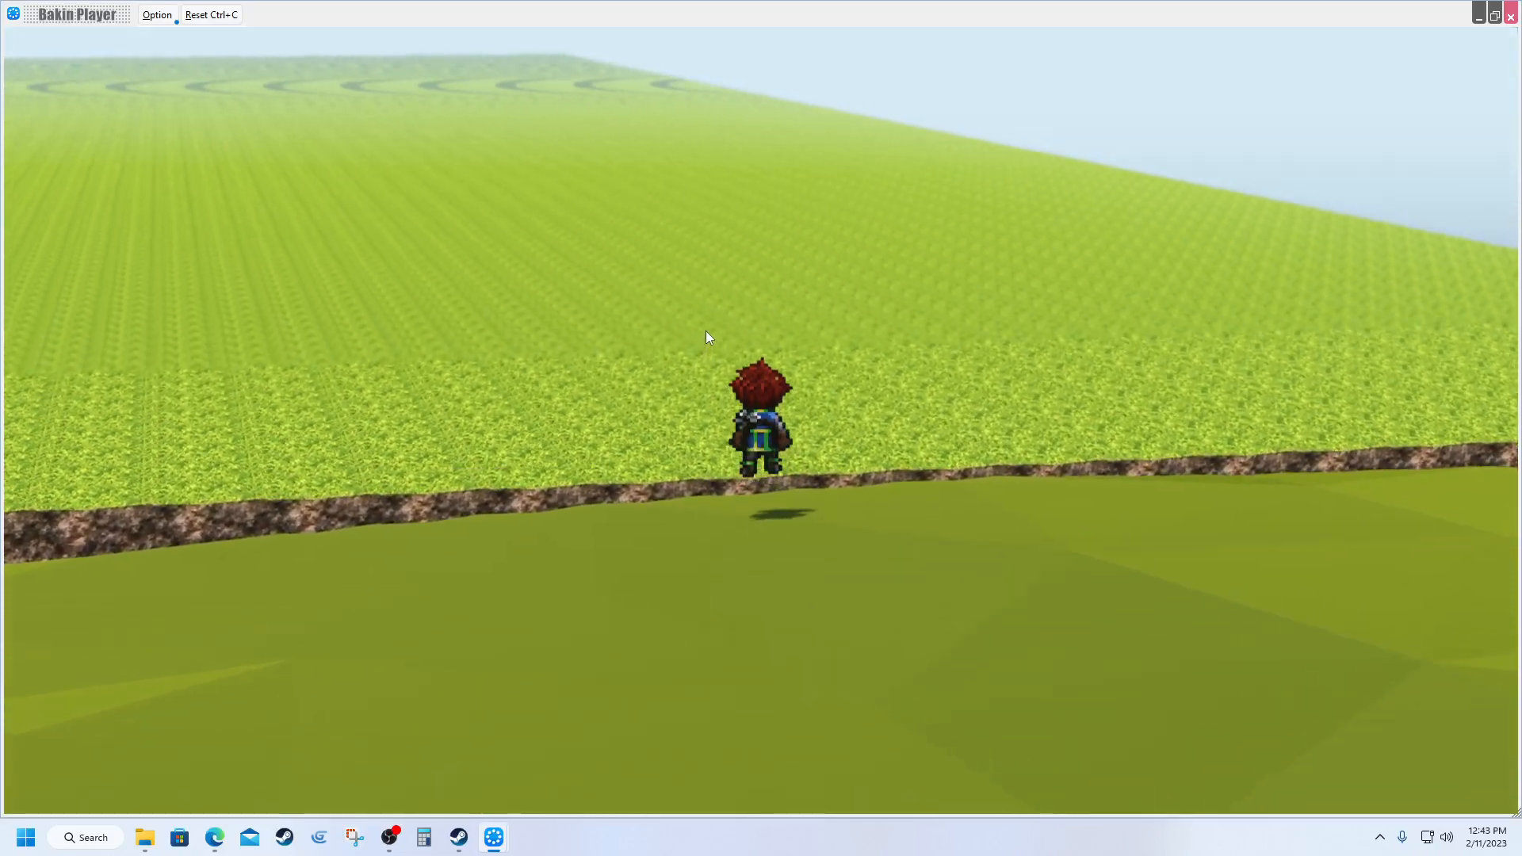
{"action": "key", "text": "w"}
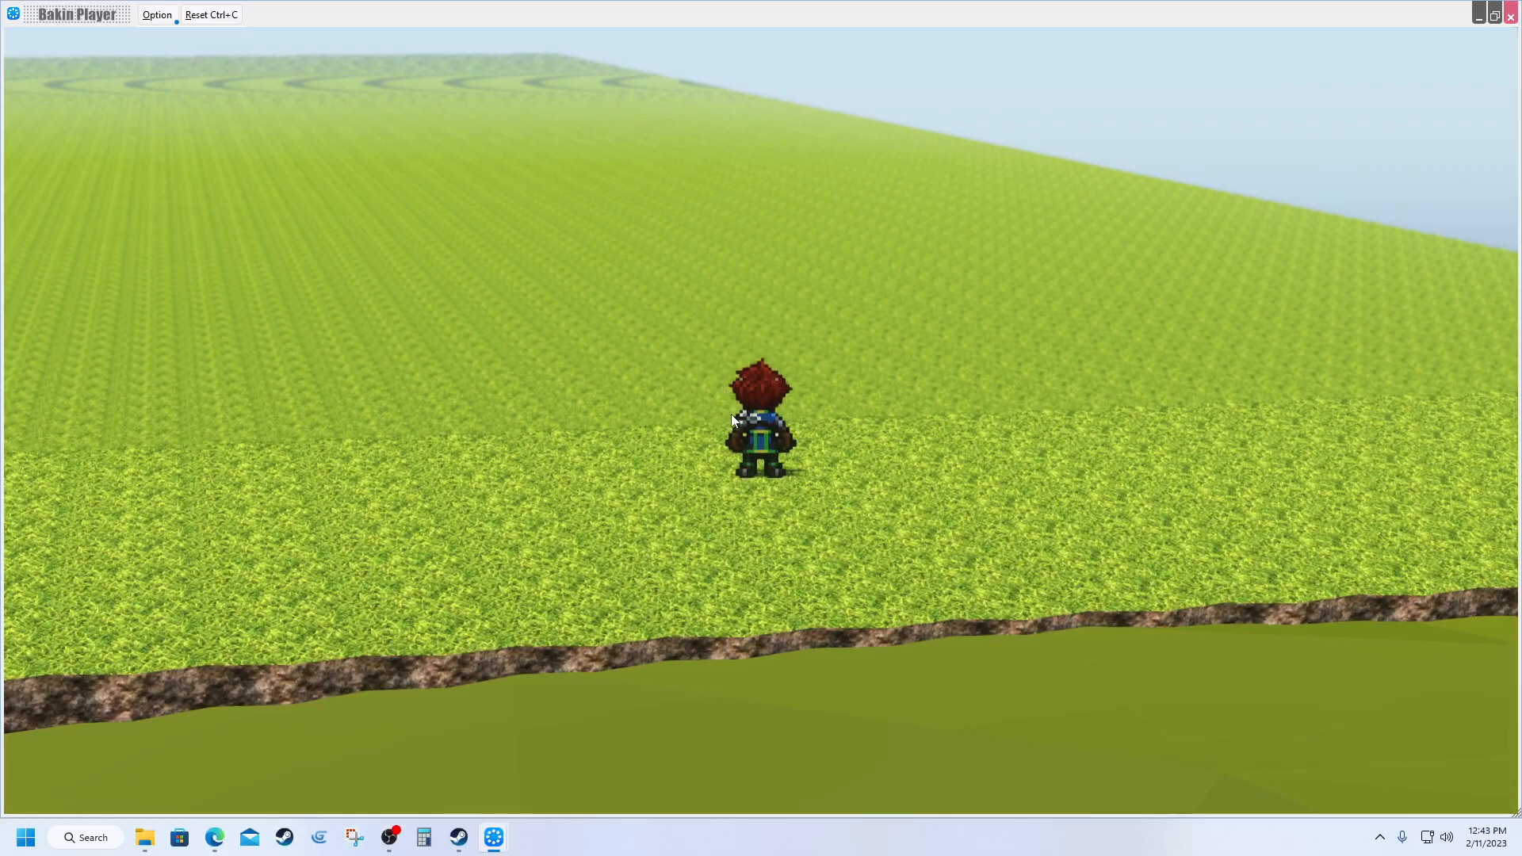
Step: Examine the hero close up on the grass, and view the beach and water from behind the raised strip
{"action": "right_click_drag", "start_coordinate": [731, 413], "coordinate": [732, 429]}
{"action": "scroll", "coordinate": [731, 429], "scroll_direction": "up", "scroll_amount": 2}
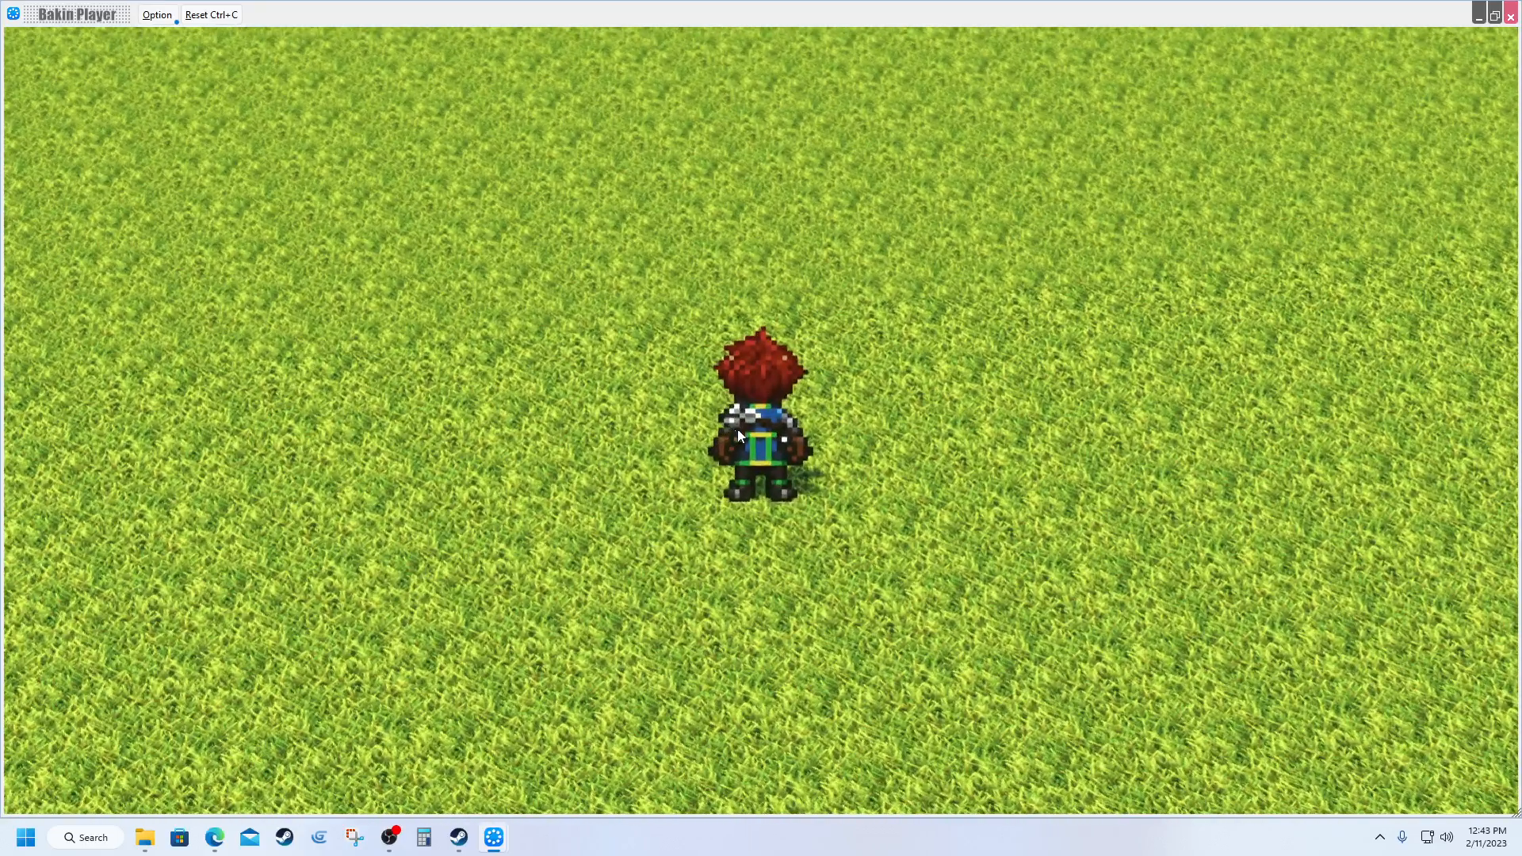
{"action": "scroll", "coordinate": [802, 447], "scroll_direction": "up", "scroll_amount": 1}
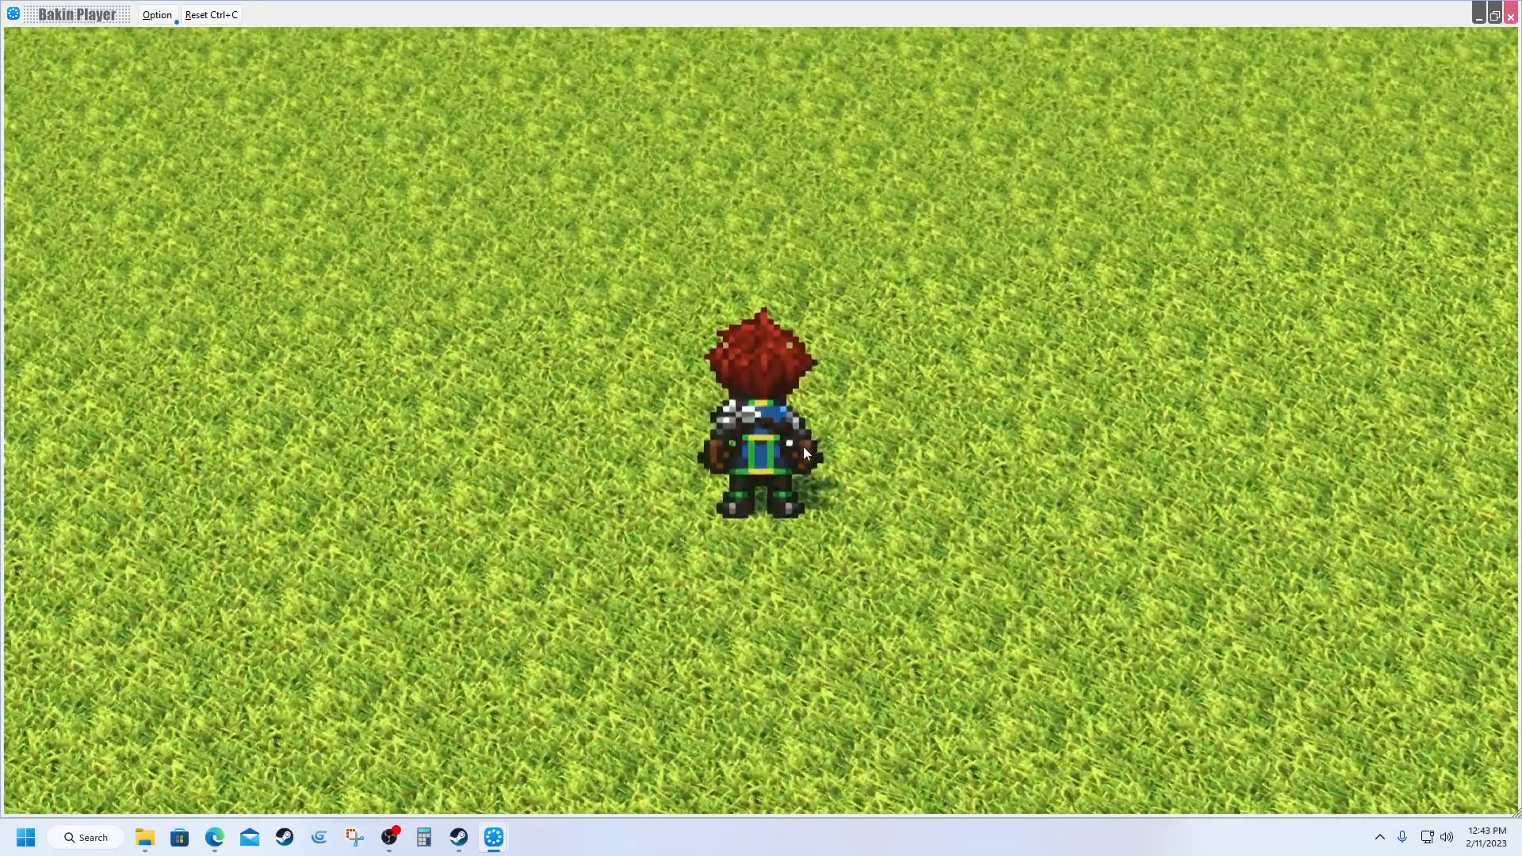
{"action": "scroll", "coordinate": [803, 452], "scroll_direction": "up", "scroll_amount": 1}
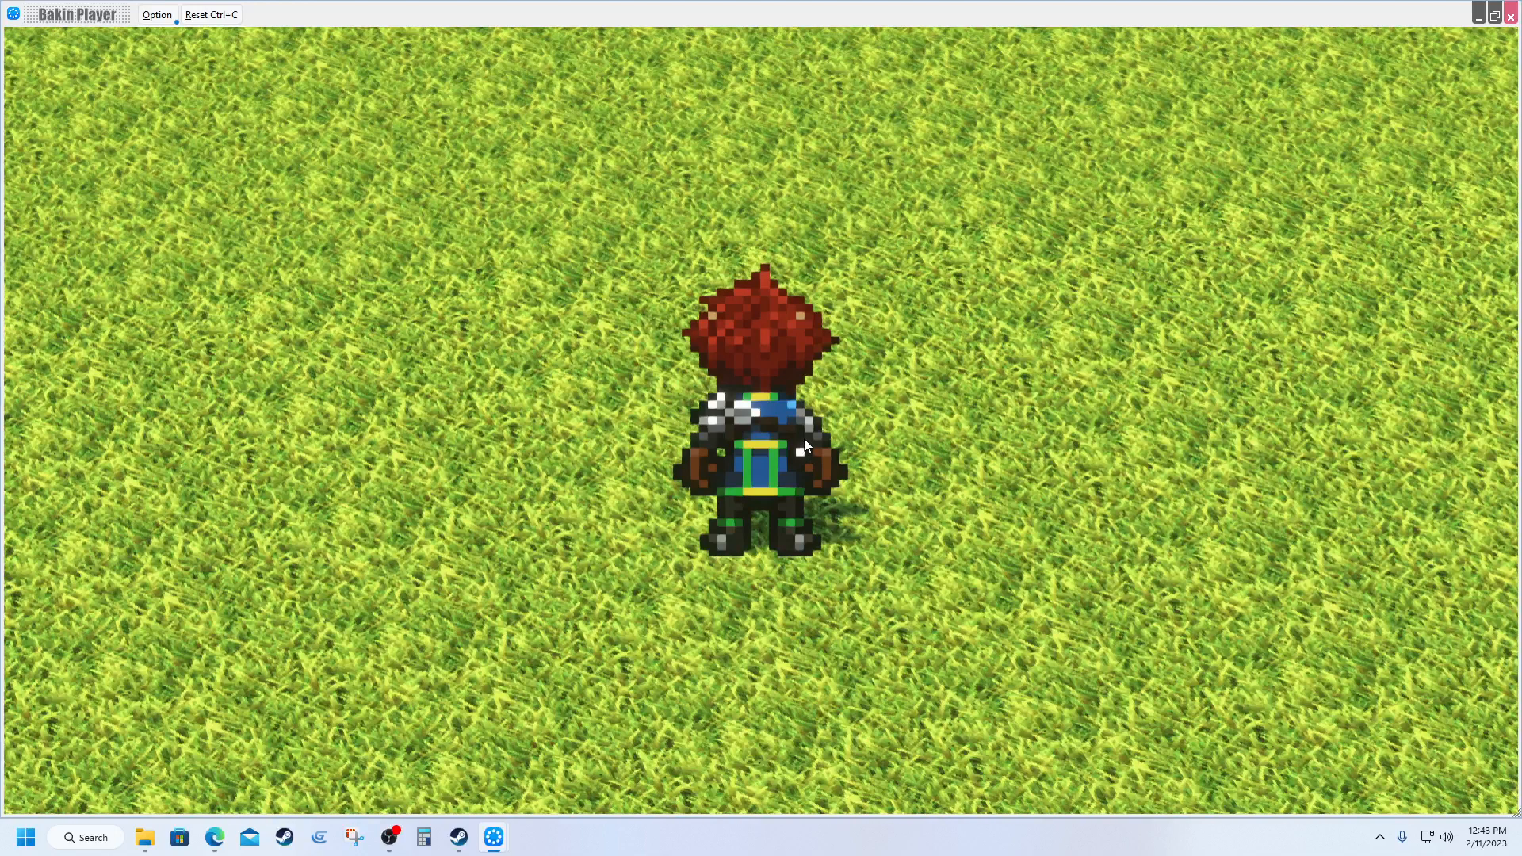
{"action": "scroll", "coordinate": [801, 436], "scroll_direction": "down", "scroll_amount": 8}
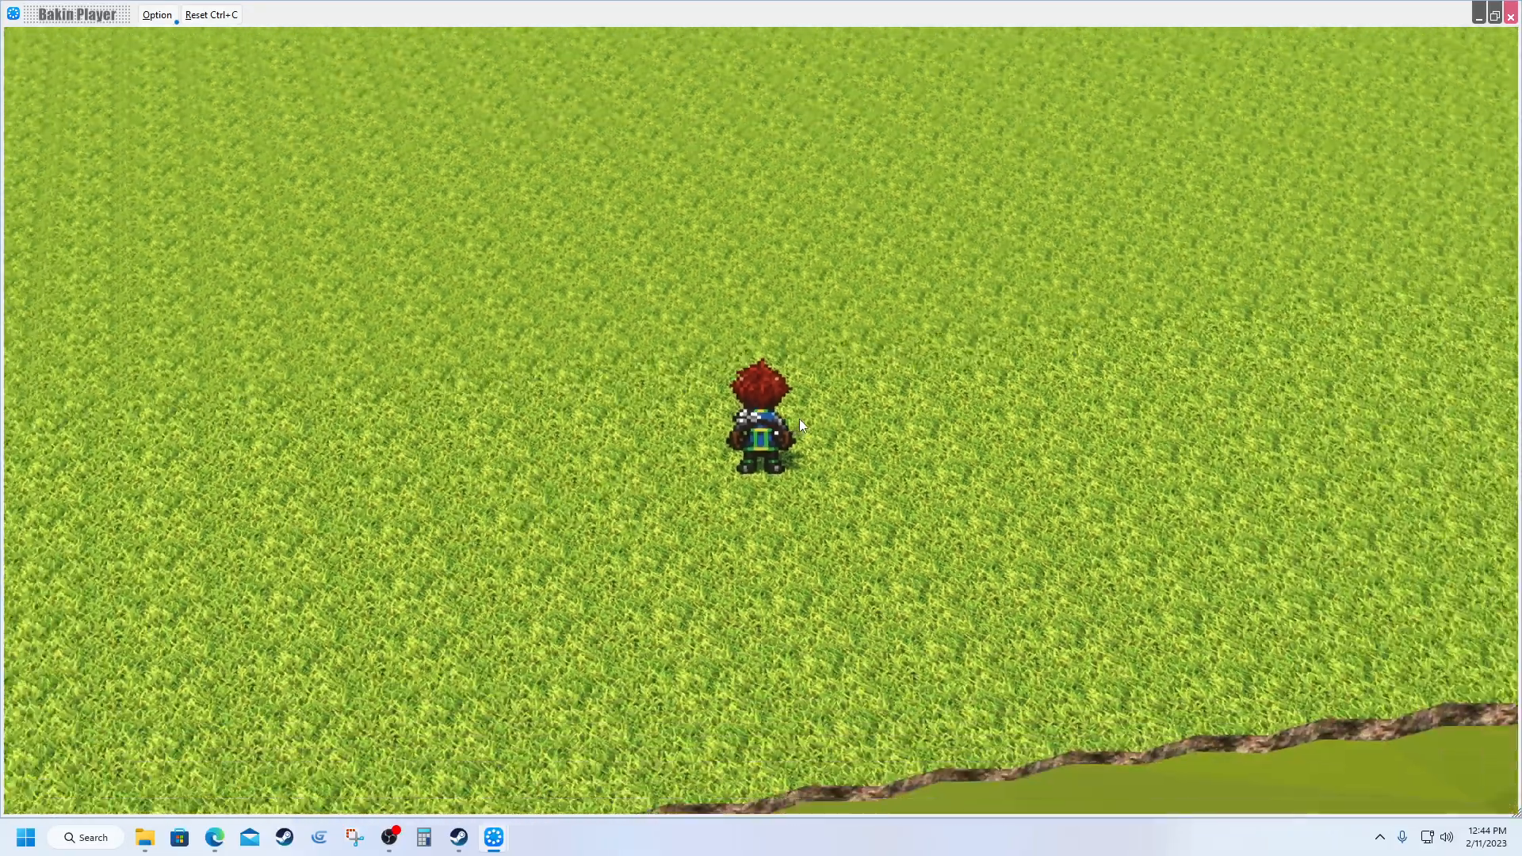
{"action": "right_click_drag", "start_coordinate": [799, 427], "coordinate": [899, 378]}
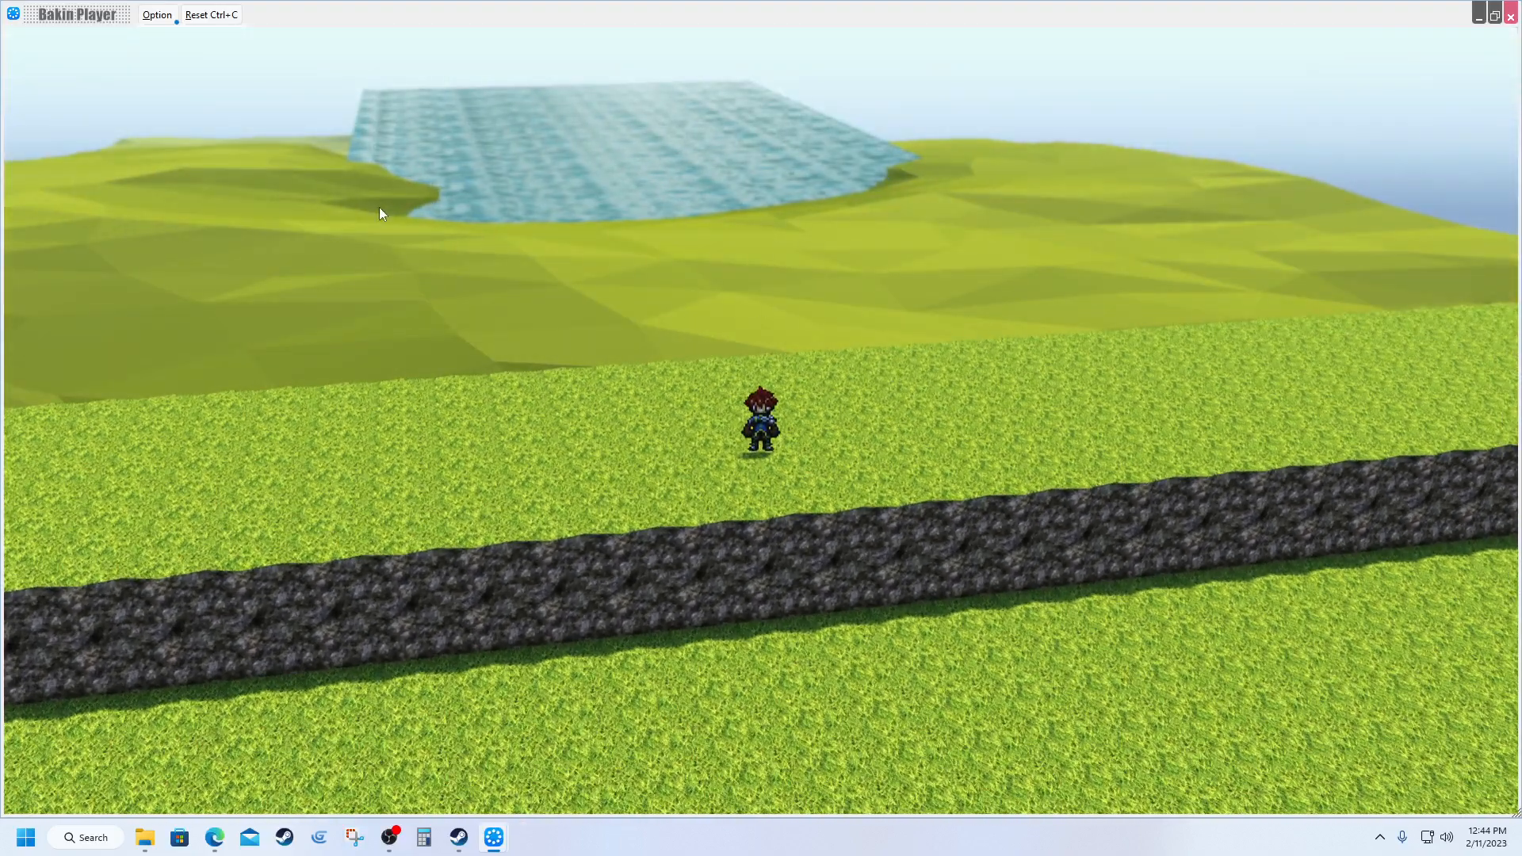